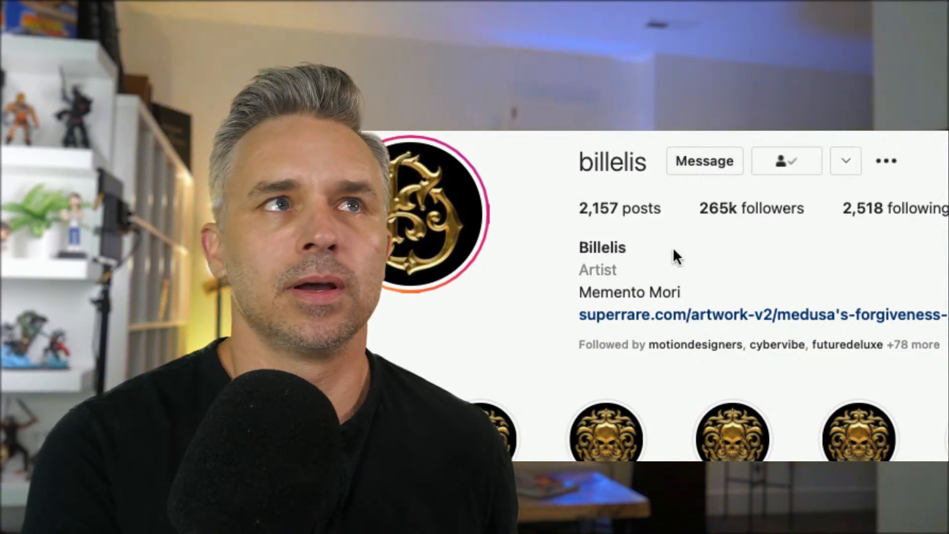
Browse the skull and gold artwork posts on Billelis's Instagram profile for visual inspiration.
scroll(536, 289, "down", 5)
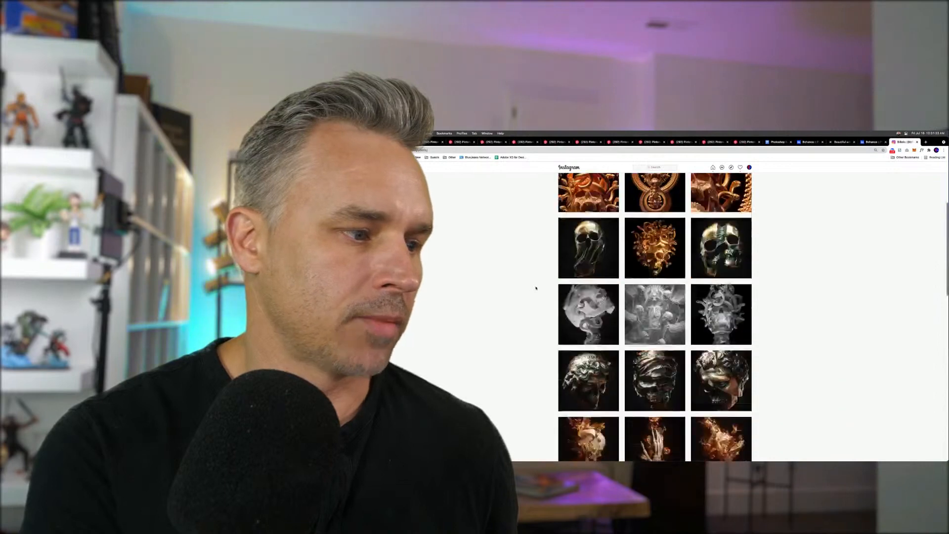
scroll(536, 289, "down", 3)
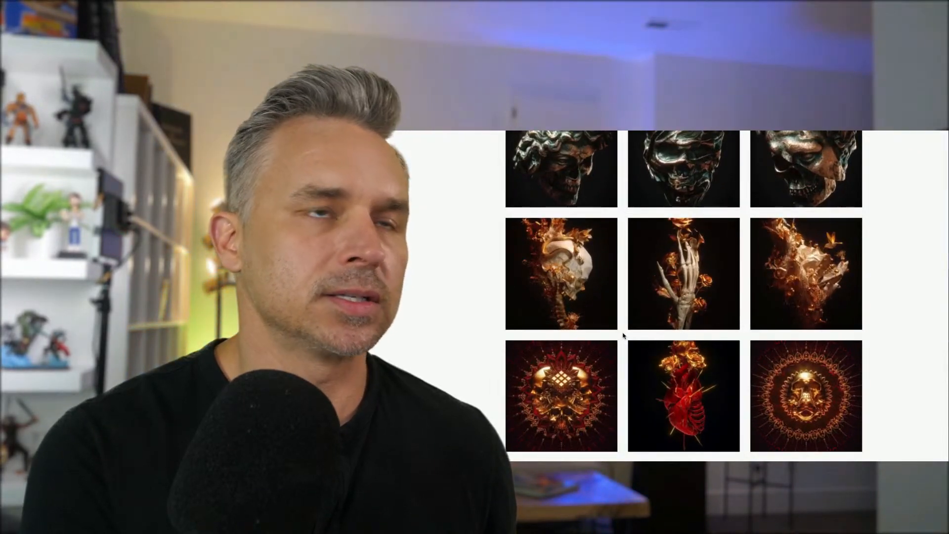
scroll(623, 336, "down", 5)
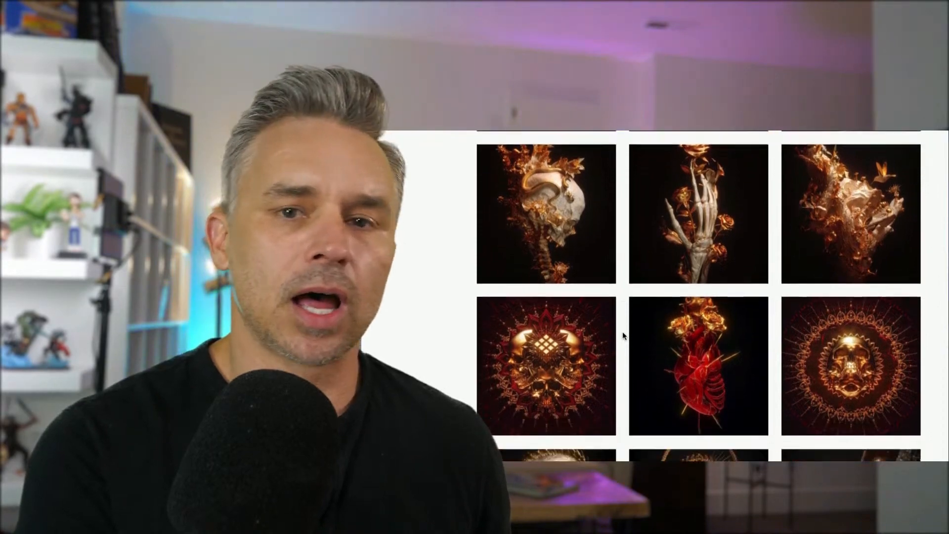
scroll(623, 335, "down", 10)
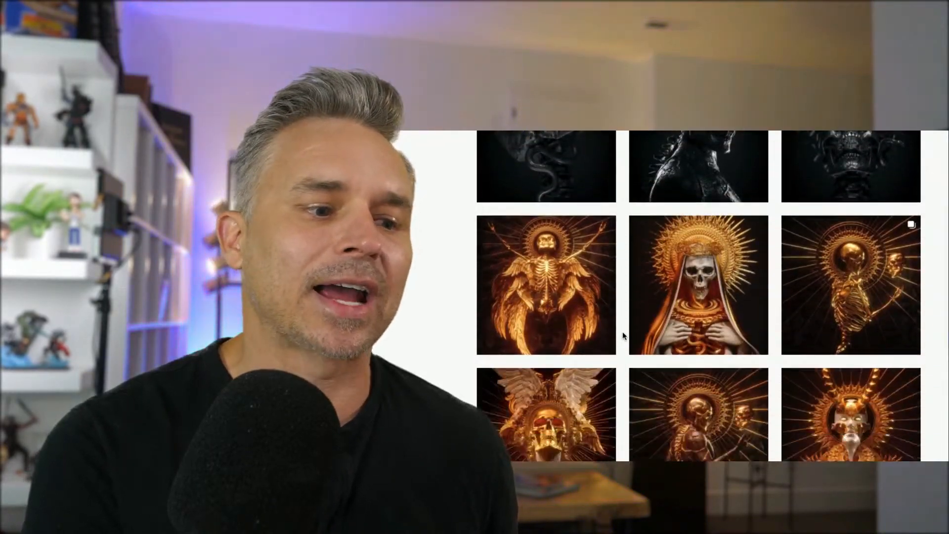
scroll(623, 336, "down", 10)
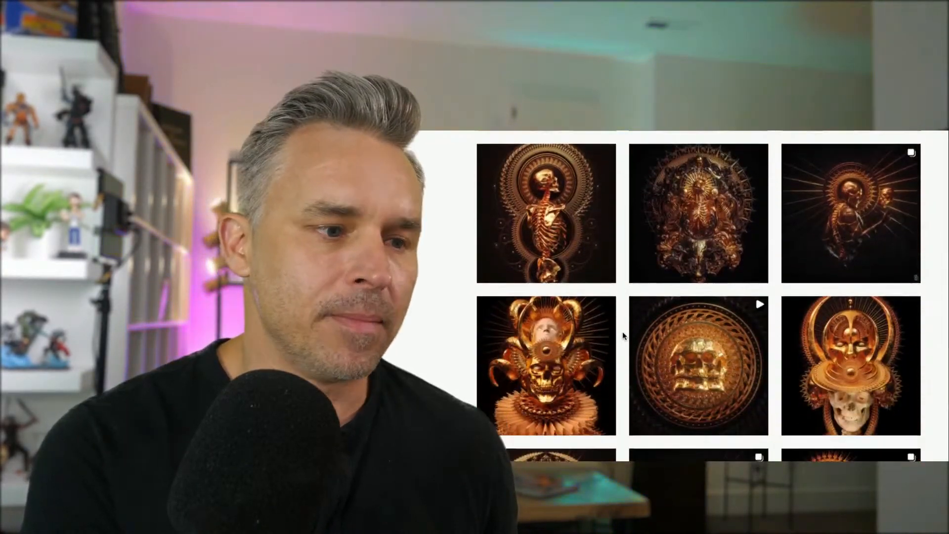
scroll(622, 332, "down", 10)
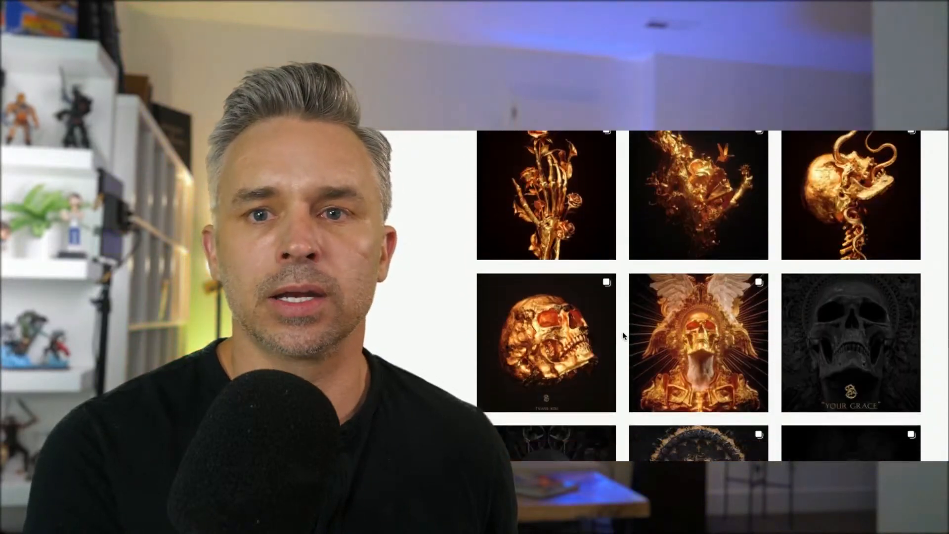
scroll(623, 335, "down", 10)
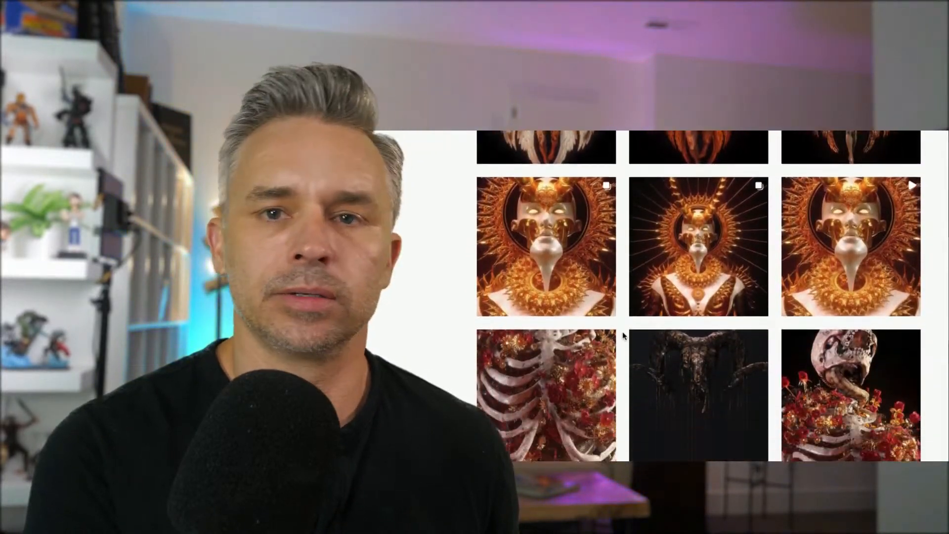
scroll(622, 335, "down", 4)
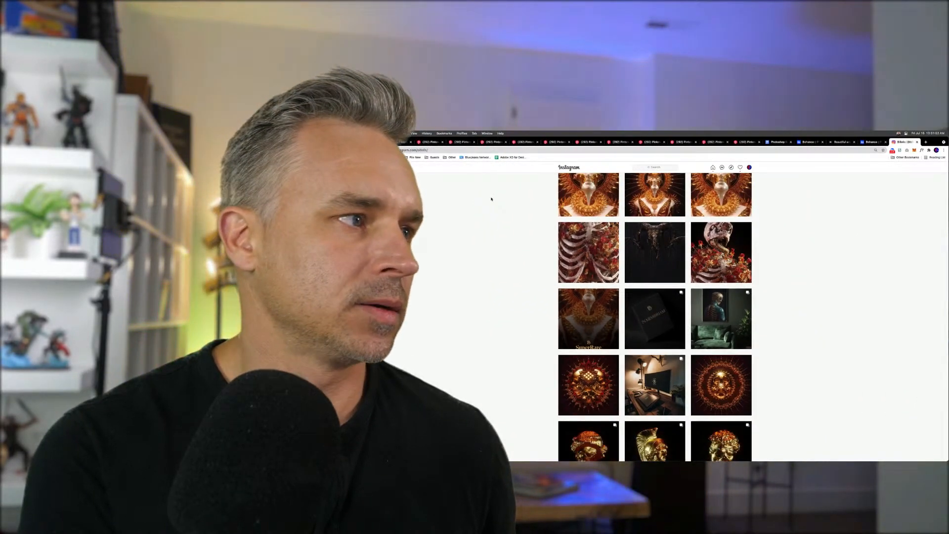
Find the Behance tab playing the Color Compositing Tricks livestream and close it.
left_click(434, 143)
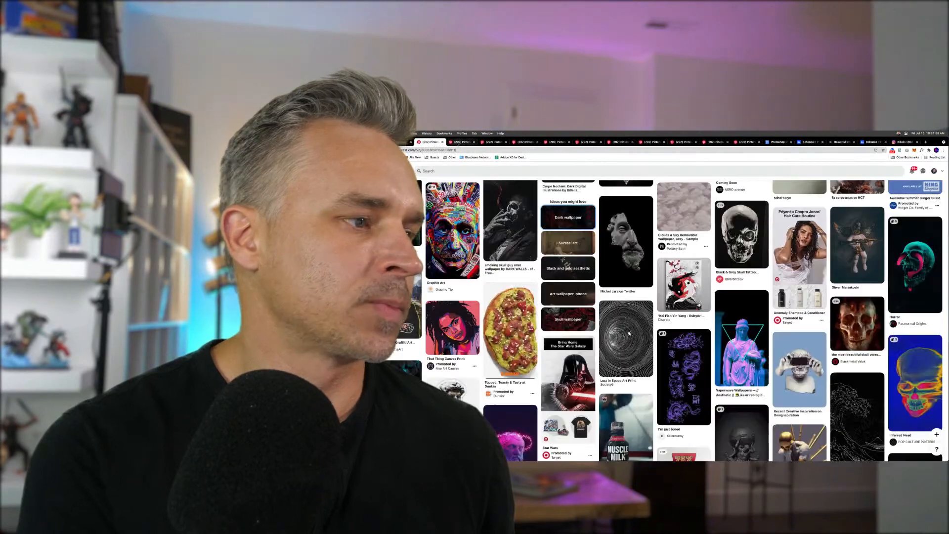
left_click(804, 142)
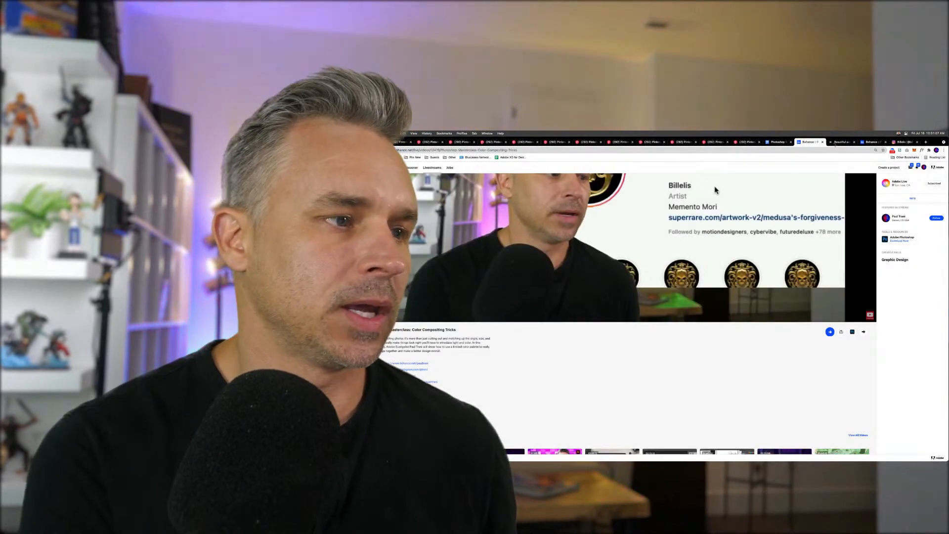
left_click(824, 142)
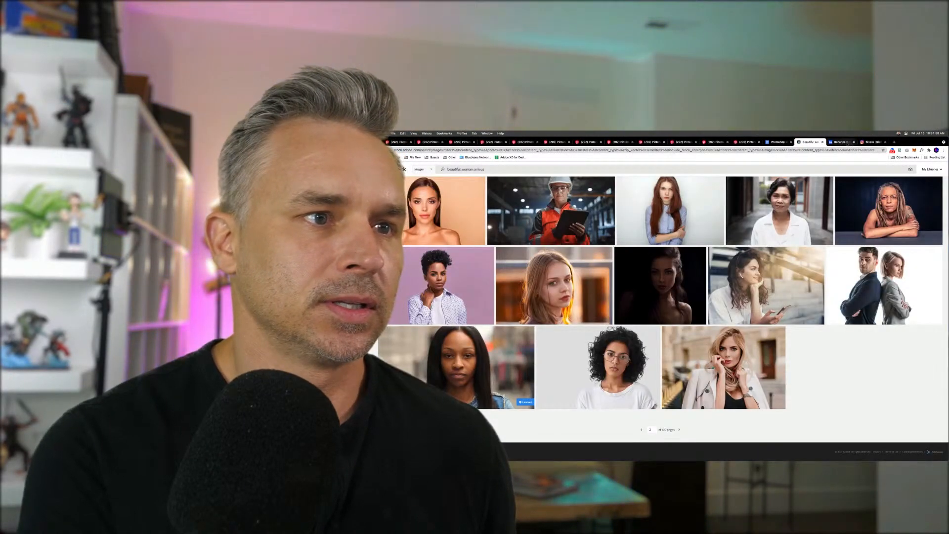
Bring up the Behance home gallery and look through its featured projects for design ideas.
left_click(838, 143)
scroll(550, 276, "down", 5)
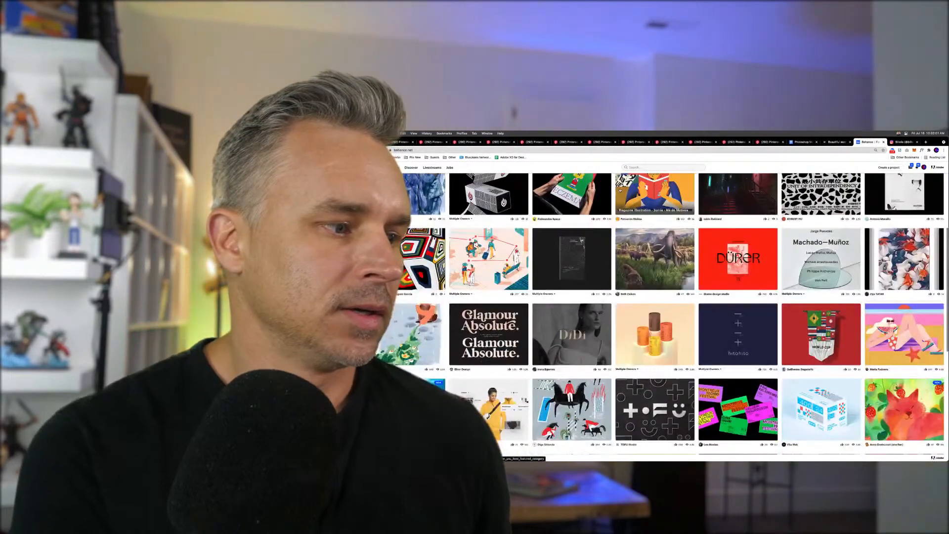
scroll(550, 276, "down", 4)
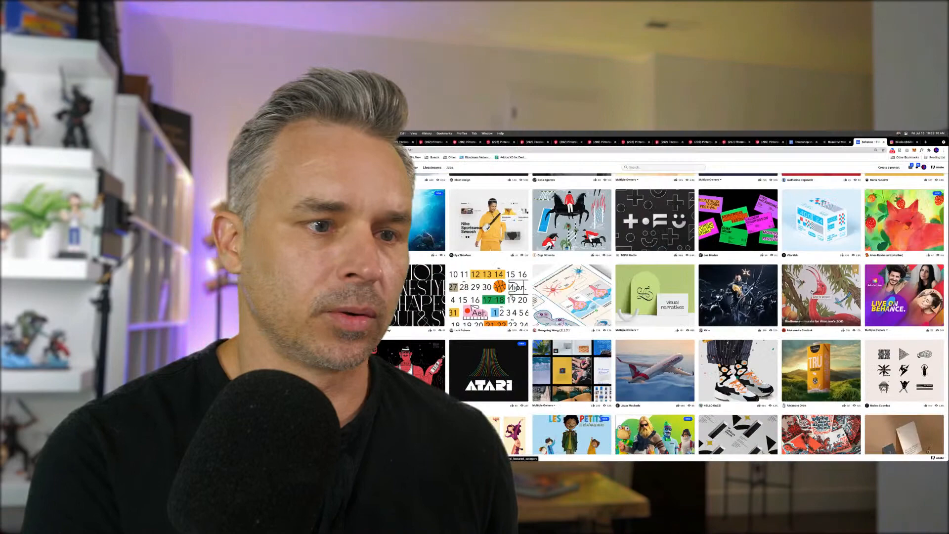
scroll(697, 316, "down", 5)
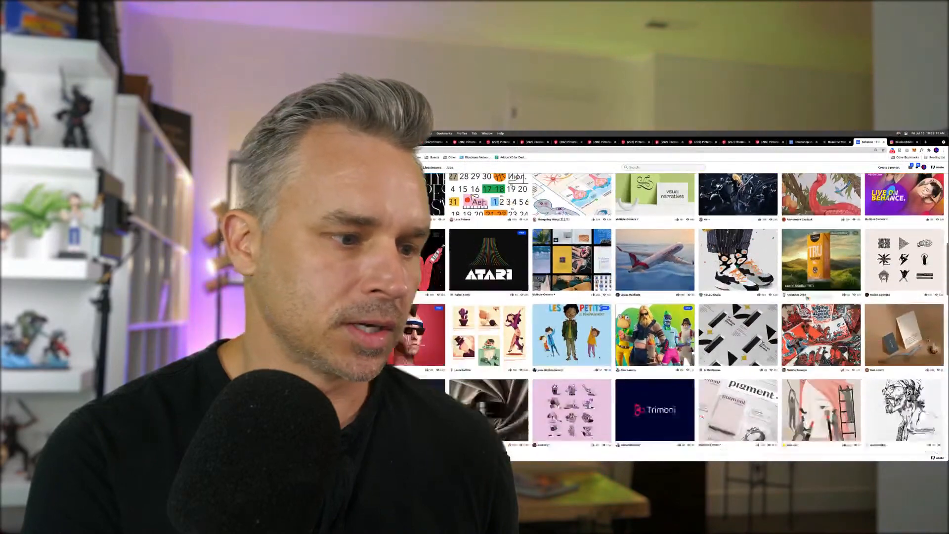
scroll(697, 316, "down", 6)
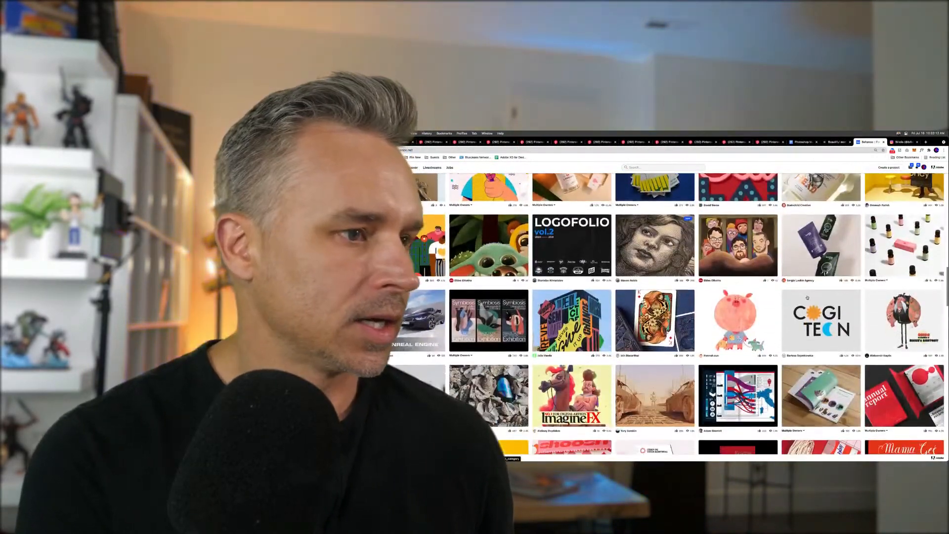
scroll(632, 173, "down", 3)
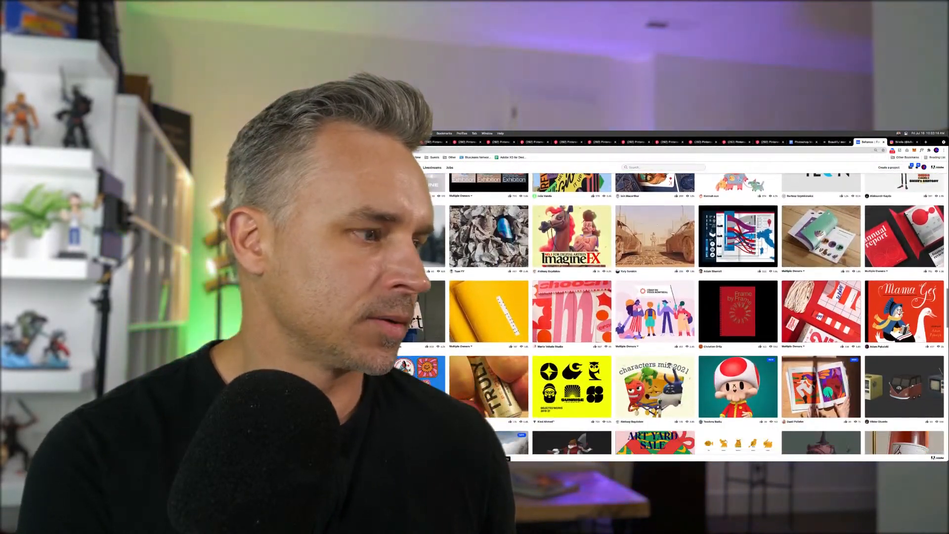
Go through the open Pinterest pages to the SkullDeep photo series pin and examine its related pins.
left_click(756, 144)
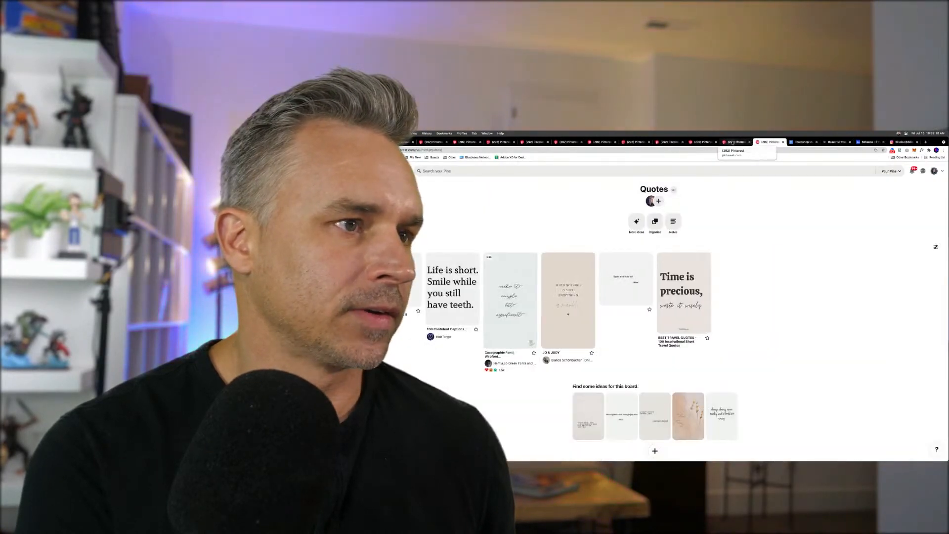
left_click(733, 143)
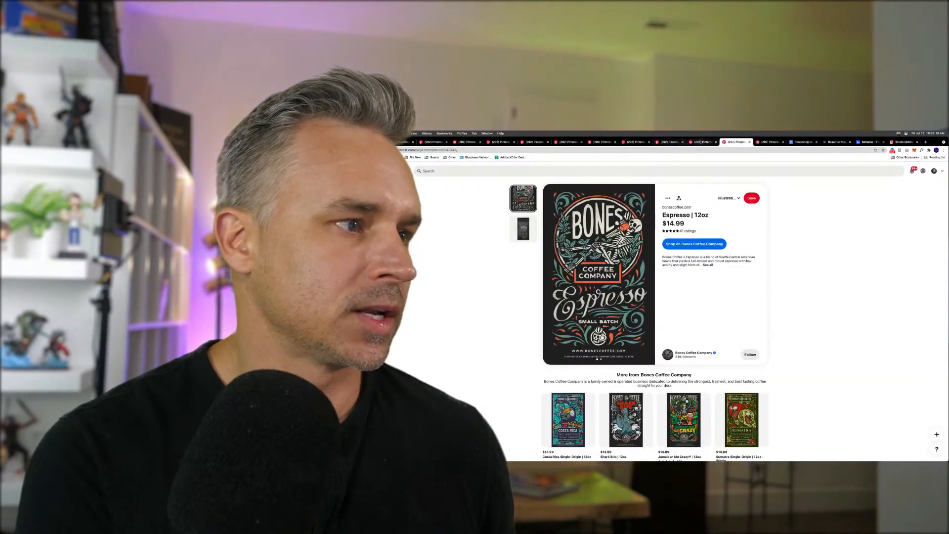
left_click(698, 142)
left_click(663, 142)
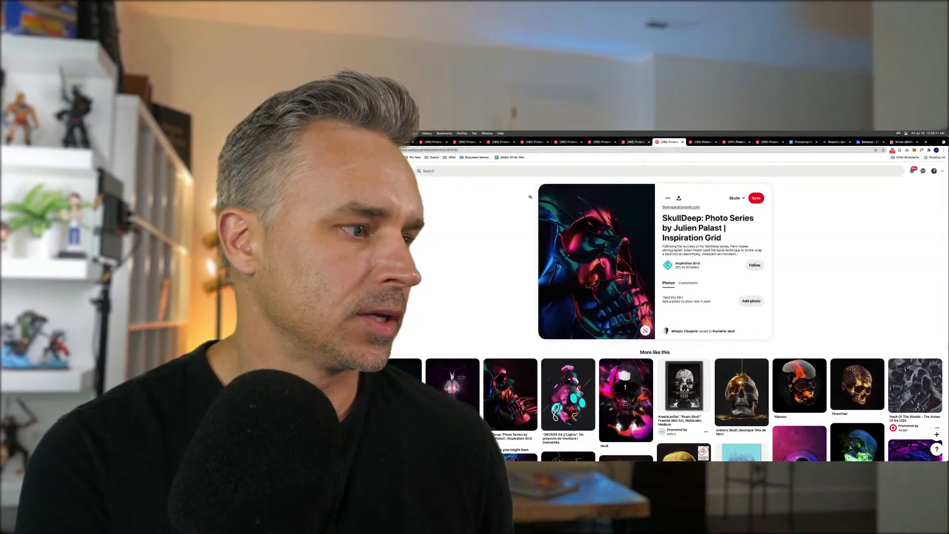
scroll(412, 319, "down", 2)
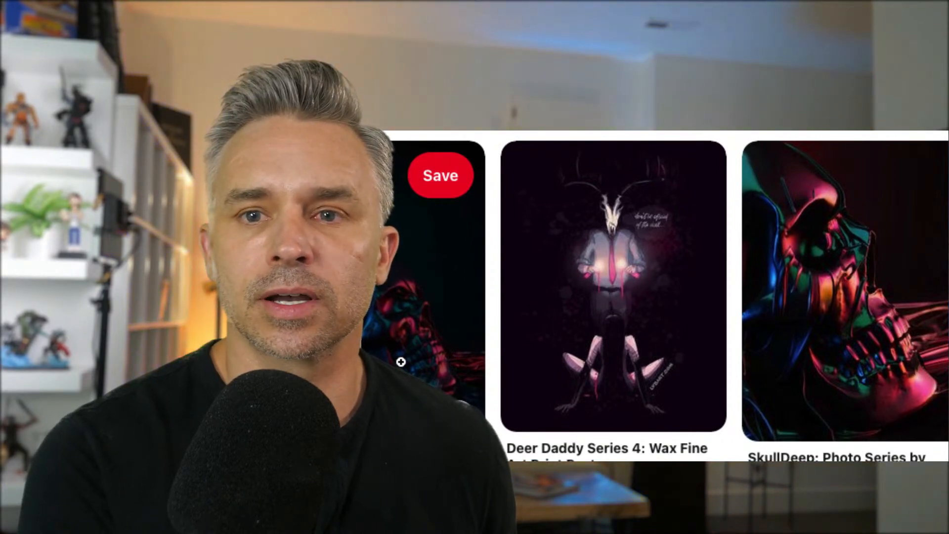
scroll(401, 362, "down", 8)
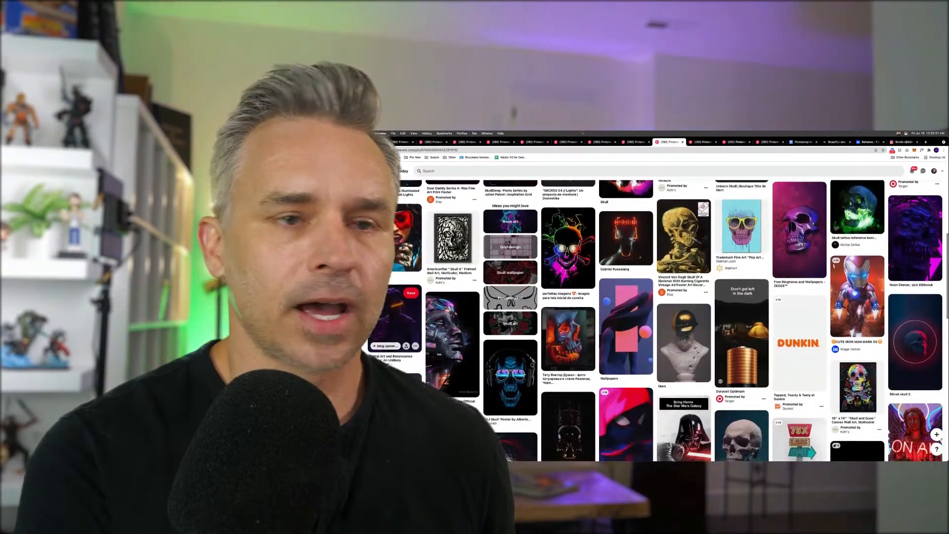
Open the purple skull wallpaper pin from the related pins on the other SkullDeep page.
key("ctrl+shift+Tab")
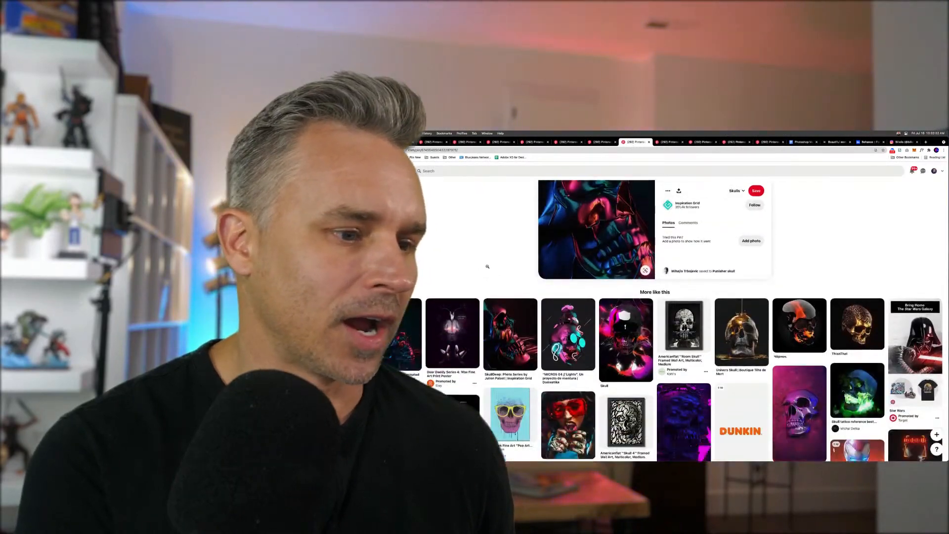
scroll(774, 243, "down", 6)
left_click(782, 244)
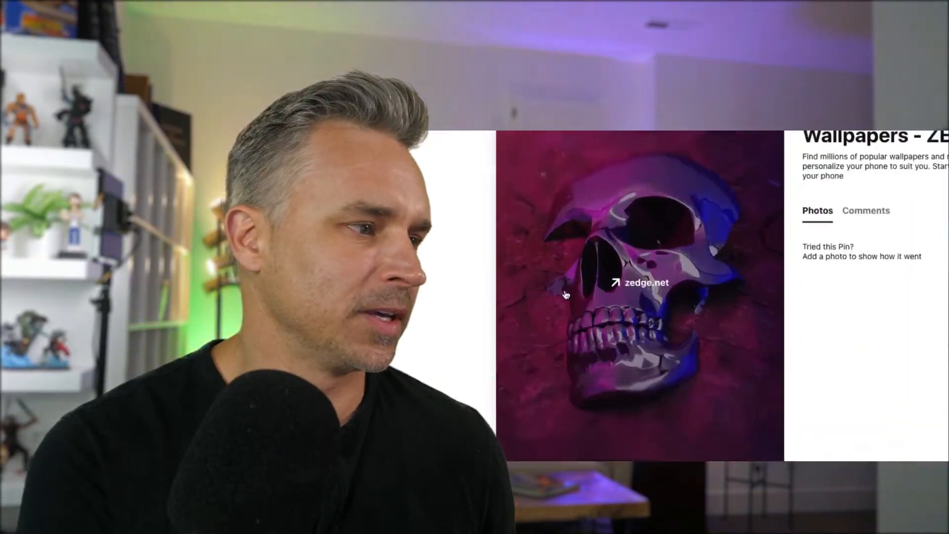
Leave the enlarged skull image and open the "No Bad Vibes" painting pin from the feed.
left_click(490, 298)
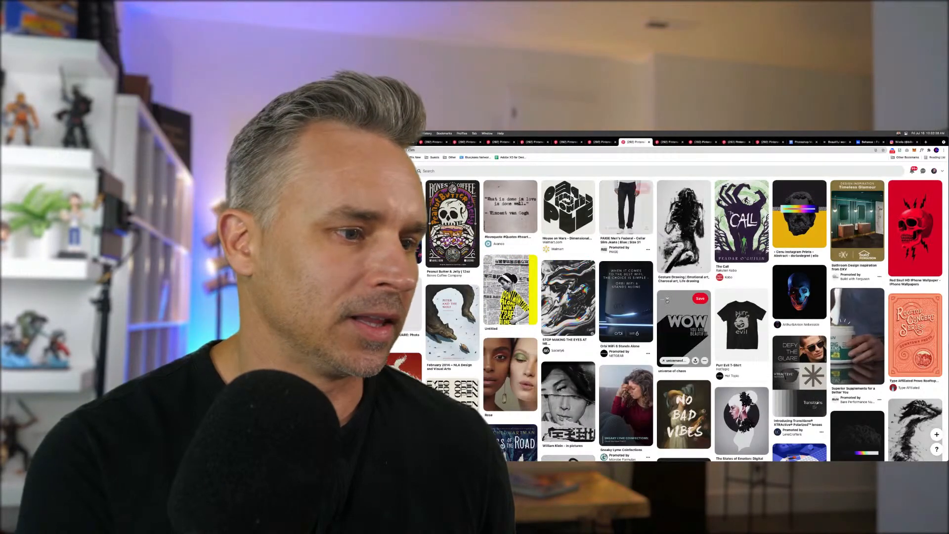
scroll(666, 300, "down", 1)
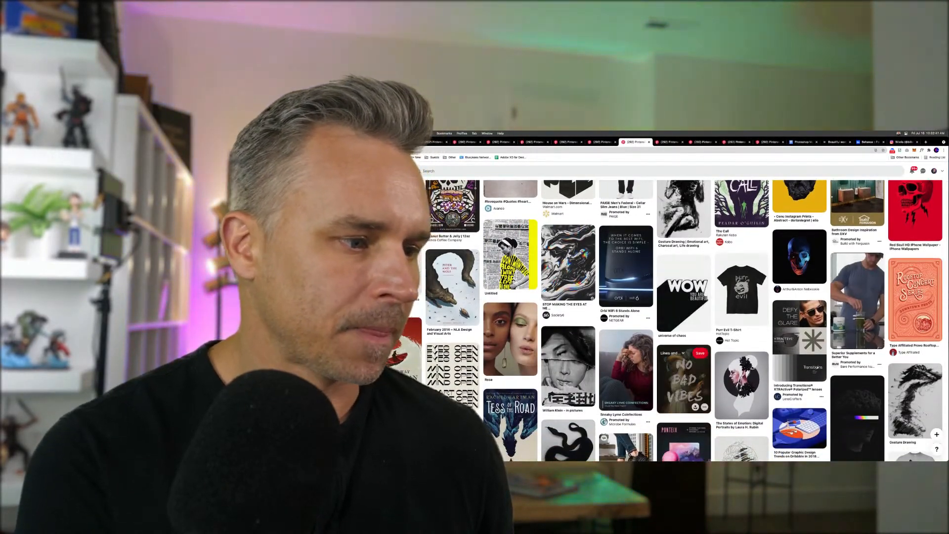
left_click(684, 379)
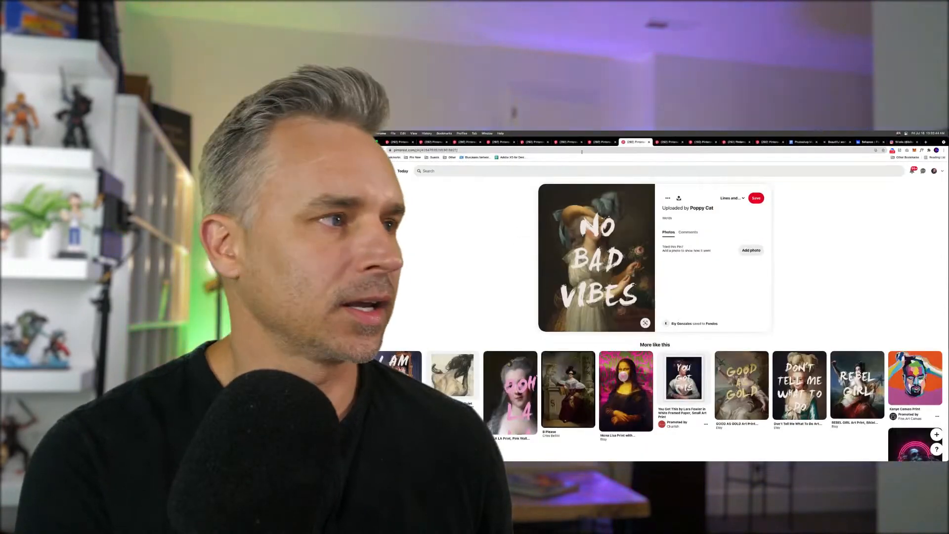
Close the Malika Favre illustration page and return to the SkullDeep page with the neon skull pins.
left_click(611, 142)
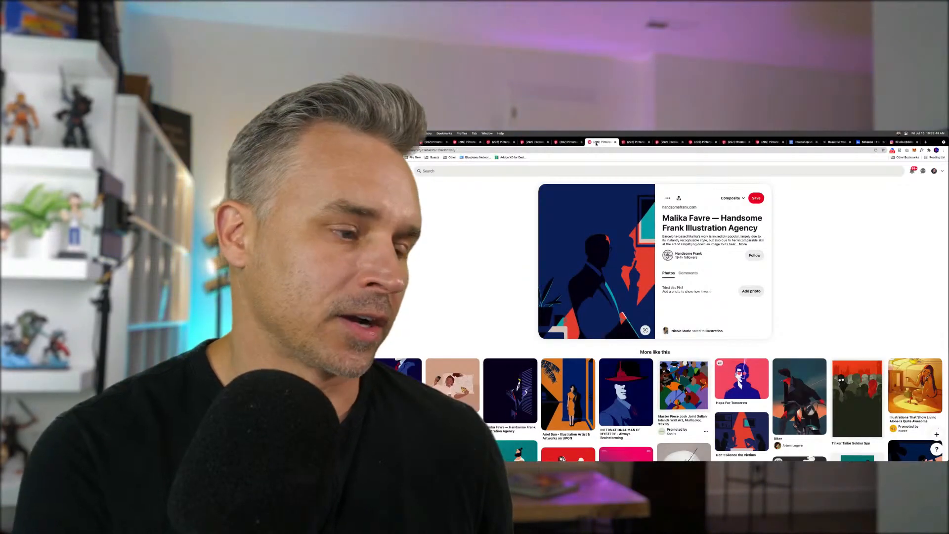
left_click(615, 142)
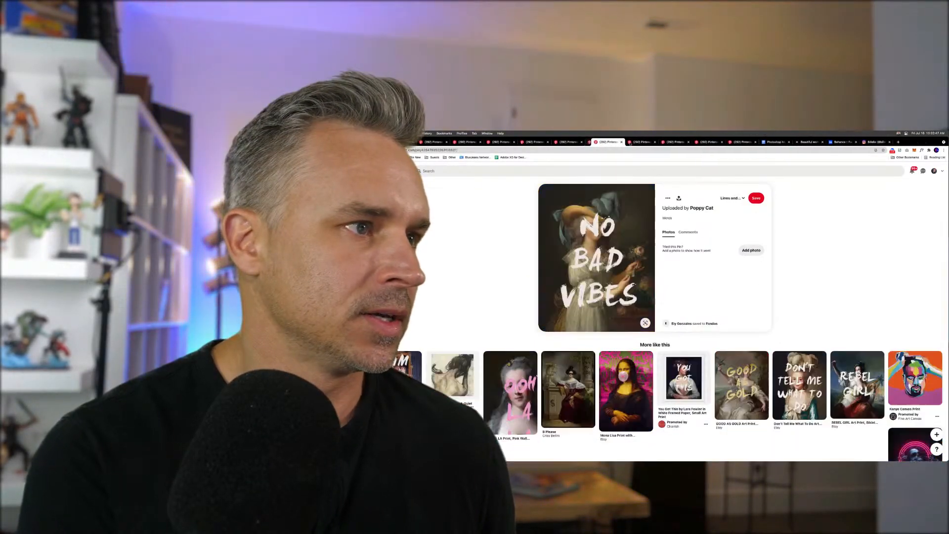
left_click(626, 142)
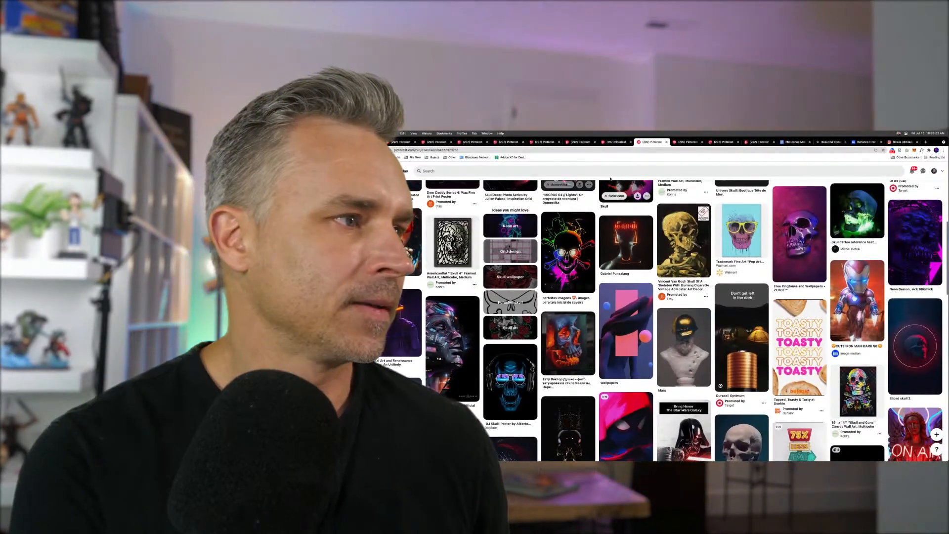
Examine the "Everything, everybody, everywhere" statue pin and the related pins below it.
left_click(573, 143)
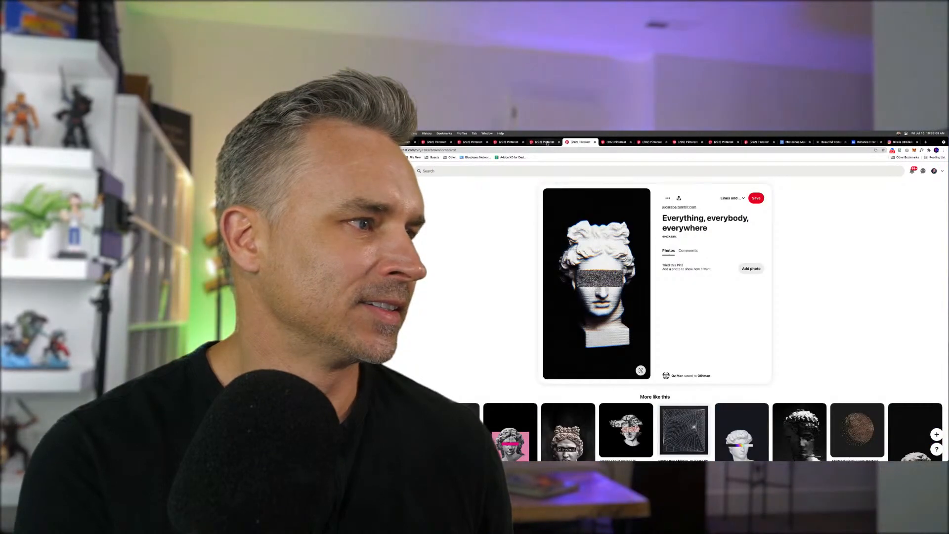
left_click(549, 142)
left_click(575, 142)
scroll(554, 168, "down", 5)
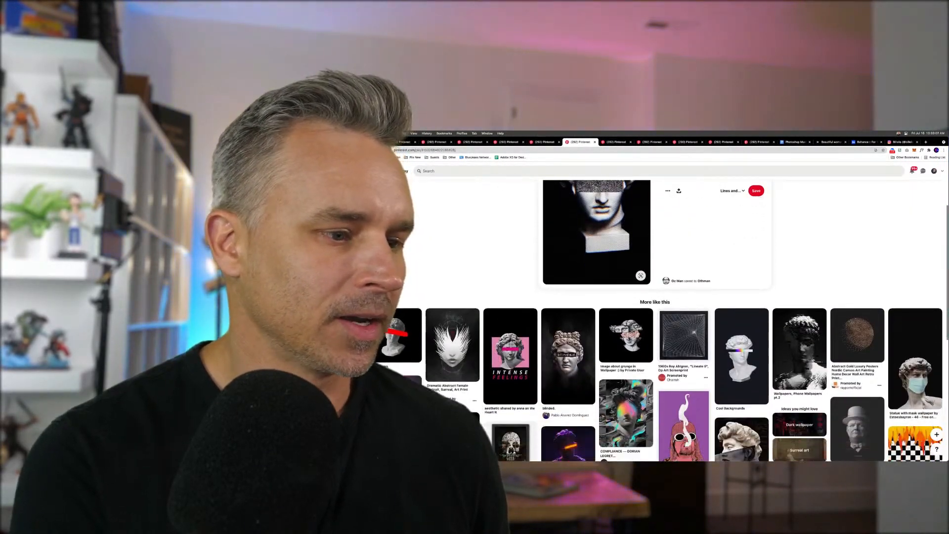
Check the dark wallpaper search results, and view the "Digital Art and Renaissance Statues" pin among the open Pinterest pages.
left_click(540, 143)
left_click(511, 142)
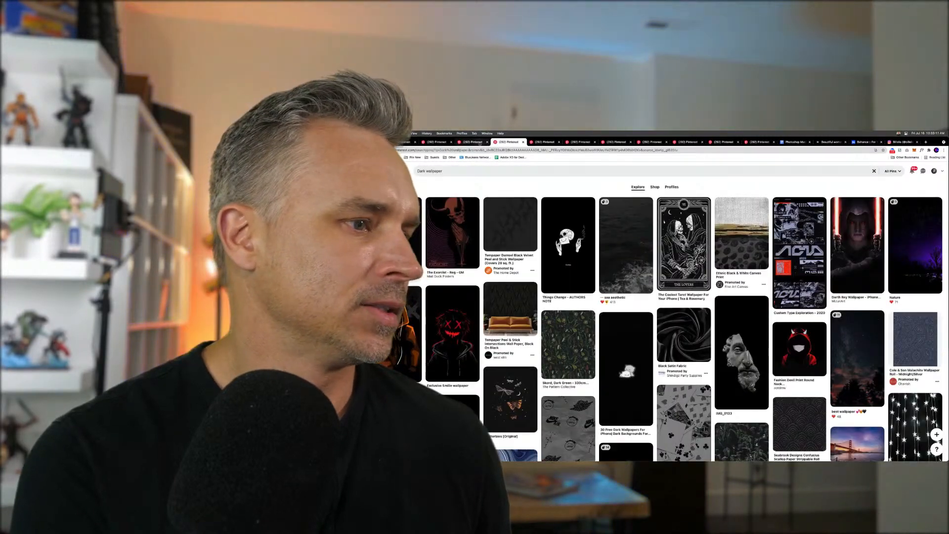
left_click(453, 143)
left_click(437, 143)
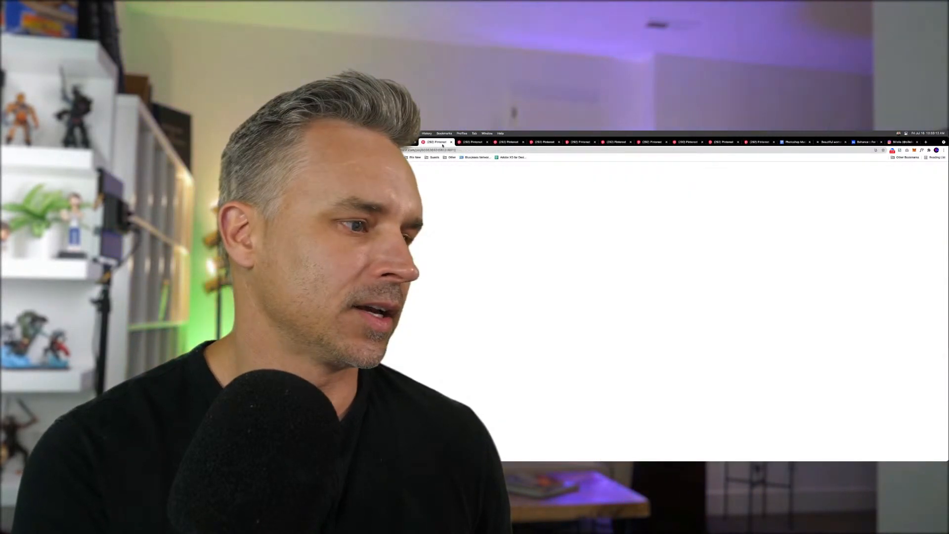
left_click(405, 142)
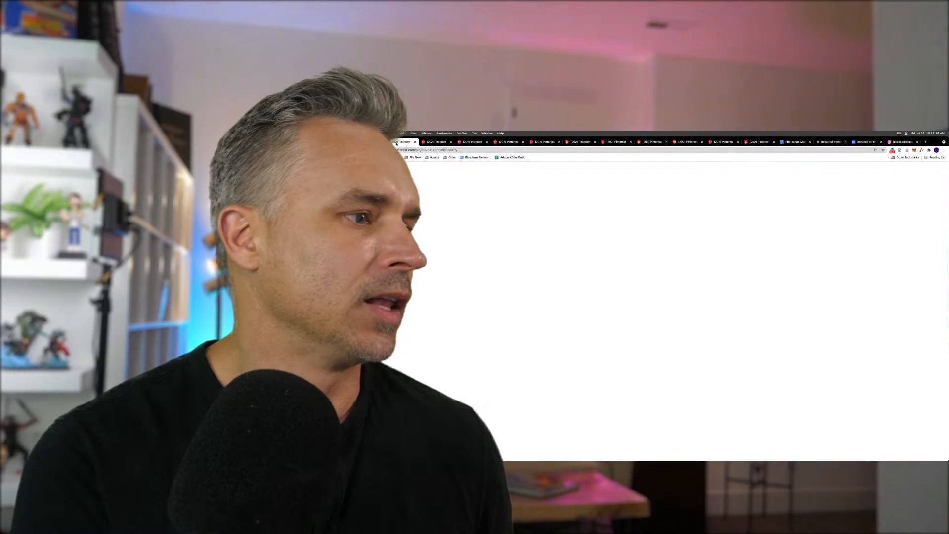
scroll(694, 354, "down", 2)
scroll(570, 255, "up", 2)
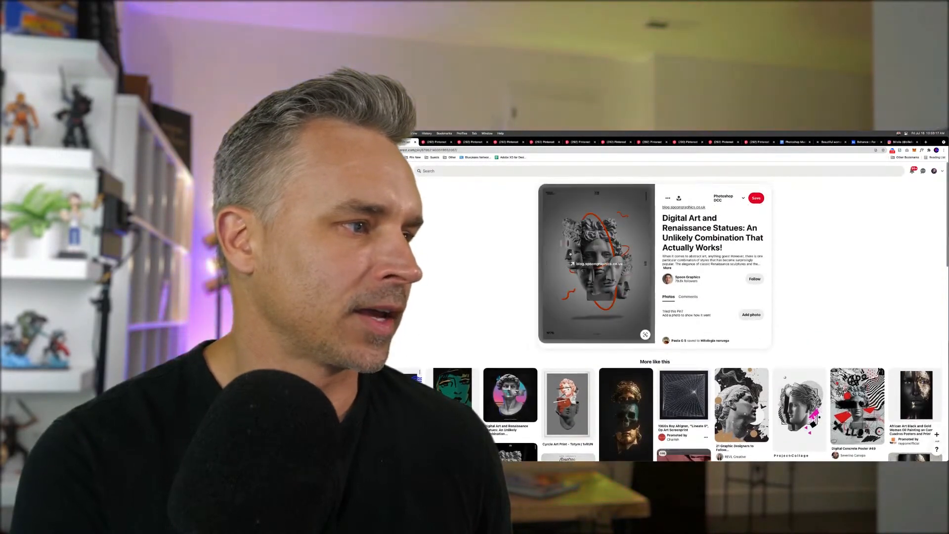
View the "Digital Concrete Poster #49" pin and return to the "Digital Art and Renaissance Statues" pin.
left_click(857, 403)
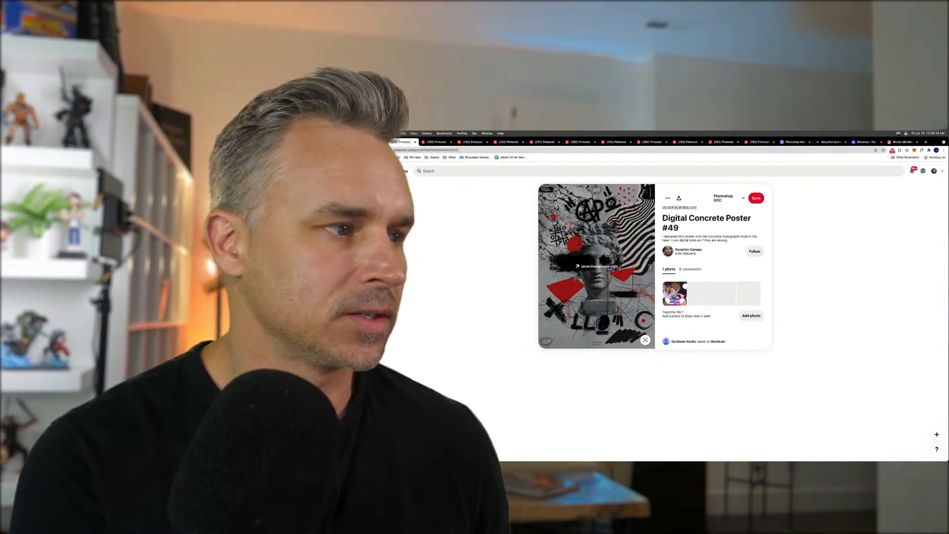
left_click(471, 238)
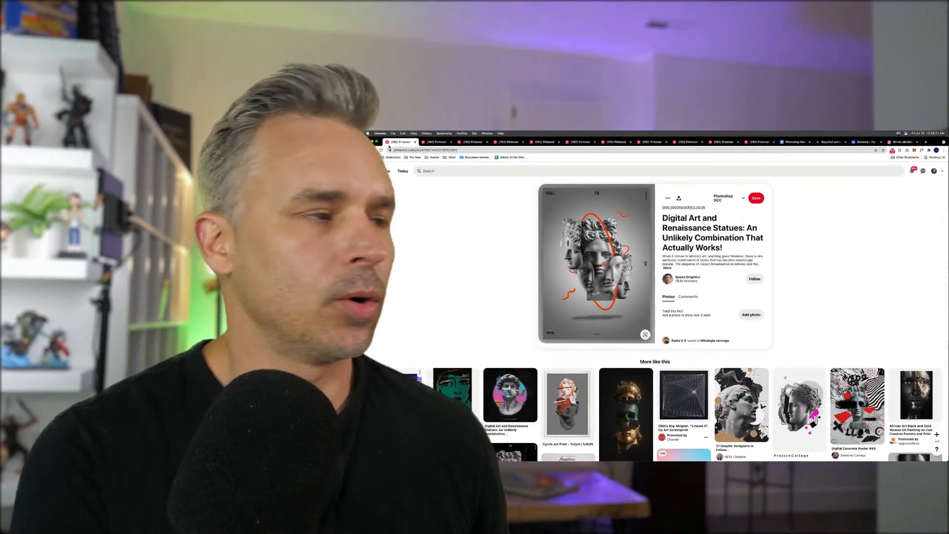
Clear the browser and messages windows off the desktop and switch to Photoshop, collapsing its Free Stock Search panel group.
key("super+m")
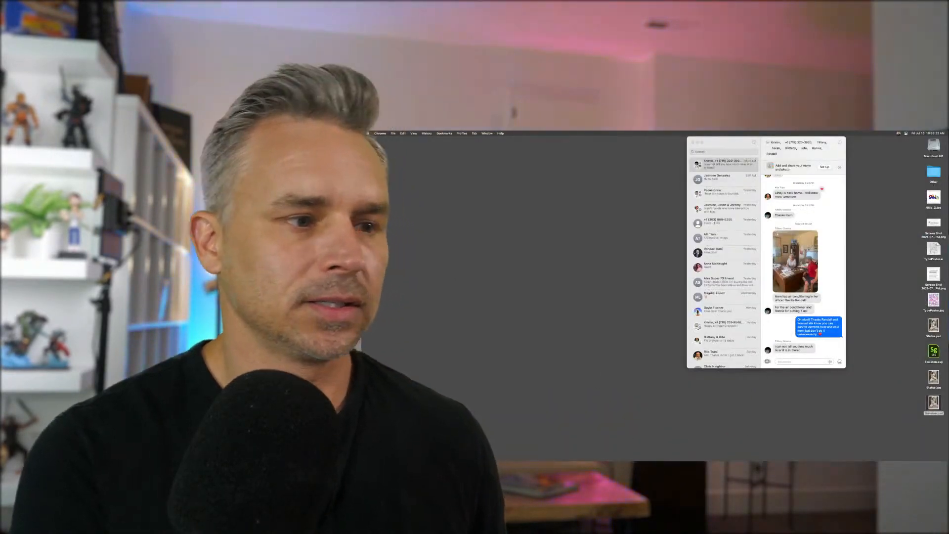
left_click(697, 143)
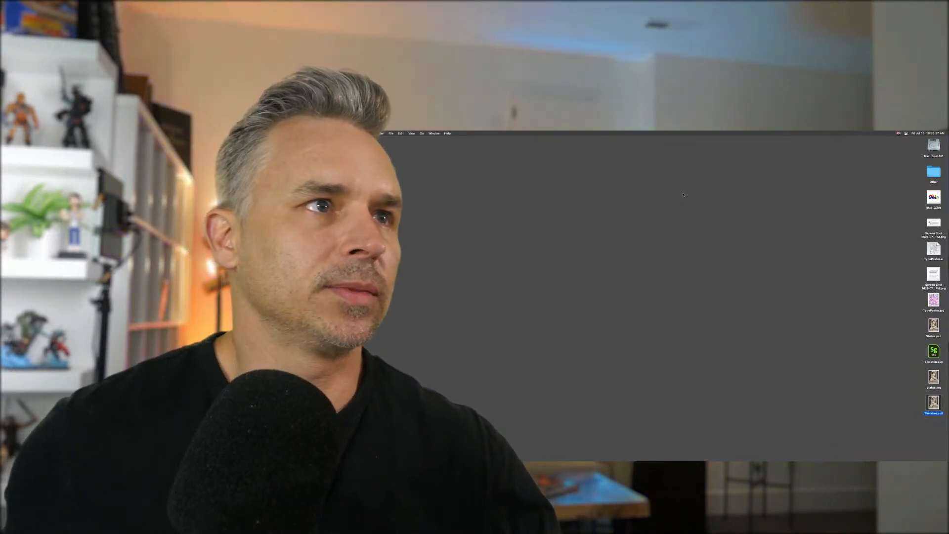
left_click(535, 456)
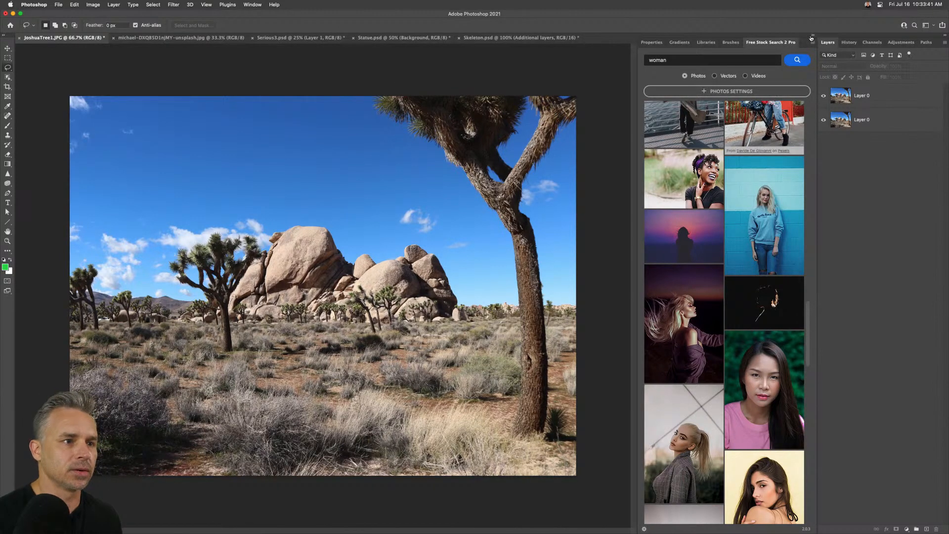
left_click(812, 36)
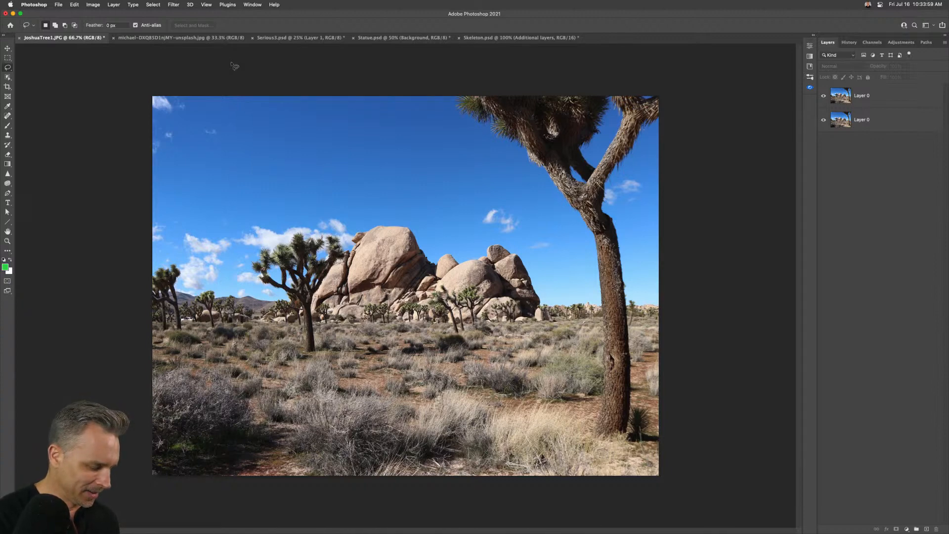
Tile all open documents, grouping Skeleton.psd with Statue.psd and the mountain photo with Serious3.psd.
key("F1")
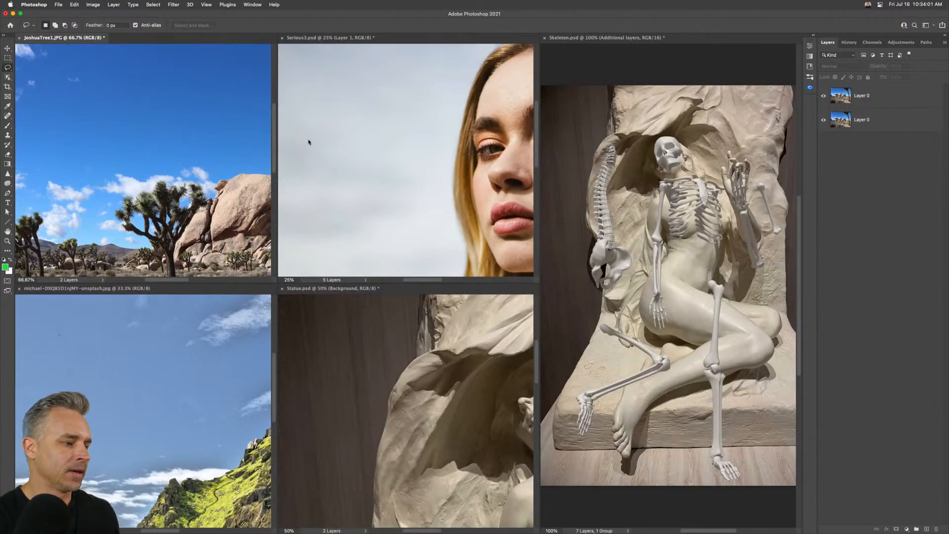
left_click_drag(560, 39, 375, 291)
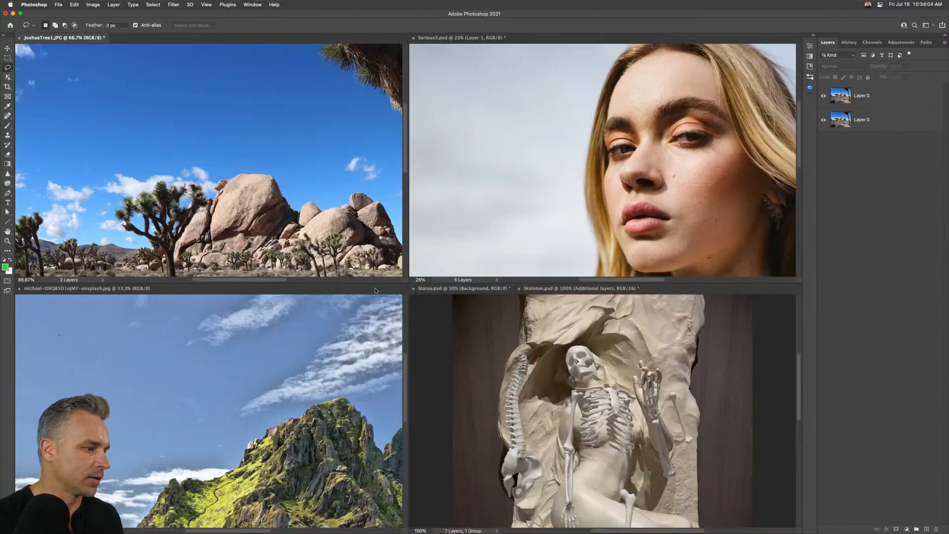
left_click(496, 421)
left_click(480, 289)
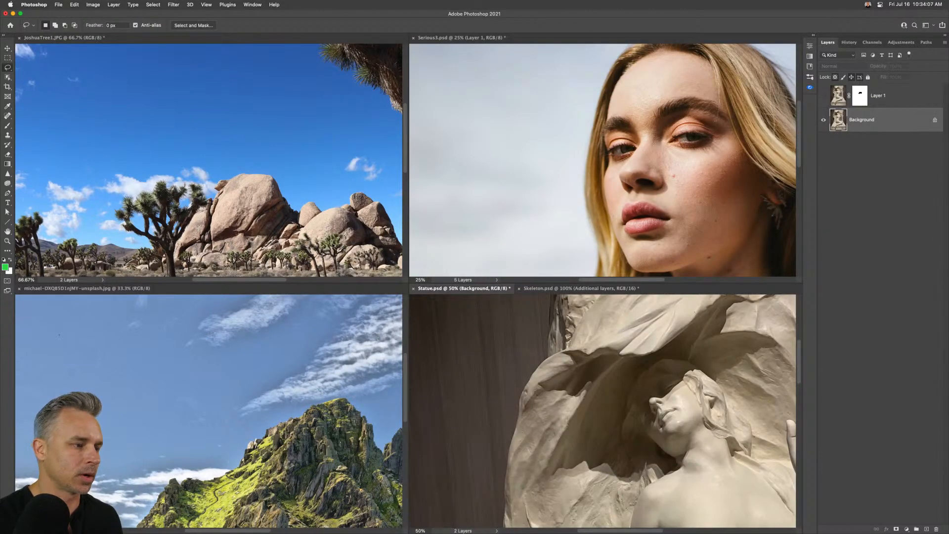
left_click_drag(36, 285, 502, 42)
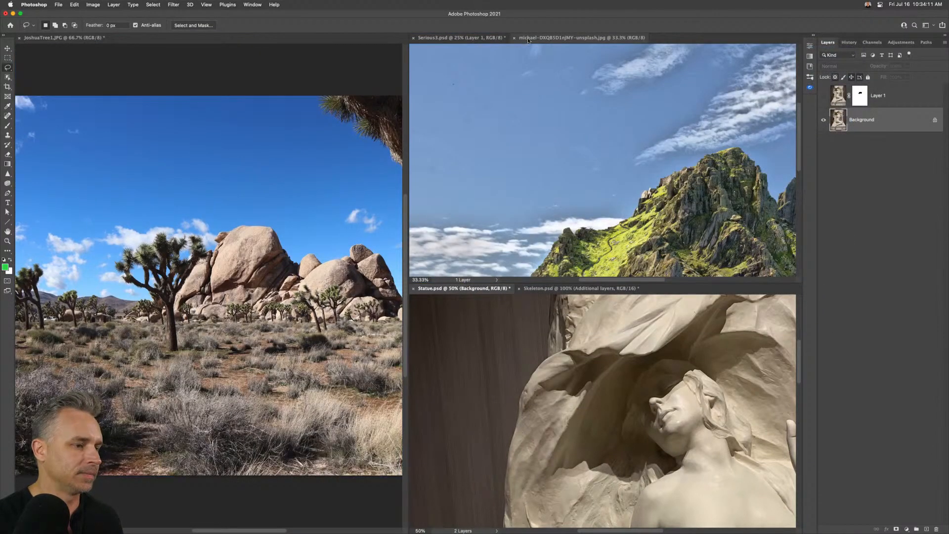
Zoom Statue.psd out to 25% and reposition the statue, Joshua tree and mountain images within their panes.
key("super+minus")
key("super+minus")
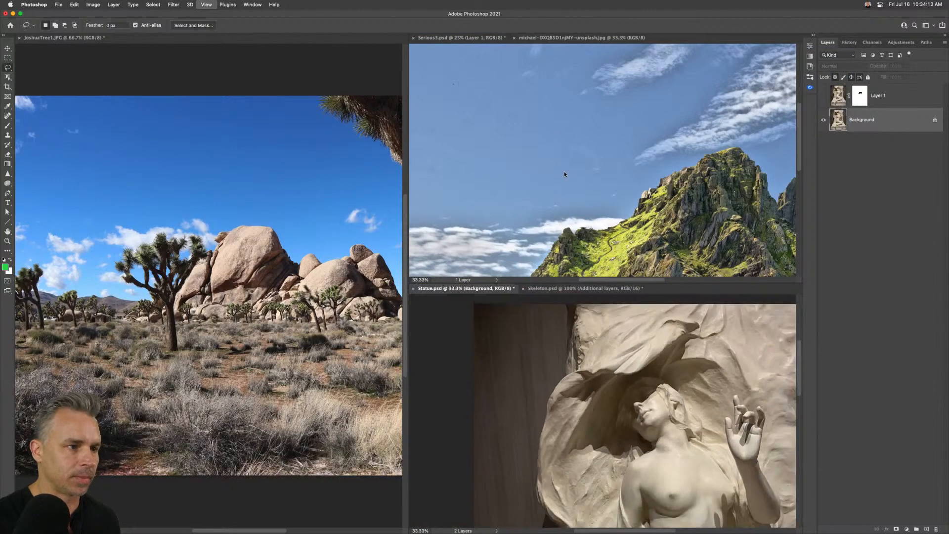
left_click_drag(561, 405, 513, 309)
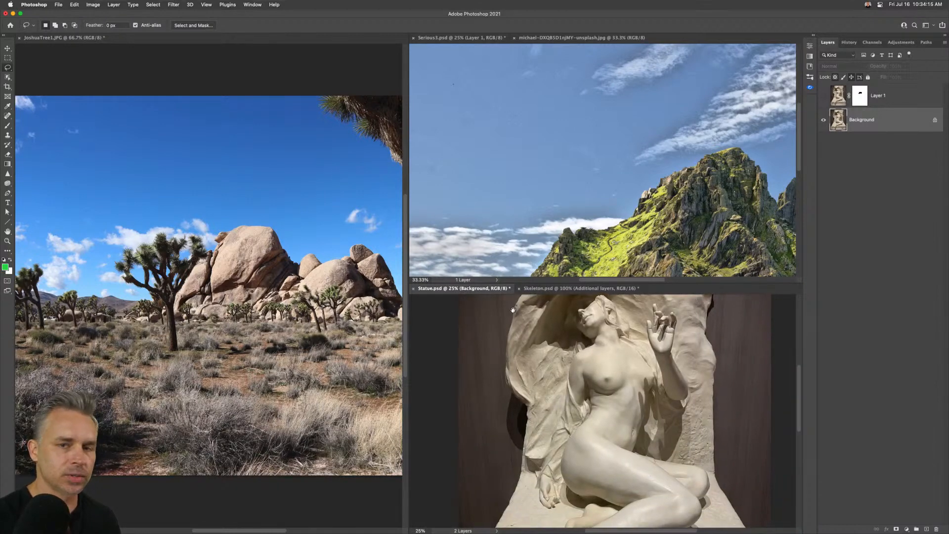
left_click(446, 173)
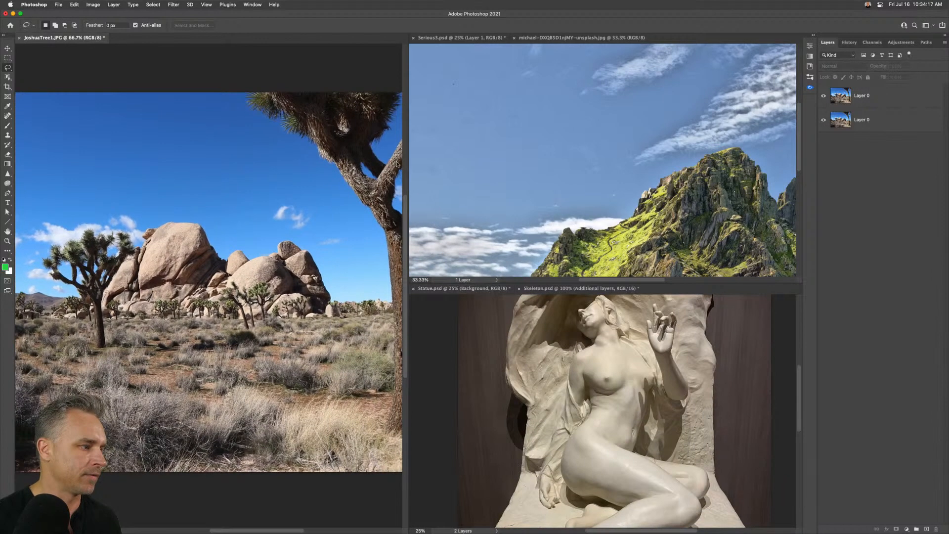
left_click_drag(597, 165, 491, 76)
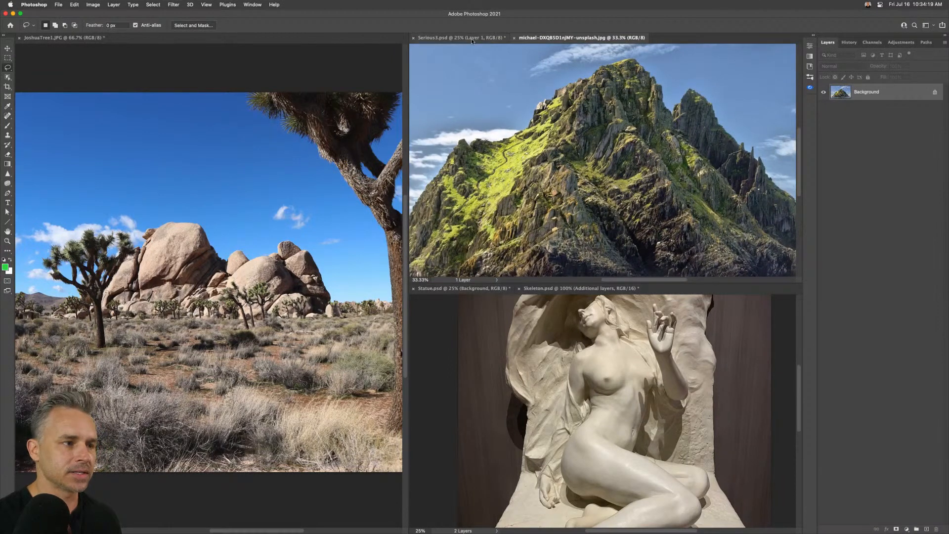
Rearrange the documents into two side-by-side groups, the mountain with JoshuaTree1.JPG and Serious3.psd with the statue files, and centre both visible images.
left_click(471, 38)
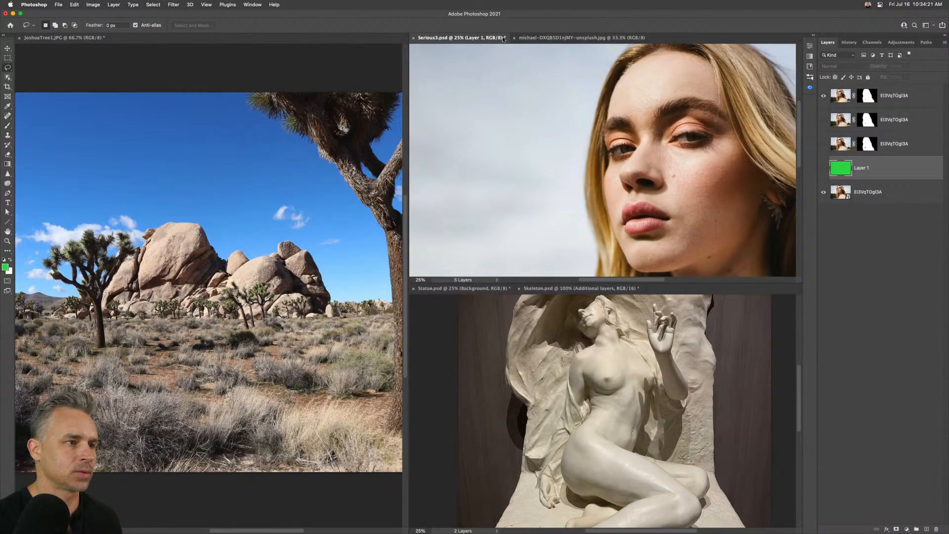
left_click_drag(503, 39, 560, 293)
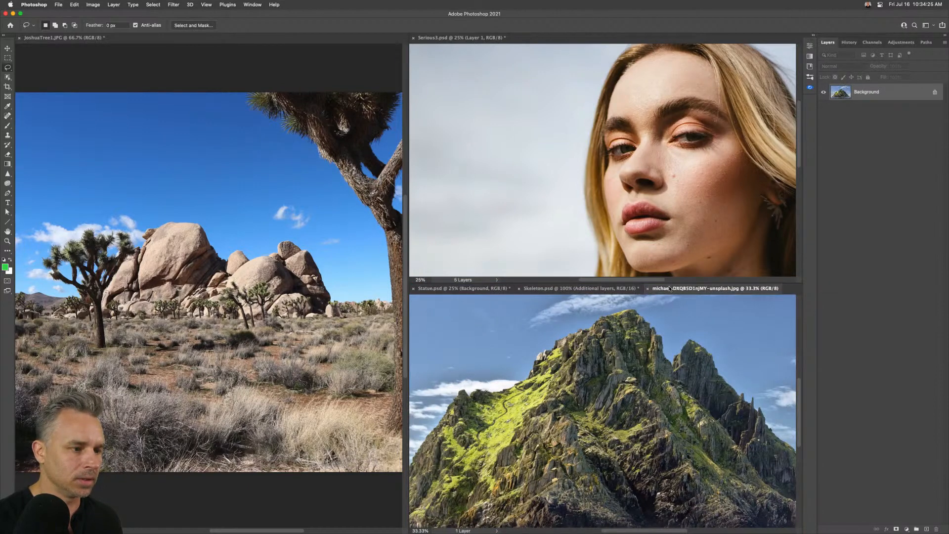
left_click_drag(670, 292, 194, 40)
left_click_drag(460, 37, 513, 293)
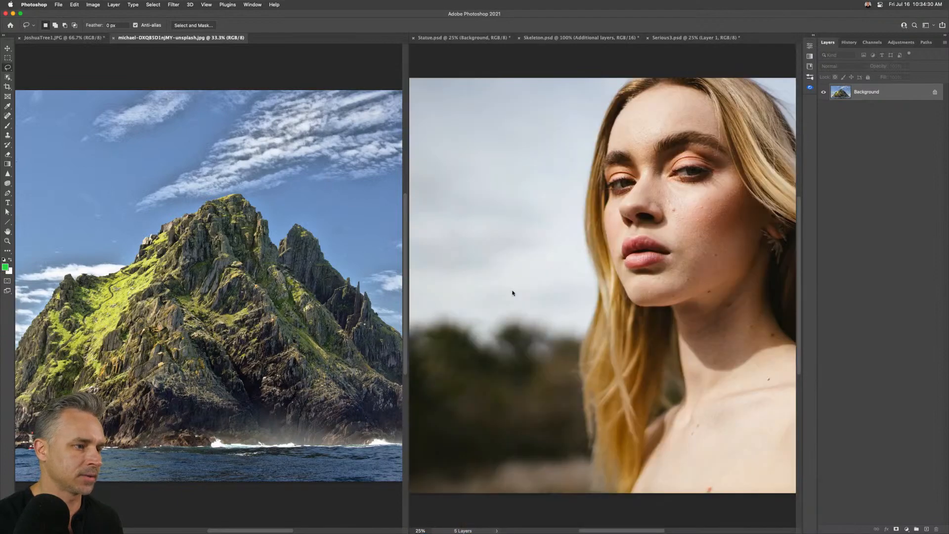
left_click(631, 222)
left_click_drag(627, 227, 496, 223)
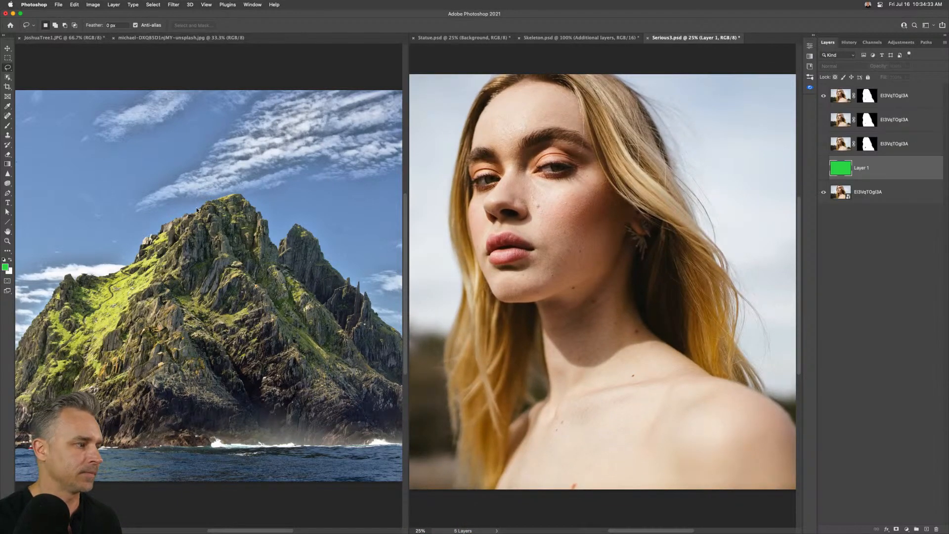
left_click(218, 283)
left_click_drag(219, 286, 194, 260)
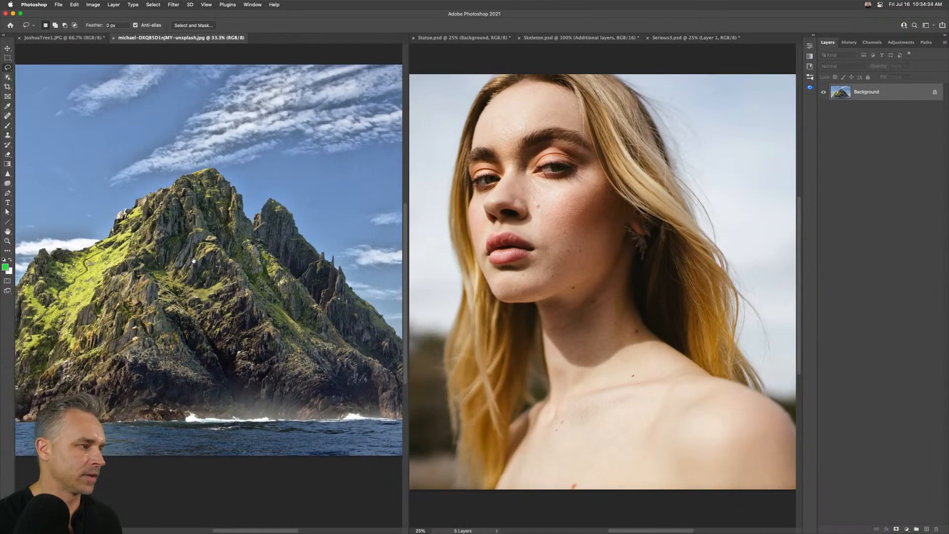
Bring JoshuaTree1.JPG to the front, consolidate all documents into a single tab group and show the image at 100%.
left_click(79, 37)
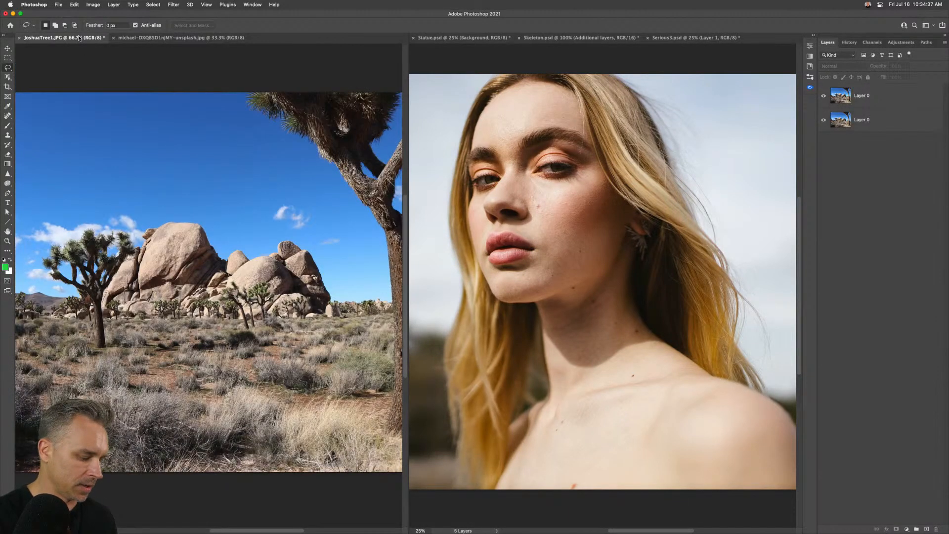
key("F1")
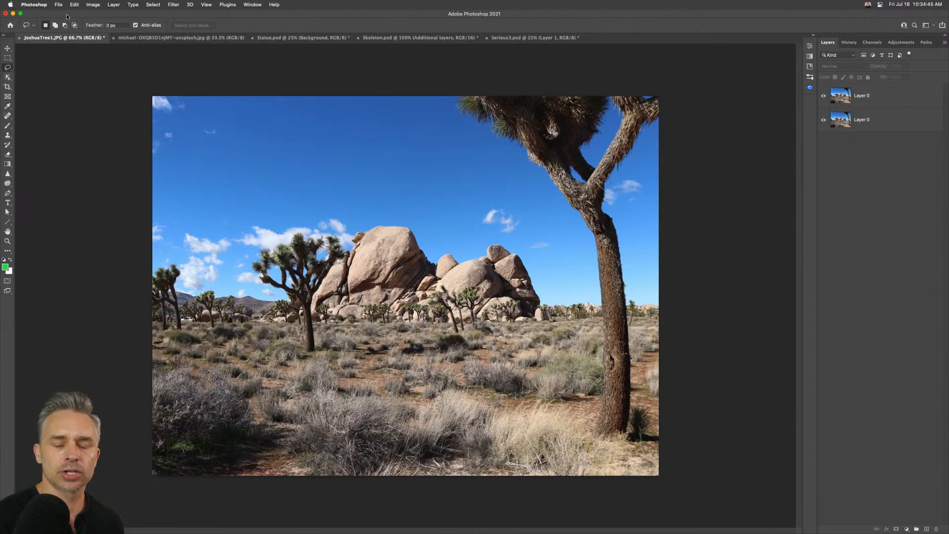
key("super+1")
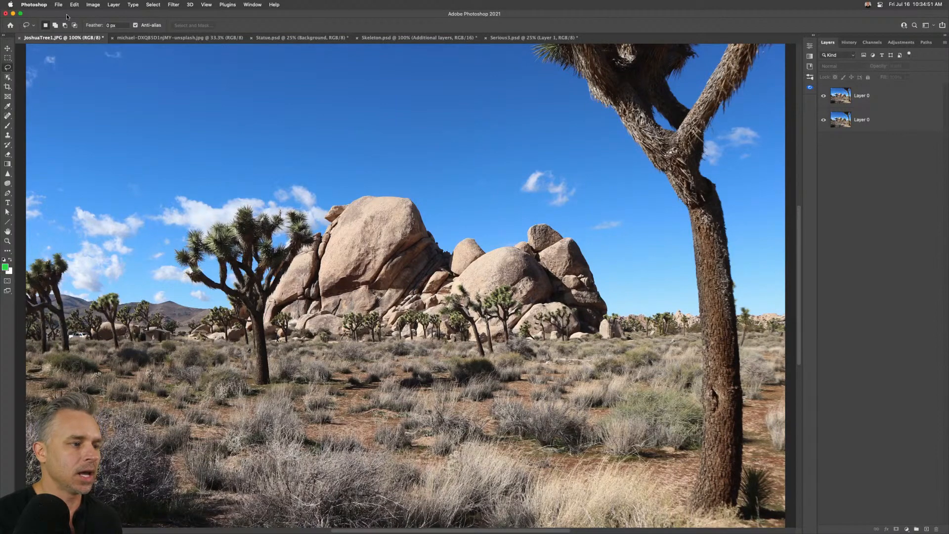
key("super+plus")
key("super+minus")
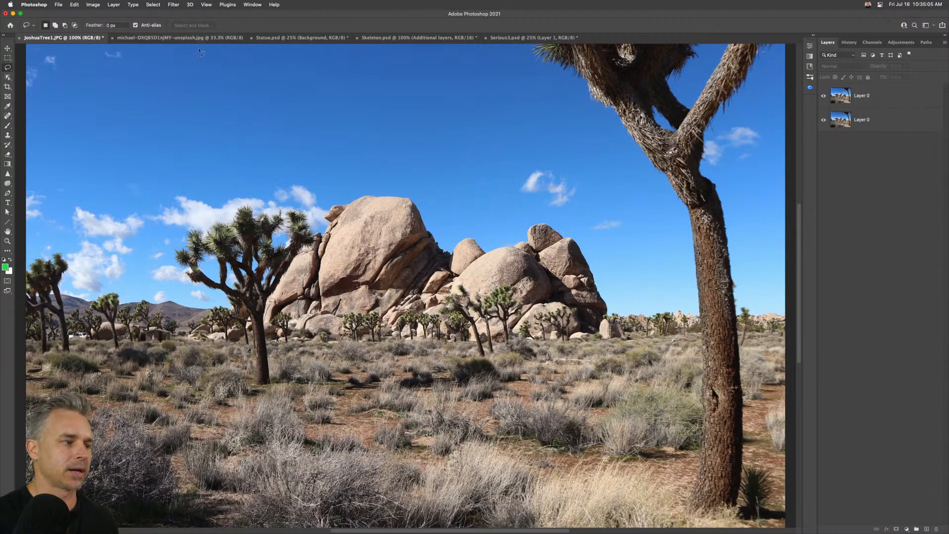
Look over the available fill and adjustment layer types for the Joshua tree image without adding one.
left_click(885, 104)
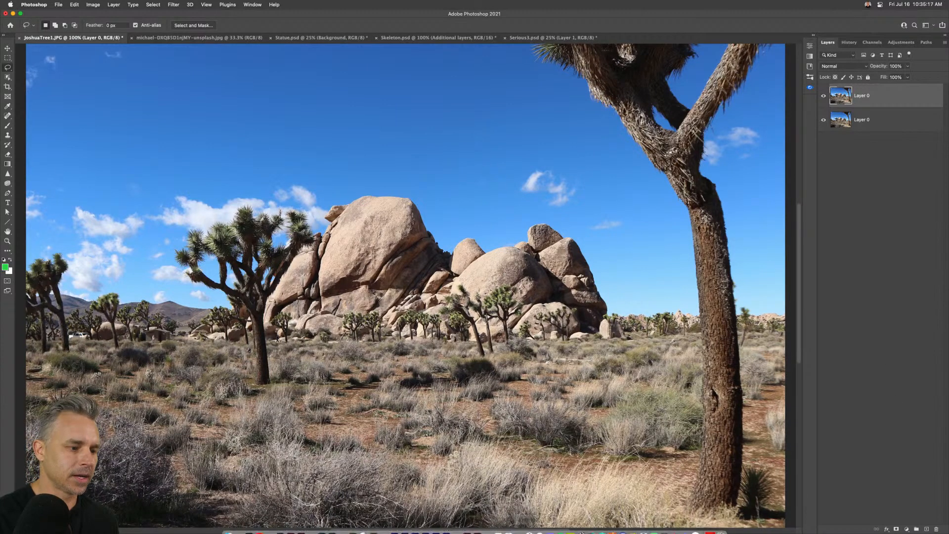
left_click(870, 482)
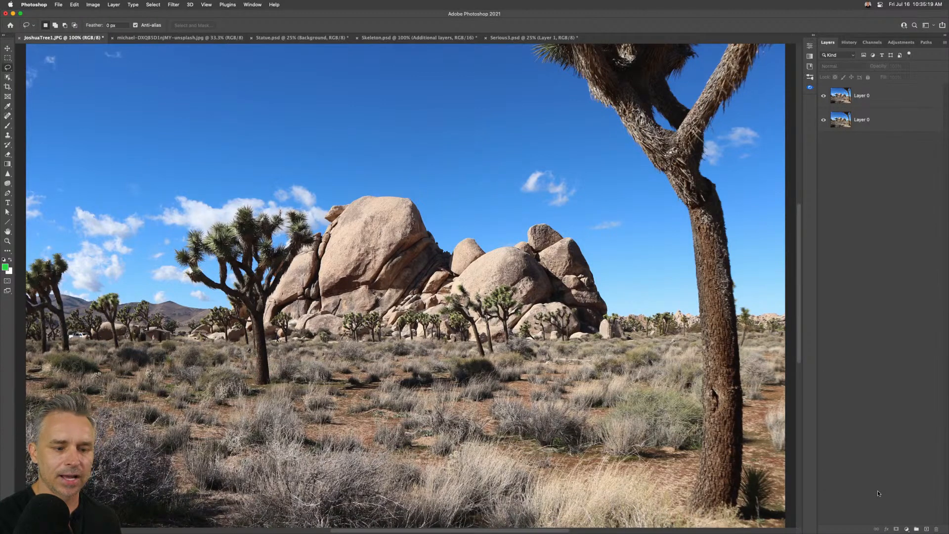
left_click(907, 530)
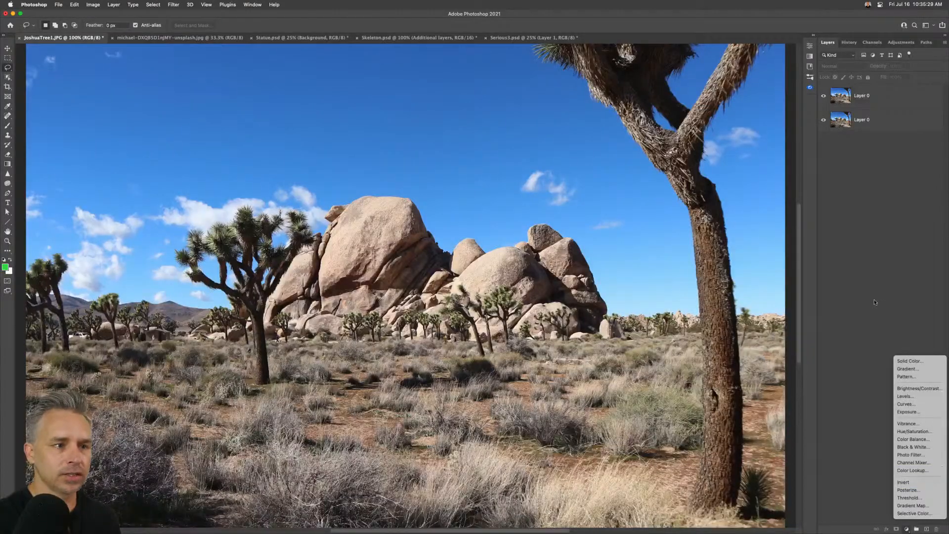
left_click(874, 299)
Open the upper Joshua tree layer in the Camera Raw Filter and apply the automatic tonal corrections.
left_click(864, 98)
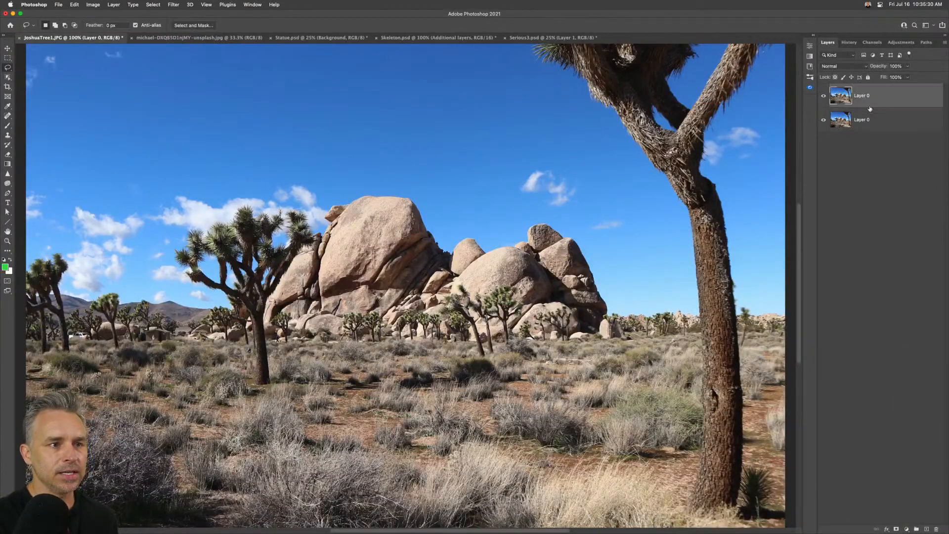
left_click(173, 4)
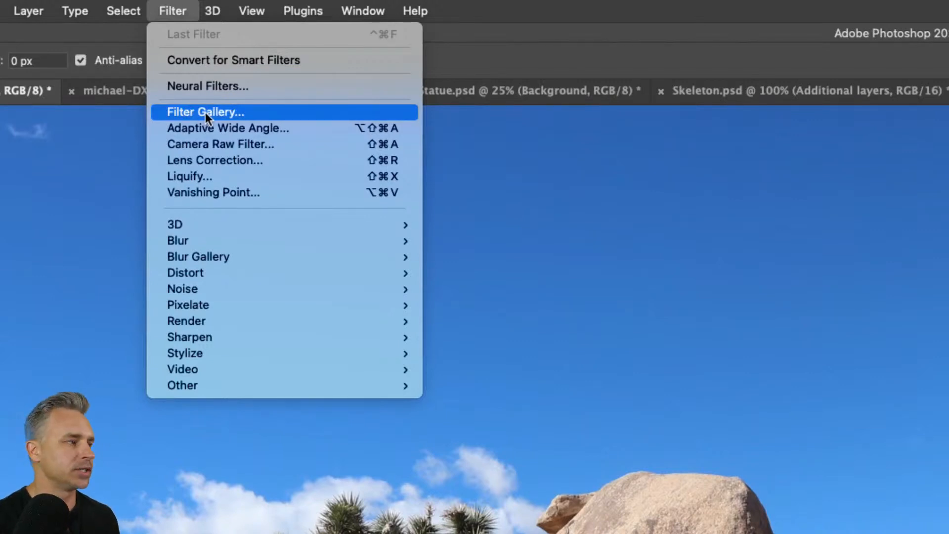
left_click(221, 146)
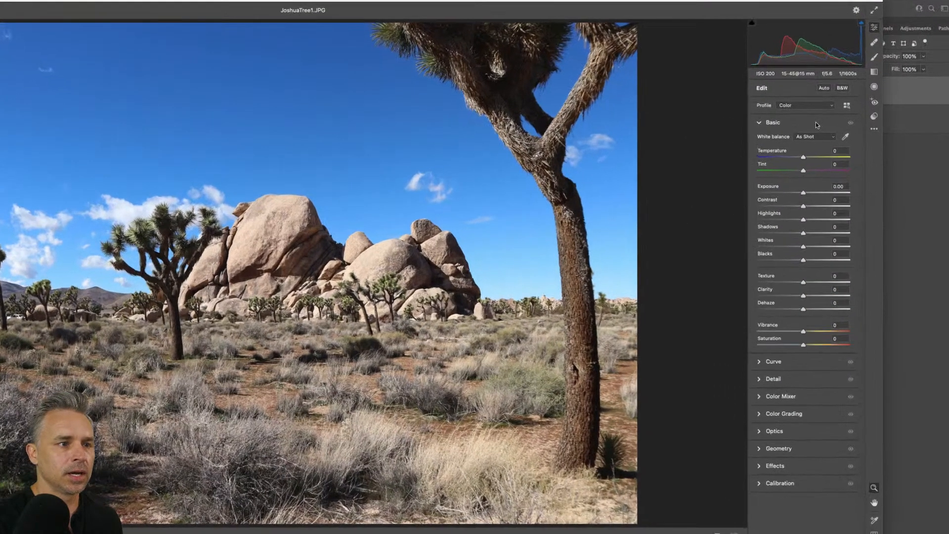
left_click(822, 89)
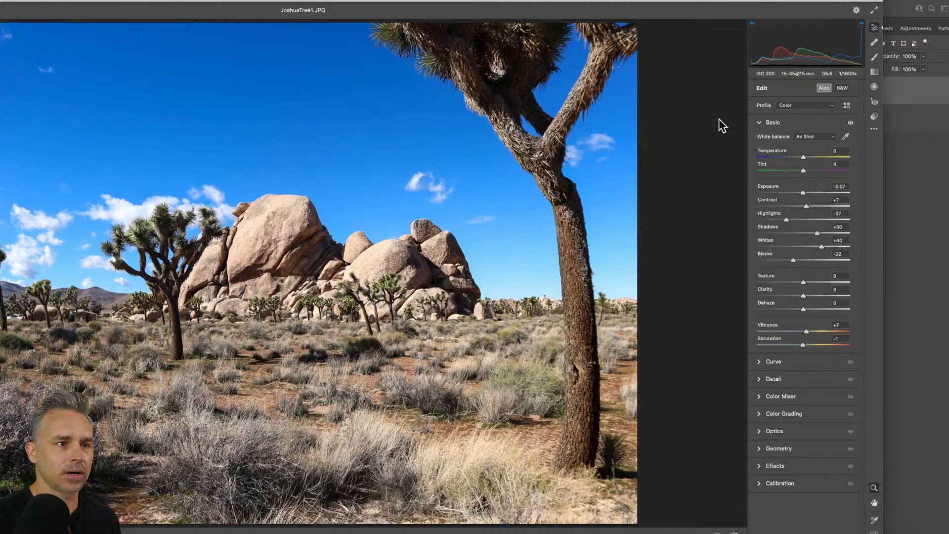
Try the black-and-white treatment on the Joshua tree photo and switch it back to color.
left_click(843, 89)
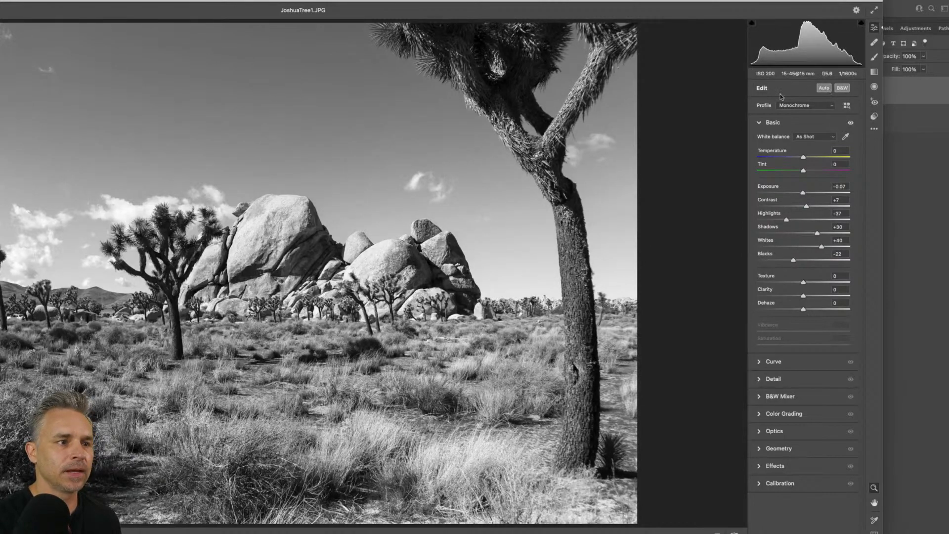
left_click(840, 91)
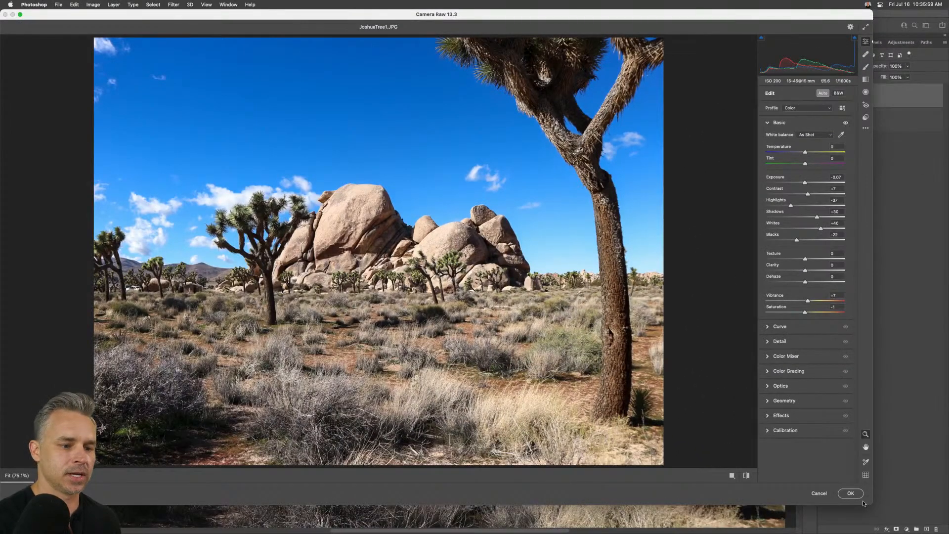
Enlarge the Camera Raw window to fill the screen and set Exposure to -0.05 and Blacks to -20.
left_click_drag(873, 504, 948, 533)
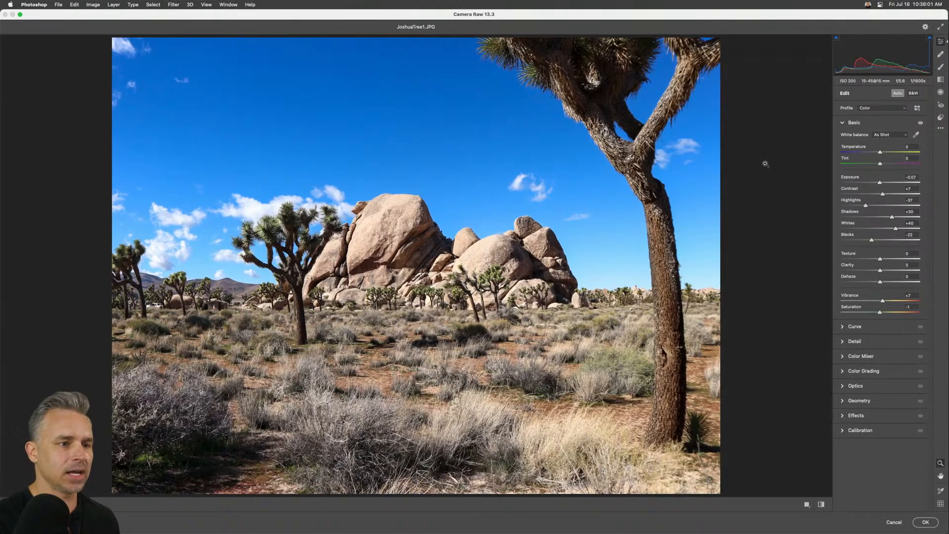
left_click_drag(881, 184, 881, 184)
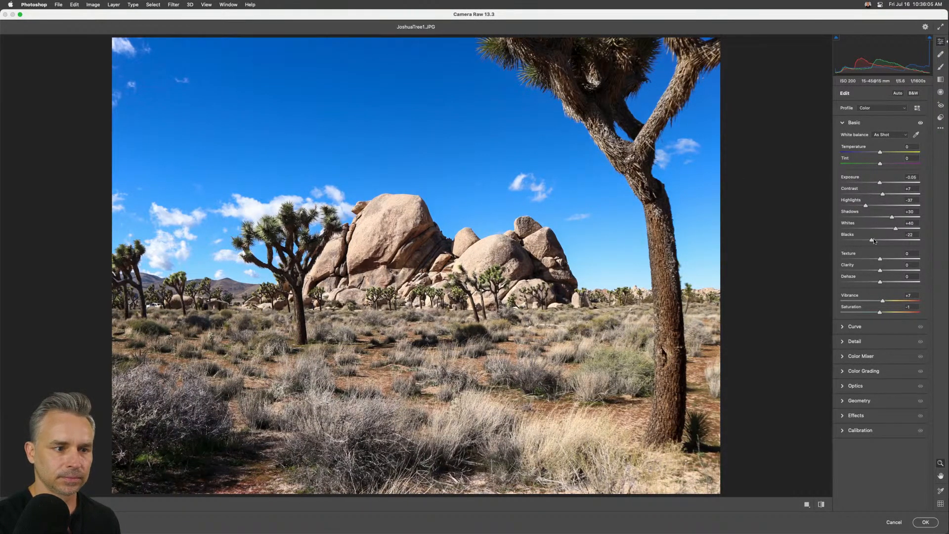
left_click_drag(873, 241, 873, 241)
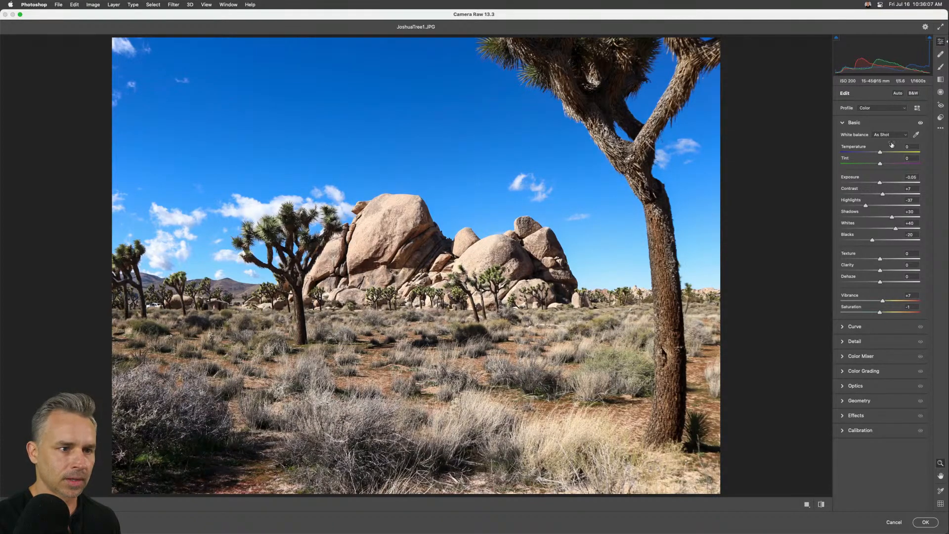
Set Exposure to -0.65 and mark the Red Lift Matte preset in the Creative group as a favorite.
left_click_drag(880, 183, 875, 184)
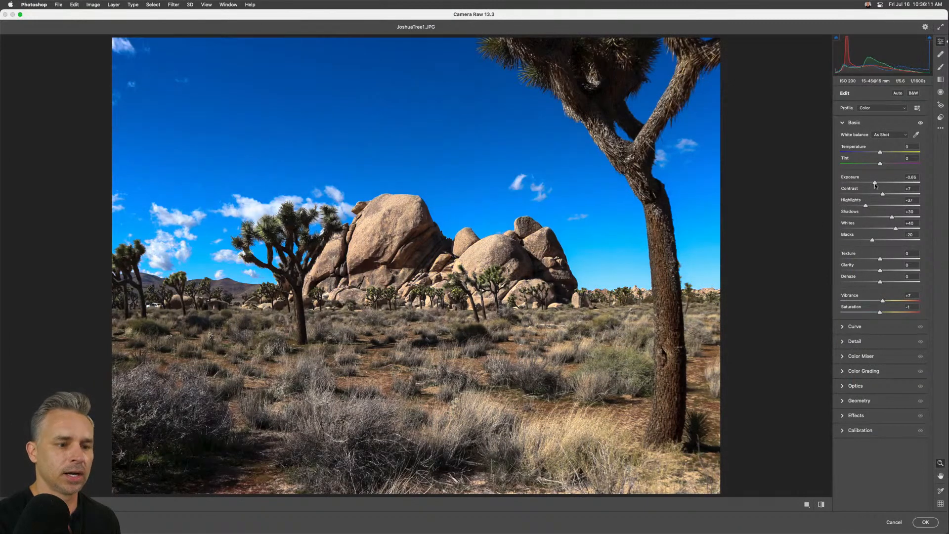
left_click(942, 117)
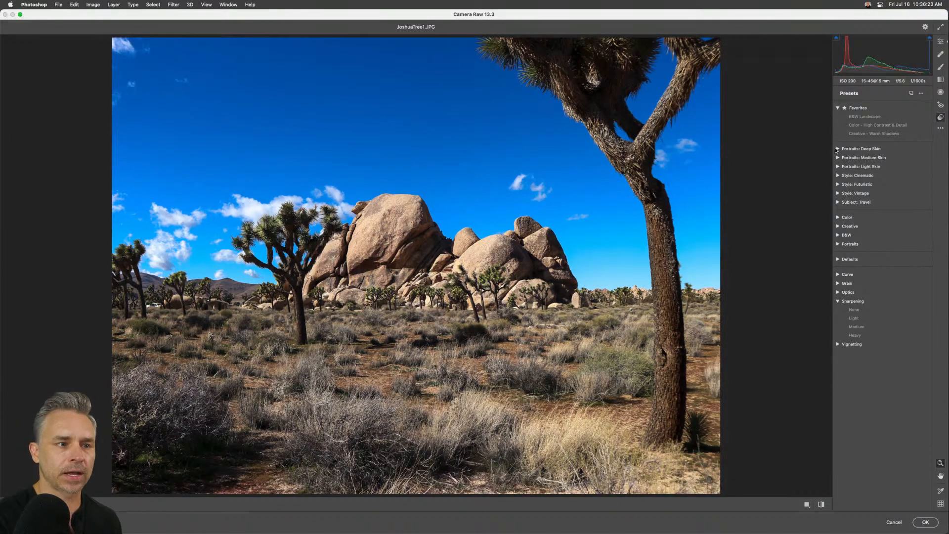
left_click(837, 226)
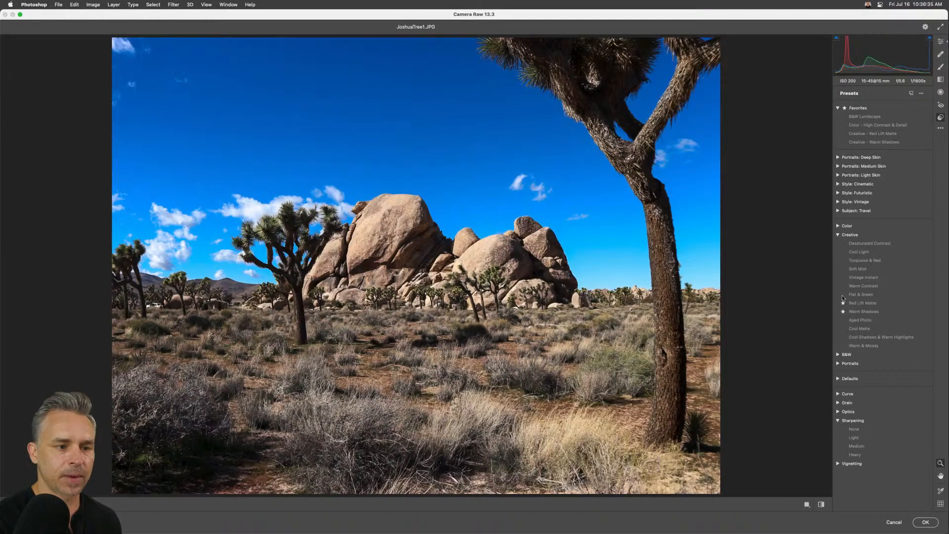
left_click(843, 295)
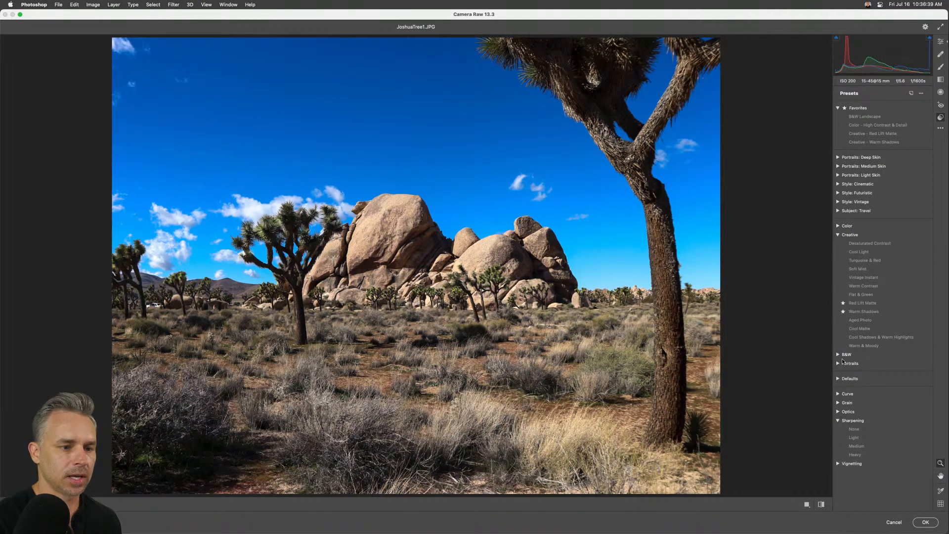
Browse the Portraits and Subject: Travel presets, apply Medium & Deep Skin 03 to the photo, and accept the Camera Raw edits.
left_click(843, 363)
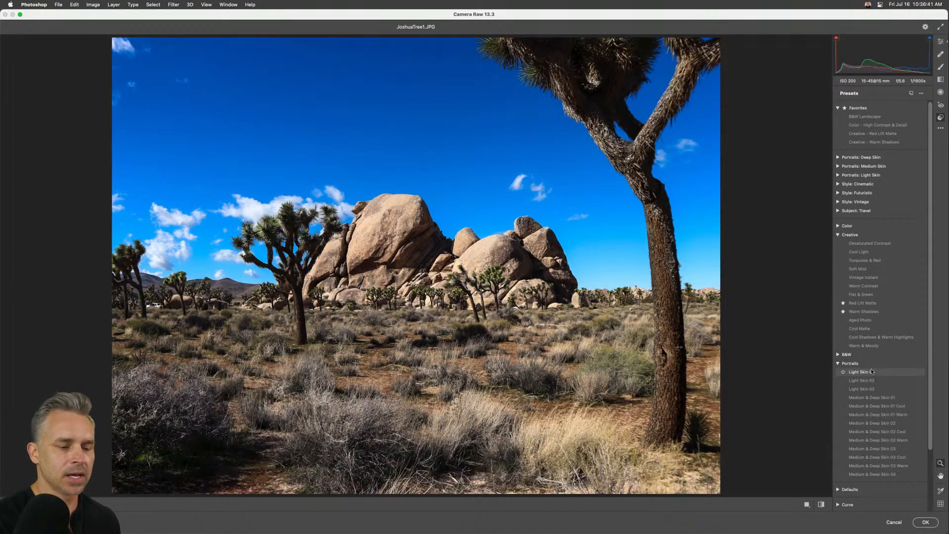
scroll(838, 202, "down", 3)
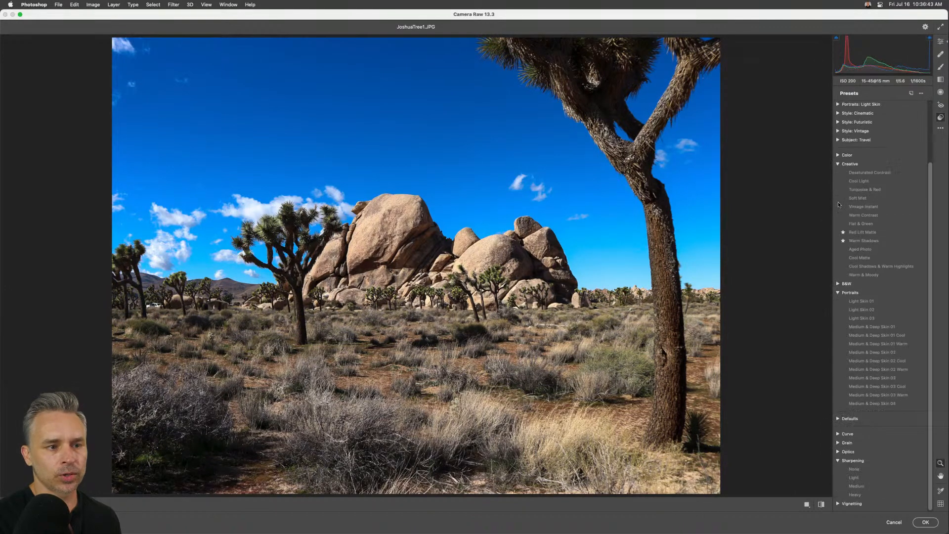
left_click(838, 140)
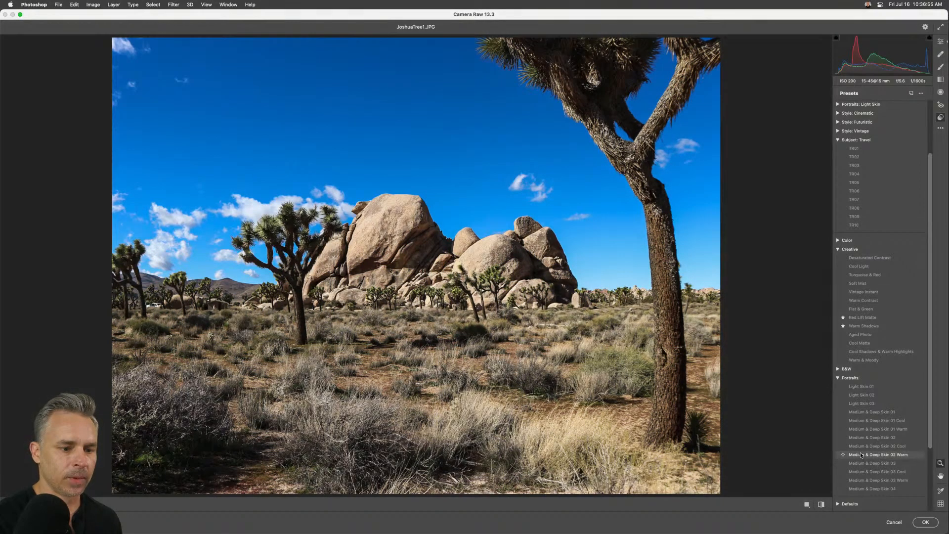
scroll(861, 455, "down", 5)
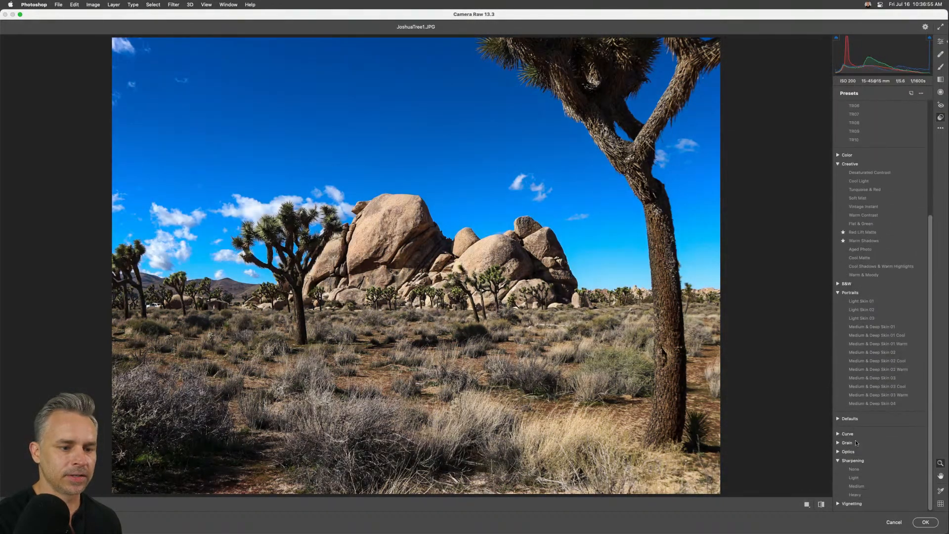
left_click(859, 377)
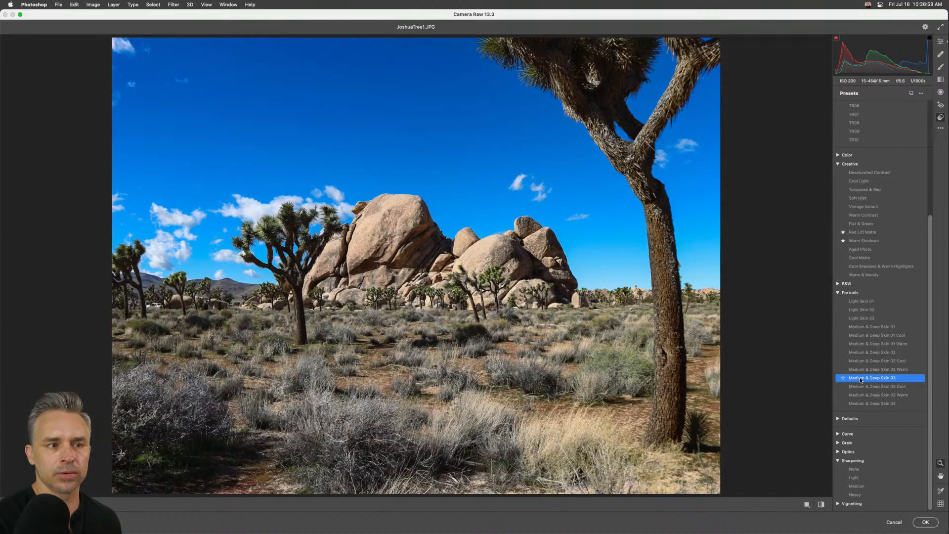
left_click(922, 523)
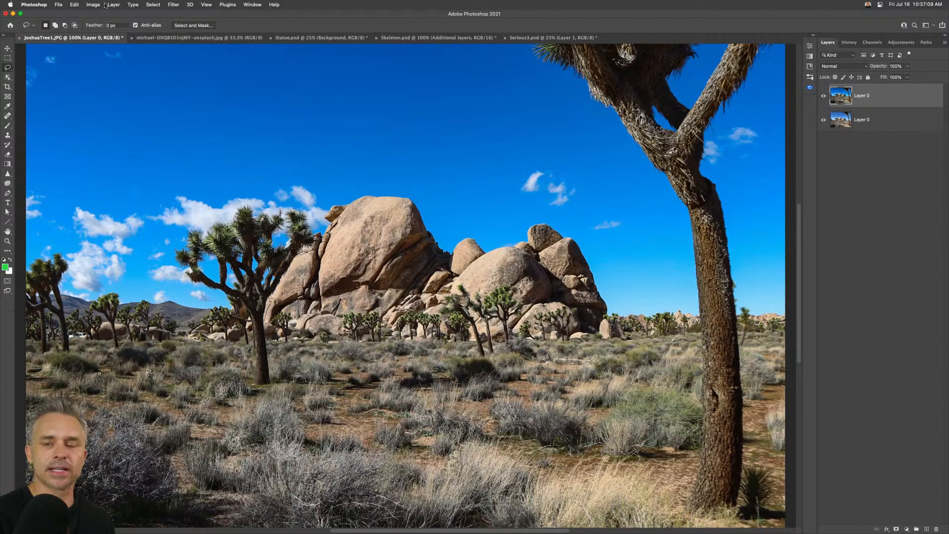
Add a Color Lookup adjustment layer above the Joshua tree layers and widen the display of its settings.
left_click(906, 529)
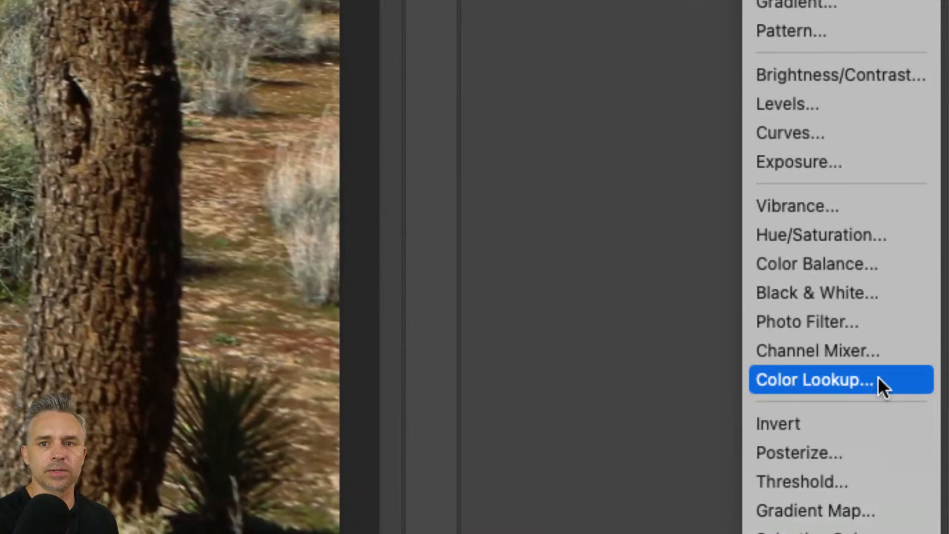
left_click(878, 379)
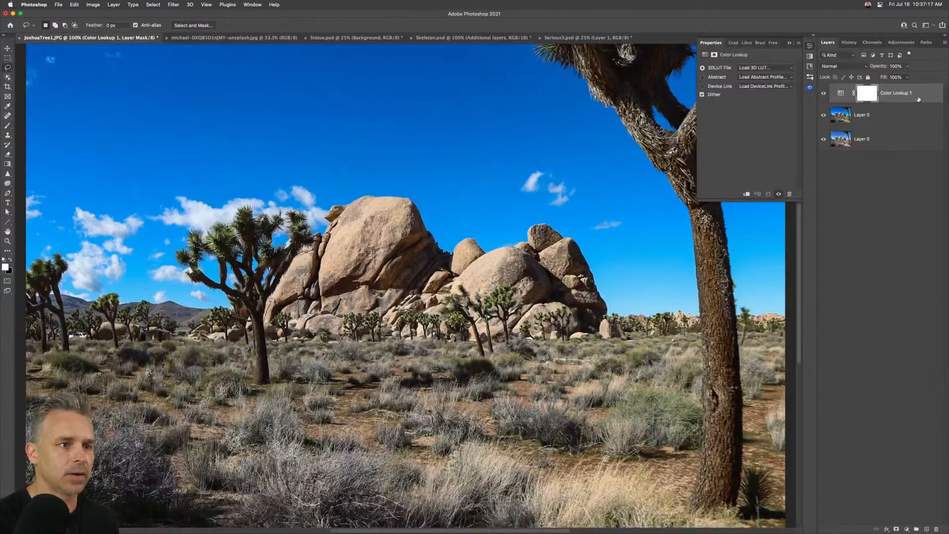
left_click(813, 36)
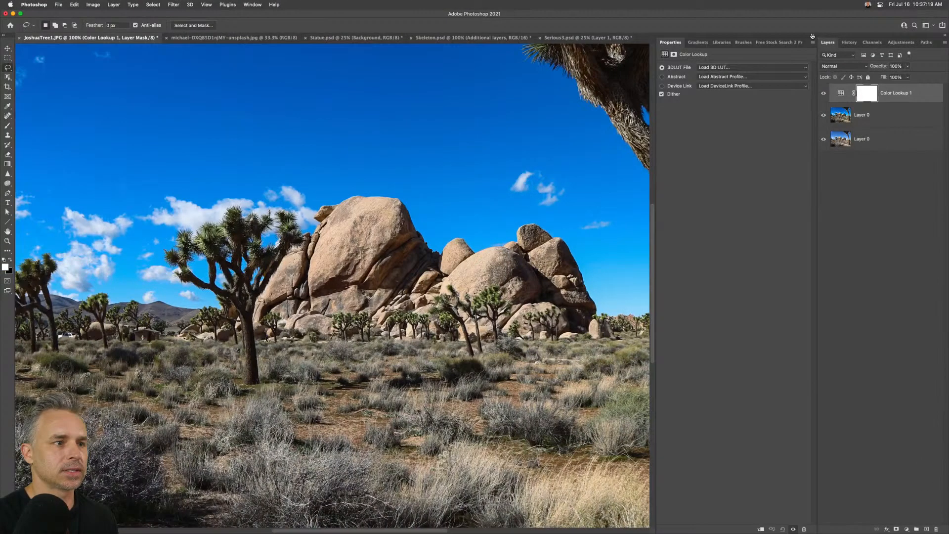
Apply the 2Strip.look 3D LUT, then duplicate the Color Lookup layer and hide the lower one.
left_click(726, 67)
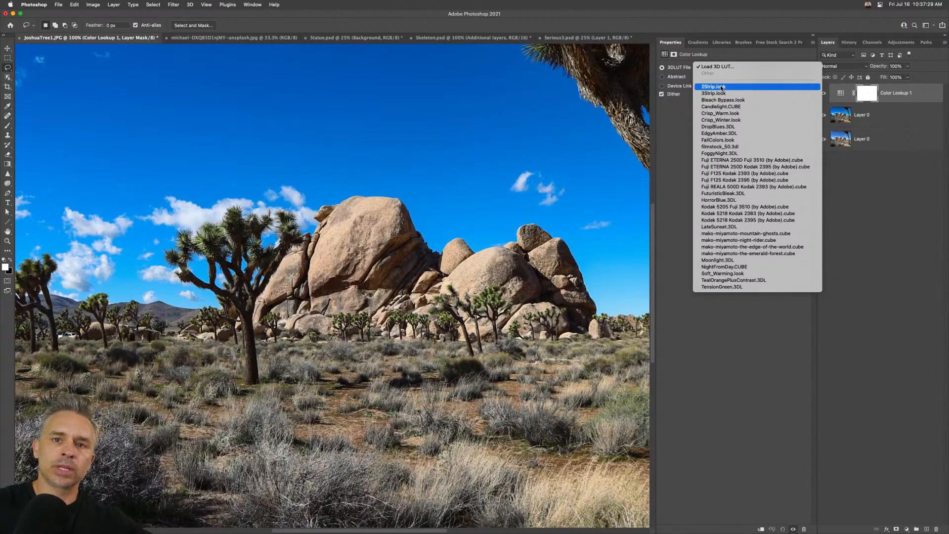
left_click(721, 87)
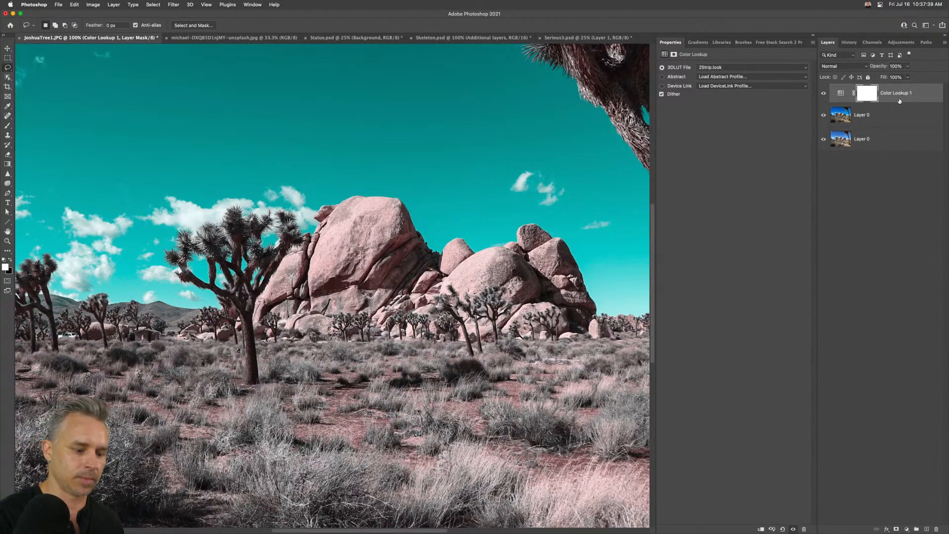
key("super+j")
left_click(823, 113)
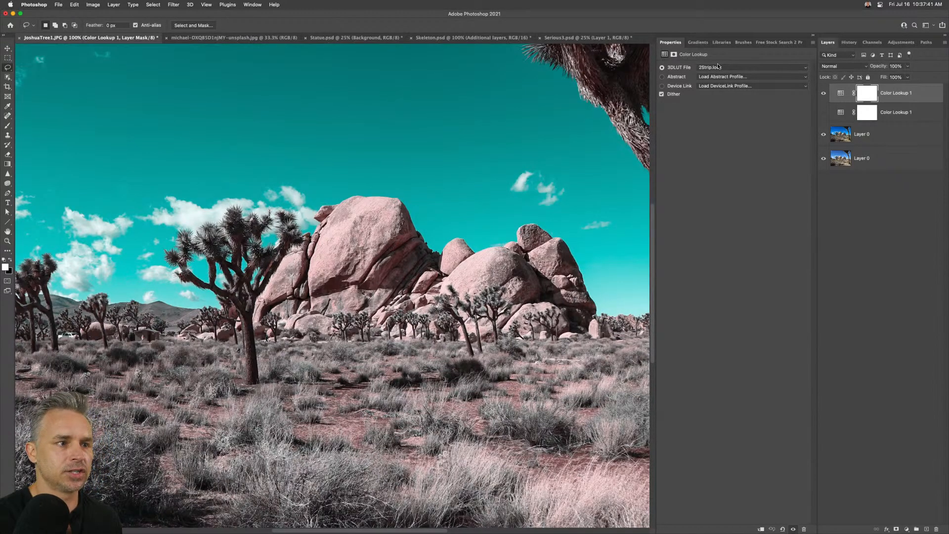
Try Candlelight.CUBE and Crisp_Warm.look on the upper Color Lookup layer, settle on EdgyAmber.3DL, and hide that layer.
left_click(718, 68)
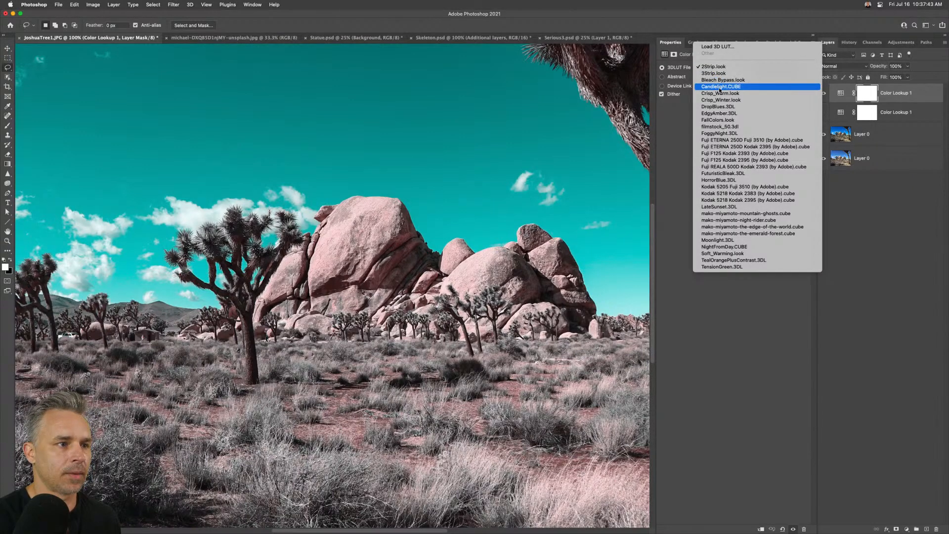
left_click(720, 86)
left_click(730, 68)
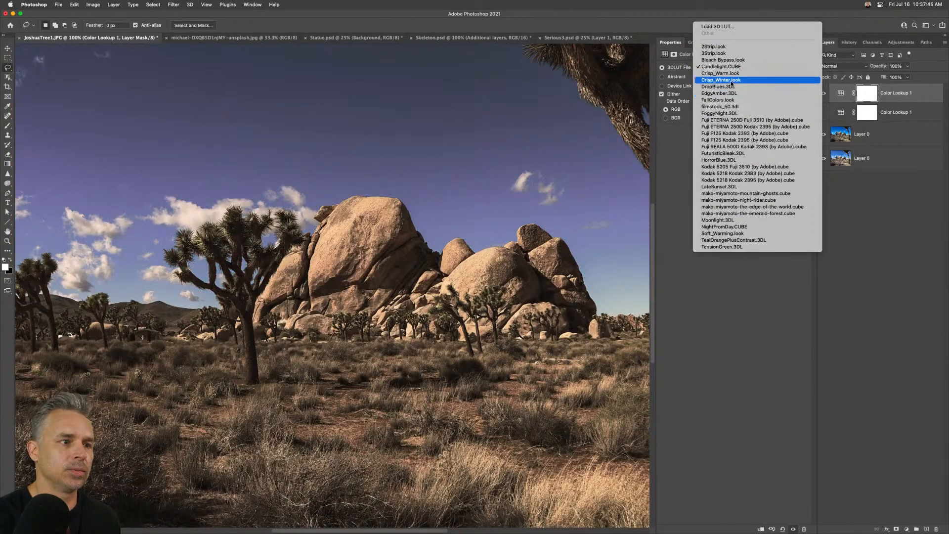
left_click(732, 76)
left_click(739, 67)
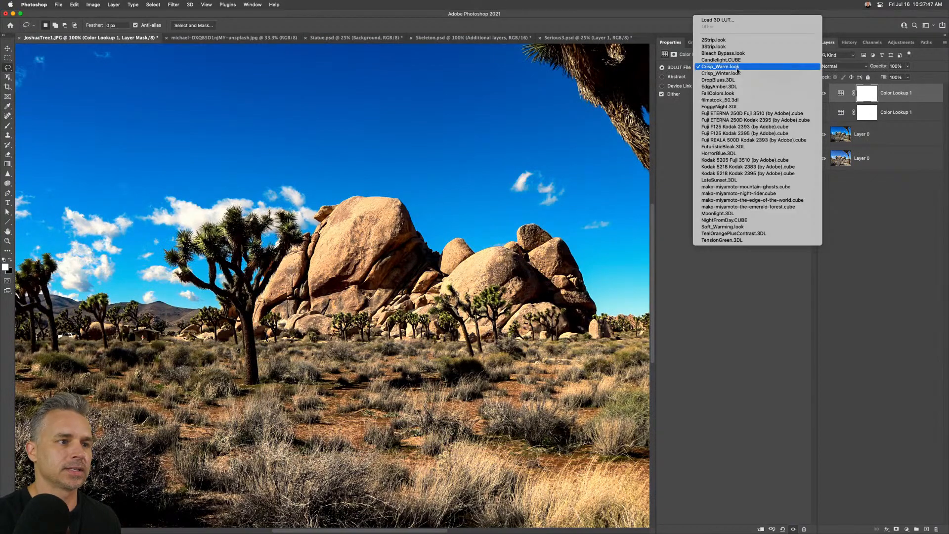
left_click(741, 85)
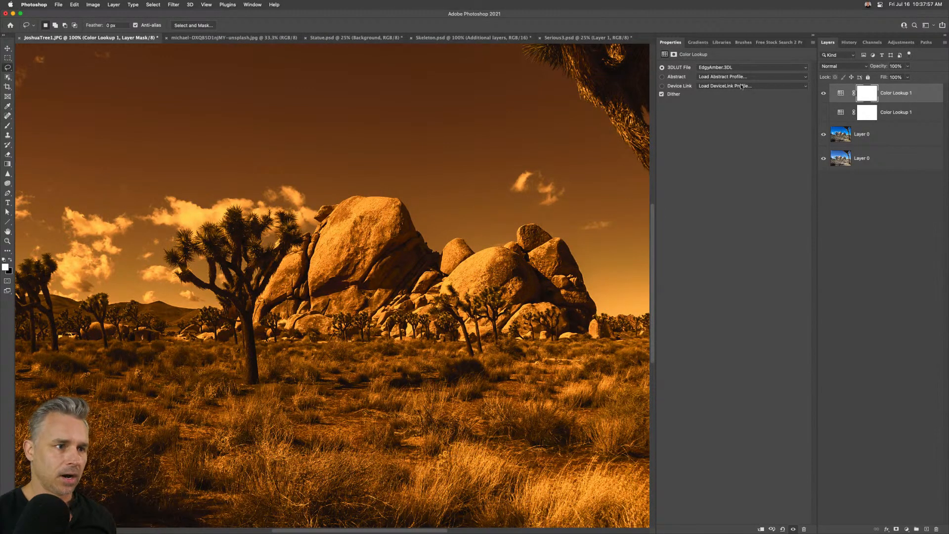
left_click(822, 95)
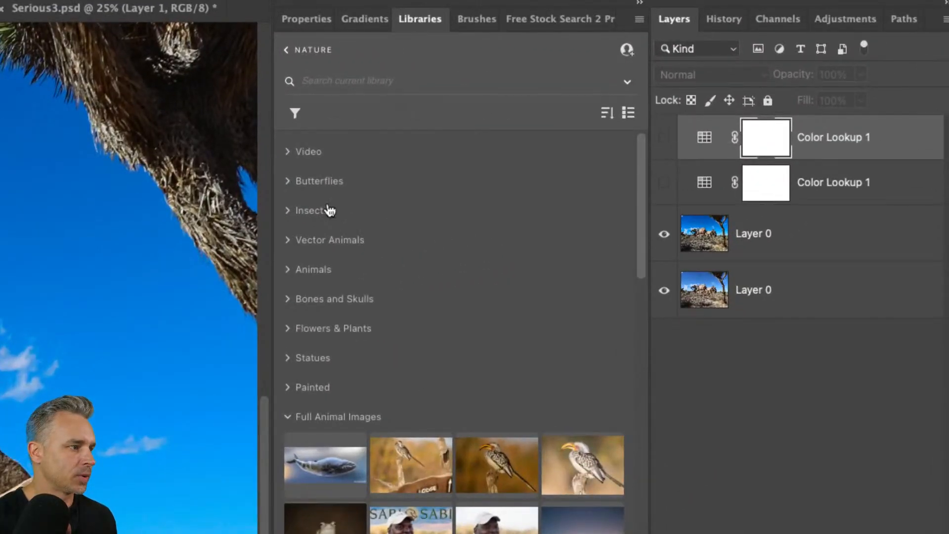
Expand the Bones and Skulls group in the Nature library and look through its graphics.
left_click(286, 299)
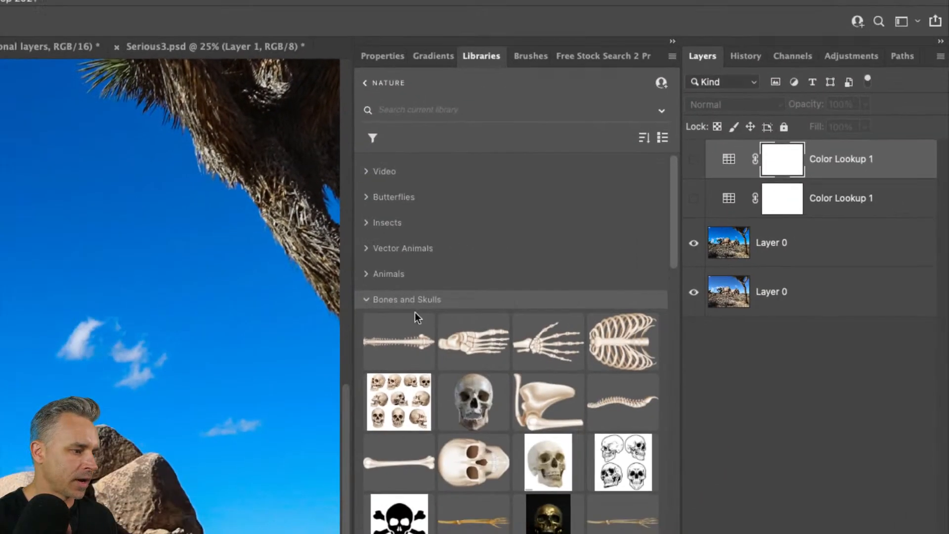
scroll(346, 316, "down", 8)
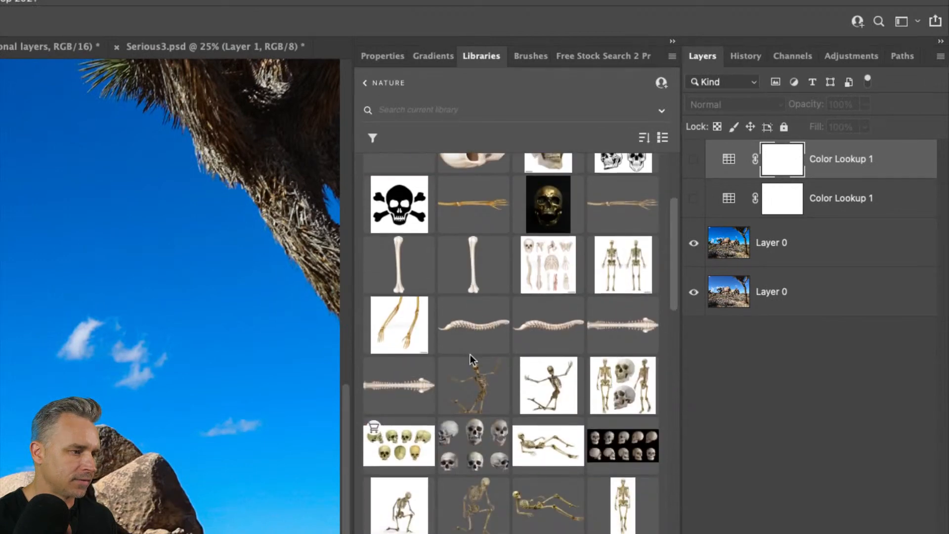
scroll(470, 354, "up", 3)
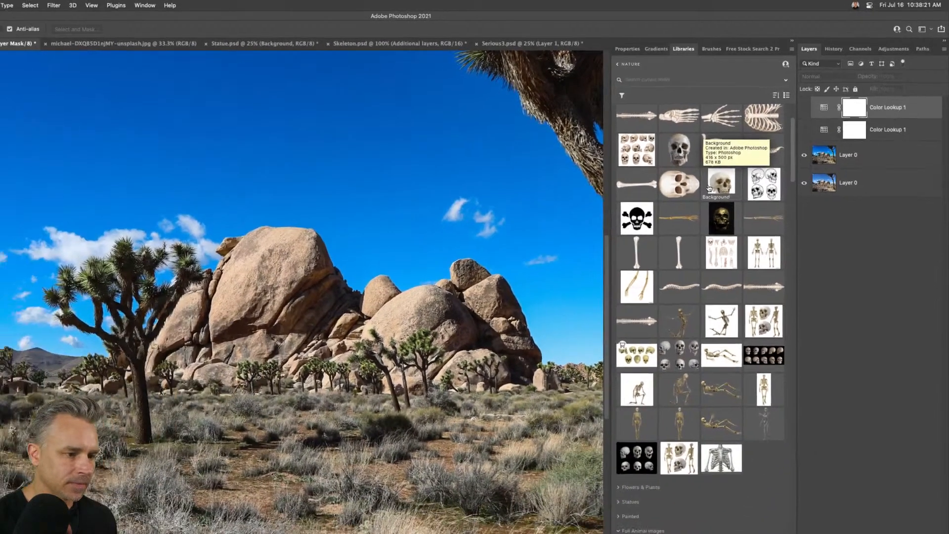
Place the single watermarked skull from the Nature library over the desert scene, shifted slightly down and to the left.
left_click_drag(709, 188, 368, 218)
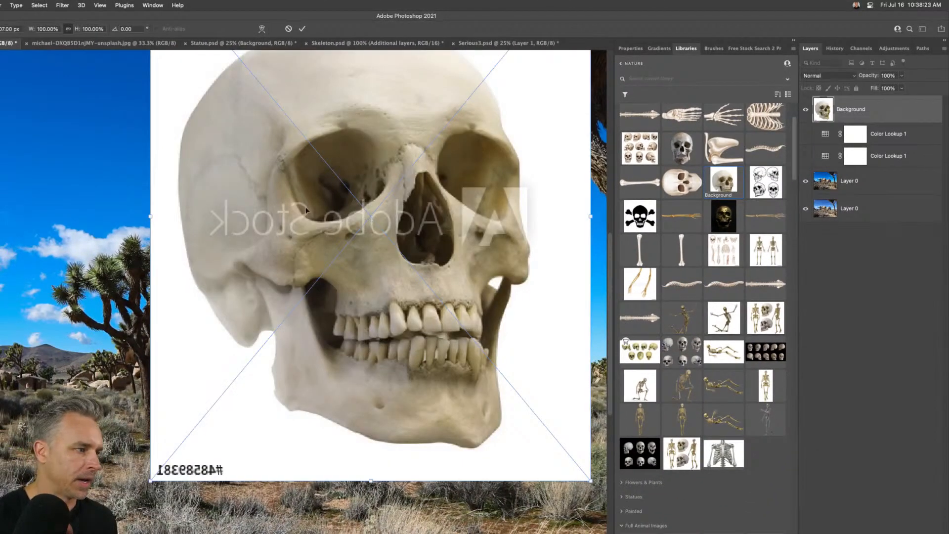
left_click_drag(306, 211, 286, 238)
key("Return")
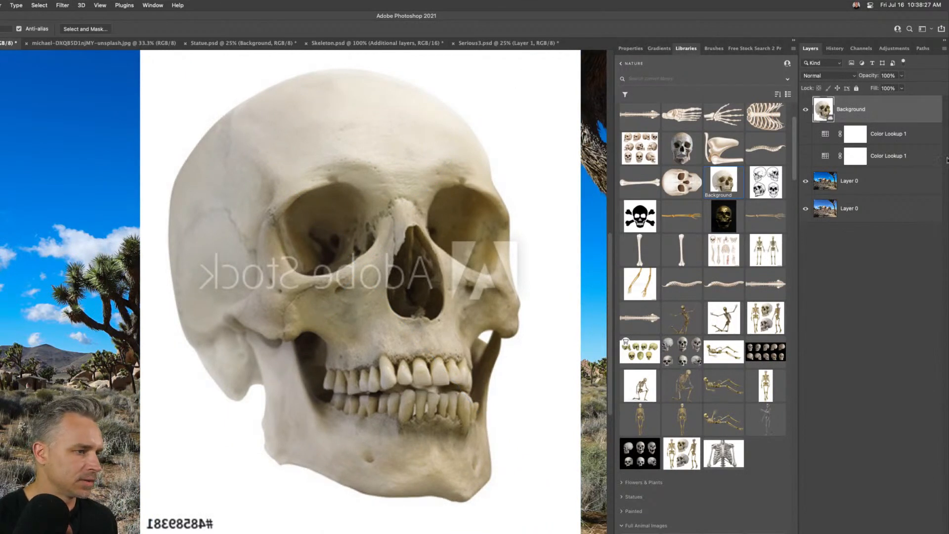
Delete the watermarked skull graphic from the Nature library and remove its placed layer from the document.
right_click(720, 182)
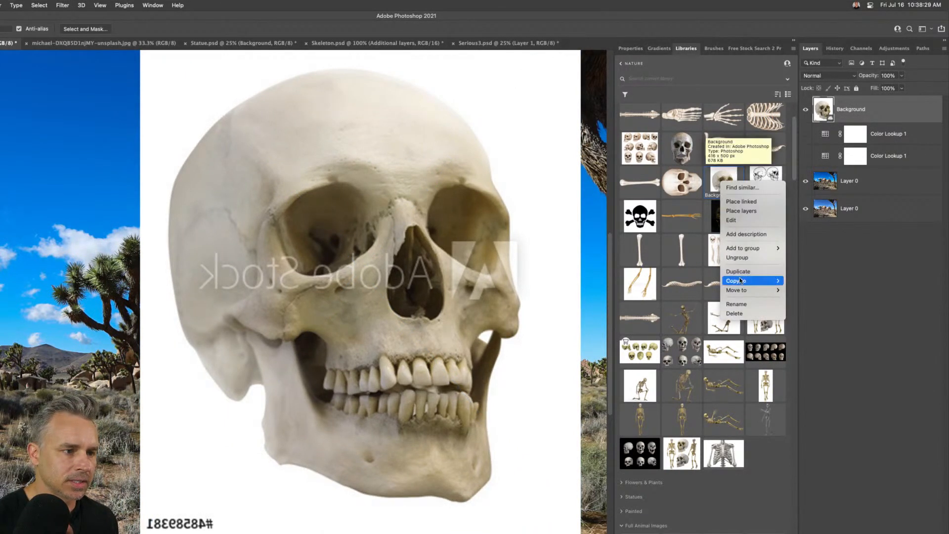
left_click(743, 314)
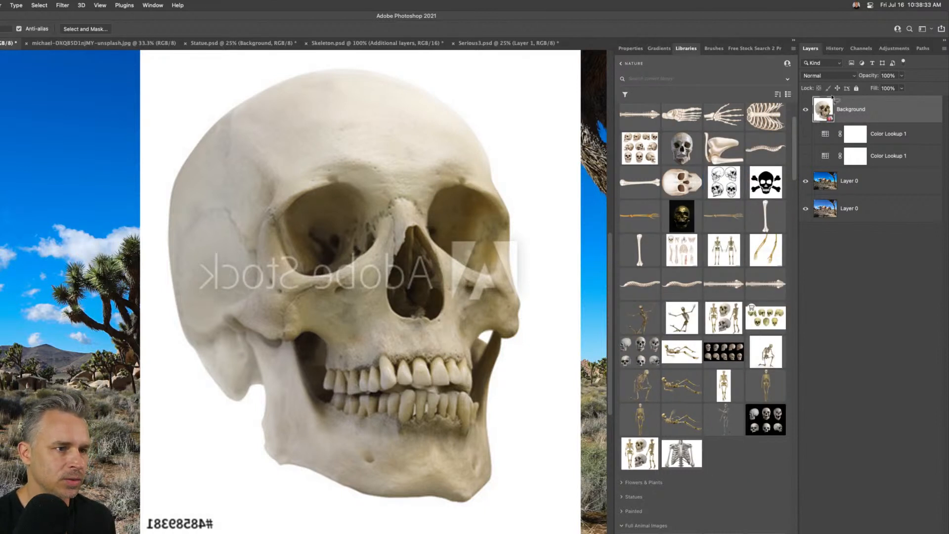
left_click_drag(833, 99, 903, 126)
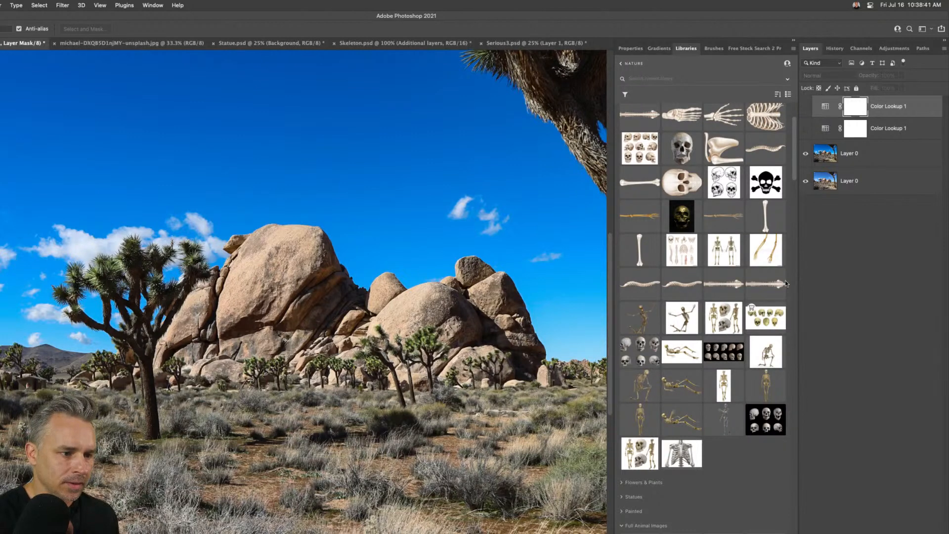
Place the transparent six-skull graphic over the desert scene and shift it down so all the skulls fit within the image.
left_click_drag(626, 357, 324, 265)
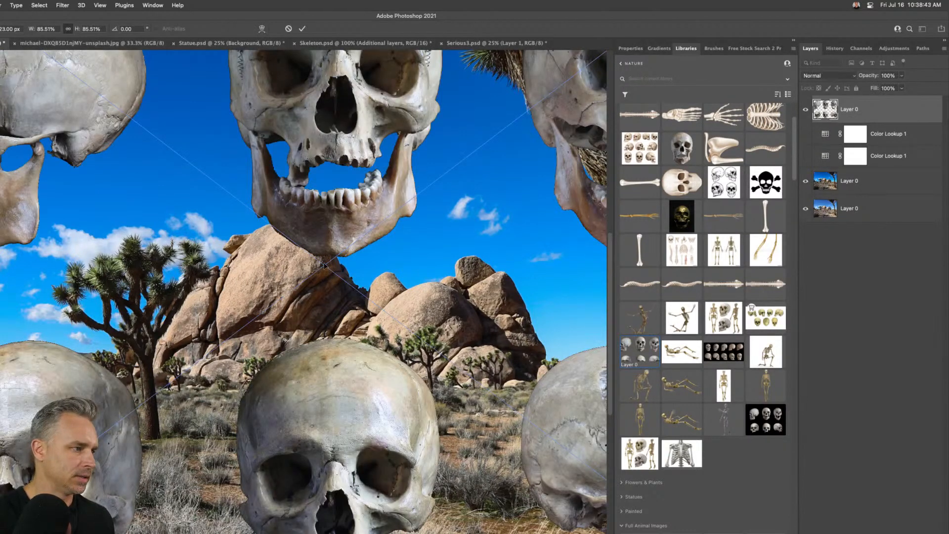
key("super+minus")
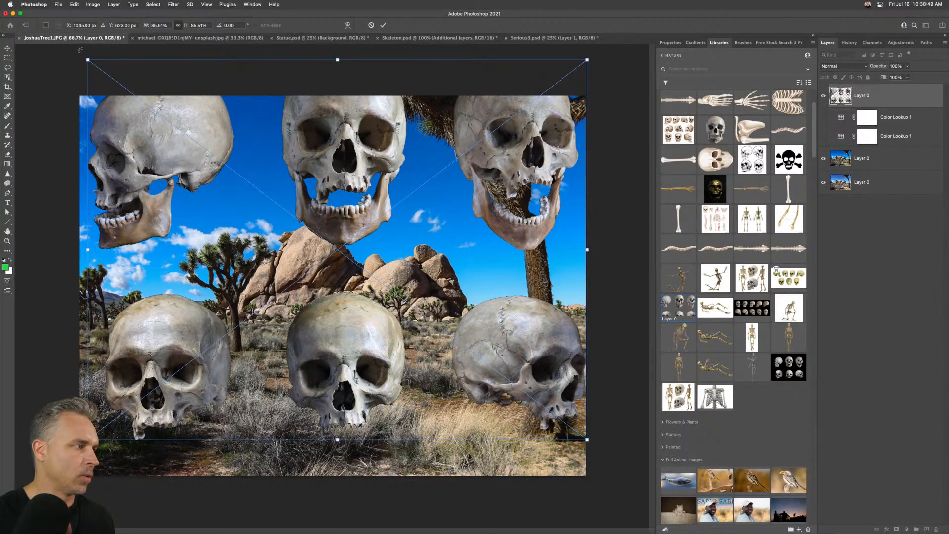
left_click_drag(107, 94, 104, 148)
key("Return")
Outline the lower-right skull with the Lasso and try to paste a copy.
key("l")
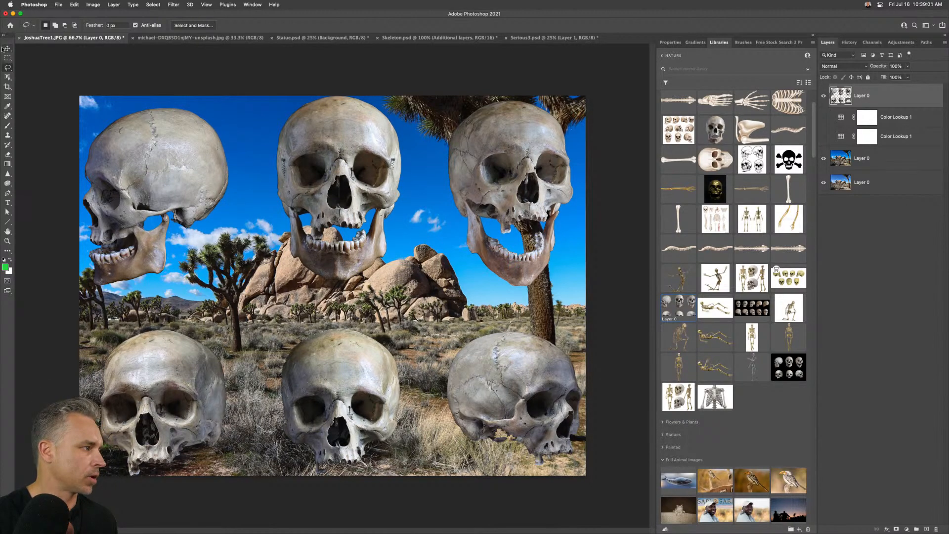
mouse_move(459, 332)
left_mouse_down()
mouse_move(605, 383)
mouse_move(494, 487)
mouse_move(430, 376)
mouse_move(437, 354)
left_mouse_up()
key("super+v")
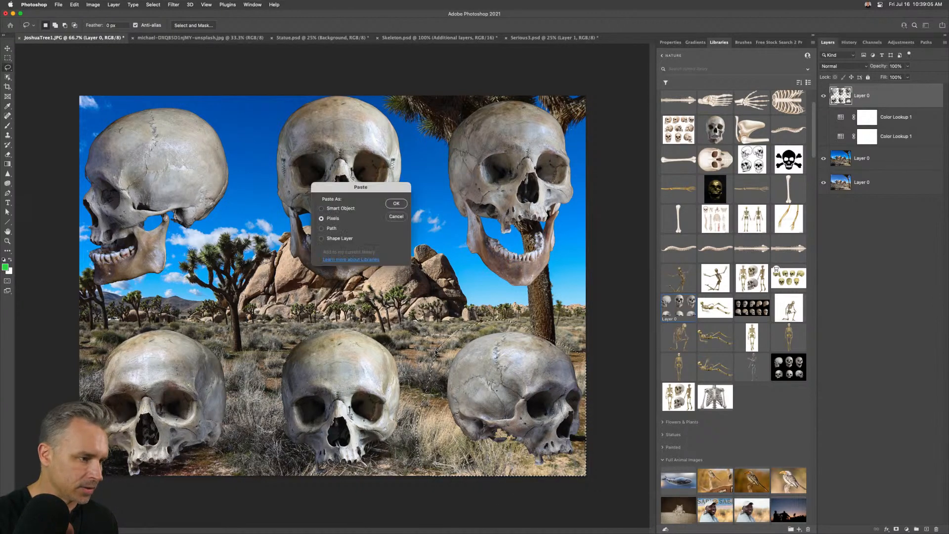
left_click(399, 218)
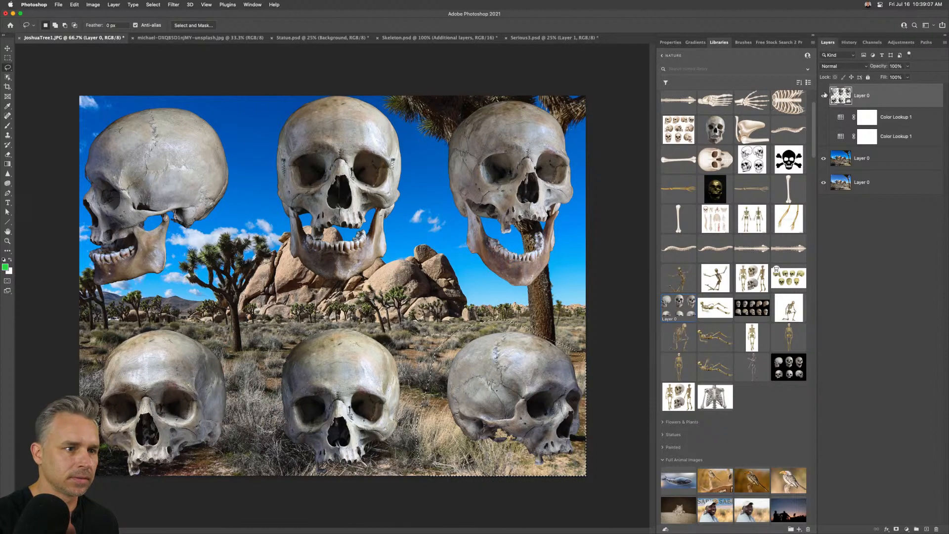
Rasterize the six-skull layer and cut the outlined lower-right skull onto its own layer.
right_click(898, 96)
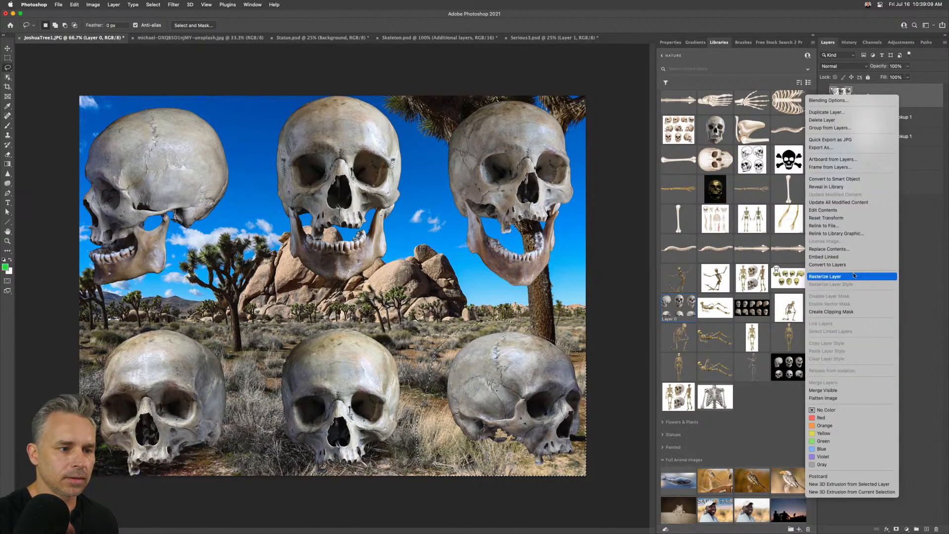
key("Escape")
key("super+x")
key("super+v")
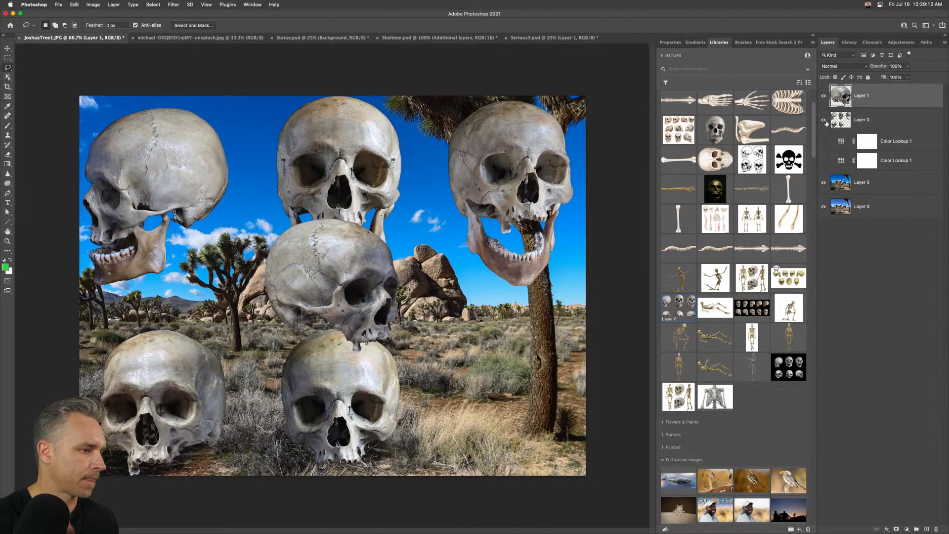
Outline the upper-left profile skull on the six-skull layer with the Lasso and cut it onto its own layer.
left_click(853, 122)
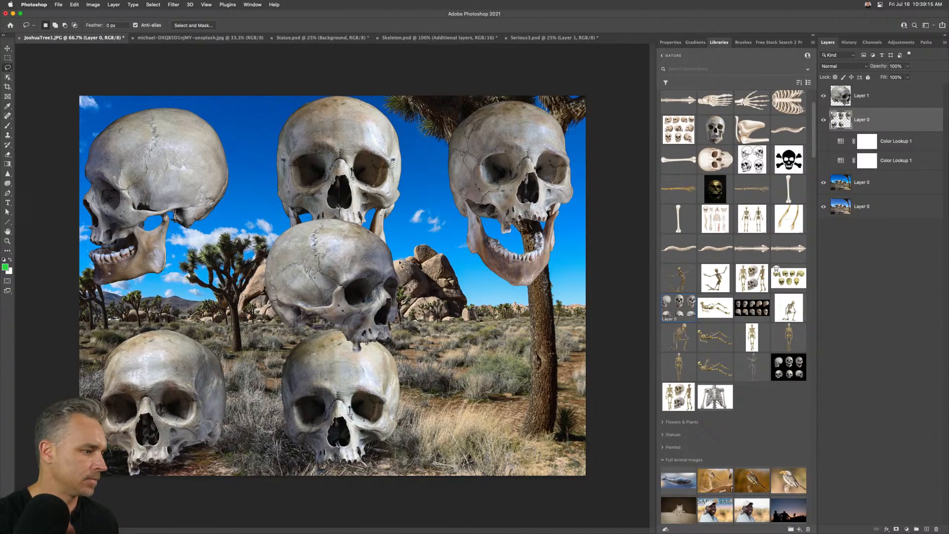
mouse_move(209, 285)
left_mouse_down()
mouse_move(82, 243)
mouse_move(185, 95)
mouse_move(243, 200)
mouse_move(210, 285)
left_mouse_up()
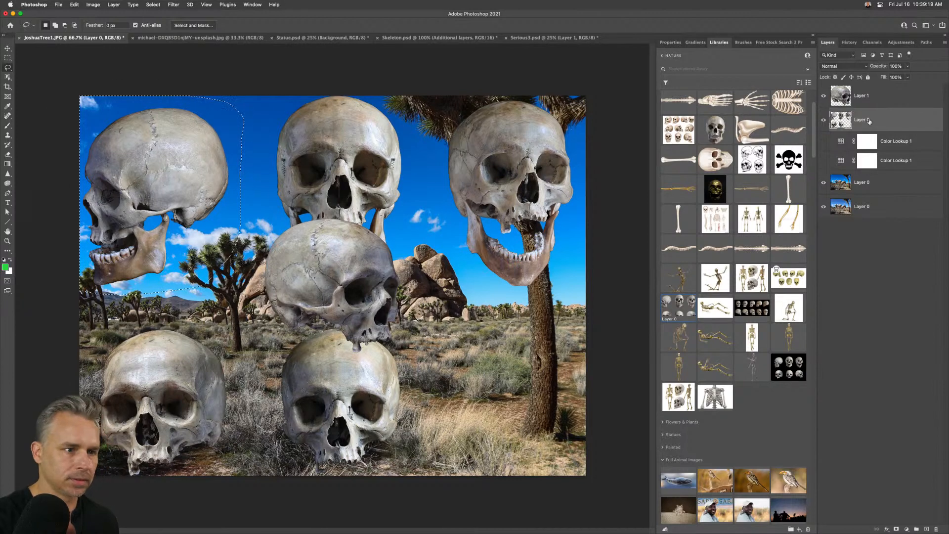
key("super+x")
key("super+v")
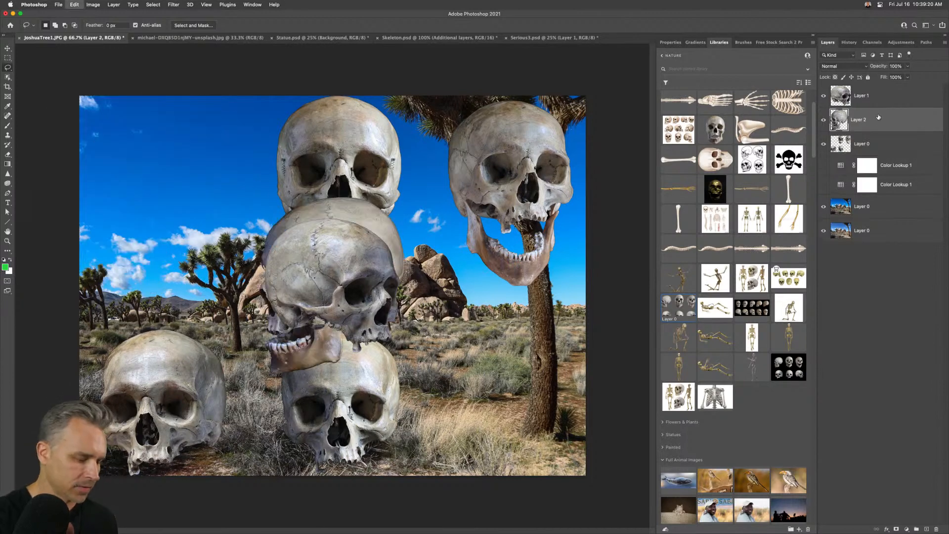
Hide all three skull layers and show the upper Color Lookup adjustment over the desert photo.
left_click(823, 121)
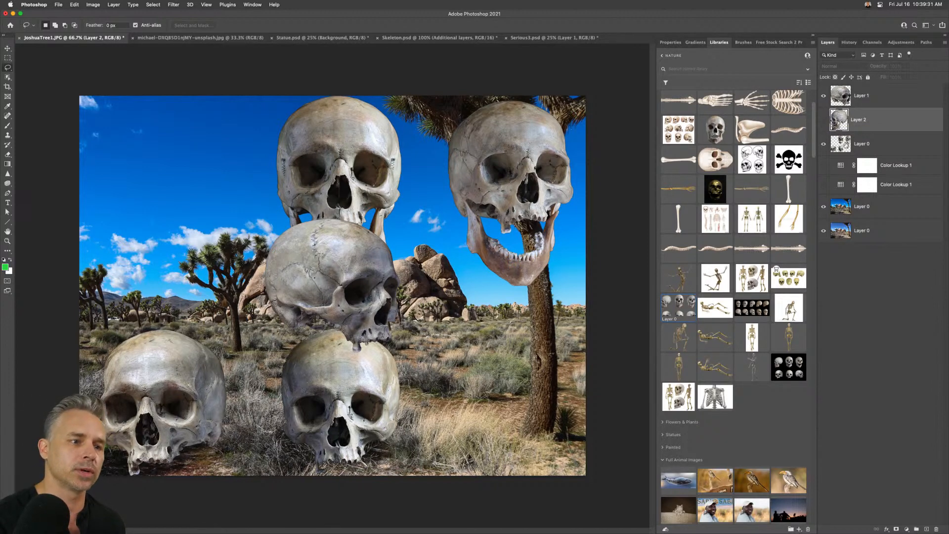
left_click(835, 167)
left_click(824, 166)
left_click(824, 144)
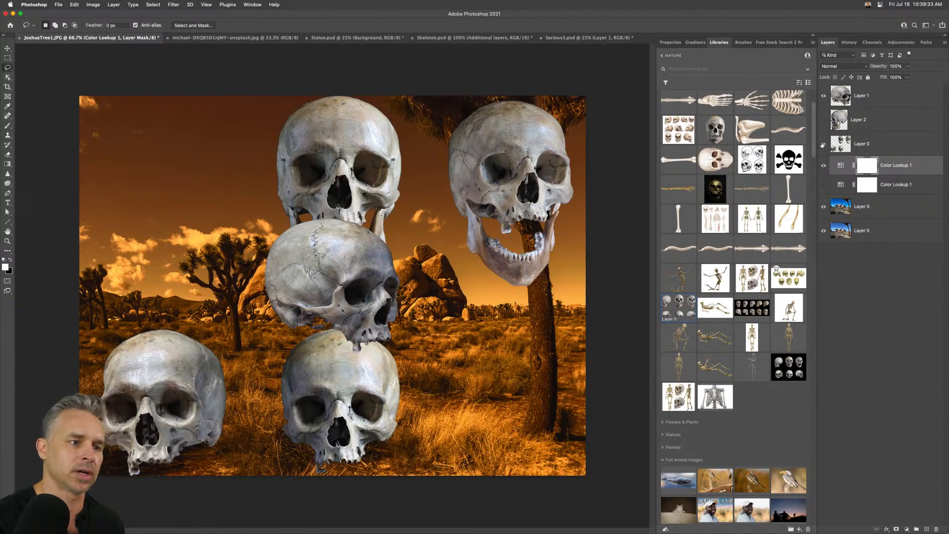
left_click(824, 96)
Try the FallColors and filmstock_50 looks on the upper Color Lookup, and set its 3DLUT file to FoggyNight.3DL.
left_click(671, 42)
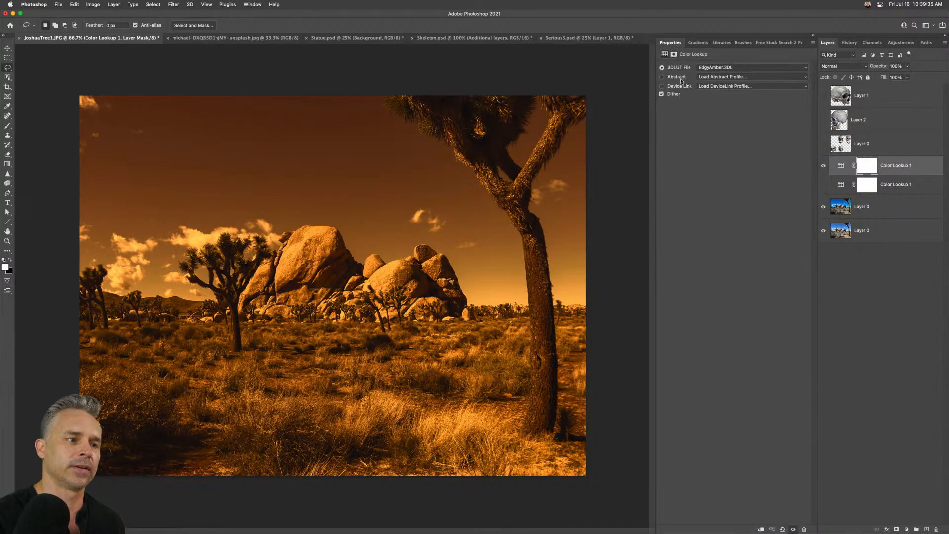
left_click(725, 69)
left_click(723, 70)
left_click(722, 68)
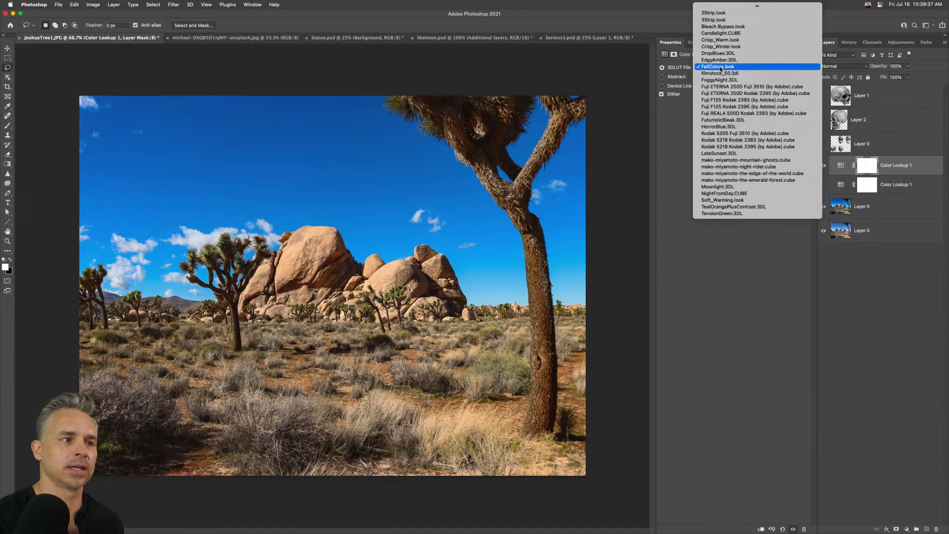
left_click(723, 73)
left_click(724, 69)
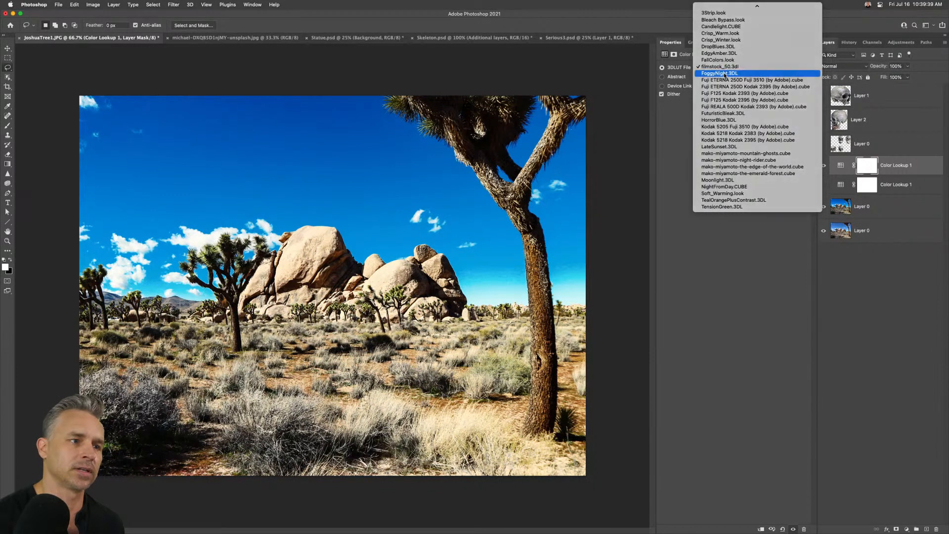
left_click(725, 74)
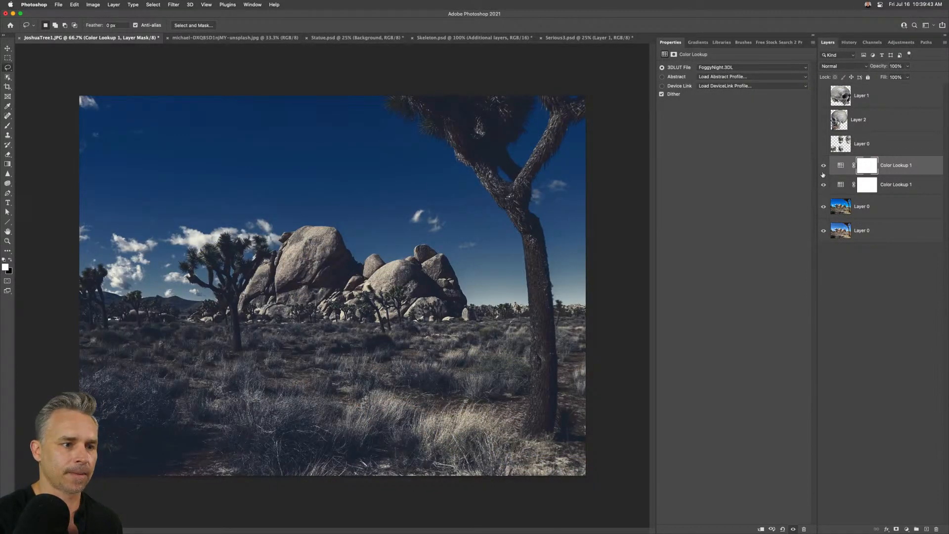
Hide the upper Color Lookup, try Candlelight.CUBE and FallColors.look on the lower one, and set it to EdgyAmber.3DL.
left_click(824, 165)
left_click(866, 185)
left_click(706, 70)
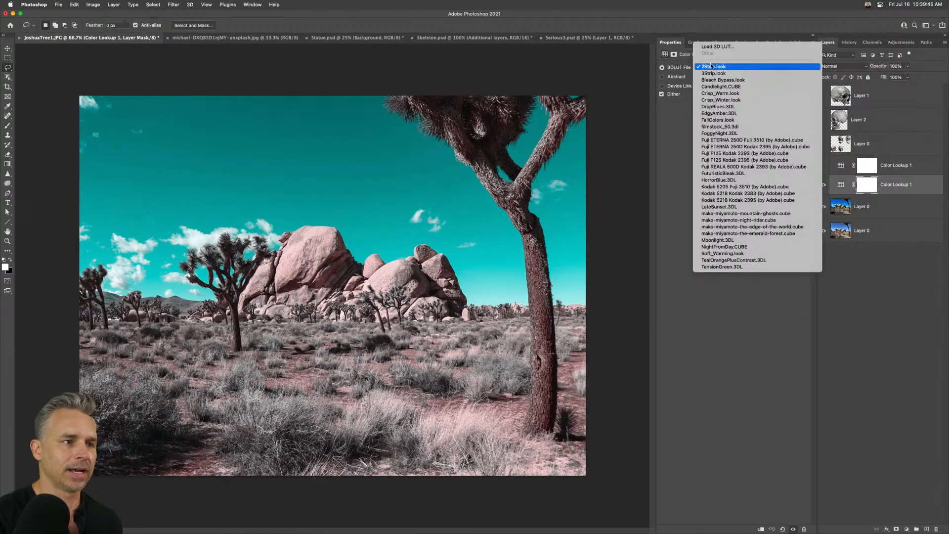
left_click(750, 87)
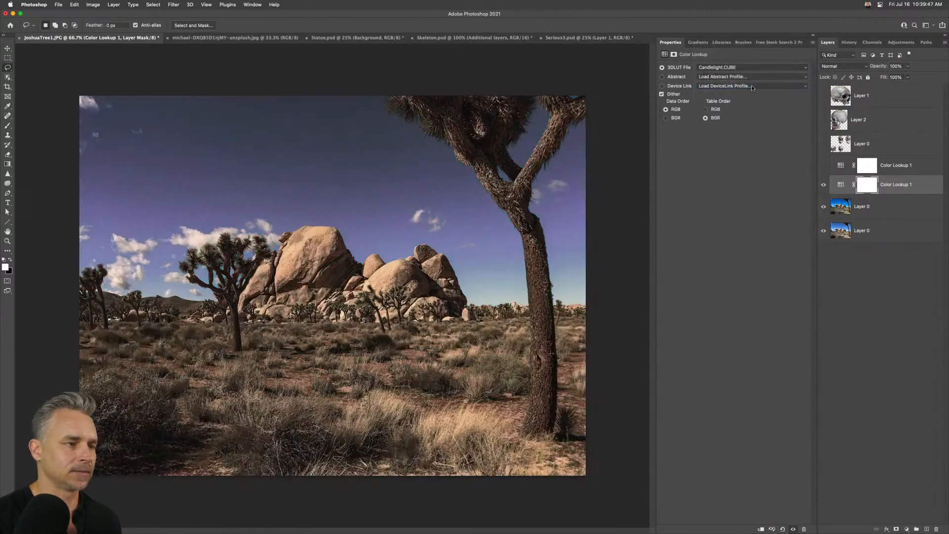
left_click(702, 67)
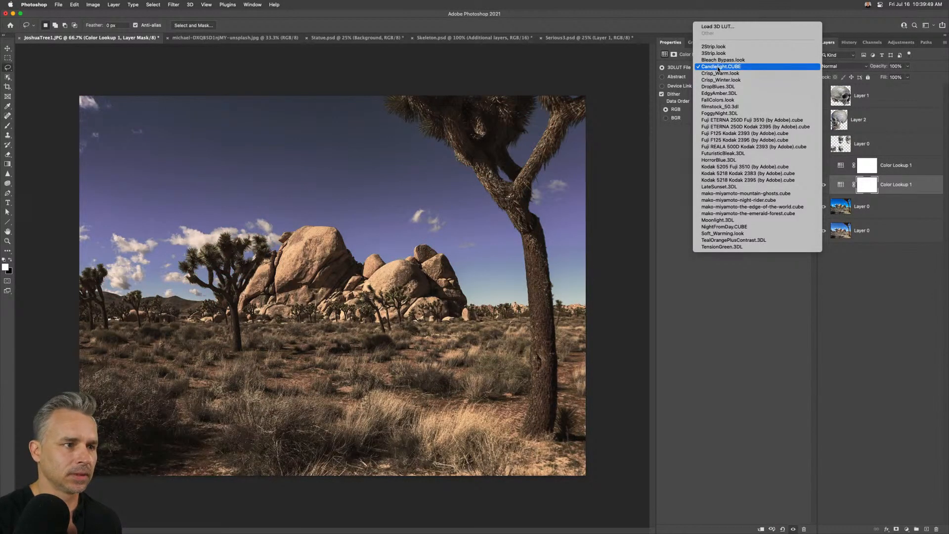
left_click(757, 100)
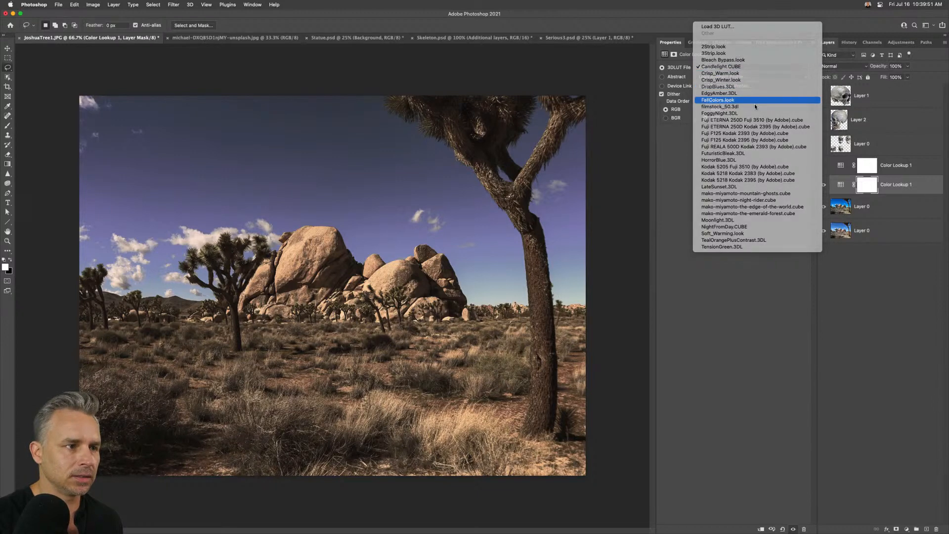
left_click(735, 67)
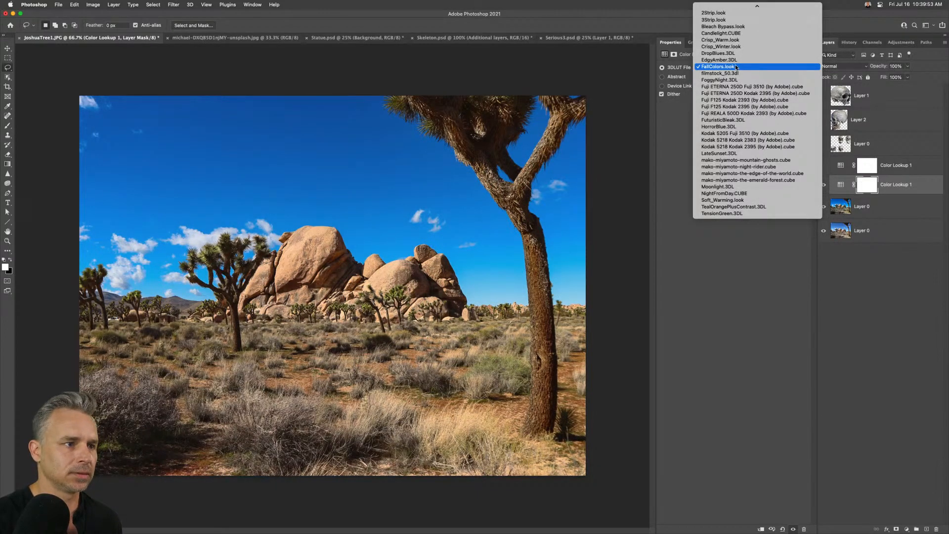
left_click(735, 59)
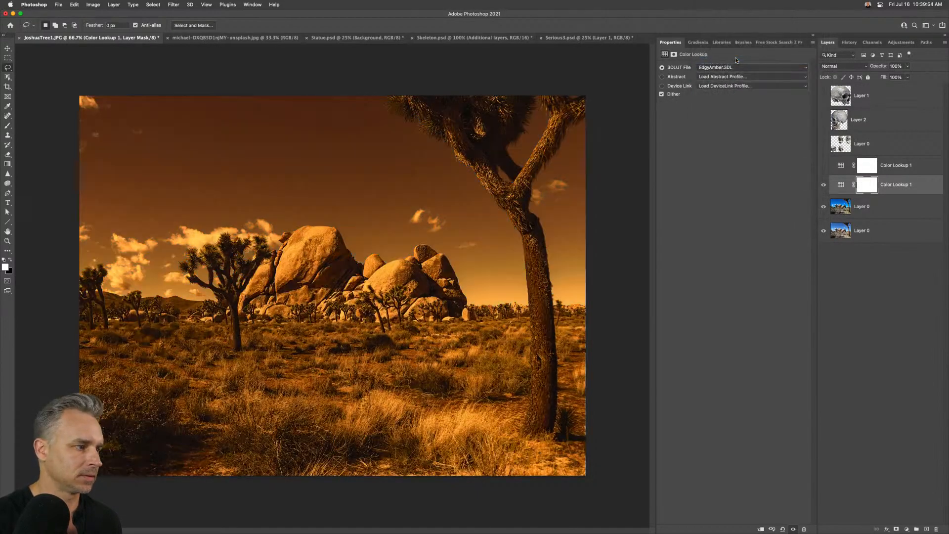
Hide the lower Color Lookup, show the profile skull on Layer 2 and convert it to a Smart Object.
left_click(824, 185)
left_click(823, 119)
left_click(849, 127)
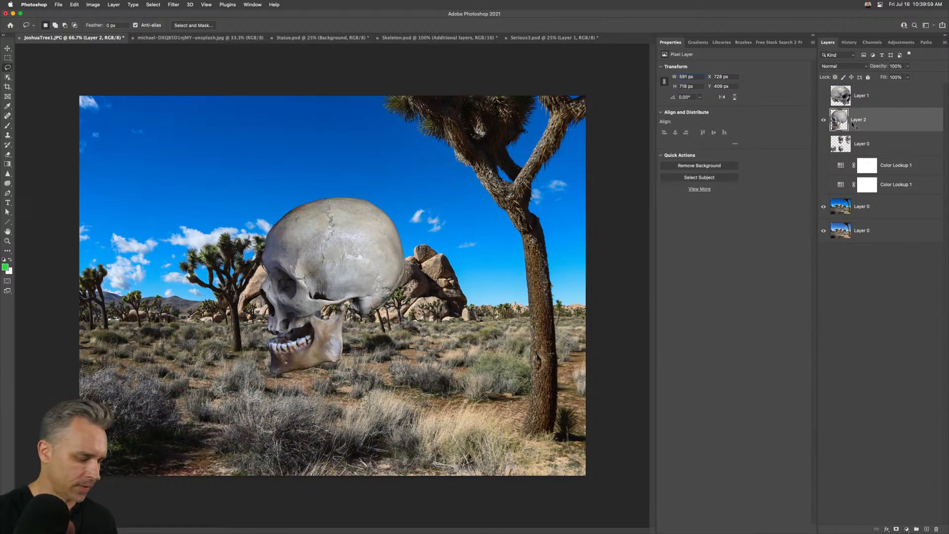
key("ctrl+super+s")
Flip the profile skull horizontally, rotate it face up, and scale it down over the left part of the rock formation.
key("super+t")
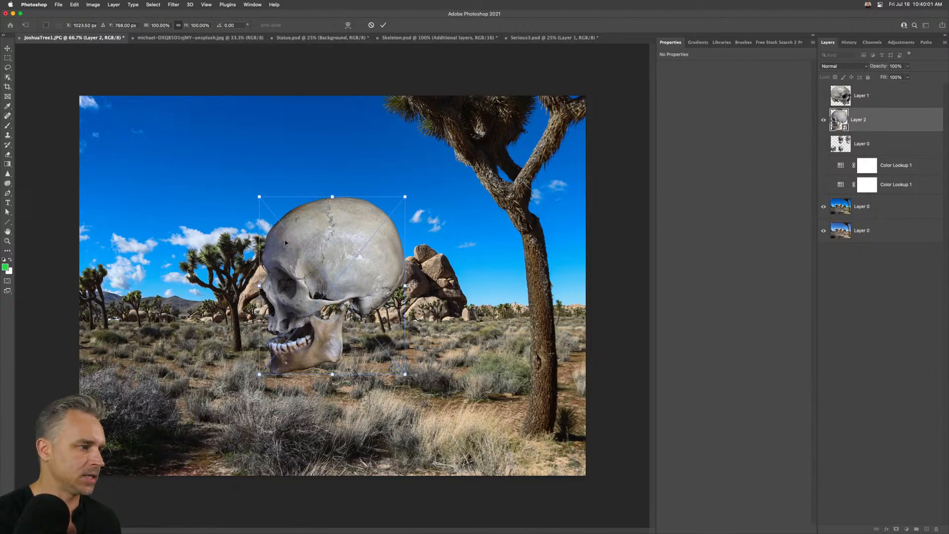
right_click(345, 237)
left_click(366, 387)
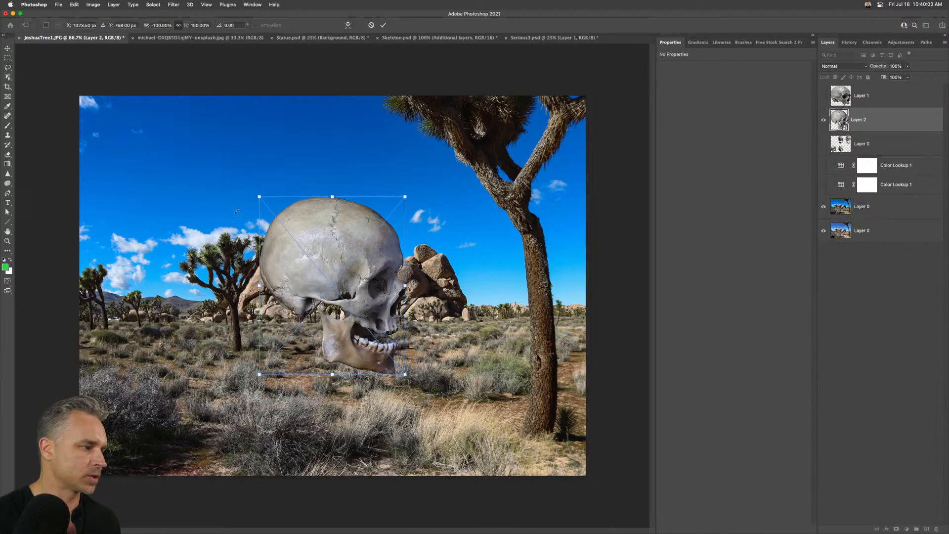
left_click_drag(237, 211, 248, 330)
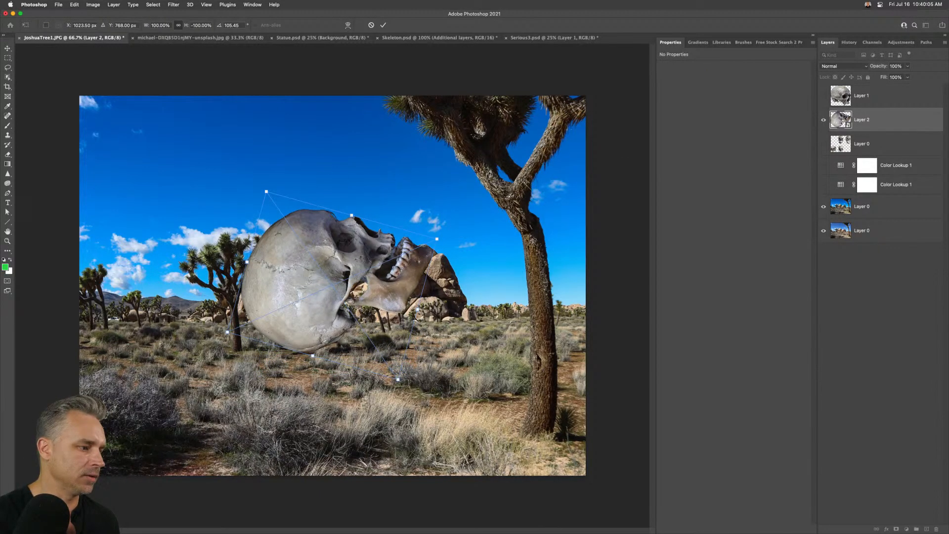
left_click_drag(398, 382, 340, 295)
mouse_move(288, 194)
left_mouse_down()
mouse_move(291, 283)
mouse_move(293, 246)
left_mouse_up()
key("Return")
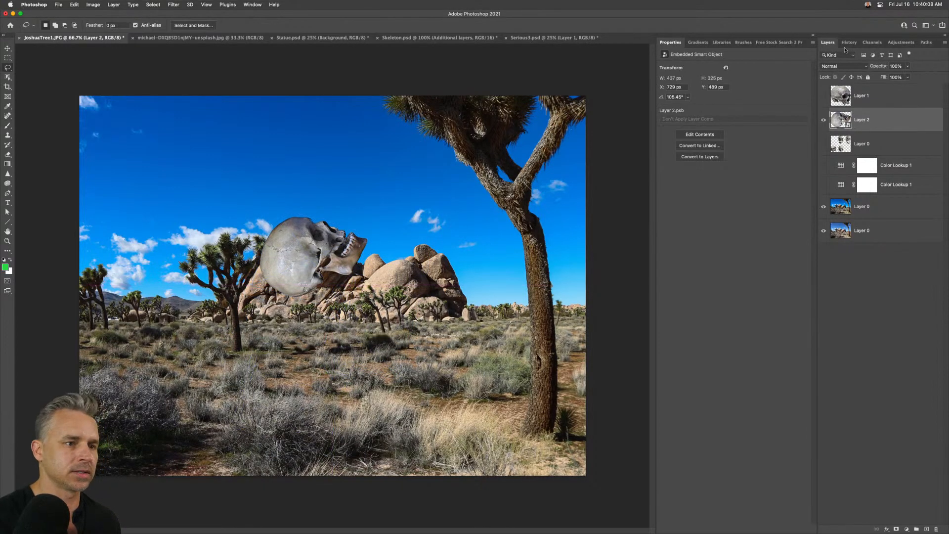
Show the jawless skull on Layer 1 in place of Layer 2 and rotate it counterclockwise so its face tilts upward.
left_click(824, 96)
left_click(823, 119)
left_click(842, 99)
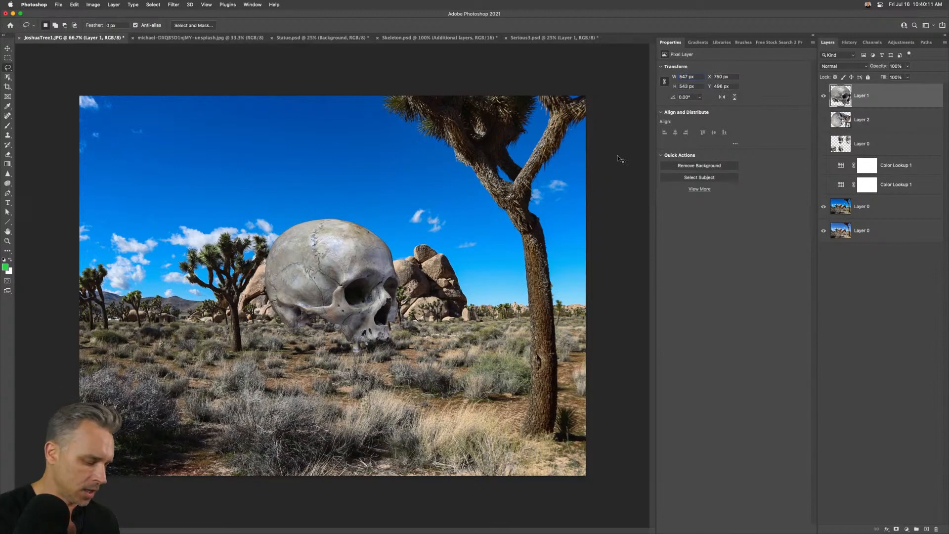
key("super+plus")
key("super+t")
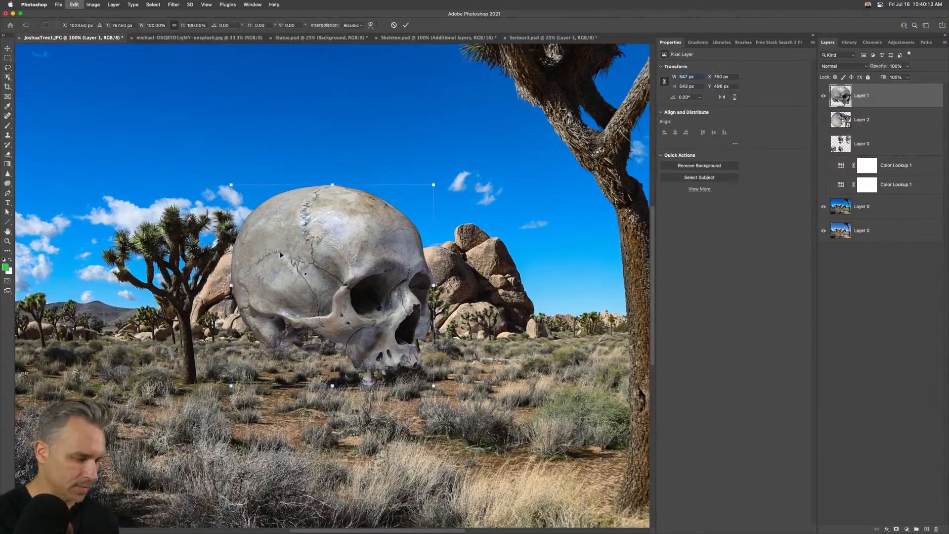
mouse_move(188, 143)
left_mouse_down()
mouse_move(263, 358)
mouse_move(235, 327)
left_mouse_up()
key("Return")
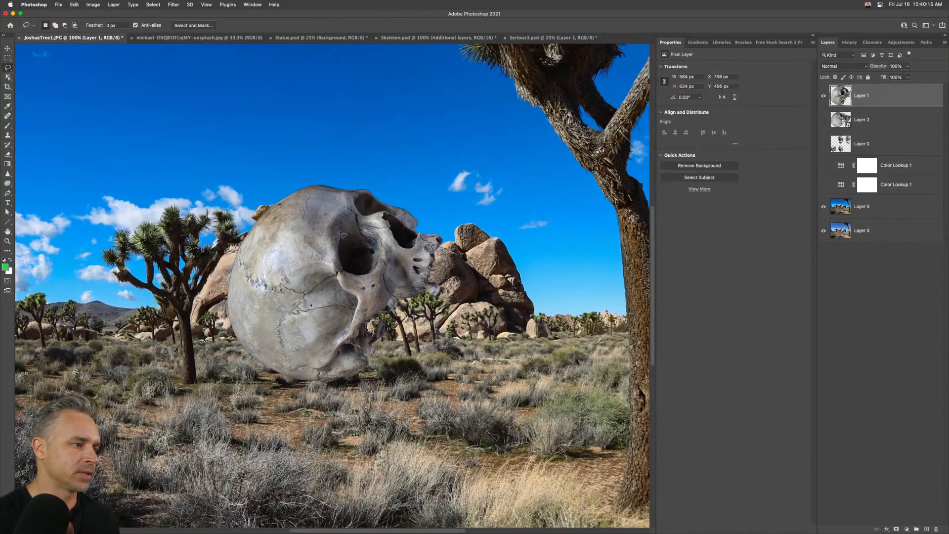
Scale the jawless skull to about 71%, rotate it about 39° clockwise and place it over the rock formation's left part.
left_click(6, 49)
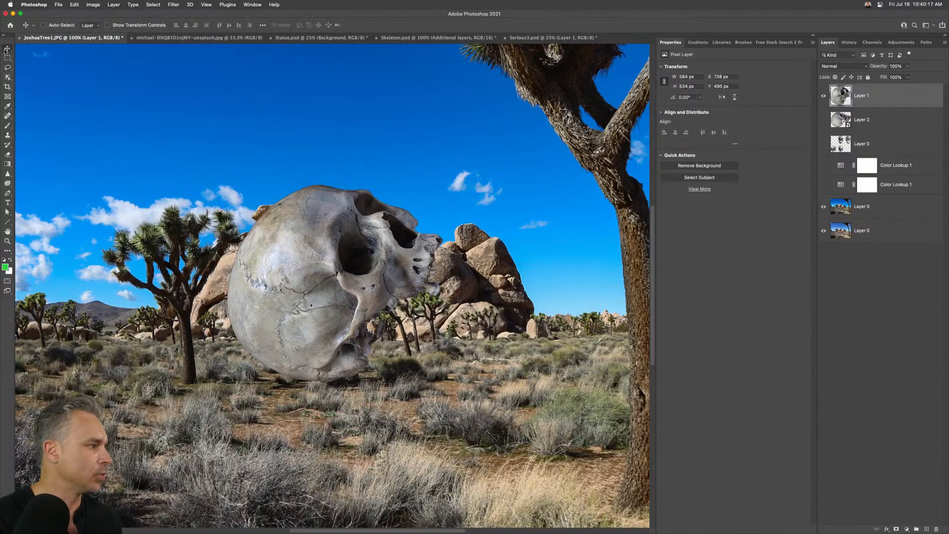
left_click_drag(362, 292, 322, 293)
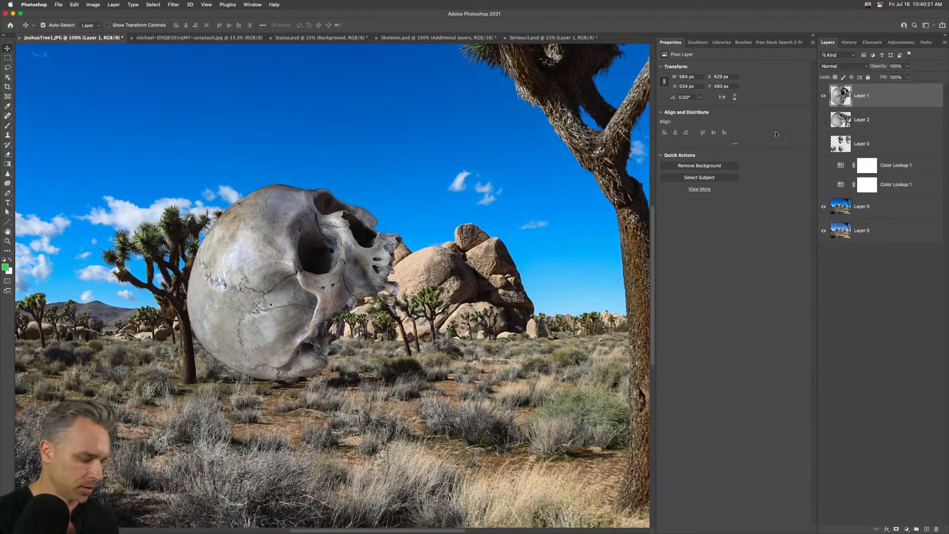
key("super+t")
left_click_drag(184, 181, 292, 177)
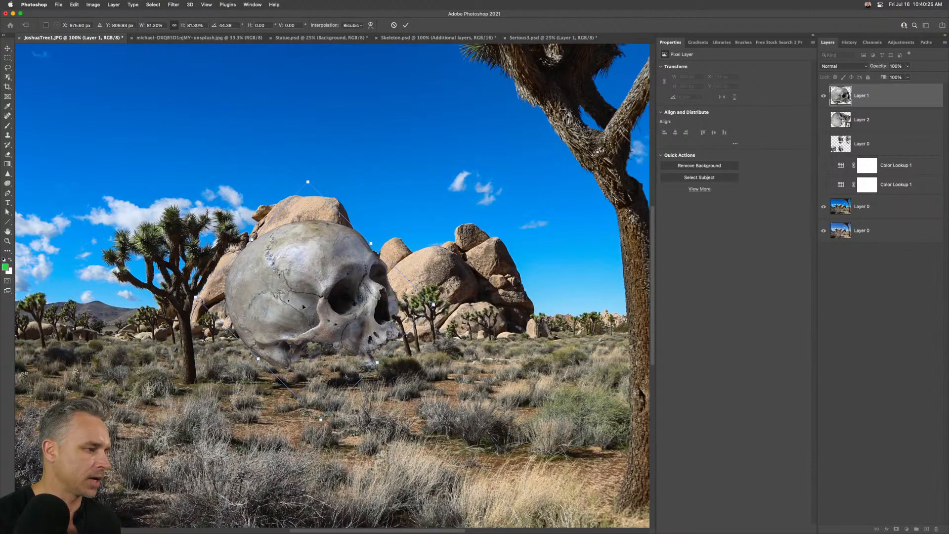
left_click_drag(304, 300, 279, 259)
left_click_drag(176, 256, 149, 243)
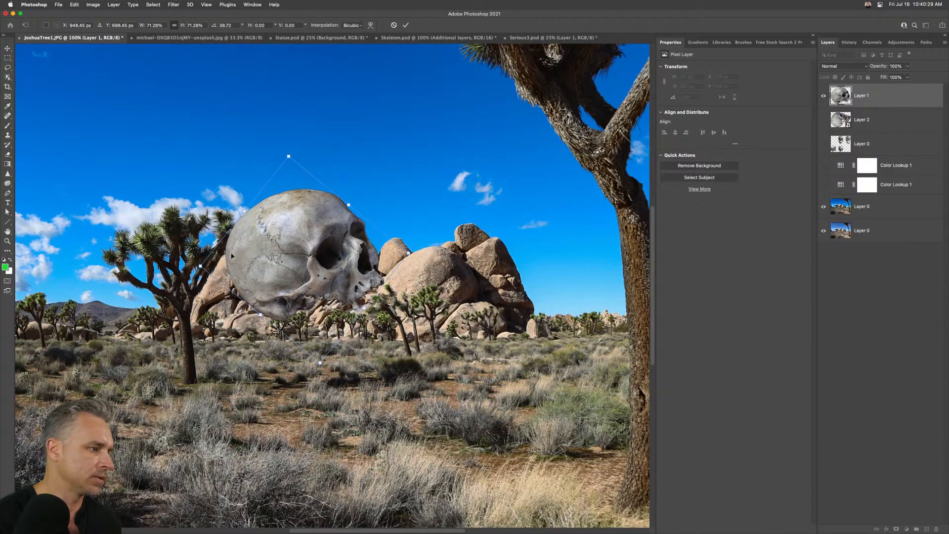
key("Return")
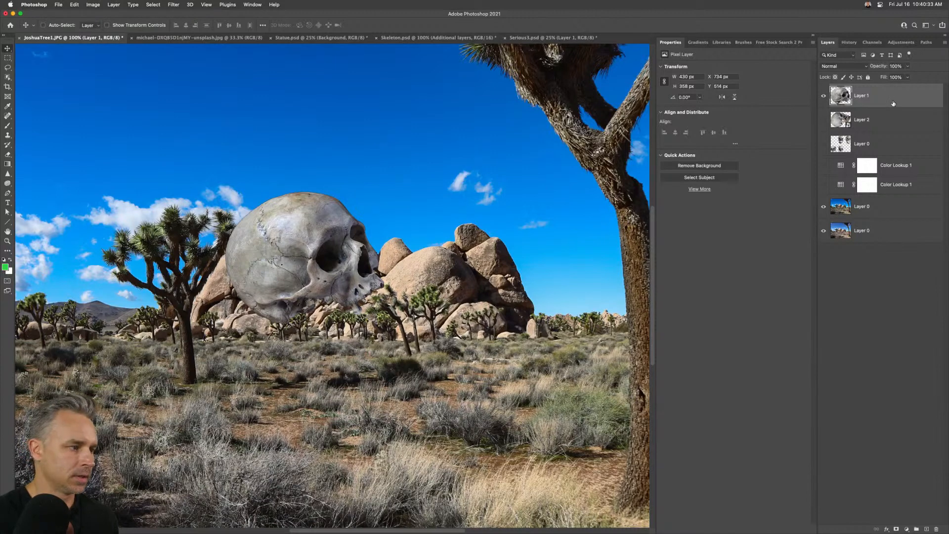
Convert the jawless skull on Layer 1 to a Smart Object.
left_click(872, 119)
left_click(872, 98)
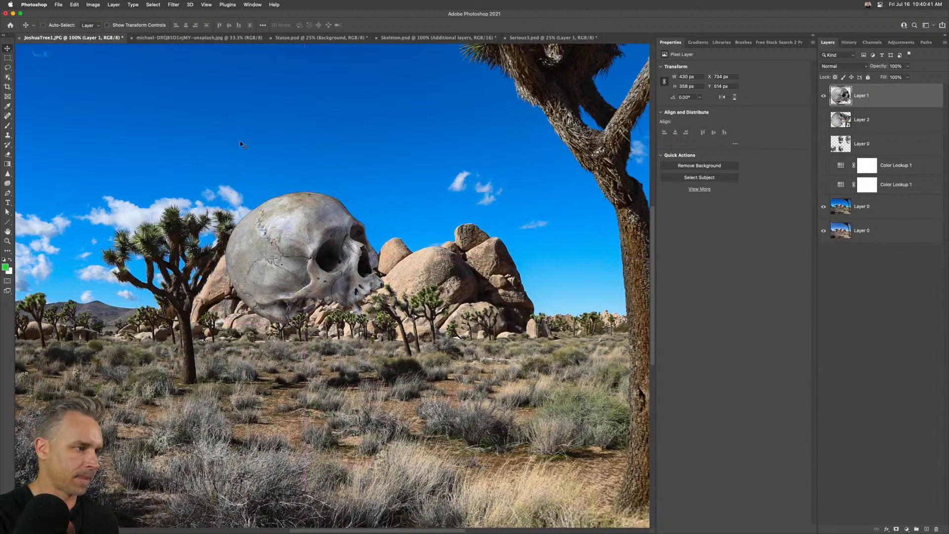
key("super")
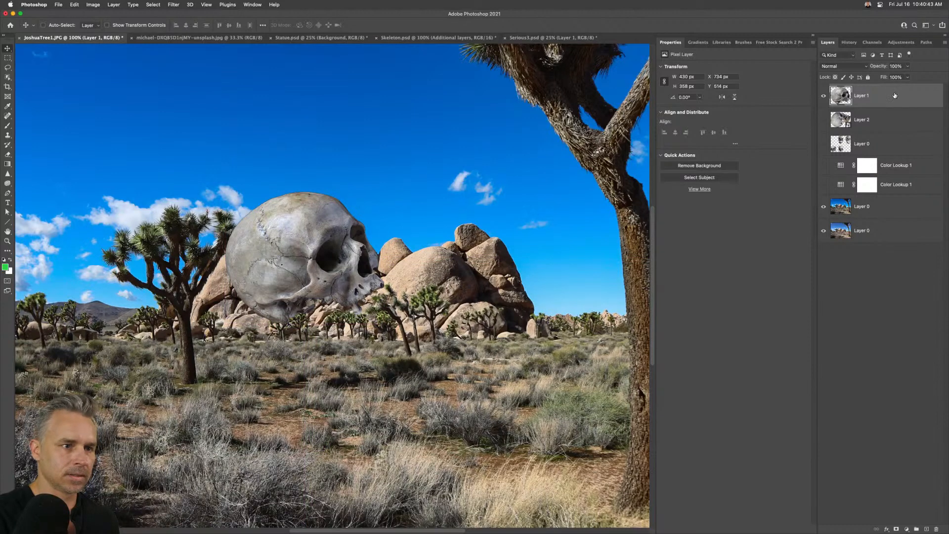
right_click(895, 96)
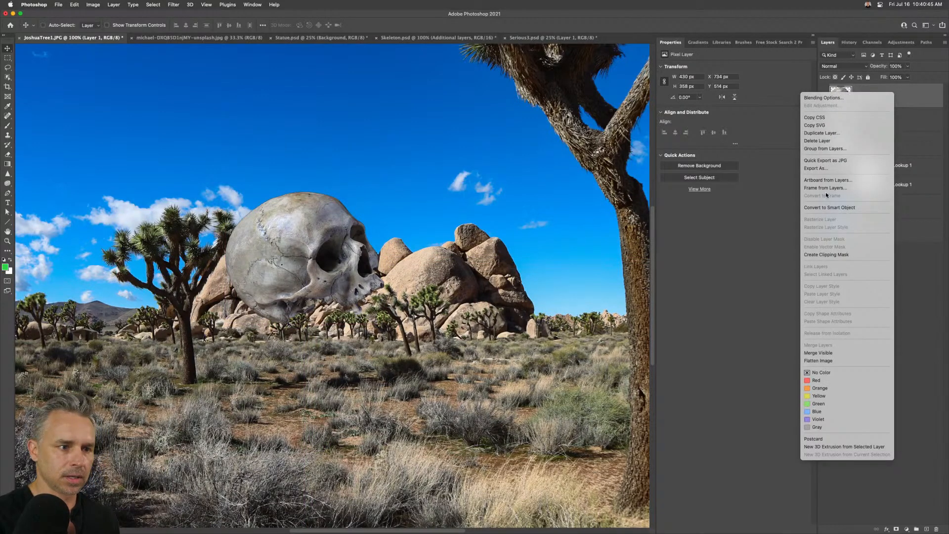
left_click(840, 208)
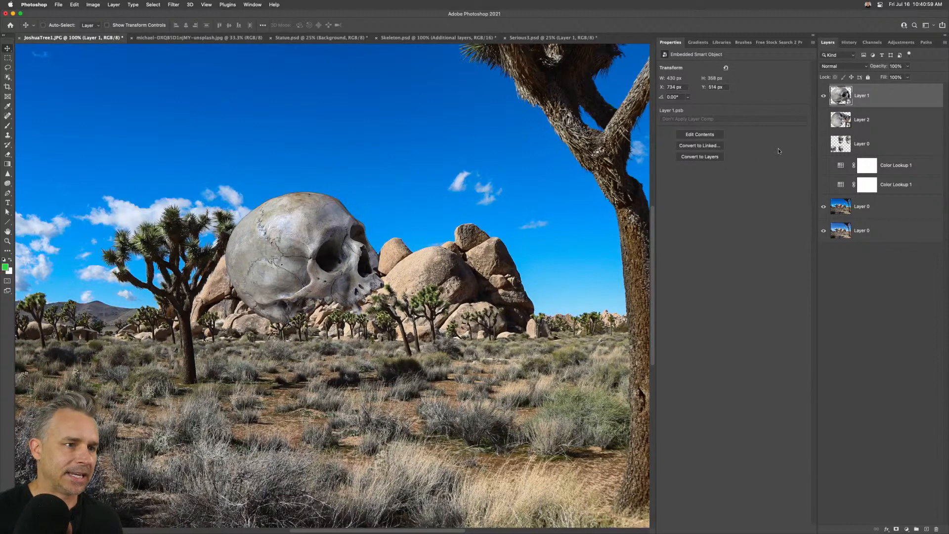
key("super+plus")
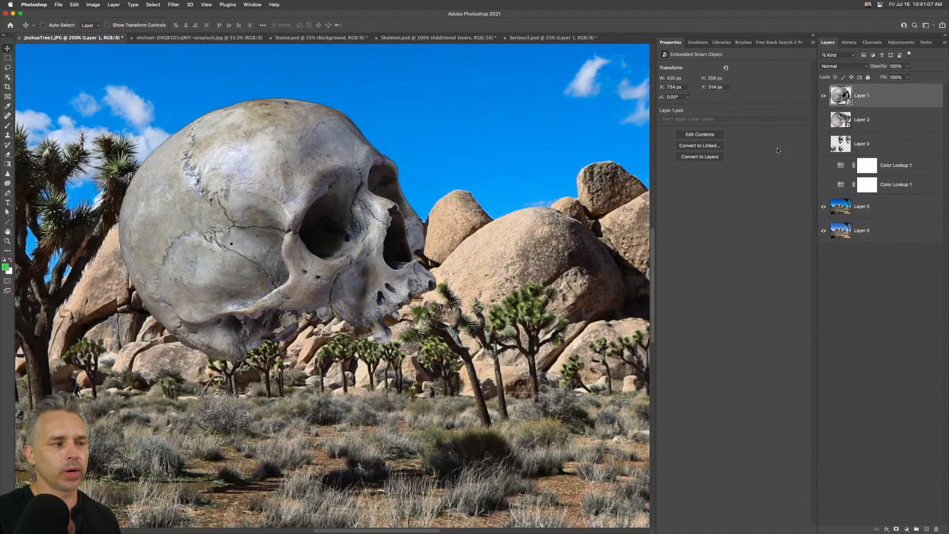
Add a layer mask to the skull on Layer 1 and switch to the Brush tool.
scroll(605, 174, "left", 5)
scroll(605, 174, "up", 1)
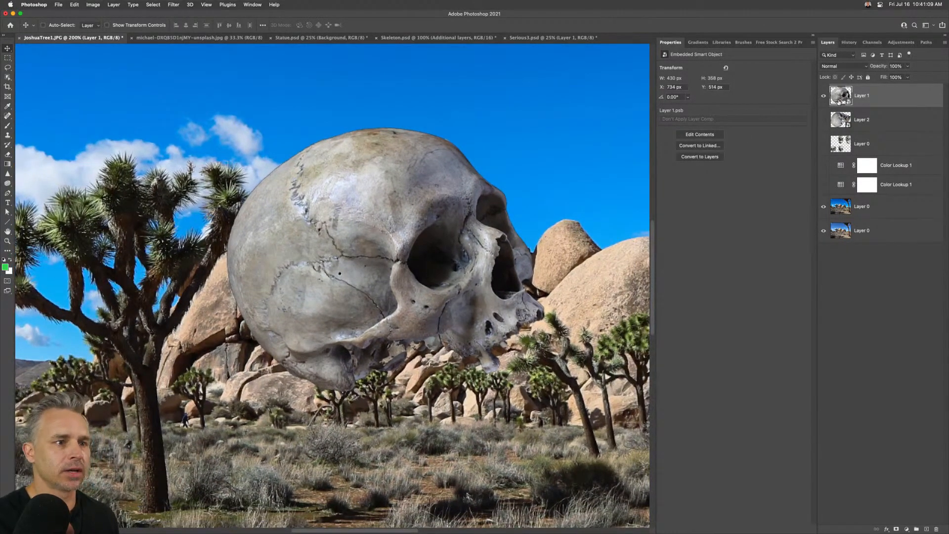
left_click(897, 530)
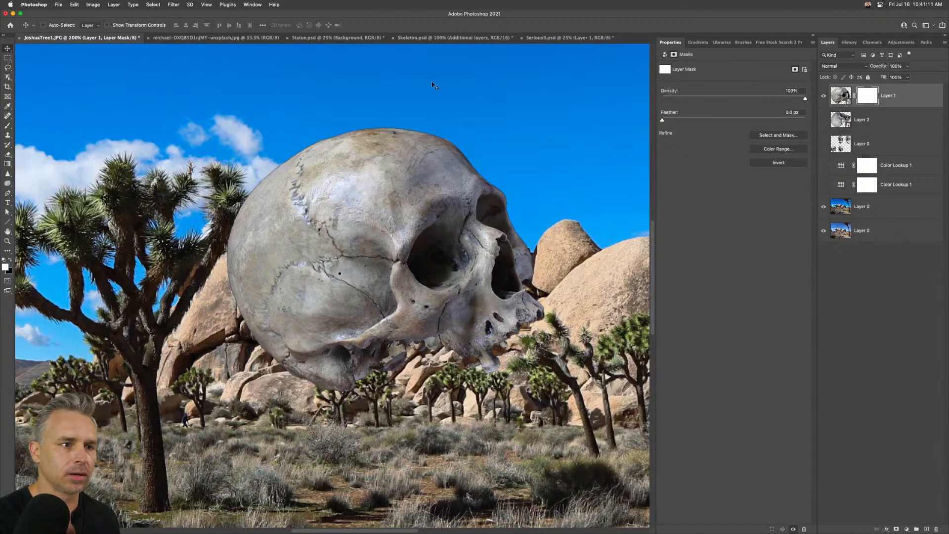
key("b")
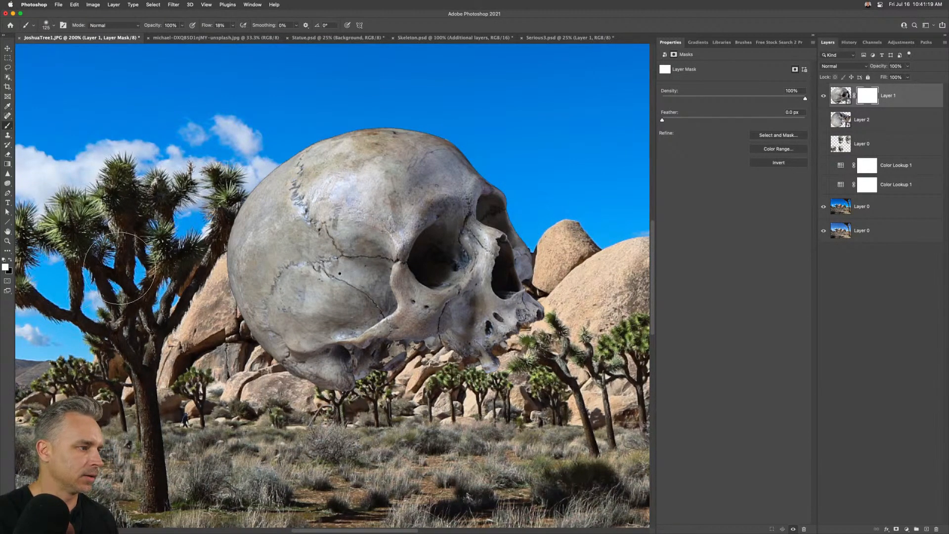
key("super+space")
key("Escape")
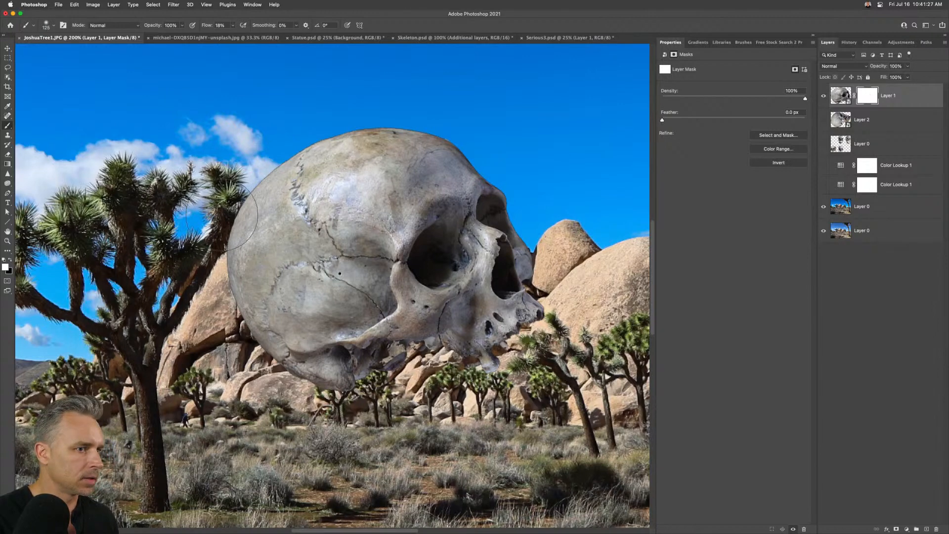
left_click(6, 268)
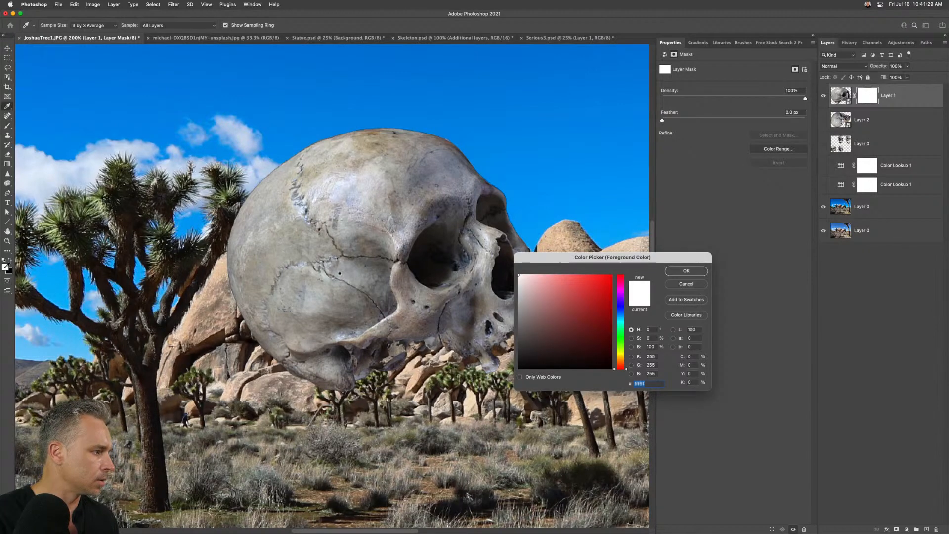
type("xxxxxx")
left_click(673, 272)
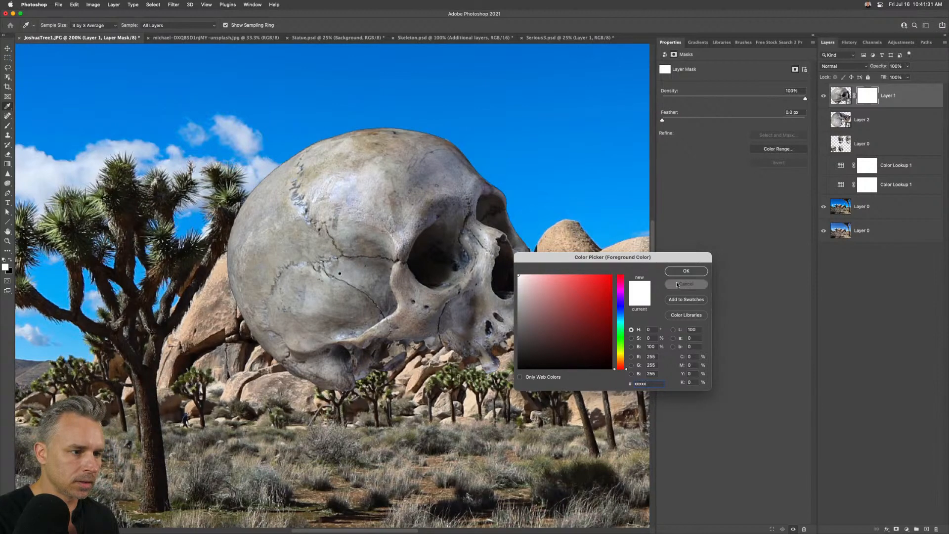
left_click(475, 194)
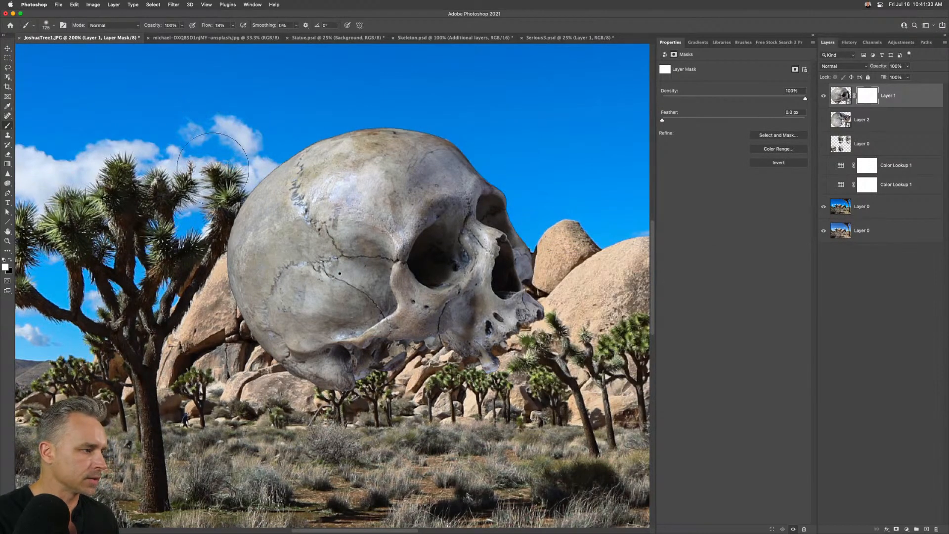
key("v")
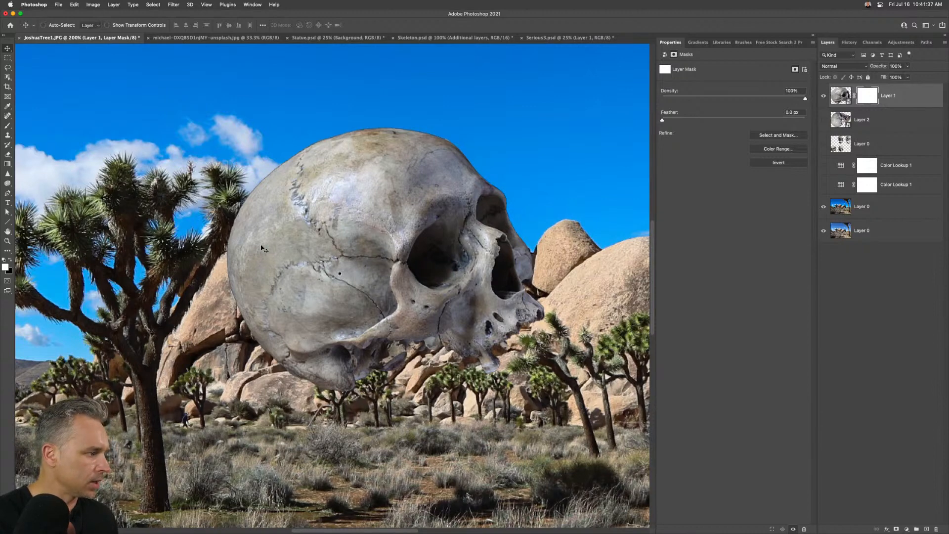
Paint black on Layer 1's mask to fade the skull's back and lower rear edge into the rocks.
key("b")
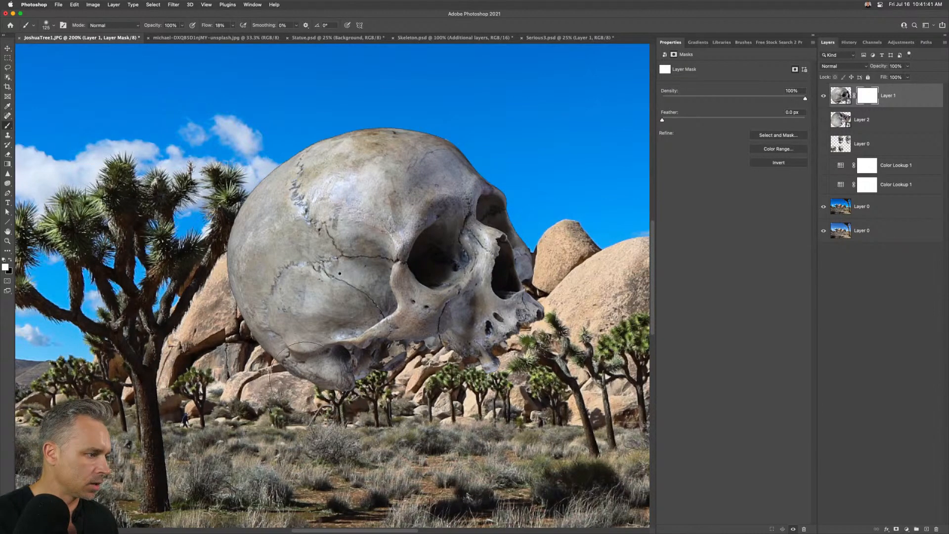
left_click(10, 261)
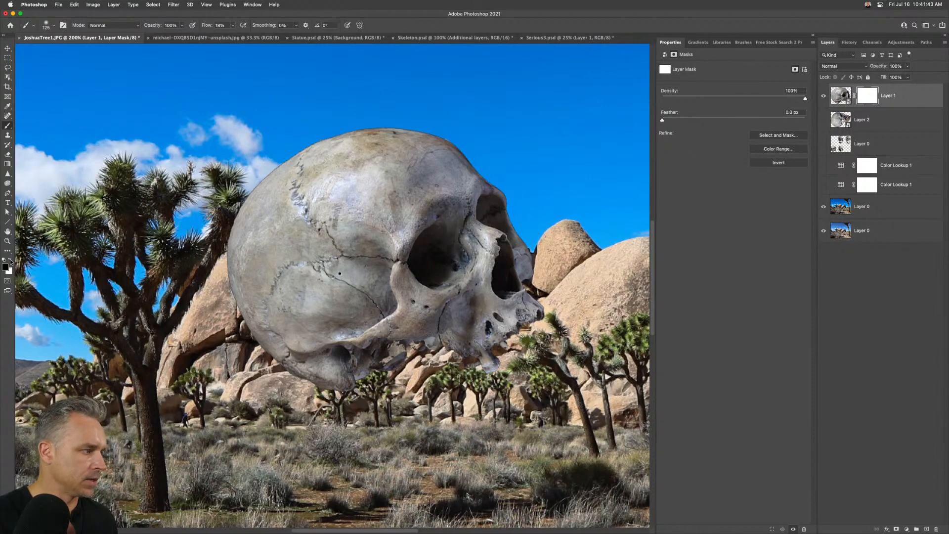
mouse_move(218, 292)
left_mouse_down()
mouse_move(278, 344)
mouse_move(170, 287)
mouse_move(297, 346)
mouse_move(242, 232)
mouse_move(283, 128)
mouse_move(275, 198)
mouse_move(254, 223)
left_mouse_up()
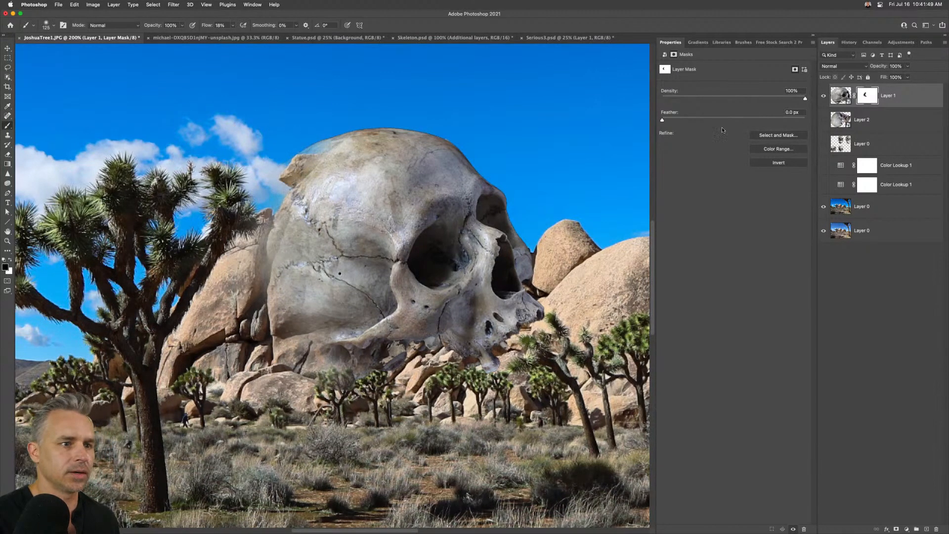
Compare the composite with the masked skull on Layer 1 hidden and shown.
left_click(841, 96)
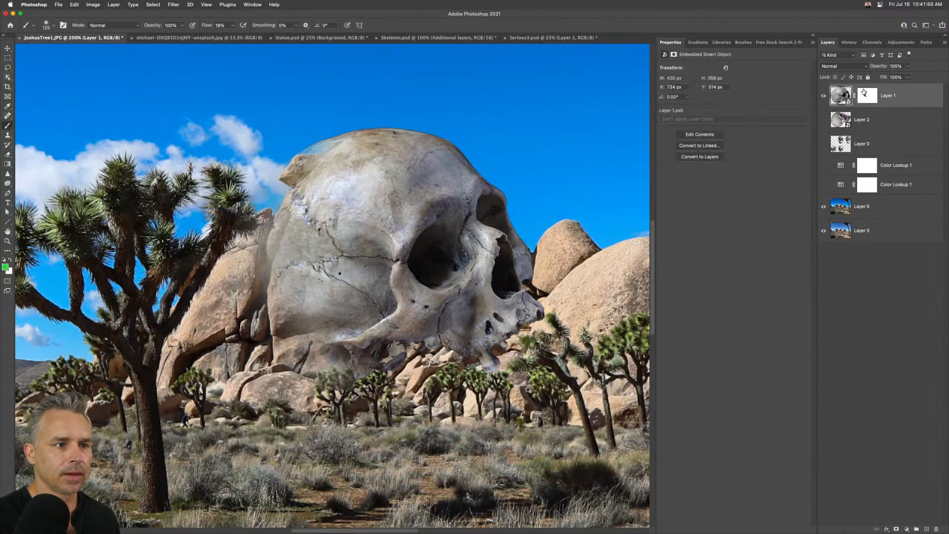
left_click(824, 96)
left_click(823, 96)
left_click(825, 96)
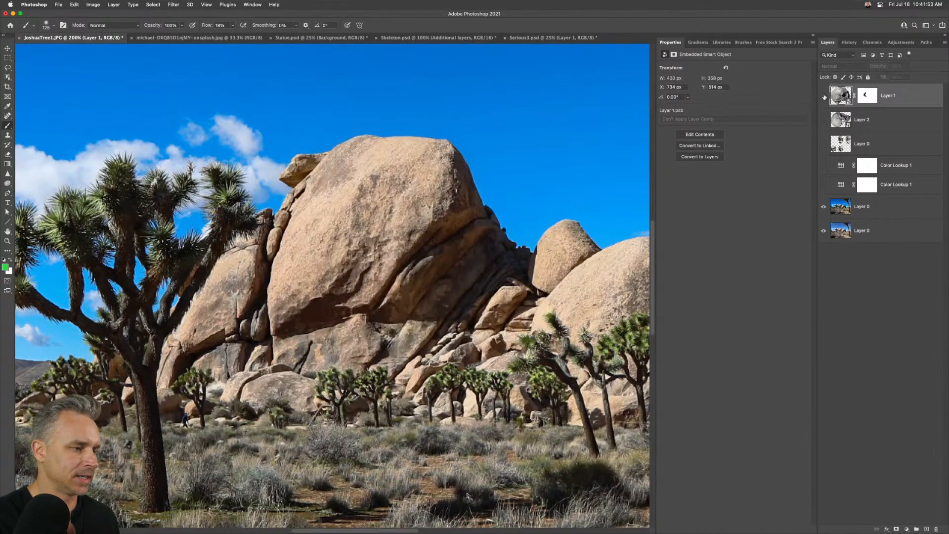
left_click(823, 96)
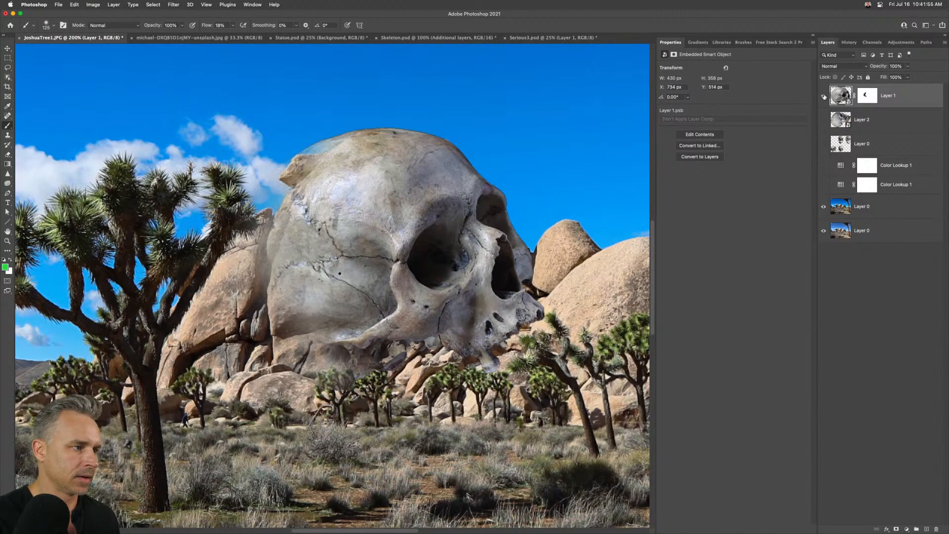
left_click(824, 96)
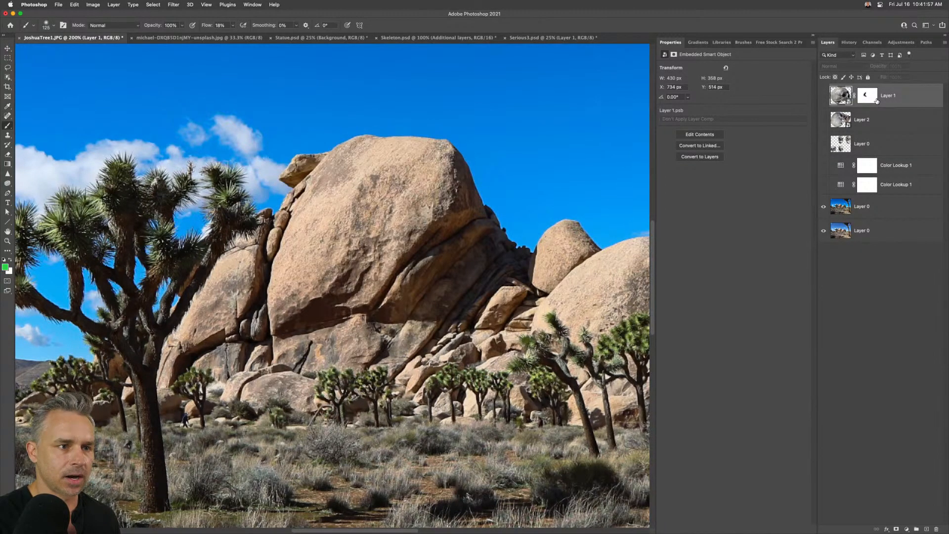
left_click(823, 96)
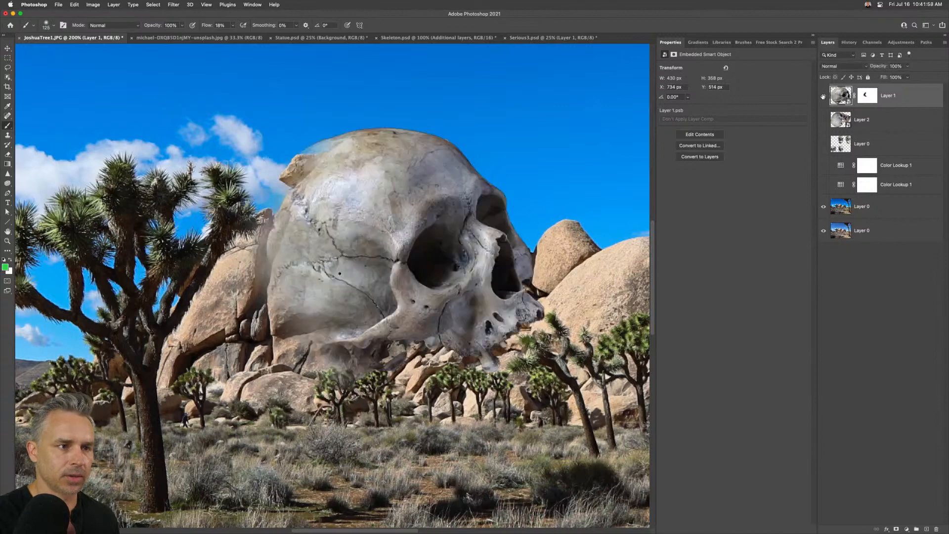
Set the layer thumbnails to the largest size and widen the layer list.
left_click(944, 43)
left_click(872, 283)
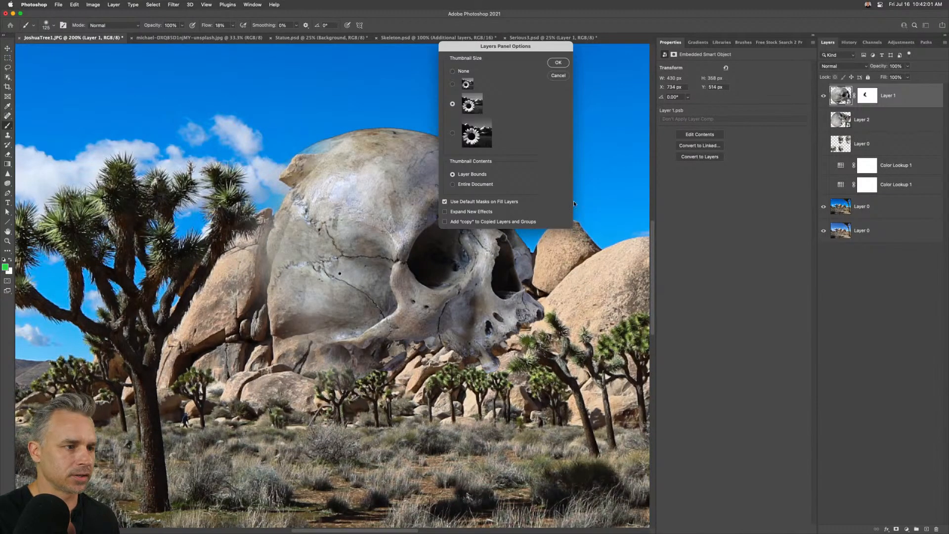
left_click(454, 133)
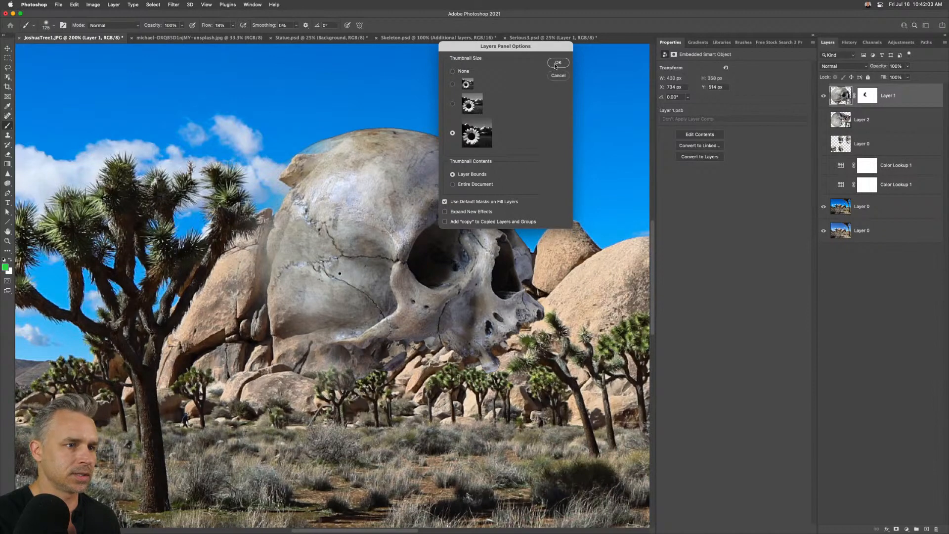
left_click(556, 64)
left_click_drag(818, 125, 782, 123)
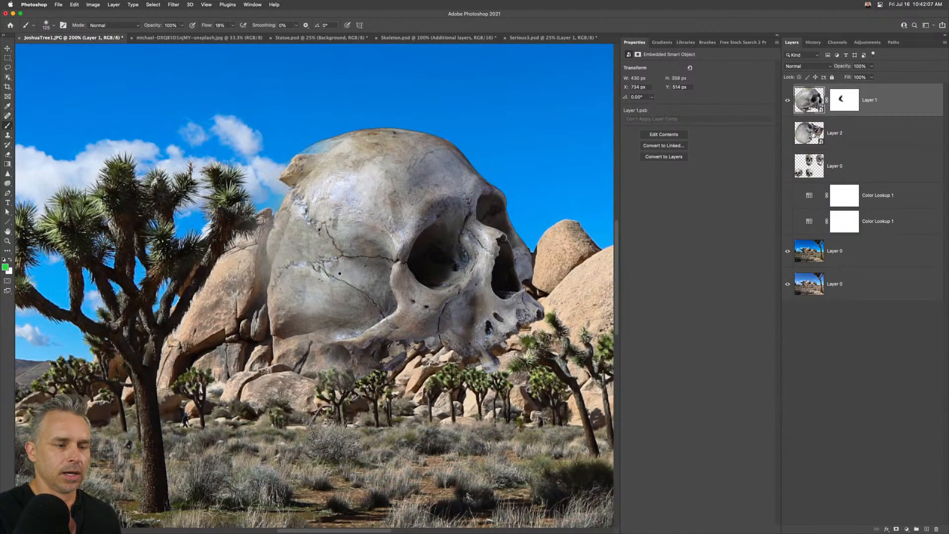
Group Layer 2, the skull-sheet Layer 0 and both Color Lookup layers, and move Layer 1 below that group.
left_click(813, 135)
left_click(878, 227, "shift")
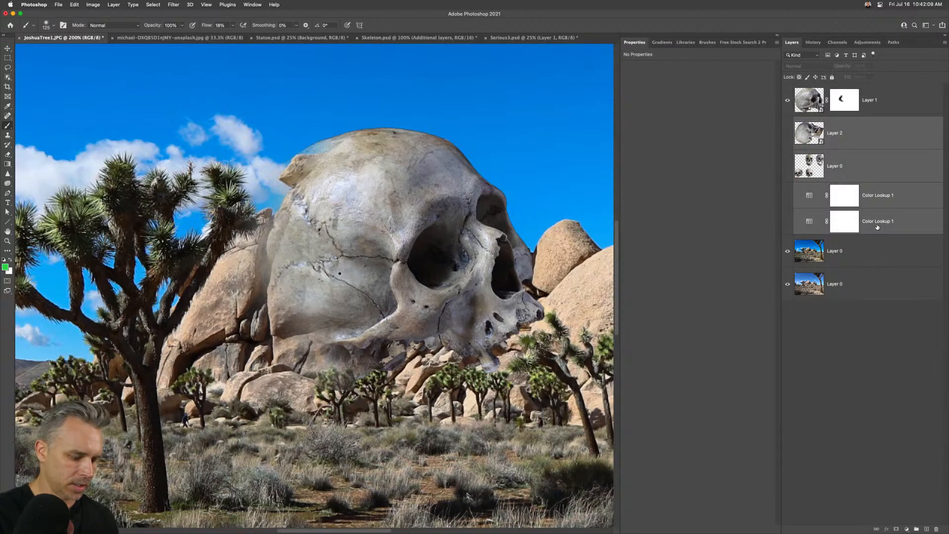
key("super+g")
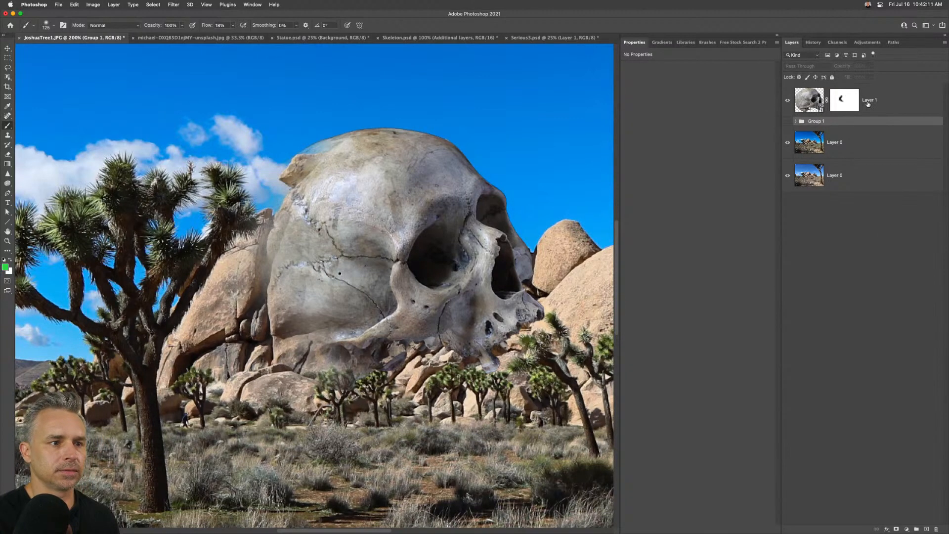
left_click_drag(868, 104, 845, 116)
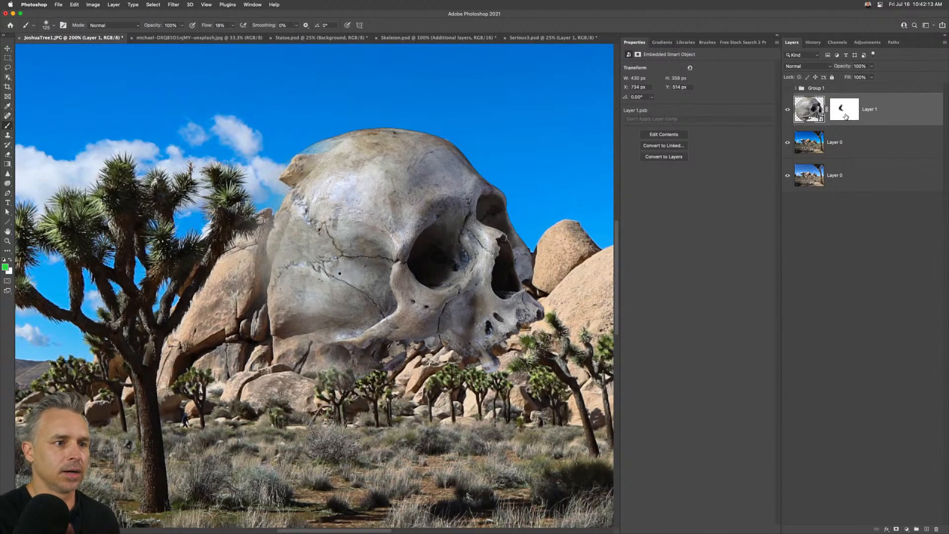
Rename Layer 1 as skull.
type("sku")
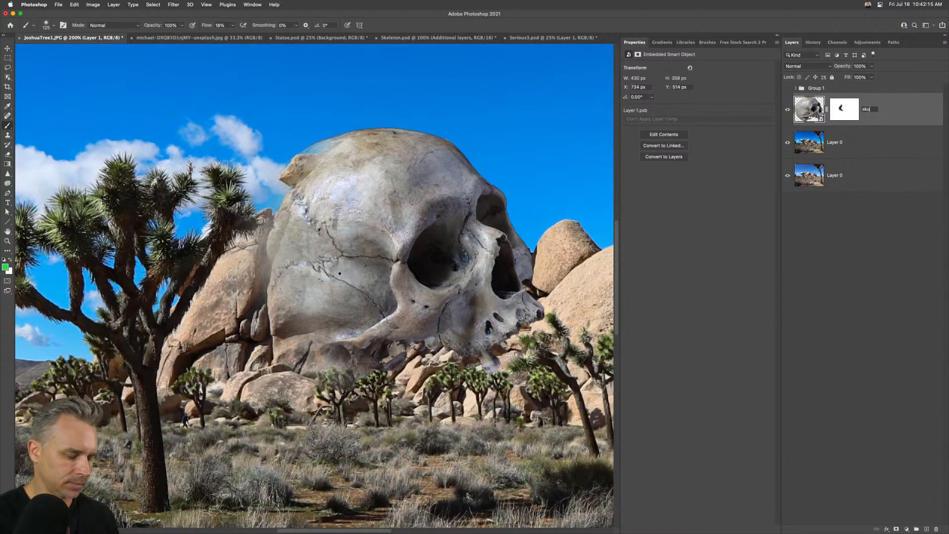
type("ll")
key("Return")
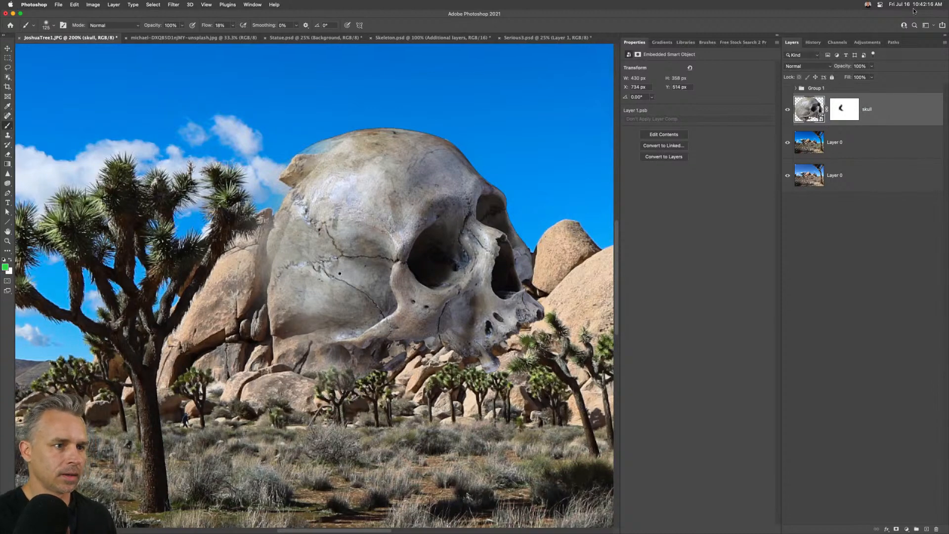
Paint more black on the skull layer's mask to reveal the rock through the skull's side and lower rear.
left_click(843, 110)
key("d")
key("x")
mouse_move(262, 323)
left_mouse_down()
mouse_move(315, 297)
mouse_move(283, 254)
mouse_move(329, 261)
mouse_move(327, 241)
mouse_move(293, 270)
left_mouse_up()
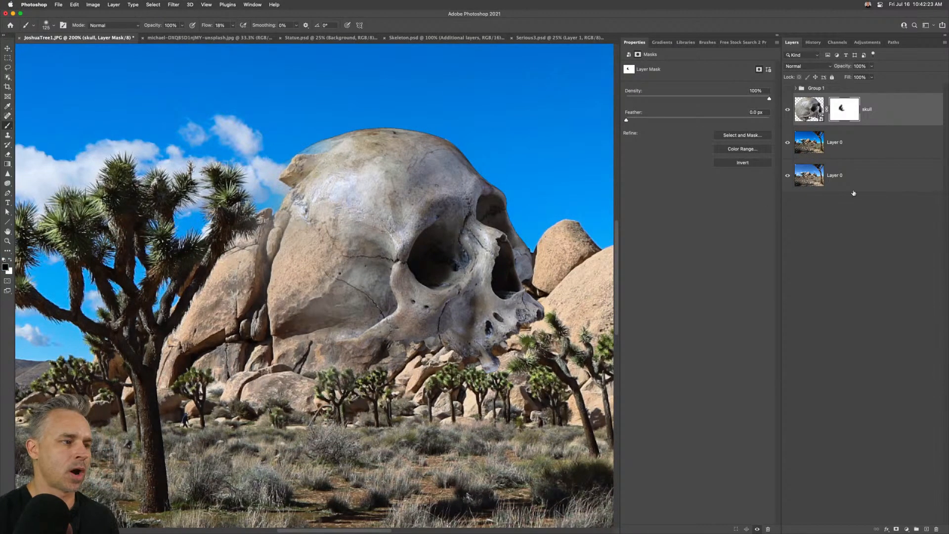
Hide the skull and select the large central boulder and its shaded side on the upper Layer 0 with the Quick Selection tool.
left_click(810, 146)
left_click(787, 110)
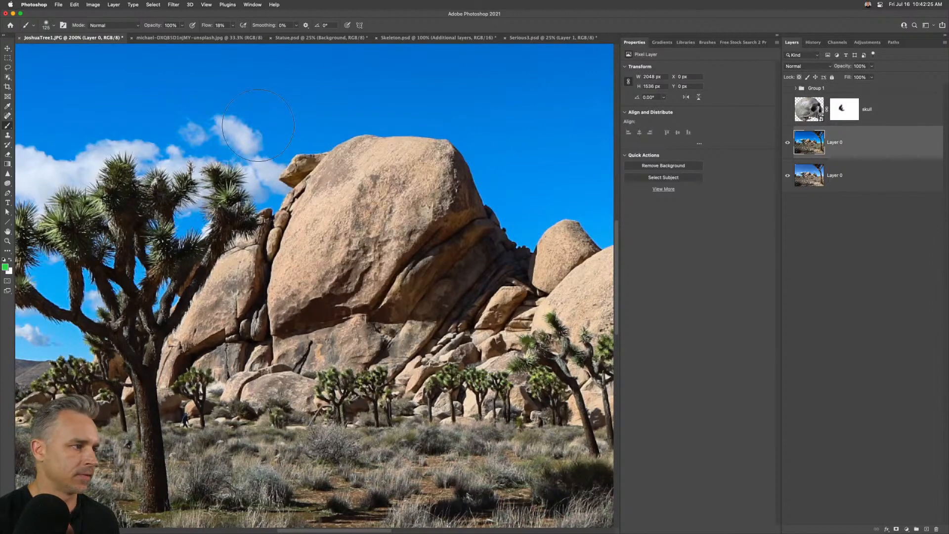
left_click(7, 78)
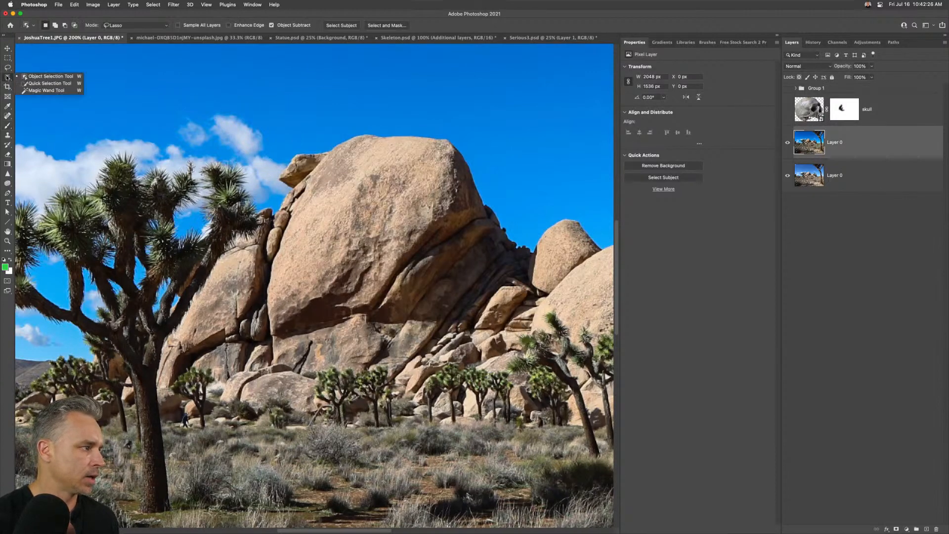
left_click(45, 83)
mouse_move(404, 212)
left_mouse_down()
mouse_move(351, 198)
mouse_move(318, 221)
mouse_move(292, 167)
mouse_move(274, 272)
left_mouse_up()
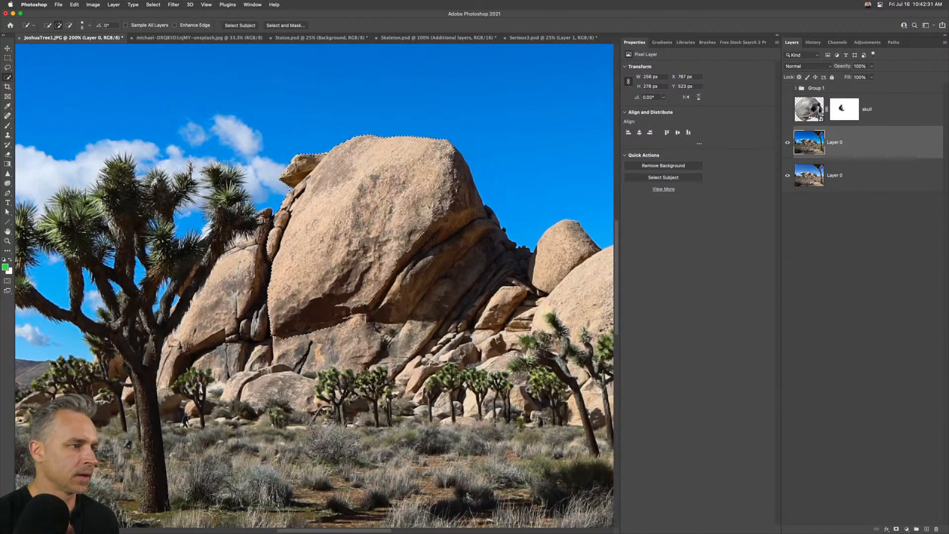
mouse_move(454, 195)
left_mouse_down()
mouse_move(455, 246)
mouse_move(414, 307)
mouse_move(327, 342)
left_mouse_up()
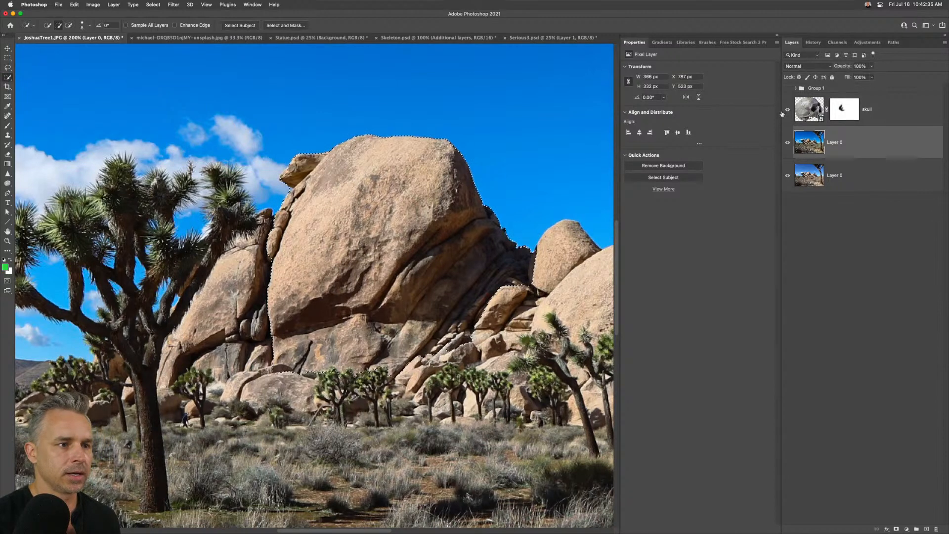
Show and select the skull layer, hiding both Layer 0 landscape photos while keeping the rock selection active.
left_click(787, 109)
left_click(899, 116)
left_click_drag(788, 143, 791, 204)
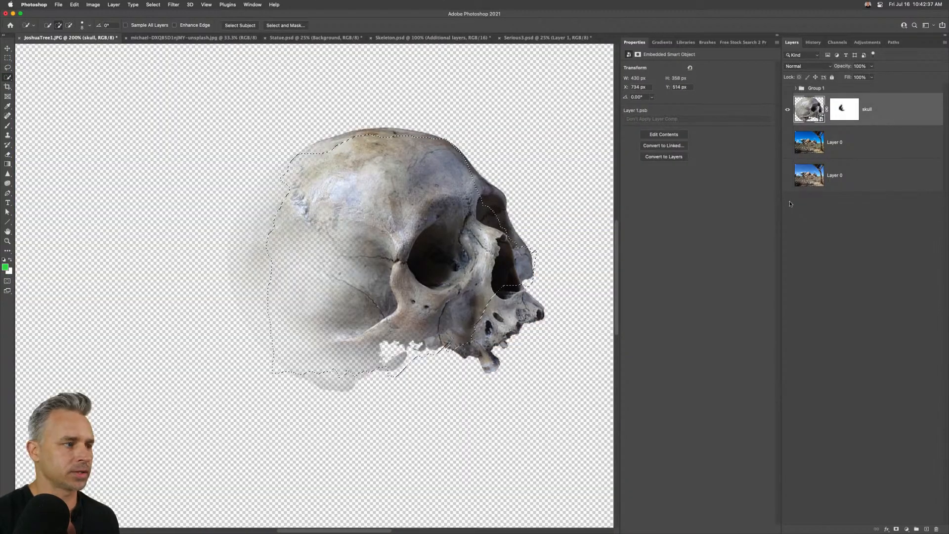
key("super+plus")
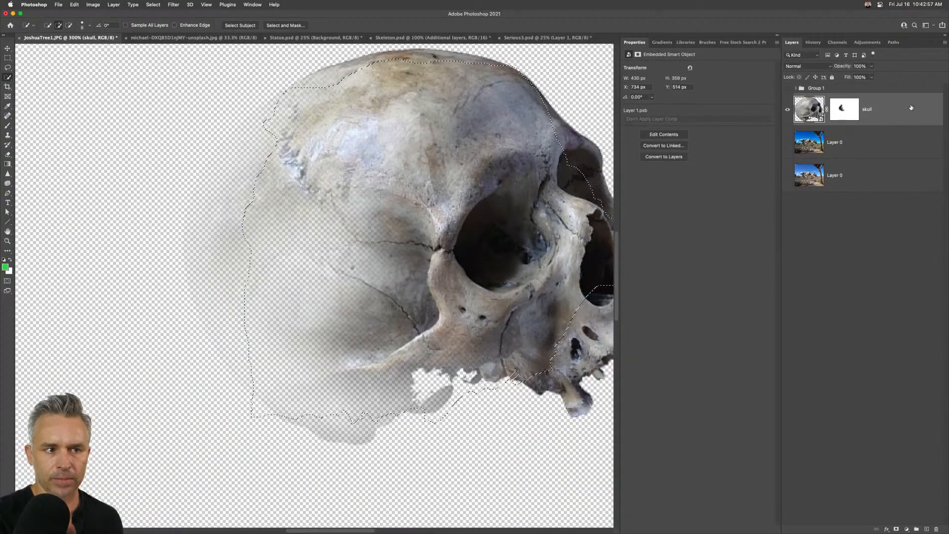
Place the skull layer inside a new group, name the group skull and collapse it.
left_click(917, 529)
left_click_drag(806, 119, 817, 98)
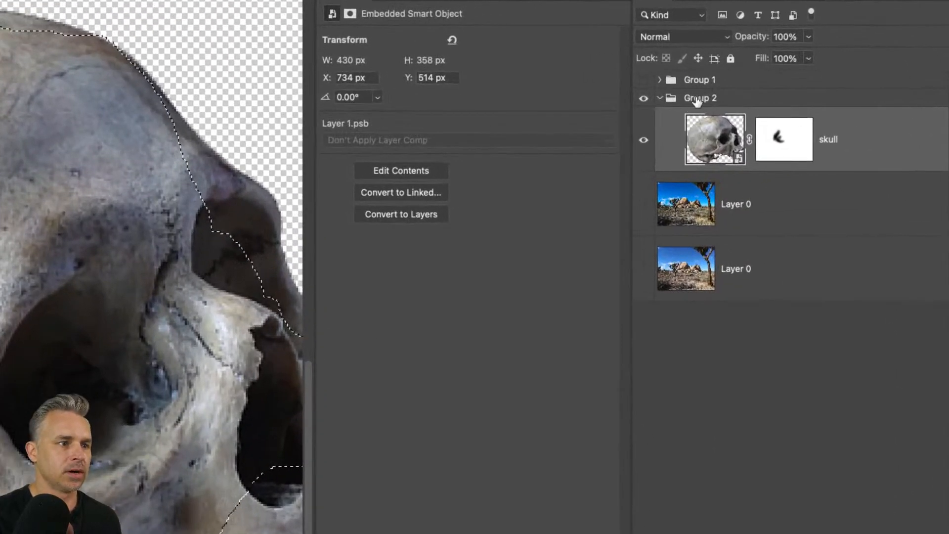
double_click(815, 96)
type("skull")
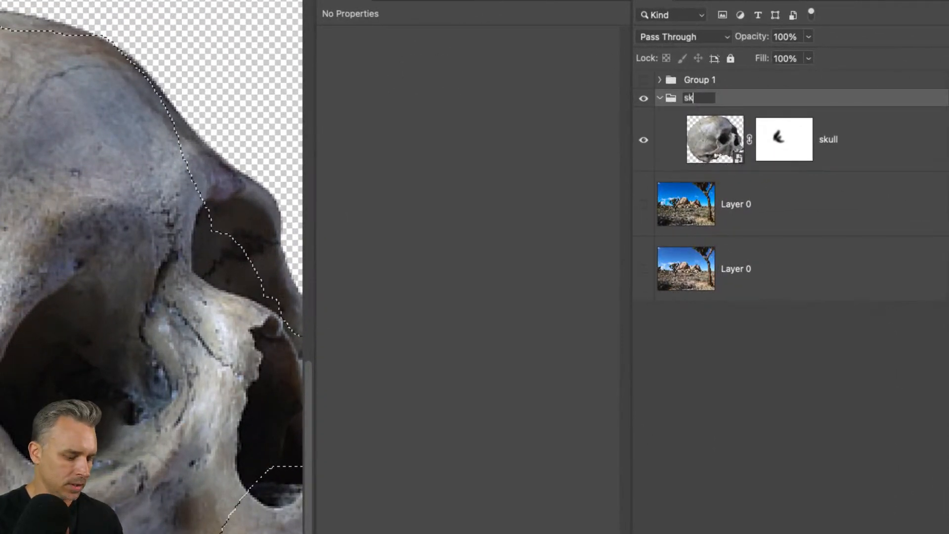
key("Return")
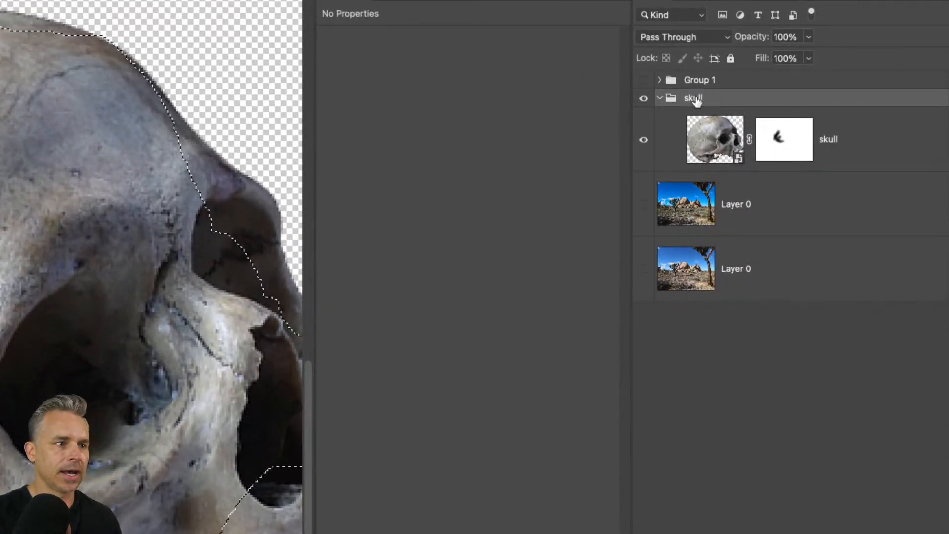
left_click(660, 99)
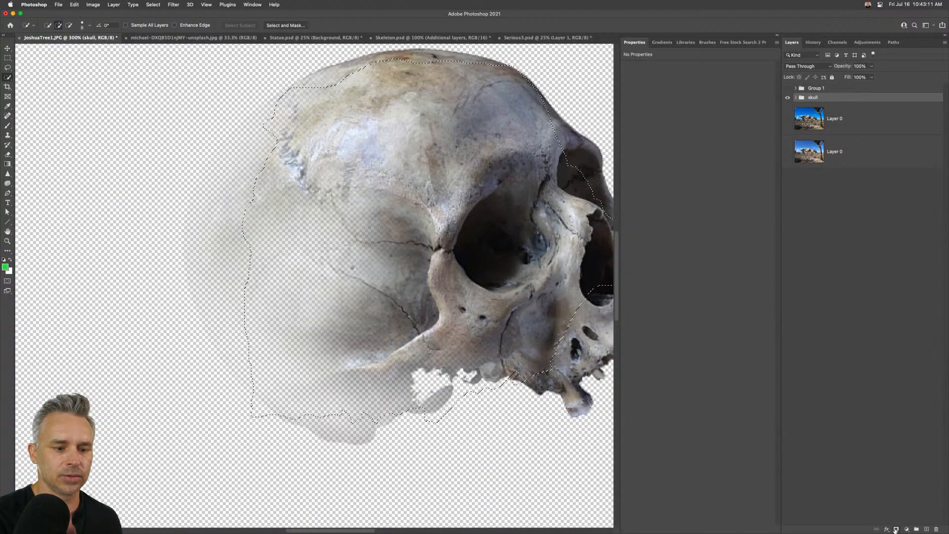
Mask the skull group with the active rock selection, keep that group mask targeted and show the upper Layer 0 landscape.
left_click(896, 529)
left_click_drag(472, 138, 397, 153)
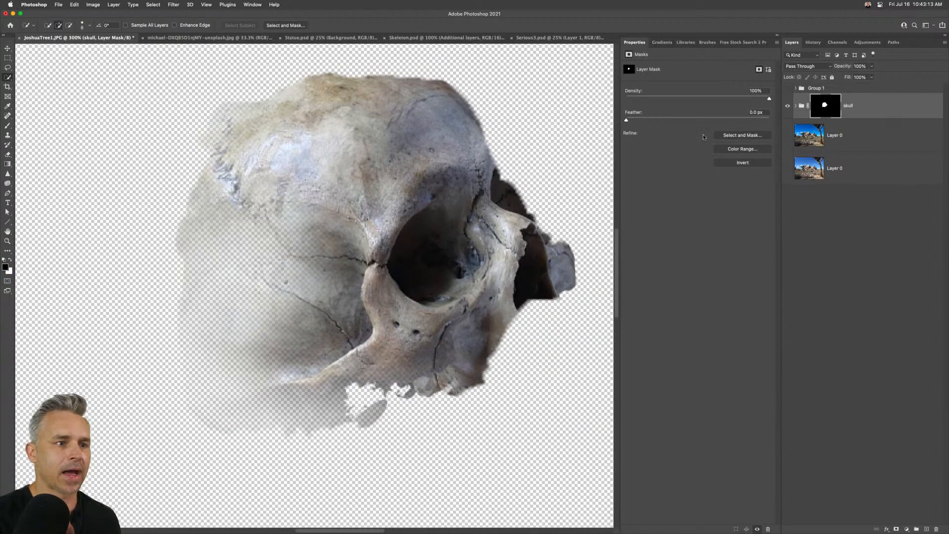
left_click(796, 106)
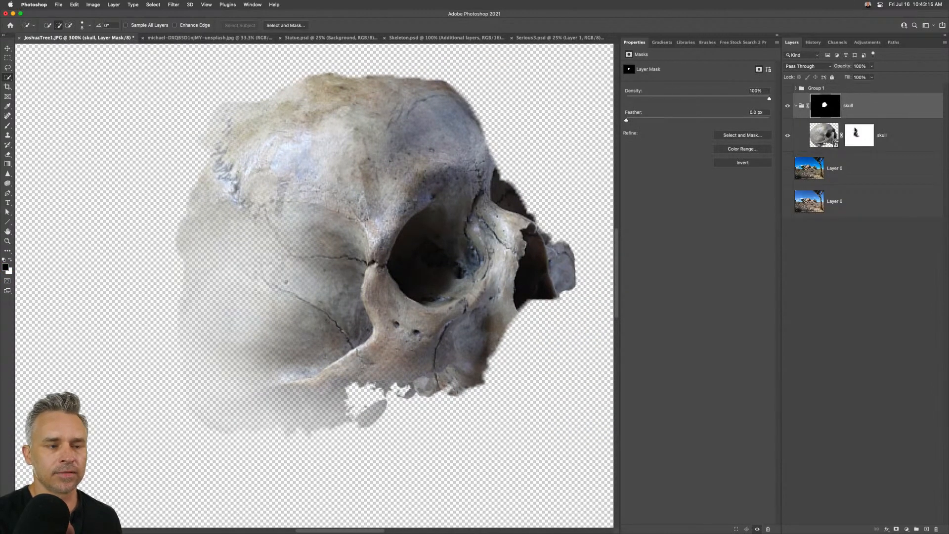
left_click(857, 136)
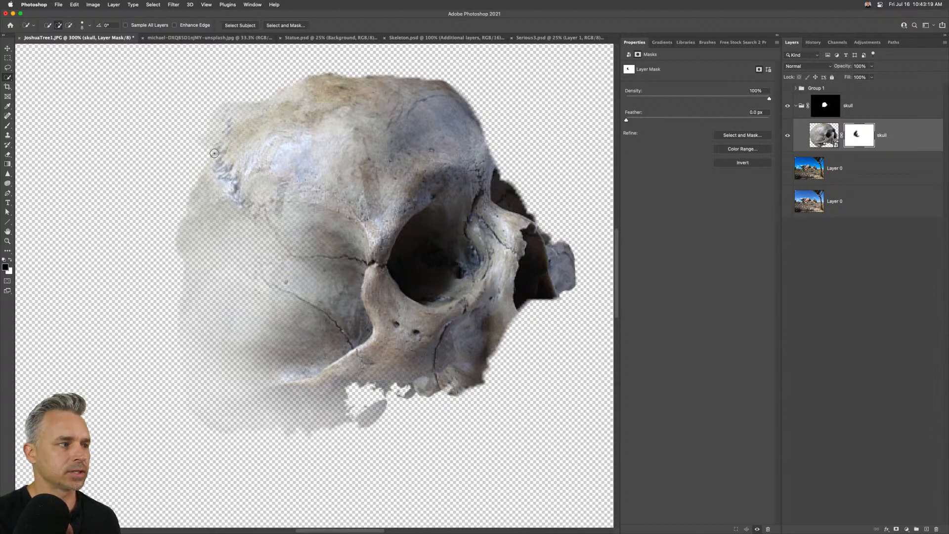
left_click(839, 110)
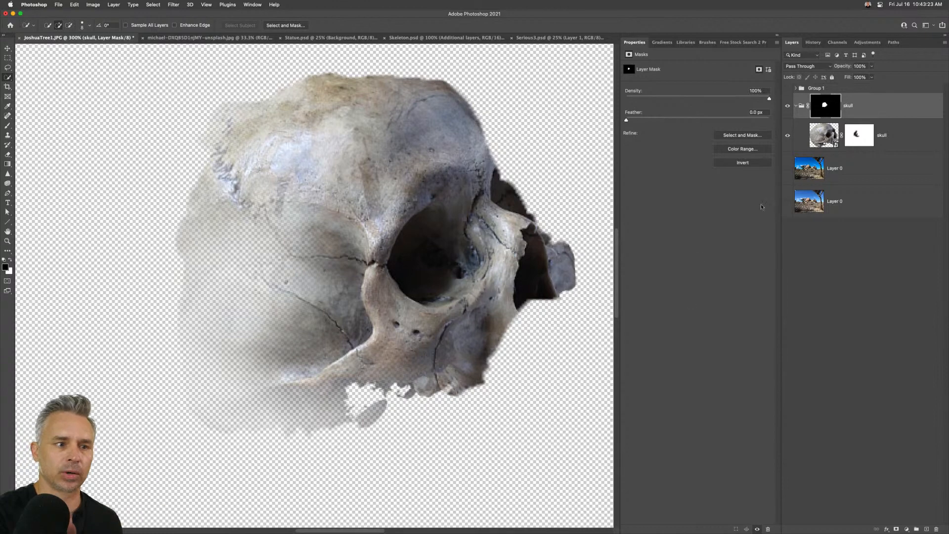
left_click(788, 169)
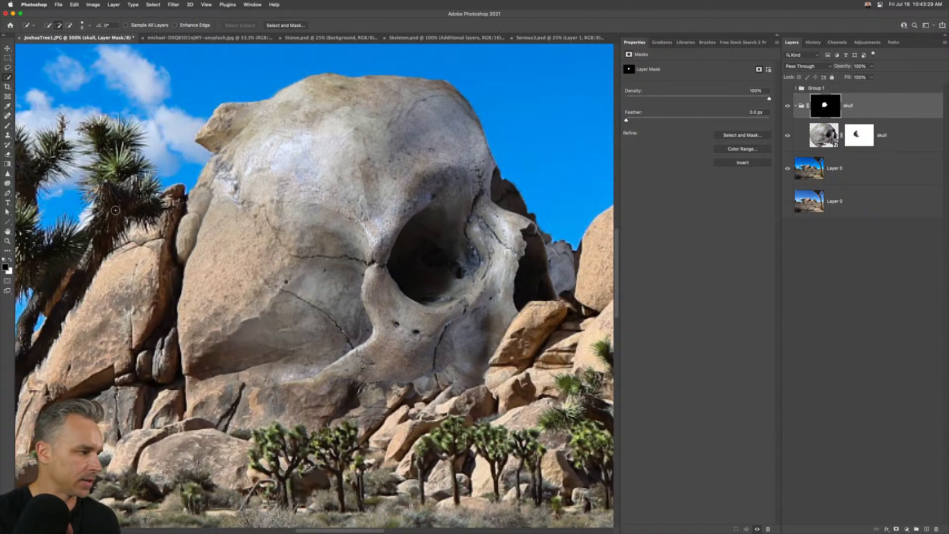
Paint white on the skull group's mask at 100% brush flow to restore the forehead edge and far eye socket.
key("b")
key("x")
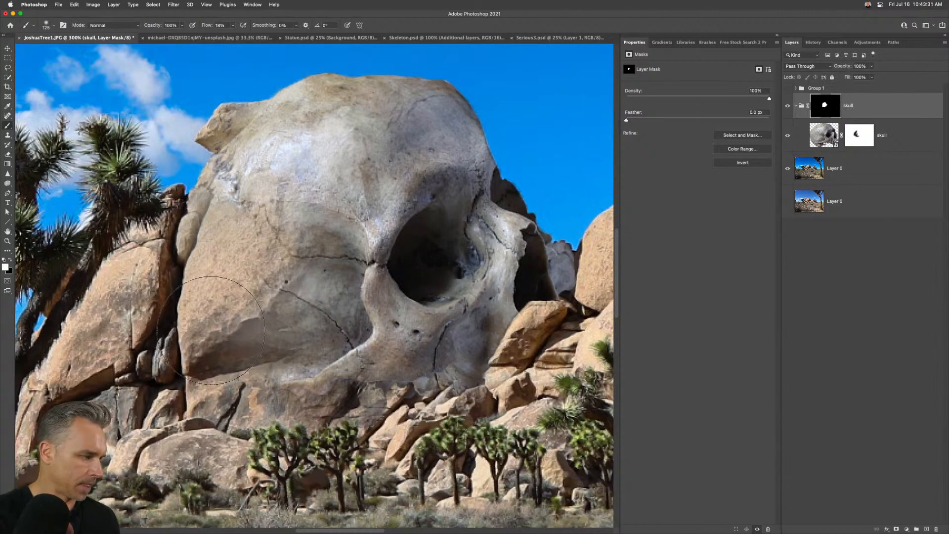
mouse_move(498, 117)
left_mouse_down()
mouse_move(509, 211)
mouse_move(499, 170)
left_mouse_up()
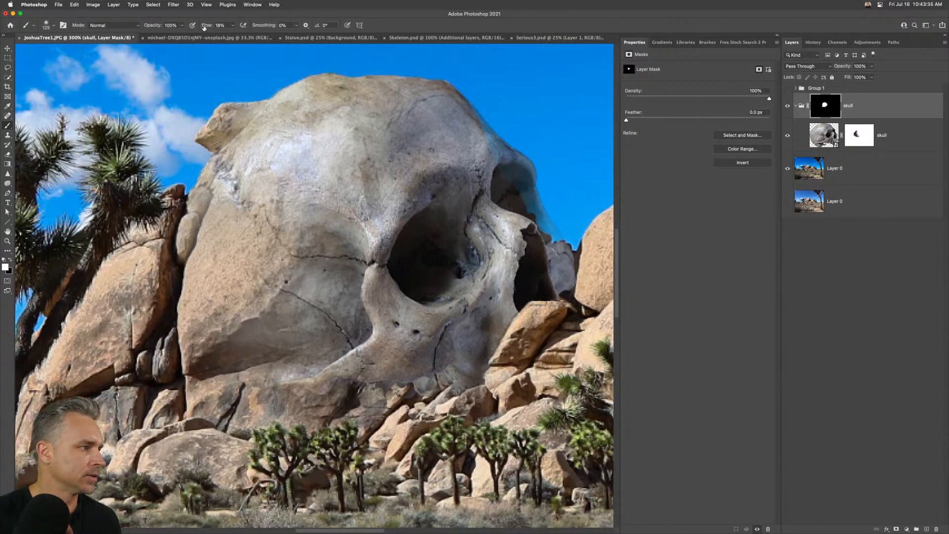
left_click_drag(205, 26, 322, 26)
left_click_drag(504, 190, 510, 203)
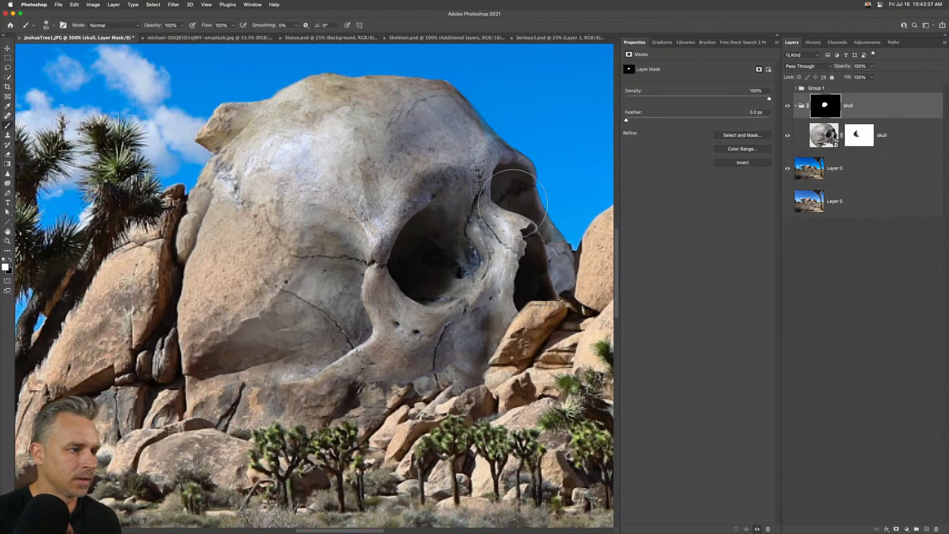
key("bracketleft")
key("bracketleft")
key("bracketleft")
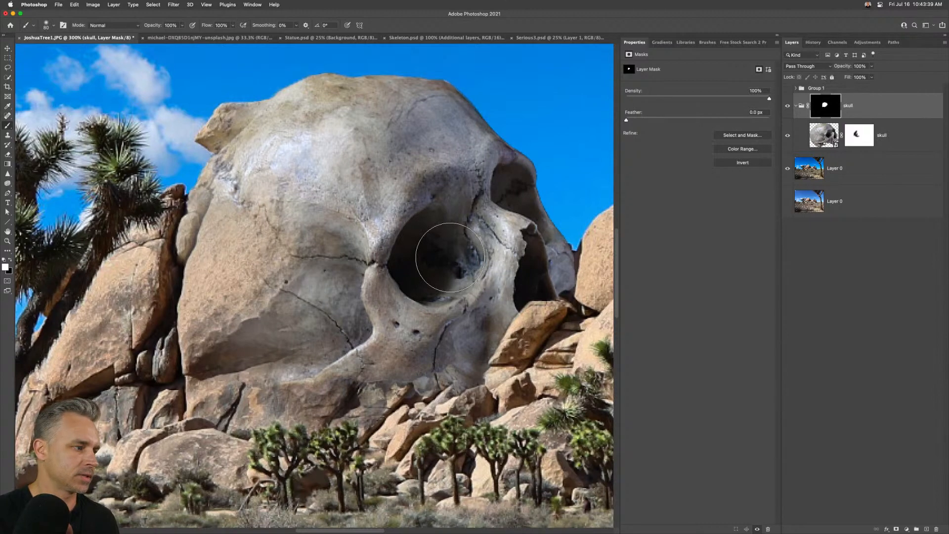
Toggle the skull group off and on to compare the blended skull with the original rock.
key("super+minus")
key("super+minus")
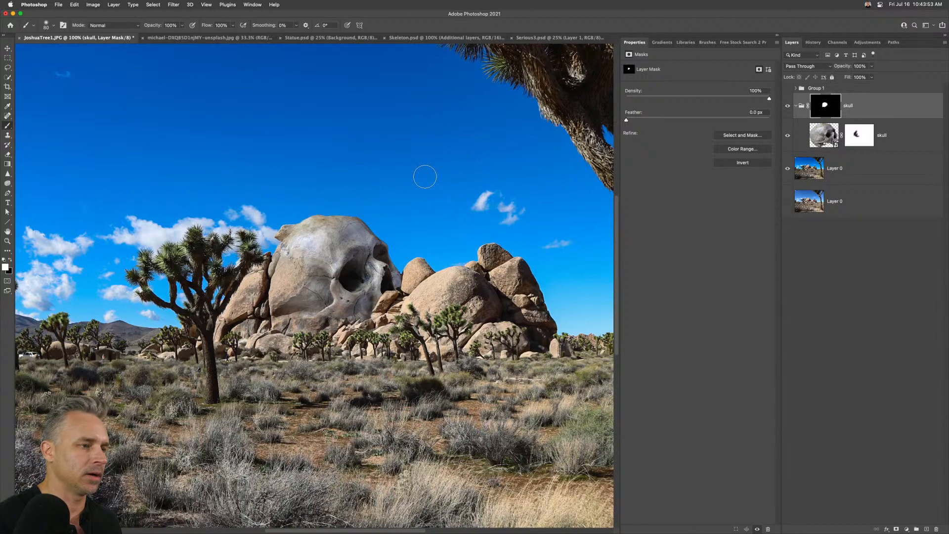
key("super+equal")
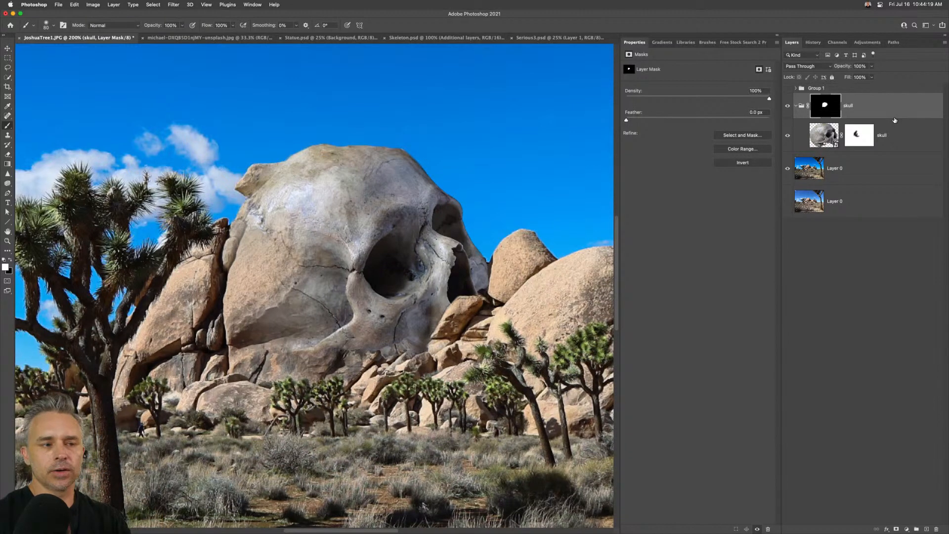
left_click(784, 108)
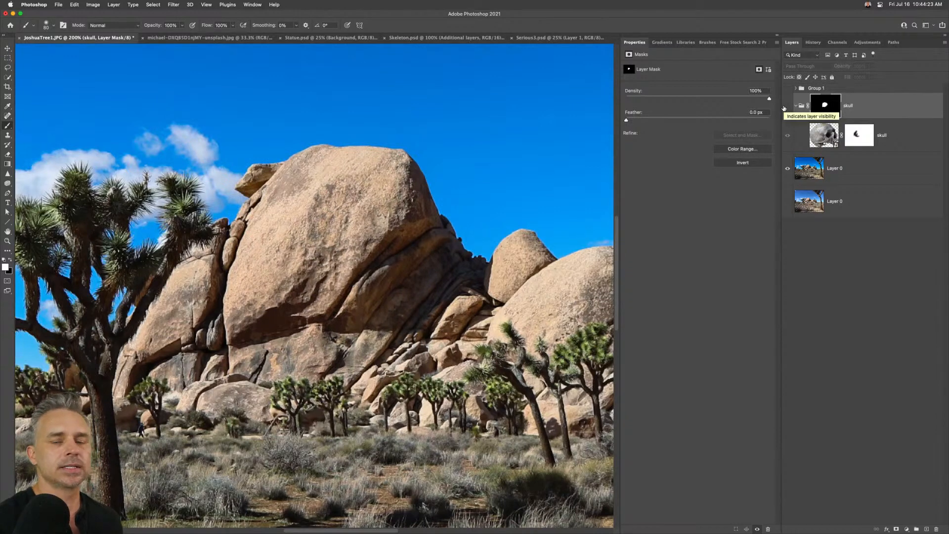
left_click(783, 108)
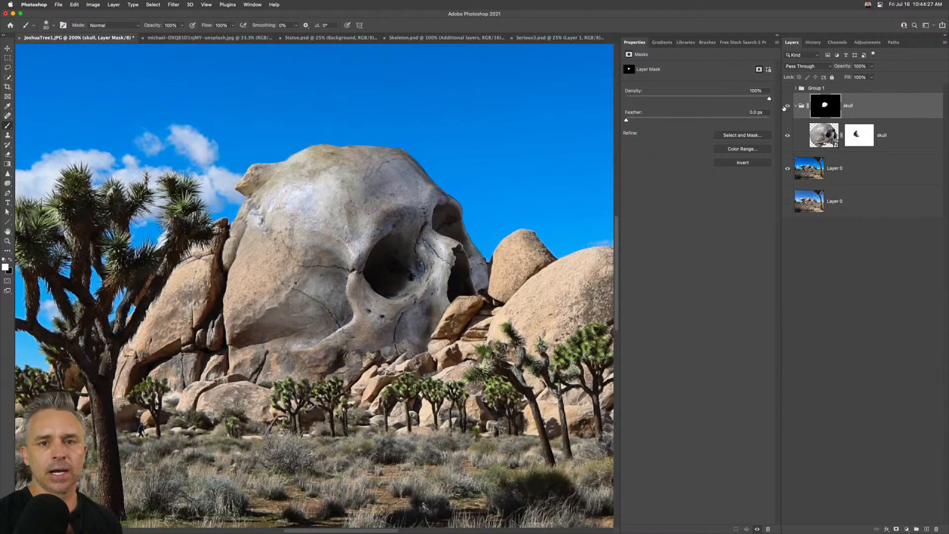
Try a Quick Selection of the central boulder on the upper Layer 0 with the skull group hidden.
left_click(805, 154)
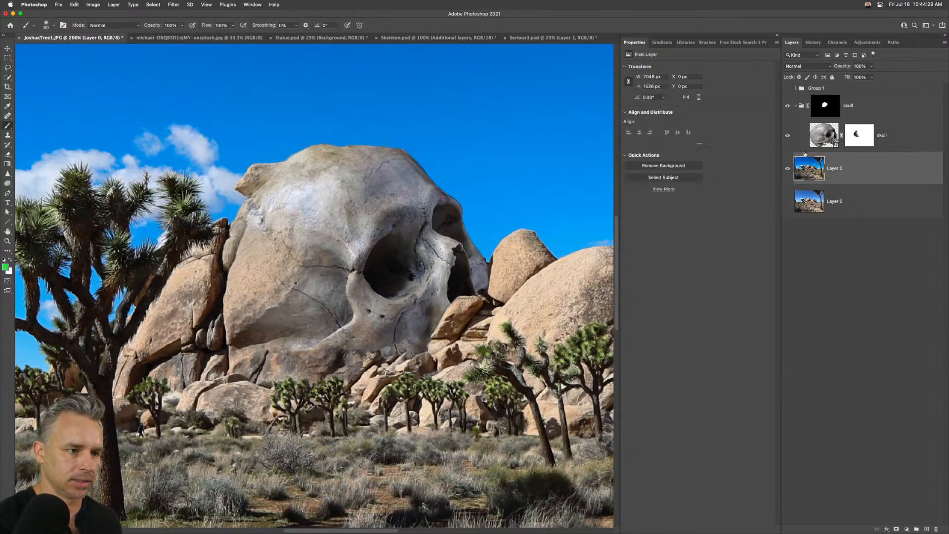
left_click(789, 106)
left_click(7, 77)
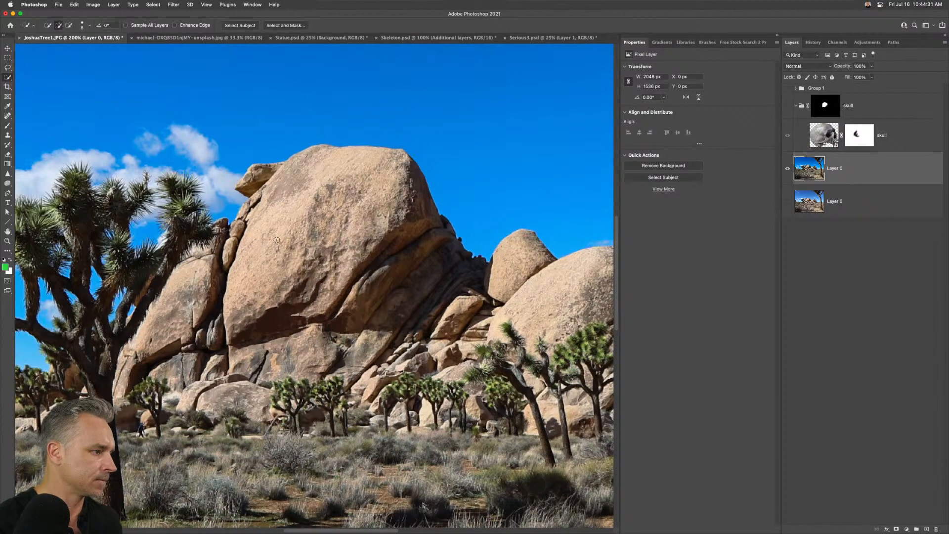
mouse_move(277, 240)
left_mouse_down()
mouse_move(329, 201)
mouse_move(353, 231)
left_mouse_up()
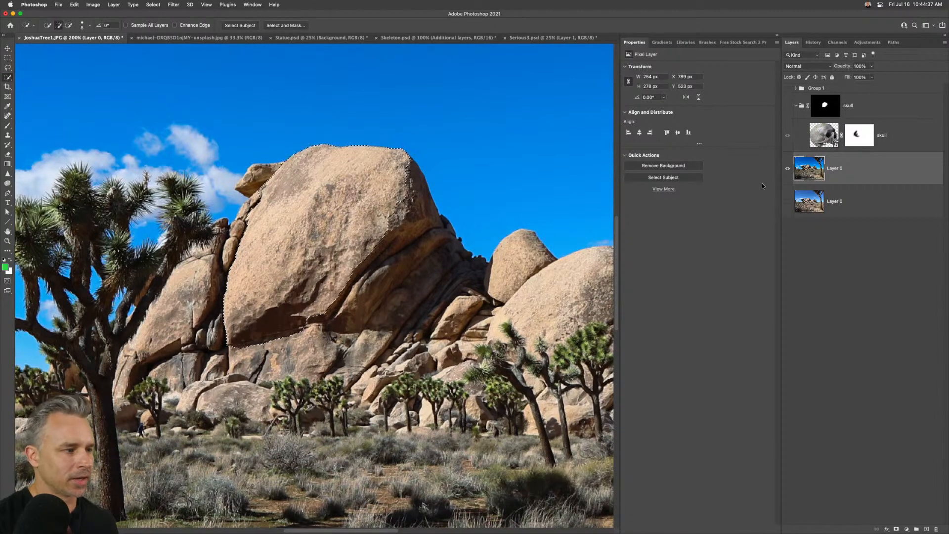
key("ctrl+d")
left_click(788, 105)
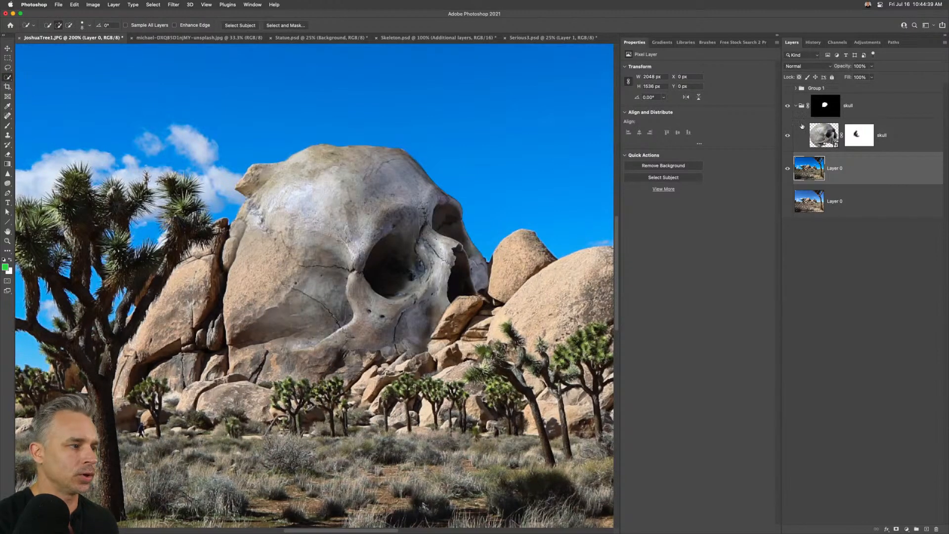
Add a Color Balance adjustment above the skull layer inside the group, with midtones at red +29 and blue -8.
left_click(869, 140)
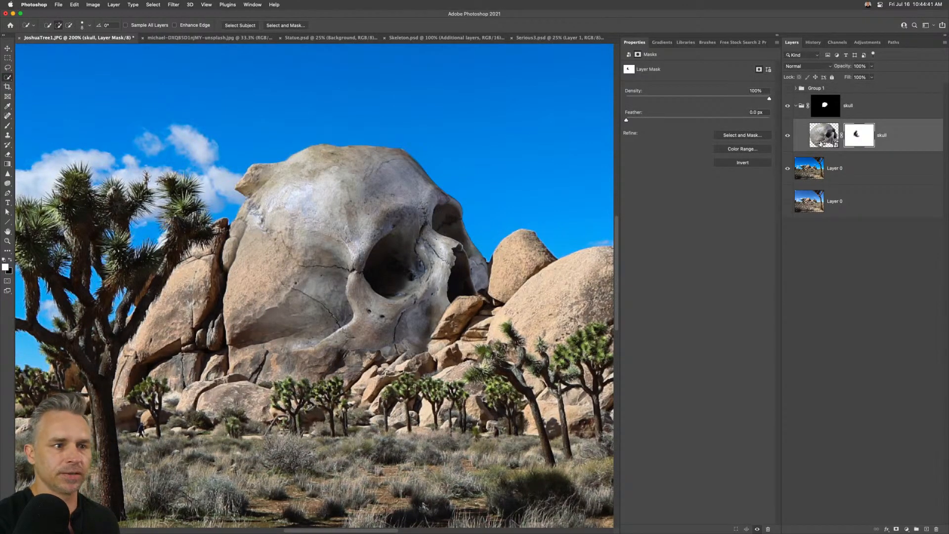
left_click(820, 143)
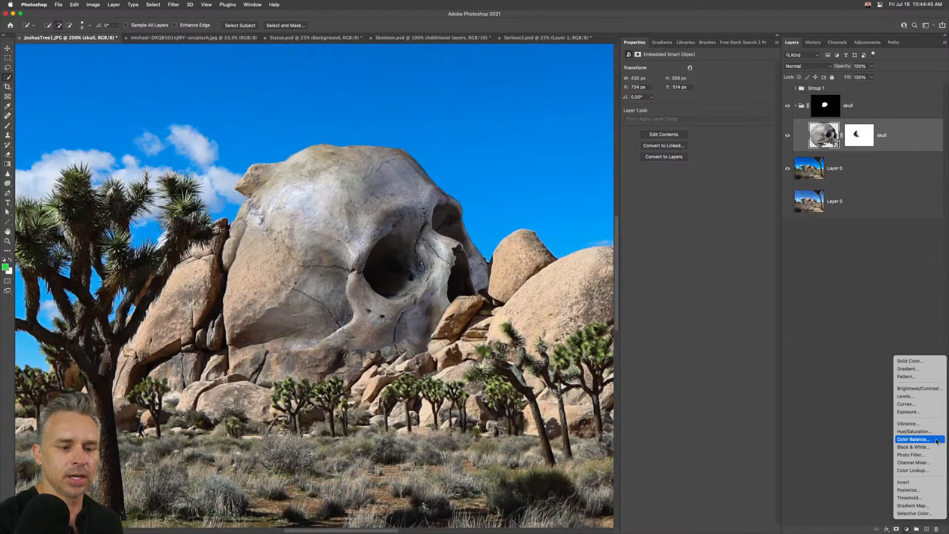
left_click(937, 440)
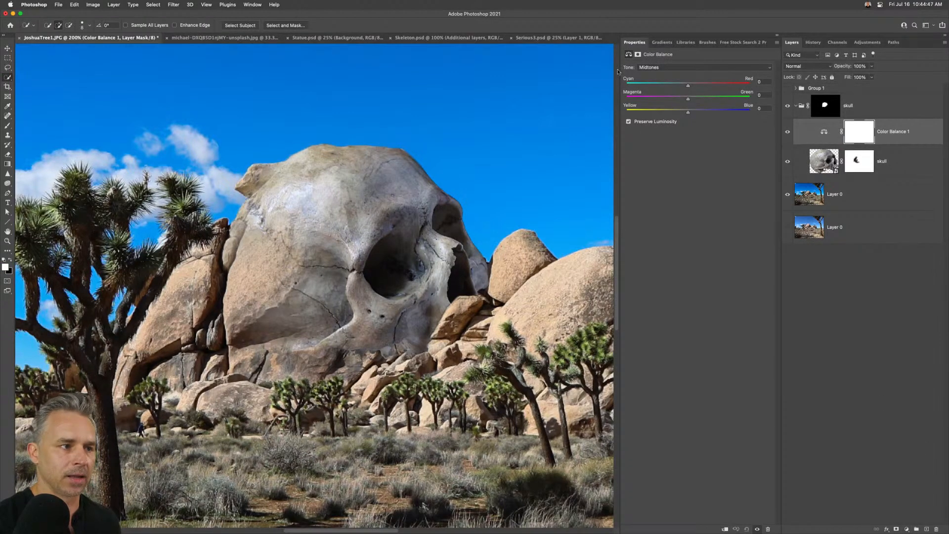
left_click_drag(691, 114, 711, 87)
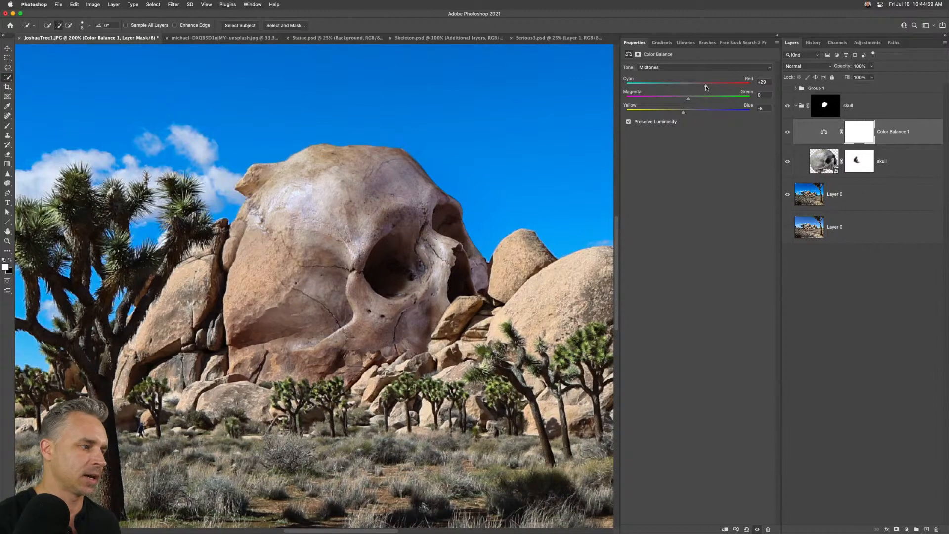
Set the Color Balance midtones' red to +34, and the highlights to red +13 and blue +2.
left_click(788, 132)
left_click(788, 132)
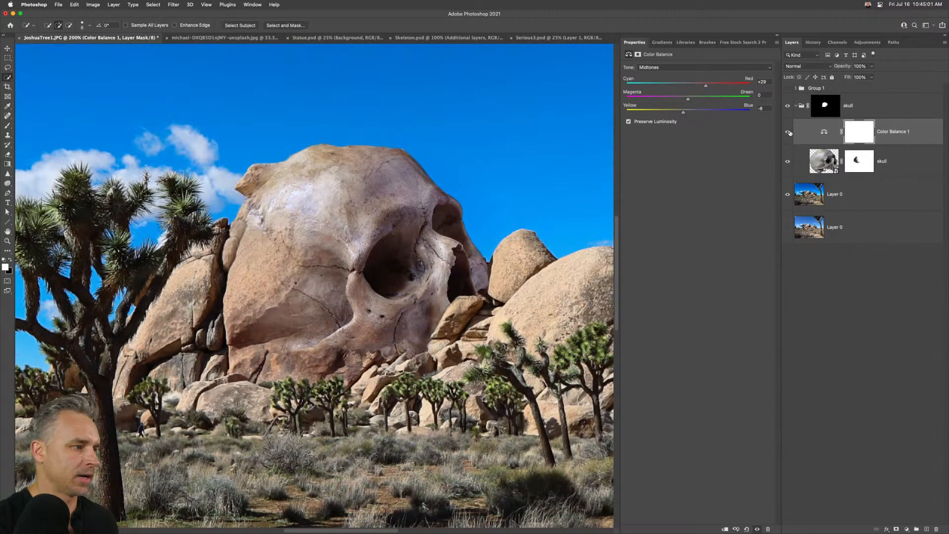
left_click(788, 161)
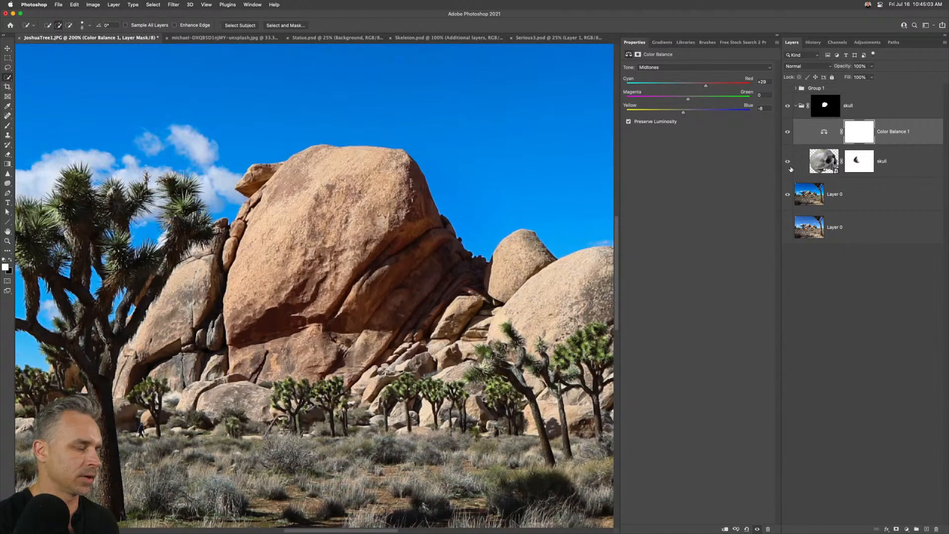
left_click(788, 164)
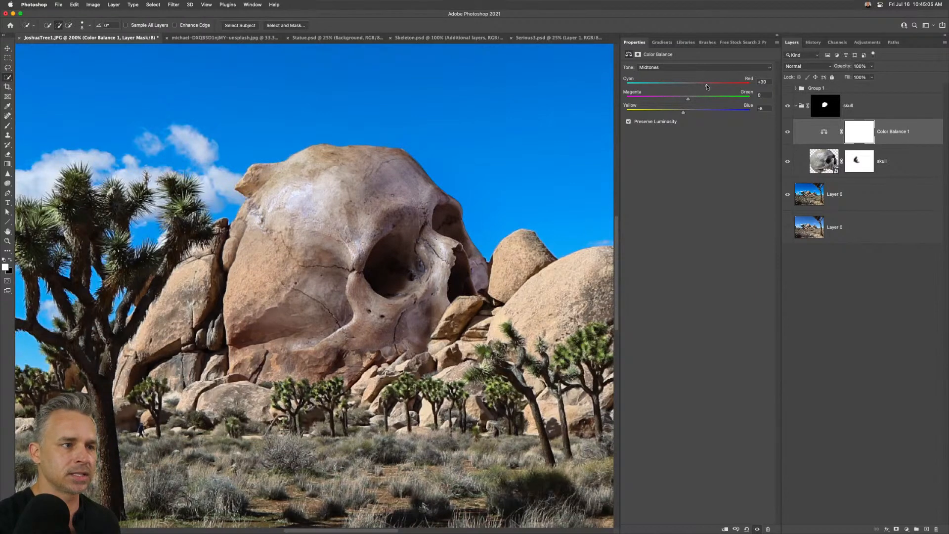
left_click_drag(709, 87, 710, 87)
left_click(699, 68)
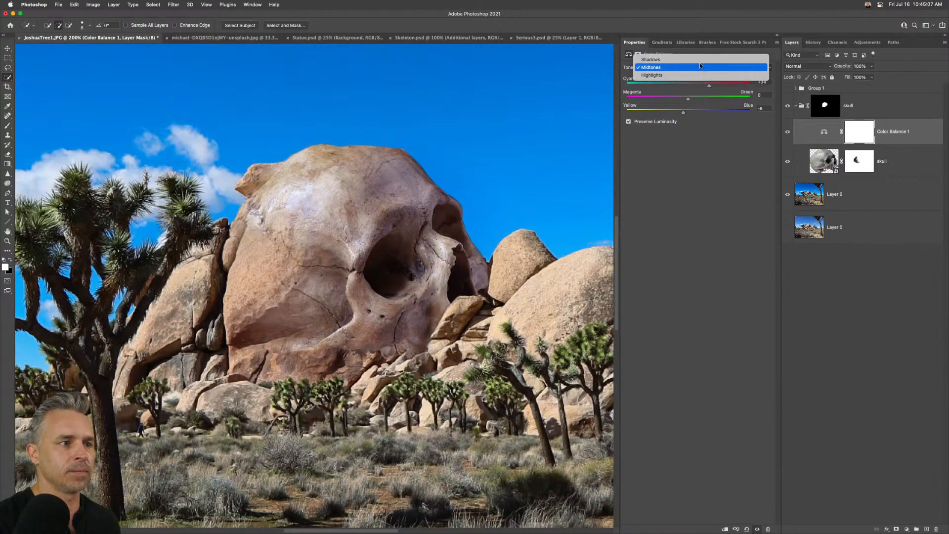
left_click(699, 75)
left_click_drag(693, 87, 691, 112)
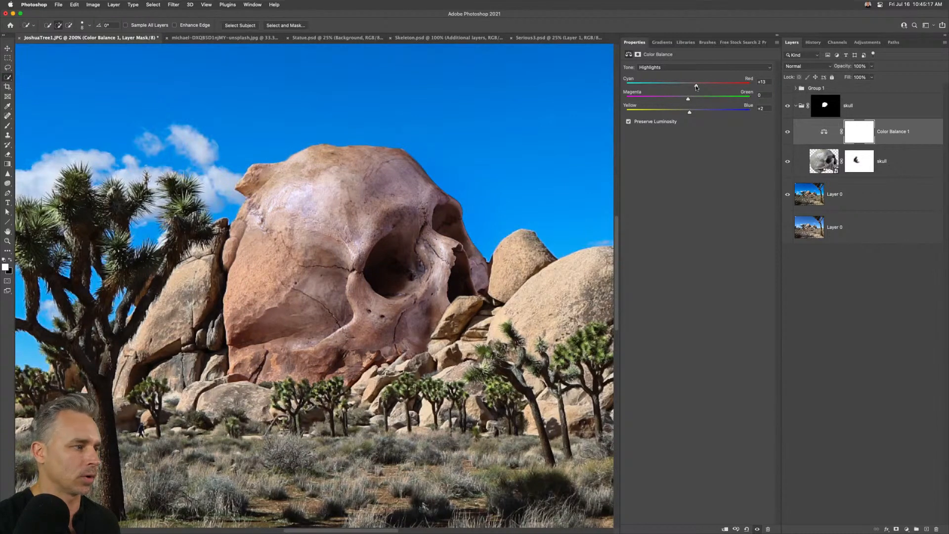
Hide the Color Balance adjustment and add a Curves adjustment directly above the skull layer.
left_click(889, 133)
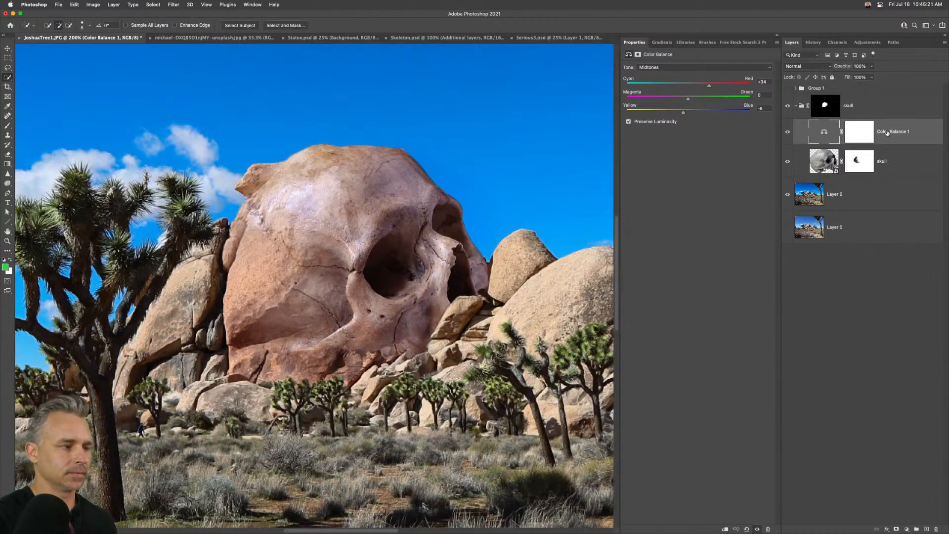
left_click(788, 132)
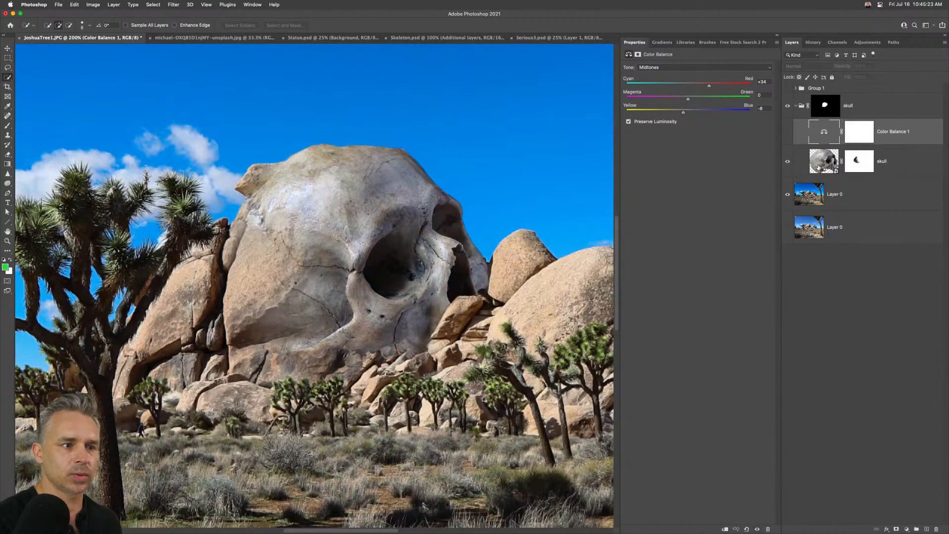
left_click(816, 166)
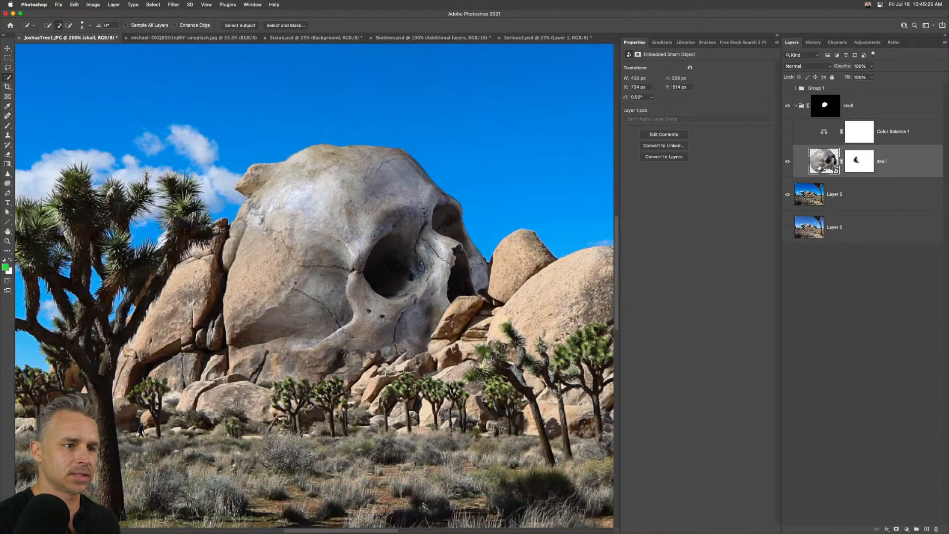
left_click(907, 528)
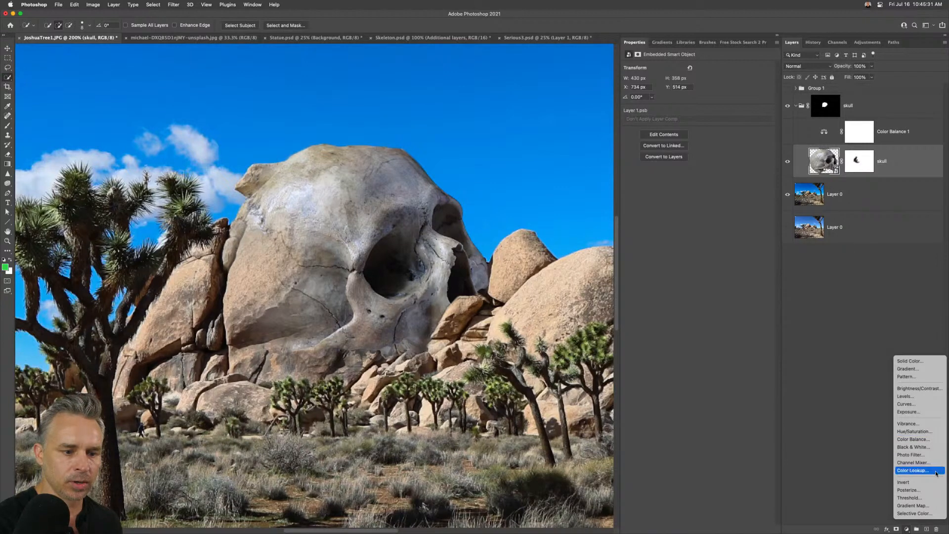
left_click(934, 406)
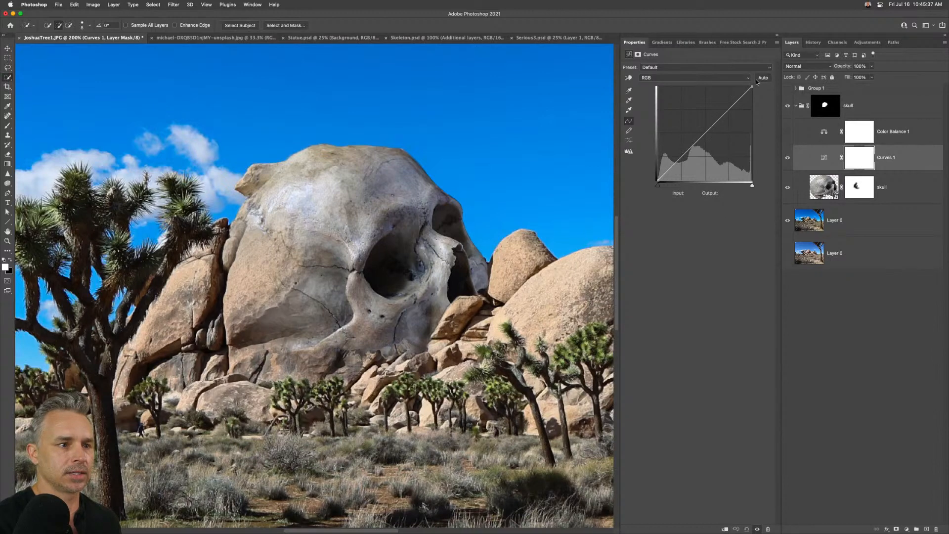
Open the Curves adjustment's auto color correction options, choose Enhance Monochromatic Contrast, and set the shadows target to dark brown 2f1508 sampled from the rocks.
left_click(828, 162)
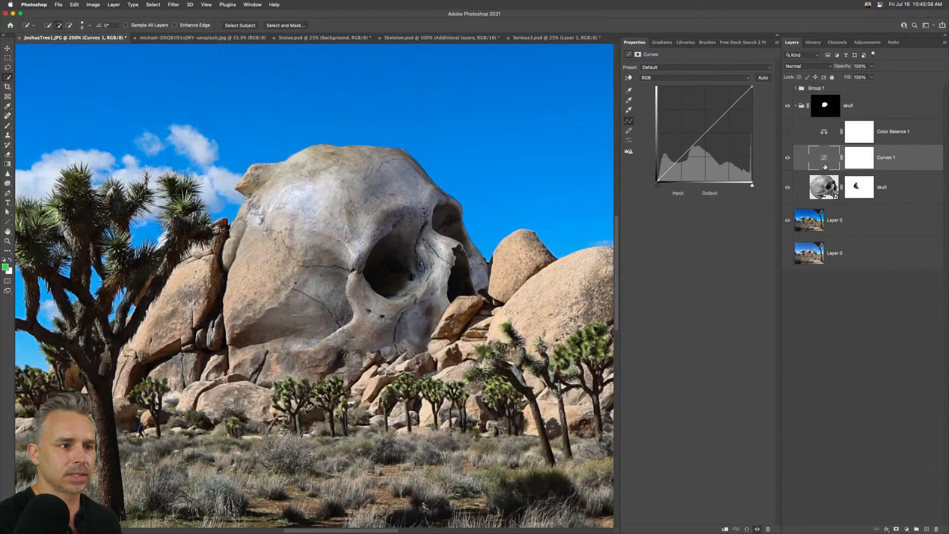
left_click(762, 78, "alt")
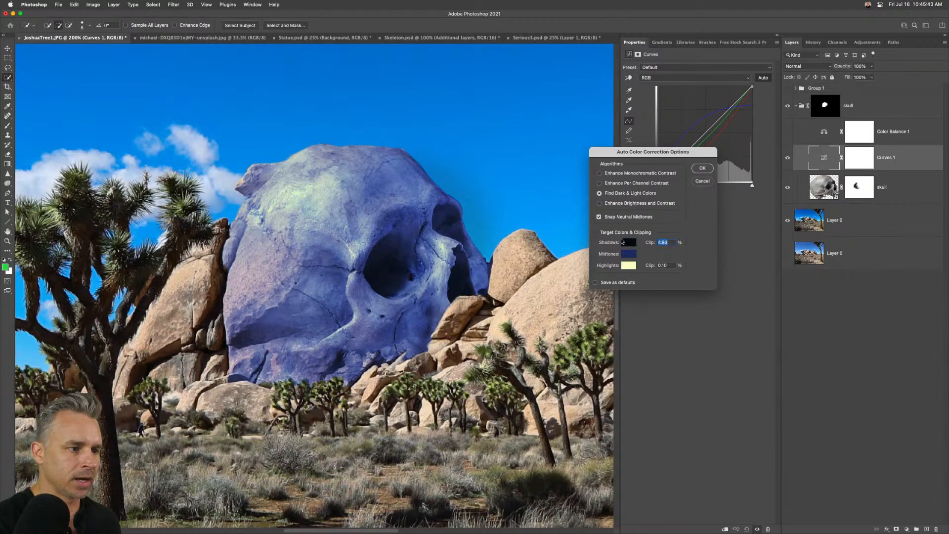
left_click(600, 174)
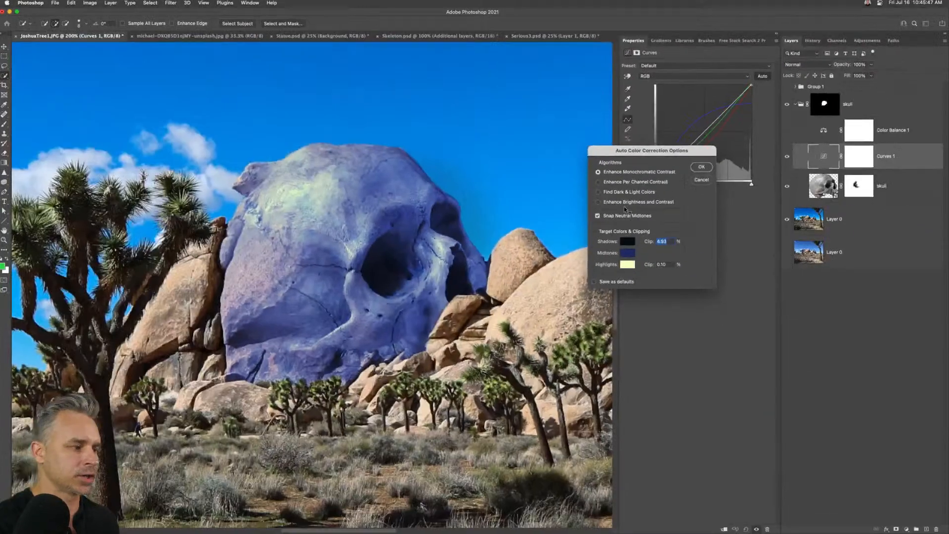
left_click_drag(596, 83, 333, 191)
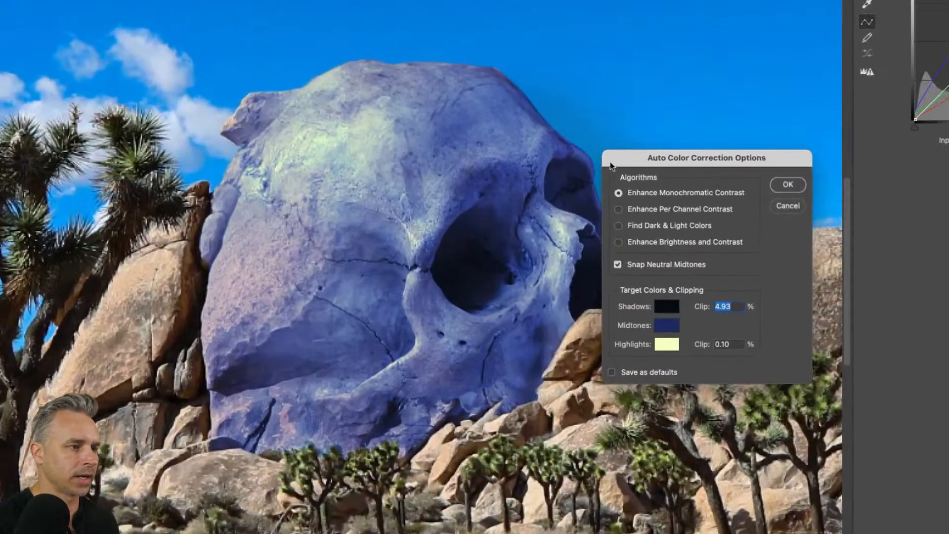
left_click_drag(610, 162, 627, 134)
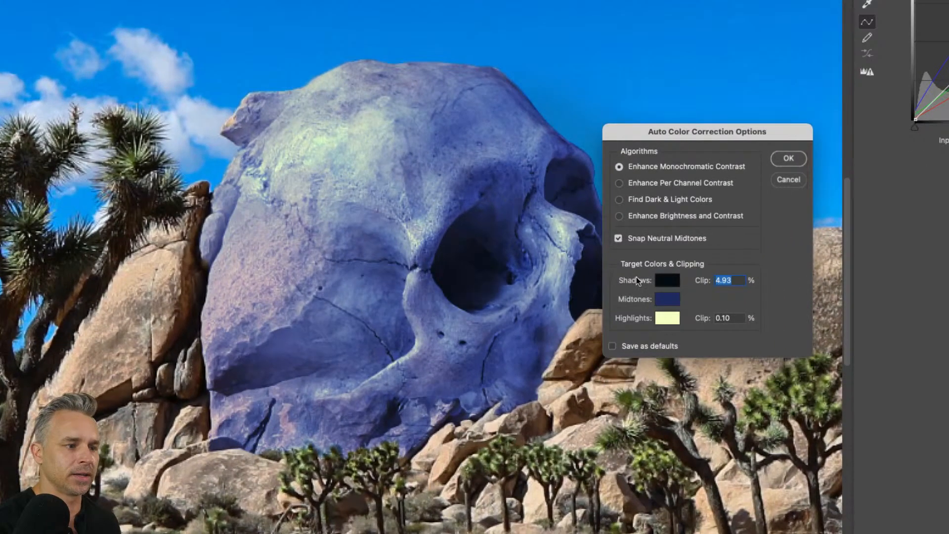
left_click(667, 280)
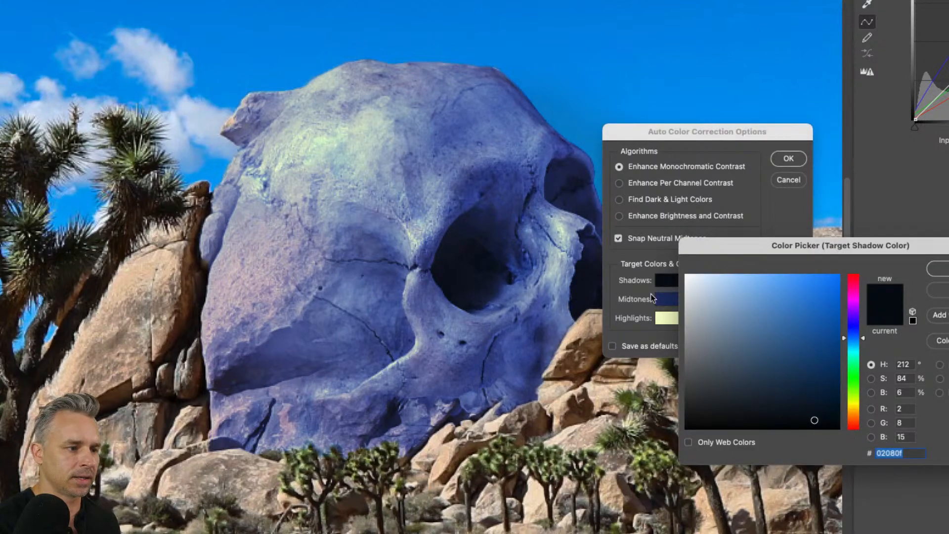
left_click(596, 366)
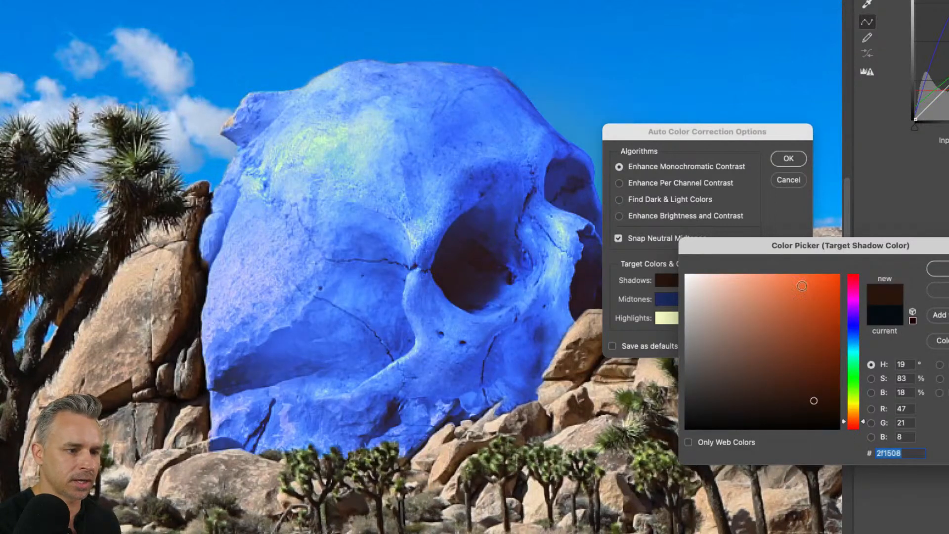
left_click(932, 268)
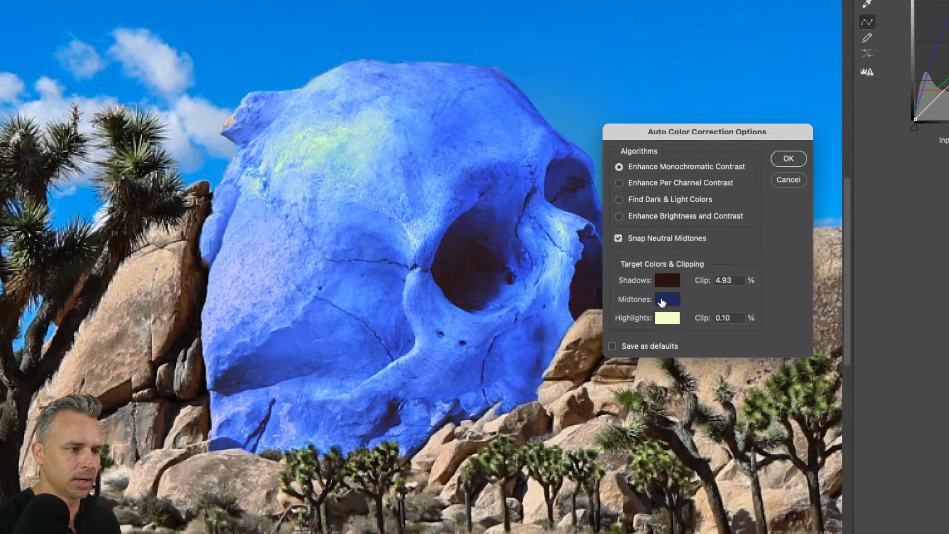
Choose the Find Dark & Light Colors algorithm and set the midtones target to the tan c3af98 sampled from the rocks.
left_click(620, 200)
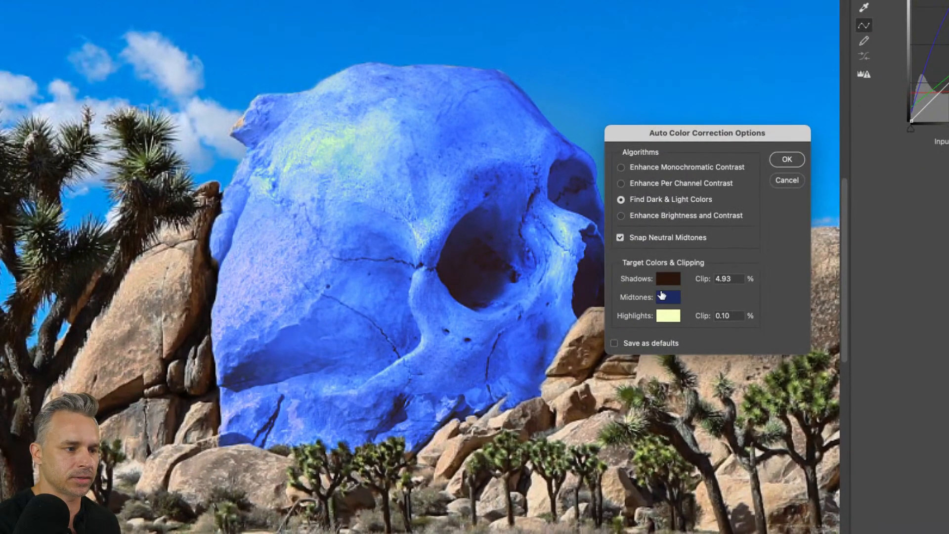
left_click(665, 298)
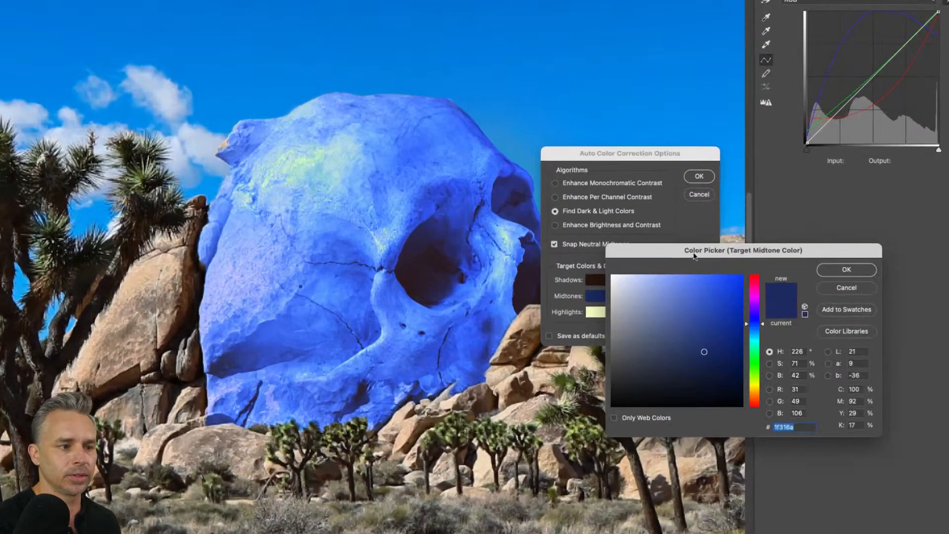
left_click_drag(579, 259, 614, 183)
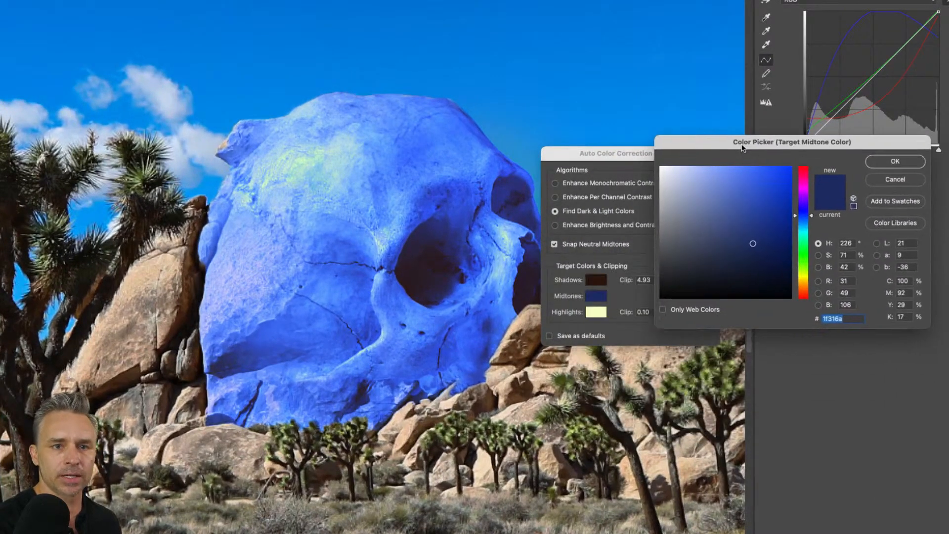
left_click_drag(742, 148, 743, 147)
left_click(526, 321)
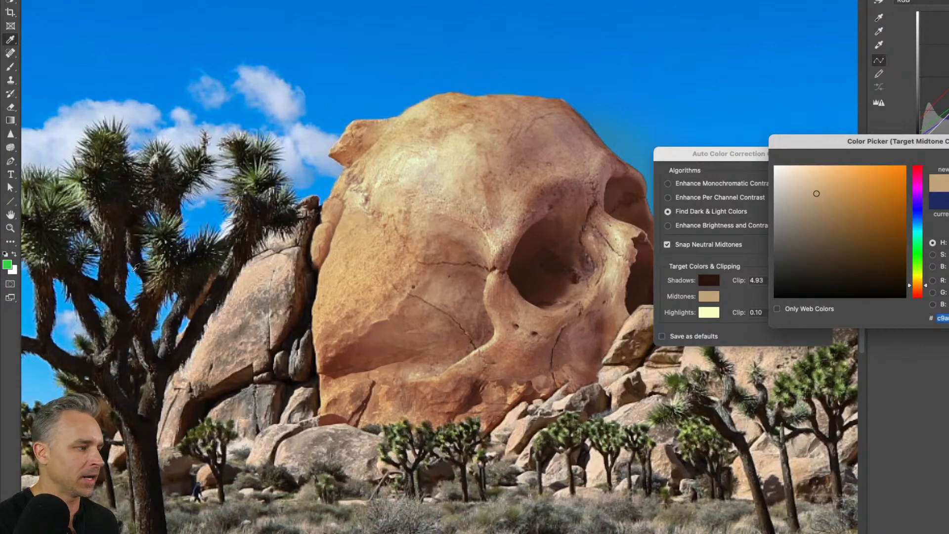
mouse_move(258, 288)
left_mouse_down()
mouse_move(253, 316)
mouse_move(267, 275)
mouse_move(259, 295)
left_mouse_up()
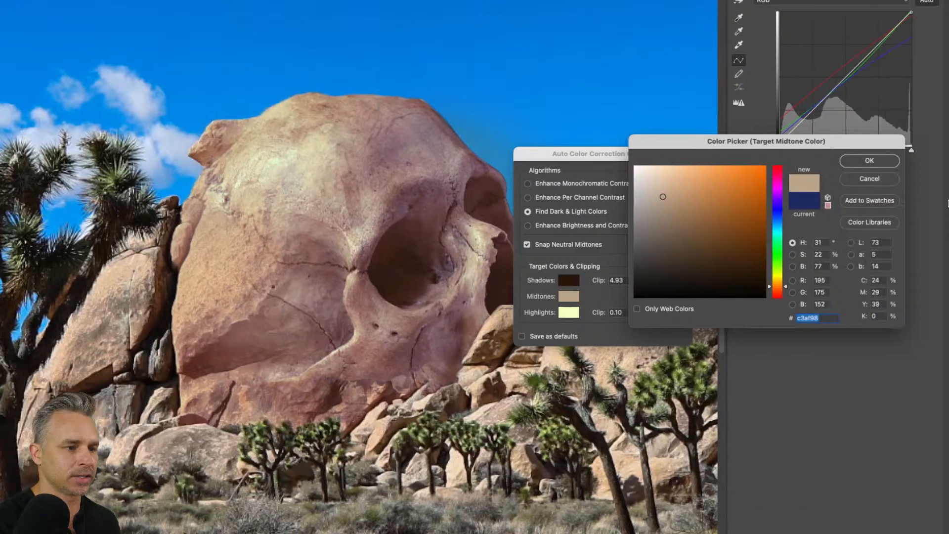
left_click(877, 165)
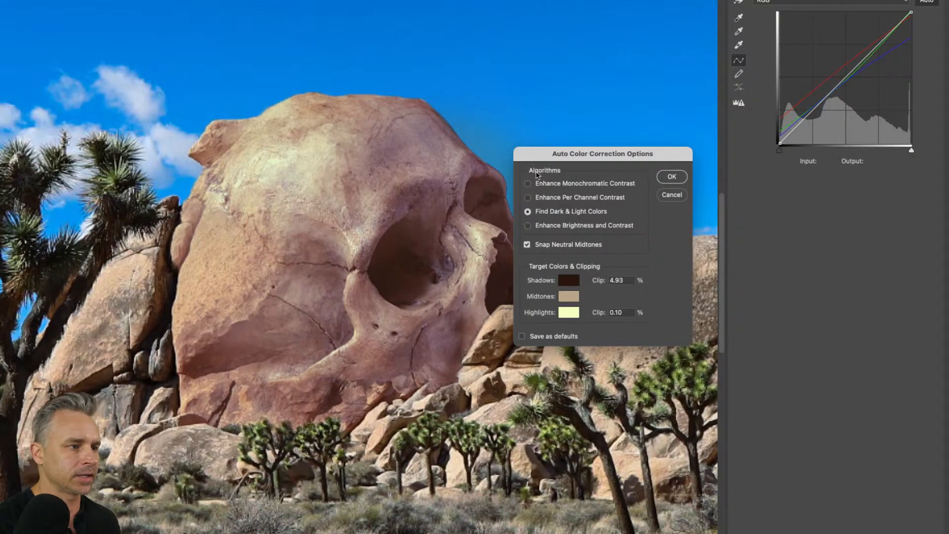
Set the highlights target color to a pale warm cream, ffeedd, starting from a color sampled on the sunlit boulders.
left_click_drag(540, 161, 652, 202)
left_click(681, 353)
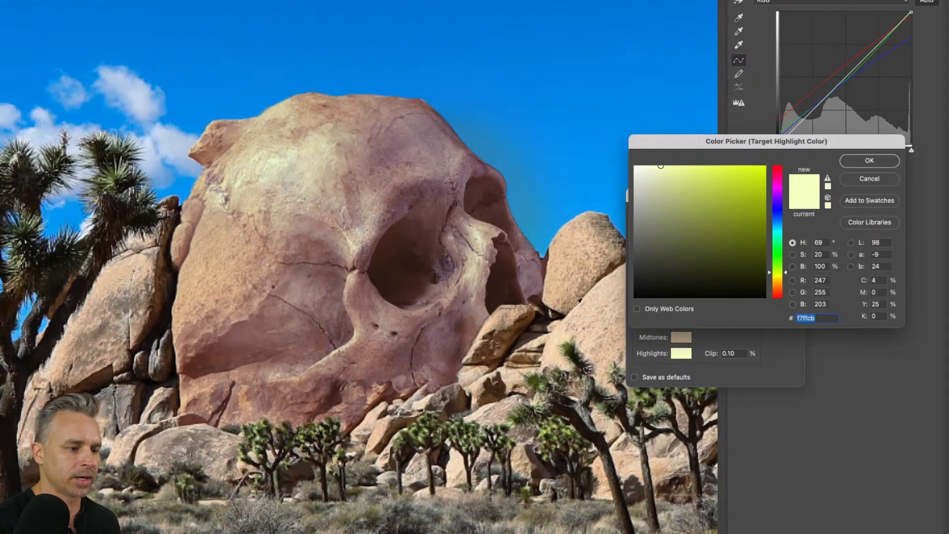
left_click(573, 233)
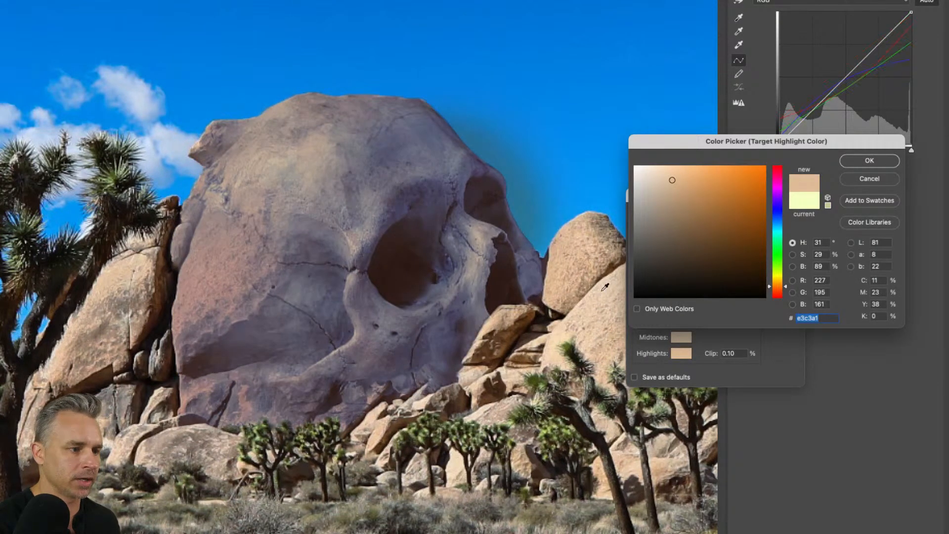
left_click(602, 293)
left_click_drag(658, 168, 652, 167)
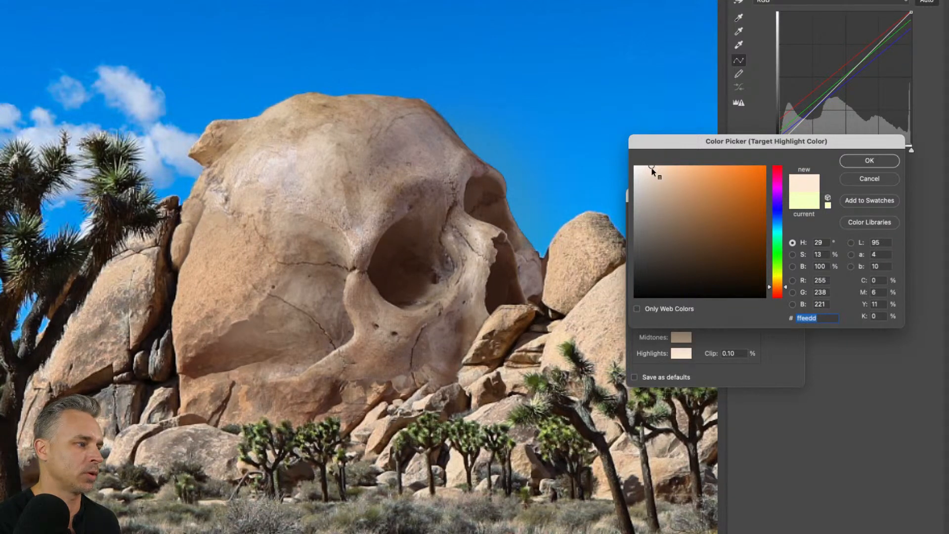
mouse_move(566, 199)
left_mouse_down()
mouse_move(581, 228)
mouse_move(608, 246)
left_mouse_up()
key("Return")
Set the midtones target color to the muted gray-brown 83715f.
left_click(586, 320)
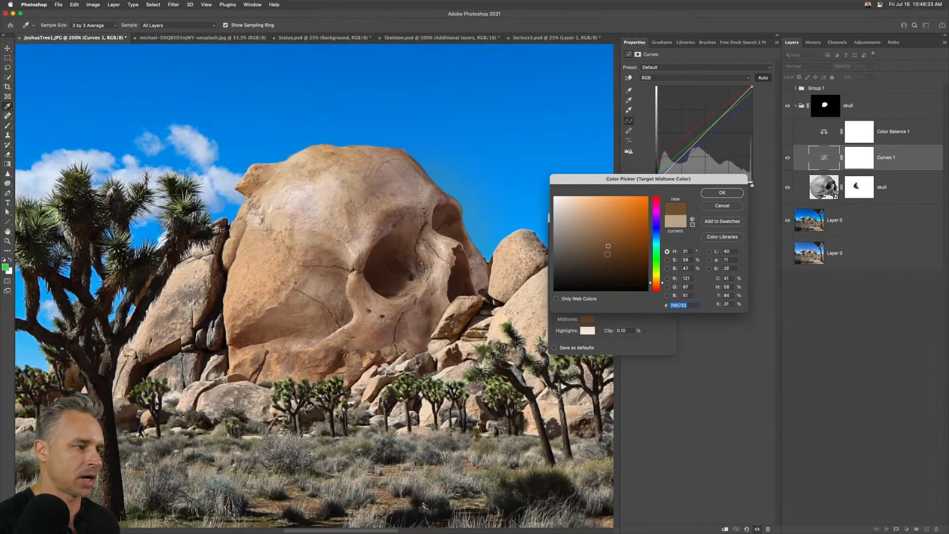
type("bea283")
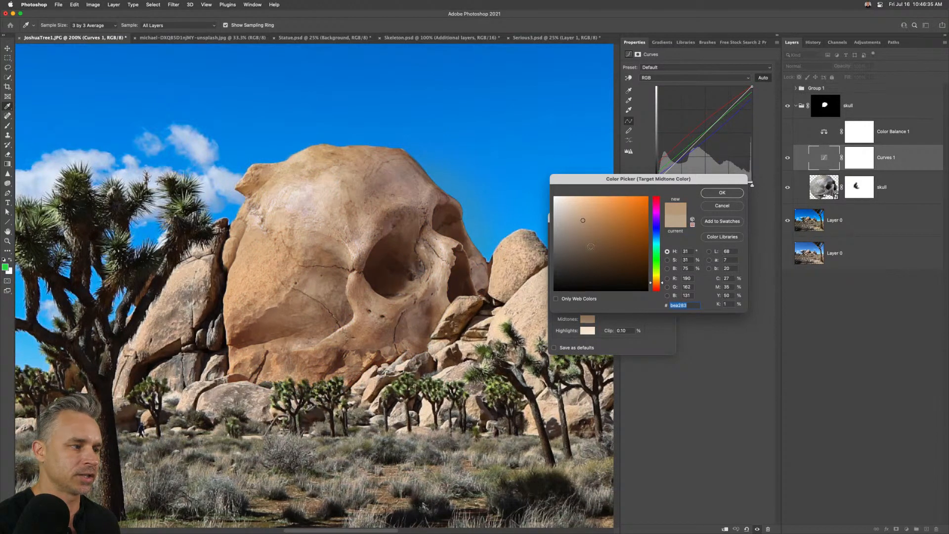
left_click(591, 242)
left_click_drag(590, 242, 580, 242)
left_click(722, 193)
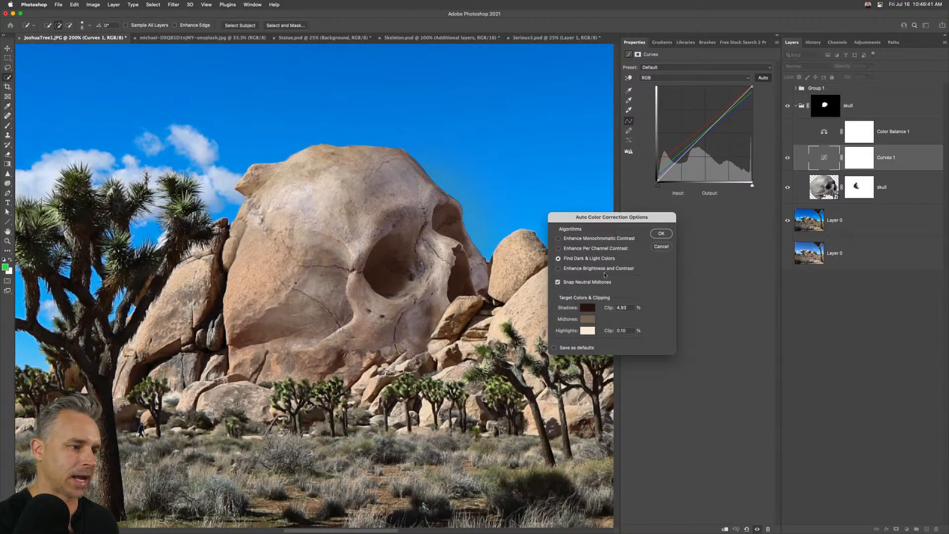
Set the shadows target color to pure black, 000000.
left_click(587, 308)
mouse_move(612, 284)
left_mouse_down()
mouse_move(632, 287)
mouse_move(621, 296)
left_mouse_up()
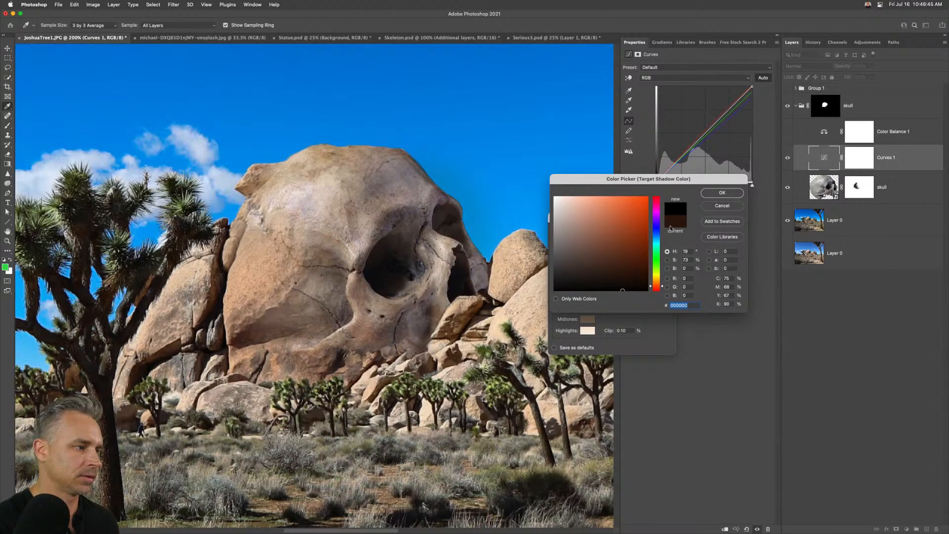
left_click(721, 194)
Set the midtones target color to the warmer brown 81674c, apply the auto correction, and save the target colors as defaults.
left_click(586, 321)
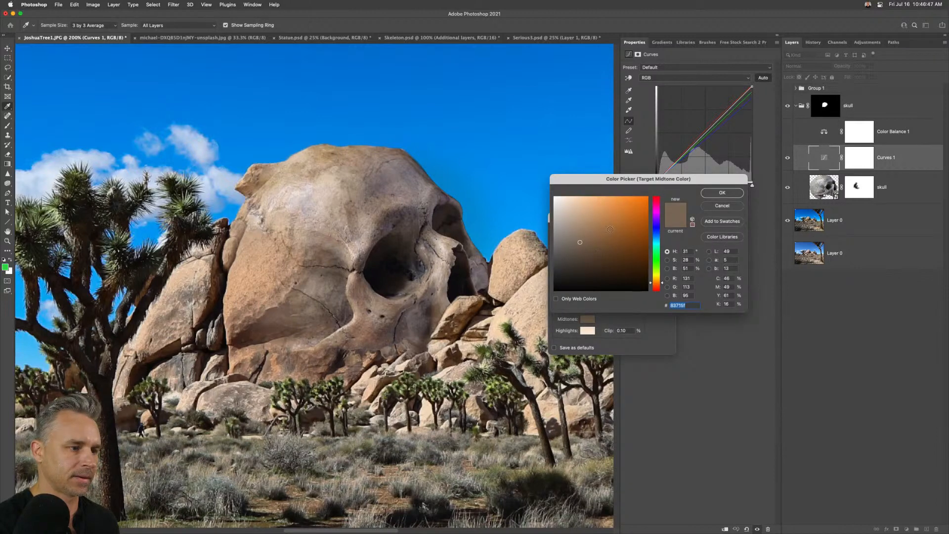
left_click(603, 240)
left_click_drag(603, 240, 594, 243)
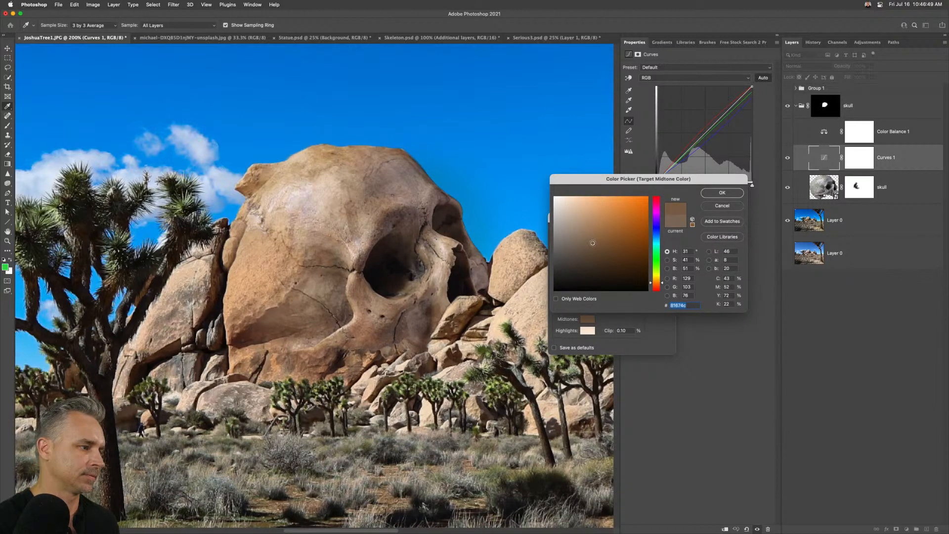
left_click(708, 194)
key("w")
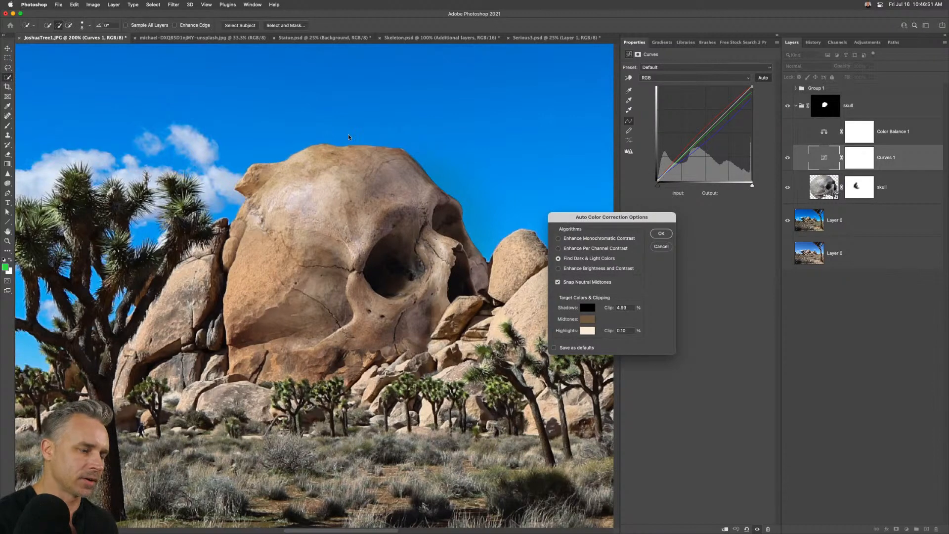
left_click(658, 233)
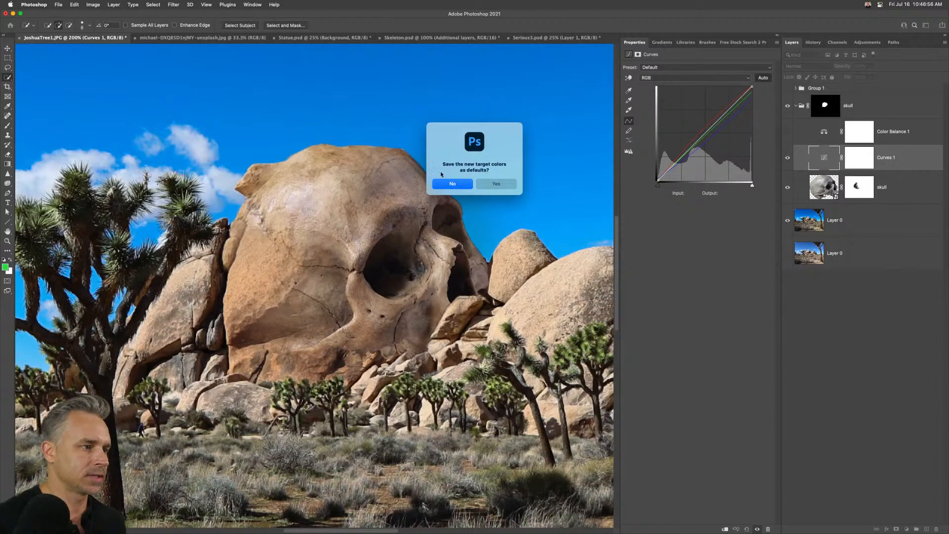
left_click(508, 186)
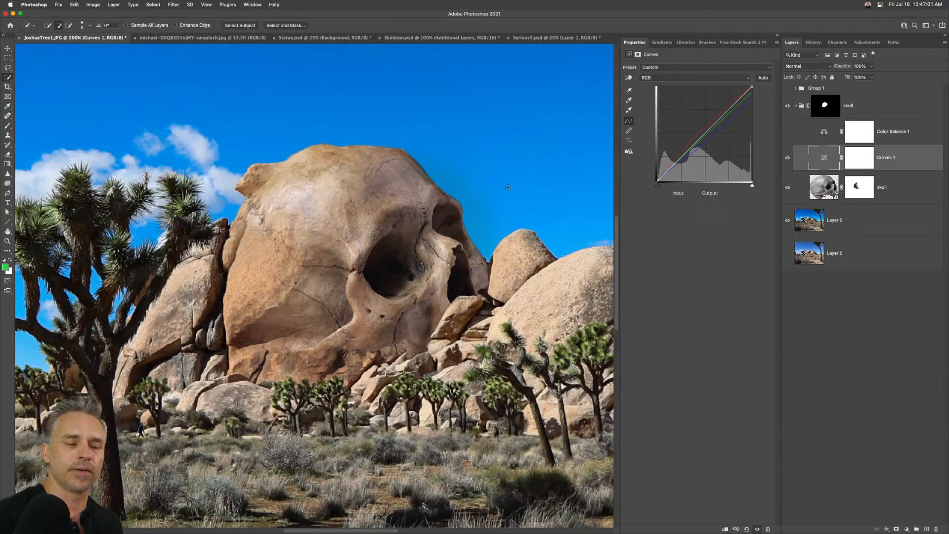
Add a Photo Filter adjustment directly above the Curves adjustment, and hide the Curves adjustment.
key("super+minus")
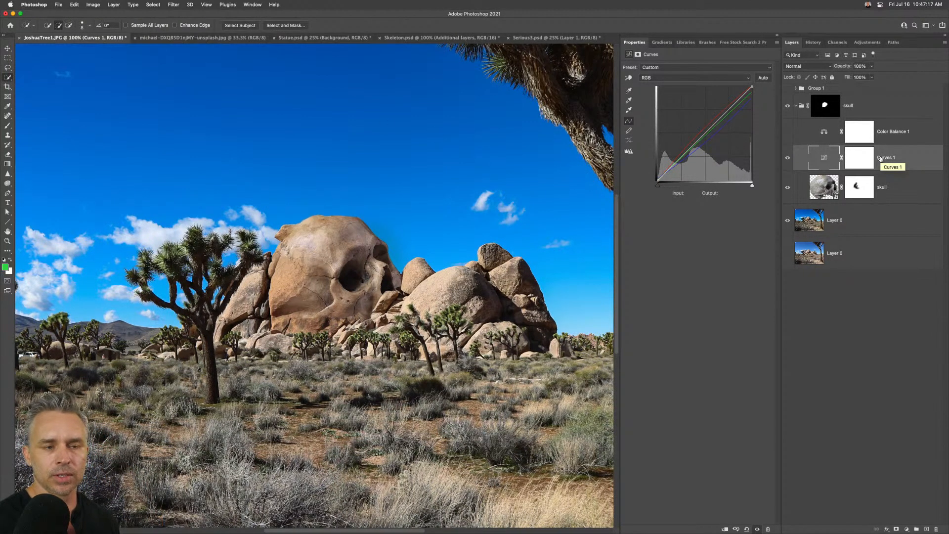
left_click(907, 529)
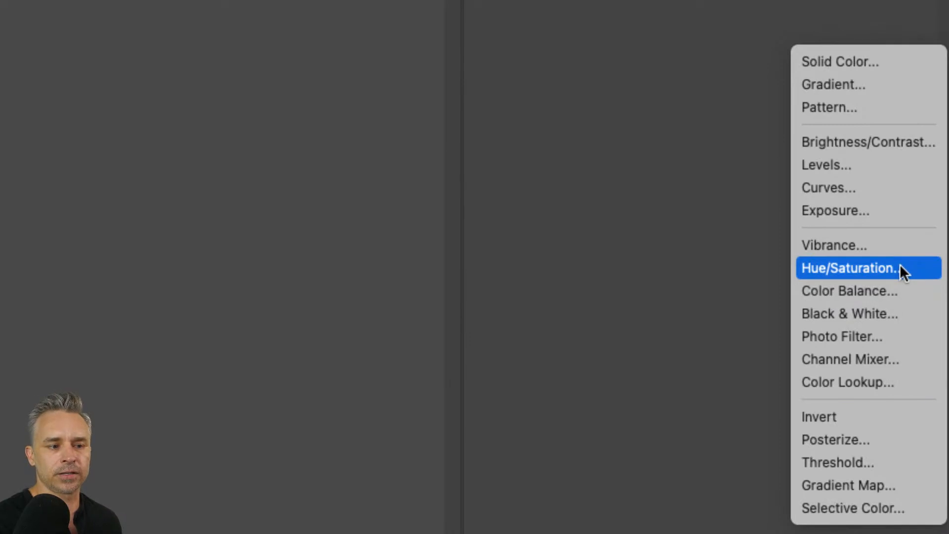
left_click(882, 334)
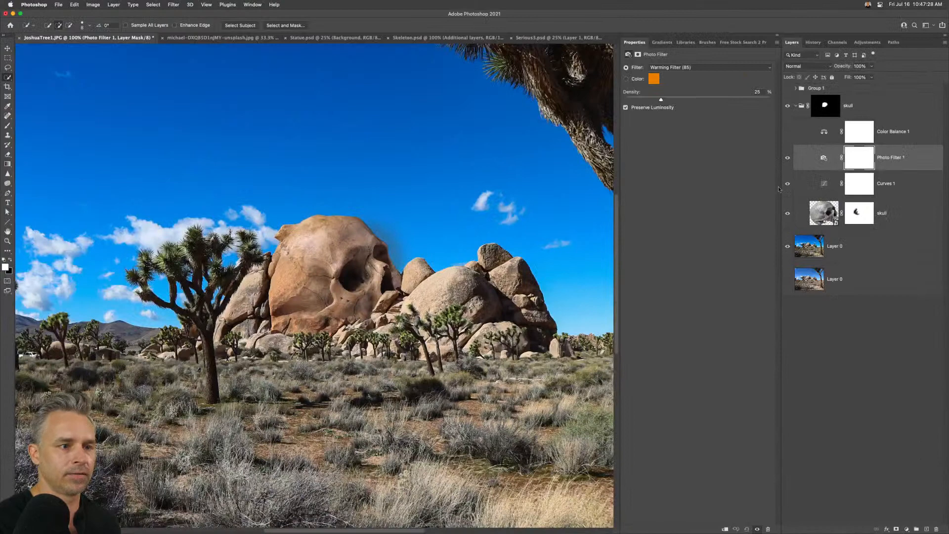
left_click(788, 184)
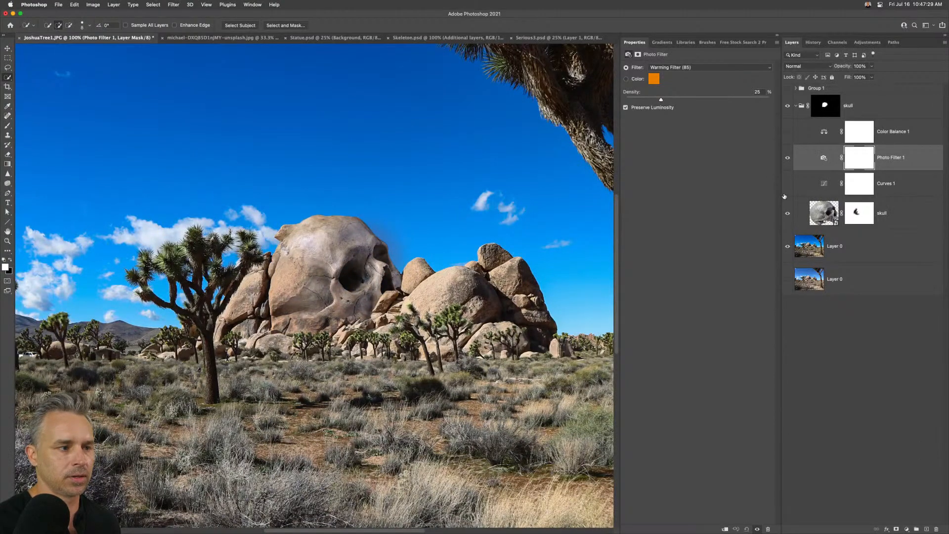
Toggle the Photo Filter's visibility to compare the skull's color with and without it.
left_click(789, 158)
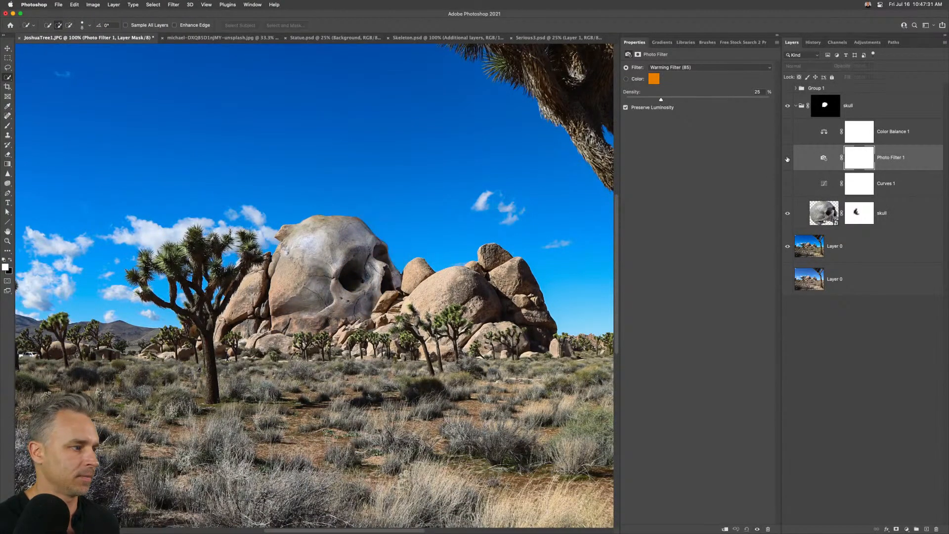
left_click(788, 159)
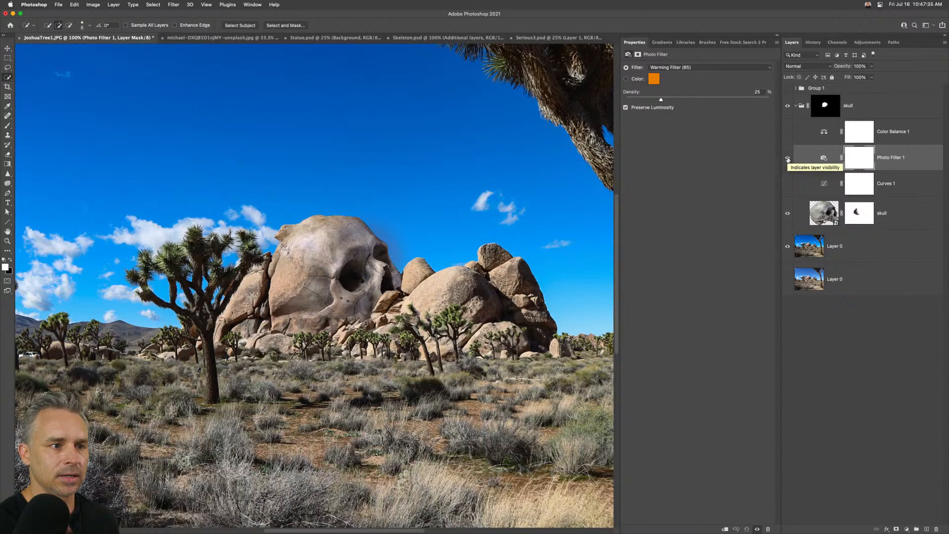
left_click(788, 159)
left_click(788, 159)
left_click(788, 159)
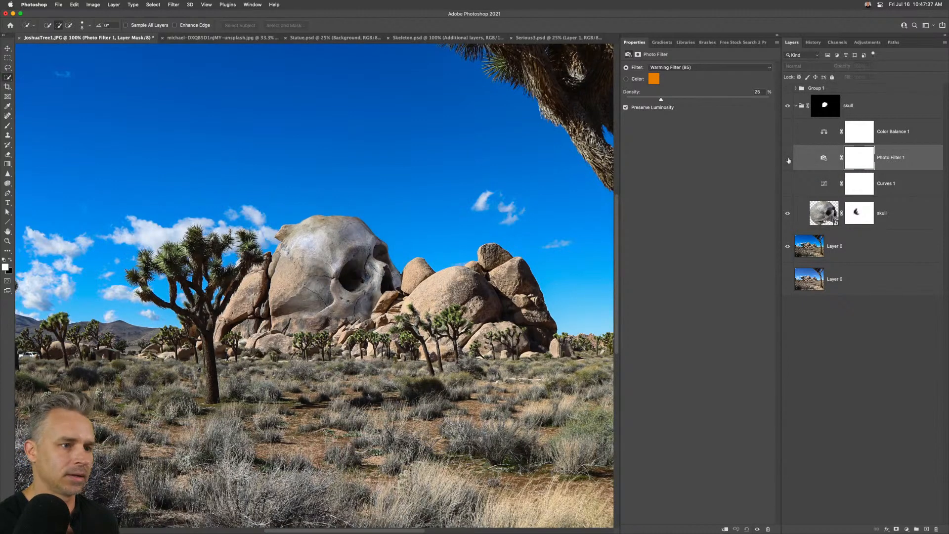
left_click(788, 159)
Move the Photo Filter below the Curves adjustment, directly above the skull layer, and clip it to the skull.
left_click_drag(823, 160, 826, 203)
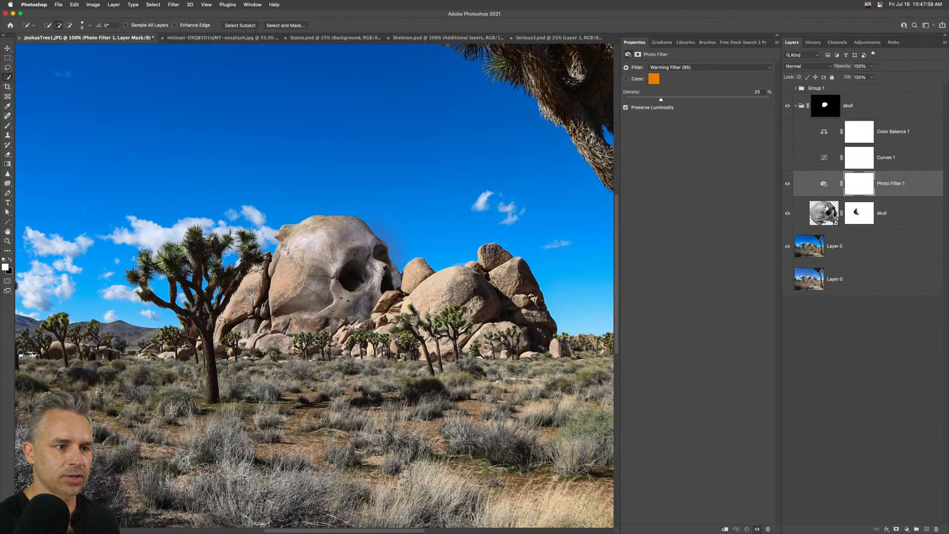
left_click(888, 194, "alt")
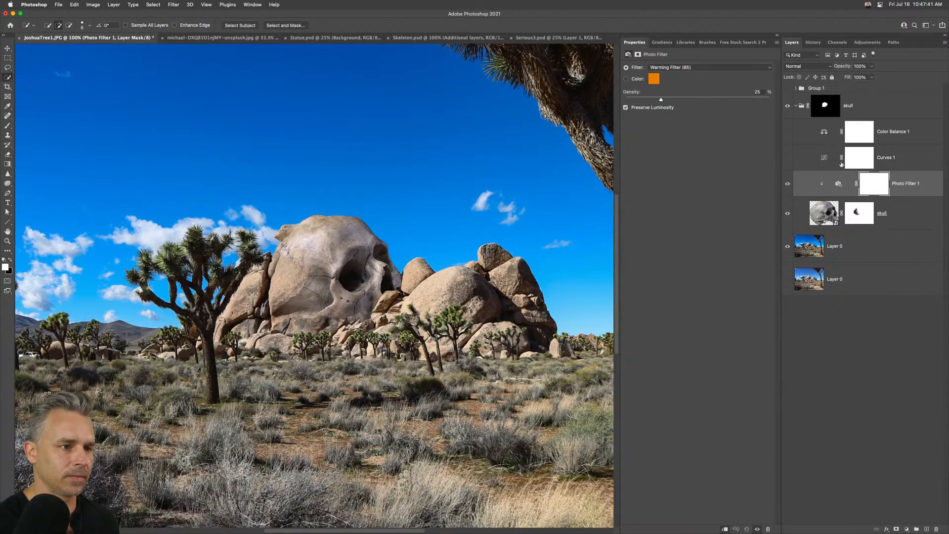
Clip the Curves and Color Balance adjustments to the skull, and set the Photo Filter's density to 47%.
left_click(870, 174, "alt")
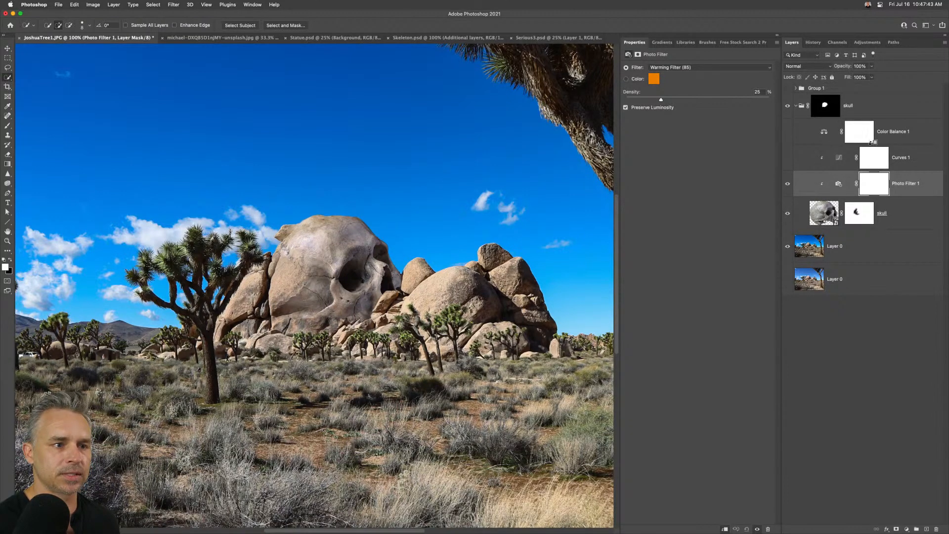
left_click(870, 146, "alt")
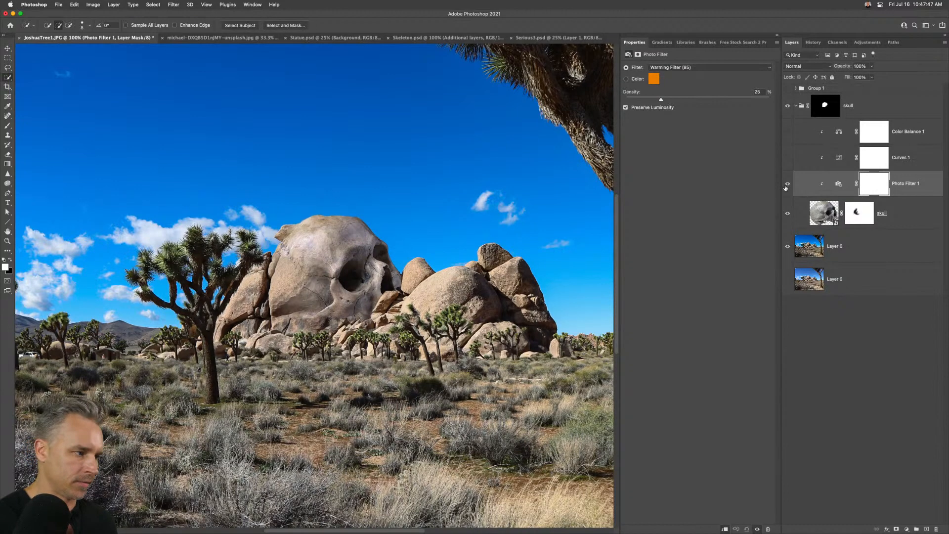
key("super+plus")
key("super+plus")
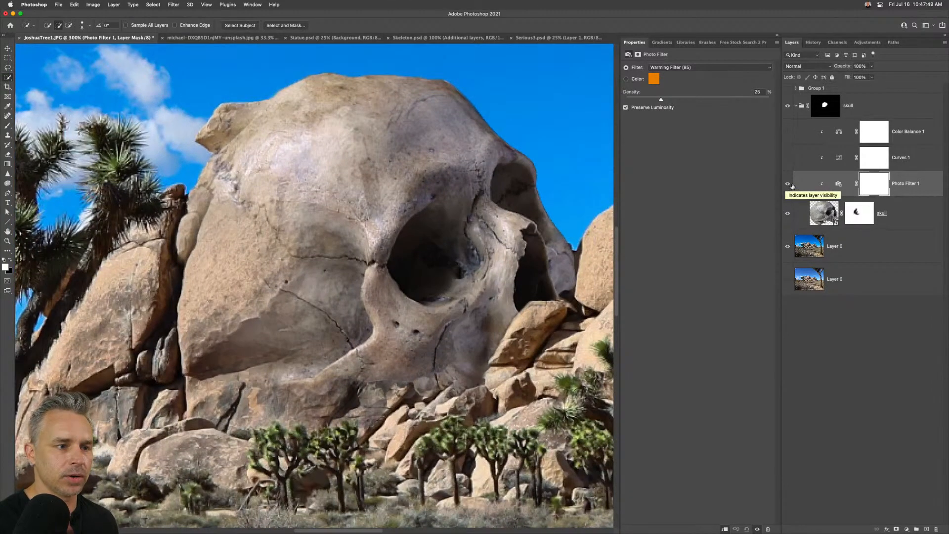
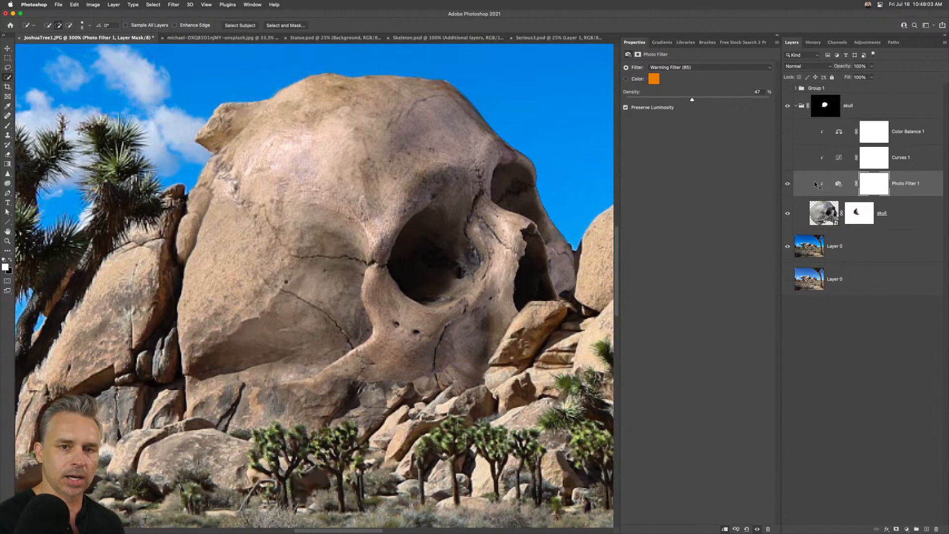
key("super+1")
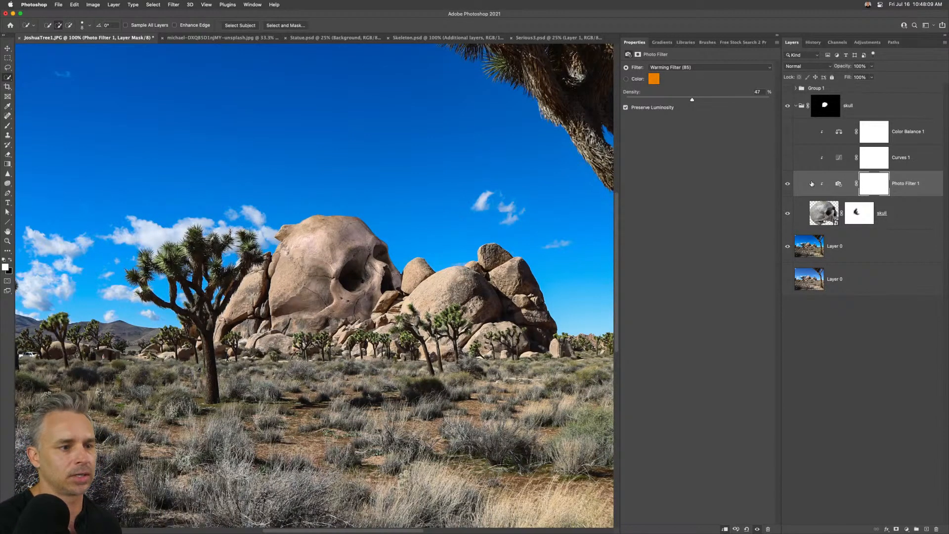
Hide the skull and lasso an area of about 245 × 219 px on the large rock face in the visible photo layer.
left_click(788, 212)
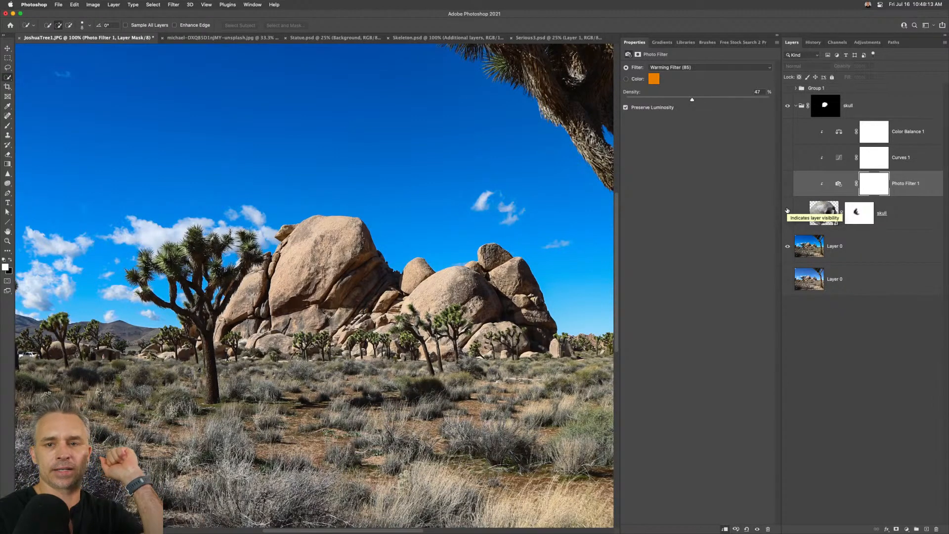
left_click(825, 241)
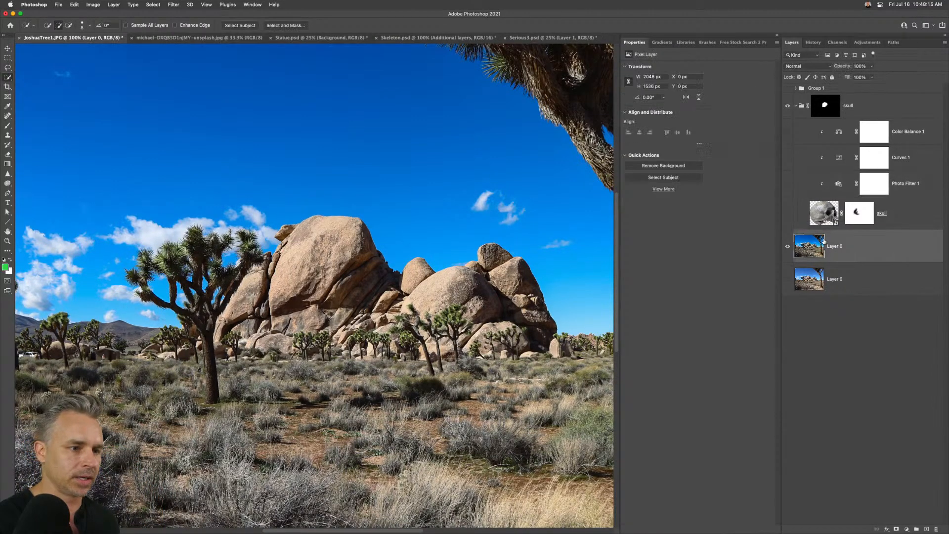
key("super+equal")
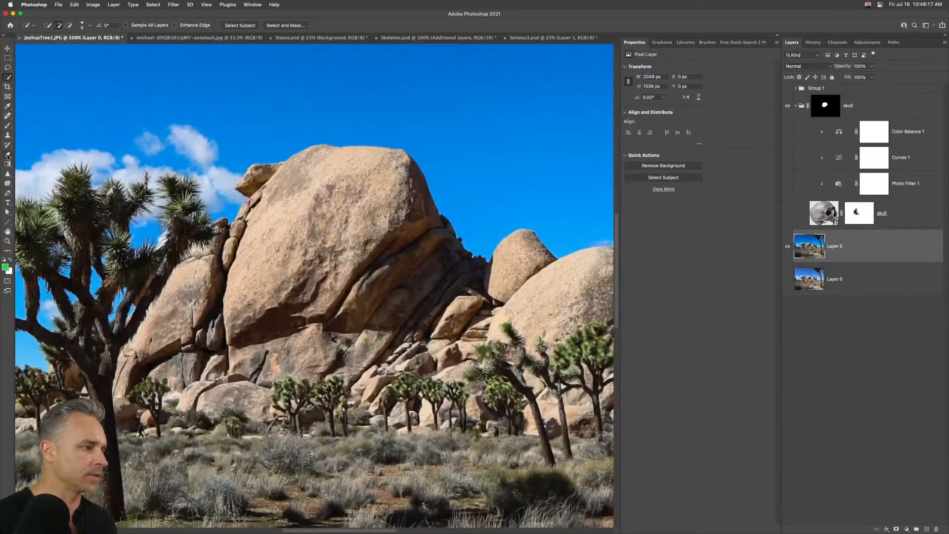
left_click(7, 67)
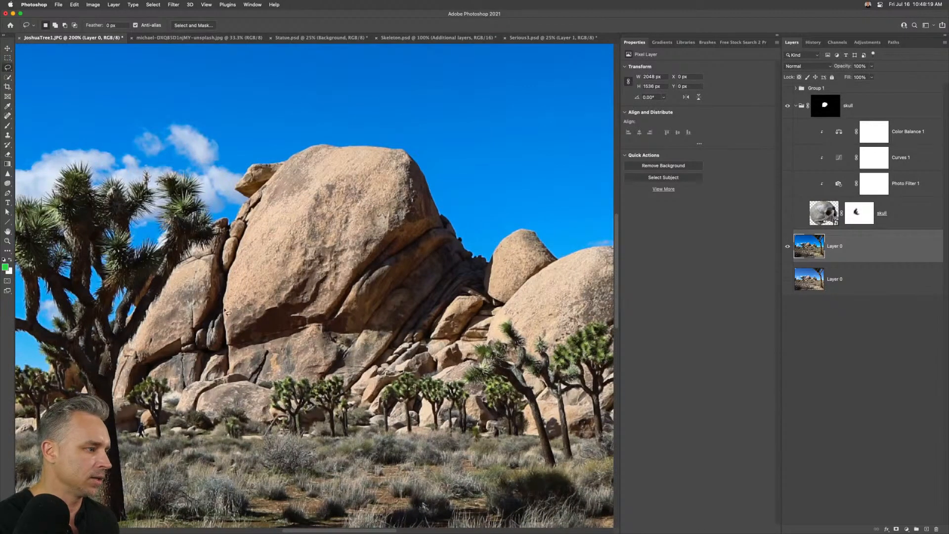
mouse_move(228, 314)
left_mouse_down()
mouse_move(269, 192)
mouse_move(326, 157)
mouse_move(387, 156)
mouse_move(401, 191)
mouse_move(393, 220)
mouse_move(337, 293)
mouse_move(320, 307)
mouse_move(228, 315)
left_mouse_up()
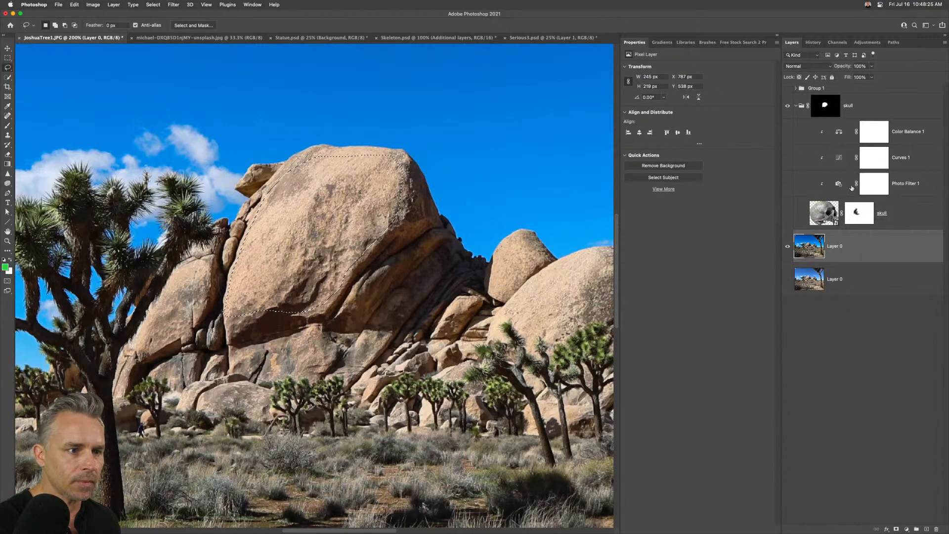
Show the skull again and paste the copied rock patch as a clipped layer directly above the skull layer.
left_click(874, 183)
left_click(787, 213)
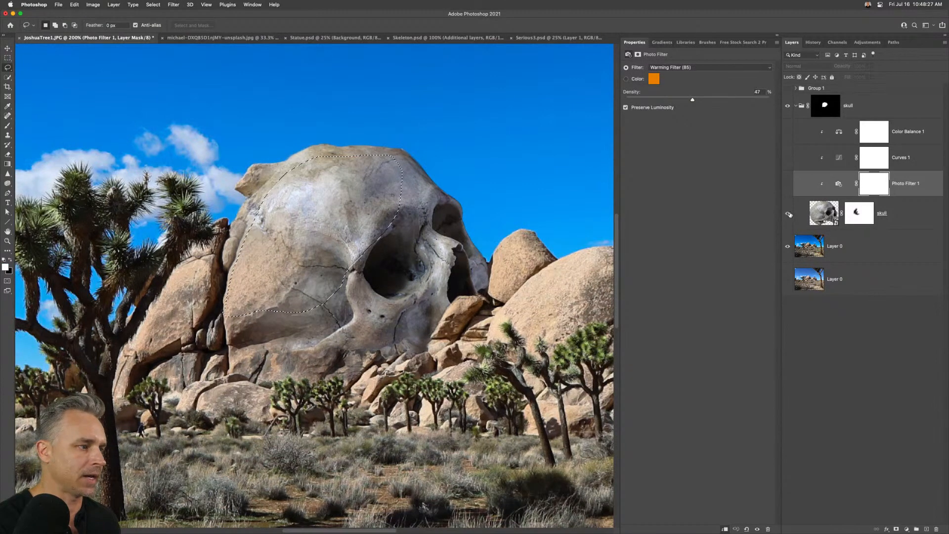
left_click(891, 214)
key("super+v")
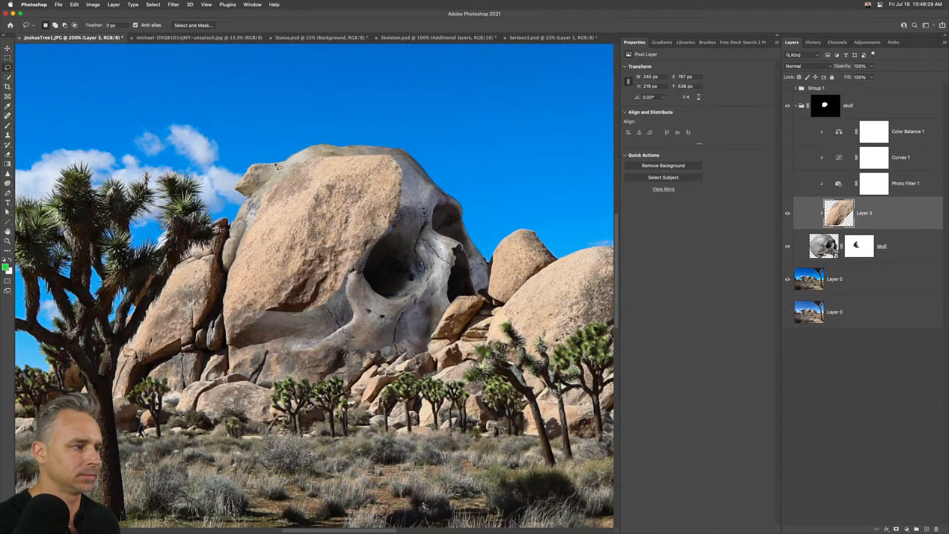
Enlarge the rock patch to about 234% so it covers the skull, and set its blend mode to Color.
key("super+t")
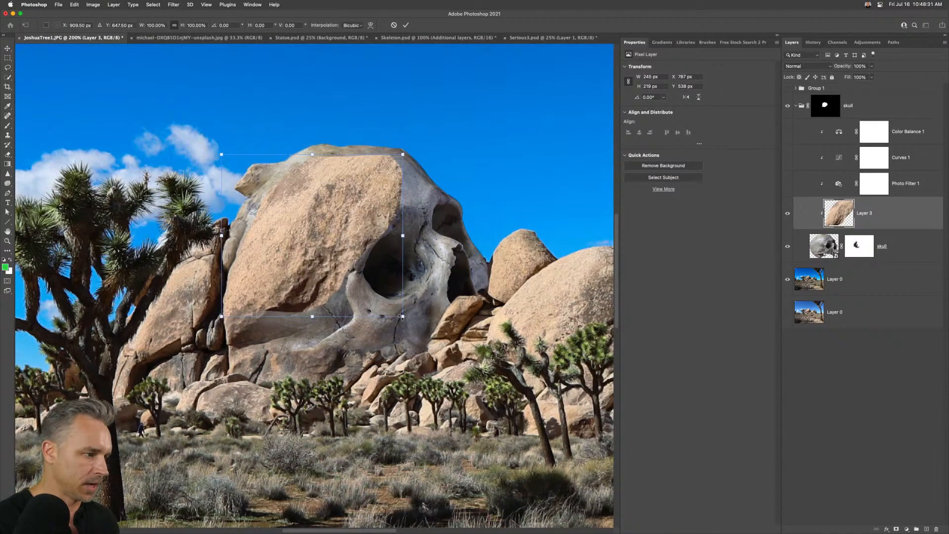
left_click_drag(401, 317, 523, 424)
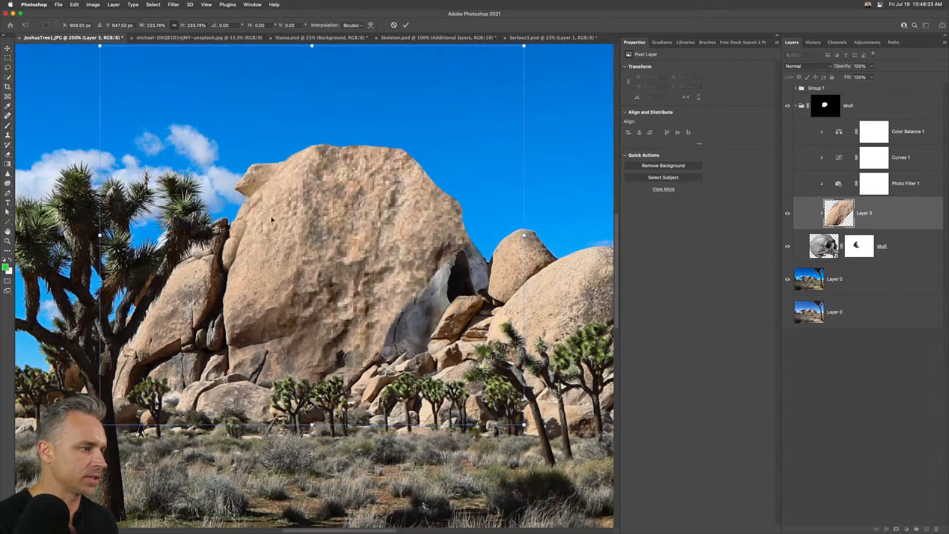
mouse_move(253, 184)
left_mouse_down()
mouse_move(310, 252)
mouse_move(293, 234)
left_mouse_up()
key("Return")
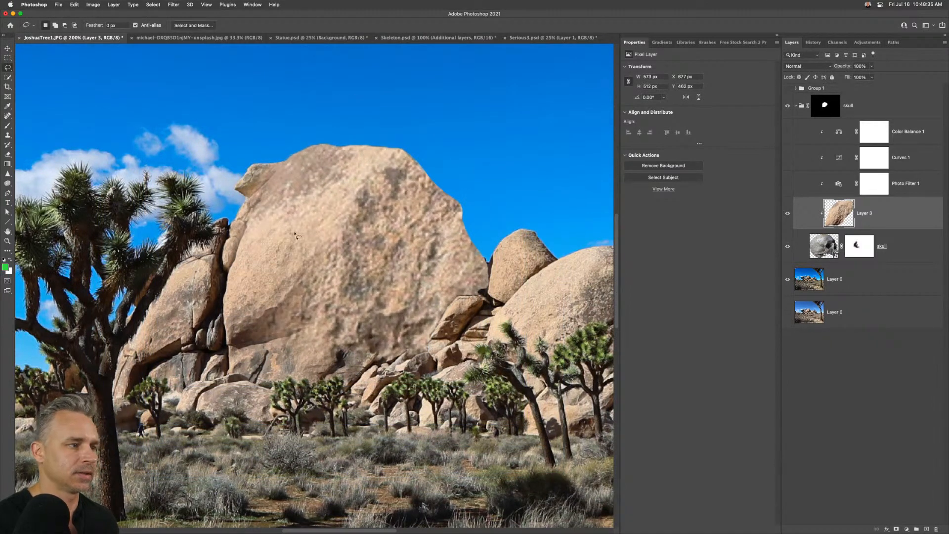
left_click(818, 66)
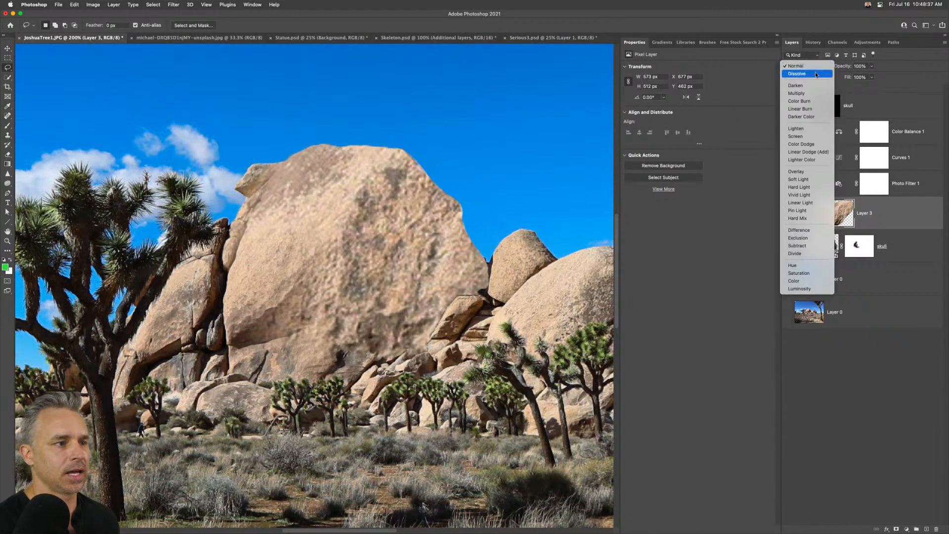
left_click(810, 281)
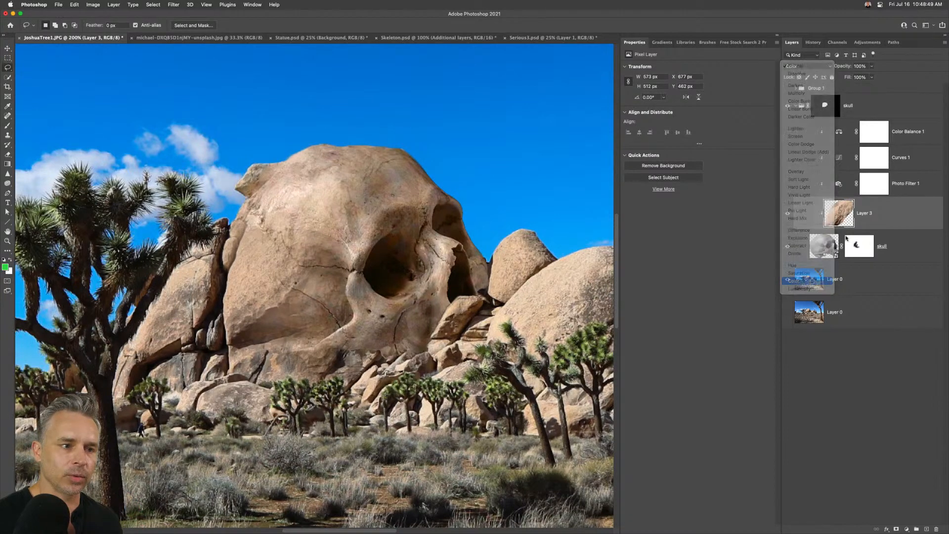
Compare the skull's color with the Photo Filter alone, without either correction, and with only the rock patch.
left_click(788, 213)
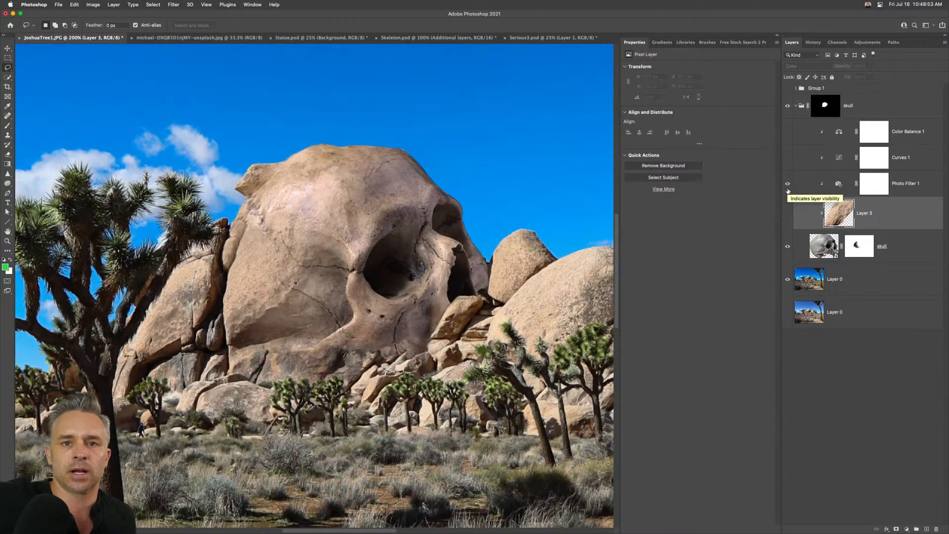
left_click(788, 183)
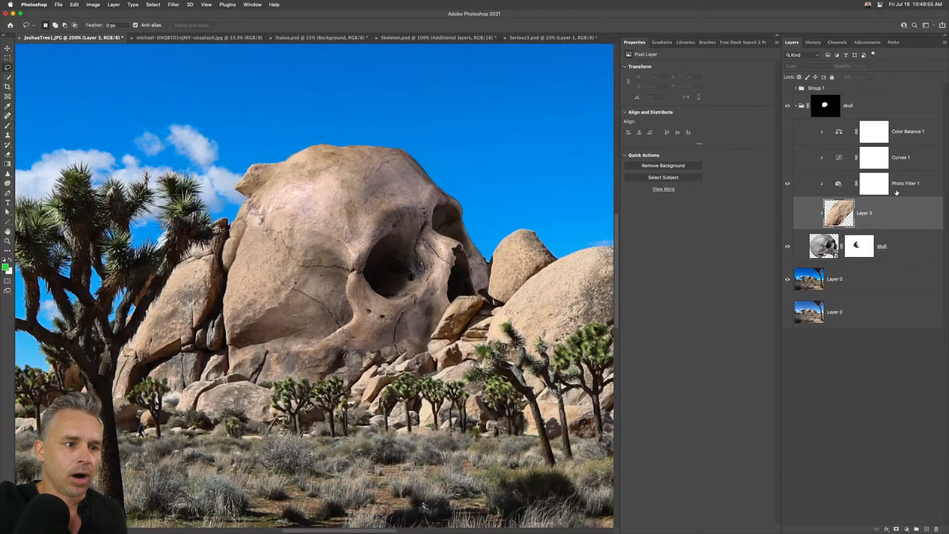
left_click(898, 191)
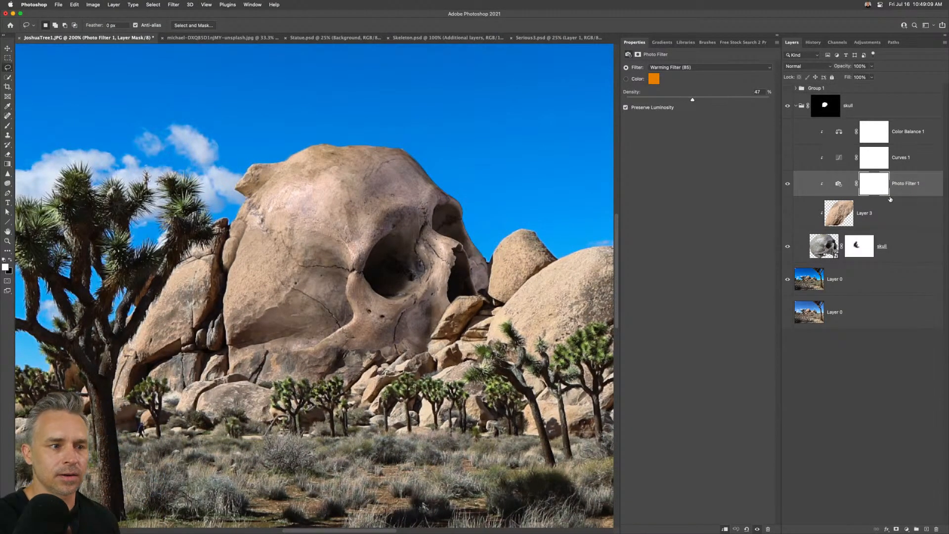
left_click(879, 216)
left_click(787, 188)
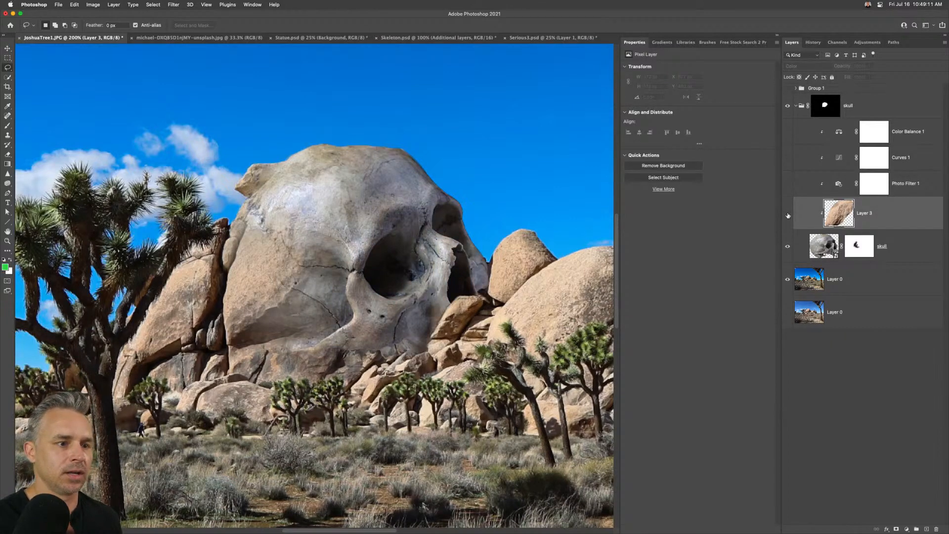
left_click(788, 215)
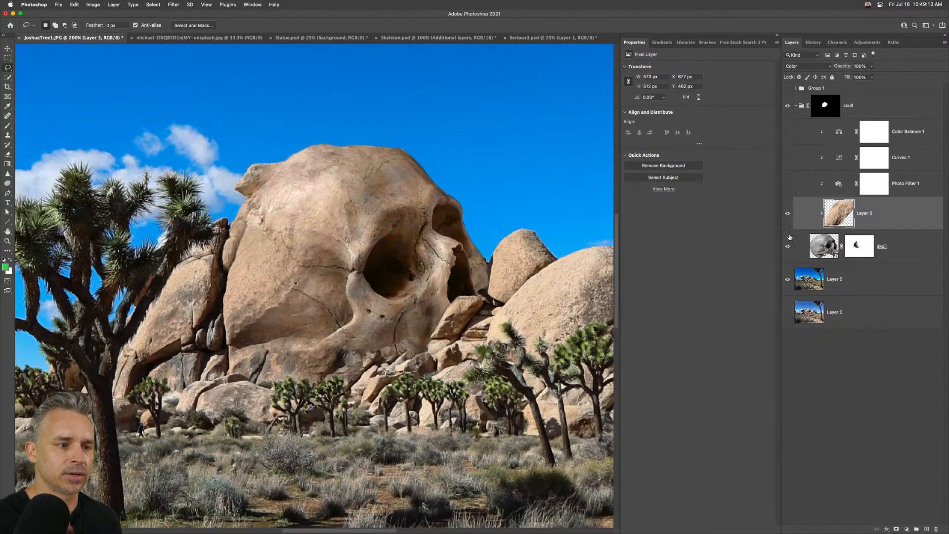
Try the rock patch in Normal blend mode, and set it back to Color.
left_click(819, 66)
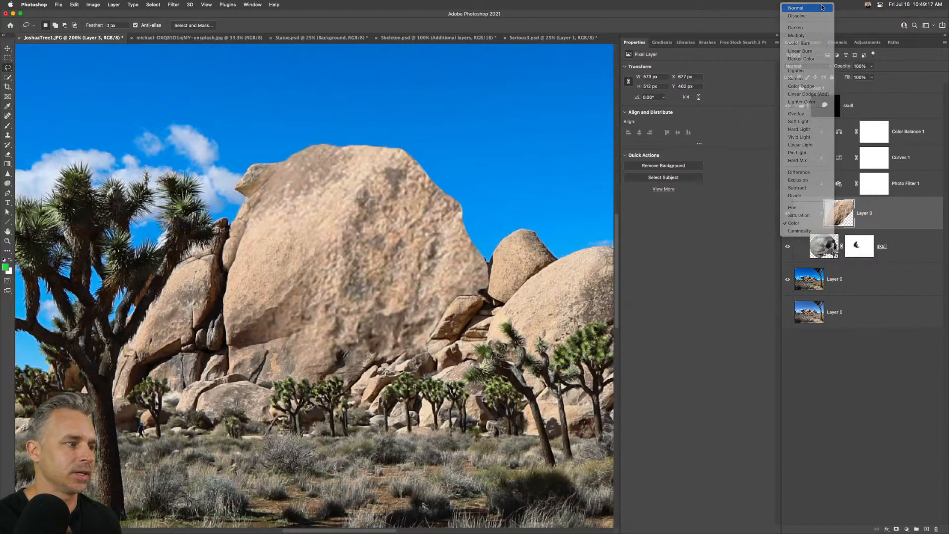
left_click(822, 8)
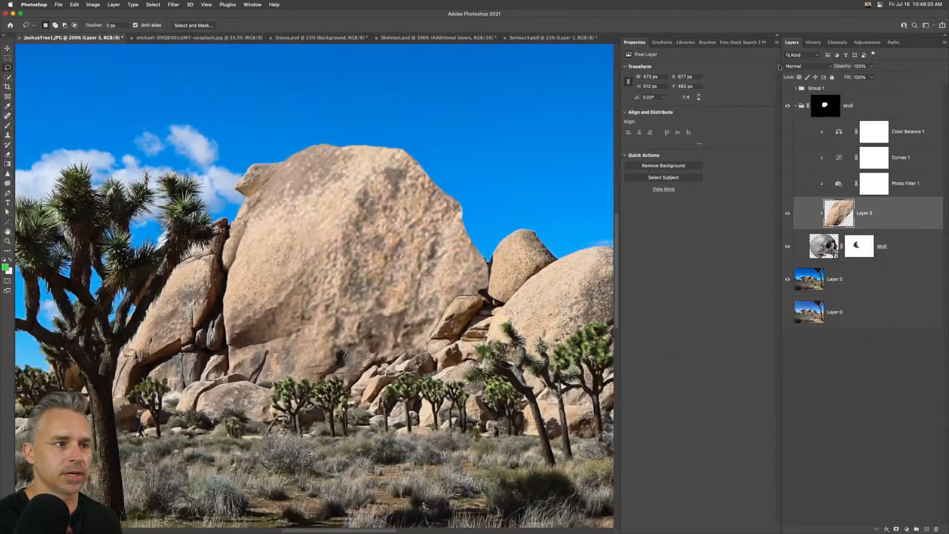
left_click(804, 66)
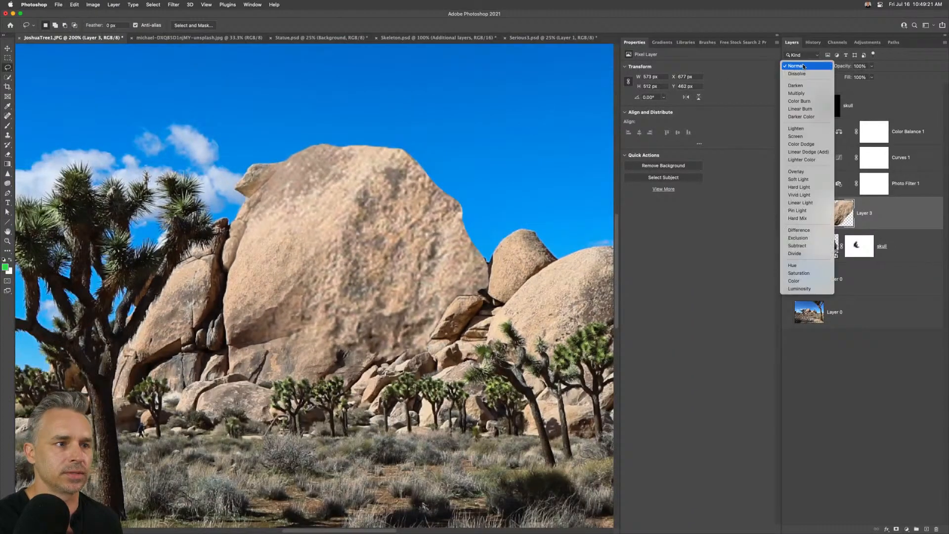
left_click(800, 284)
Toggle the rock patch's visibility to compare the skull's color with and without it, and check the whole image.
left_click(788, 215)
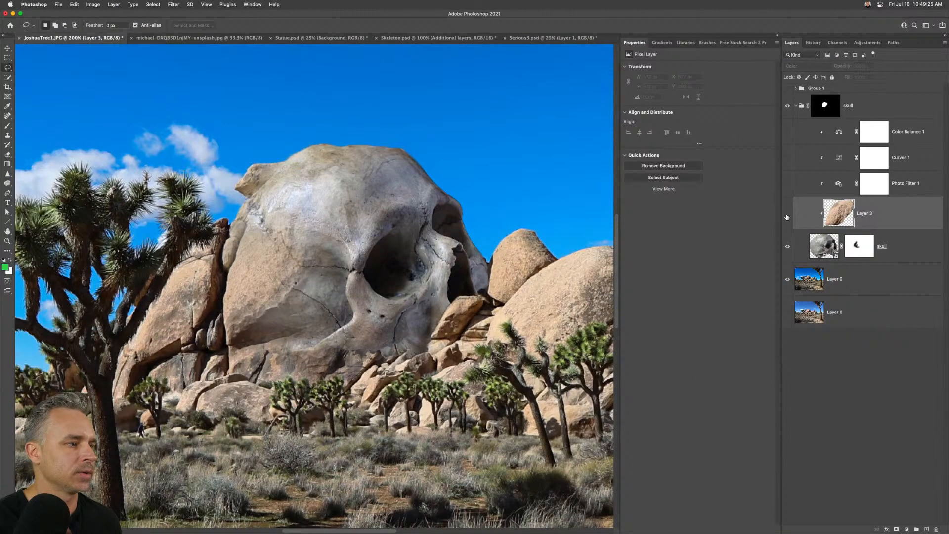
left_click(787, 215)
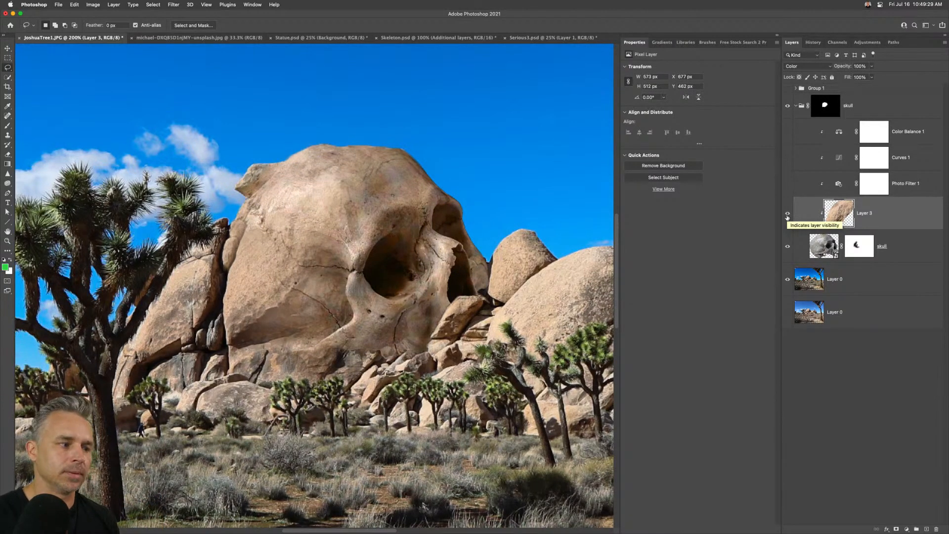
key("super+minus")
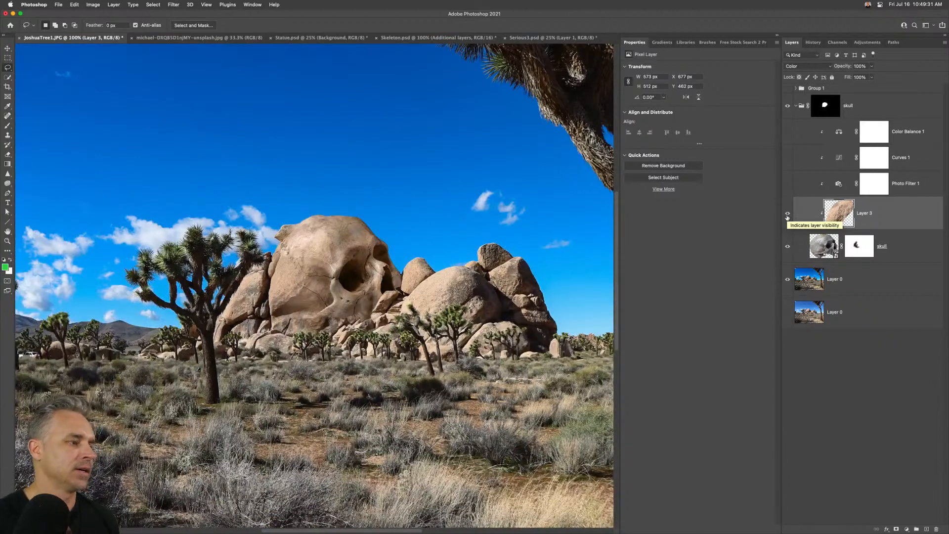
key("super+minus")
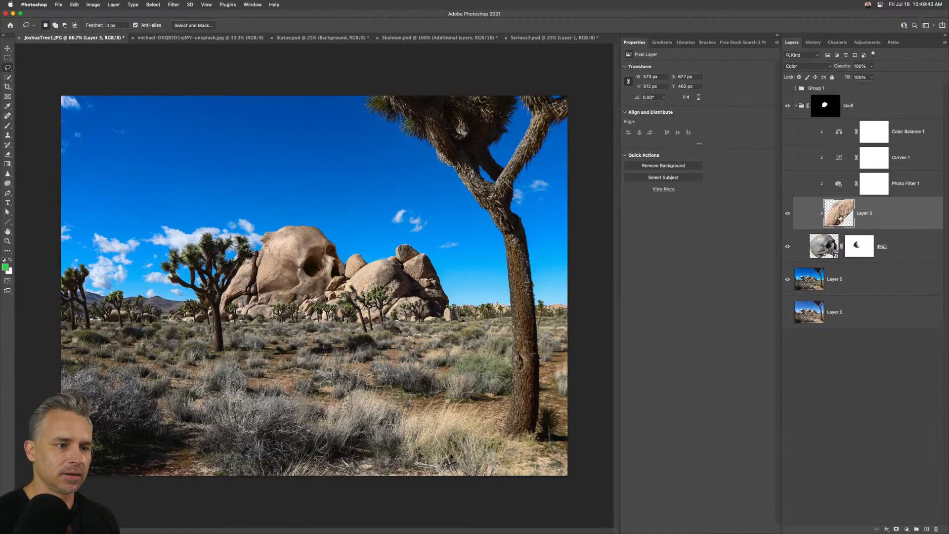
Apply Levels to the skull layer with the black input level set to 24.
left_click(822, 247)
key("super+l")
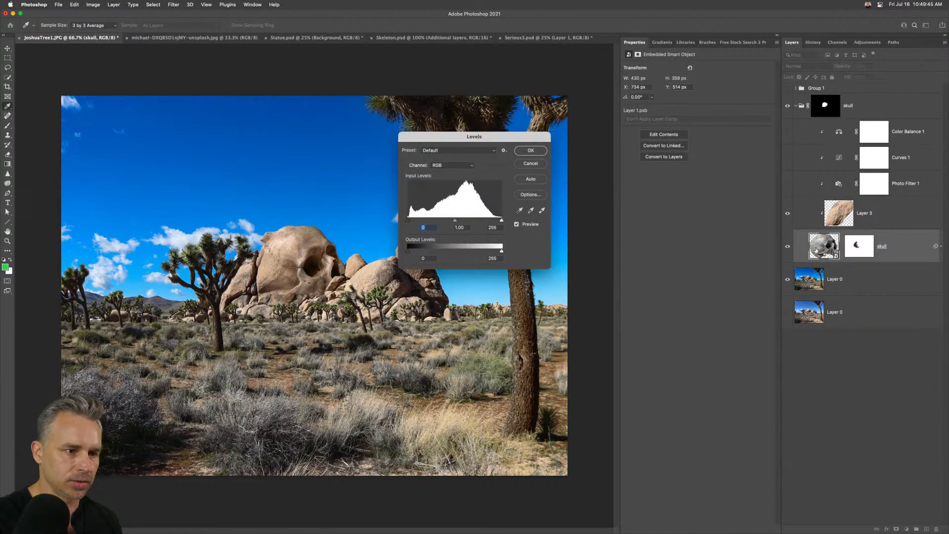
left_click_drag(406, 220, 417, 223)
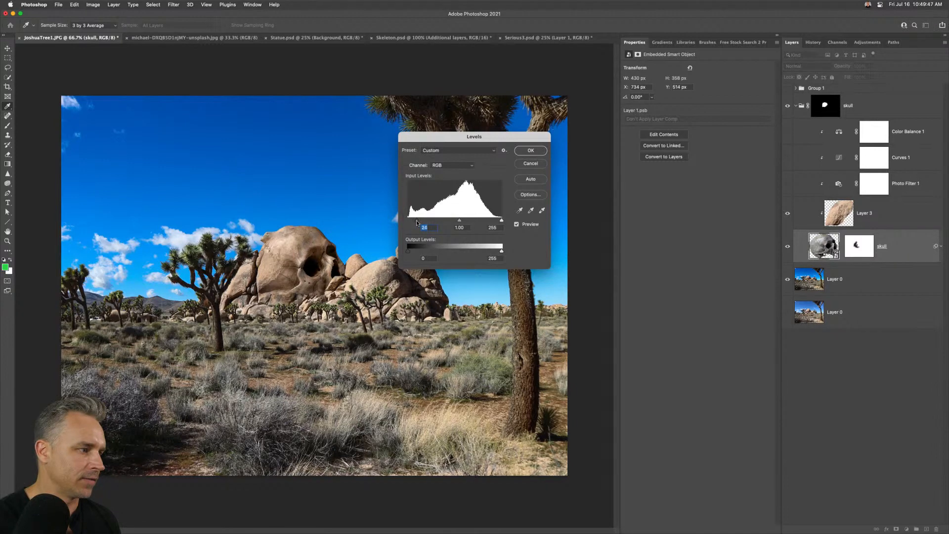
left_click_drag(500, 221, 500, 224)
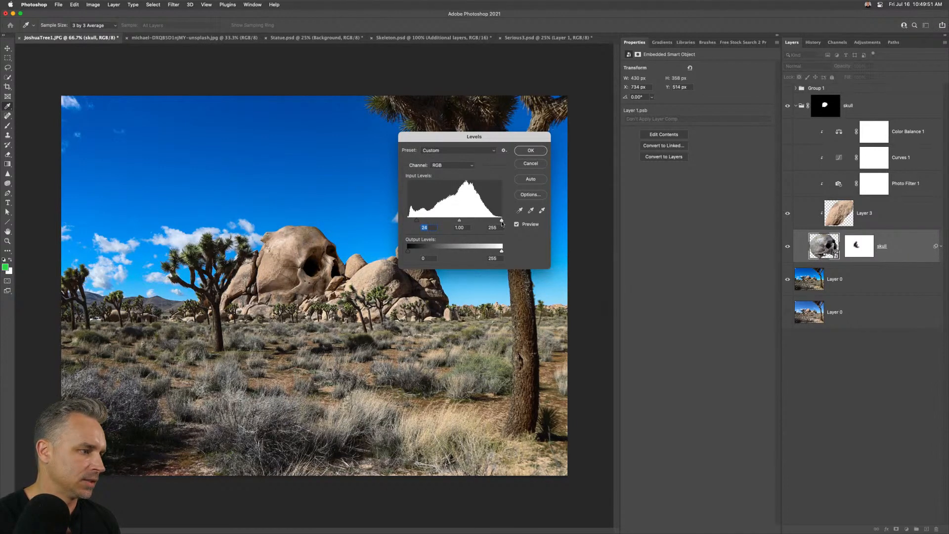
key("Return")
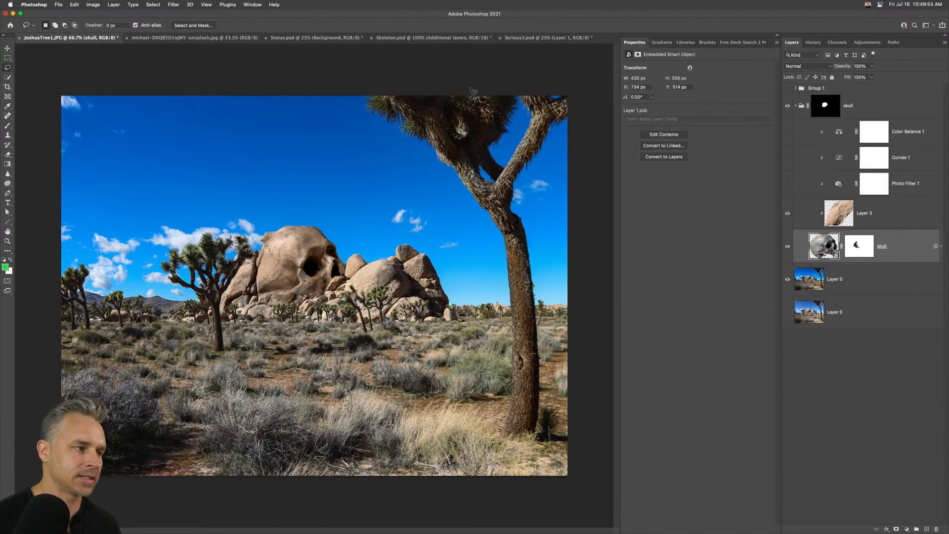
Save the composite to the Desktop in Photoshop format as JoshuaTree.psd.
key("super+shift+s")
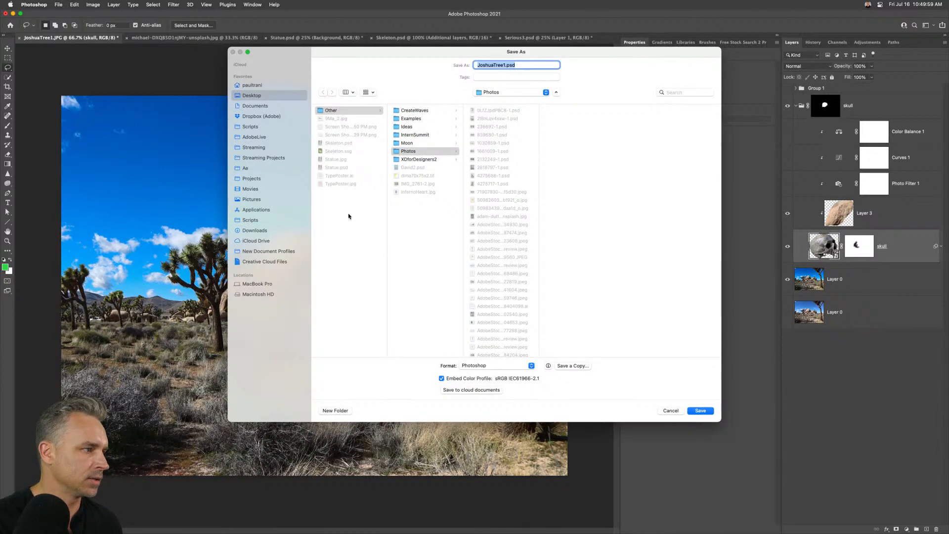
left_click(251, 96)
left_click(500, 64)
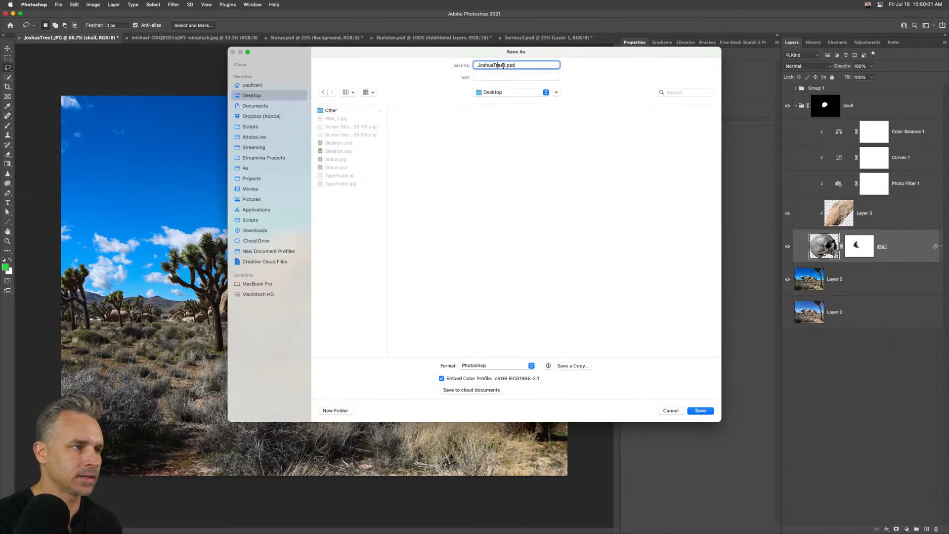
key("BackSpace")
key("Return")
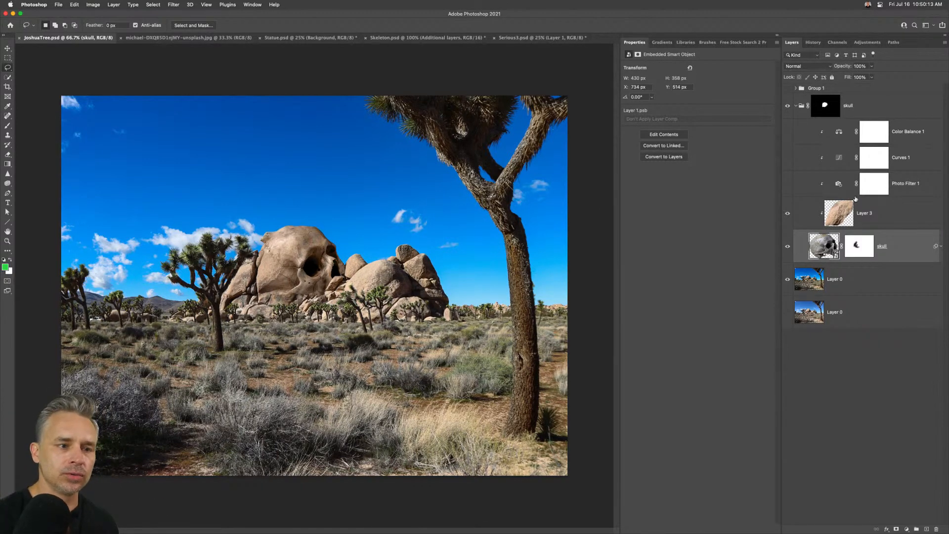
Review the blend modes available for the rock patch layer and keep it set to Color.
left_click(861, 216)
left_click(808, 67)
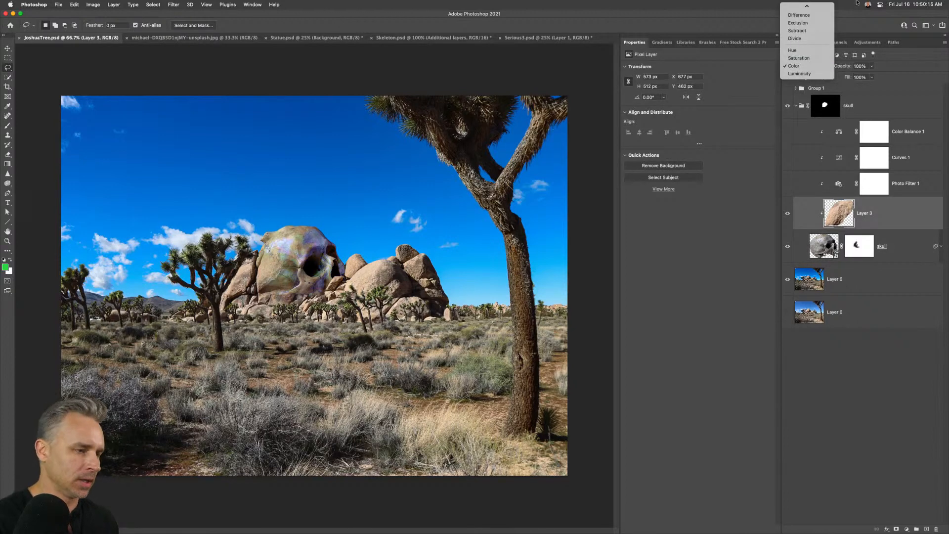
mouse_move(809, 5)
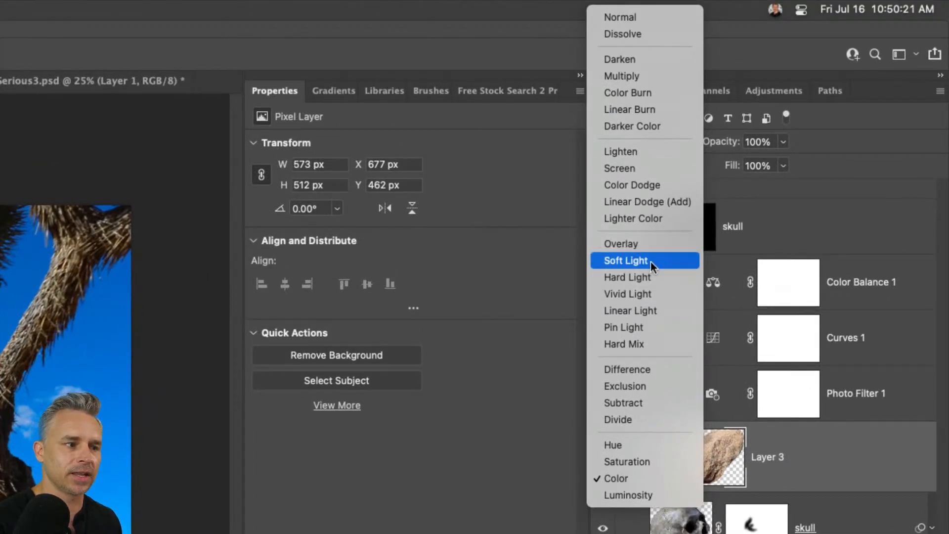
left_click(657, 480)
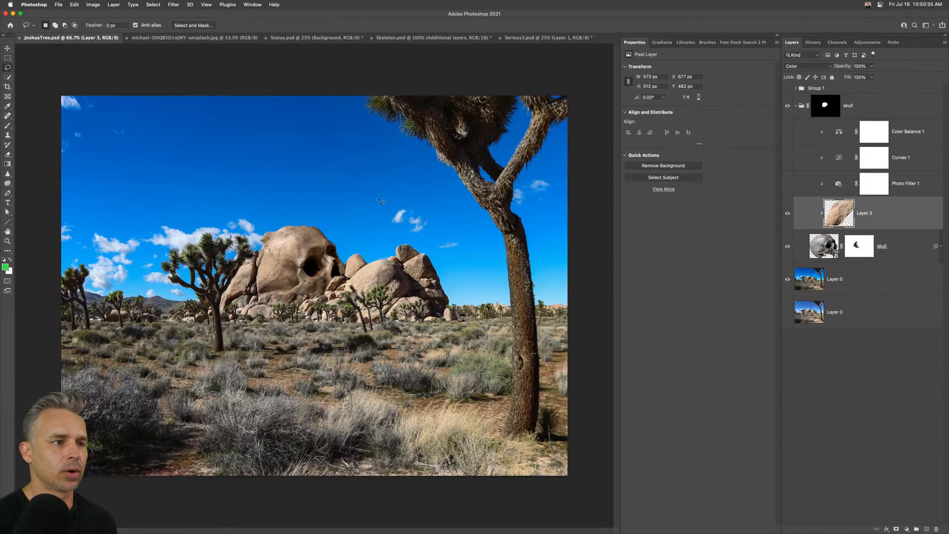
Place the reclining skeleton from the Nature library's Bones and Skulls group above the skull group.
left_click(682, 43)
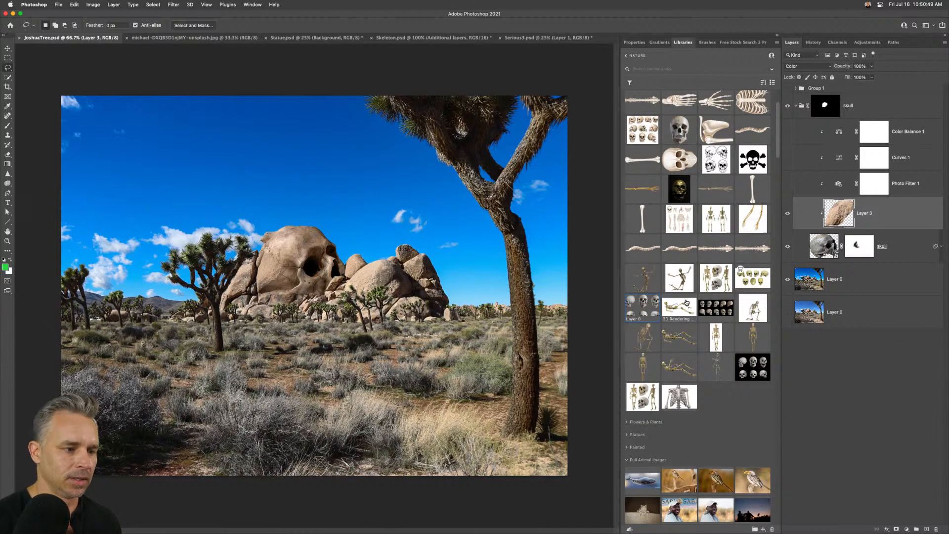
scroll(713, 366, "up", 2)
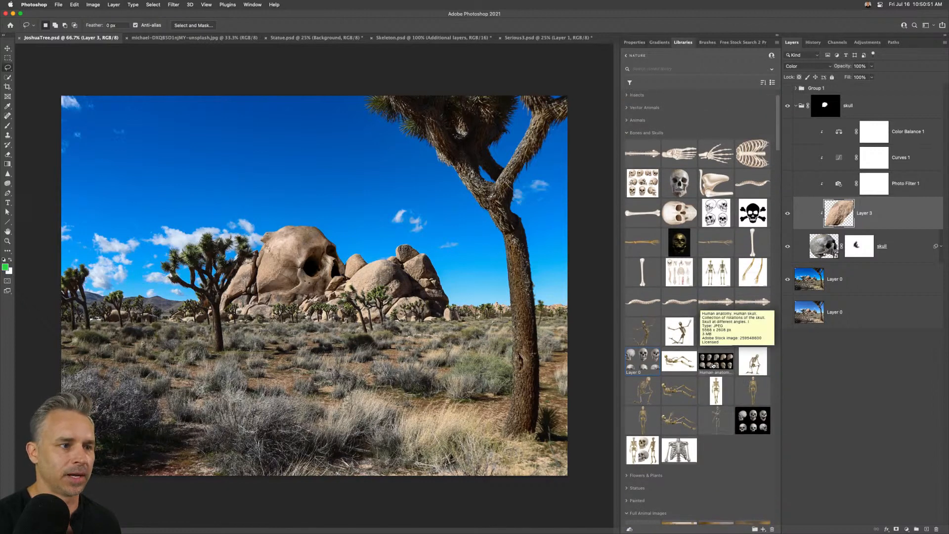
scroll(714, 366, "down", 2)
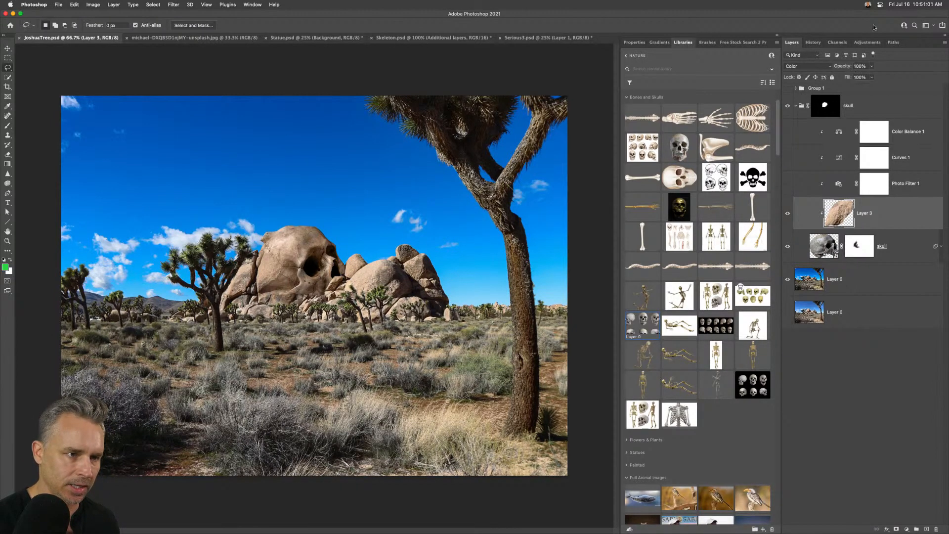
left_click(853, 107)
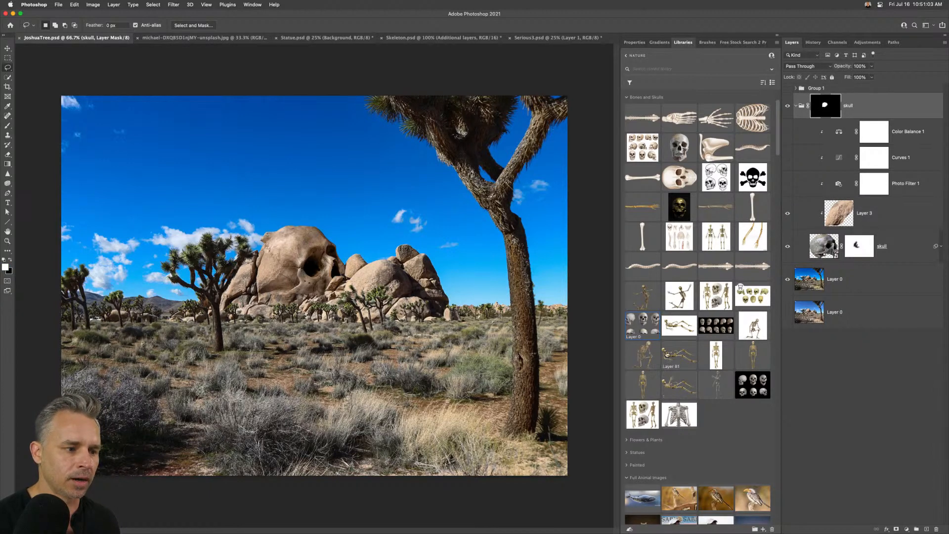
left_click_drag(518, 330, 518, 331)
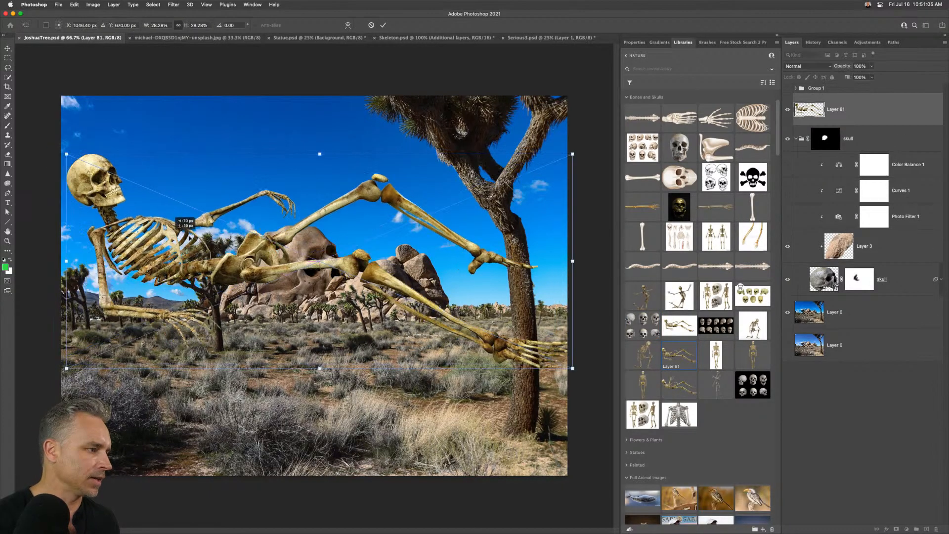
Enlarge the placed skeleton, trying it against the rock skull for scale, and commit it with its legs running off the canvas.
left_click_drag(205, 241, 432, 287)
left_click_drag(308, 179, 3, 31)
left_click_drag(99, 189, 317, 355)
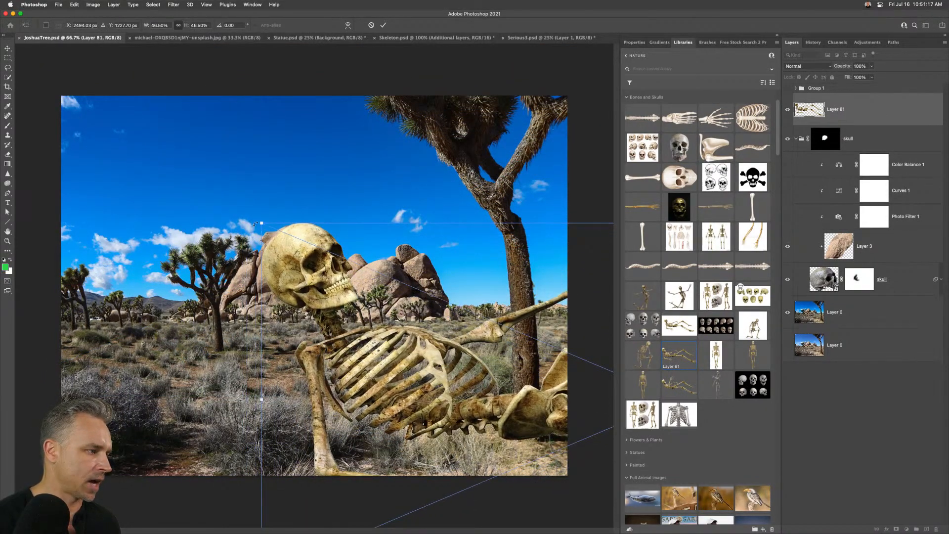
left_click_drag(261, 222, 241, 214)
left_click_drag(304, 312, 280, 250)
key("Return")
Duplicate the skeleton layer, hide the original as a backup, and rasterize the upper copy.
key("l")
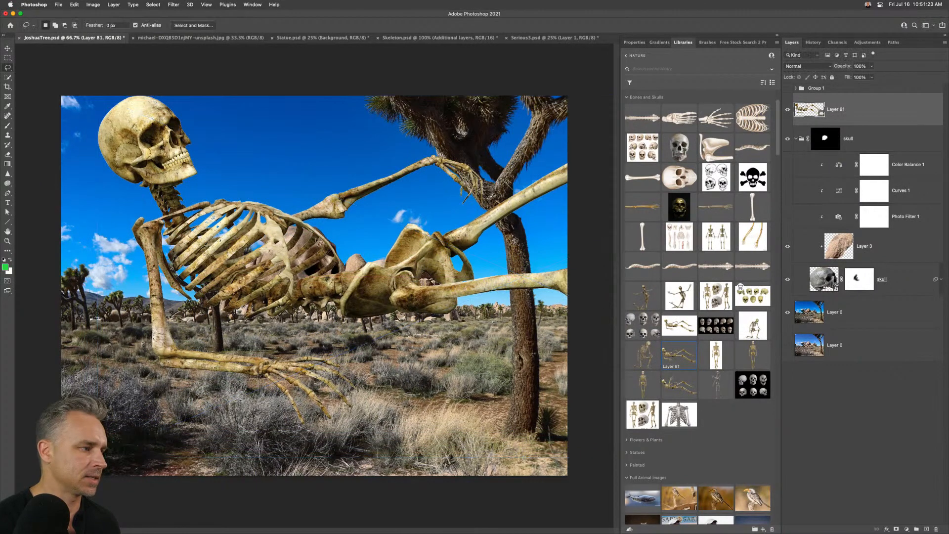
key("super+j")
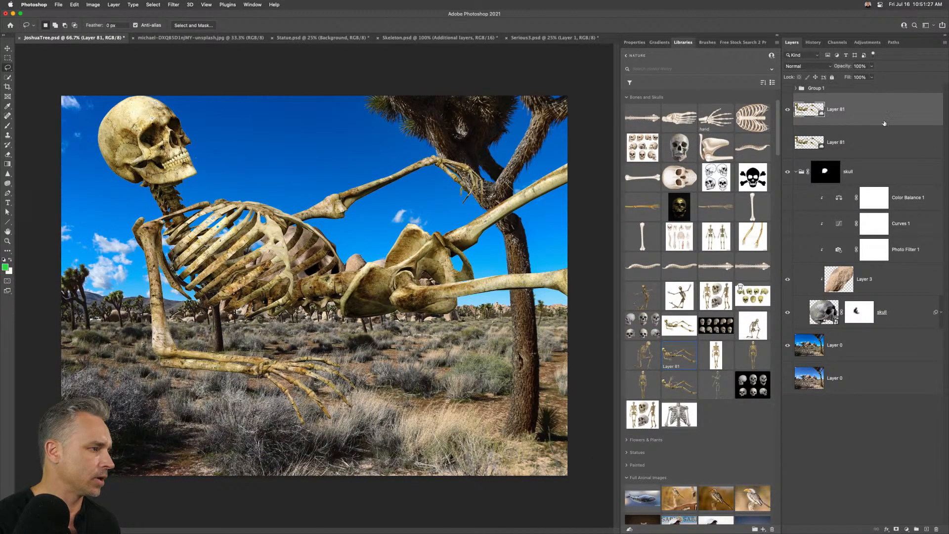
right_click(874, 115)
left_click(872, 288)
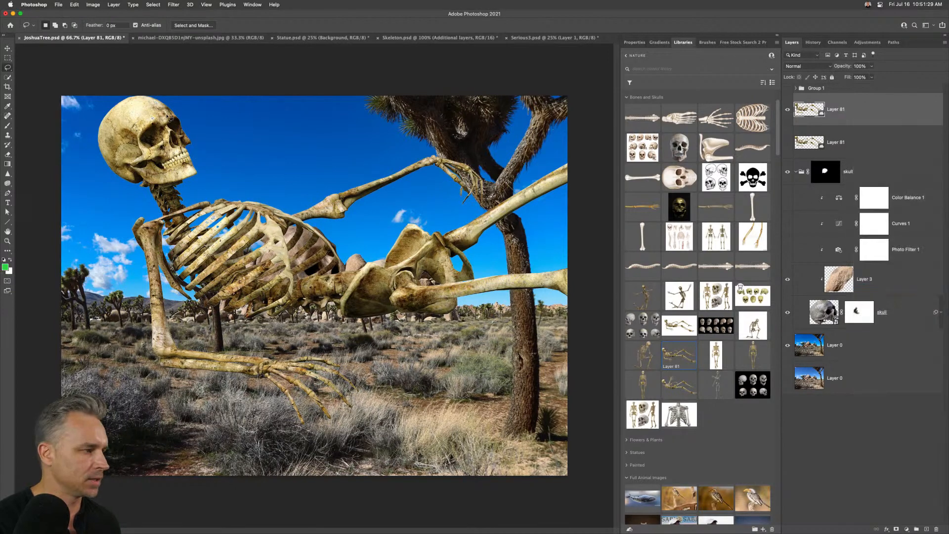
Lasso the skull and neck on the rasterized skeleton copy and delete them.
mouse_move(90, 213)
left_mouse_down()
mouse_move(154, 221)
mouse_move(221, 196)
mouse_move(219, 161)
mouse_move(83, 51)
mouse_move(71, 166)
mouse_move(91, 208)
left_mouse_up()
key("Delete")
key("super+d")
Shift the headless skeleton to bring its legs into view, and cut the leg bones onto their own layer.
left_click(7, 48)
left_click_drag(90, 115, 92, 134)
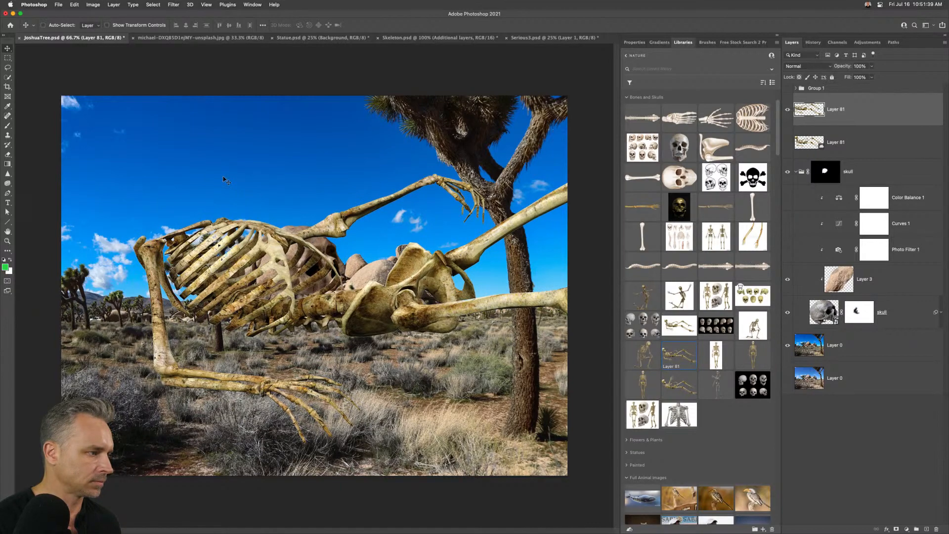
left_click_drag(308, 223, 150, 242)
left_click(8, 67)
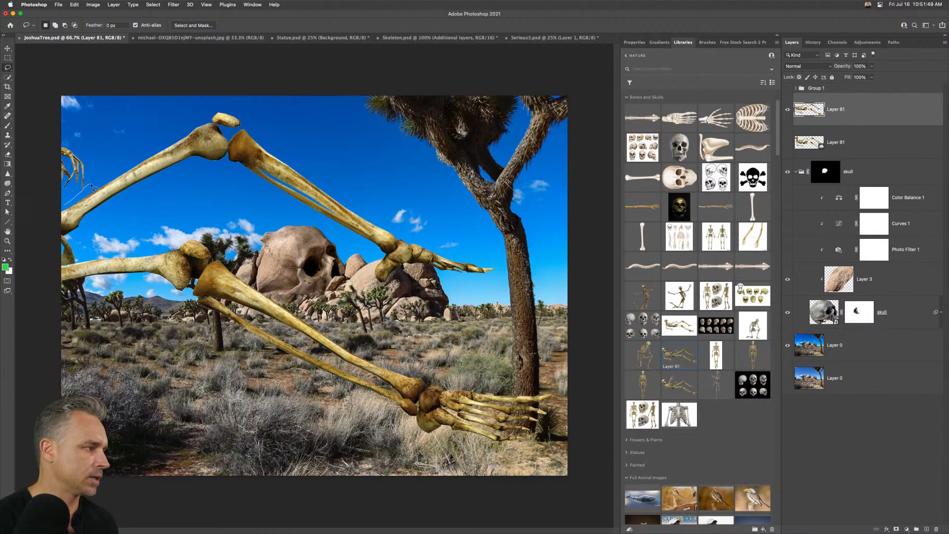
mouse_move(93, 187)
left_mouse_down()
mouse_move(159, 130)
mouse_move(541, 198)
mouse_move(567, 464)
mouse_move(123, 328)
mouse_move(89, 278)
mouse_move(61, 207)
left_mouse_up()
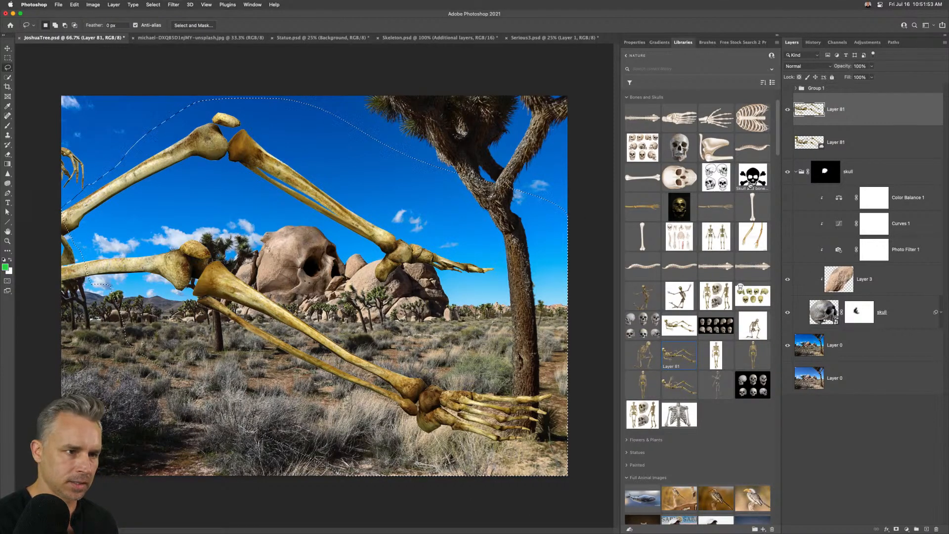
key("ctrl+j")
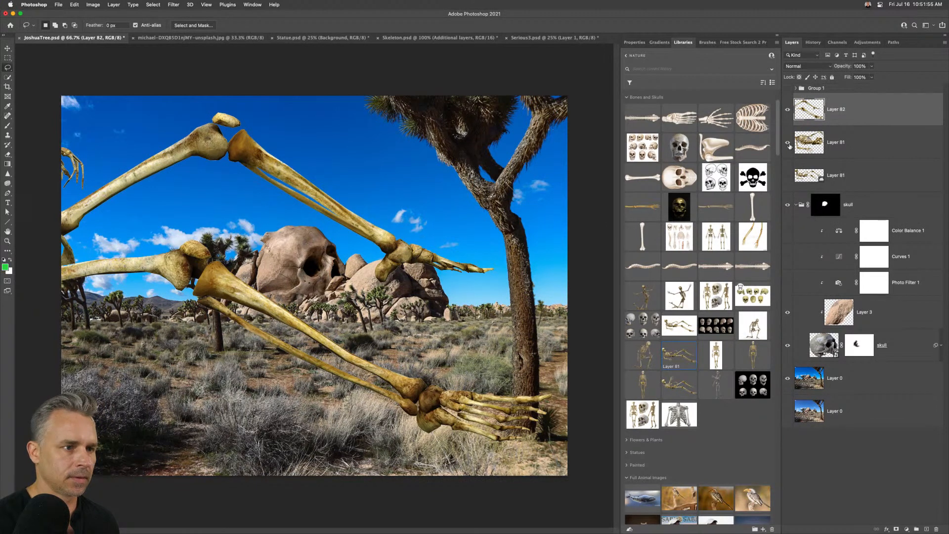
Check the separated bones, hide the leg layer, and move the torso so the rib cage lies in the desert below the rock skull.
left_click(788, 143)
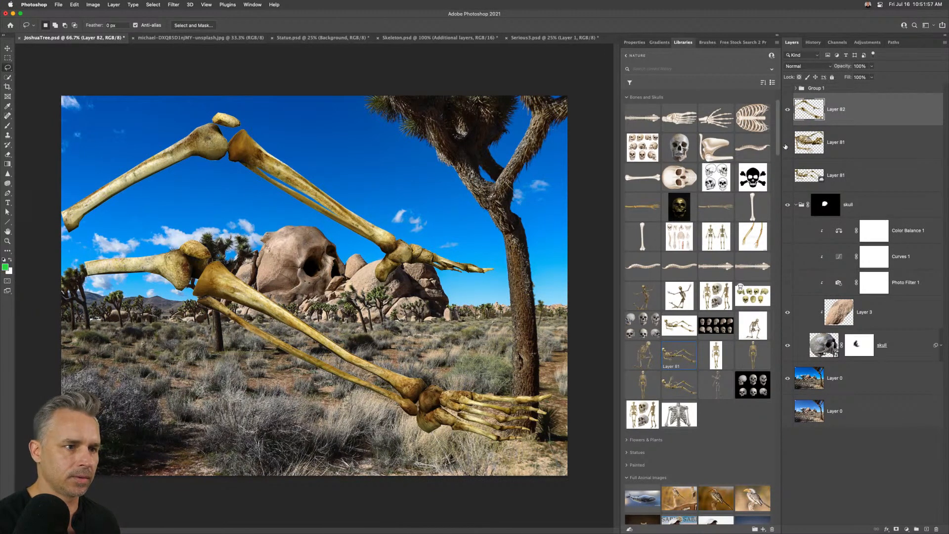
left_click(788, 143)
left_click(788, 109)
left_click(836, 143)
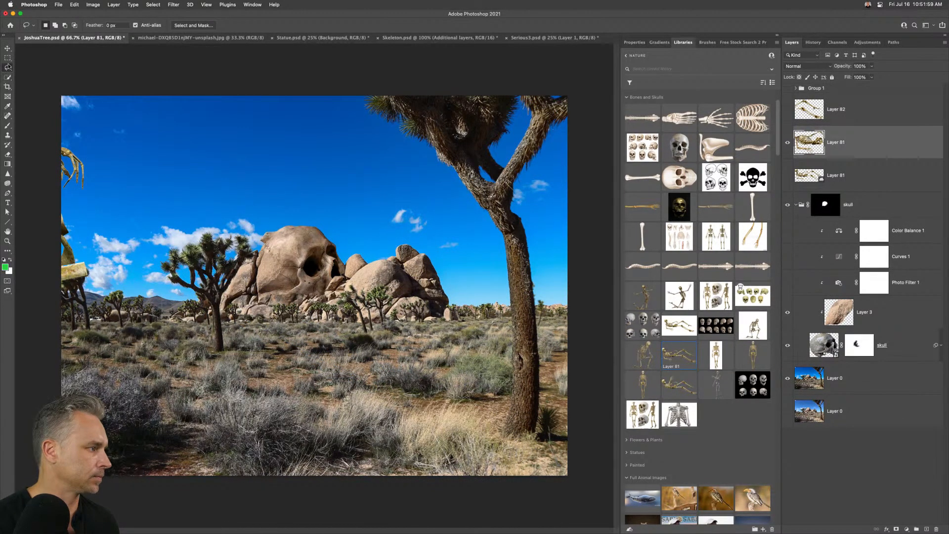
left_click(8, 49)
left_click_drag(72, 268, 474, 330)
left_click_drag(343, 289, 313, 347)
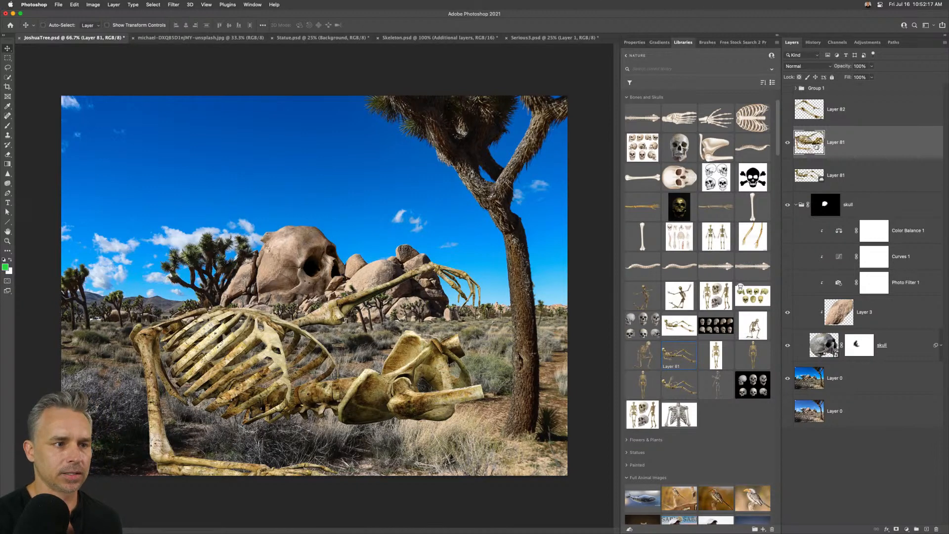
Cut the outstretched arm from the torso with the Lasso tool and paste it onto its own layer.
key("l")
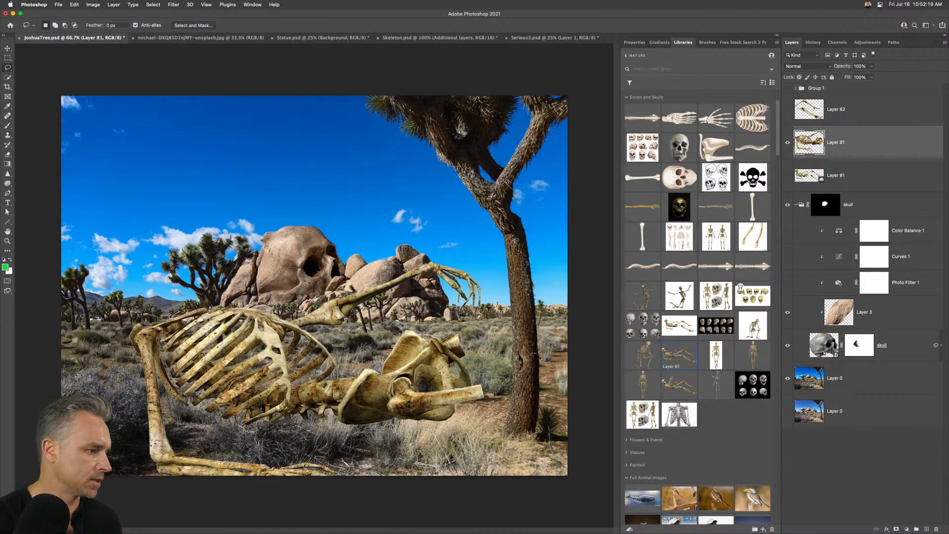
mouse_move(365, 346)
left_mouse_down()
mouse_move(305, 326)
mouse_move(296, 296)
mouse_move(401, 227)
mouse_move(507, 261)
mouse_move(497, 341)
mouse_move(444, 326)
mouse_move(351, 344)
mouse_move(287, 321)
mouse_move(321, 261)
mouse_move(418, 247)
left_mouse_up()
key("Delete")
key("super+d")
key("super+shift+v")
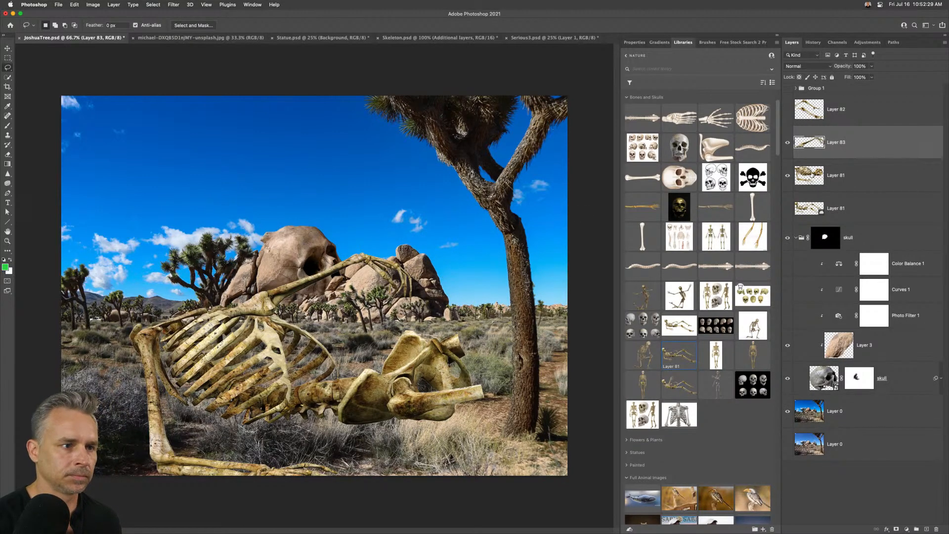
Hide the torso layer so only the arm remains, and collapse the skull group.
left_click(786, 176)
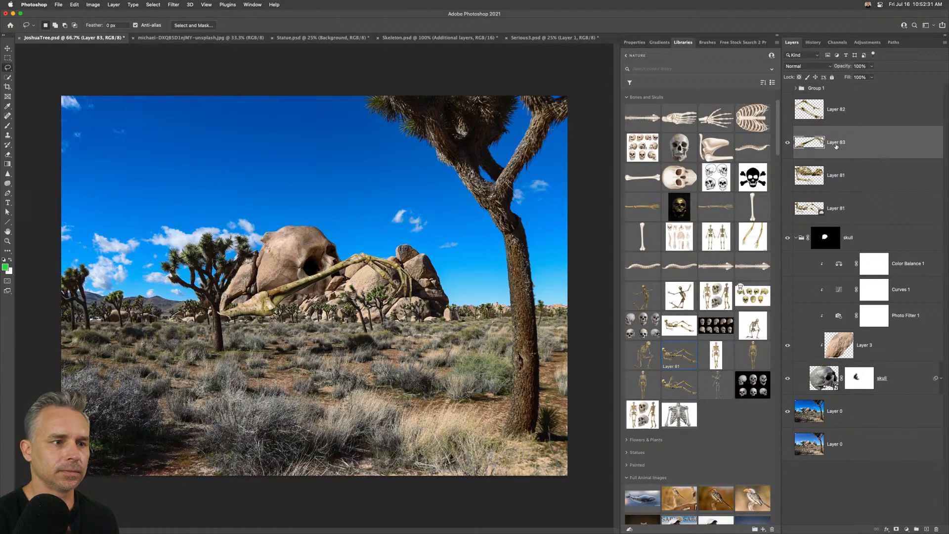
left_click(801, 410)
left_click(794, 240)
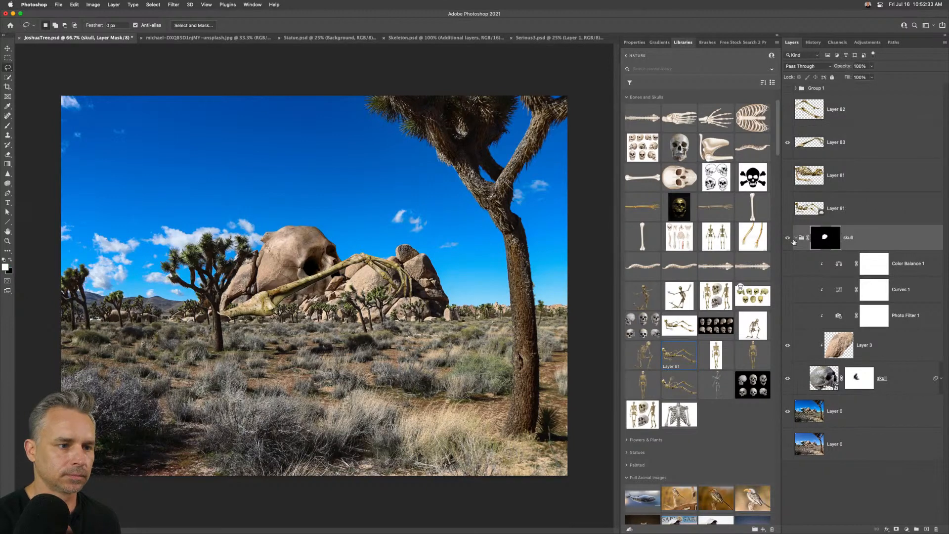
left_click(797, 241)
Move the leg layer and both Layer 81 skeleton layers into Group 1, and check the group's contents.
left_click(835, 208)
left_click(850, 174, "shift")
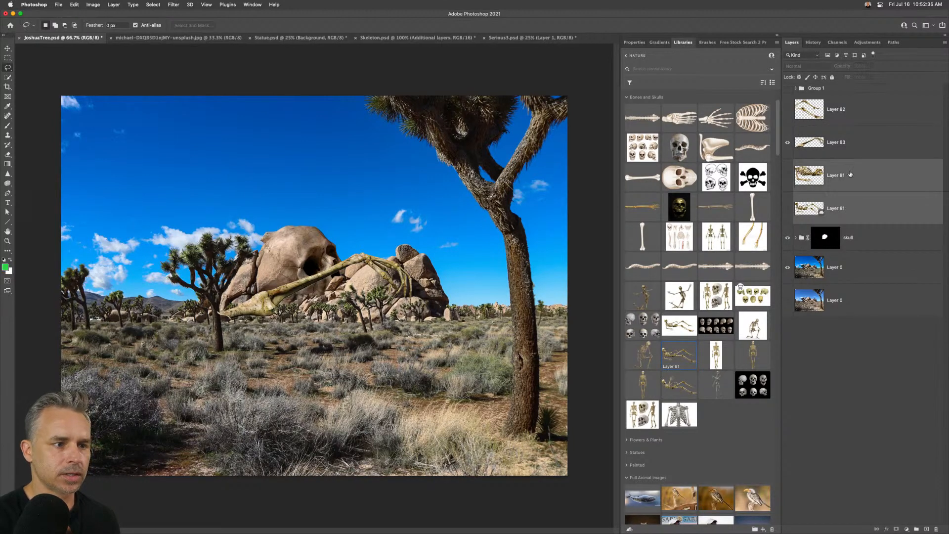
left_click(850, 117, "super")
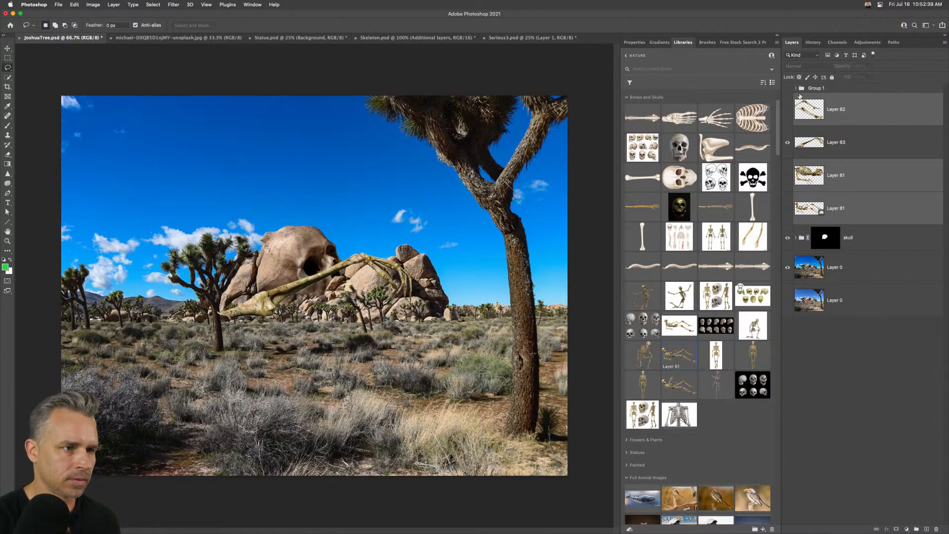
left_click_drag(801, 95, 800, 91)
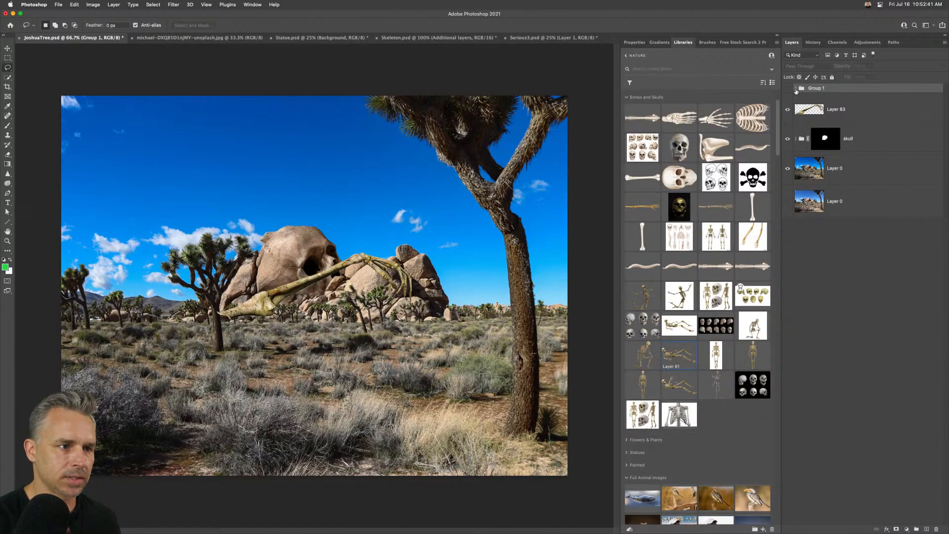
left_click(796, 89)
left_click(796, 89)
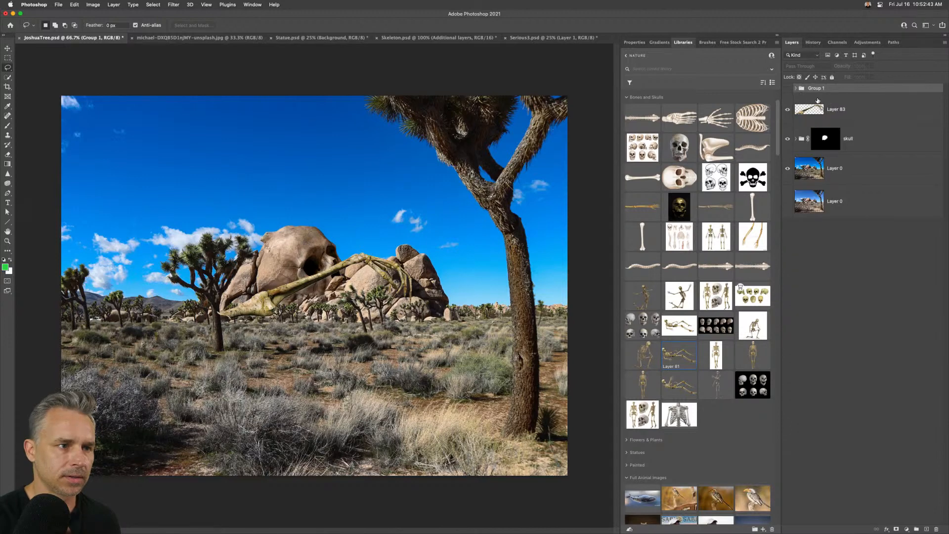
Compare the two Layer 0 photos and replace the bottom one with a duplicate of the edited photo.
left_click_drag(812, 178, 811, 219)
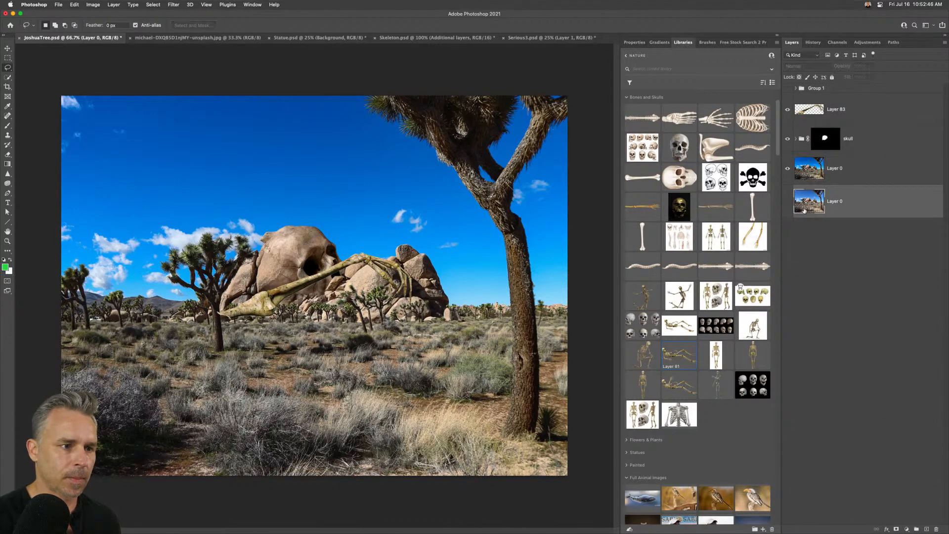
left_click(786, 170)
left_click(787, 169)
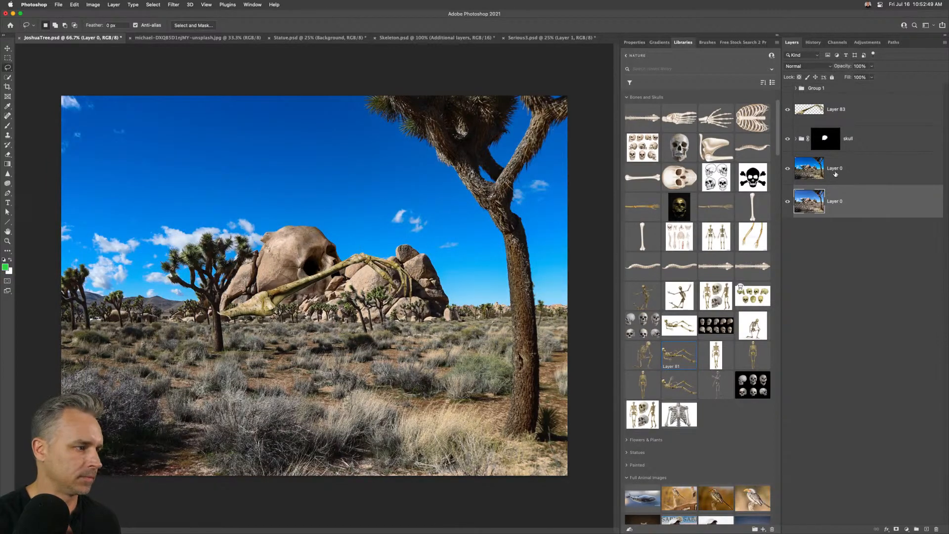
left_click(819, 179)
left_click_drag(812, 200, 937, 529)
key("super+z")
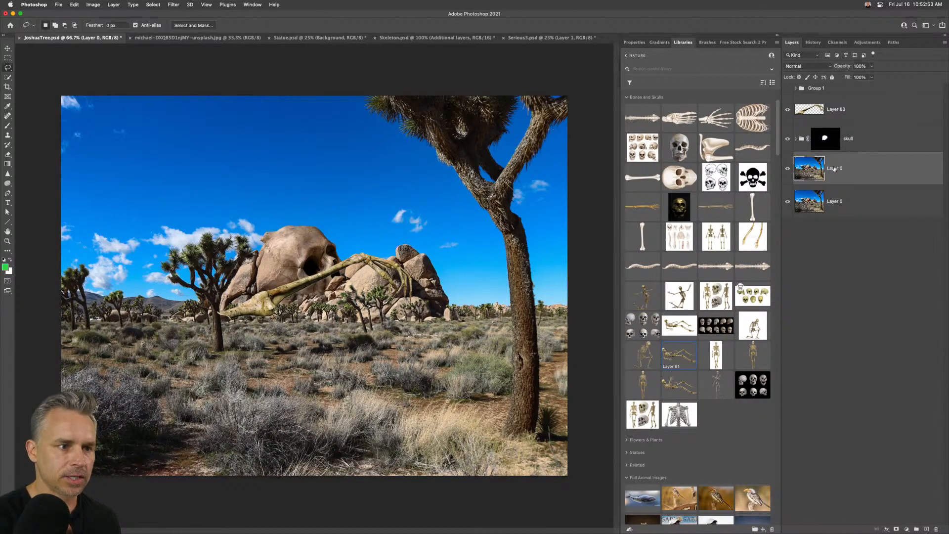
Rename both Joshua tree photo layers as bkgd.
type("bkgd")
key("Return")
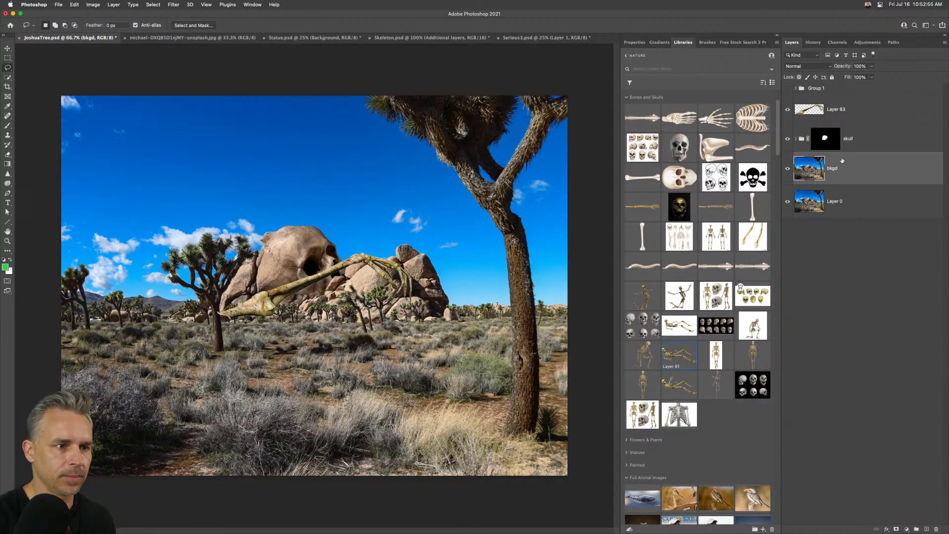
double_click(829, 201)
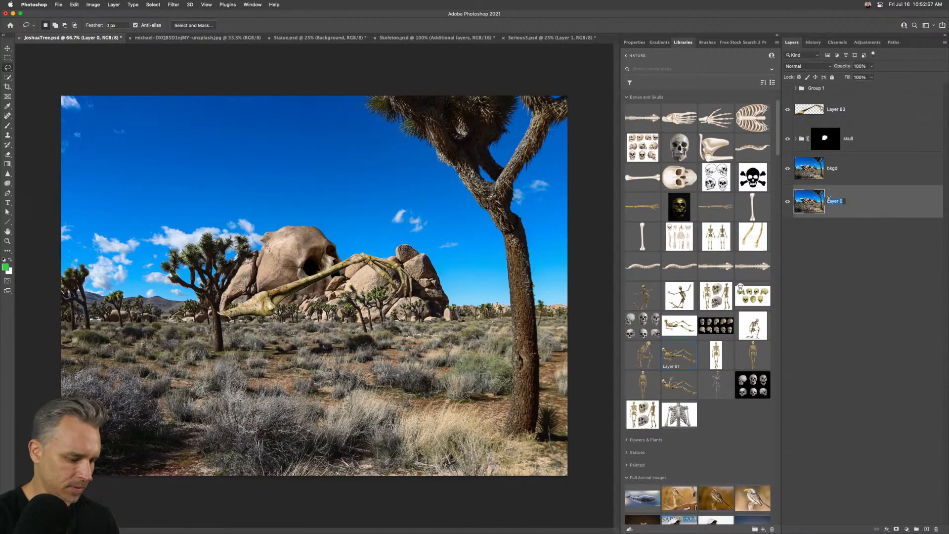
type("bkgd")
key("Return")
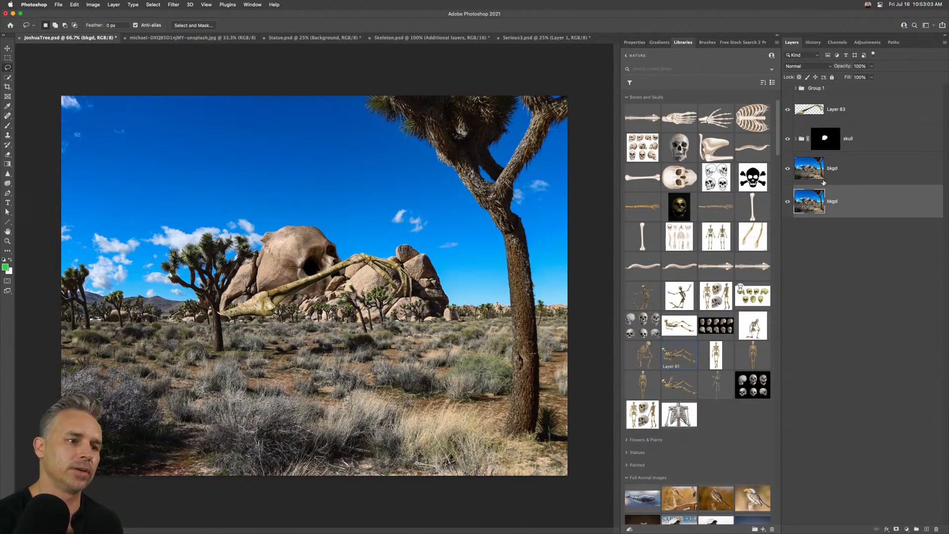
Select the upper bkgd layer, leave it as the only visible layer, and collapse the libraries to enlarge the workspace.
left_click(834, 183)
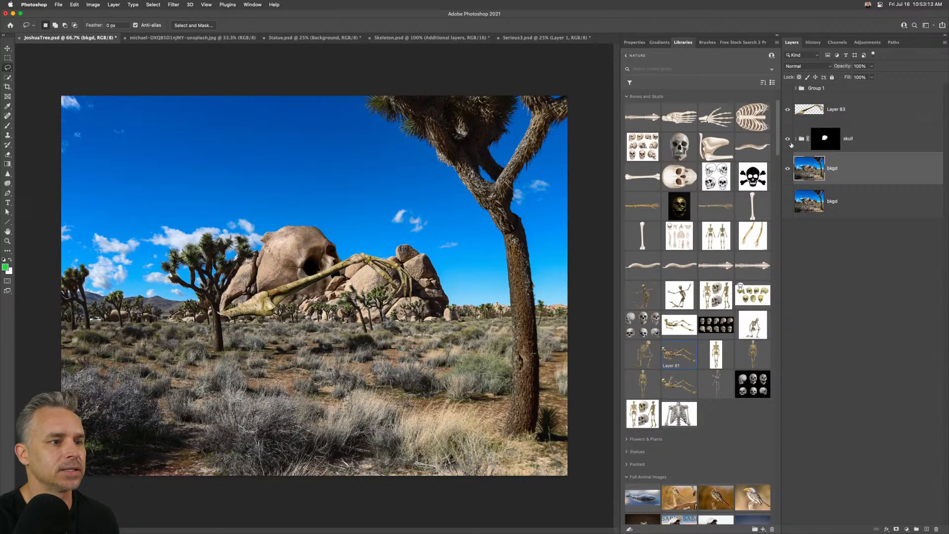
left_click(786, 120)
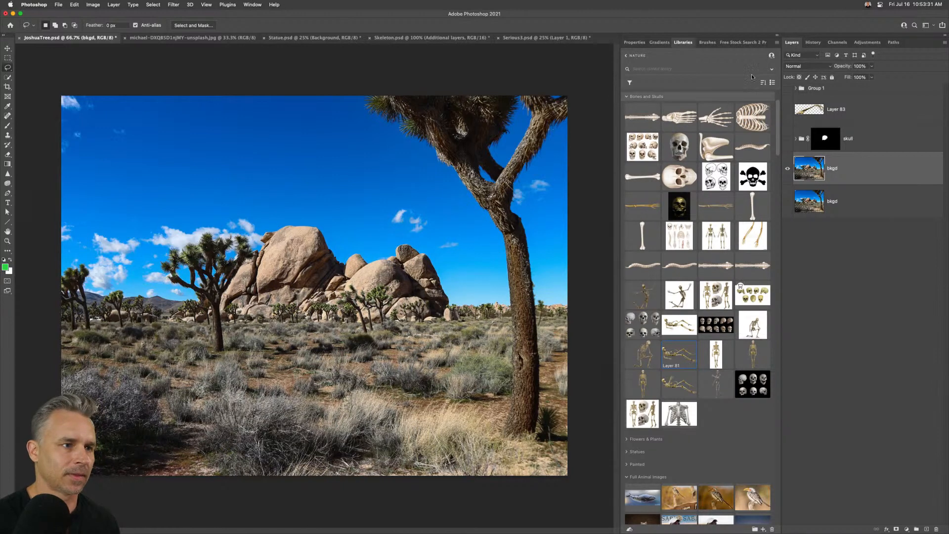
left_click(776, 36)
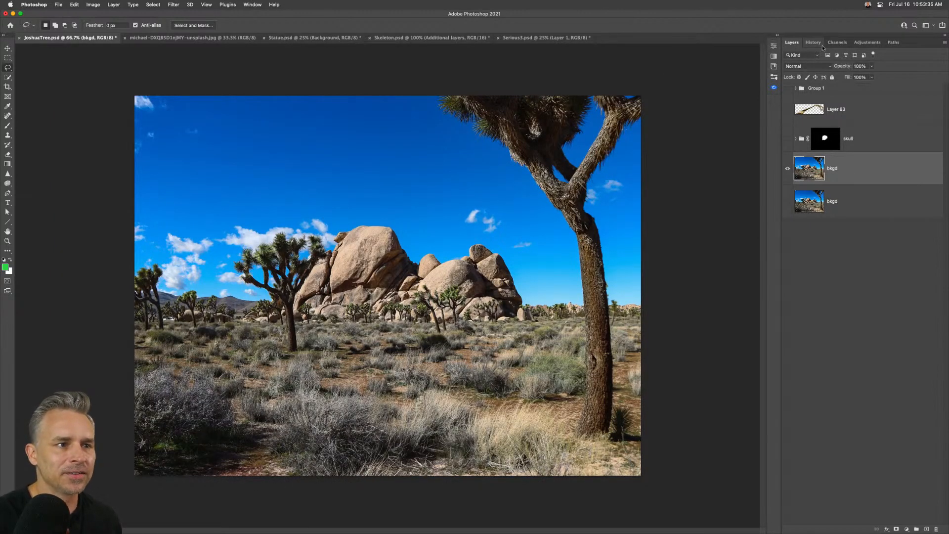
Try loading the blue channel as a selection, deselect it, and return to the full-color image and its layers.
left_click(836, 43)
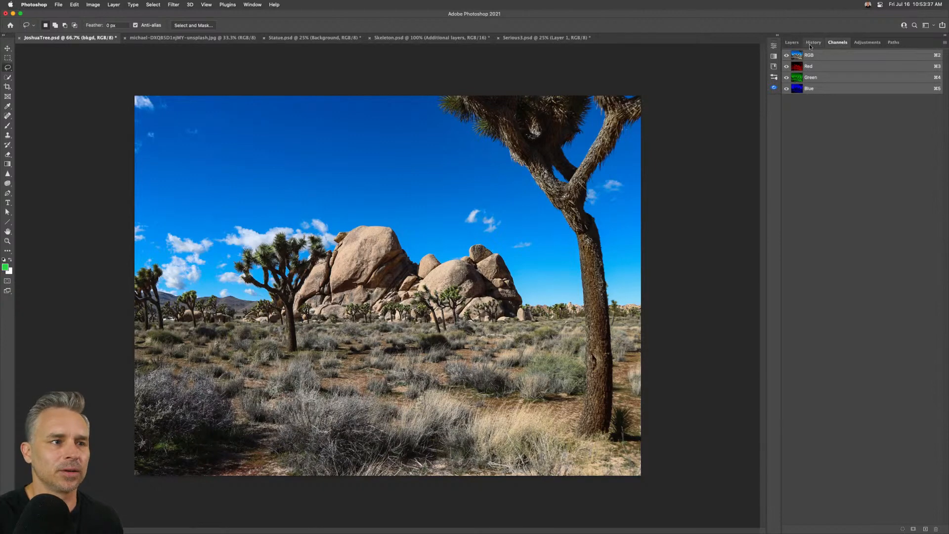
left_click(819, 90)
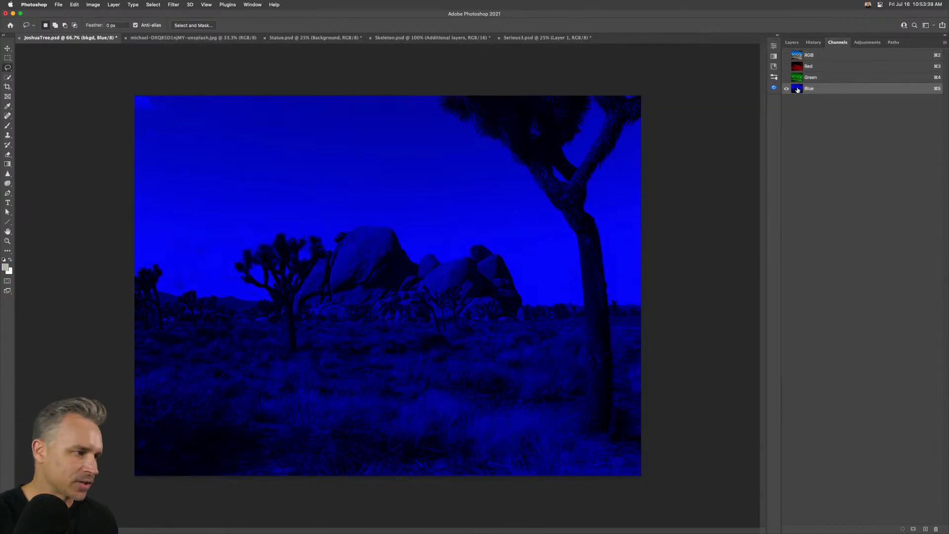
left_click(797, 90, "super")
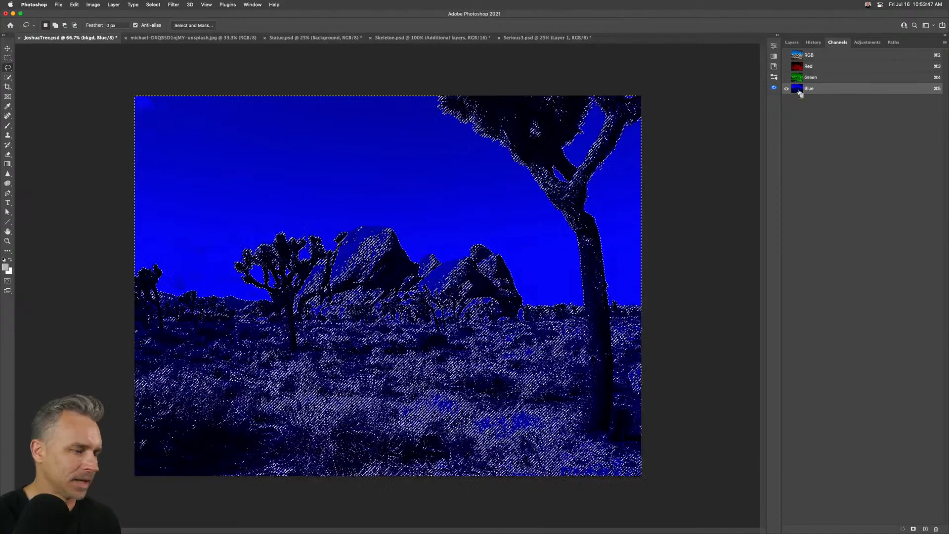
key("super+d")
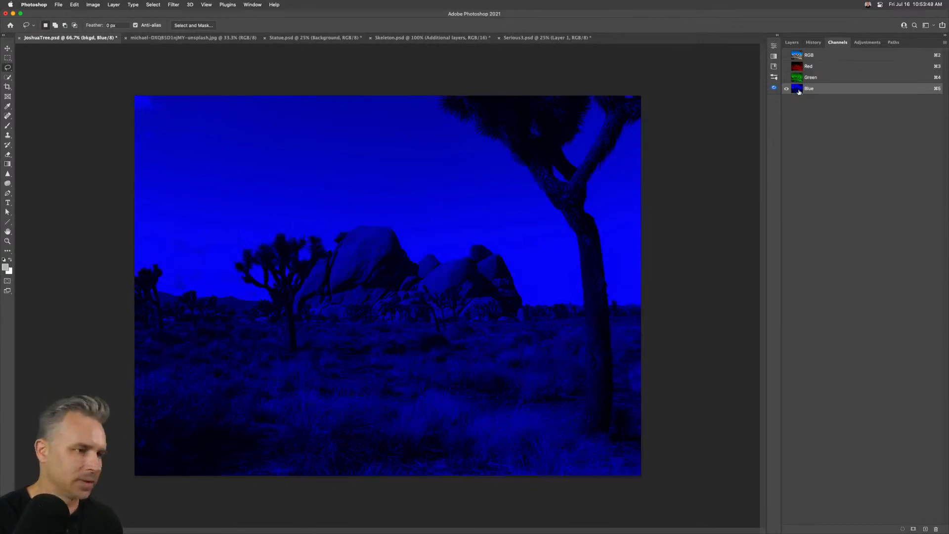
left_click(797, 55)
left_click(791, 42)
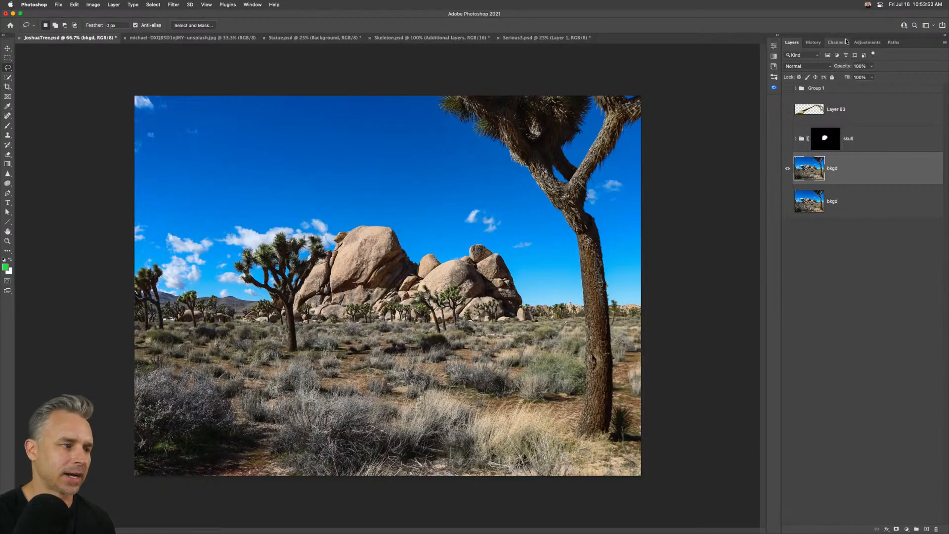
Select the sky with Color Range by sampling its blues, and mask it out of the upper bkgd layer.
left_click(153, 5)
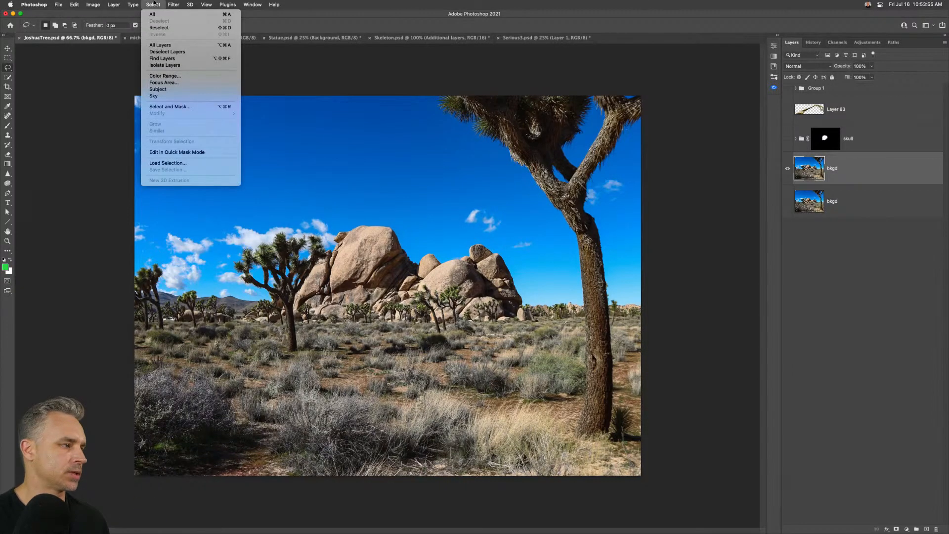
left_click(165, 75)
left_click_drag(531, 96, 628, 157)
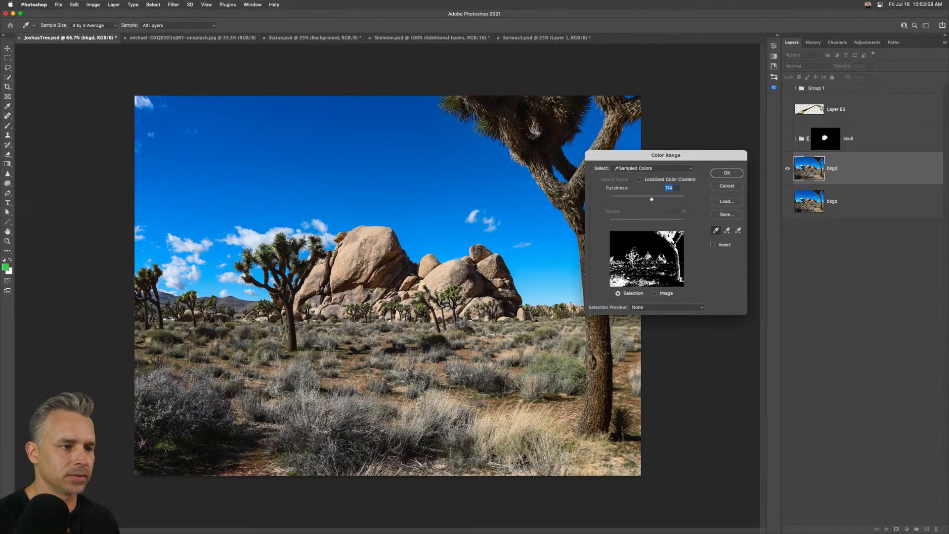
left_click(539, 271)
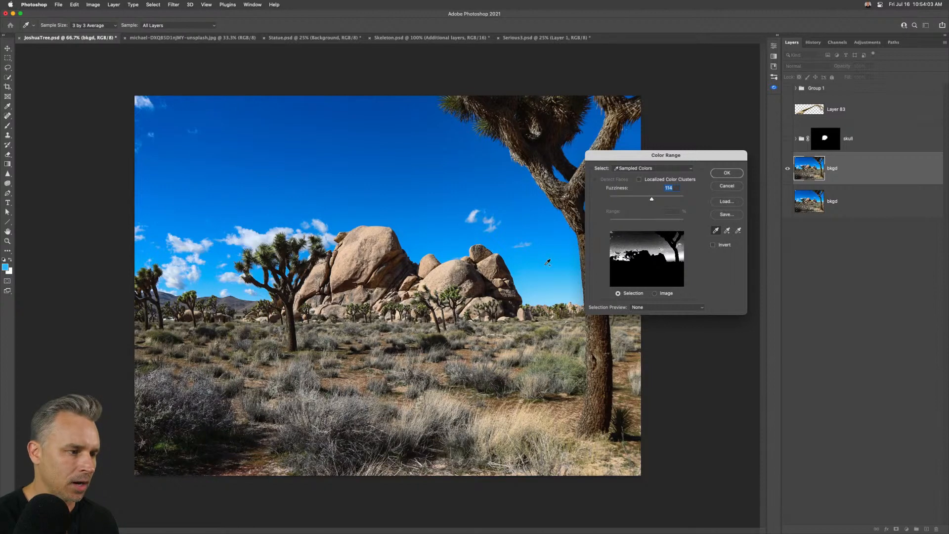
mouse_move(549, 262)
left_mouse_down()
mouse_move(548, 225)
mouse_move(460, 177)
mouse_move(347, 148)
left_mouse_up()
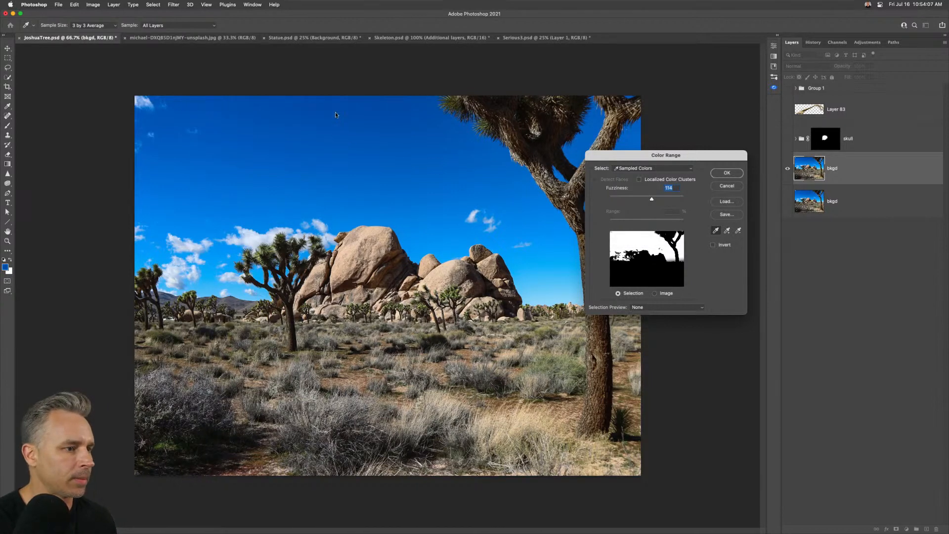
left_click(551, 300)
key("super")
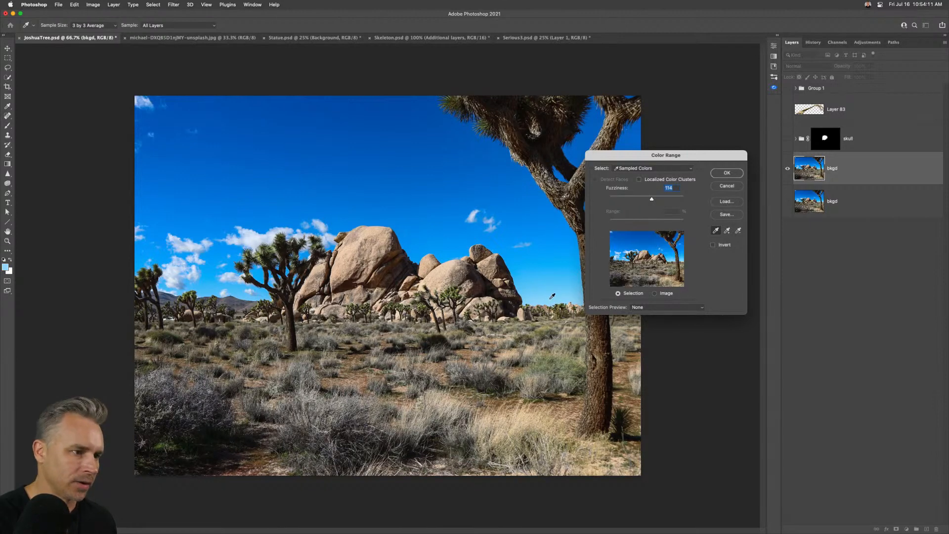
left_click(726, 173)
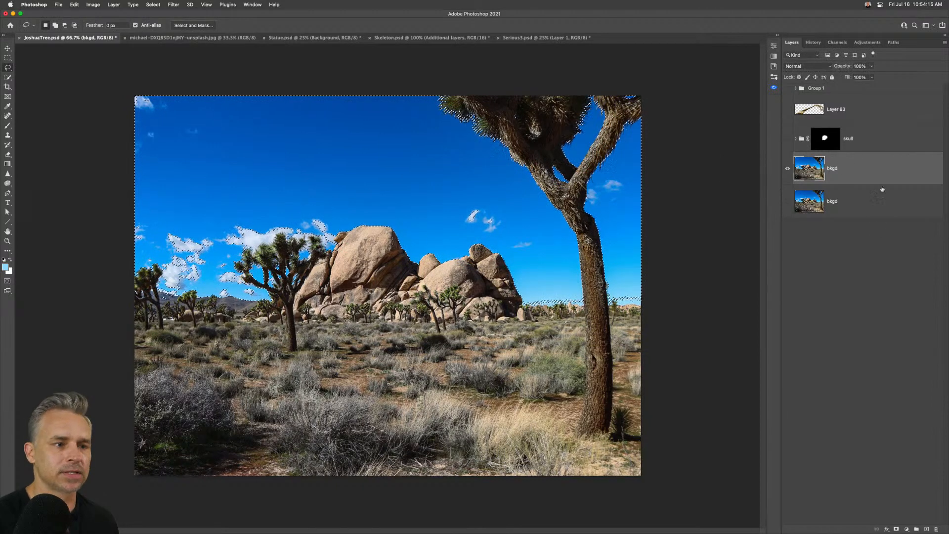
left_click(896, 529, "alt")
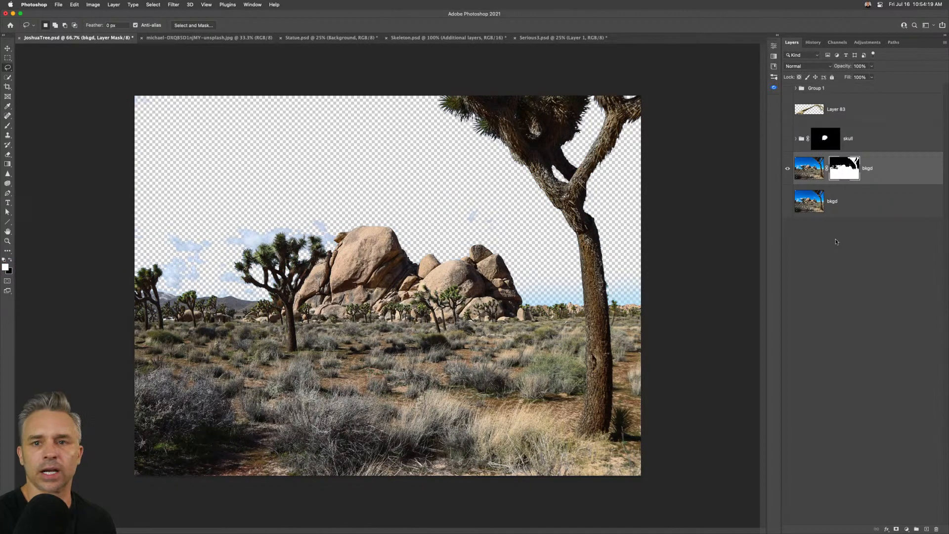
Hide the masked bkgd layer, show the unmasked one, and duplicate it.
left_click(789, 168)
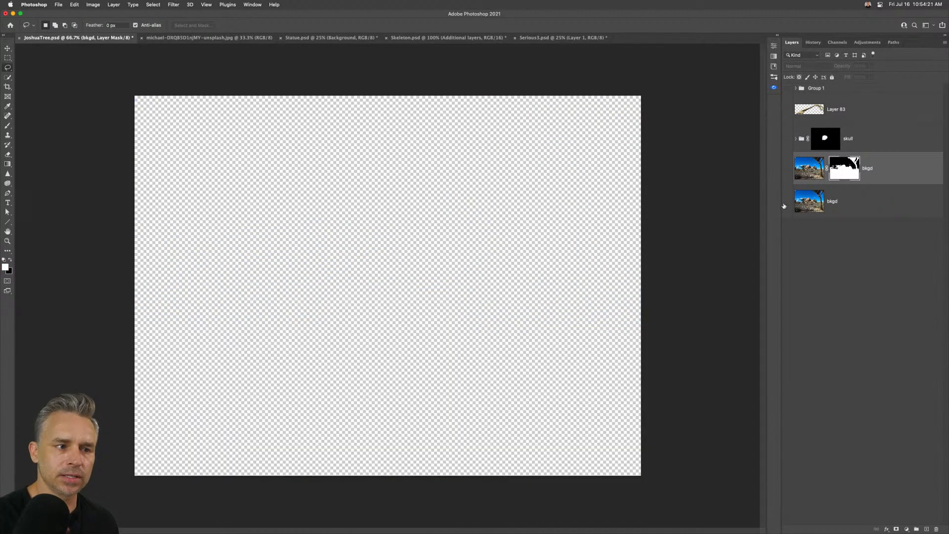
left_click(788, 201)
left_click_drag(837, 208, 927, 529)
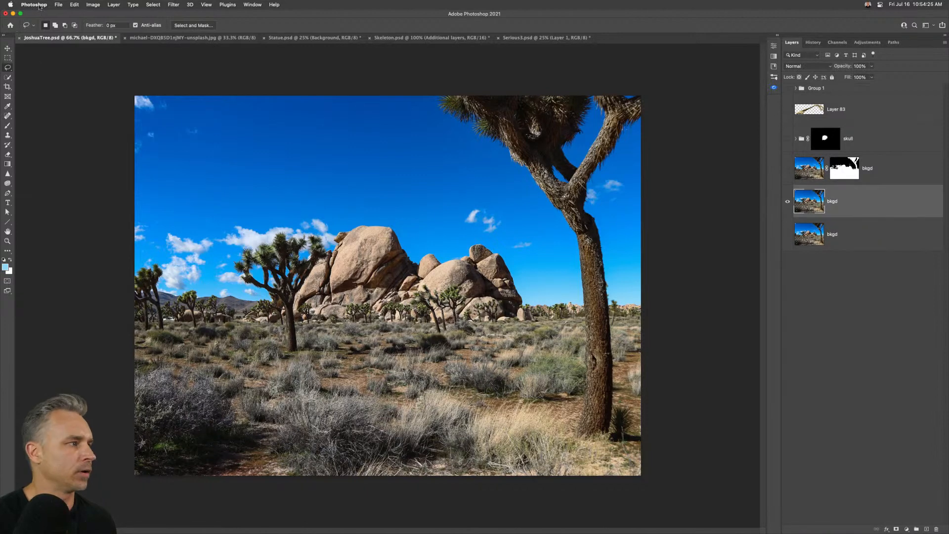
Apply Sky Replacement to the upper unmasked bkgd layer using the BlueSky001byPhotoshop sky, output to new layers.
left_click(74, 5)
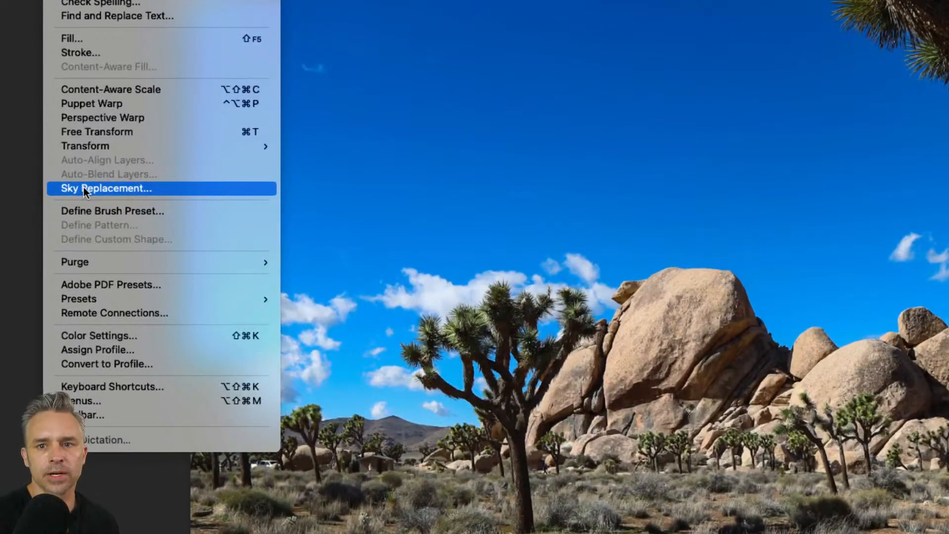
left_click(85, 188)
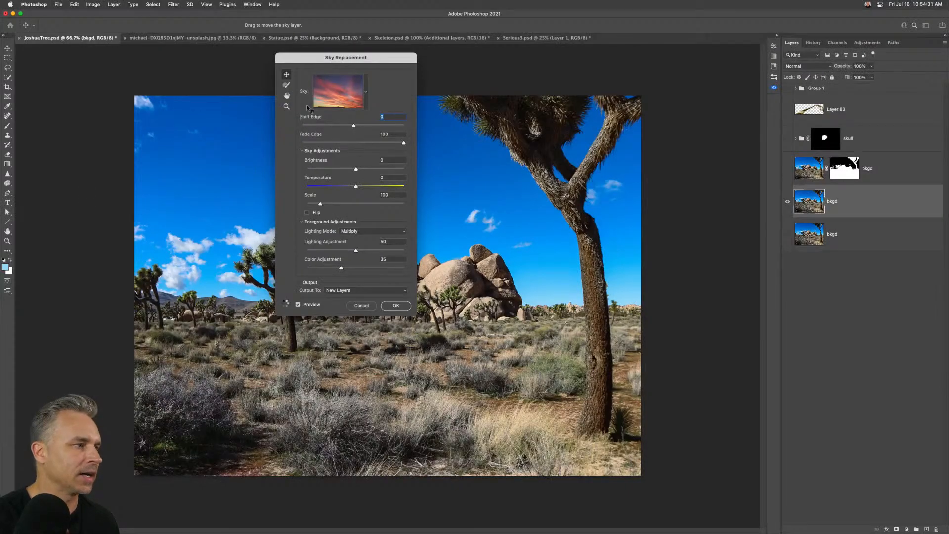
left_click_drag(341, 58, 618, 62)
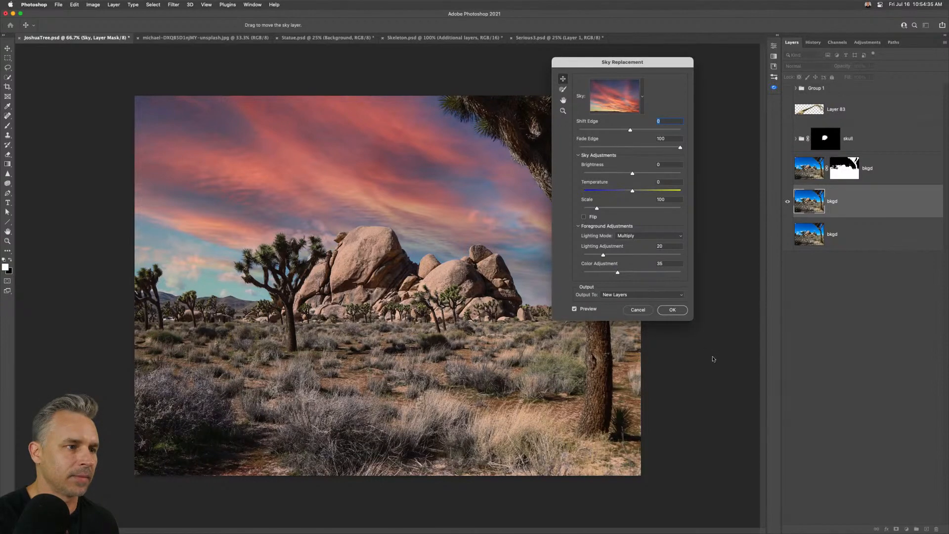
left_click(642, 95)
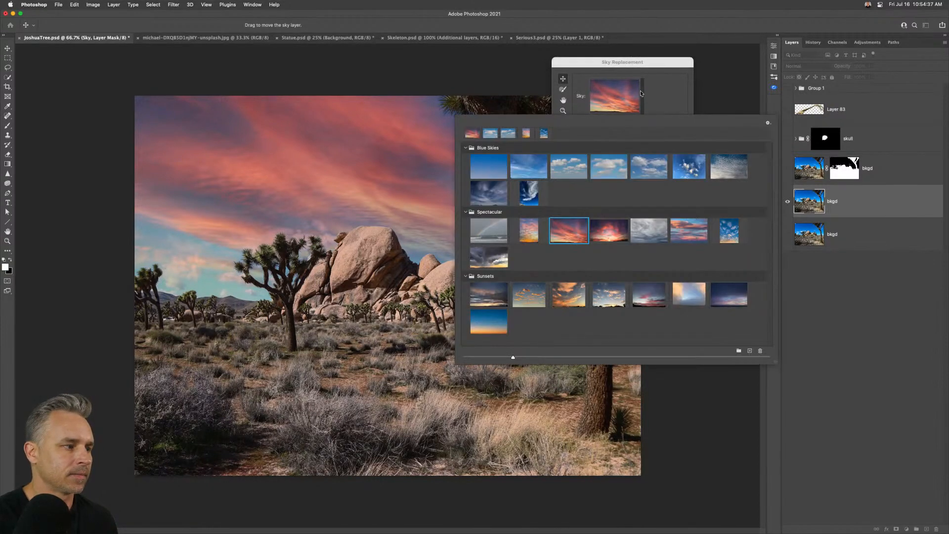
left_click(522, 166)
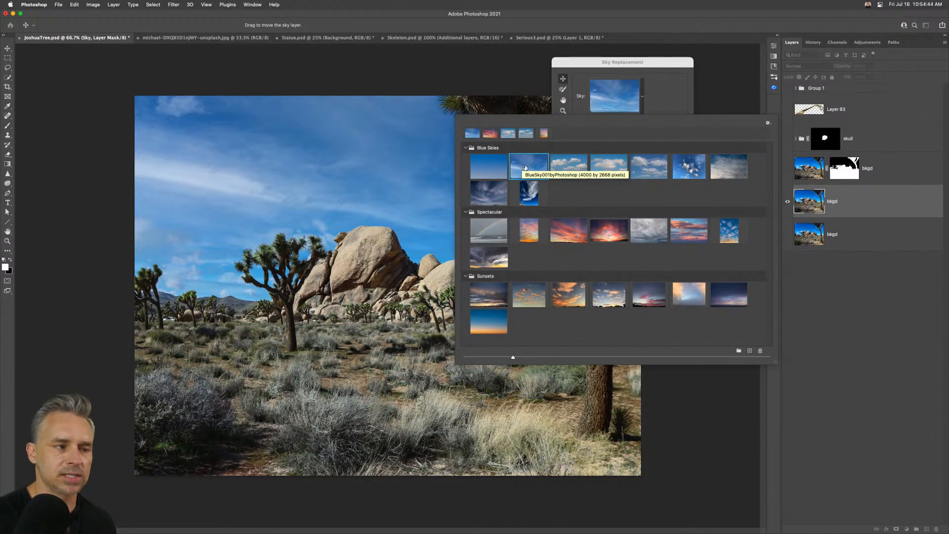
left_click(666, 90)
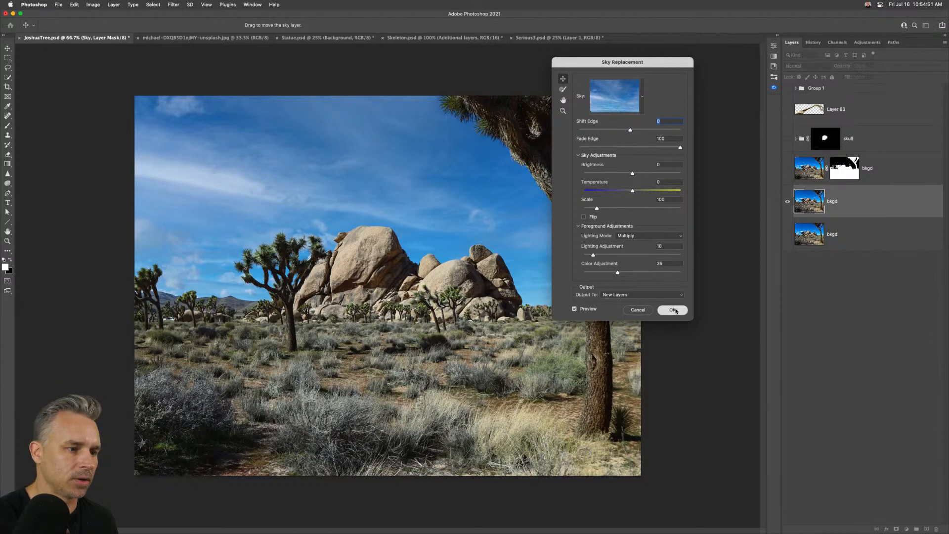
left_click(672, 310)
Copy the Sky layer's mask onto the bkgd layer directly below the Sky Replacement Group, and select that layer.
left_click(888, 219)
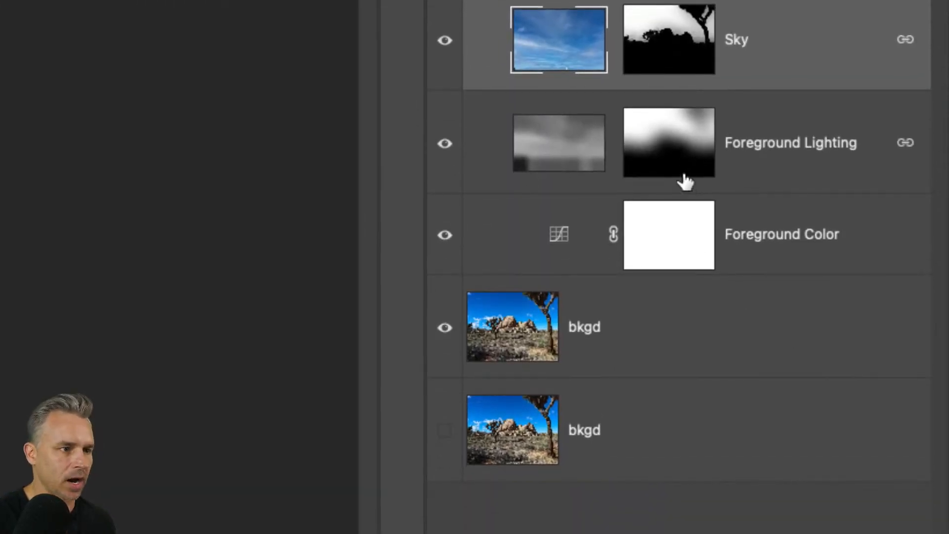
left_click_drag(665, 29, 615, 332)
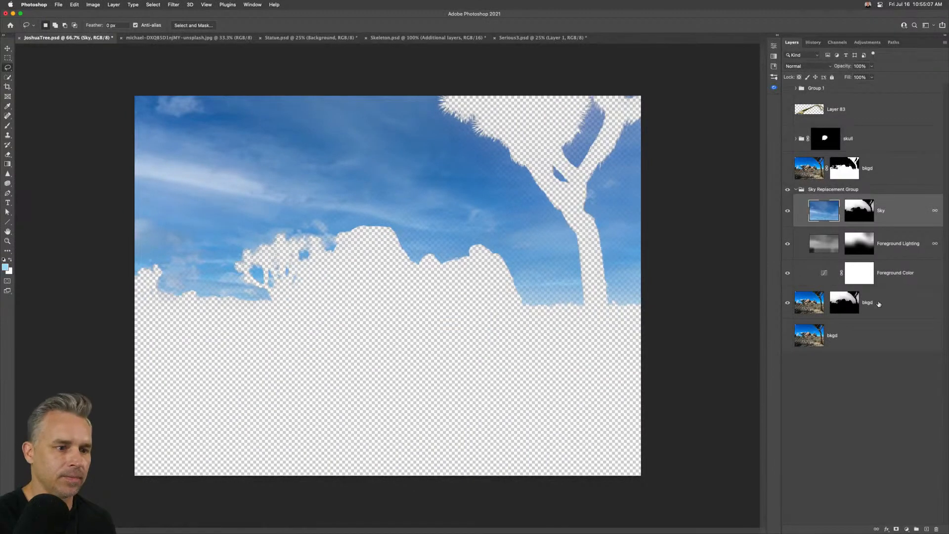
left_click(878, 304)
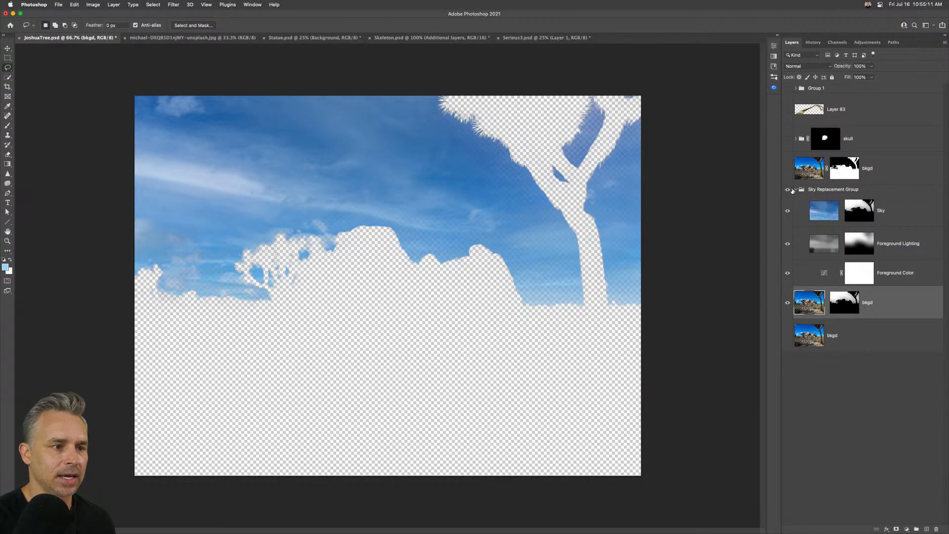
Collapse the Sky Replacement Group and invert the mask of the bkgd layer below it, keeping the group visible.
left_click(790, 191)
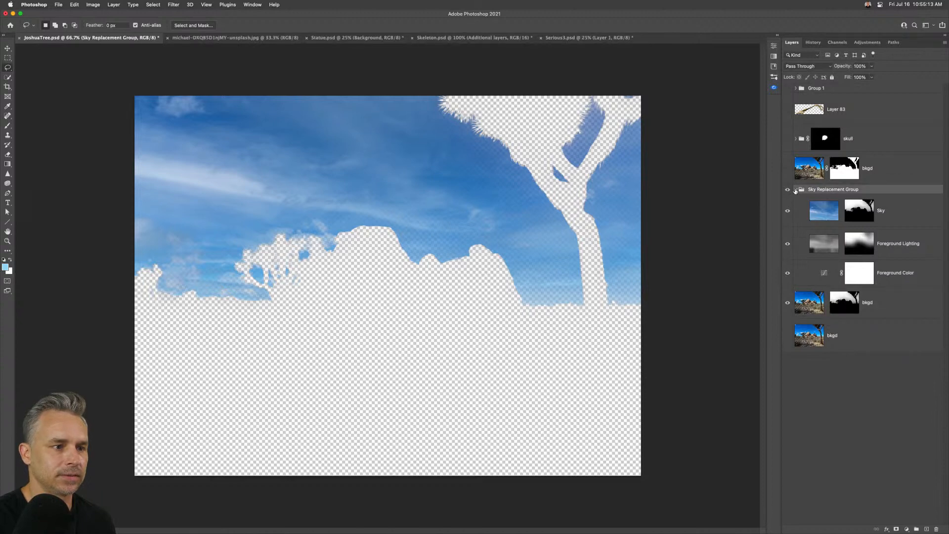
left_click(796, 190)
left_click(788, 191)
left_click(812, 224)
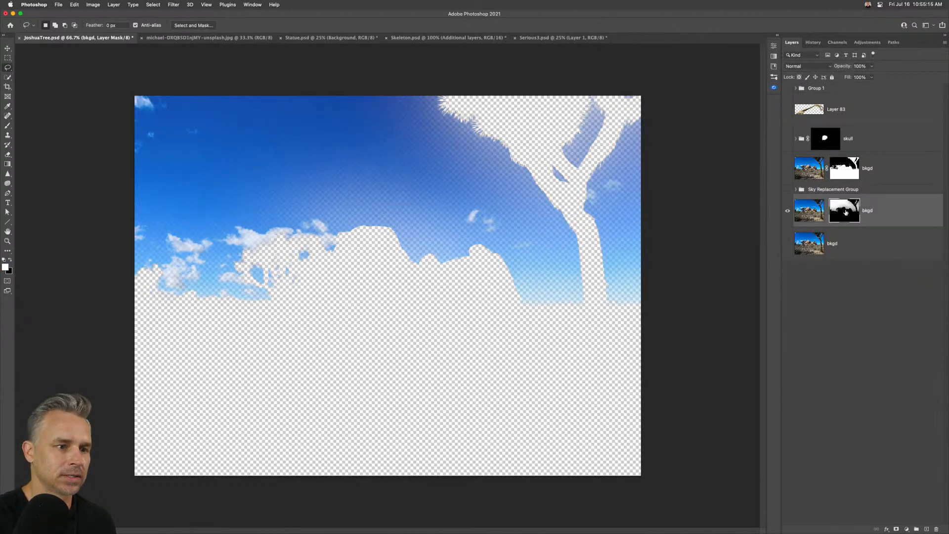
key("super+i")
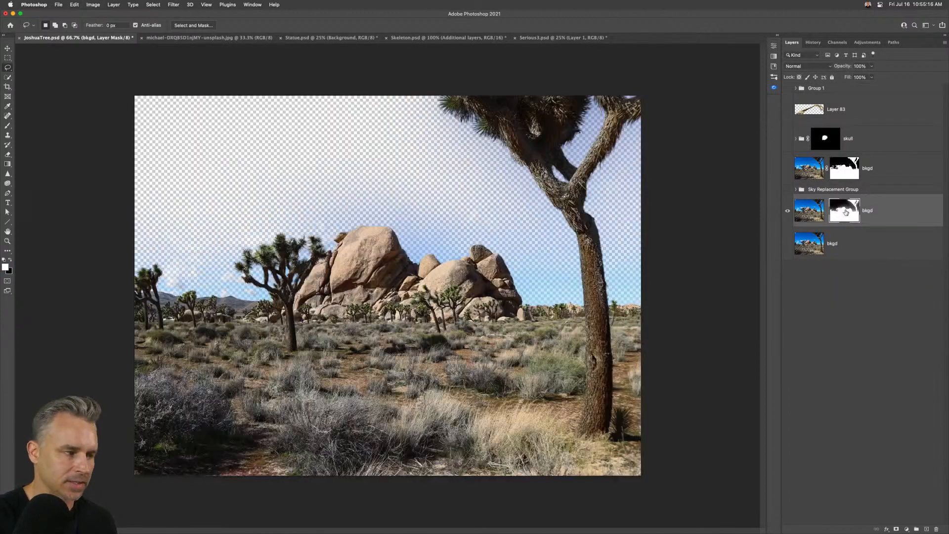
left_click(789, 190)
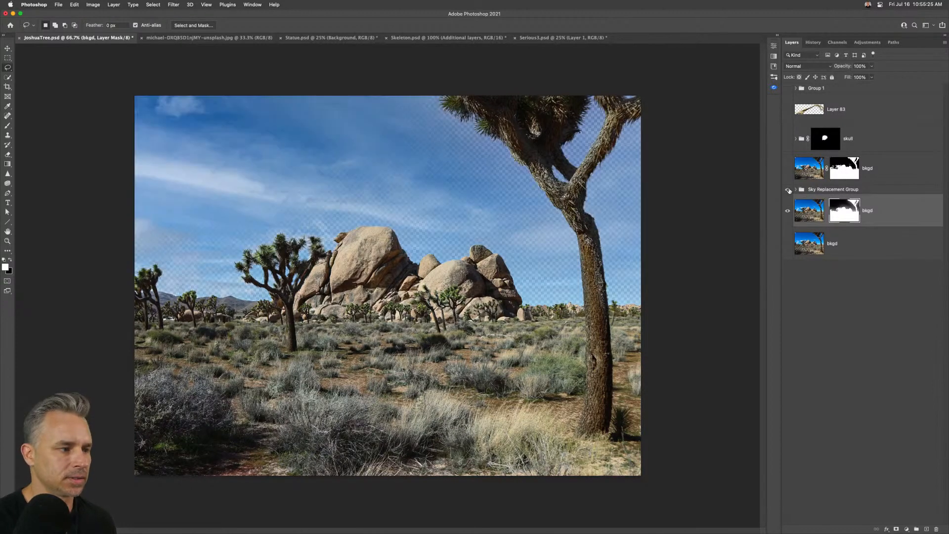
Duplicate the masked bkgd layer below the Sky Replacement Group and invert the copy's image colors.
left_click(801, 213)
key("super+j")
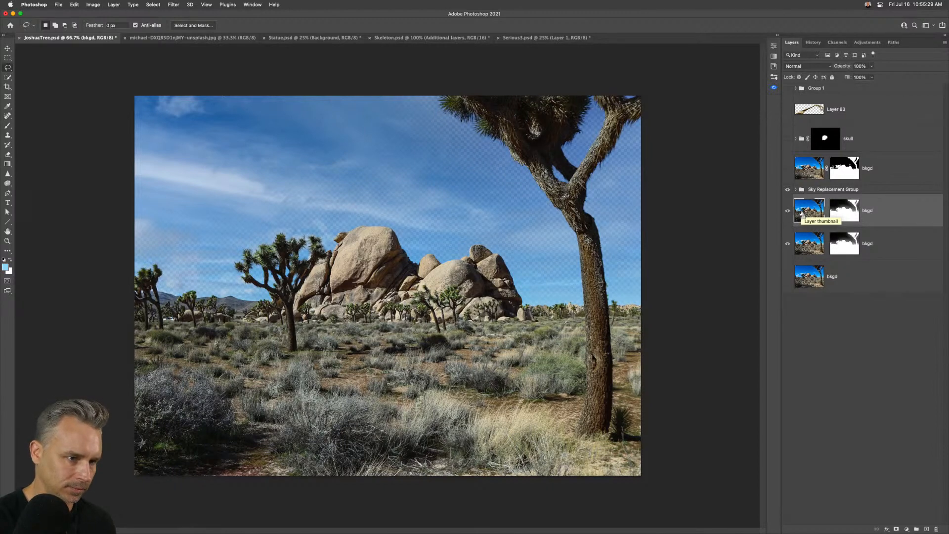
key("super+i")
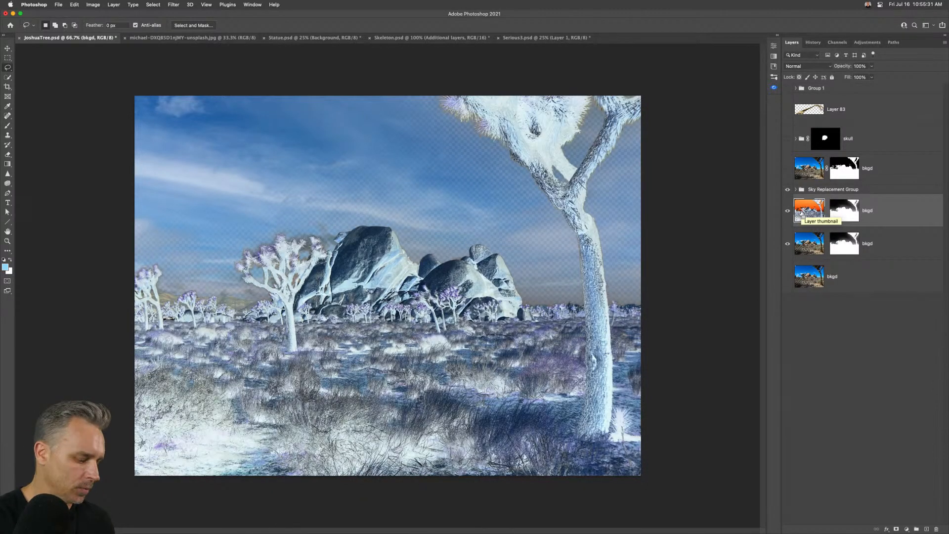
Undo the image color inversion on the duplicated bkgd layer, and invert its layer mask instead.
key("super+z")
left_click(836, 218)
key("super+i")
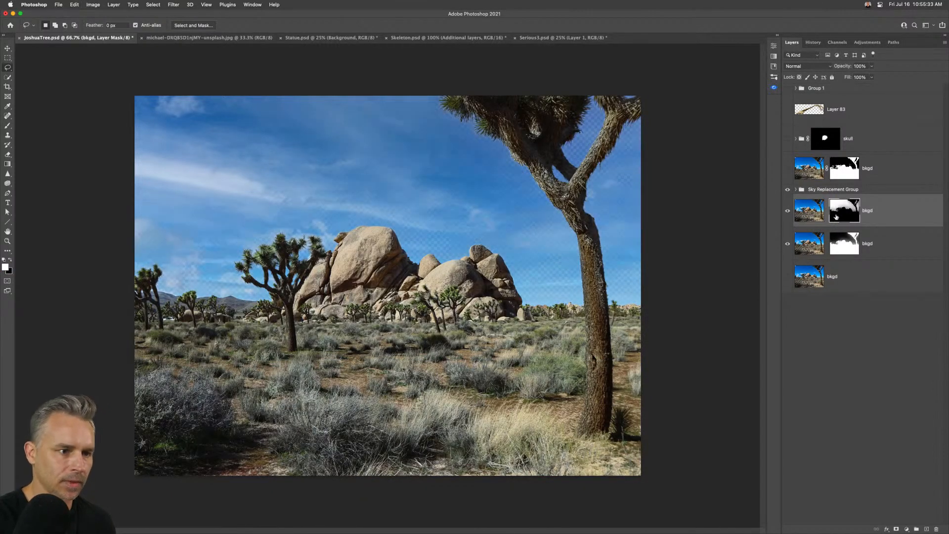
left_click(795, 190)
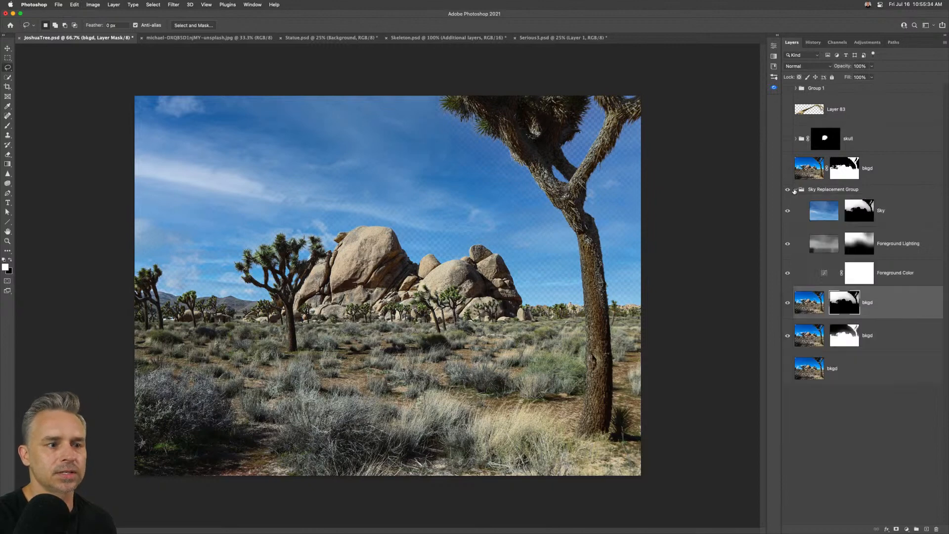
left_click(860, 213)
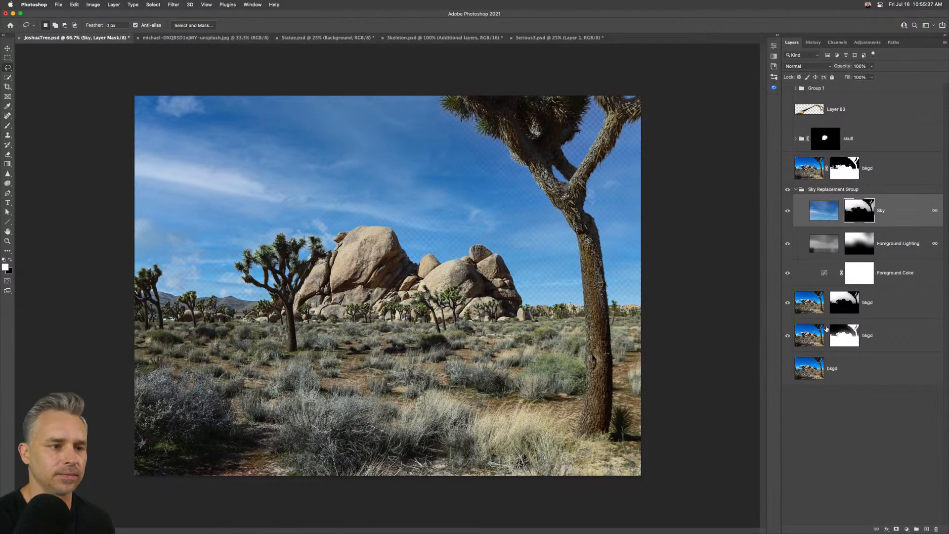
left_click(813, 310)
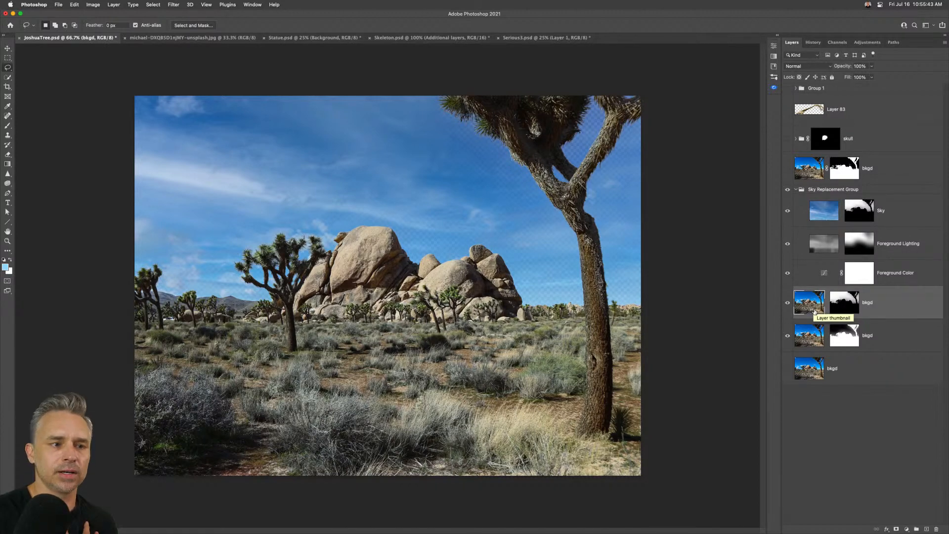
Show the unmasked bkgd layer at the base of the layer stack and duplicate it.
left_click(805, 374)
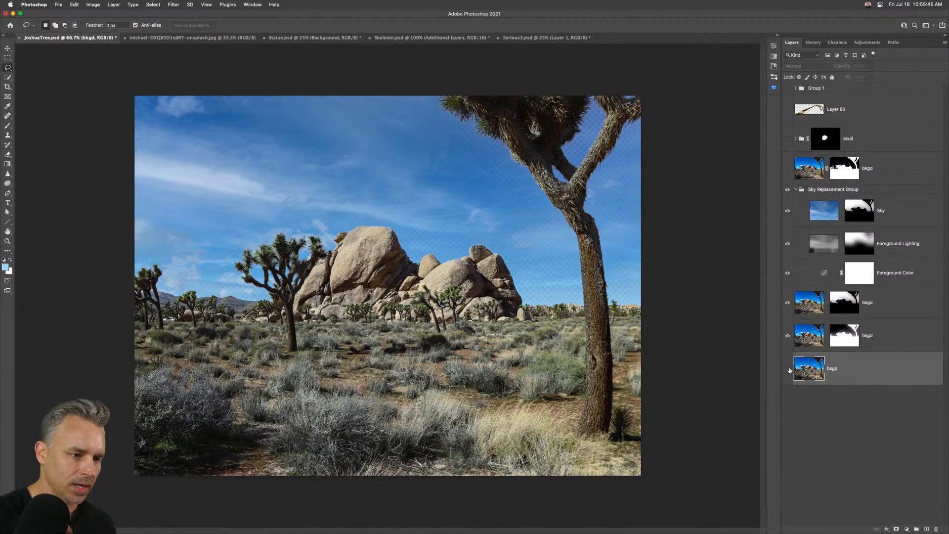
left_click(788, 369)
key("super+j")
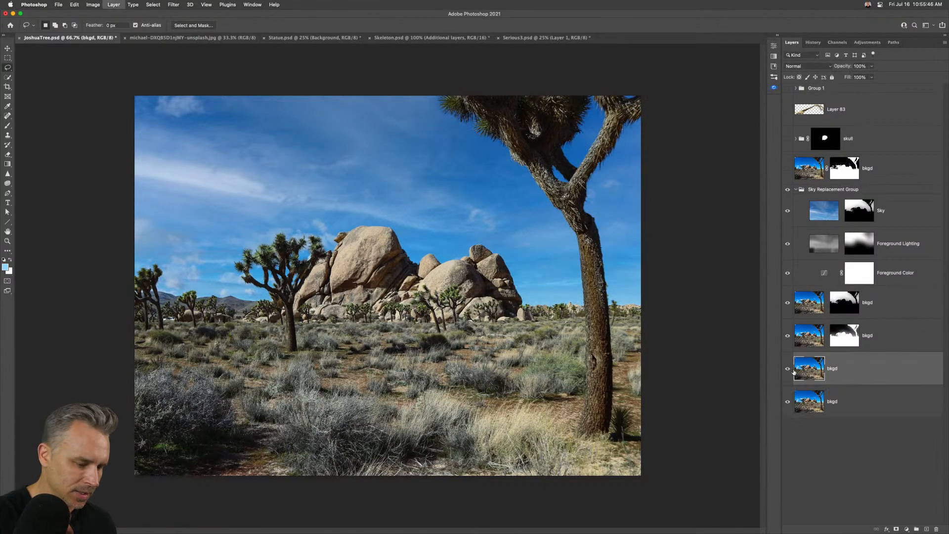
Apply Sky Replacement to the duplicated bkgd layer using the third Spectacular sky, with red and pink clouds, output to new layers.
left_click(75, 4)
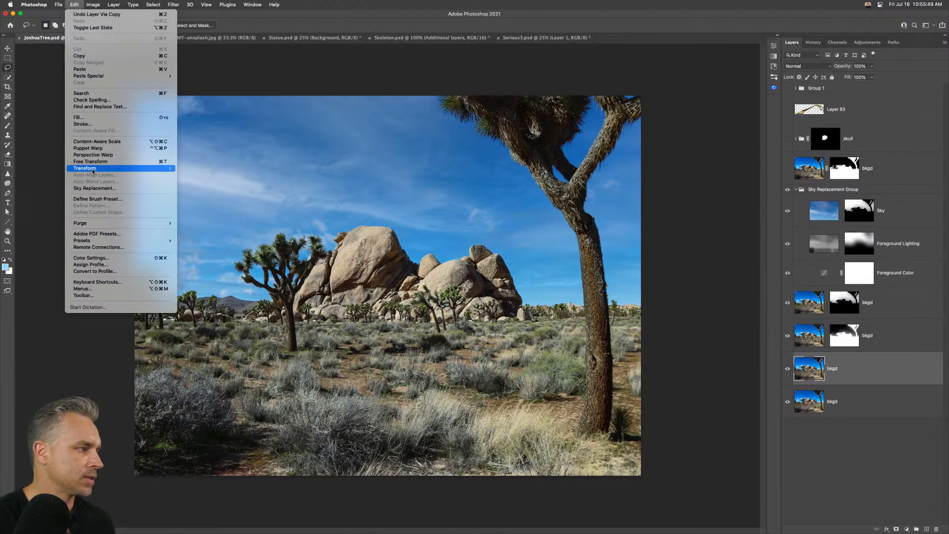
left_click(94, 188)
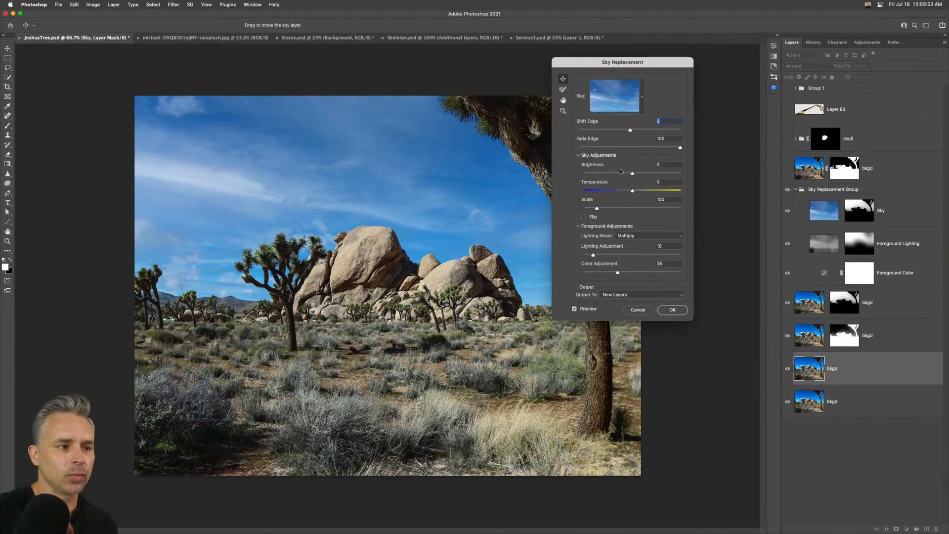
left_click(643, 98)
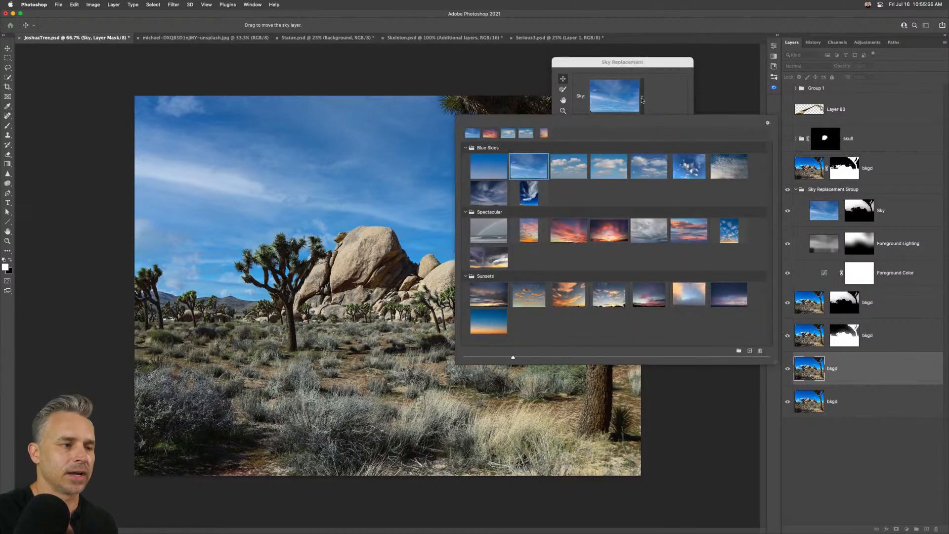
left_click(563, 235)
left_click(673, 97)
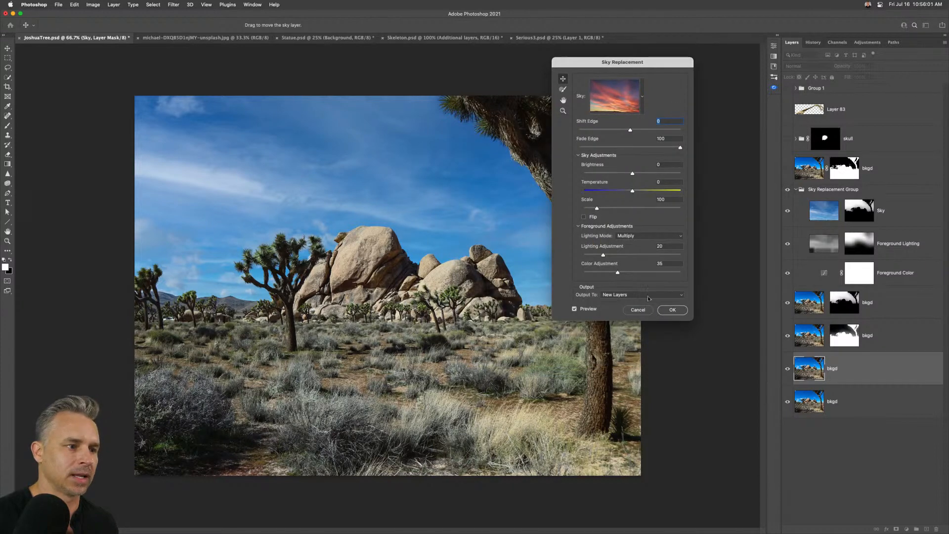
left_click(673, 312)
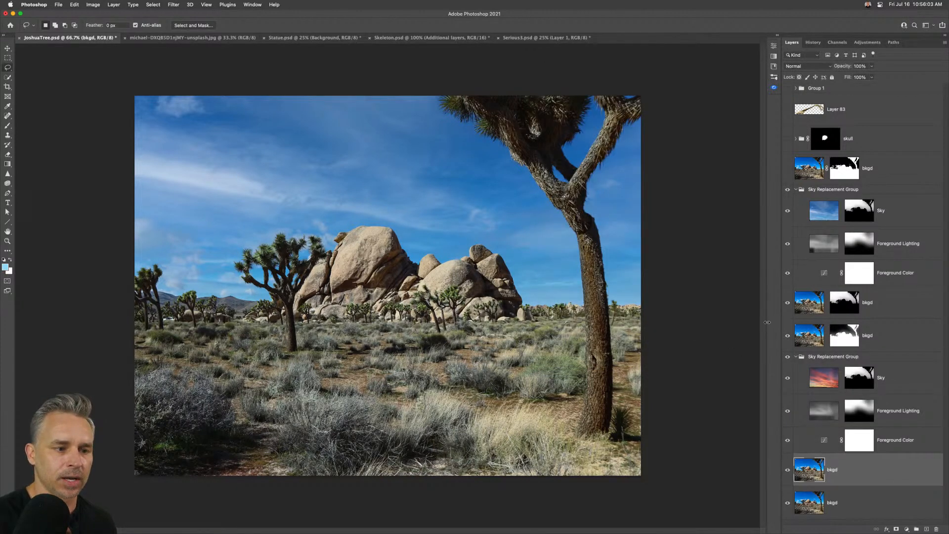
Hide the blue Sky Replacement Group and the two masked bkgd layers below it, and compare the photo with and without the red sky group.
left_click(796, 189)
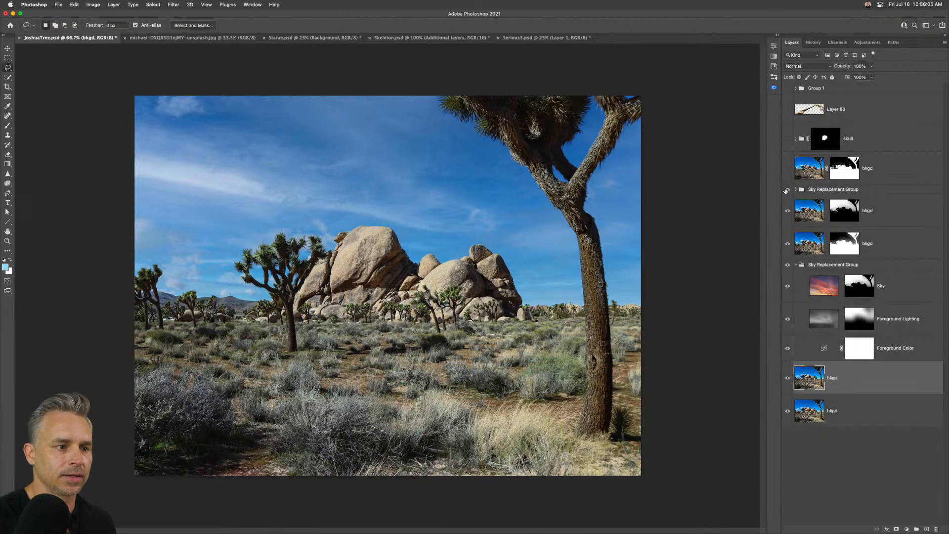
left_click(787, 245)
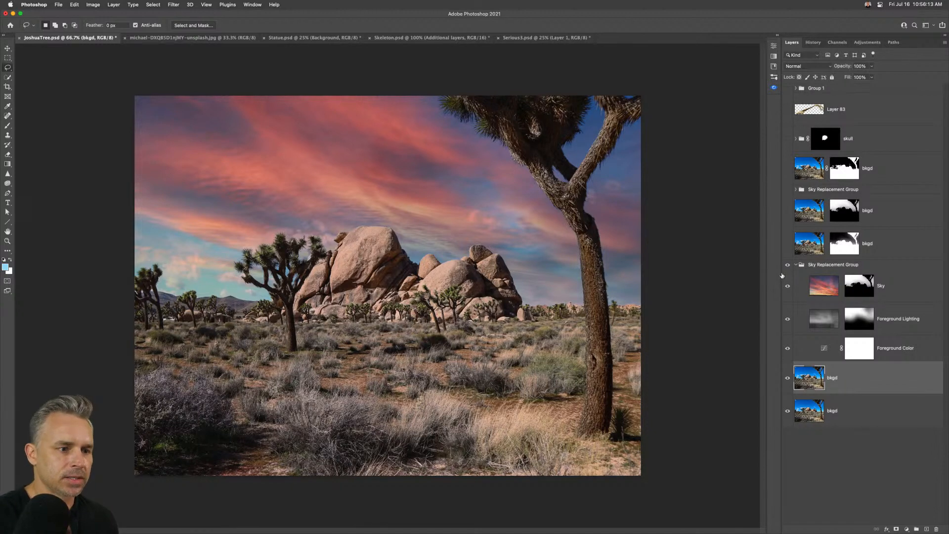
left_click(796, 265)
left_click(788, 265)
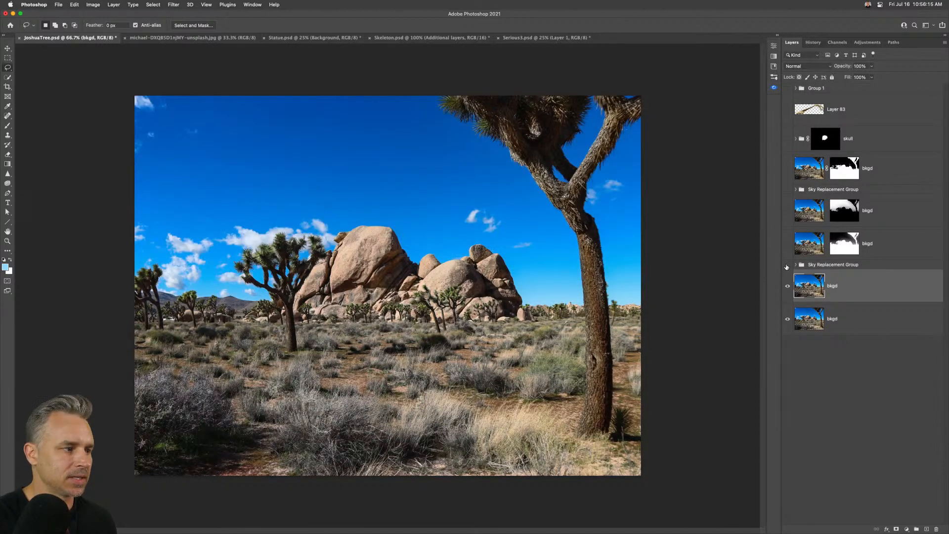
left_click(788, 266)
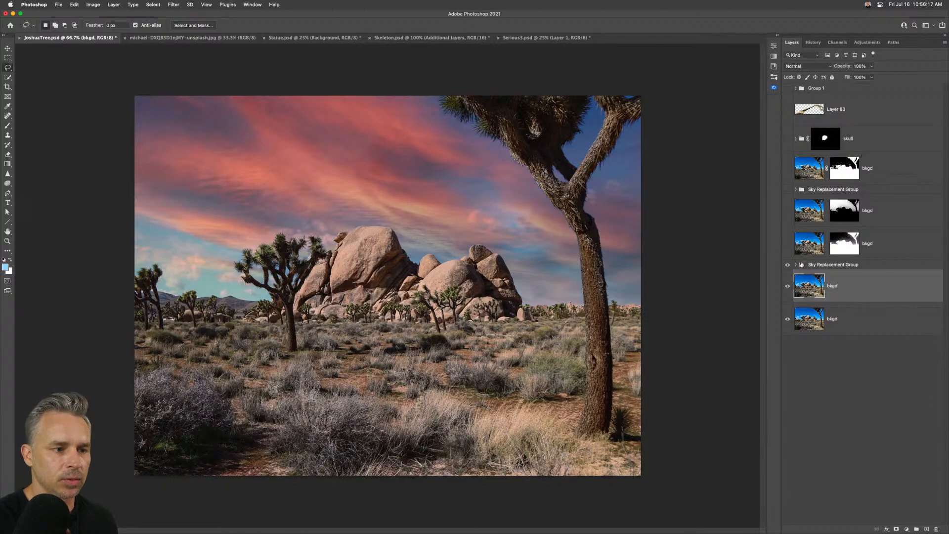
Place the duplicated bkgd layer above the red-sky Sky Replacement Group and copy the Sky layer's mask onto it.
left_click(796, 266)
left_click_drag(807, 381, 806, 257)
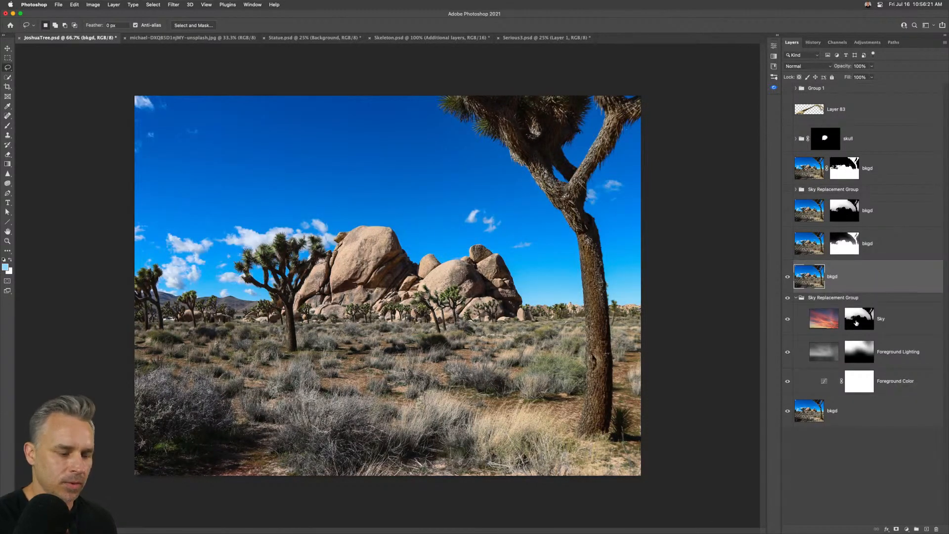
left_click_drag(857, 321, 827, 283)
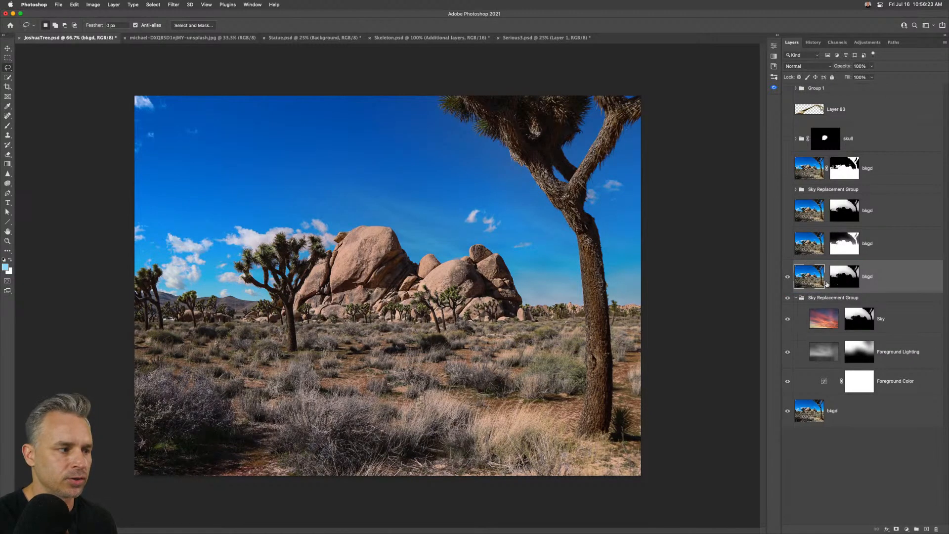
Invert the copied mask on the bkgd layer above the red-sky group so the layer covers only the foreground.
left_click(840, 281)
key("cmd+i")
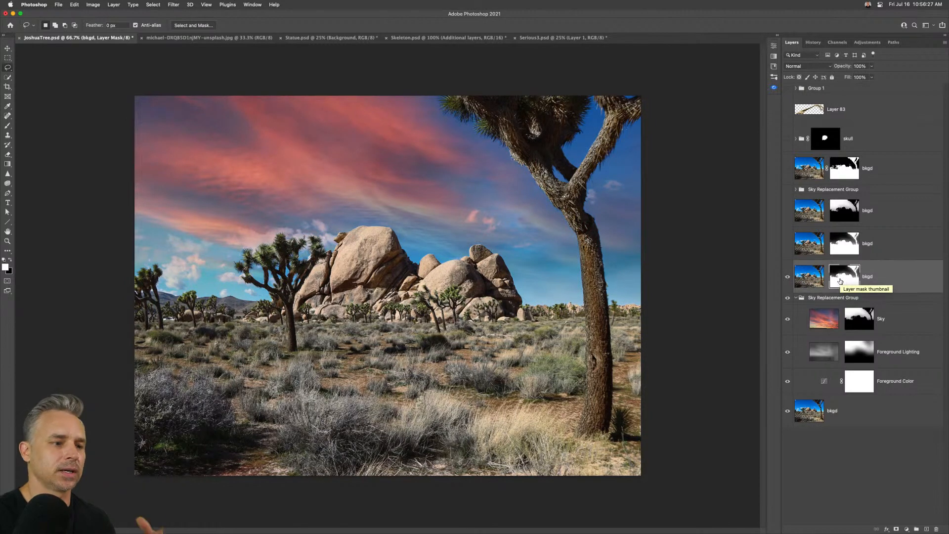
left_click(812, 282)
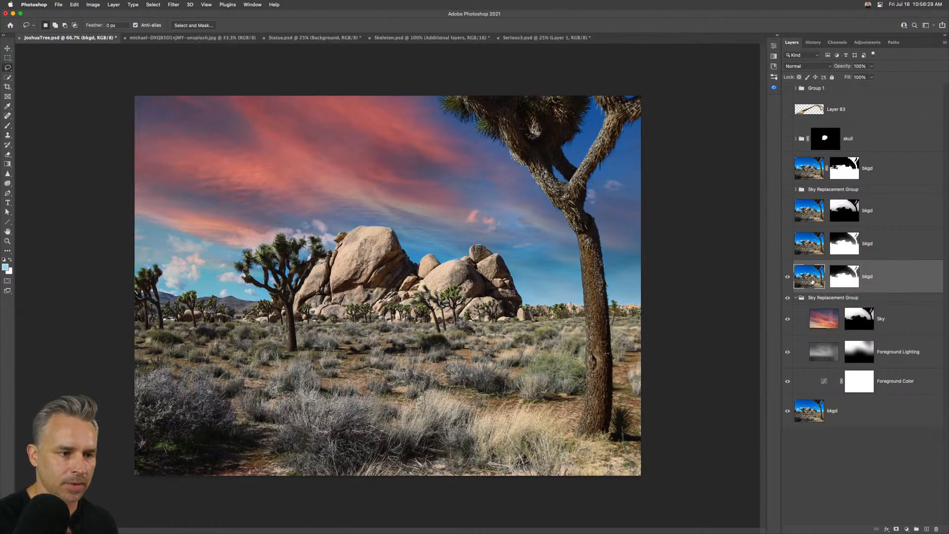
left_click(840, 279)
left_click(801, 280)
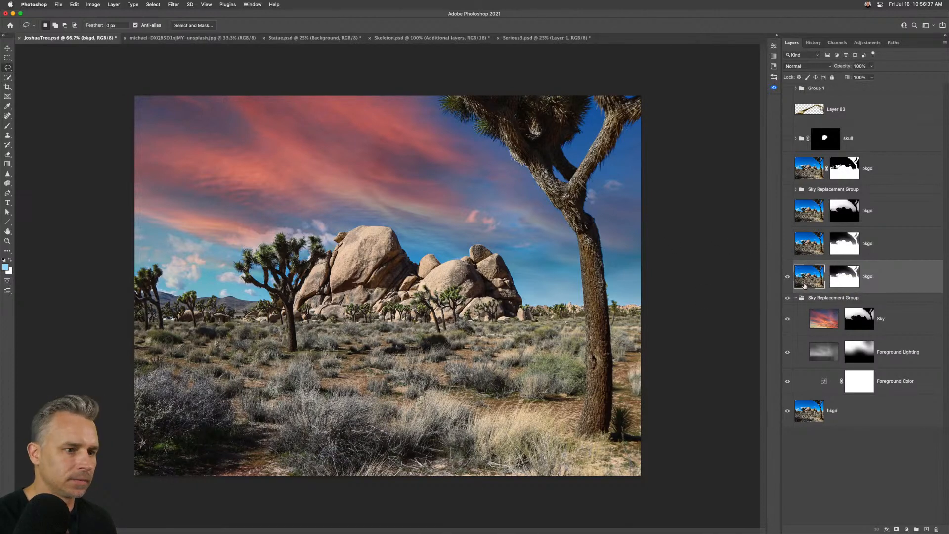
double_click(845, 277)
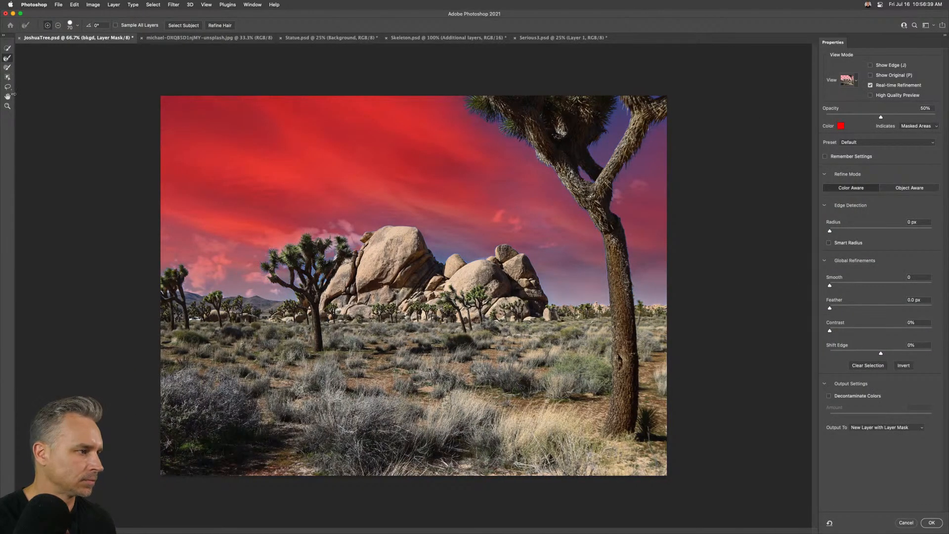
key("bracketright")
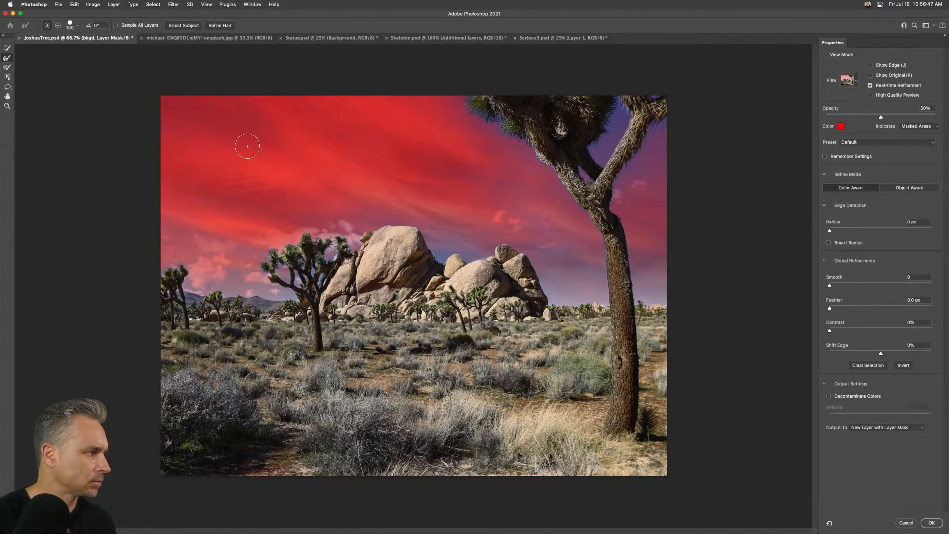
left_click(904, 523)
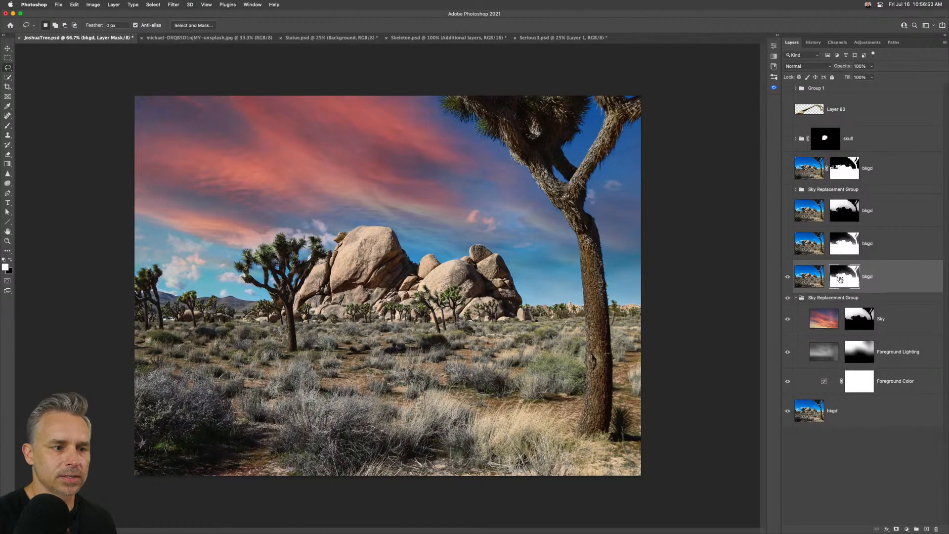
Try to brush the remaining sky beside the tree trunk and above the horizon out of the bkgd mask in Select and Mask.
double_click(840, 279)
left_click(7, 67)
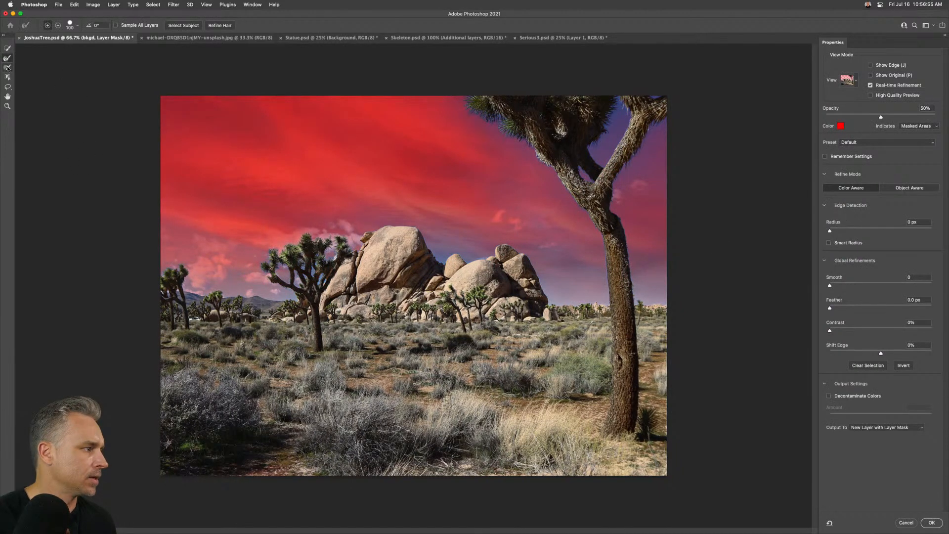
left_click_drag(551, 232, 582, 297)
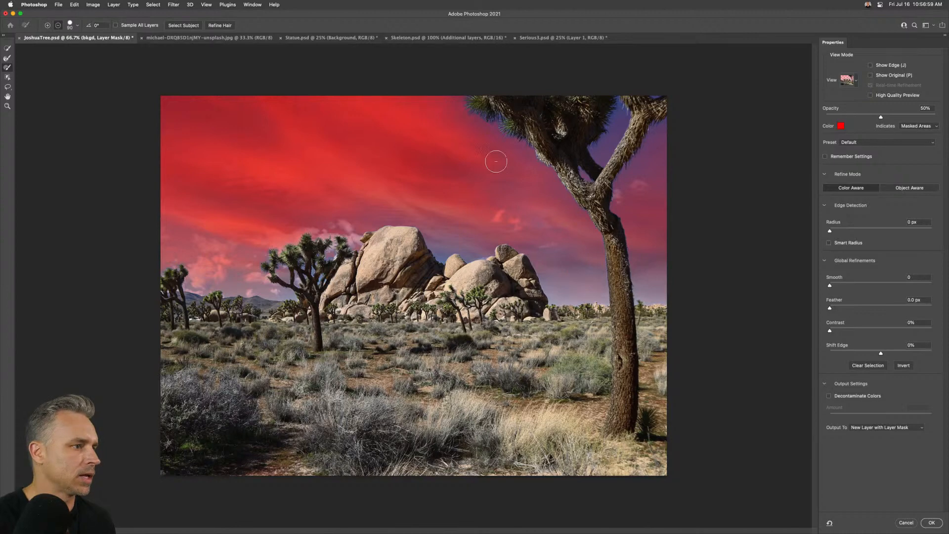
mouse_move(621, 197)
left_mouse_down()
mouse_move(664, 141)
mouse_move(650, 215)
mouse_move(656, 277)
mouse_move(630, 200)
mouse_move(657, 300)
left_mouse_up()
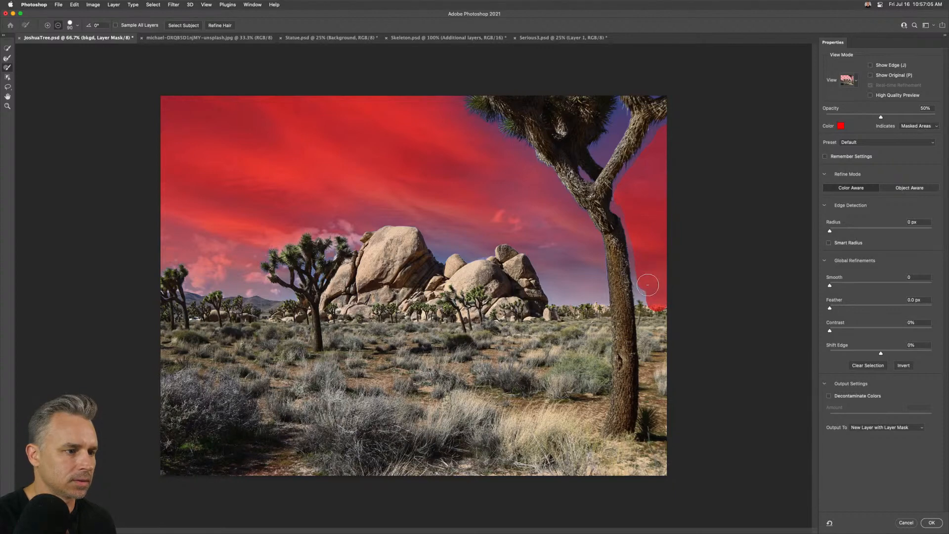
mouse_move(591, 289)
left_mouse_down()
mouse_move(576, 237)
mouse_move(413, 194)
left_mouse_up()
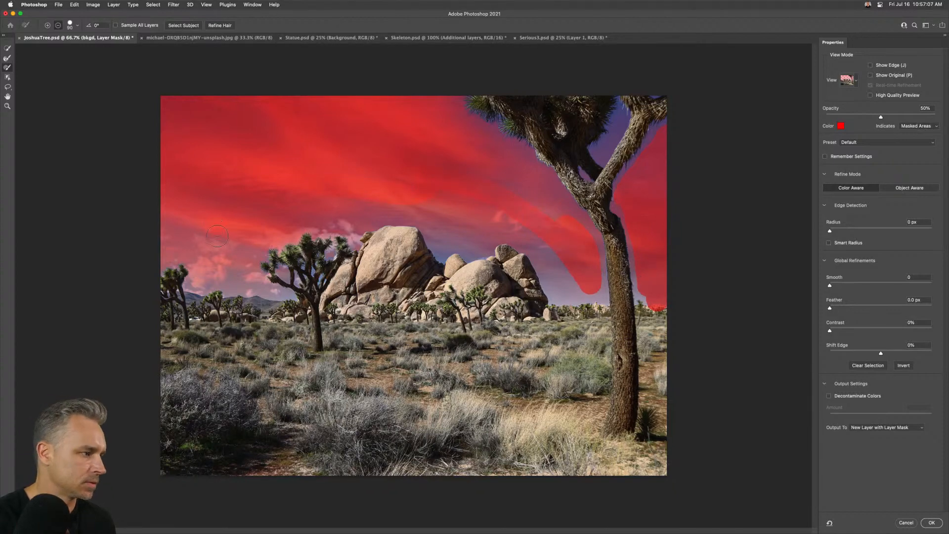
mouse_move(218, 236)
left_mouse_down()
mouse_move(232, 274)
mouse_move(201, 248)
left_mouse_up()
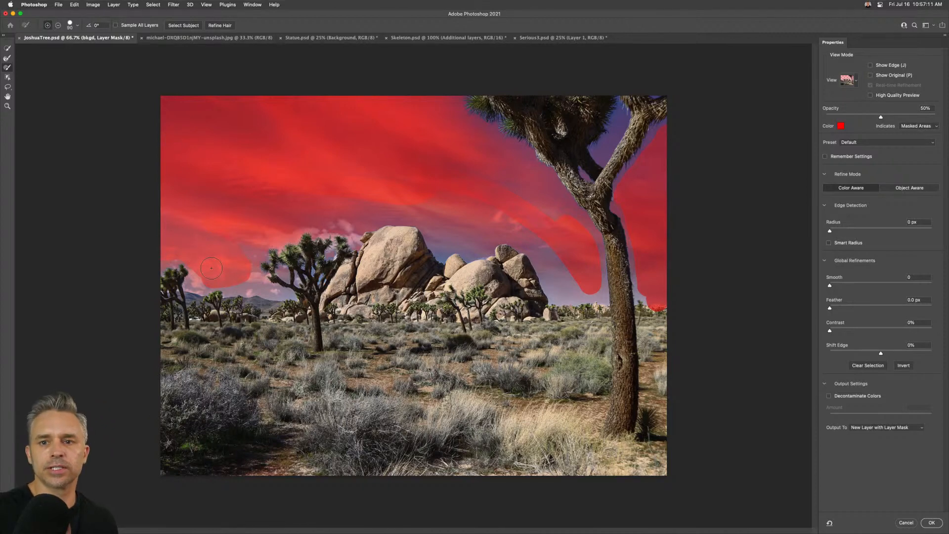
left_click(901, 524)
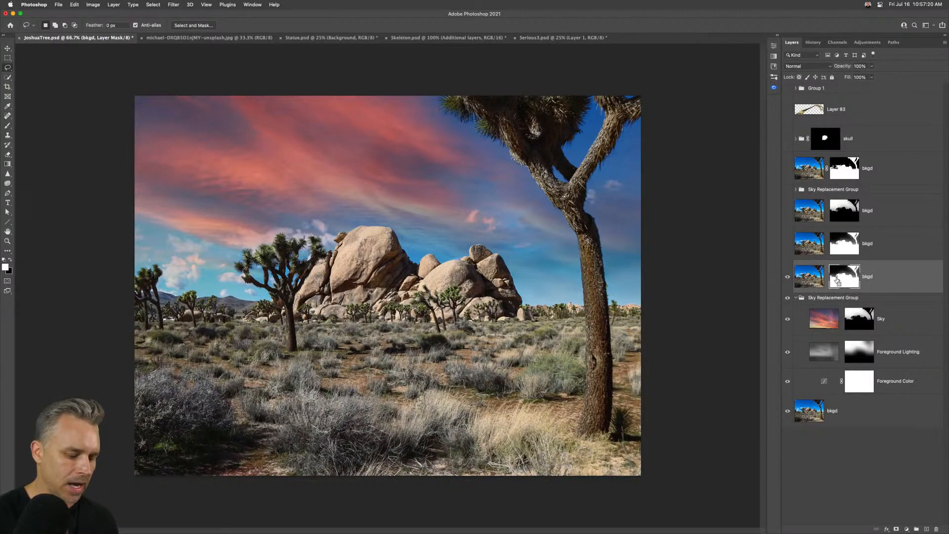
Apply Levels to the bkgd mask above the red-sky group, setting the midtone input to 0.22 to remove the leftover original sky.
key("super+l")
left_click_drag(588, 200, 635, 198)
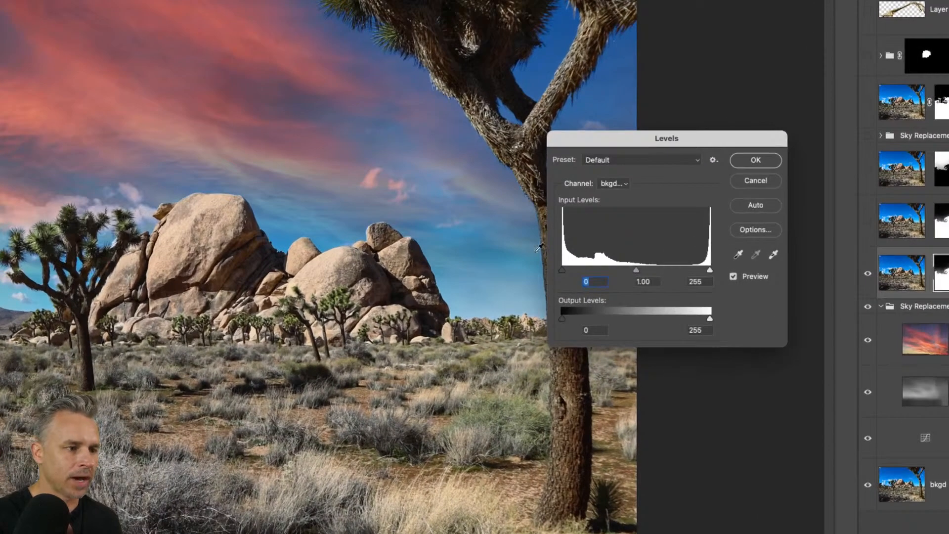
left_click_drag(637, 270, 671, 270)
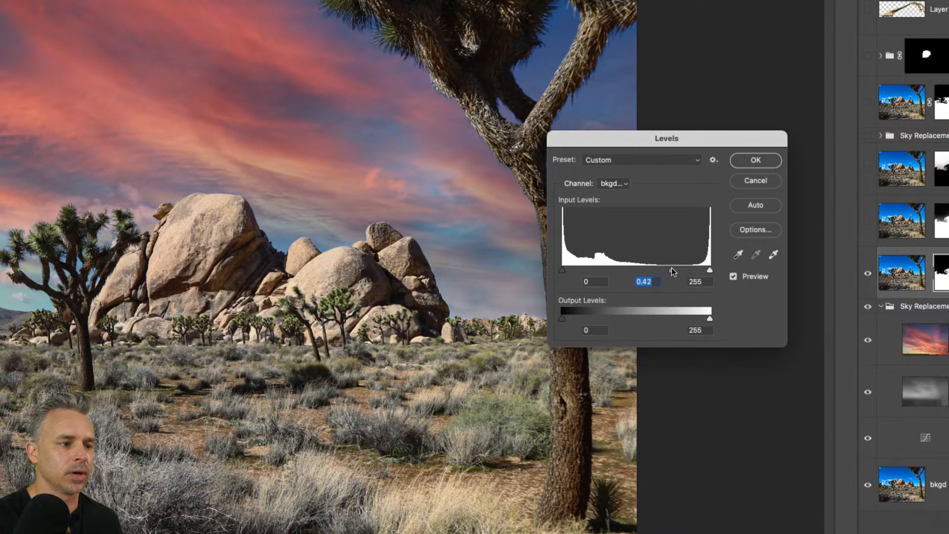
left_click_drag(672, 138, 777, 206)
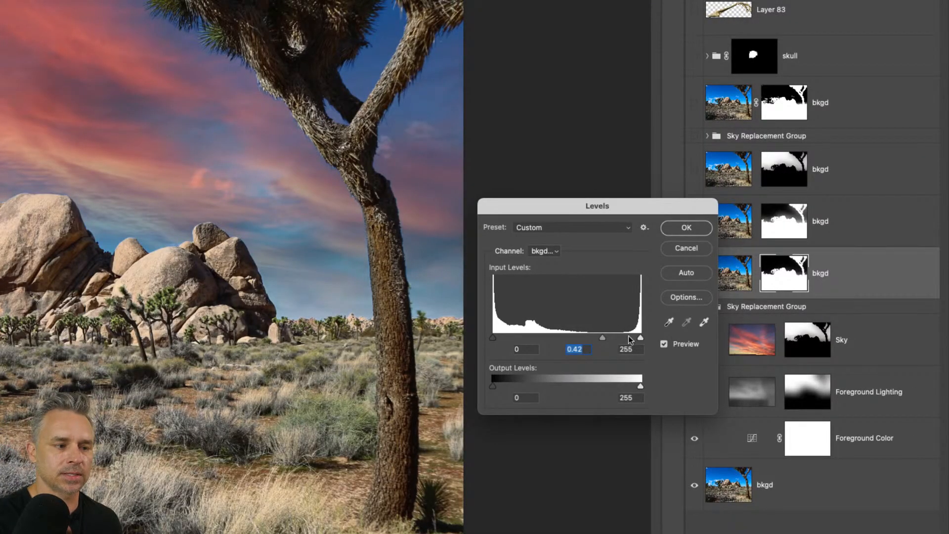
mouse_move(606, 337)
left_mouse_down()
mouse_move(634, 338)
mouse_move(618, 339)
left_mouse_up()
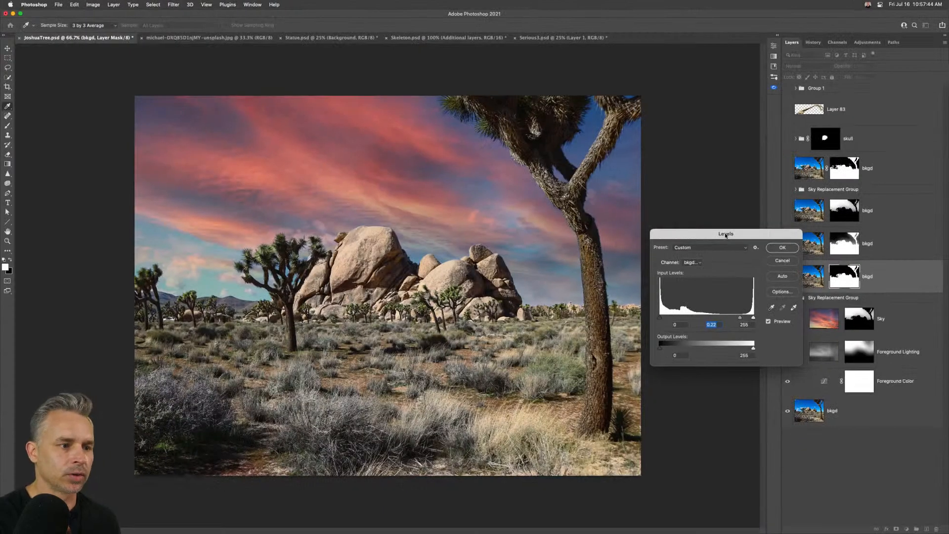
left_click_drag(726, 236, 557, 214)
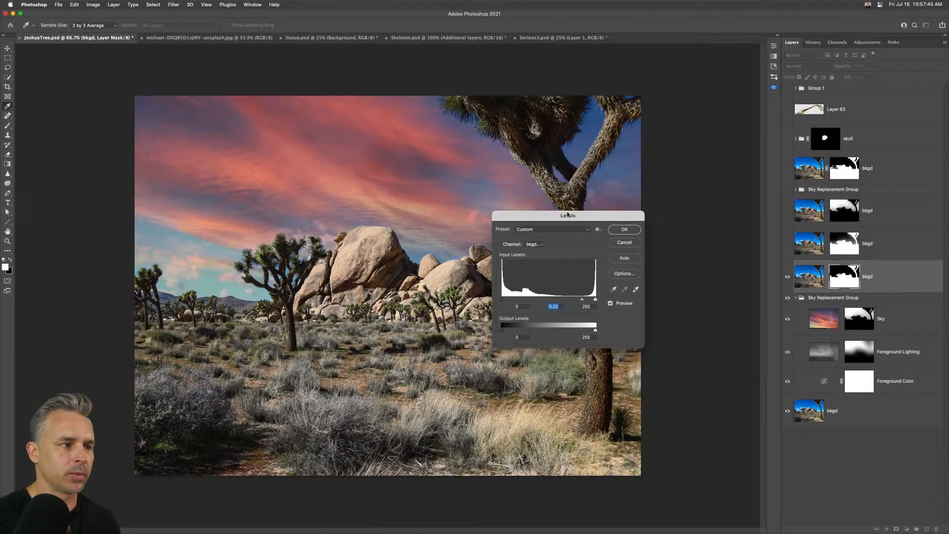
left_click(613, 226)
key("l")
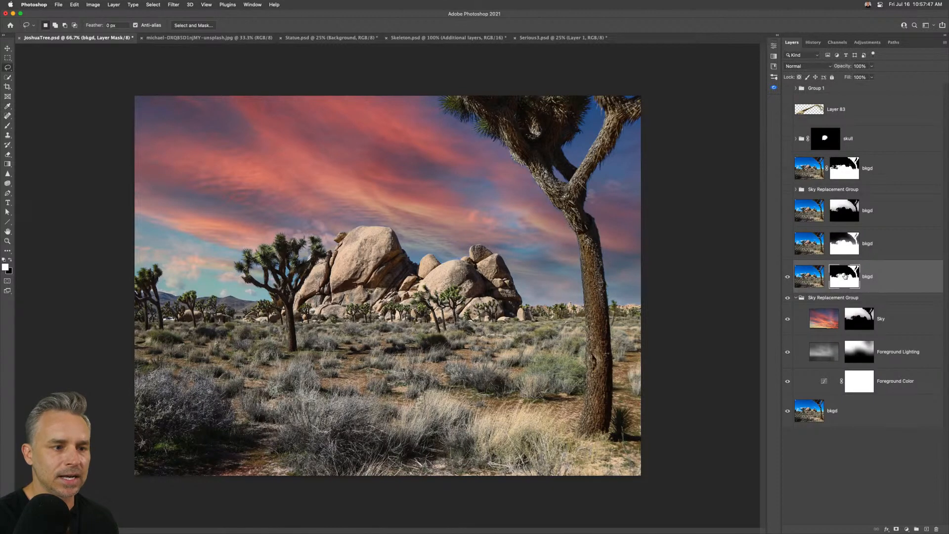
Open the mask of the bkgd layer above the red-sky group in Select and Mask and activate the Refine Edge Brush.
double_click(845, 276)
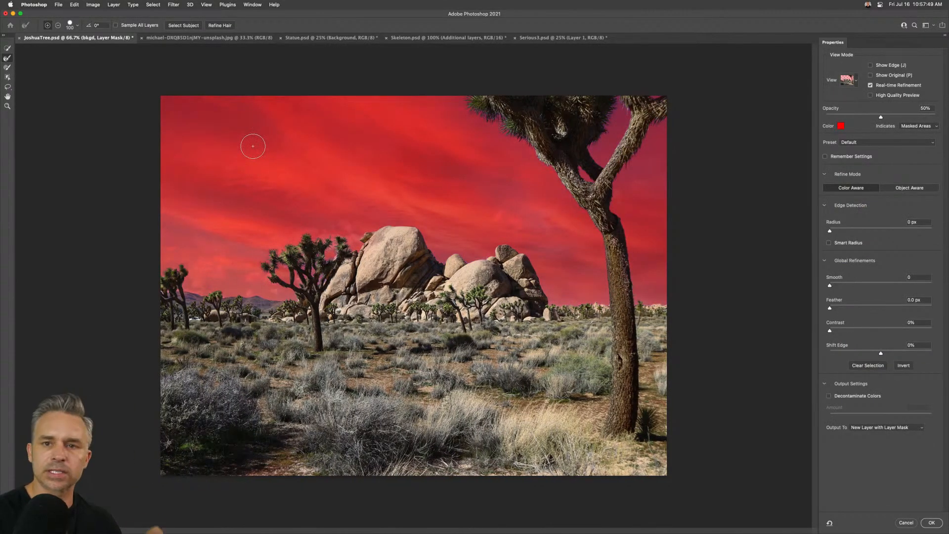
key("super+plus")
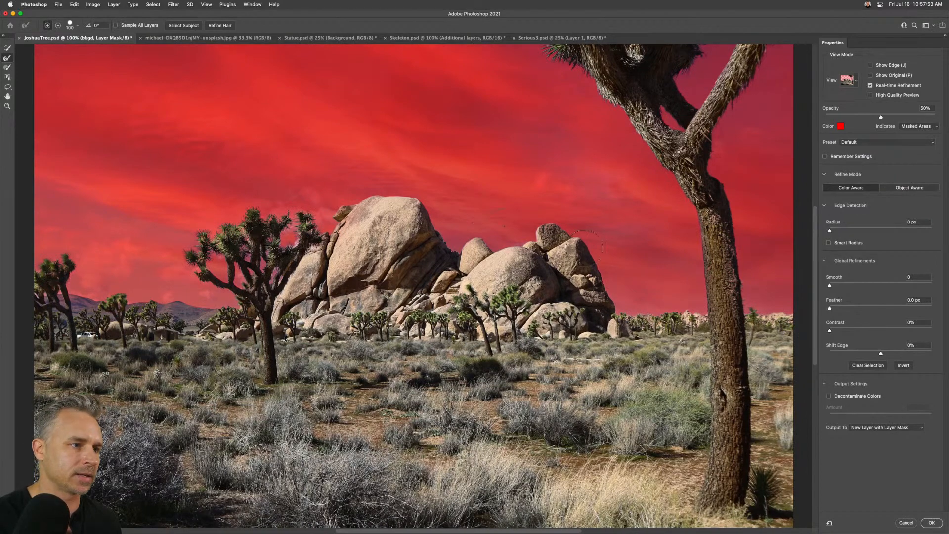
left_click_drag(585, 248, 604, 310)
left_click_drag(350, 180, 341, 206)
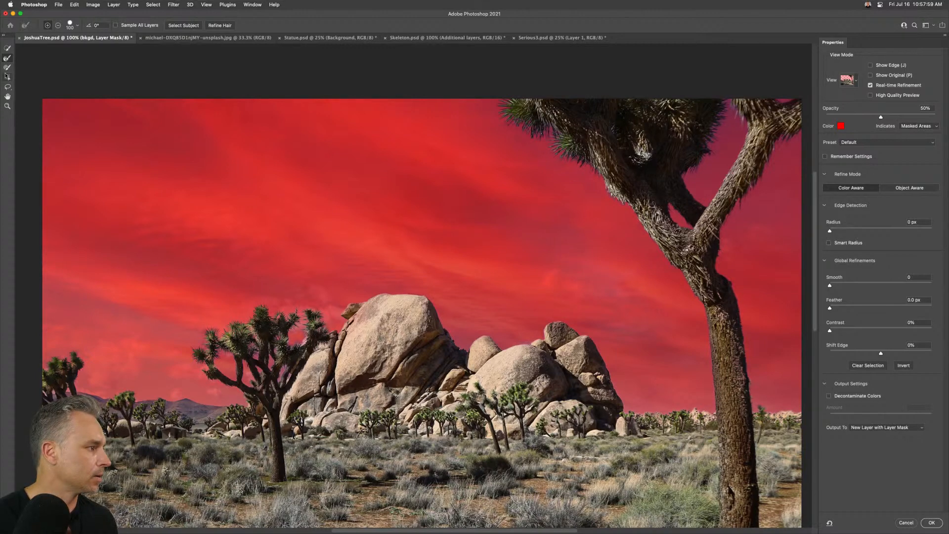
key("b")
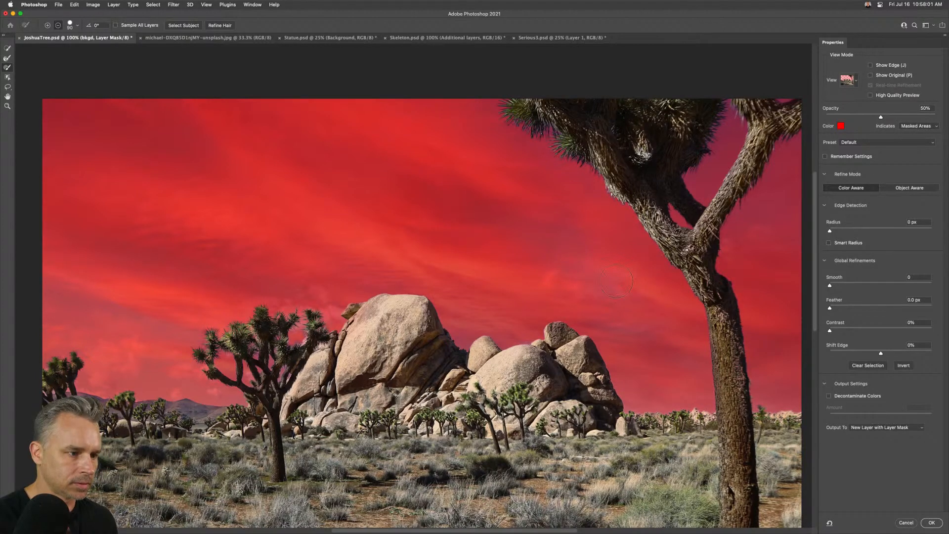
key("alt")
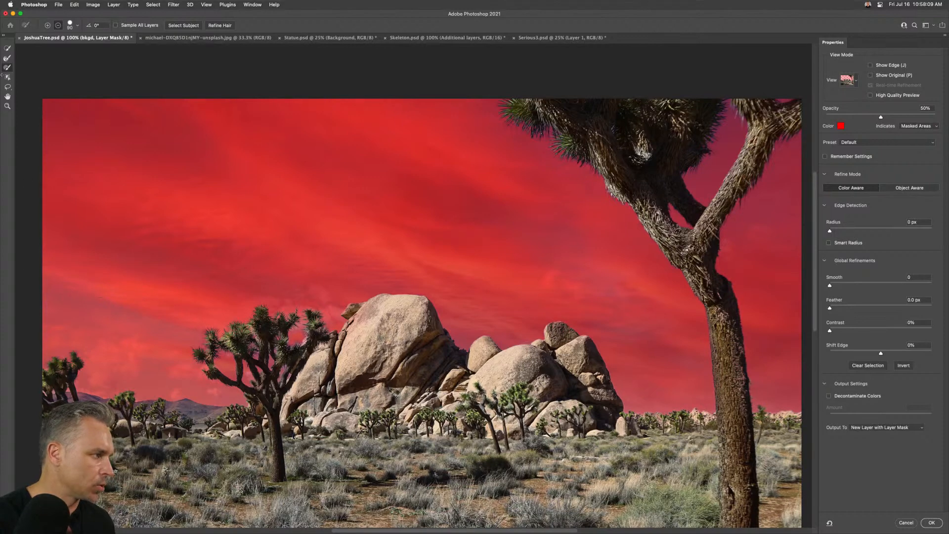
left_click(7, 58)
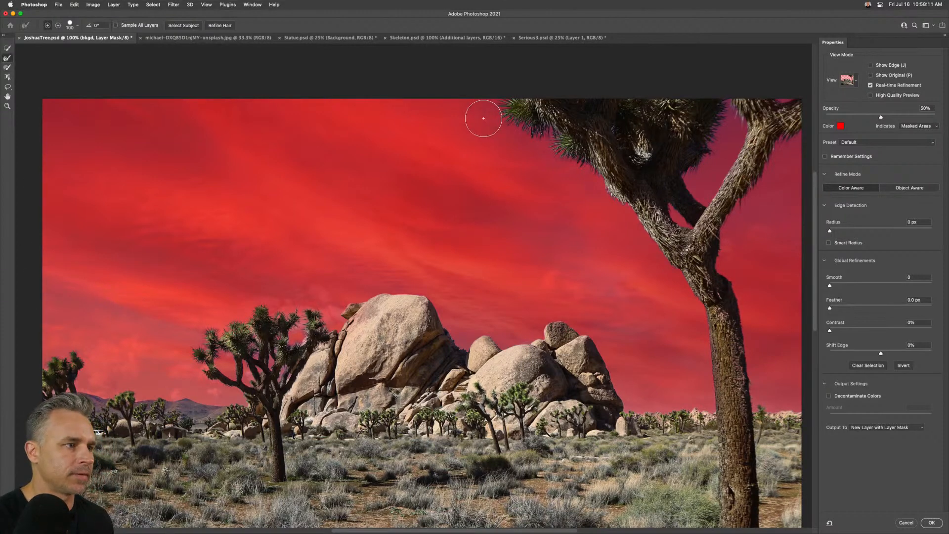
Change the Select and Mask overlay color to black (000000) for checking the Joshua tree's spiky edges against the masked sky.
key("super+plus")
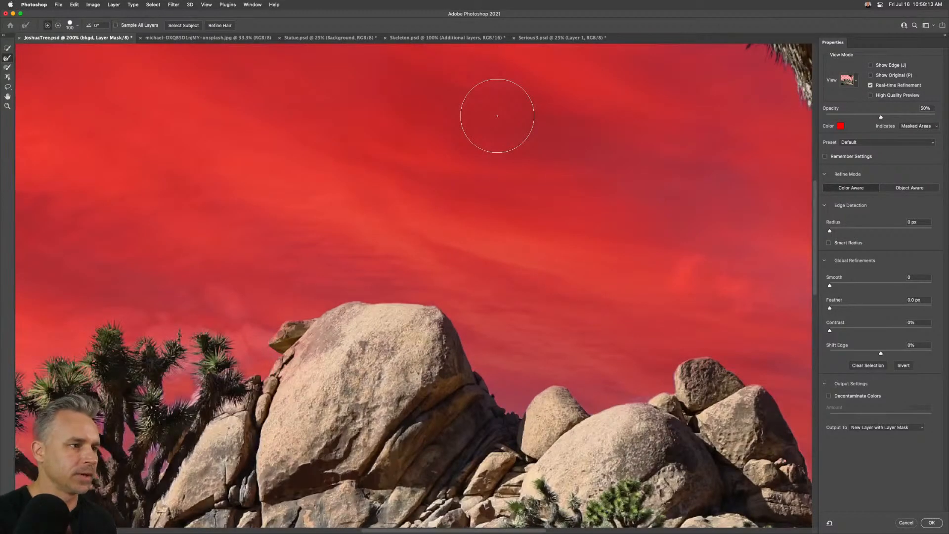
left_click_drag(498, 115, 390, 299)
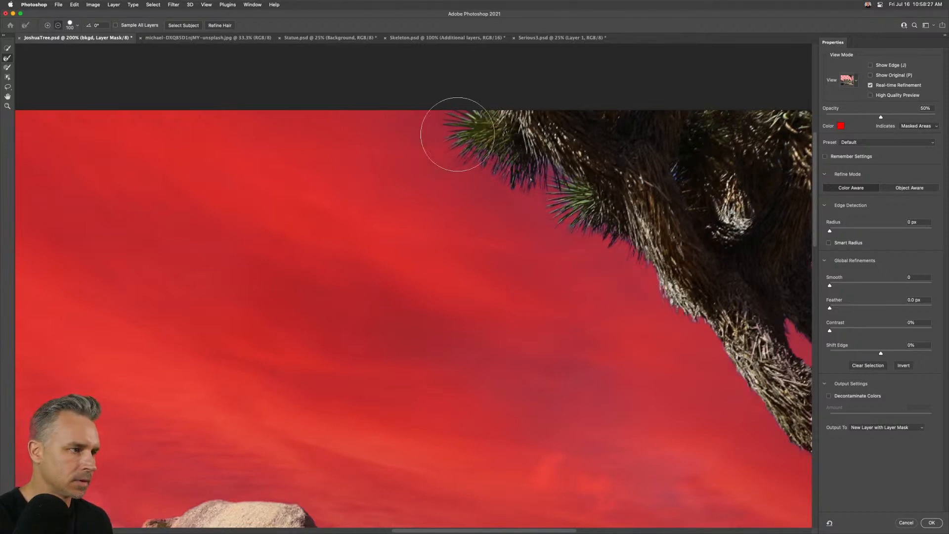
left_click_drag(589, 307, 225, 282)
left_click_drag(535, 250, 535, 253)
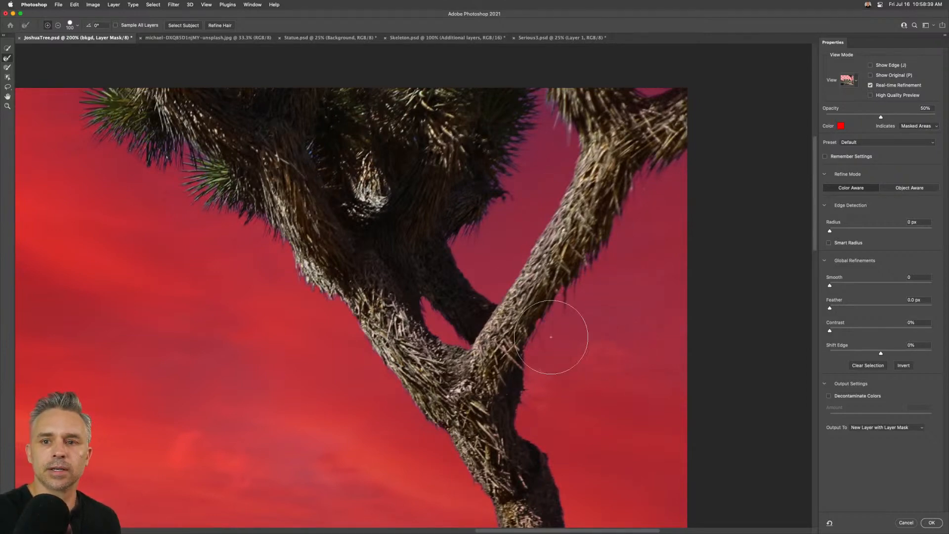
left_click_drag(289, 185, 538, 225)
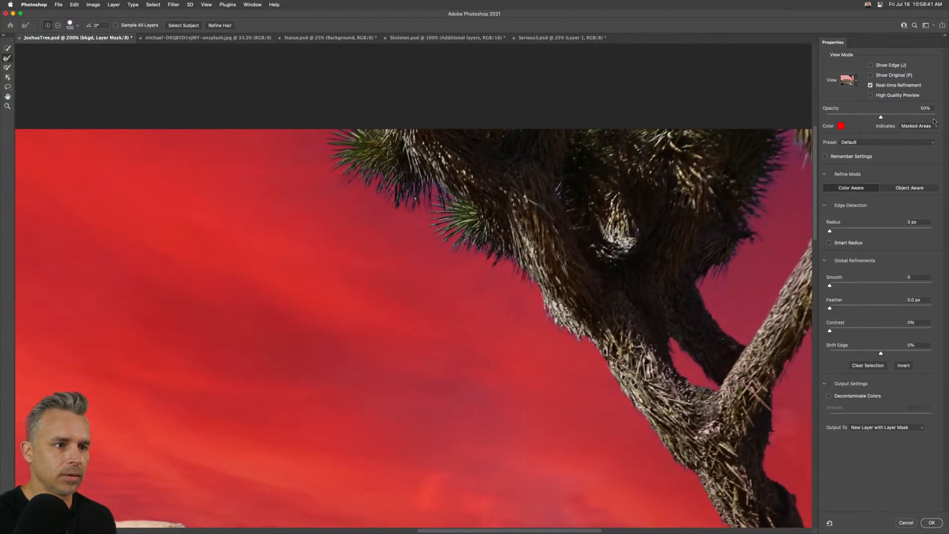
left_click(840, 126)
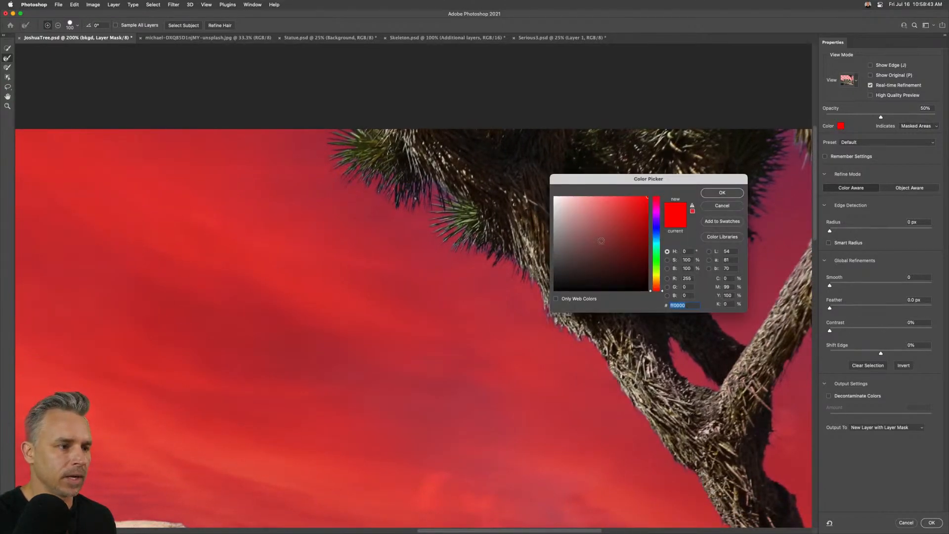
left_click(657, 262)
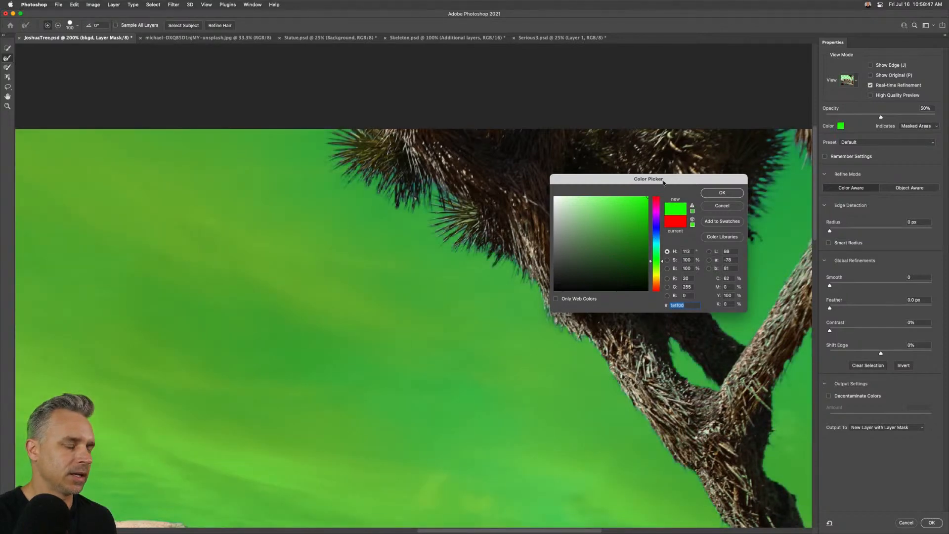
left_click(491, 332)
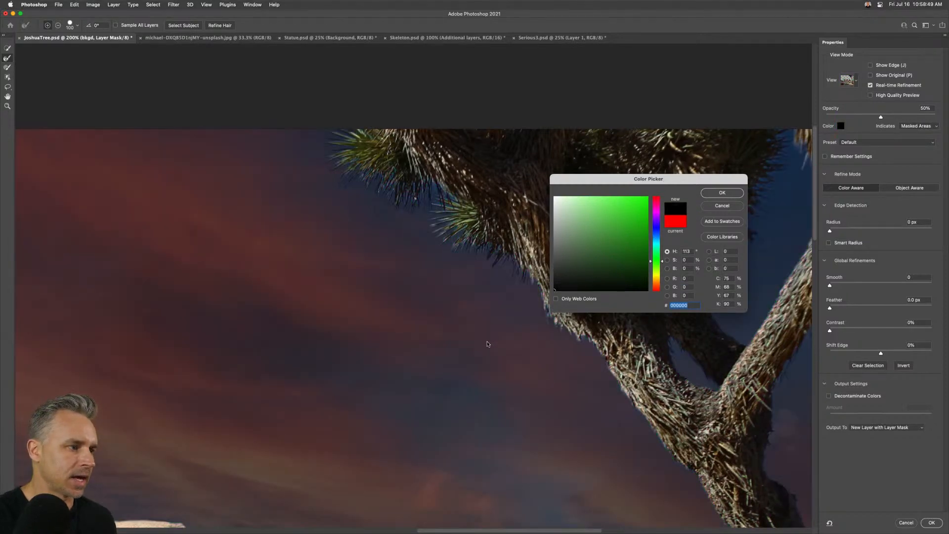
left_click(717, 192)
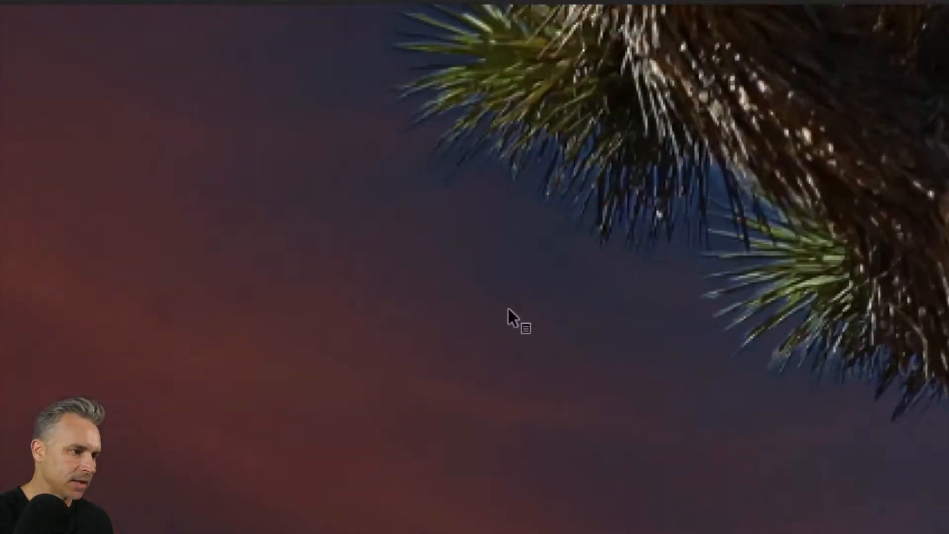
key("alt")
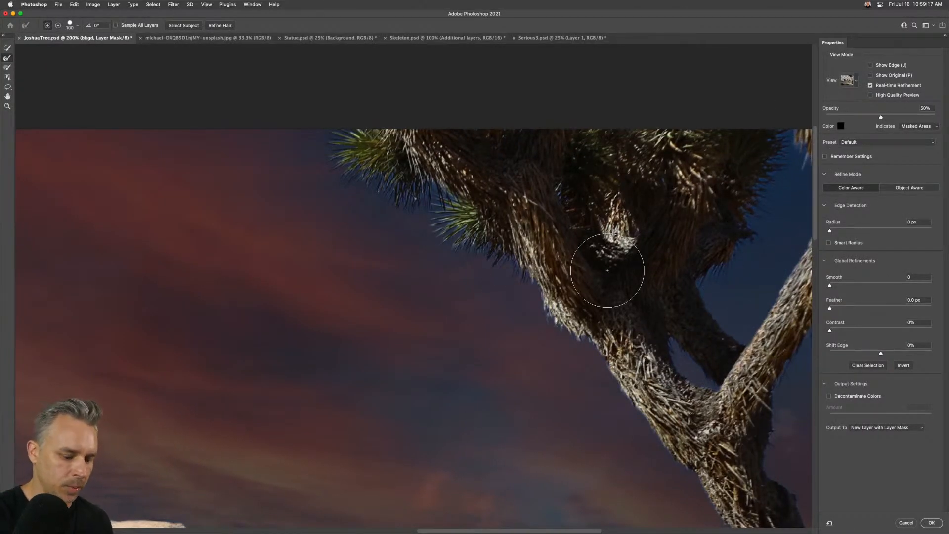
key("super+minus")
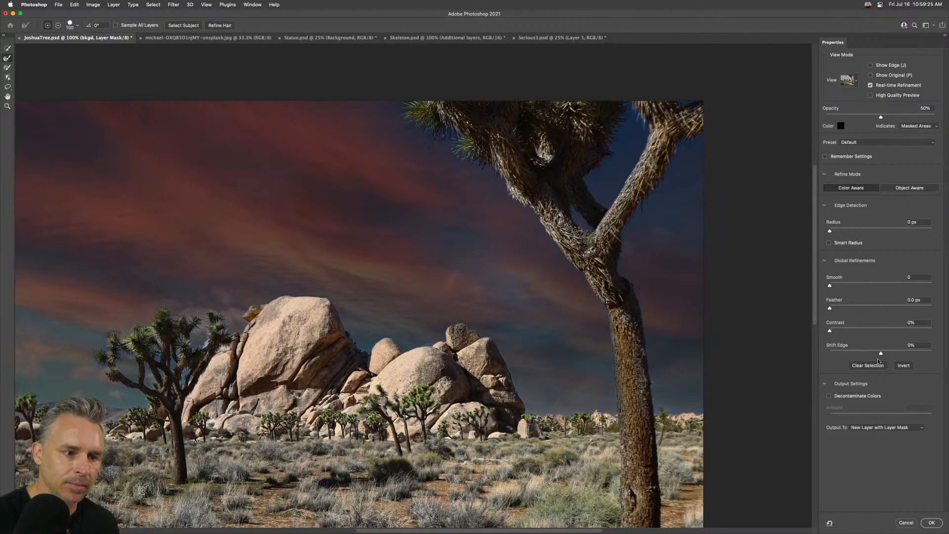
Set the mask's Shift Edge to -20%.
left_click_drag(880, 353, 878, 353)
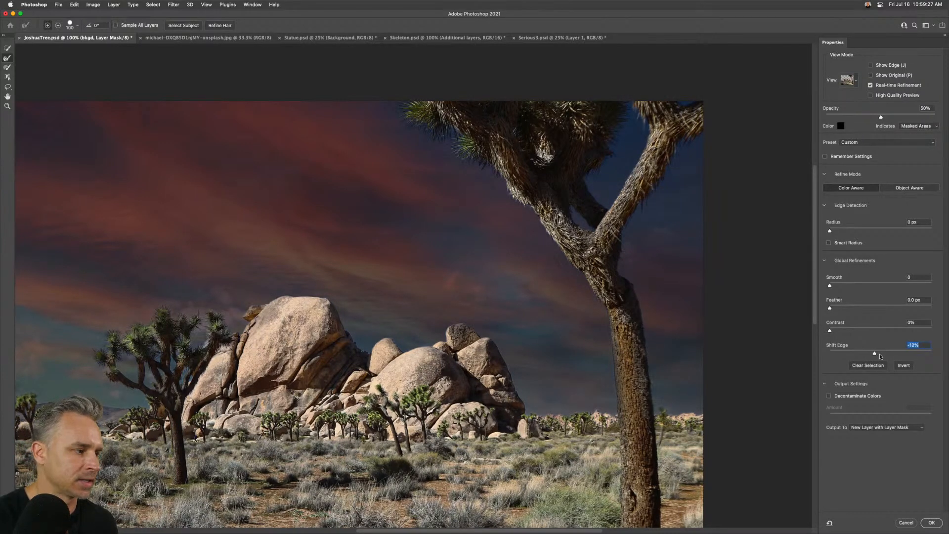
left_click_drag(878, 354, 874, 354)
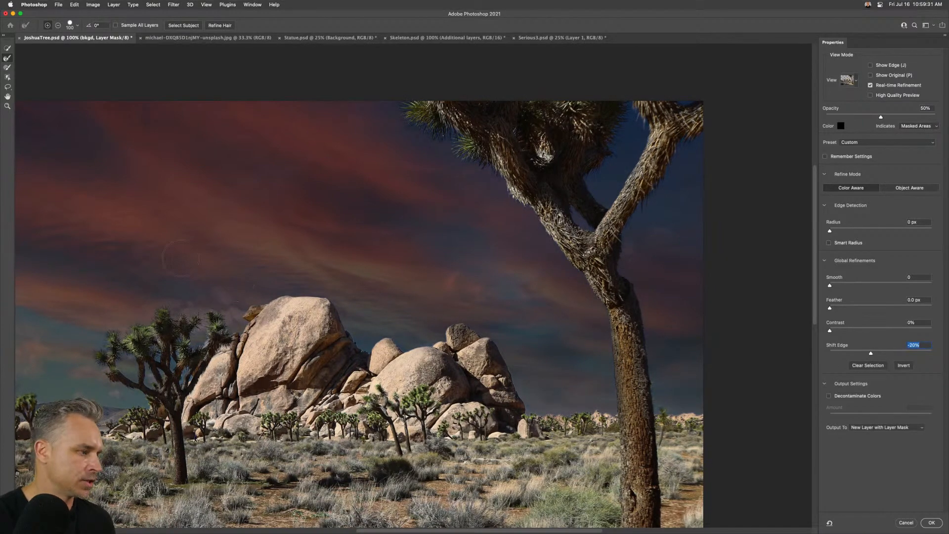
Refine the small Joshua tree's mask edge beside the boulder with a smaller brush, and output to a new layer with layer mask.
key("super+plus")
left_click_drag(238, 286, 655, 196)
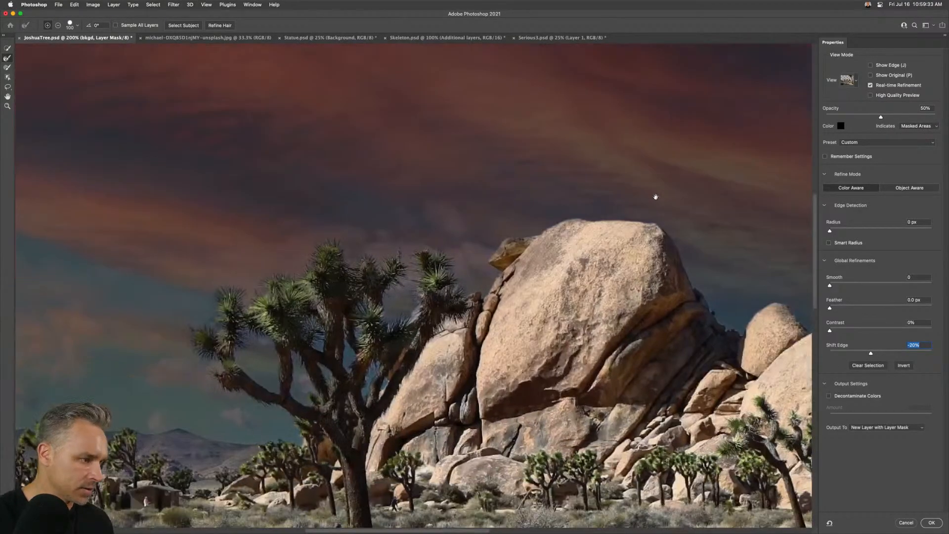
key("bracketleft")
key("bracketleft")
key("bracketleft")
key("bracketleft")
key("bracketleft")
key("bracketleft")
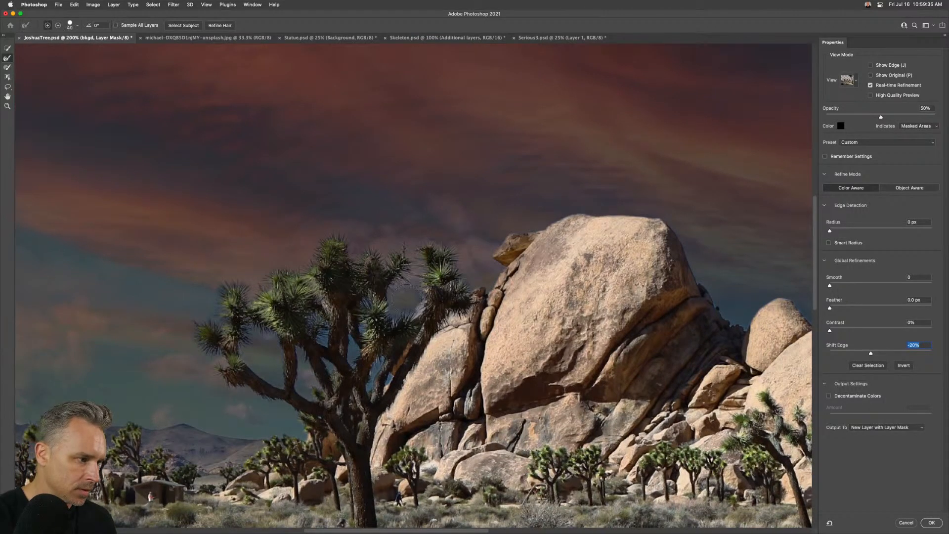
left_click_drag(409, 299, 422, 316)
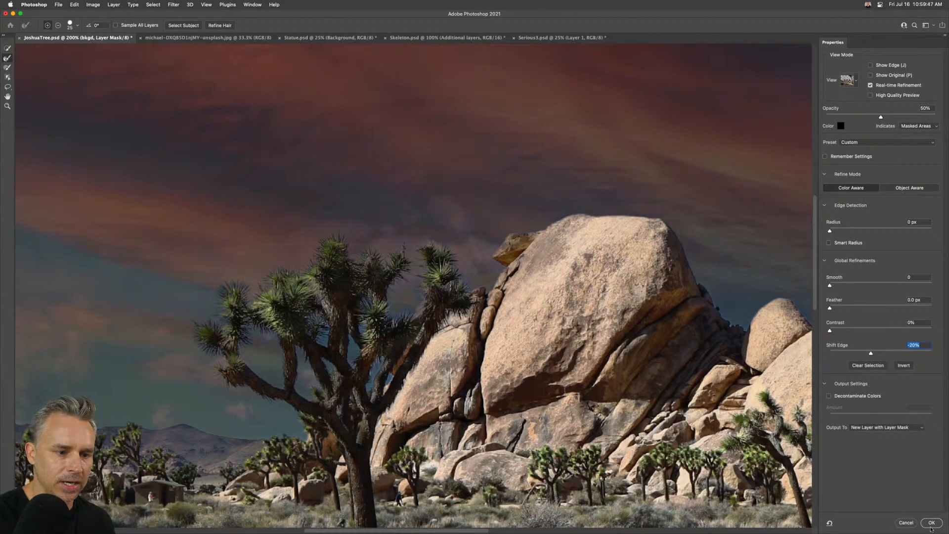
left_click(932, 525)
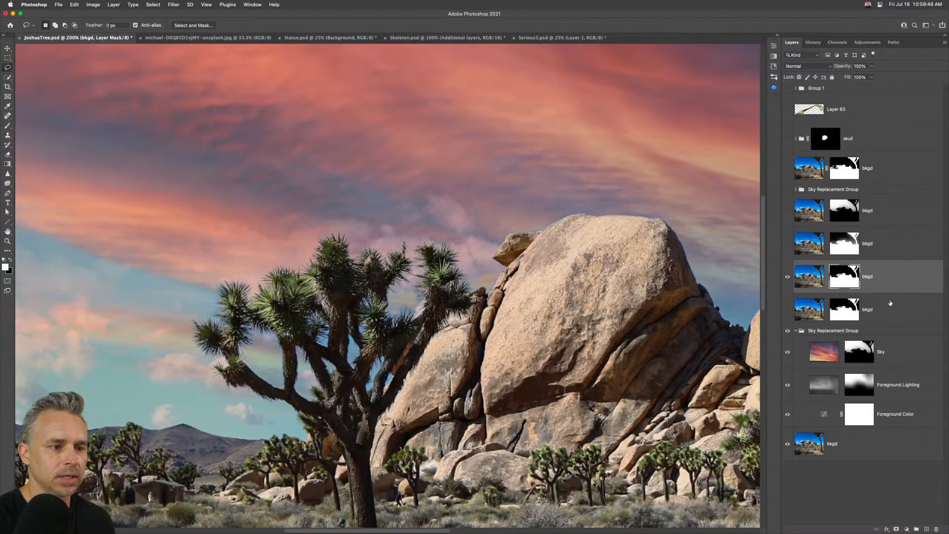
Delete the surplus hidden bkgd layers and the hidden Sky Replacement Group, keeping only the refined bkgd layer and visible sky group.
left_click_drag(890, 302, 935, 529)
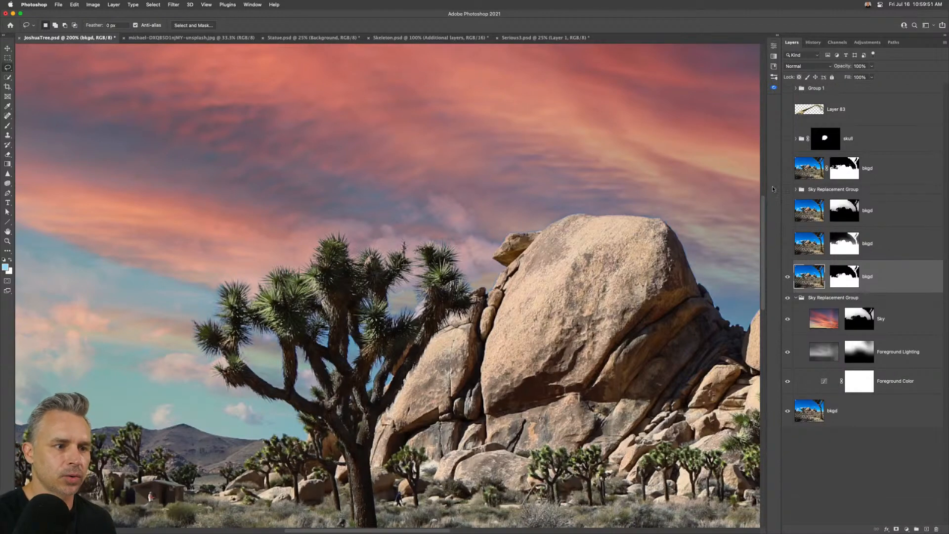
left_click(840, 243)
left_click(883, 174, "shift")
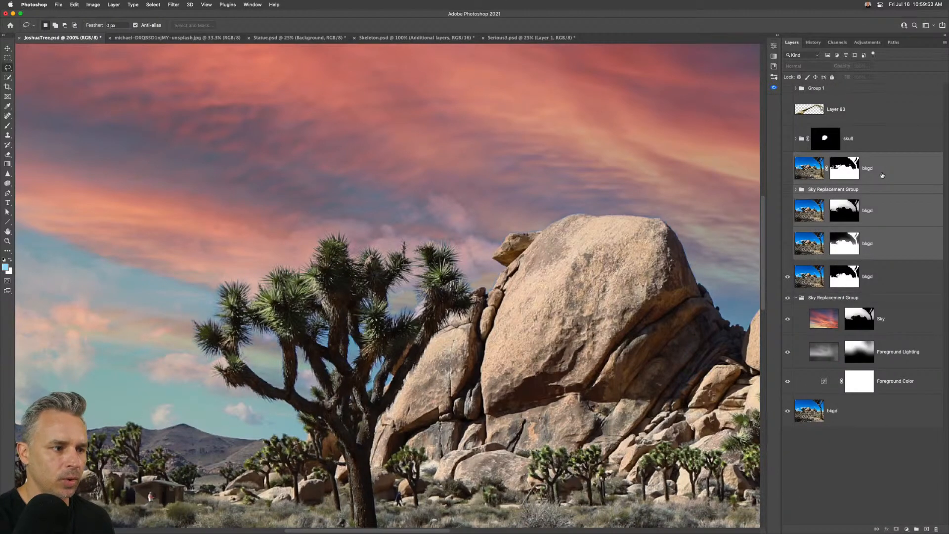
left_click(936, 529)
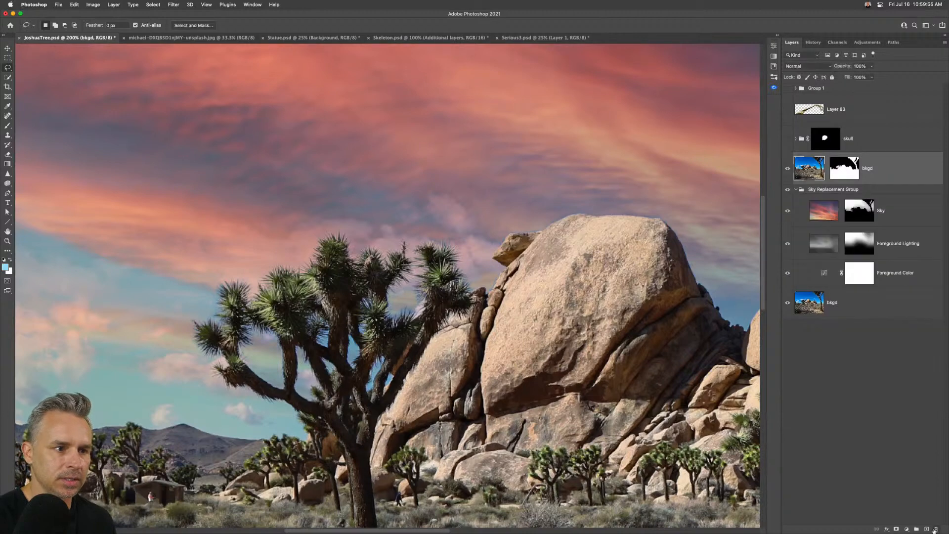
Rename the remaining Sky Replacement Group as Sky and expand it to show its layers.
left_click(795, 190)
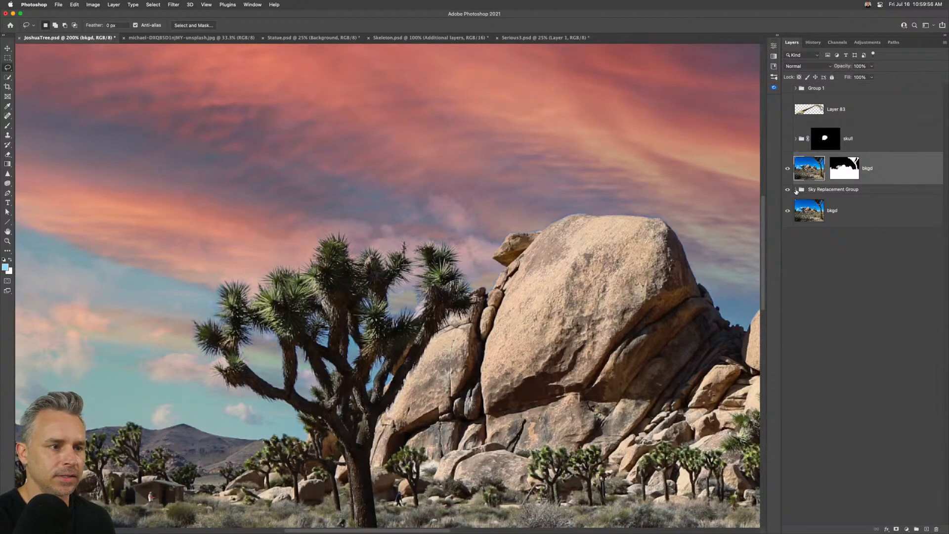
double_click(816, 191)
type("Sky")
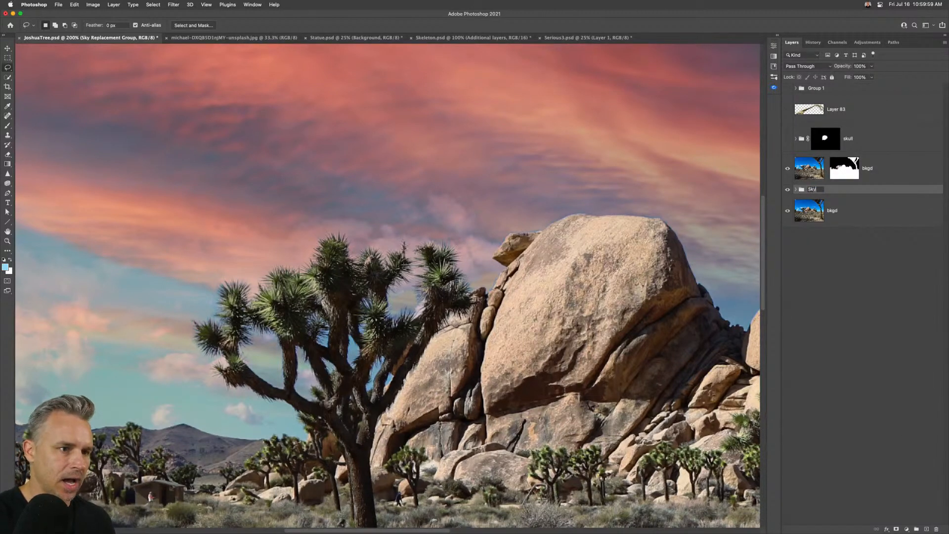
key("Return")
left_click(795, 189)
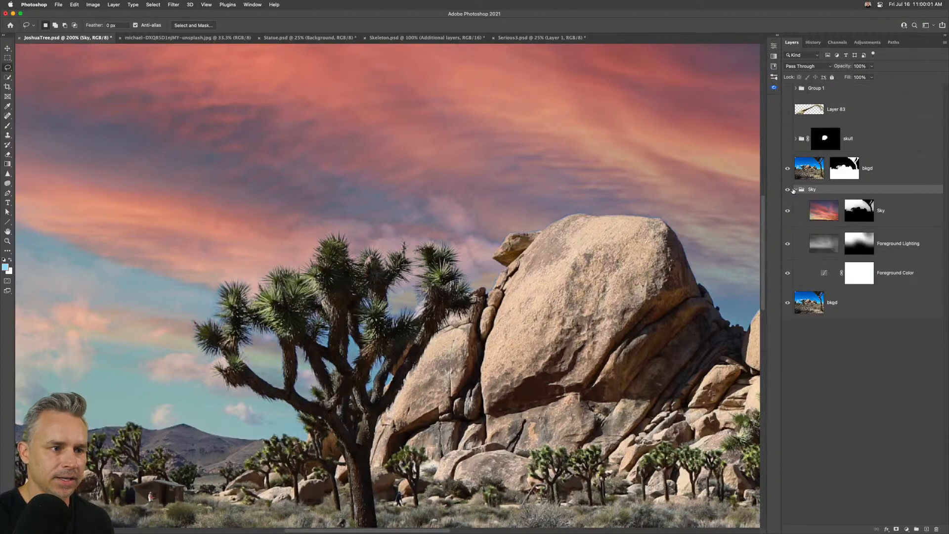
Compare the whole image with the Sky group hidden and shown to examine the sky replacement against the original bkgd photo.
left_click_drag(814, 305, 812, 335)
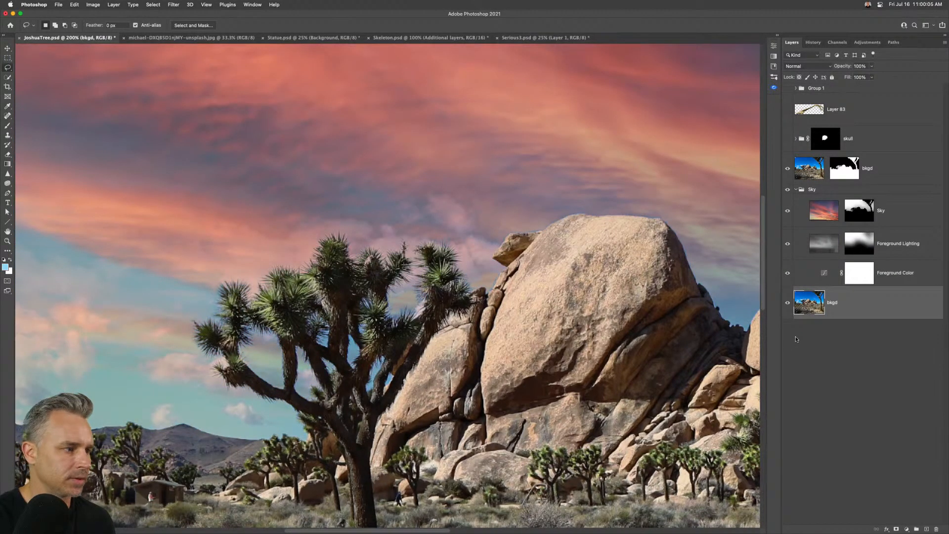
key("super+0")
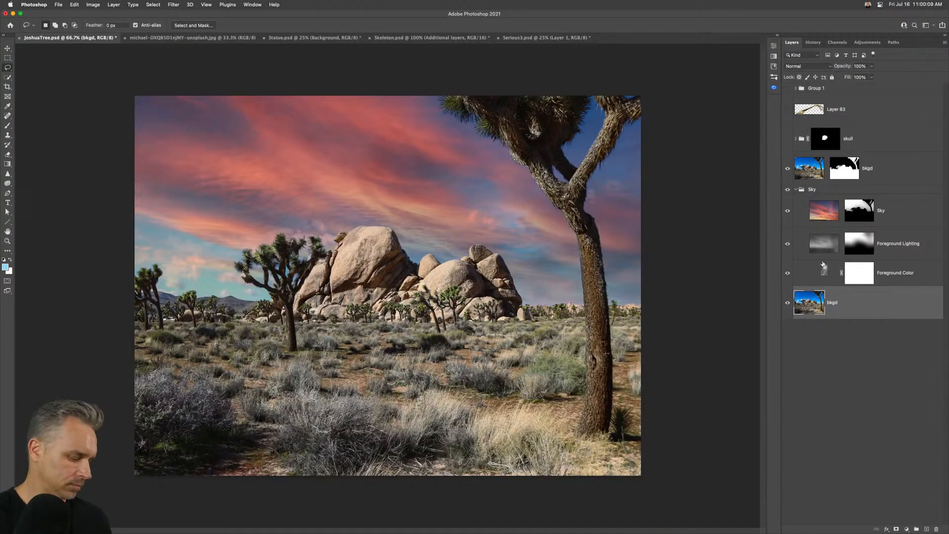
key("super+z")
key("super+shift+z")
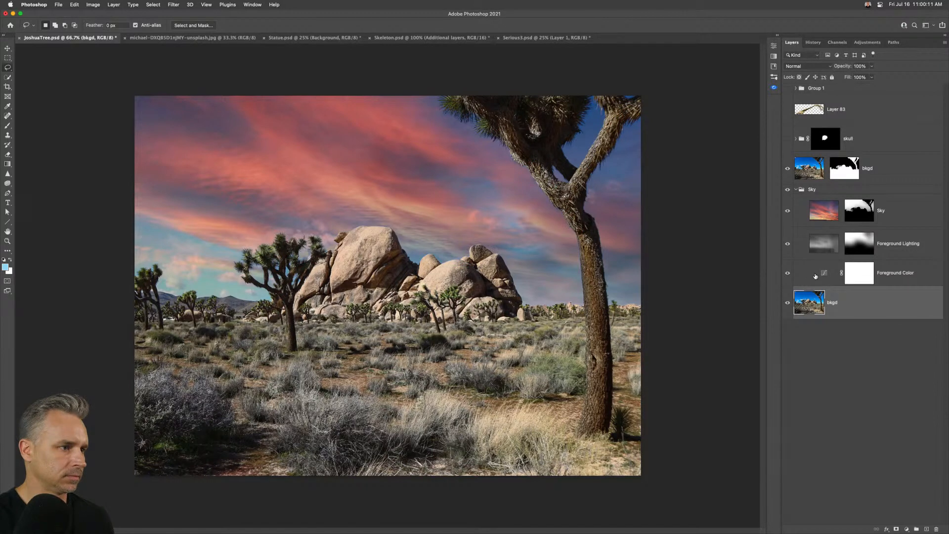
key("super+z")
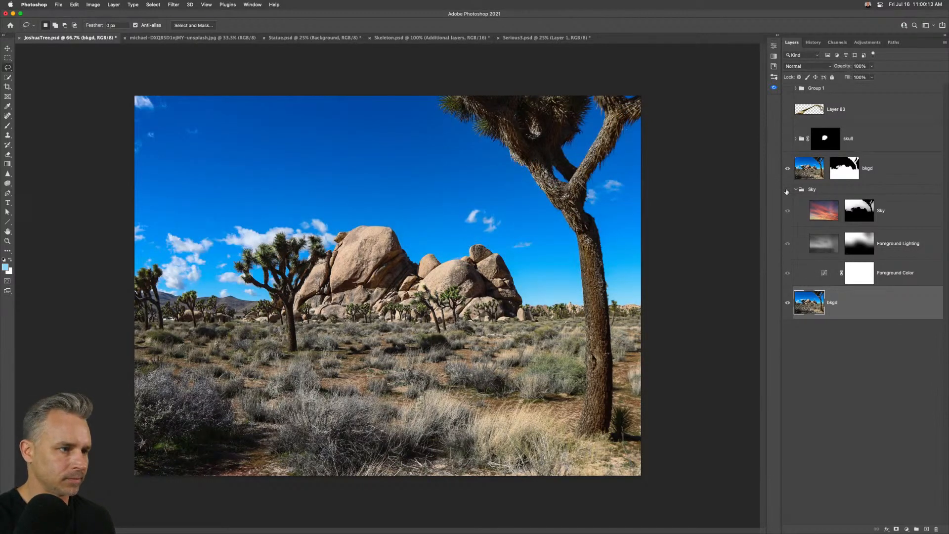
key("super+shift+z")
key("super+z")
key("super+shift+z")
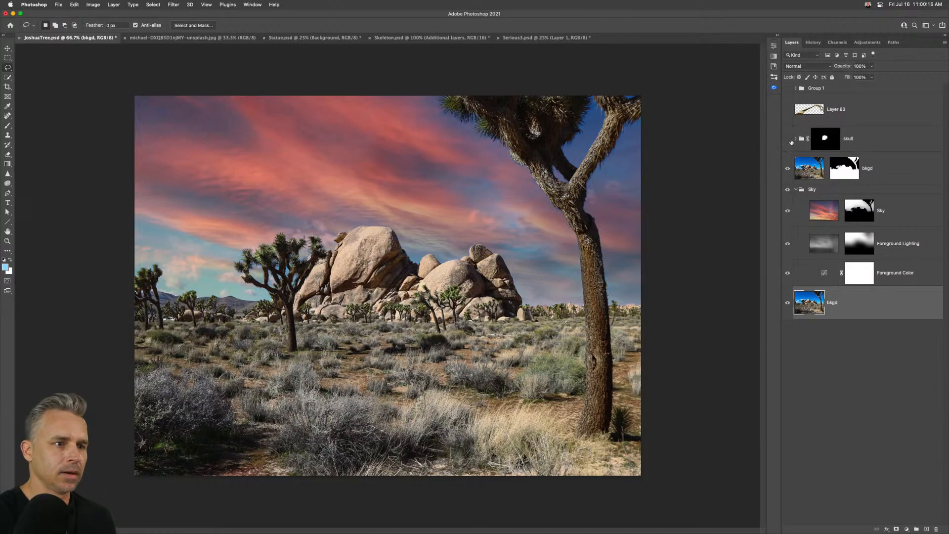
left_click(874, 196)
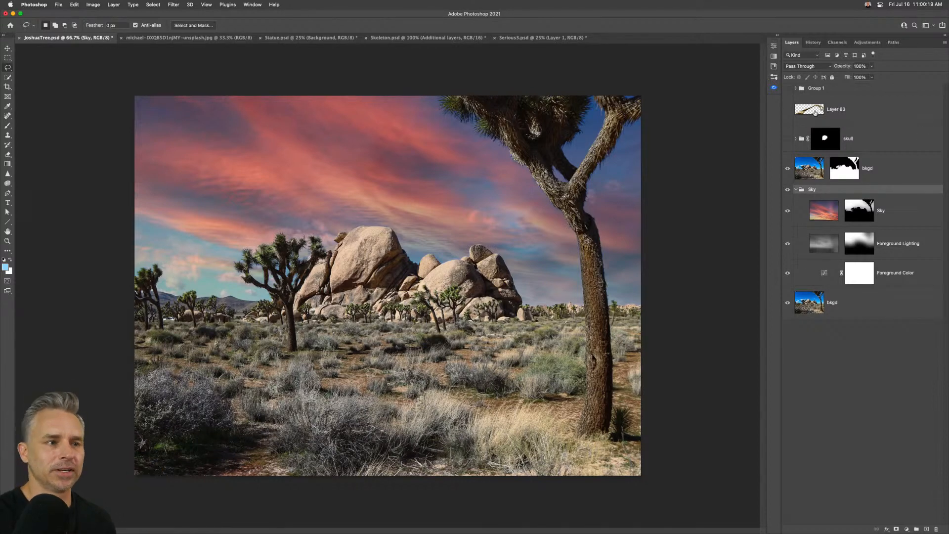
Rename Layer 83 as hand and make it visible.
left_click(792, 115)
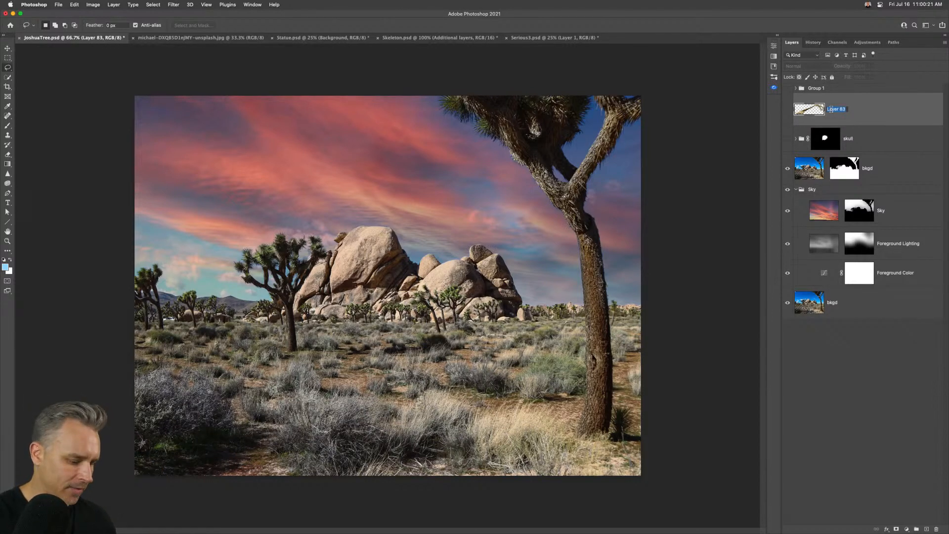
type("hand")
key("Return")
left_click(787, 109)
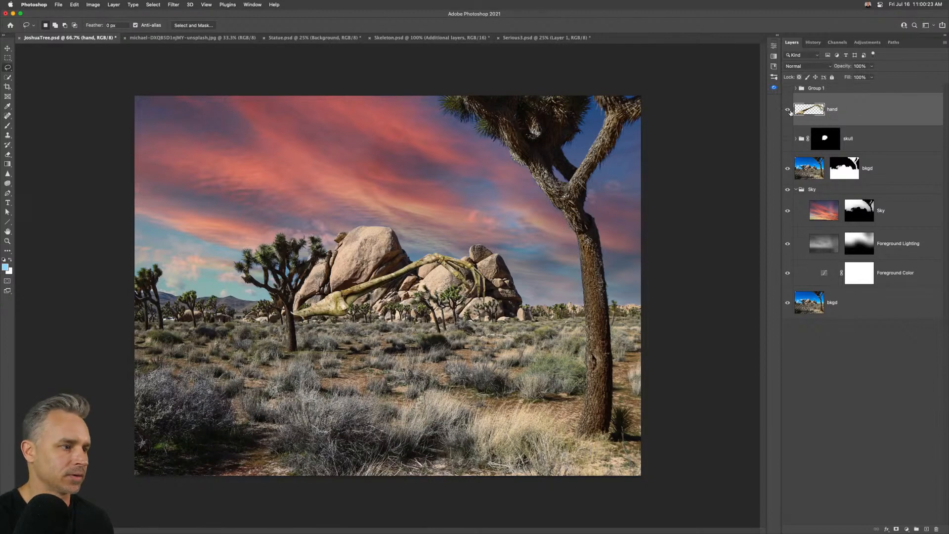
Place the hand layer between the masked bkgd layer and the Sky group, and move the hand rightward to emerge behind the rocks.
left_click_drag(859, 112, 831, 148)
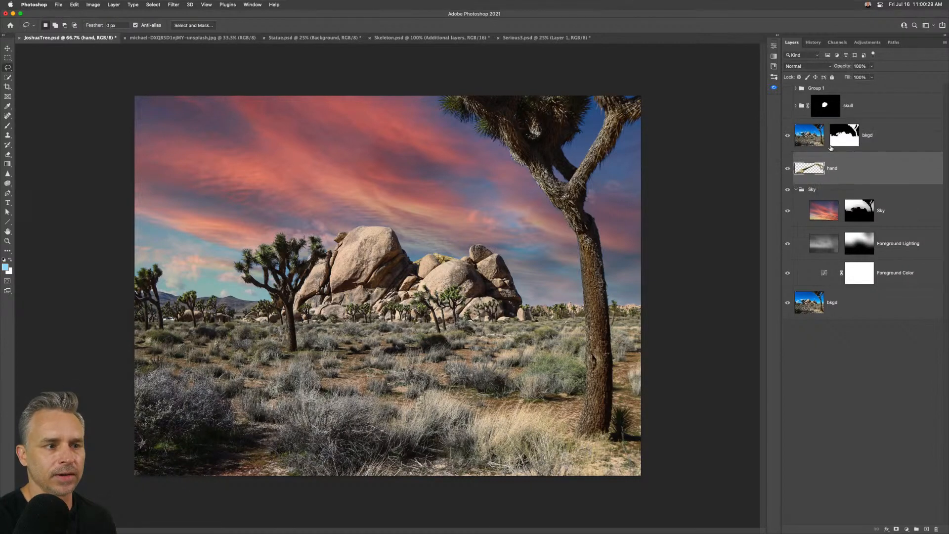
left_click(795, 190)
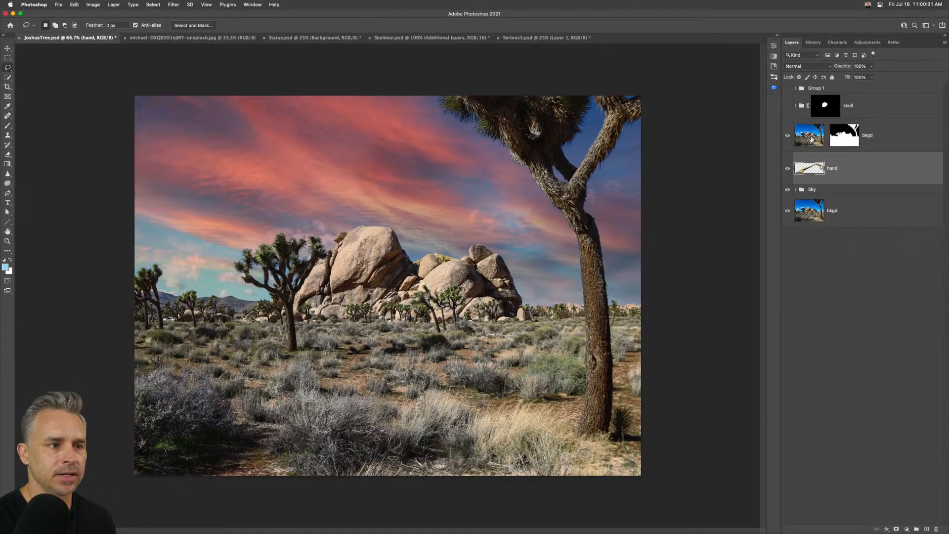
left_click(7, 48)
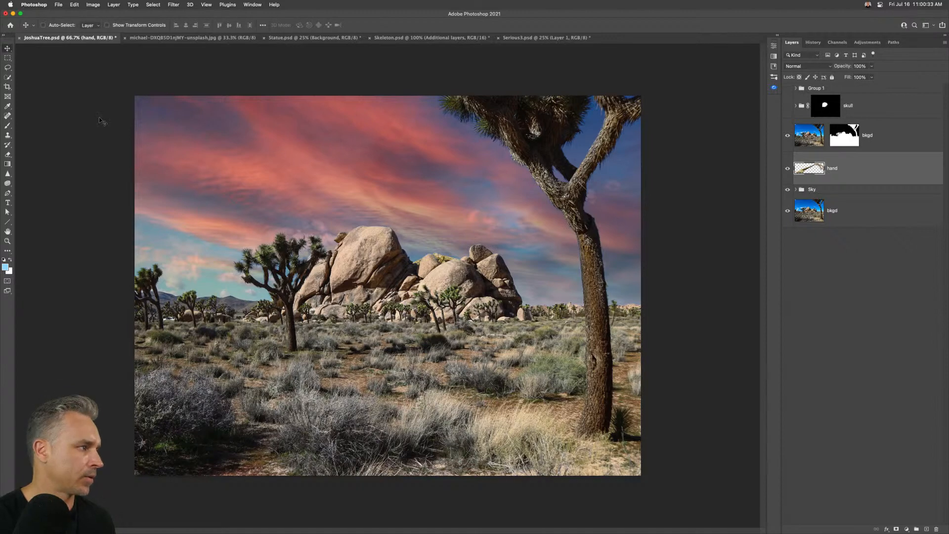
left_click_drag(128, 245, 312, 278)
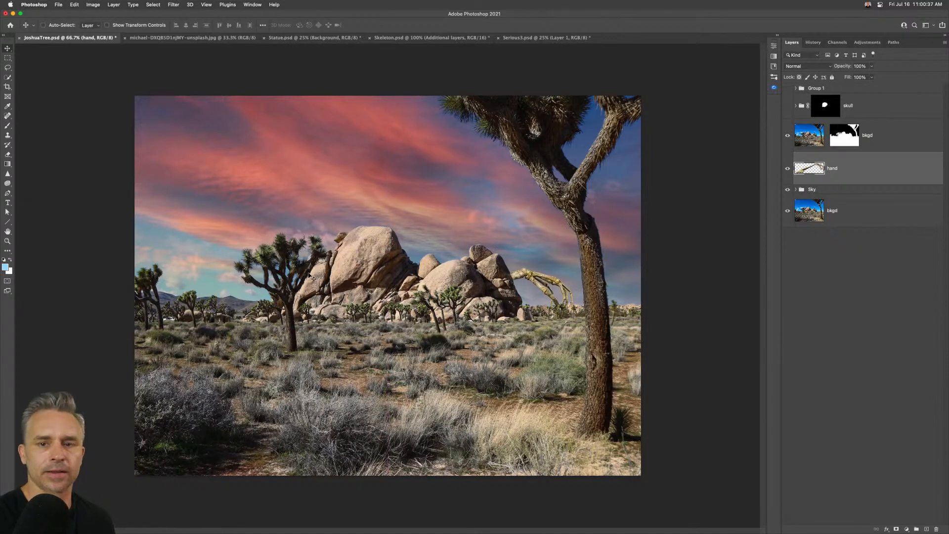
Show the skull group and examine how the skull blends into the large boulder.
key("super+equal")
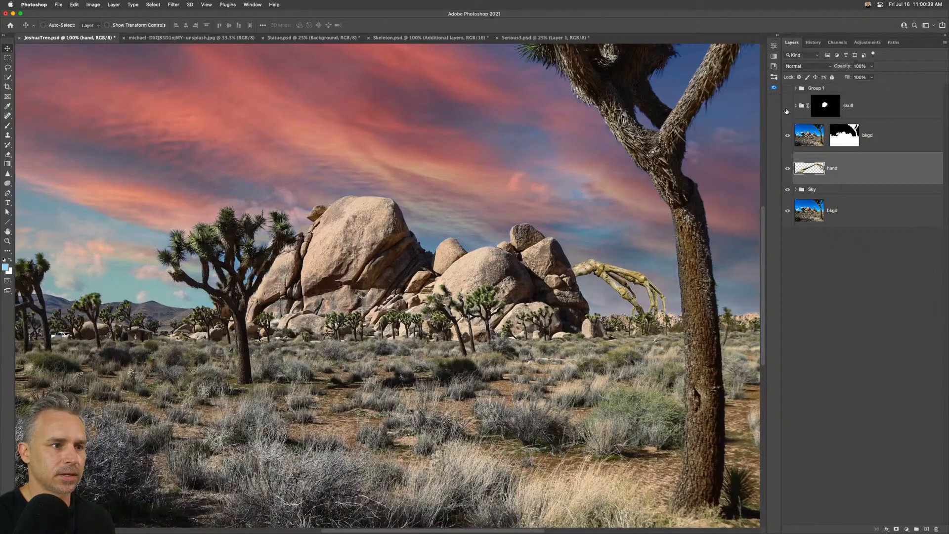
left_click(787, 106)
key("super+minus")
key("super+minus")
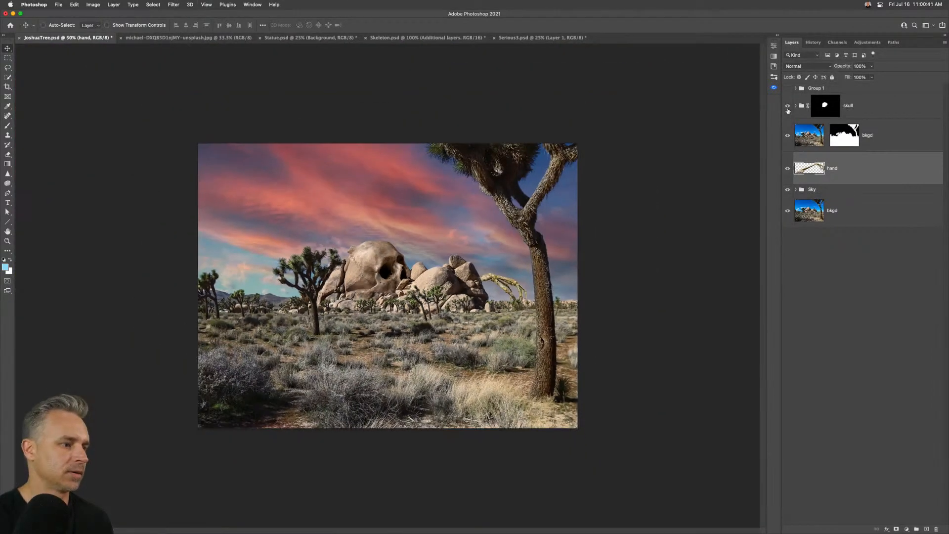
key("super+equal")
key("super+equal")
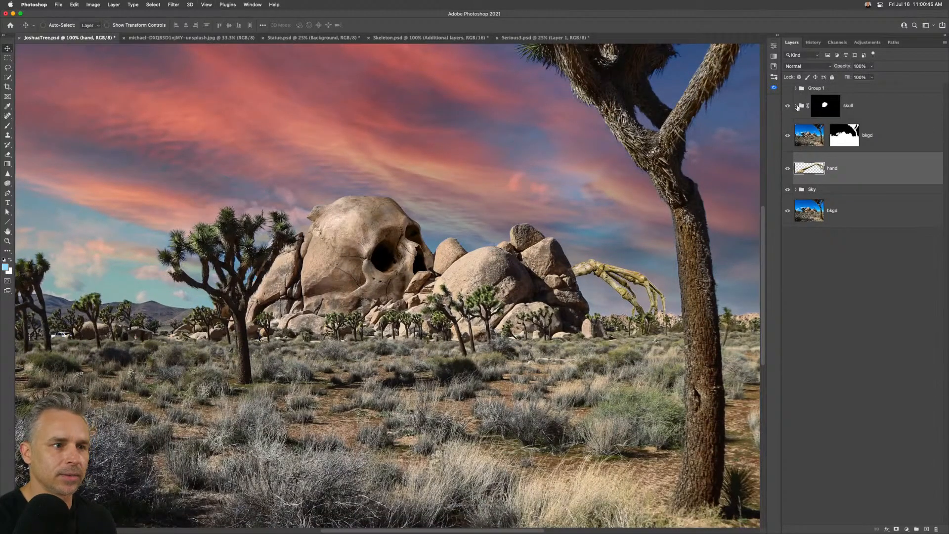
Duplicate the skull group's Layer 3 rock texture above the hand layer, clip it to the hand, and move it over the bones.
left_click(797, 105)
left_click(845, 213)
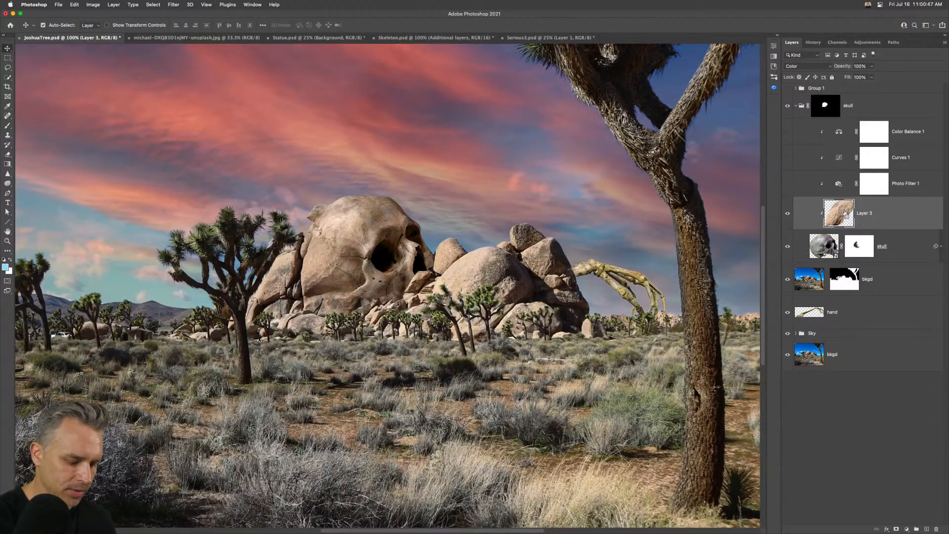
left_click_drag(845, 213, 840, 341)
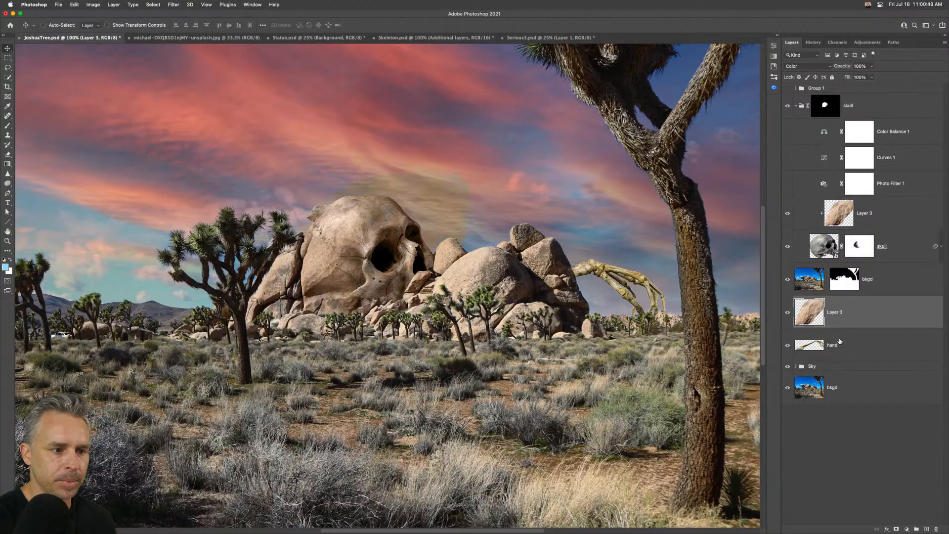
left_click(843, 328, "alt")
left_click_drag(386, 279, 652, 314)
Examine the skeleton hand up close with the clipped rock colour layer hidden and shown, and check it in the full composition.
scroll(661, 289, "up", 10)
scroll(345, 313, "down", 15)
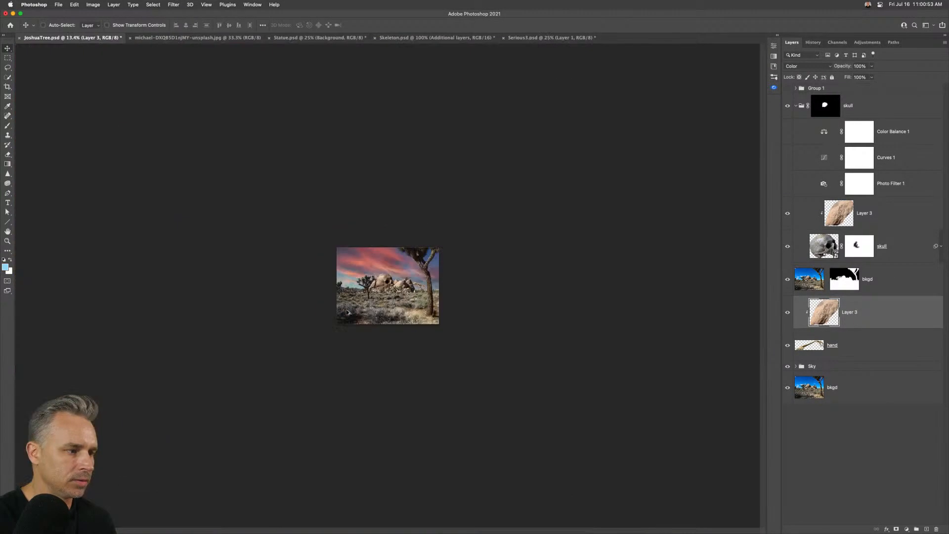
scroll(348, 312, "up", 15)
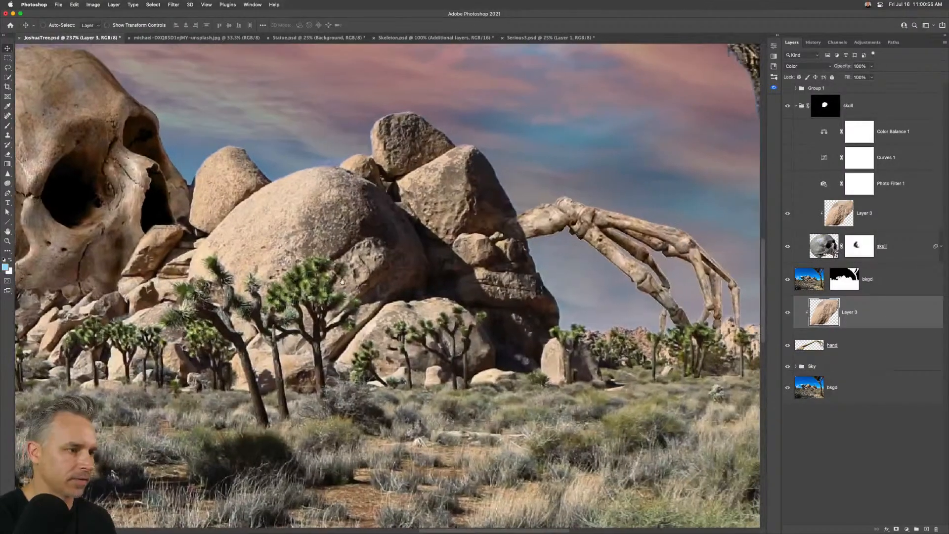
left_click_drag(343, 281, 194, 298)
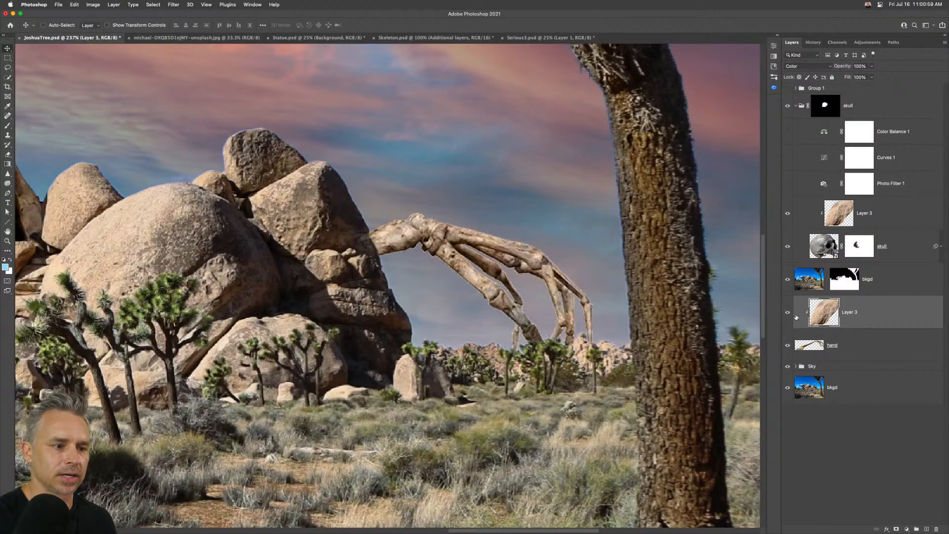
left_click(788, 313)
left_click(789, 313)
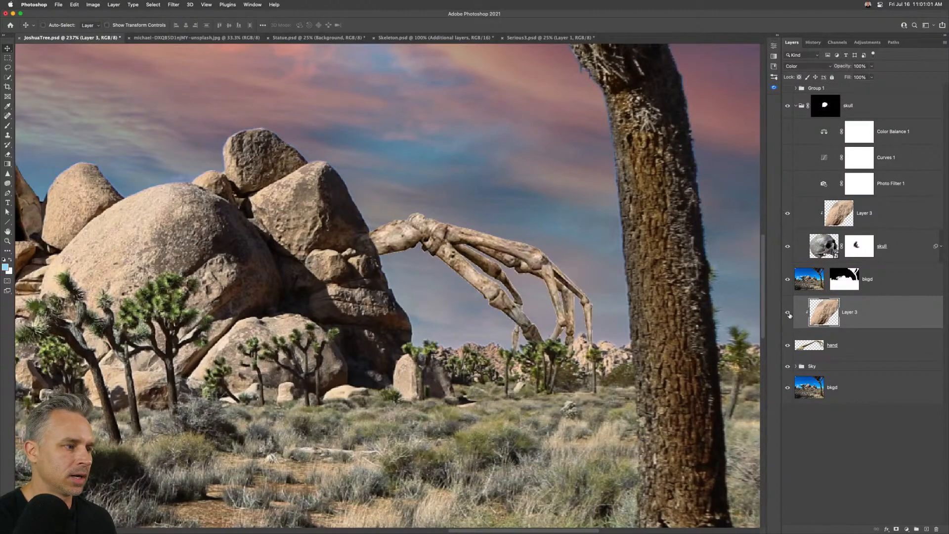
key("super+0")
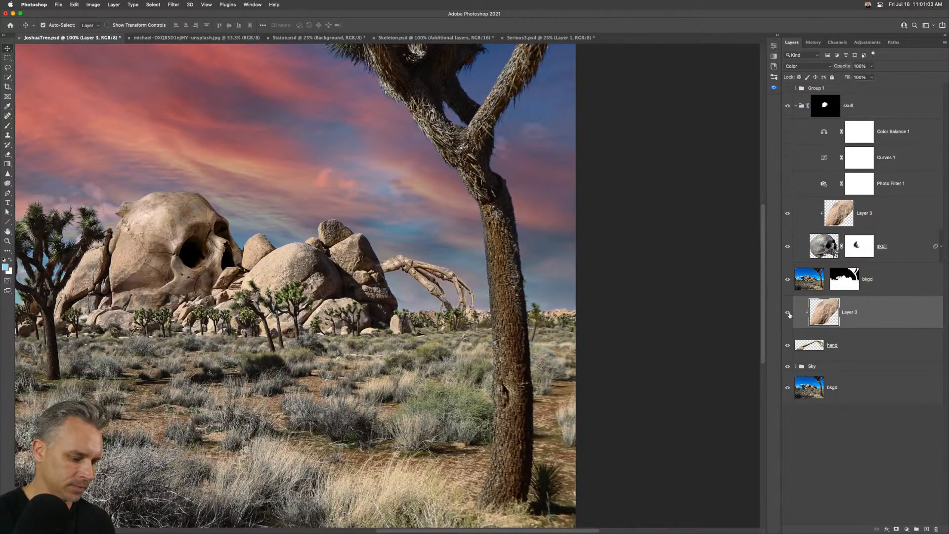
key("super+minus")
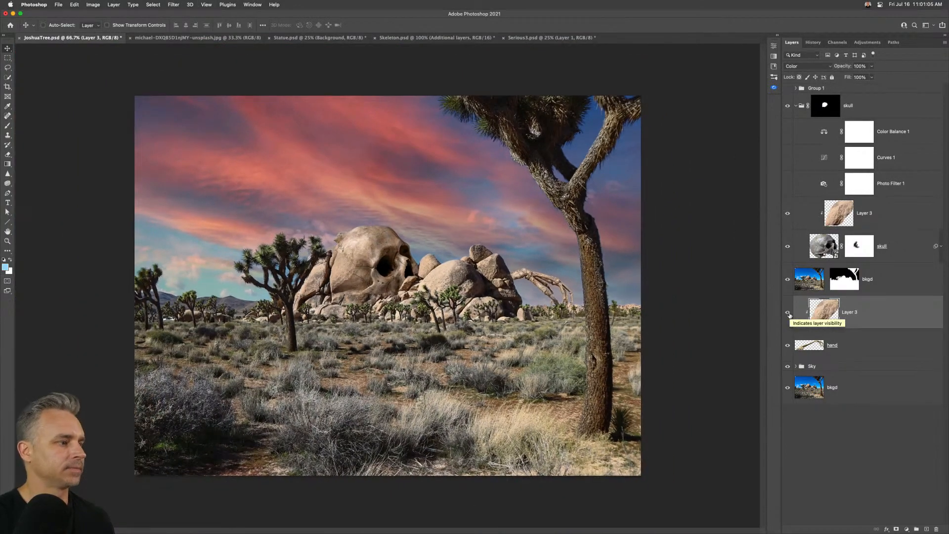
key("super+minus")
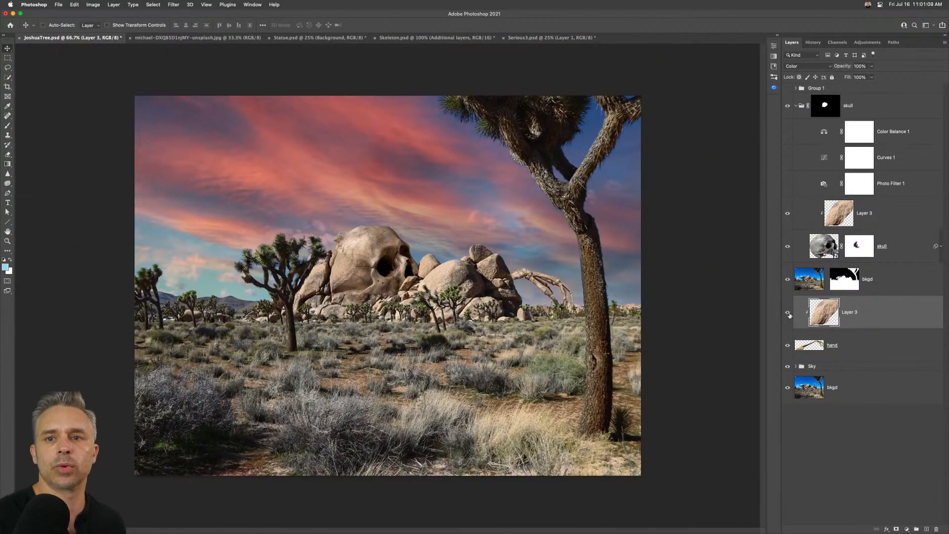
key("super+plus")
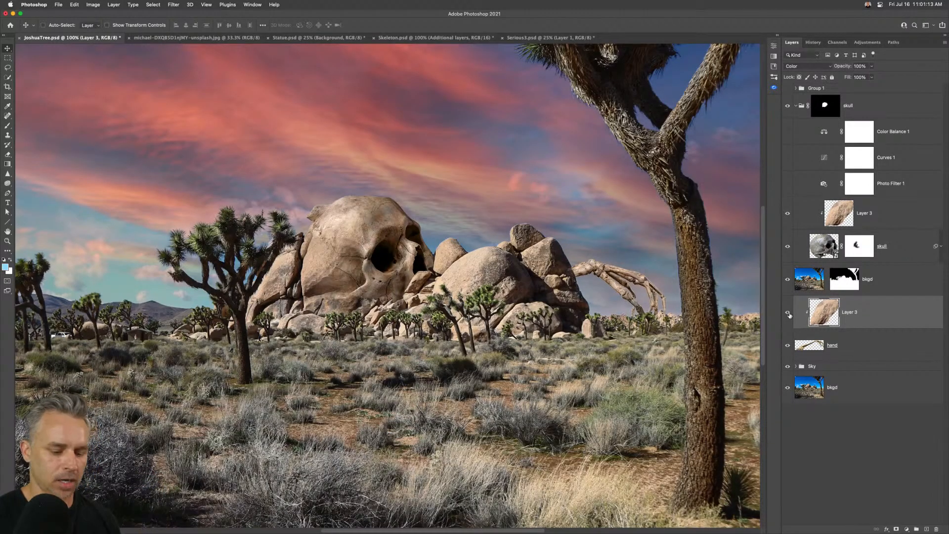
key("super+minus")
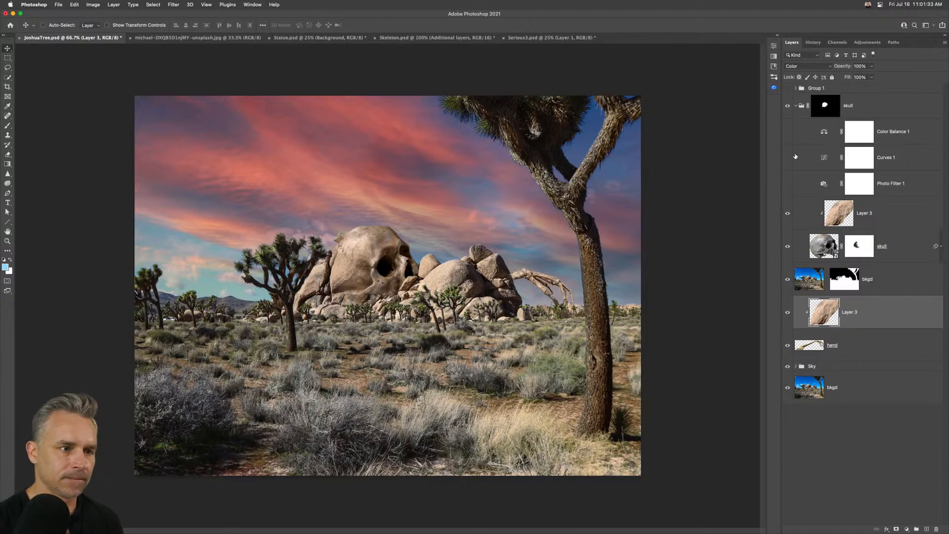
Duplicate the Sky layer inside the Sky group and hide the original Sky layer beneath the copy.
left_click(796, 106)
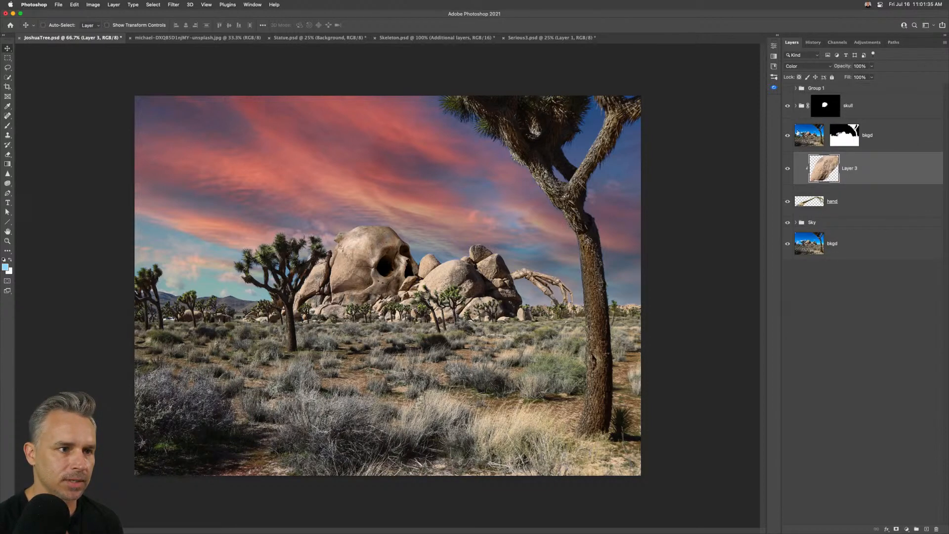
left_click(825, 213)
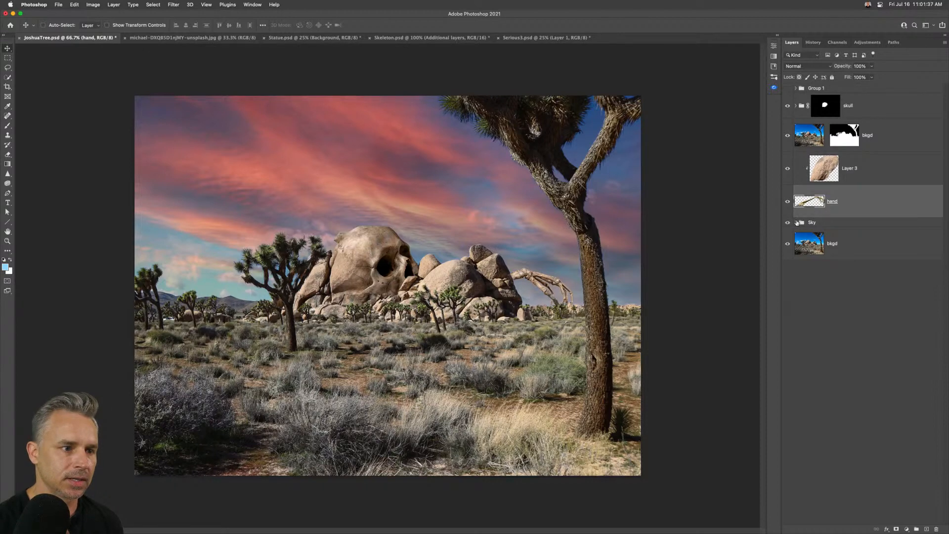
left_click(787, 223)
left_click(787, 224)
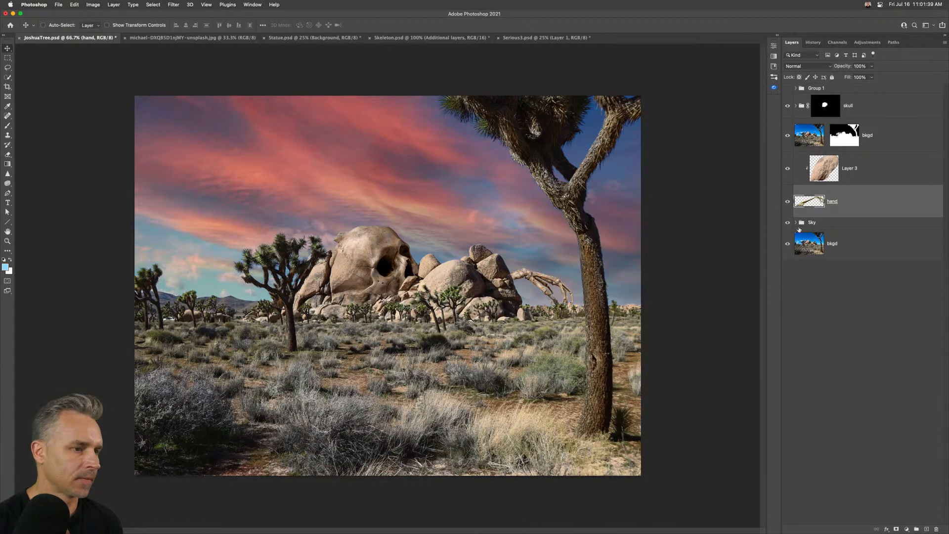
left_click(796, 223)
left_click(820, 249)
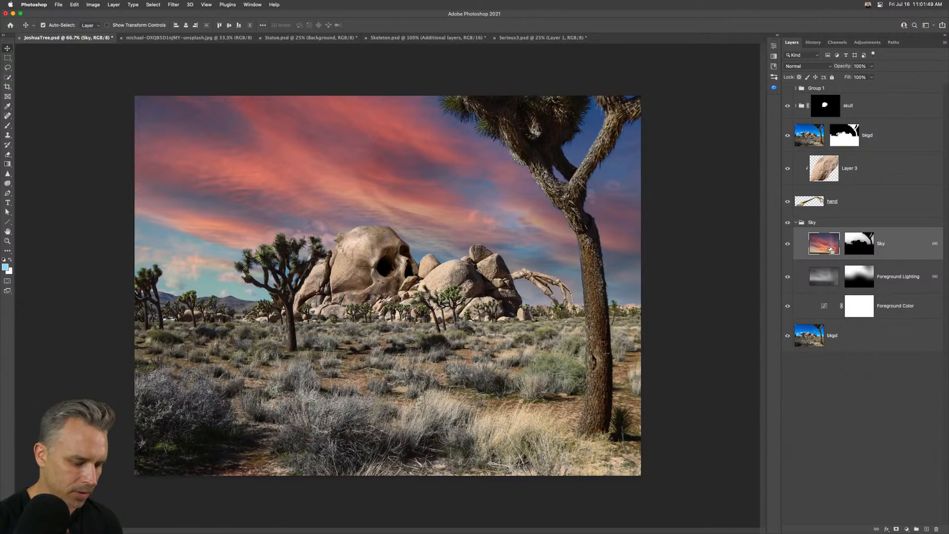
key("super+j")
left_click(788, 276)
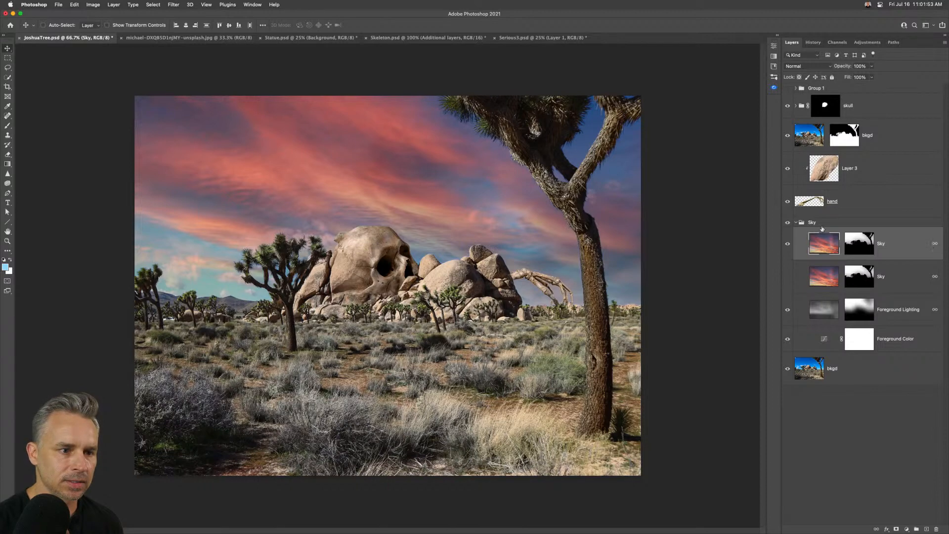
Replace the upper Sky layer's mask with a copy of the masked bkgd layer's mask, and invert it.
left_click_drag(848, 137, 854, 244)
right_click(853, 242)
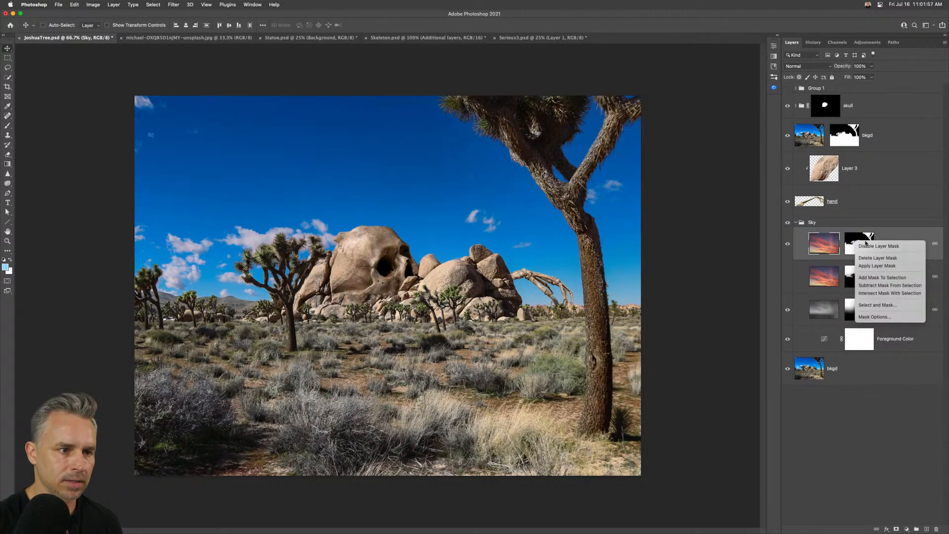
left_click(850, 239)
left_click(853, 242)
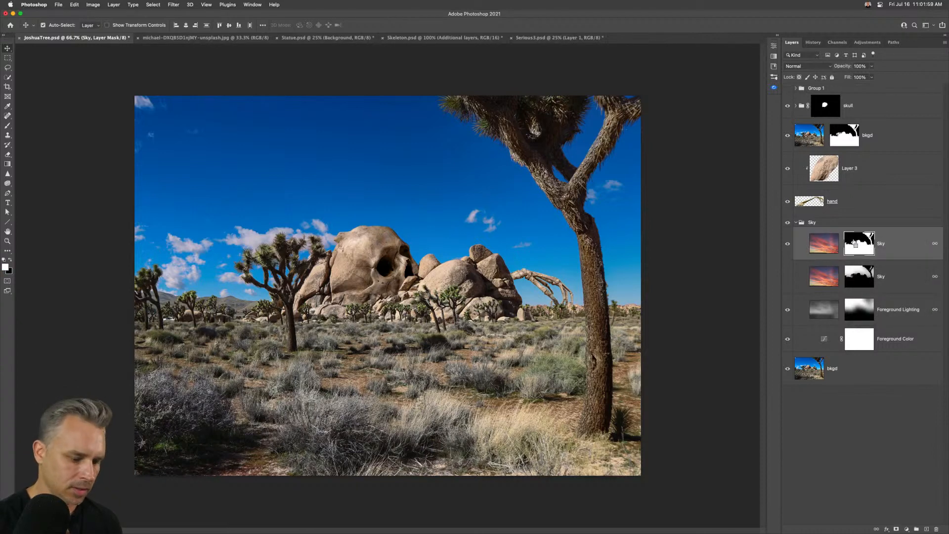
key("super+i")
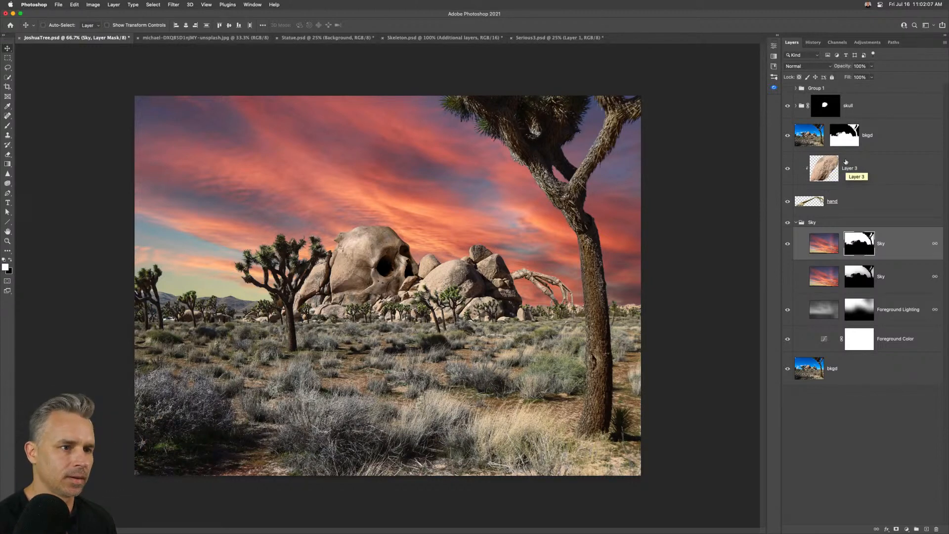
Rename the masked bkgd layer as foreground and collapse the Sky group.
left_click(867, 137)
double_click(866, 135)
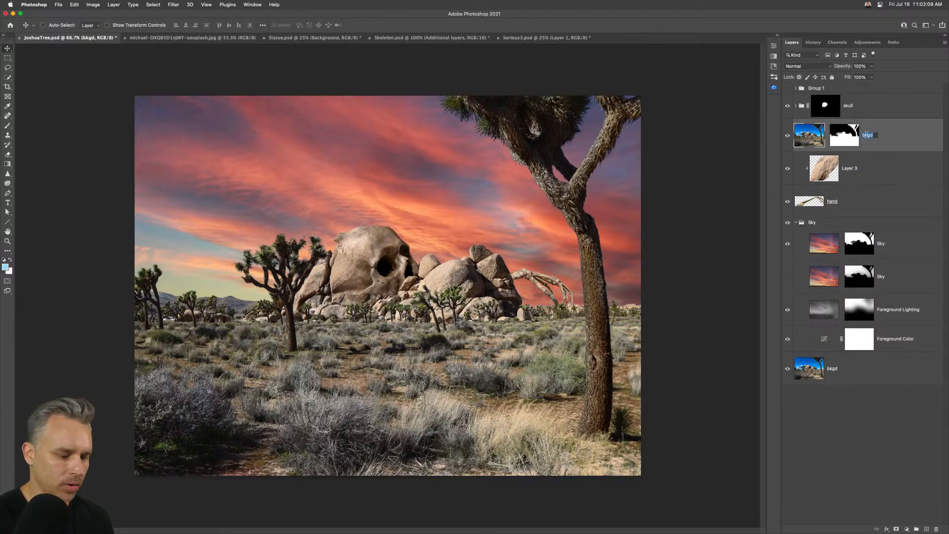
type("foreground")
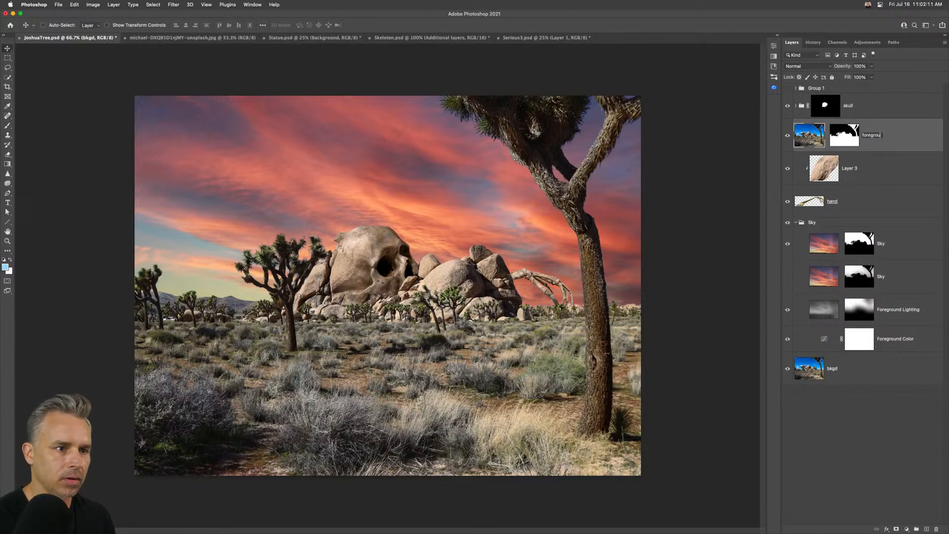
key("Return")
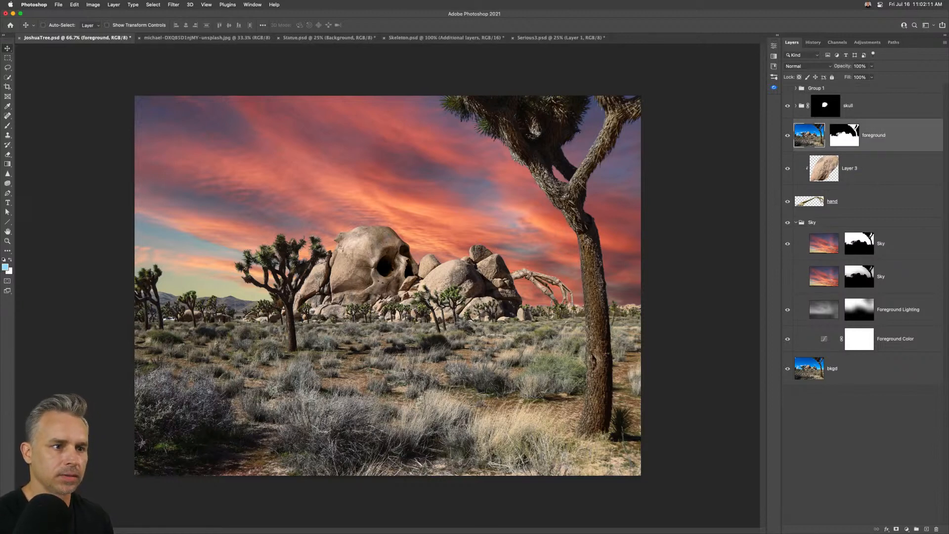
left_click(796, 223)
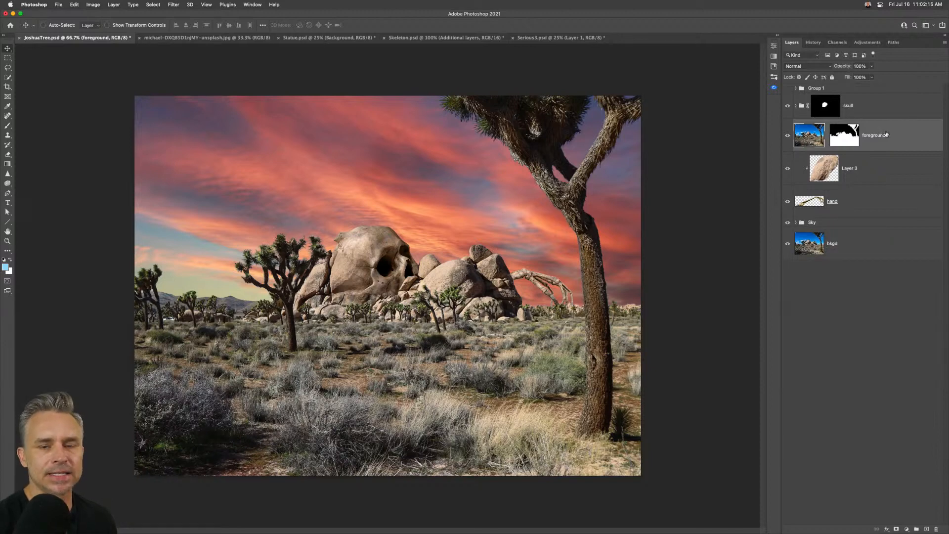
Add a Color Lookup adjustment clipped to the foreground layer with the LateSunset.3DL LUT, and move it above the skull group to affect the whole composite.
left_click(907, 529)
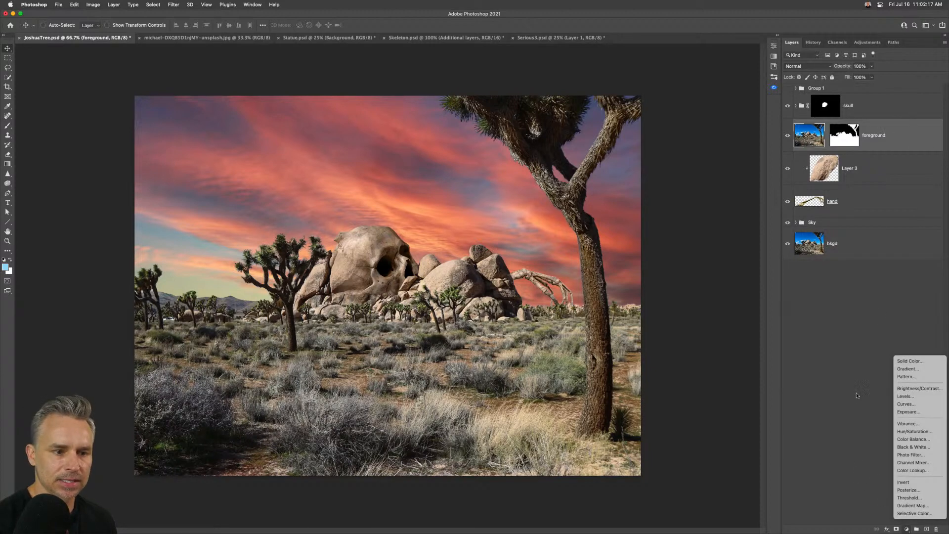
left_click(923, 471)
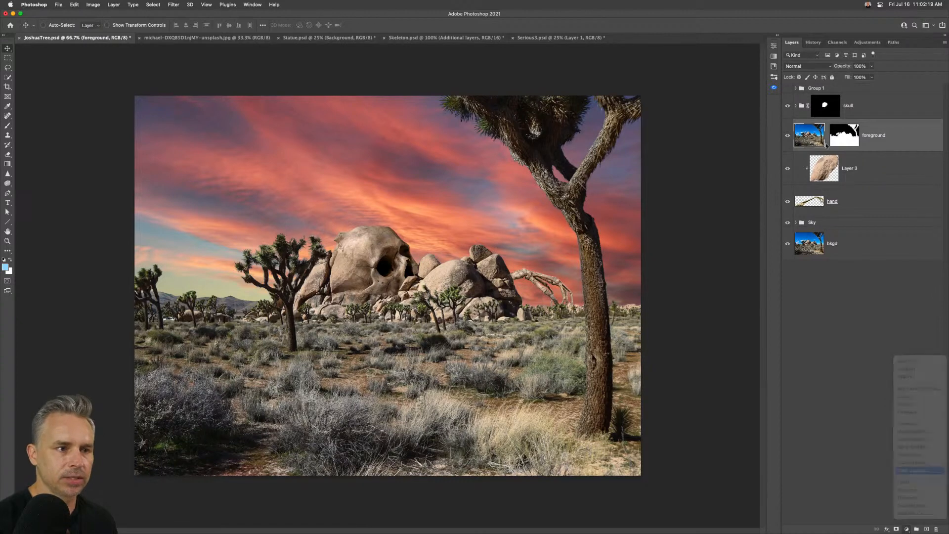
left_click(872, 141, "alt")
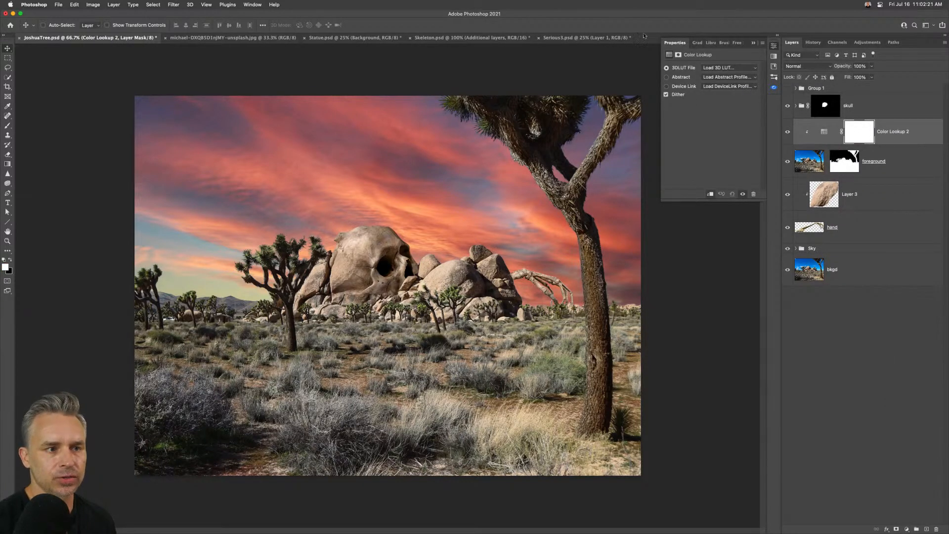
left_click(723, 67)
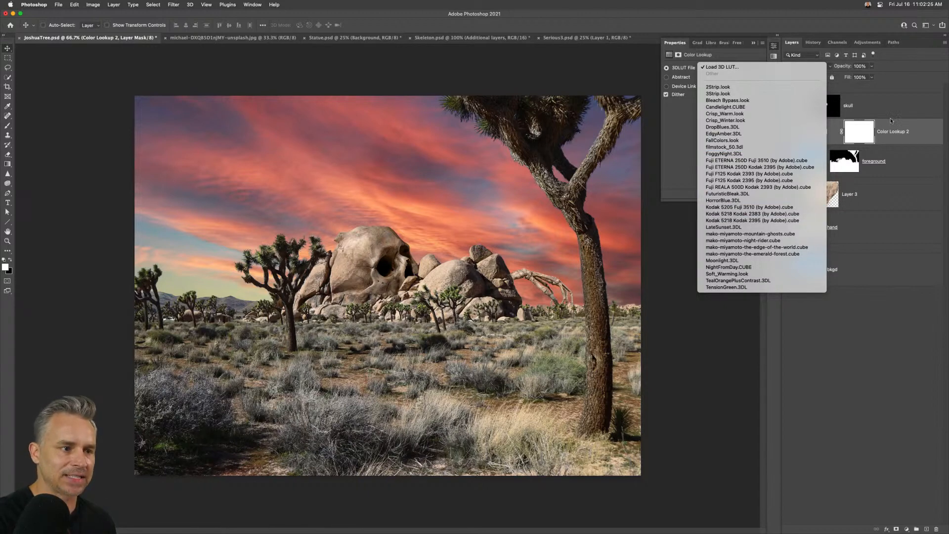
left_click(752, 227)
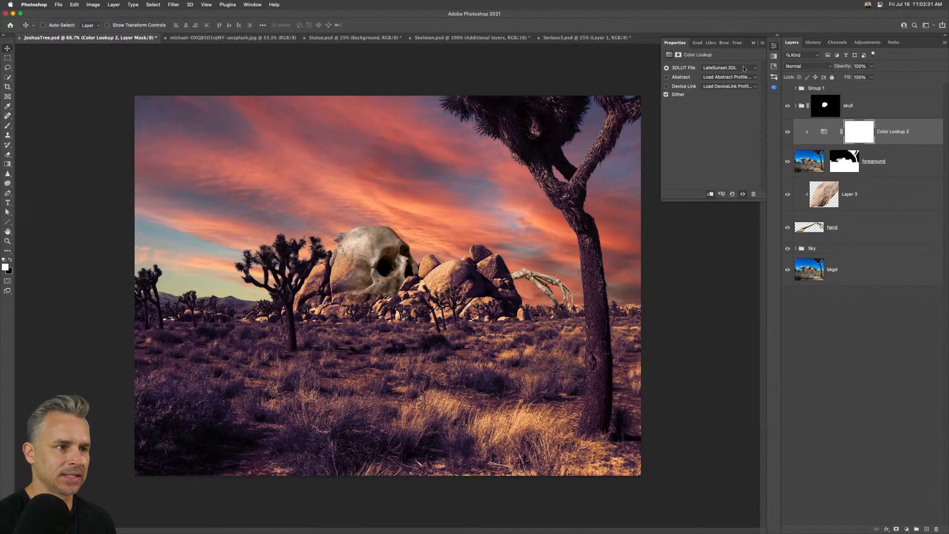
left_click(890, 131)
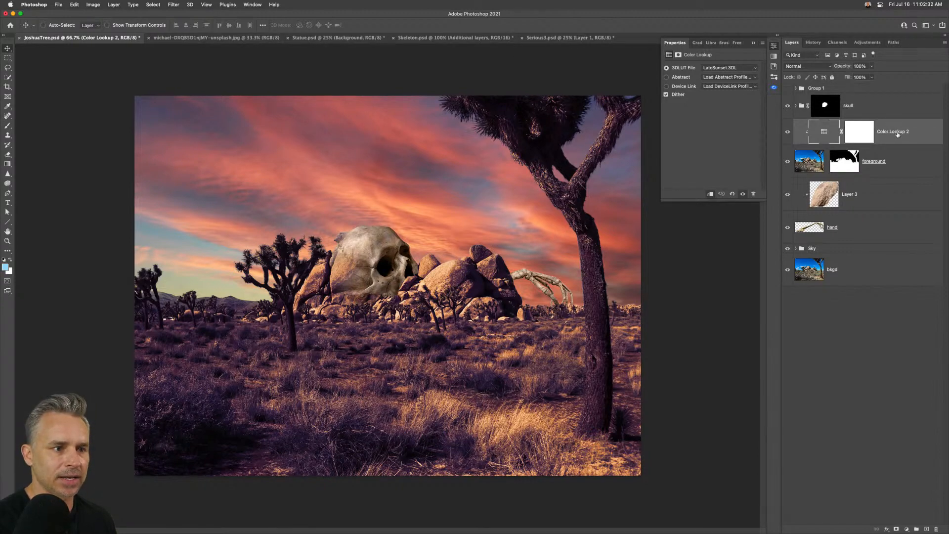
left_click_drag(888, 136, 906, 96)
Group the skull group with the foreground layer, name the new group Foreground, and check its contents by toggling the skull's visibility.
left_click(857, 138)
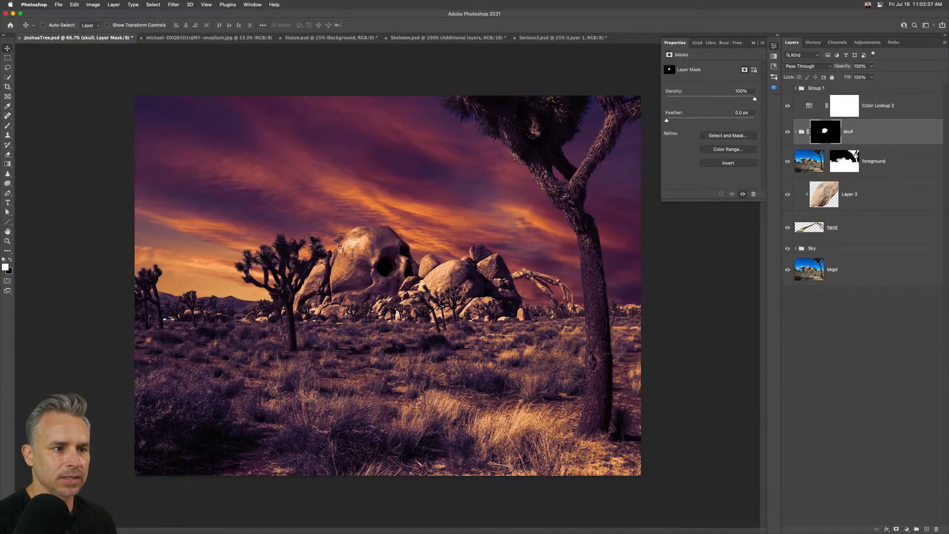
left_click(869, 162, "shift")
key("super+g")
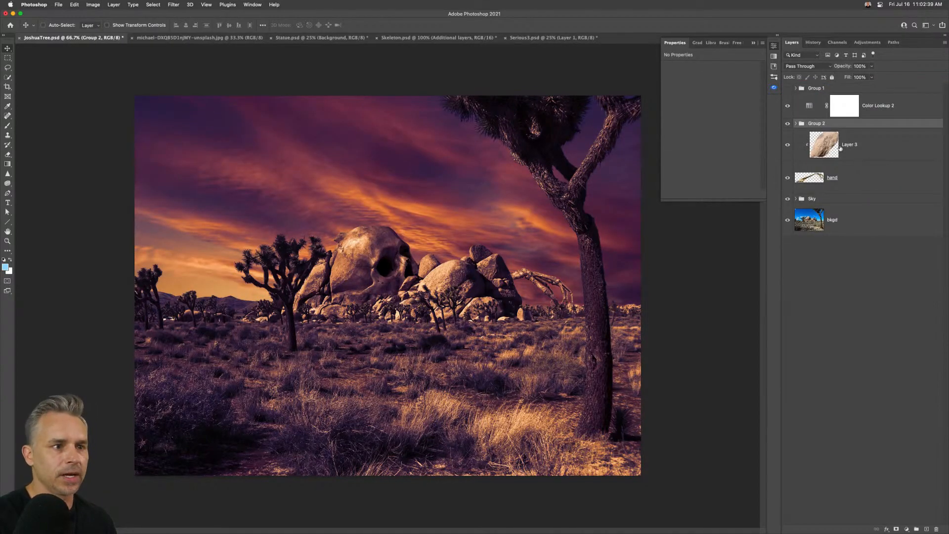
double_click(813, 123)
type("Fo")
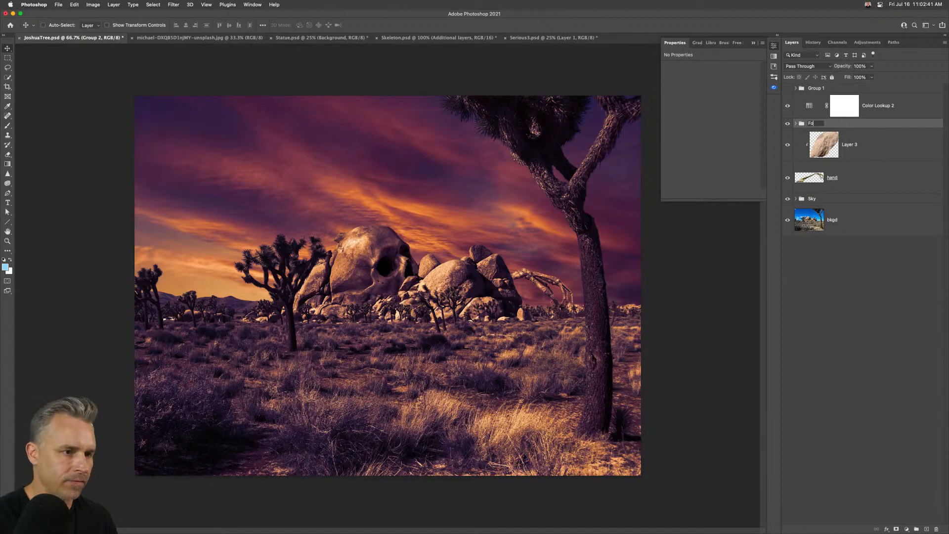
type("reground")
key("Return")
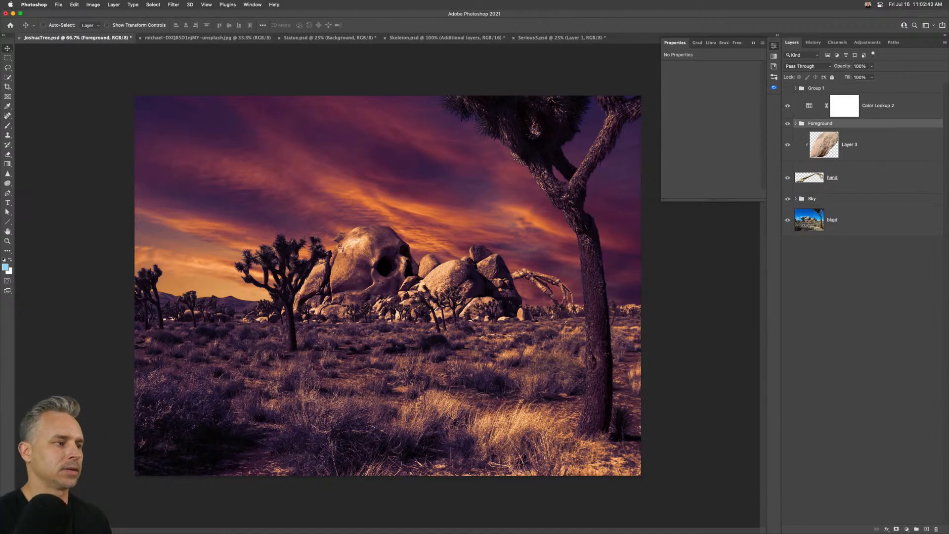
left_click(796, 124)
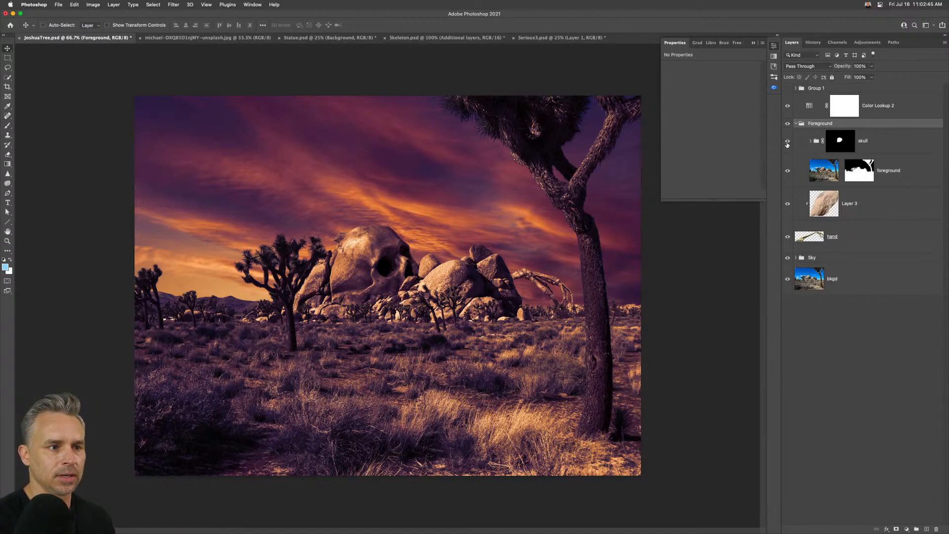
left_click(788, 142)
left_click(788, 142)
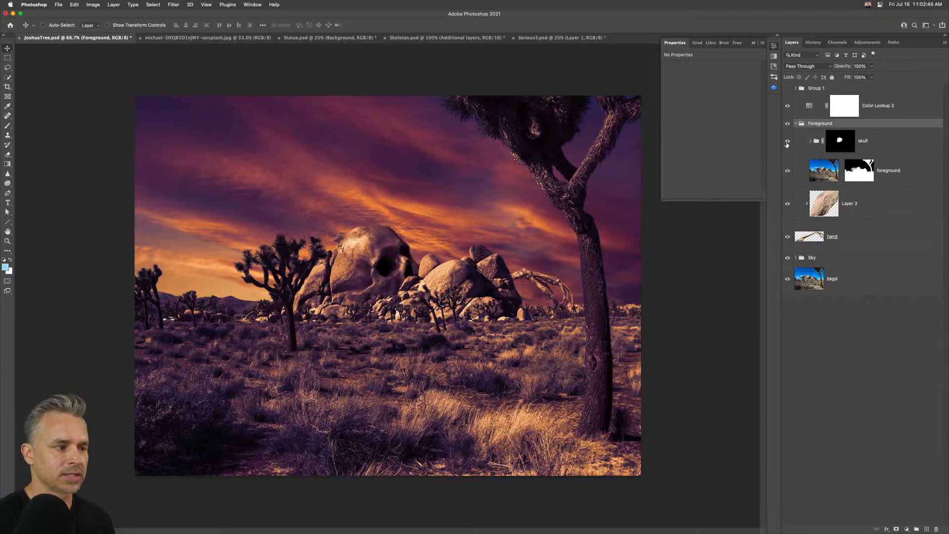
Set the Color Lookup adjustment layer's blend mode to Soft Light.
left_click(818, 109)
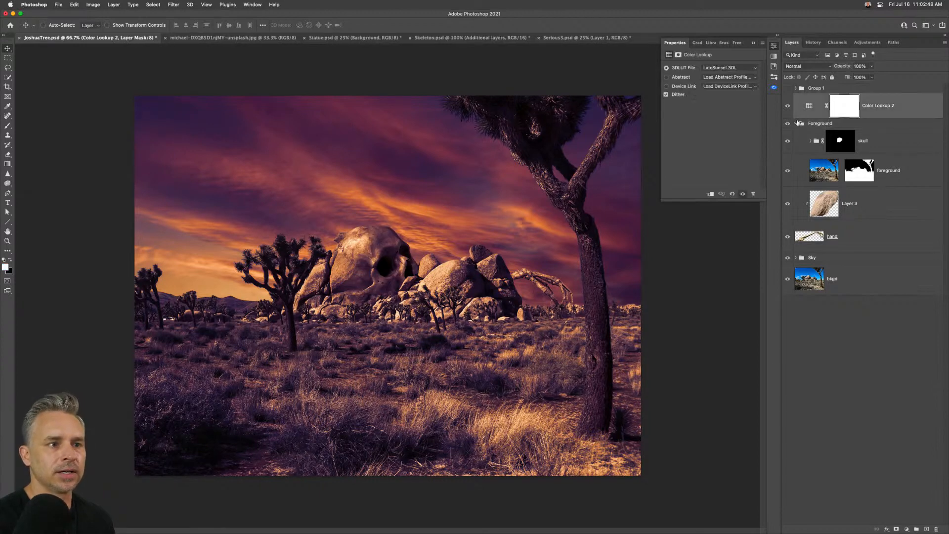
left_click(753, 44)
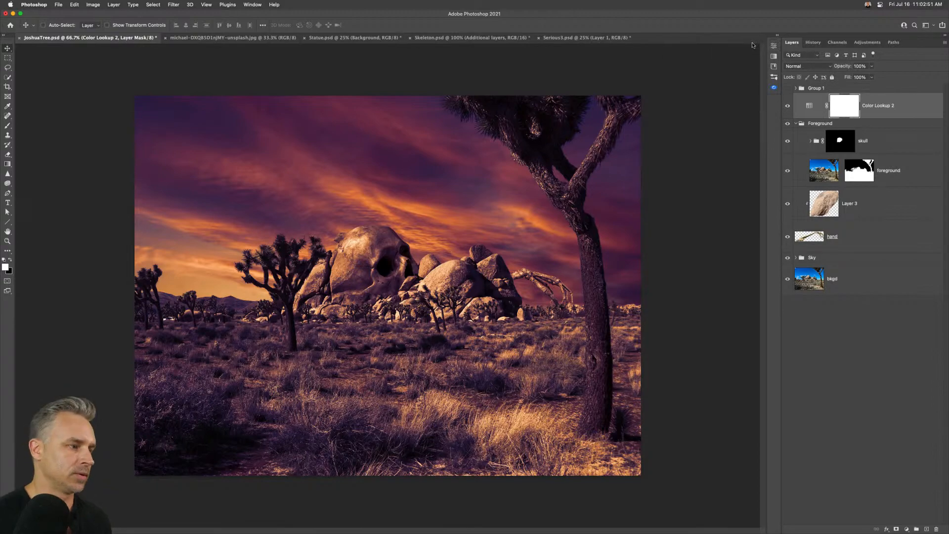
key("super+plus")
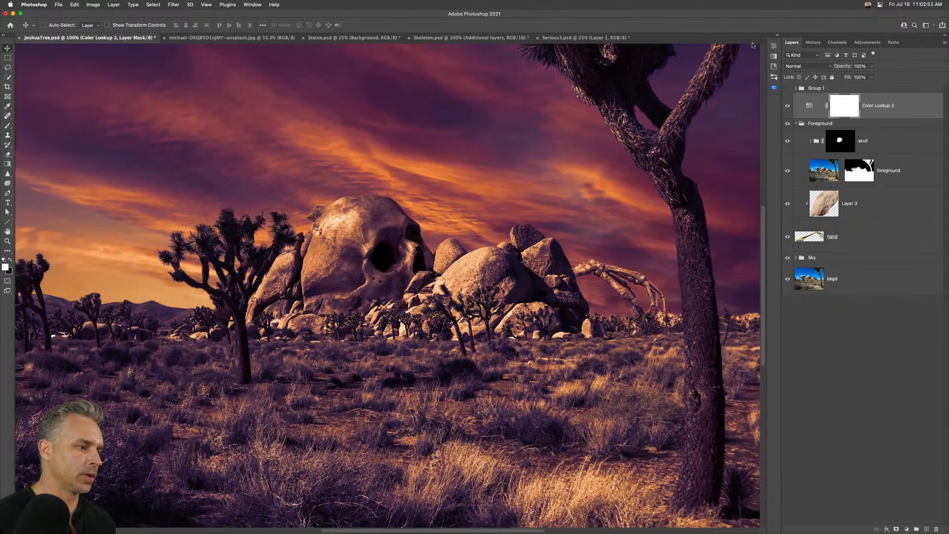
left_click(825, 68)
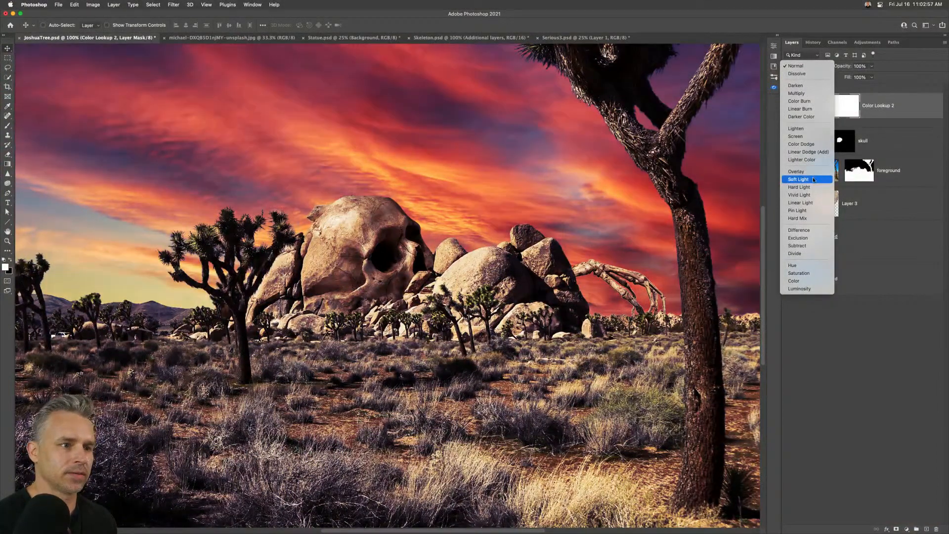
left_click(812, 177)
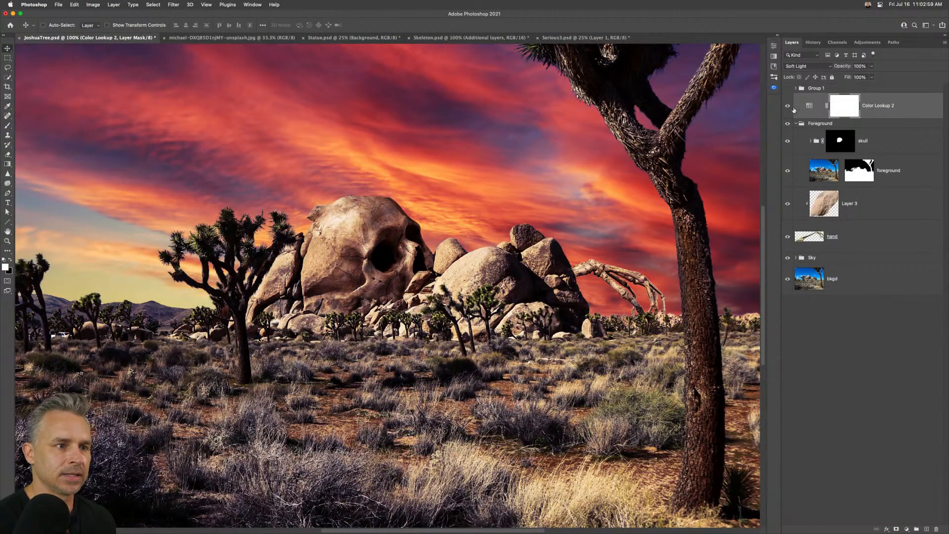
Compare the composite with the Soft Light Color Lookup adjustment hidden and shown, up close and in the full view.
left_click(787, 107)
left_click(788, 108)
left_click(787, 107)
left_click(787, 108)
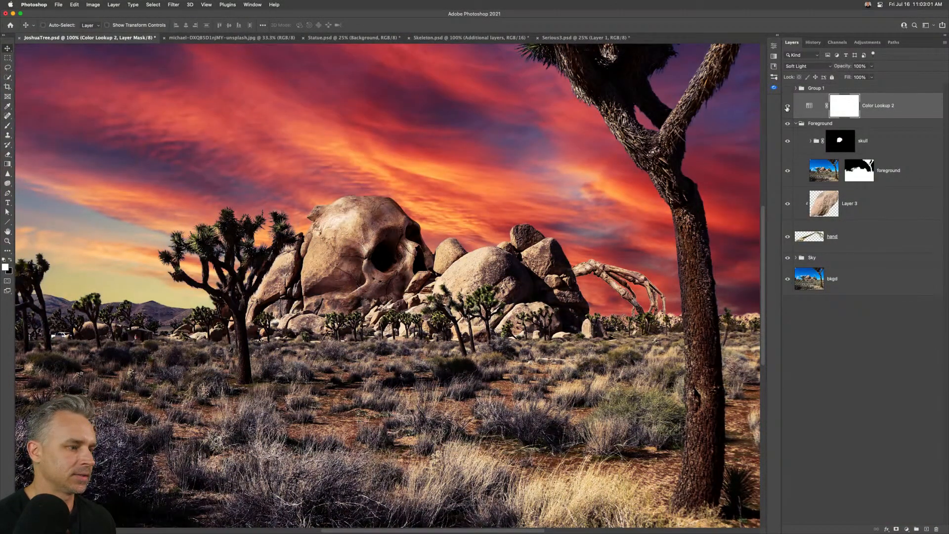
left_click(788, 107)
left_click(788, 107)
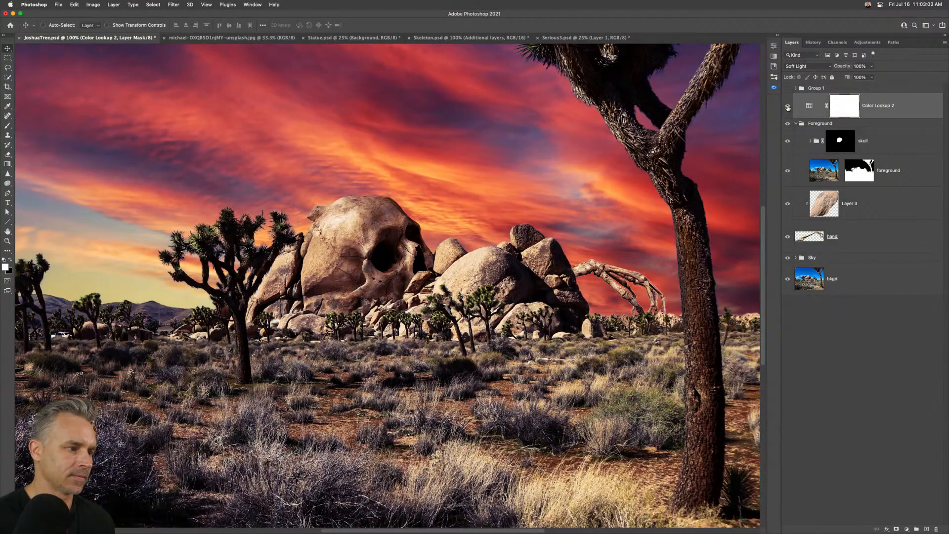
key("super+minus")
left_click(787, 108)
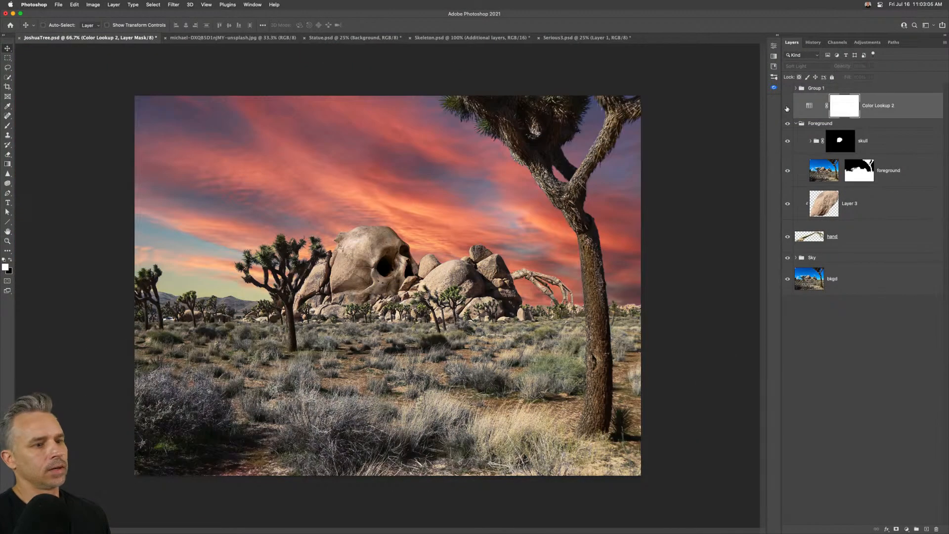
Add a Photo Filter adjustment layer directly above the Foreground group and clip it to that group.
left_click(824, 125)
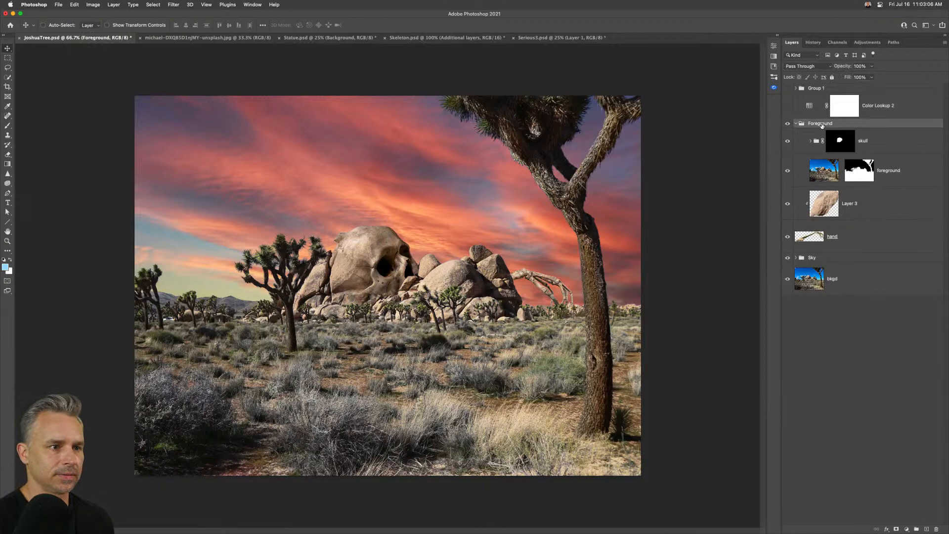
left_click(875, 141)
left_click(909, 528)
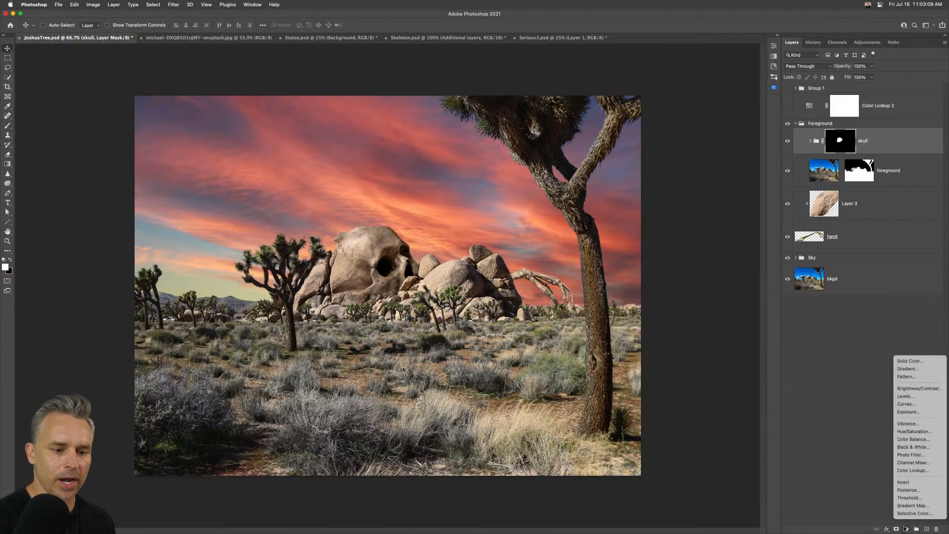
left_click(918, 455)
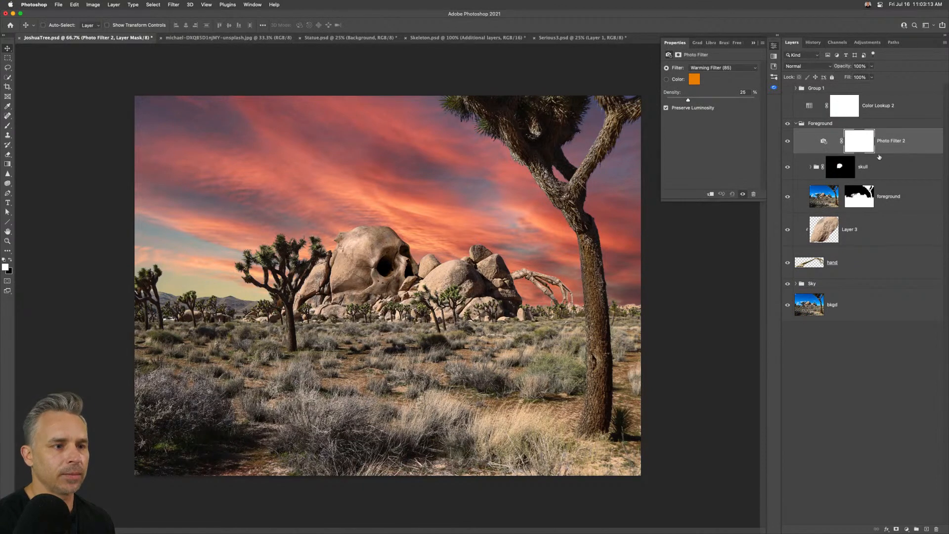
left_click_drag(840, 135, 850, 120)
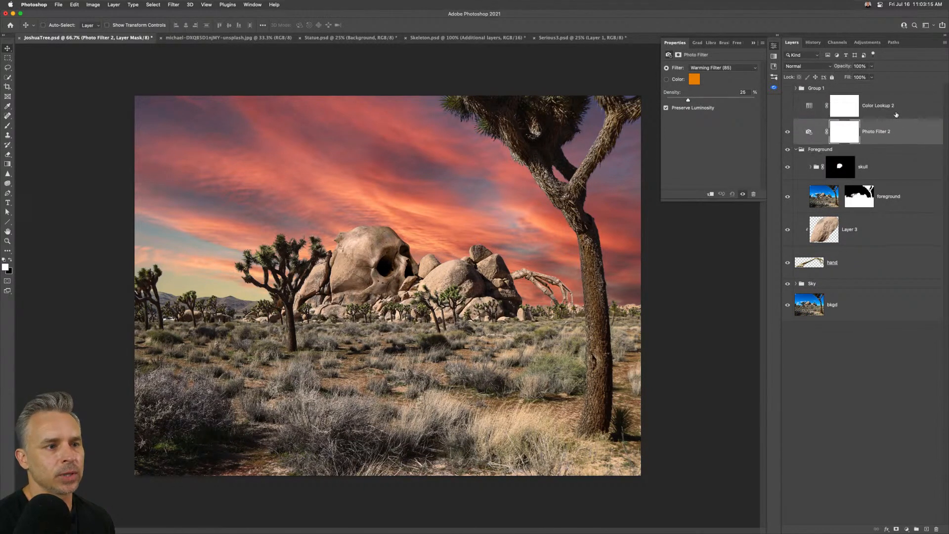
left_click(872, 143, "alt")
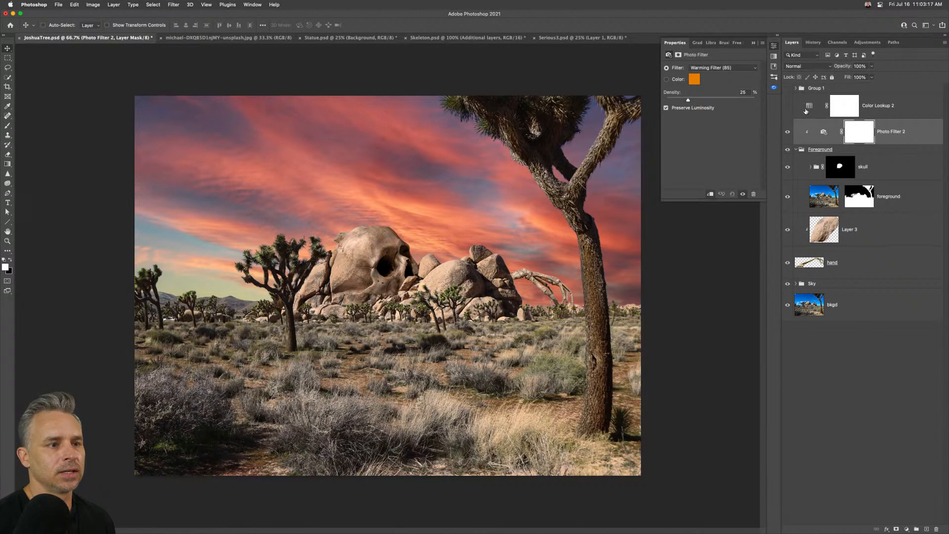
Try a colour sampled from the sunset sky for the Photo Filter, and delete the adjustment layer.
left_click(693, 79)
type("ffffff")
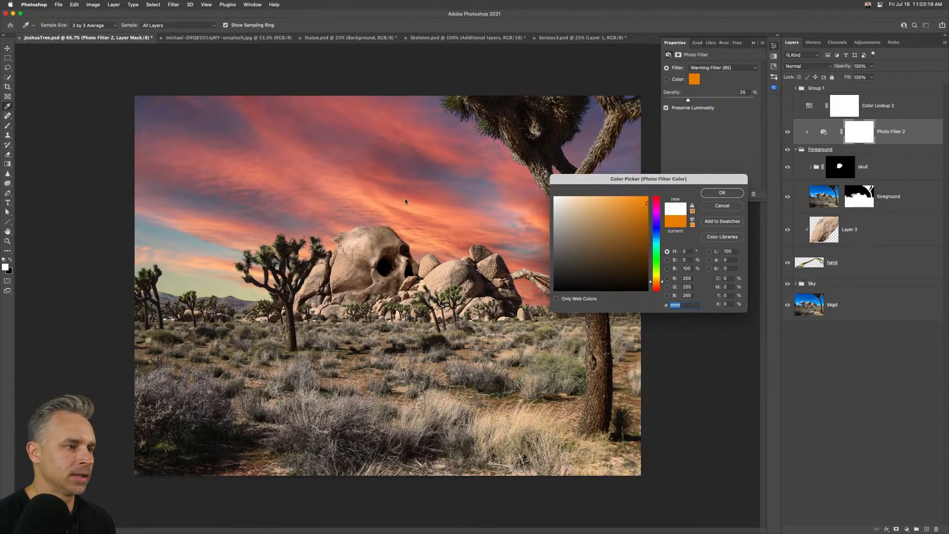
left_click(722, 205)
left_click(828, 138)
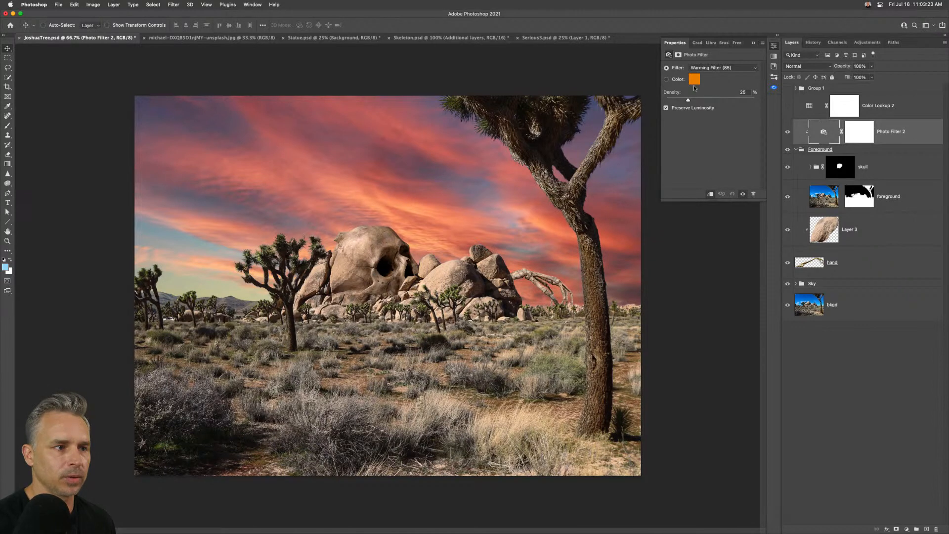
left_click(694, 82)
left_click(470, 192)
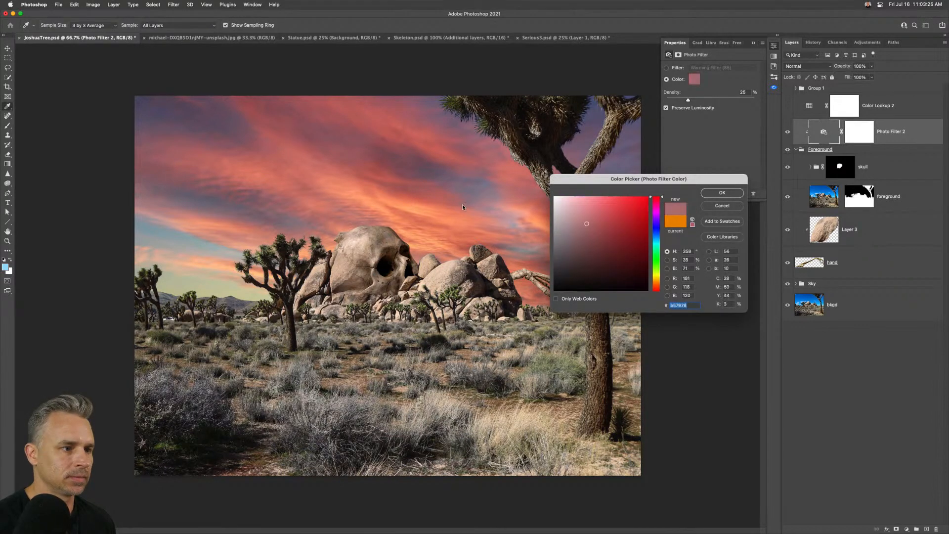
left_click(731, 193)
left_click(870, 132)
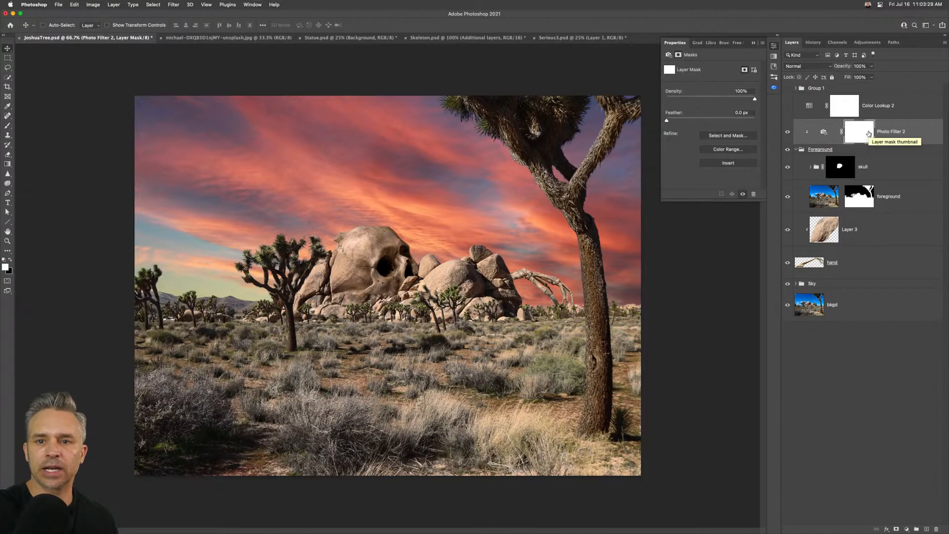
left_click(818, 133)
left_click_drag(850, 138, 934, 529)
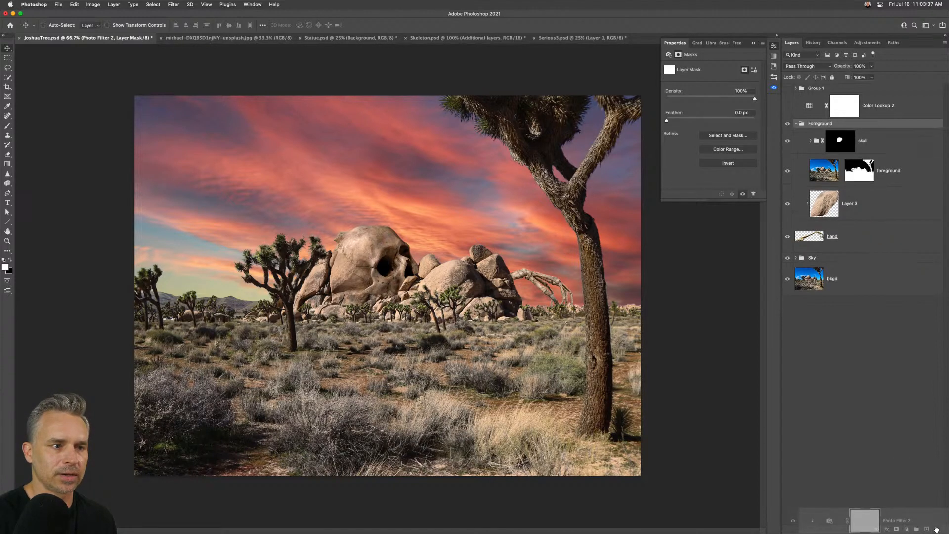
Add a Photo Filter adjustment above the Foreground group's contents and clip it to the Foreground group.
left_click(906, 529)
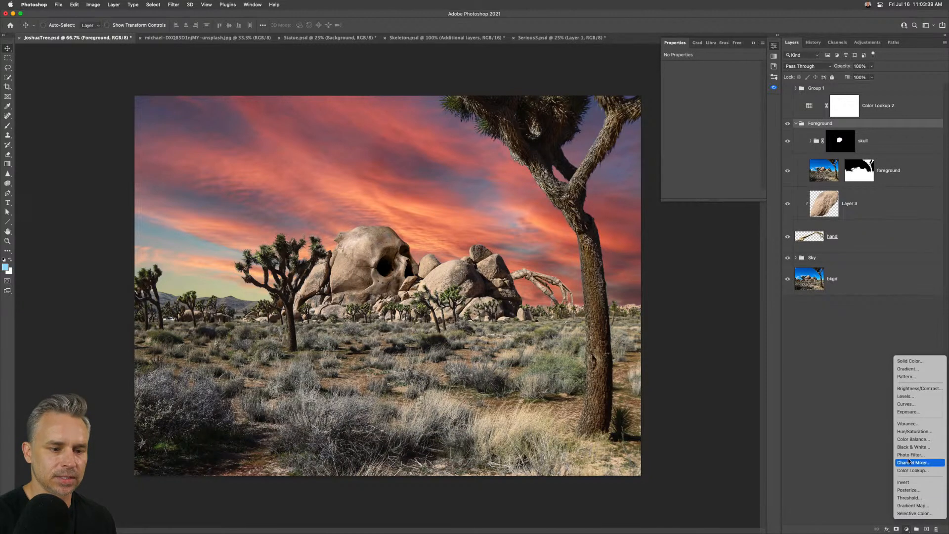
left_click(916, 455)
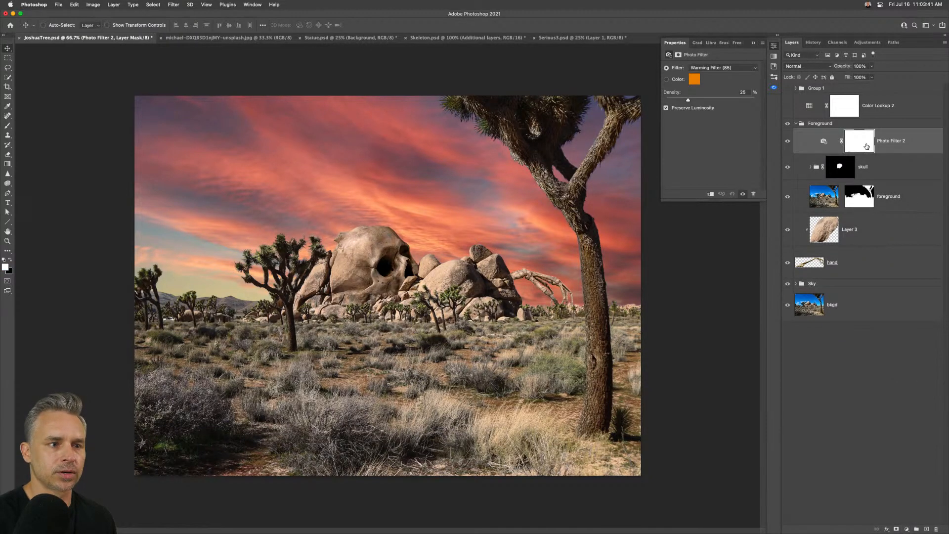
left_click(881, 144, "alt")
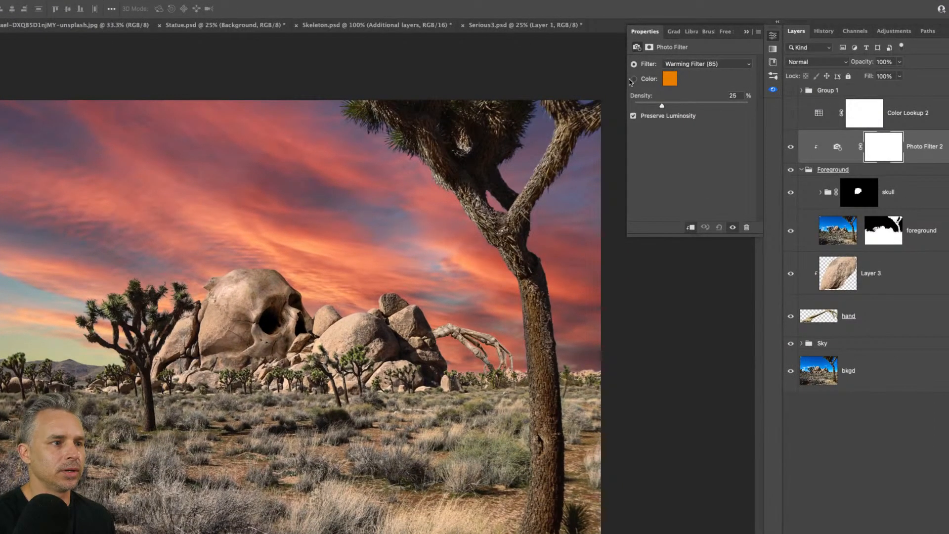
Try to sample a sky colour for the Photo Filter while its layer mask is active.
left_click(635, 81)
left_click(668, 80)
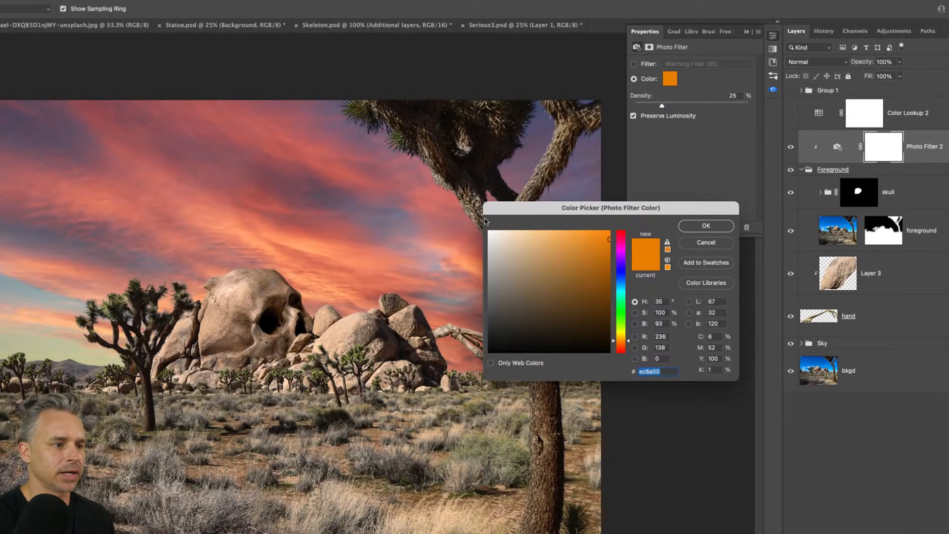
left_click(344, 221)
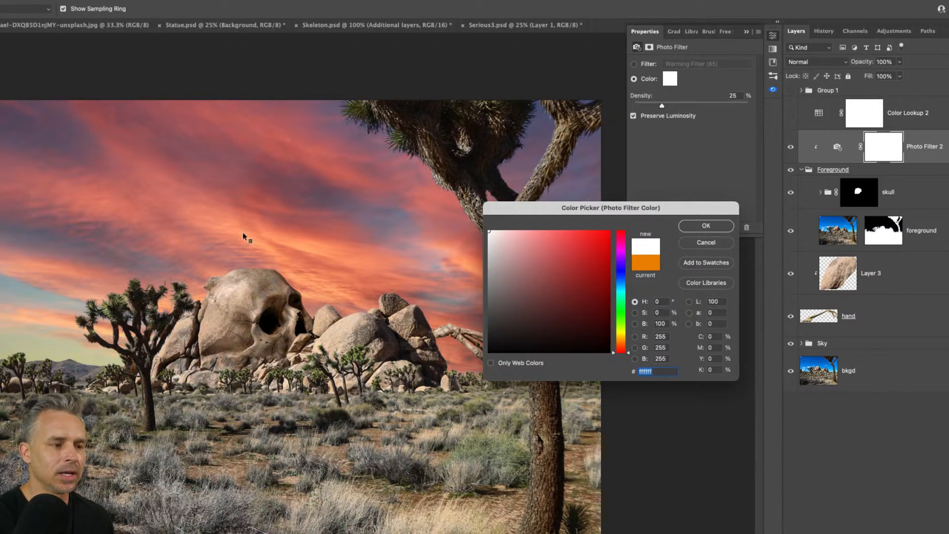
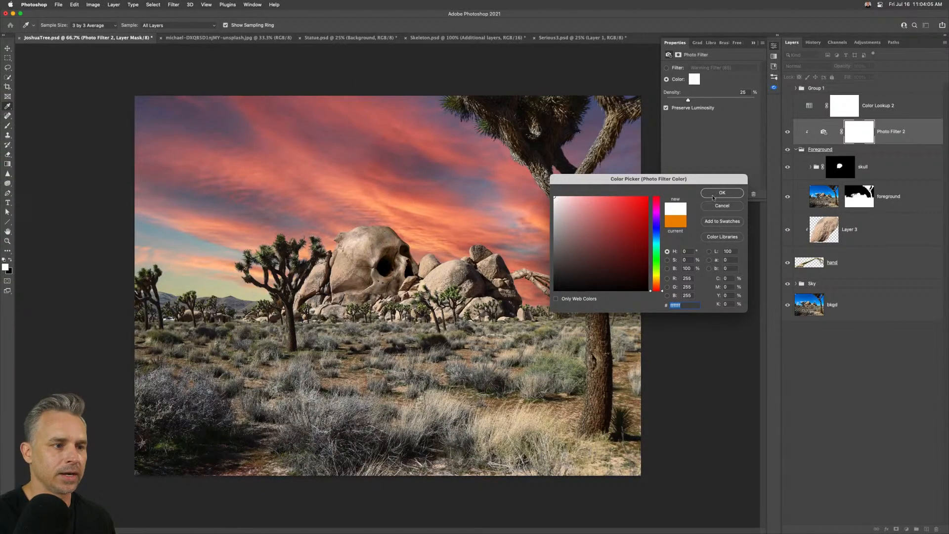
left_click(722, 193)
Activate the Photo Filter adjustment instead of its mask, sample the sky's orange f9966c as filter colour, and set the density to 73%.
left_click(824, 138)
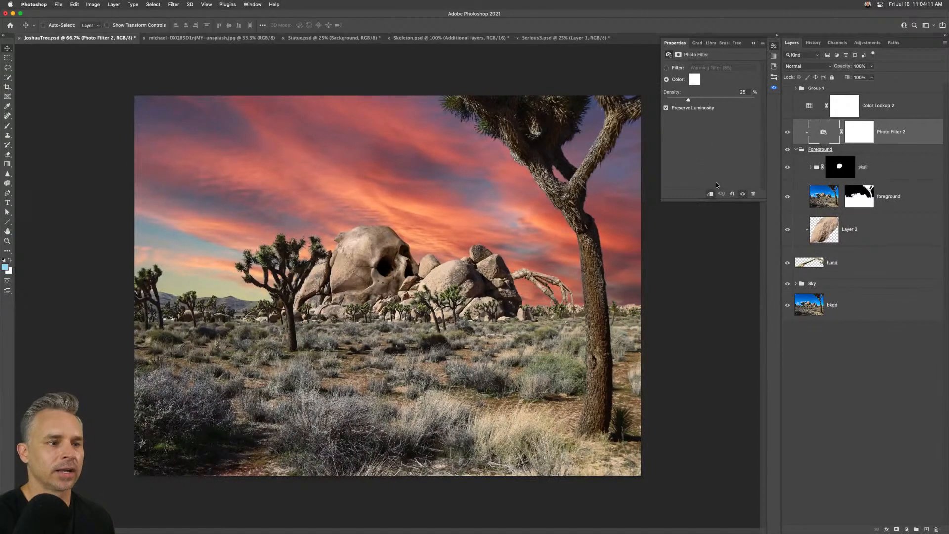
left_click(694, 79)
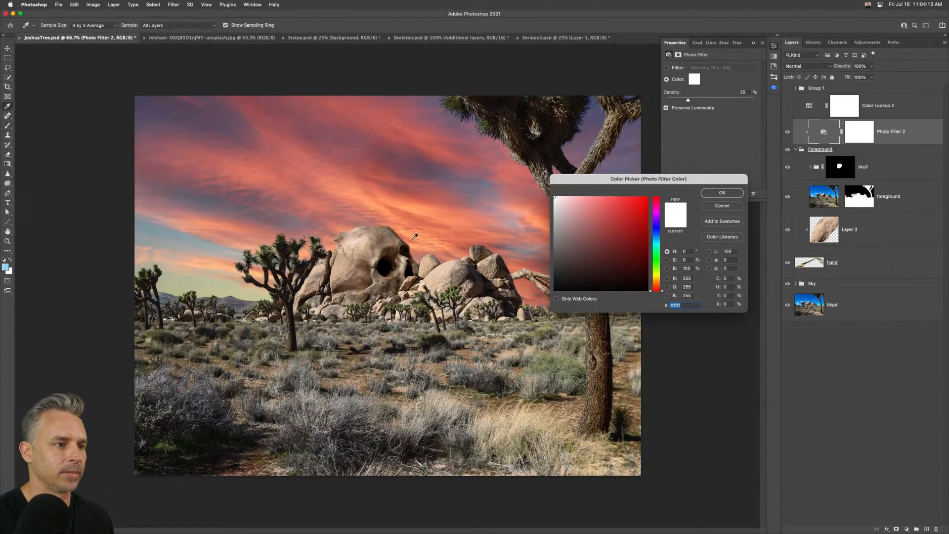
mouse_move(416, 205)
left_mouse_down()
mouse_move(394, 206)
mouse_move(402, 206)
left_mouse_up()
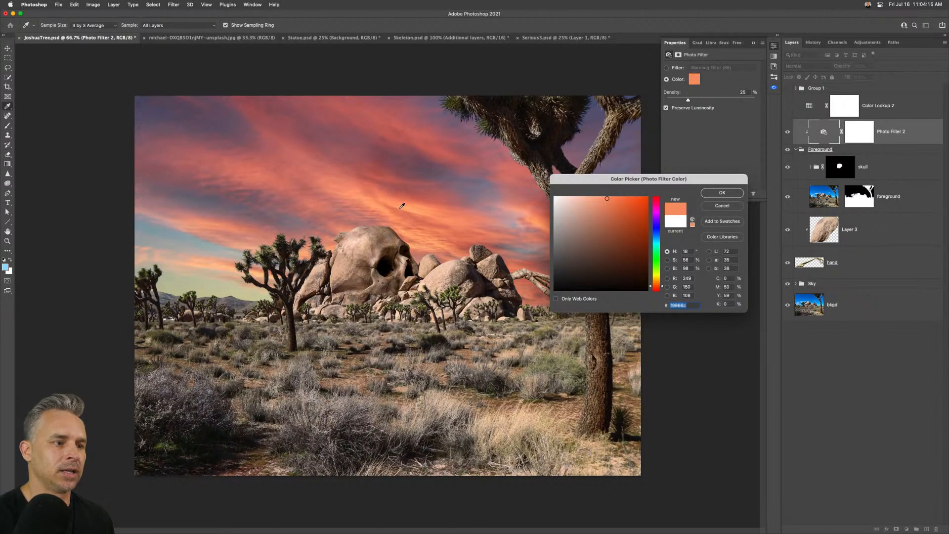
left_click(709, 196)
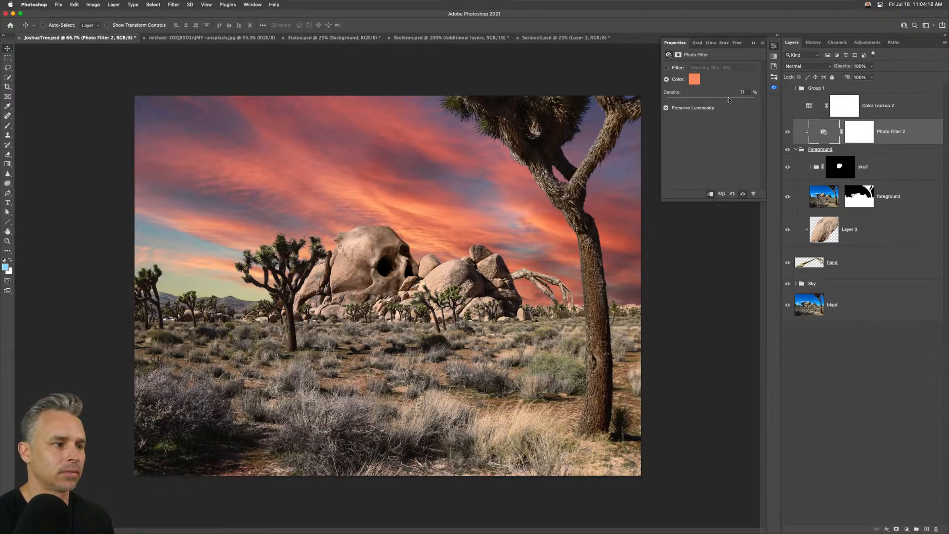
left_click_drag(740, 99, 739, 100)
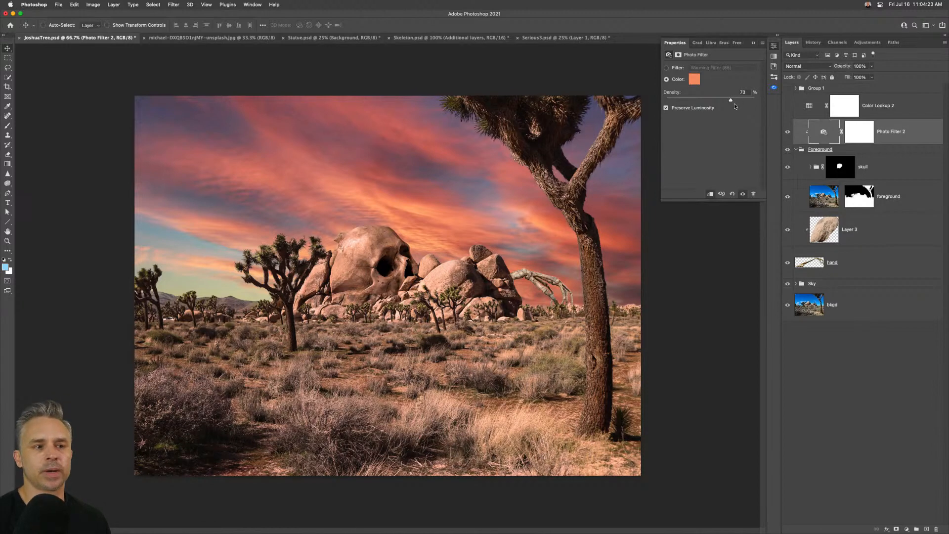
Show the Color Lookup adjustment layer and rename it Late Sunset.
left_click(788, 106)
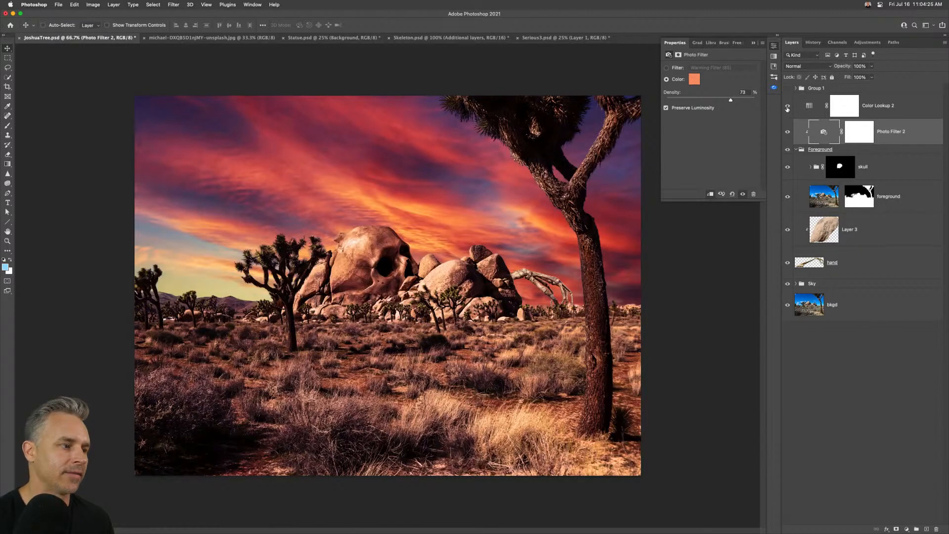
left_click(874, 108)
double_click(874, 105)
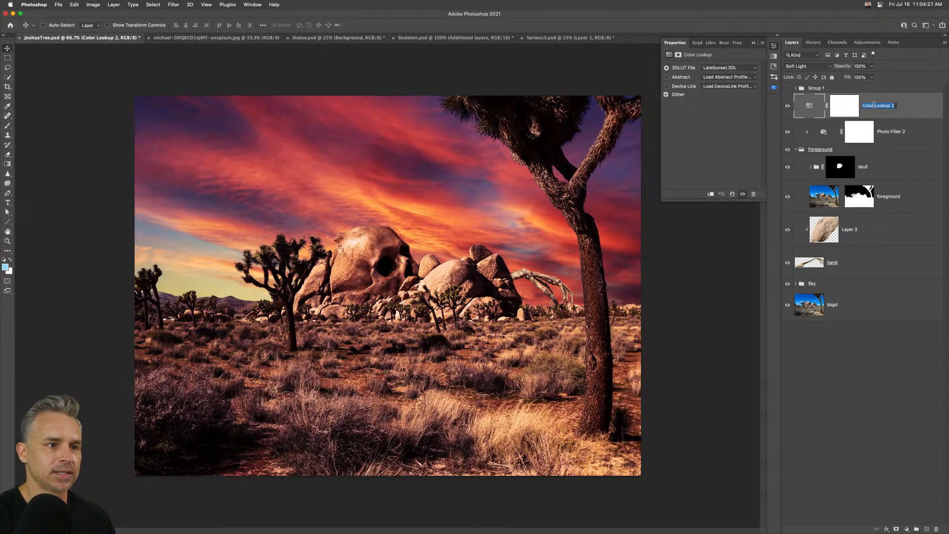
type("Late Sunset")
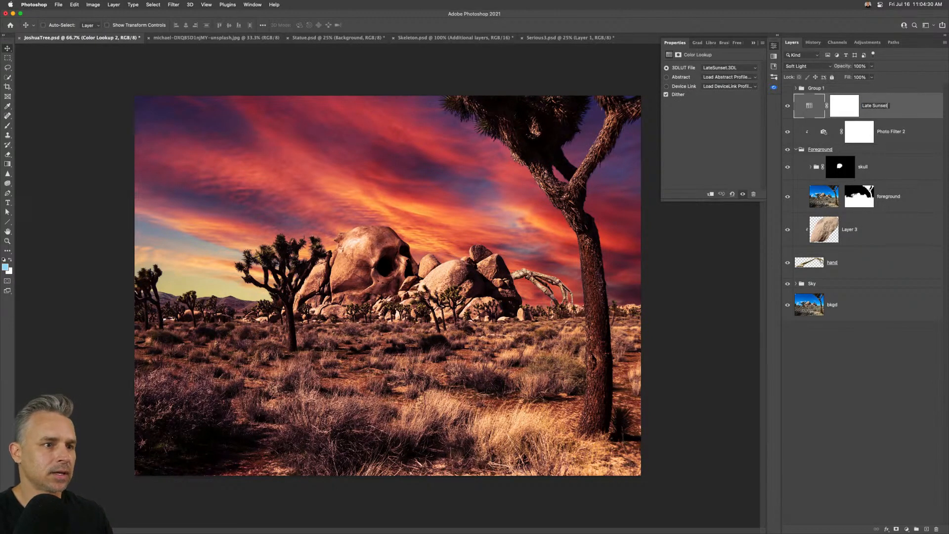
key("Return")
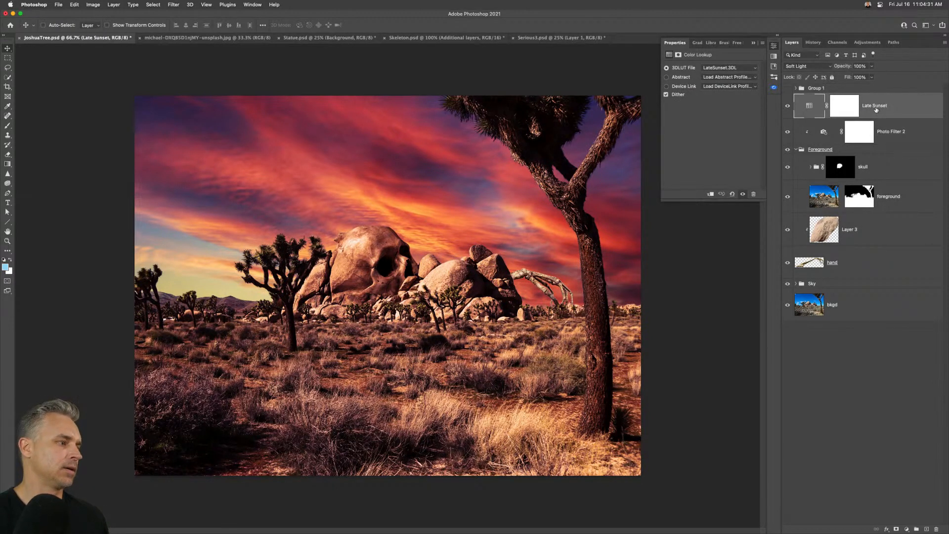
Try repositioning the sunset clouds on the visible Sky layer inside the Sky group, and undo the move.
left_click(816, 139)
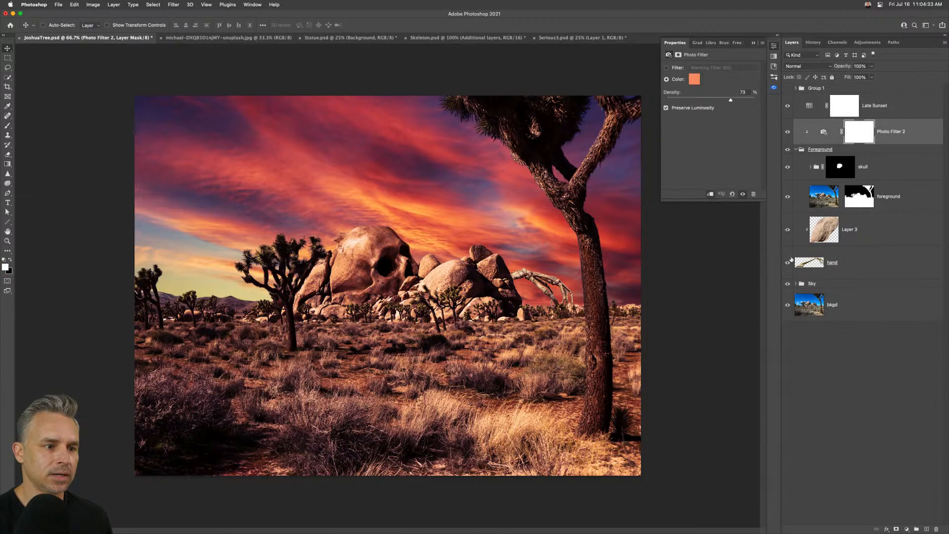
left_click(795, 284)
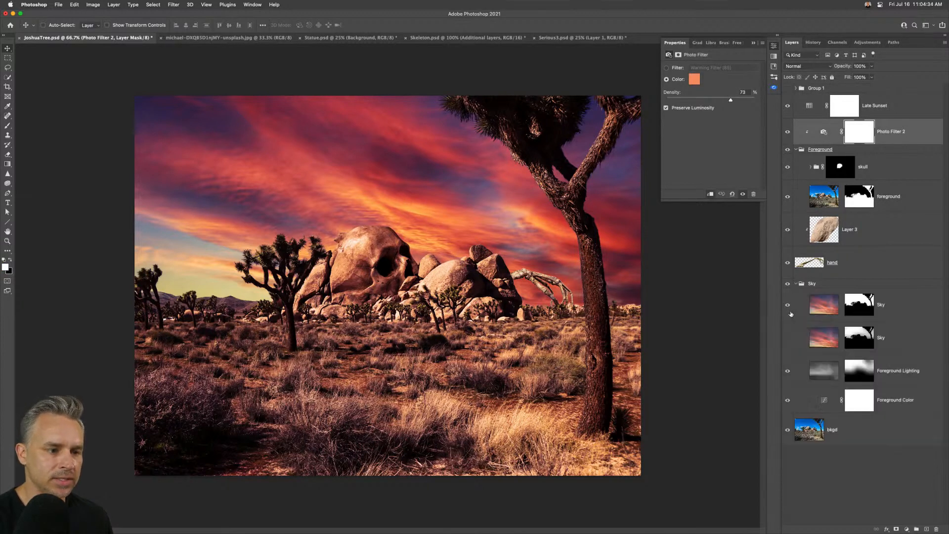
left_click(824, 312)
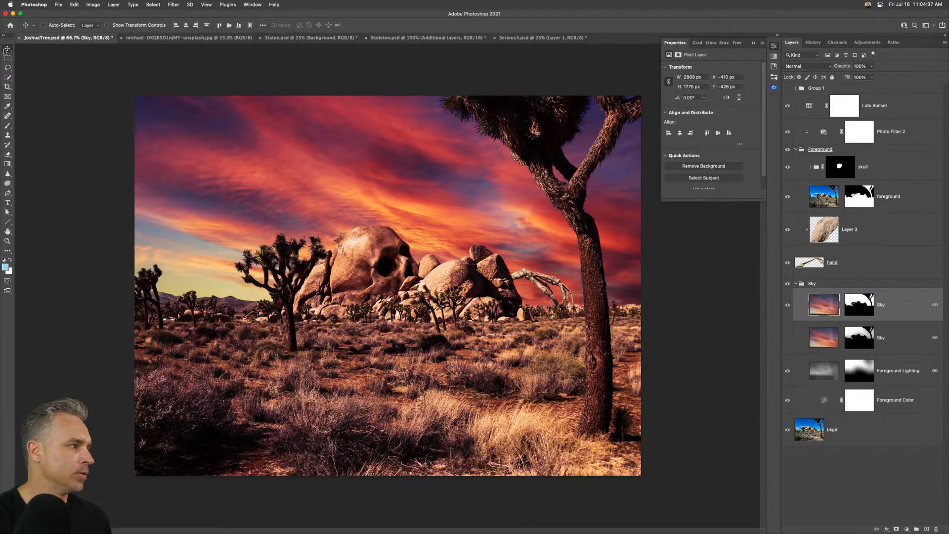
left_click_drag(300, 127, 292, 216)
key("super+z")
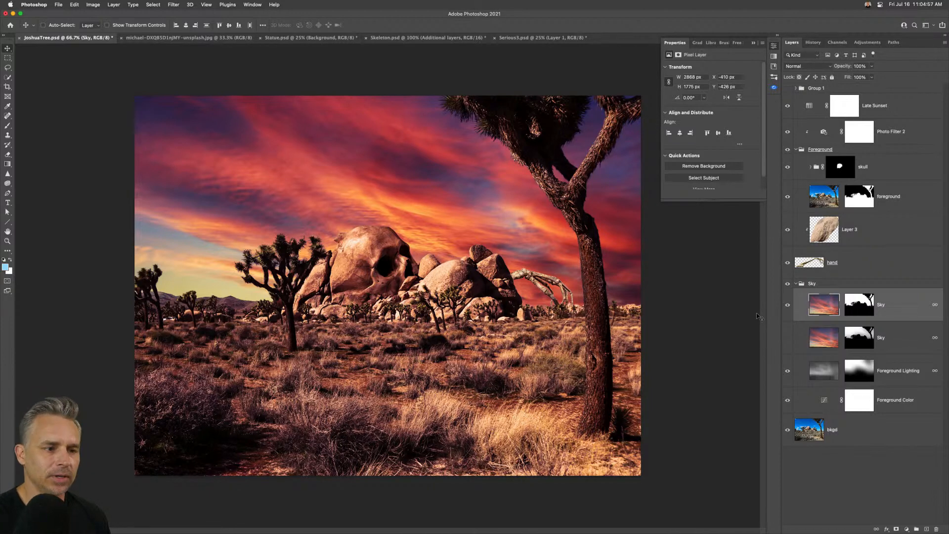
Collapse the Foreground and Sky groups, and show the ribcage skeleton on the upper Layer 81 inside Group 1.
left_click(797, 149)
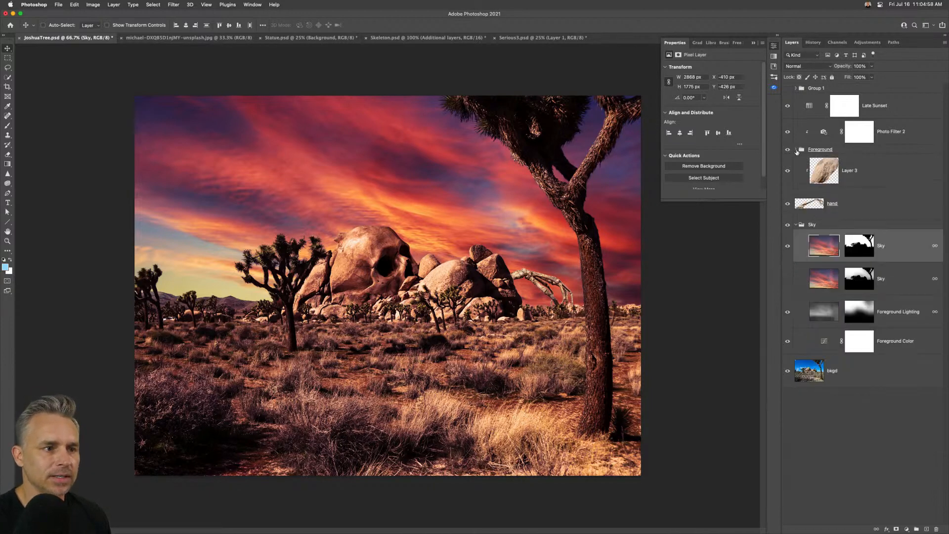
left_click(795, 225)
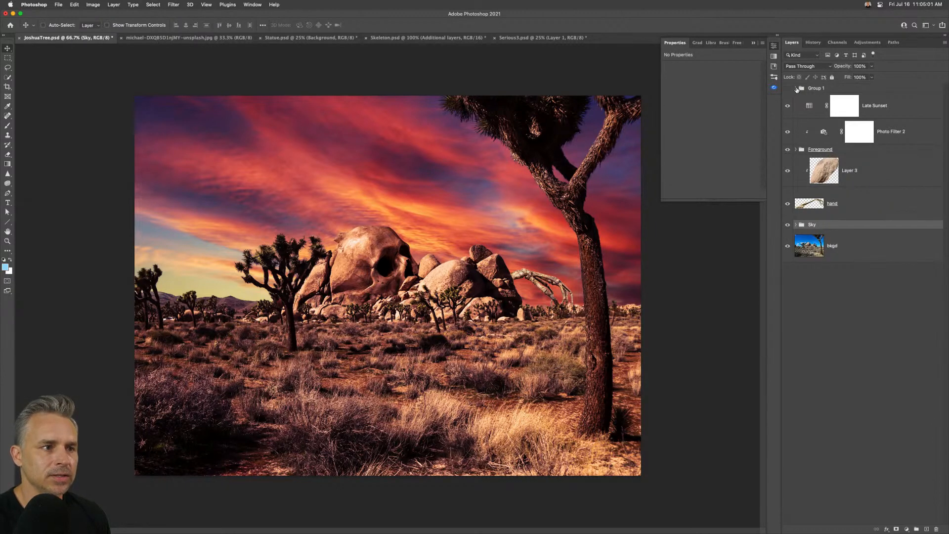
left_click(799, 90)
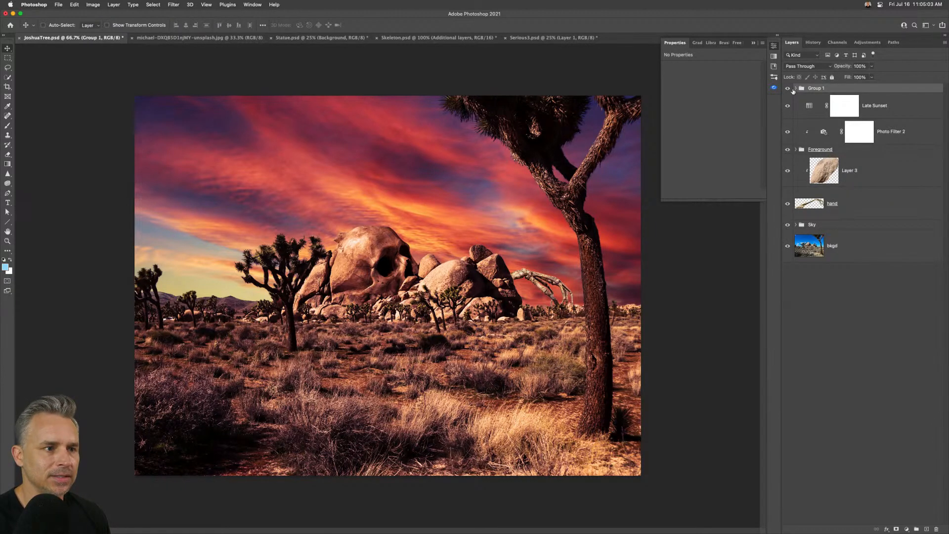
left_click(796, 88)
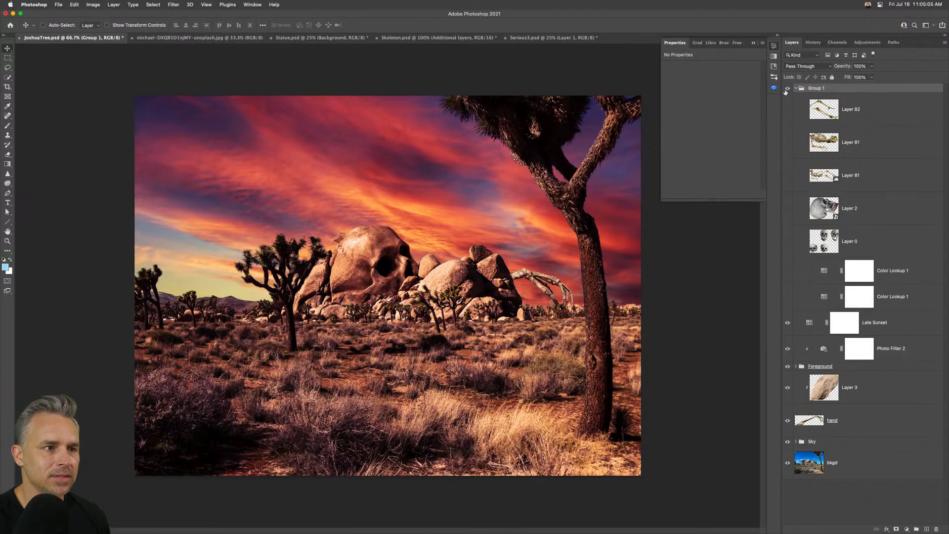
left_click(857, 149)
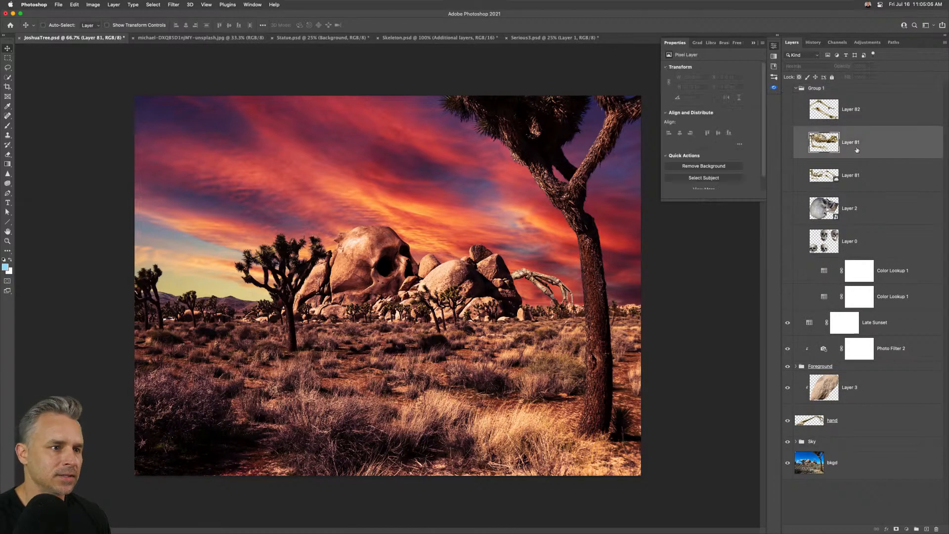
left_click(789, 143)
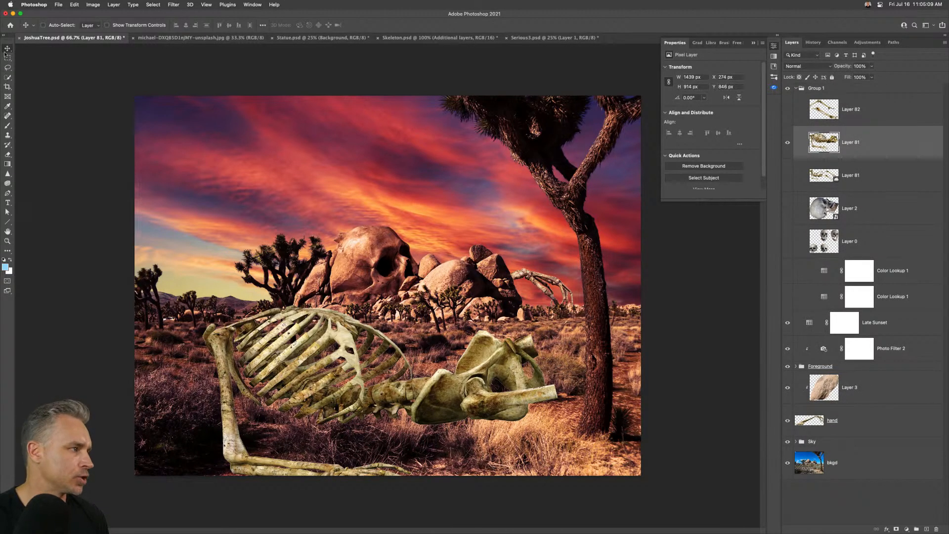
Move the Layer 81 ribcage behind the boulders, placing its layer below the Foreground group, collapse Group 1 and hide the ribcage.
left_click_drag(176, 287, 314, 236)
left_click_drag(857, 142, 873, 387)
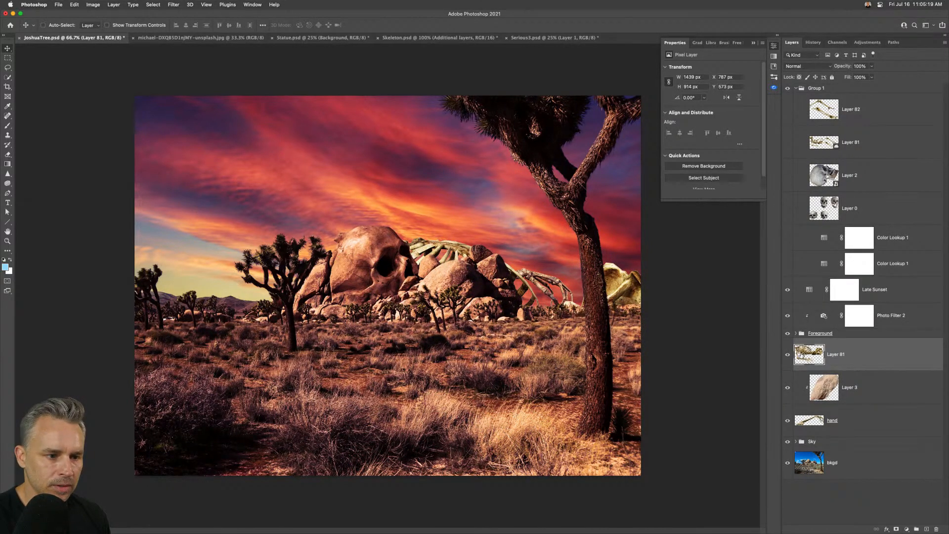
left_click(795, 88)
left_click(787, 170)
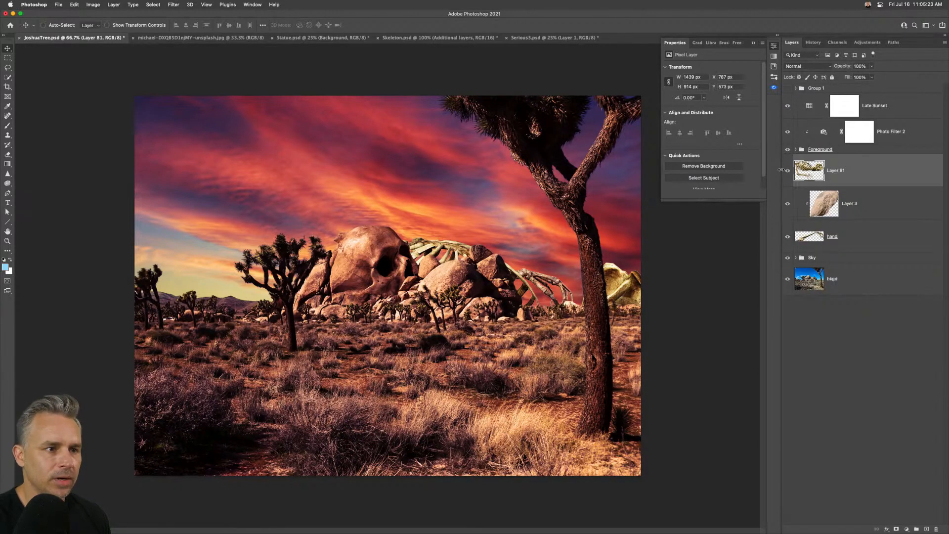
Expand the Foreground group and move Layer 3 together with the hand layer into it, beneath the foreground layer.
left_click(830, 201)
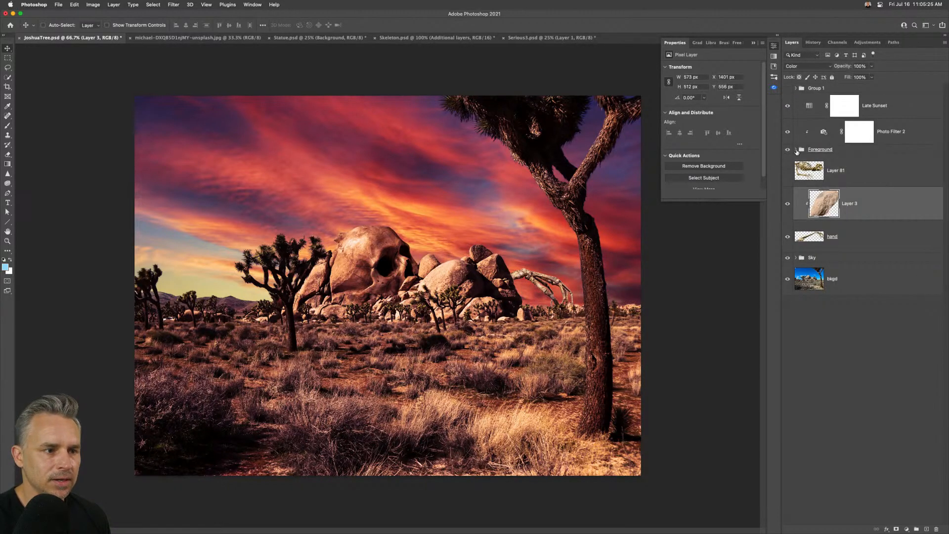
left_click(796, 150)
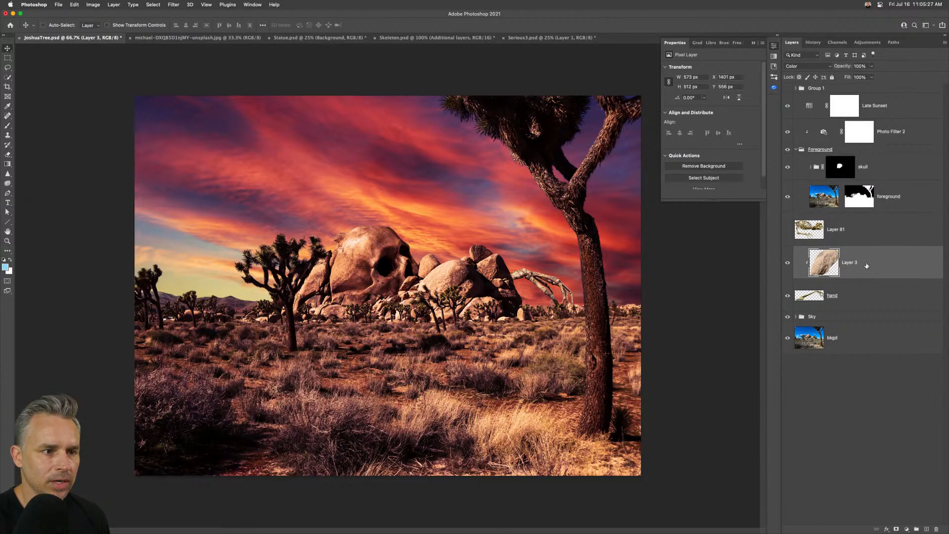
left_click(865, 290, "shift")
left_click_drag(837, 267, 840, 213)
Show Layer 81, put it in the Foreground group beneath hand, and lower the ribcage out of sight behind the desert ground.
left_click(809, 297)
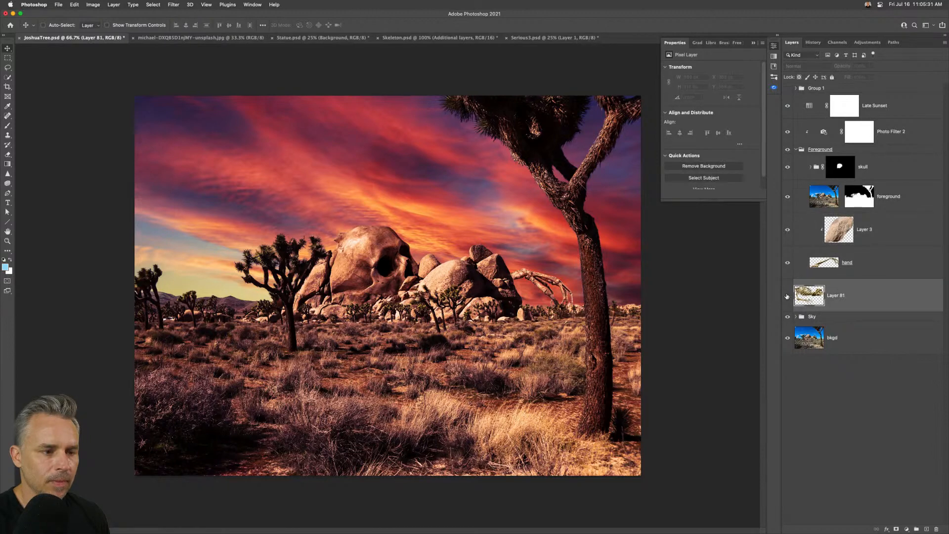
left_click(787, 295)
left_click_drag(811, 296, 849, 269)
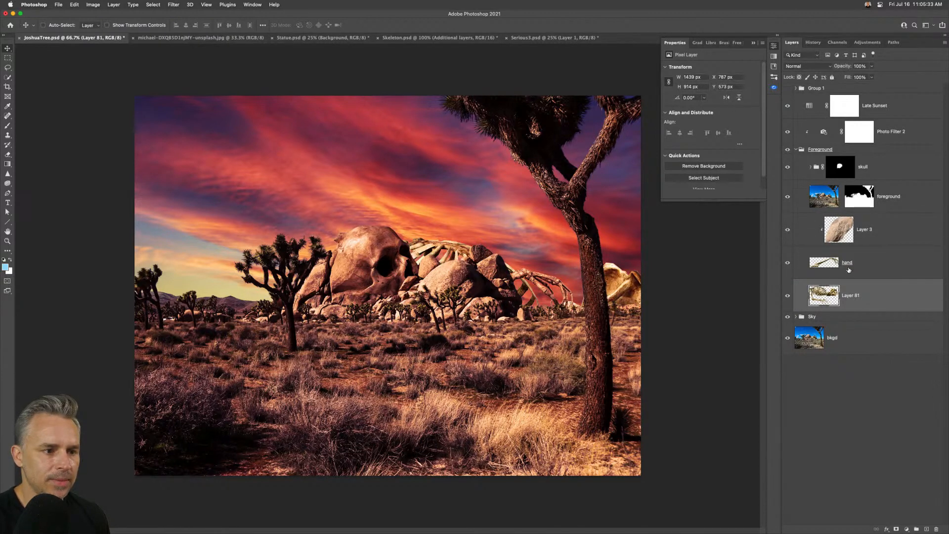
left_click_drag(438, 249, 417, 346)
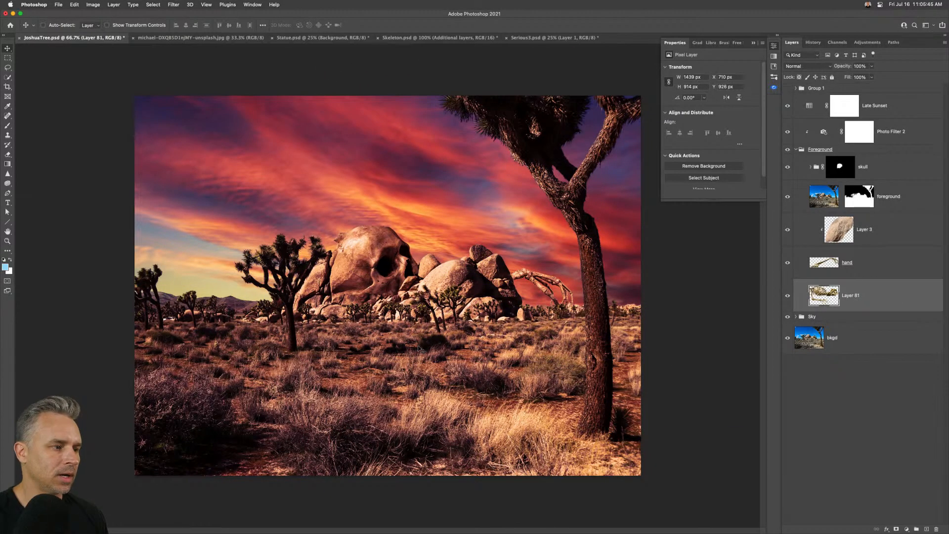
Shift the skeletal hand on the hand layer closer to the boulders, to about X 937 px and Y 693 px.
key("super+equal")
key("super+equal")
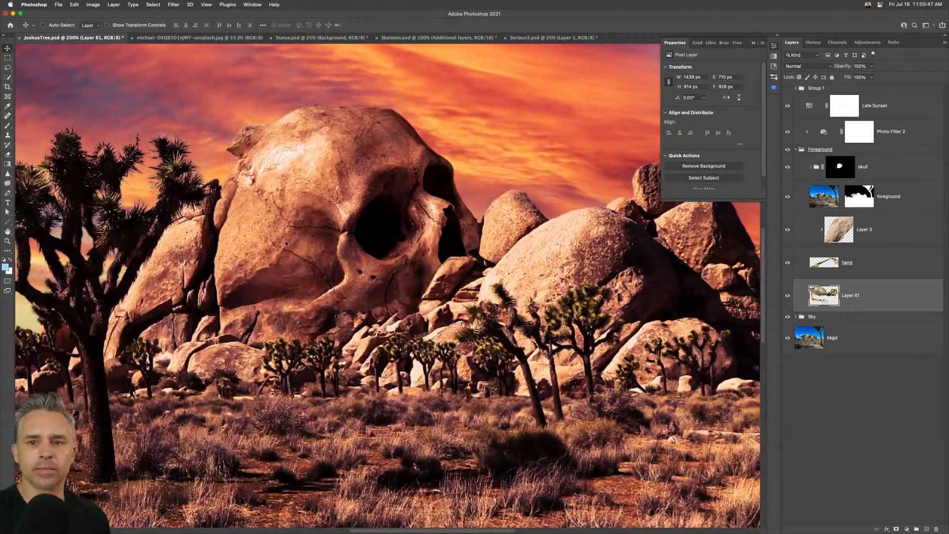
left_click_drag(534, 209, 370, 231)
key("super+minus")
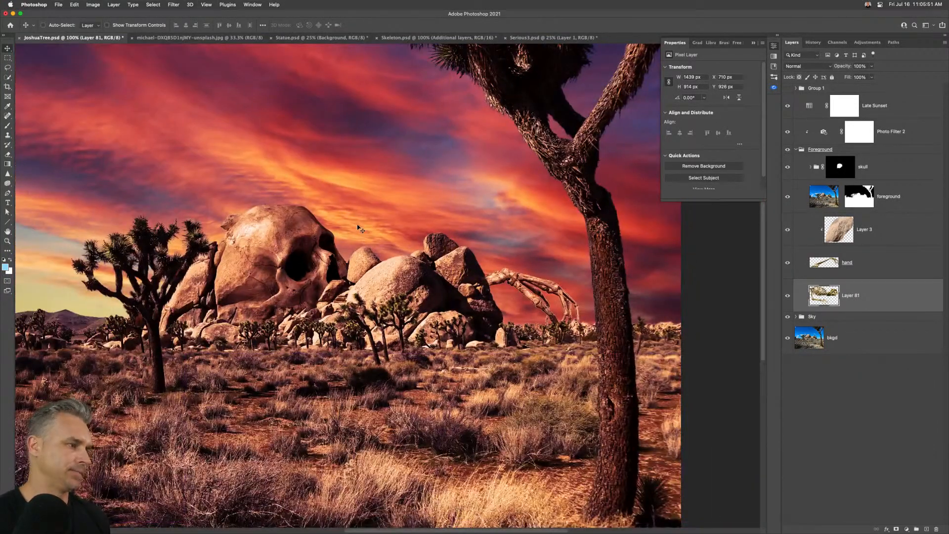
left_click(830, 265)
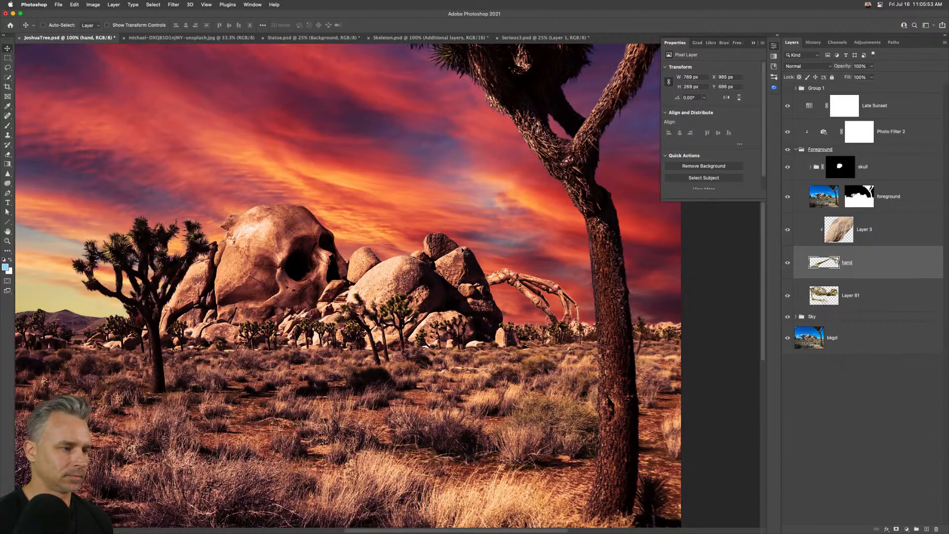
left_click_drag(469, 247, 445, 249)
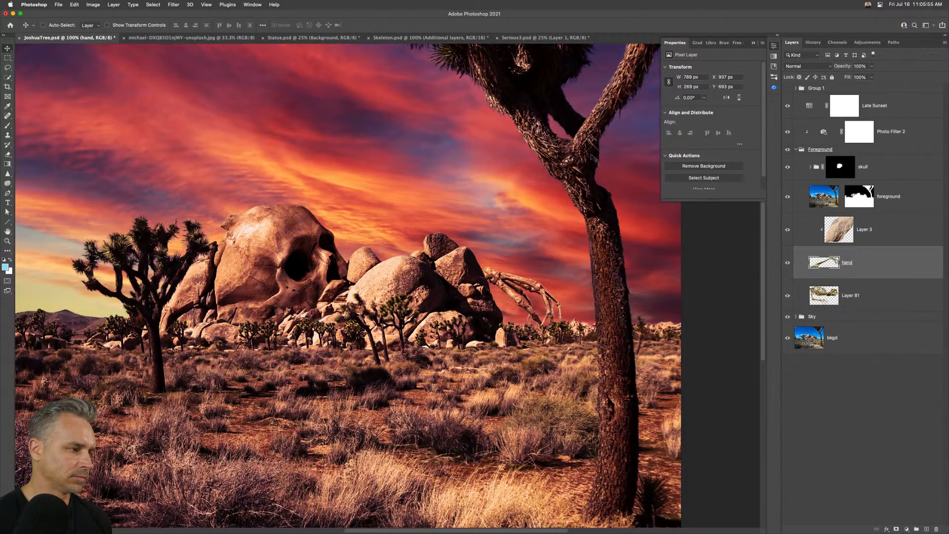
Bring up the Nature library's Bones and Skulls assets and add an empty layer above Group 1.
left_click(754, 44)
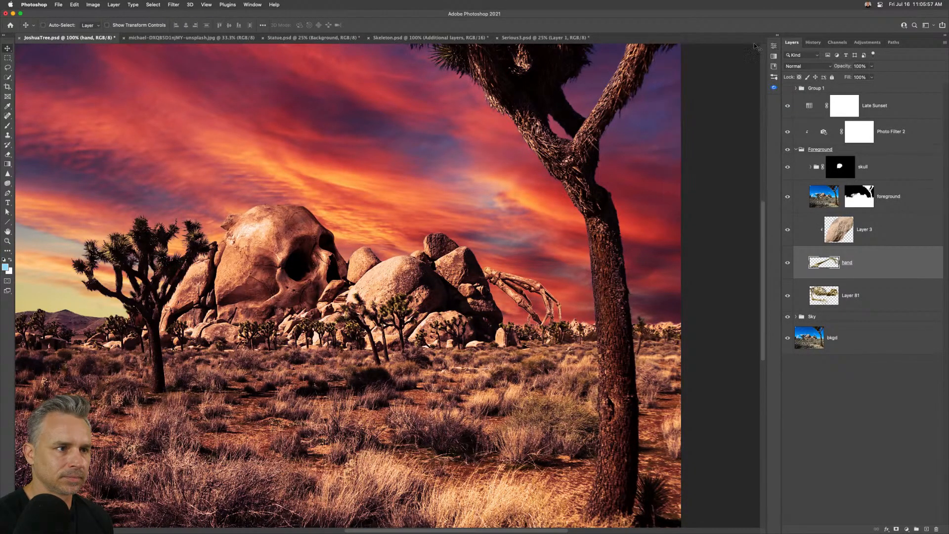
left_click(778, 38)
left_click(685, 42)
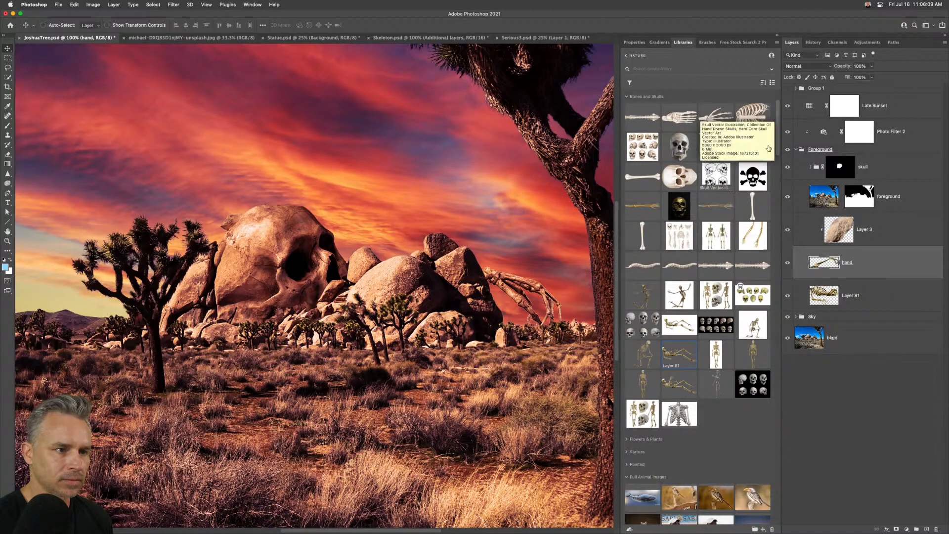
left_click(859, 88)
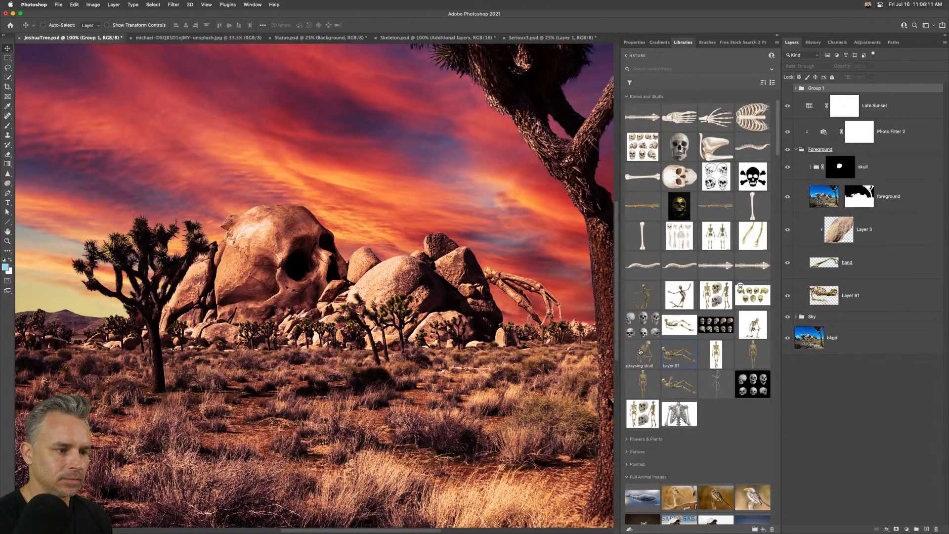
left_click(927, 530)
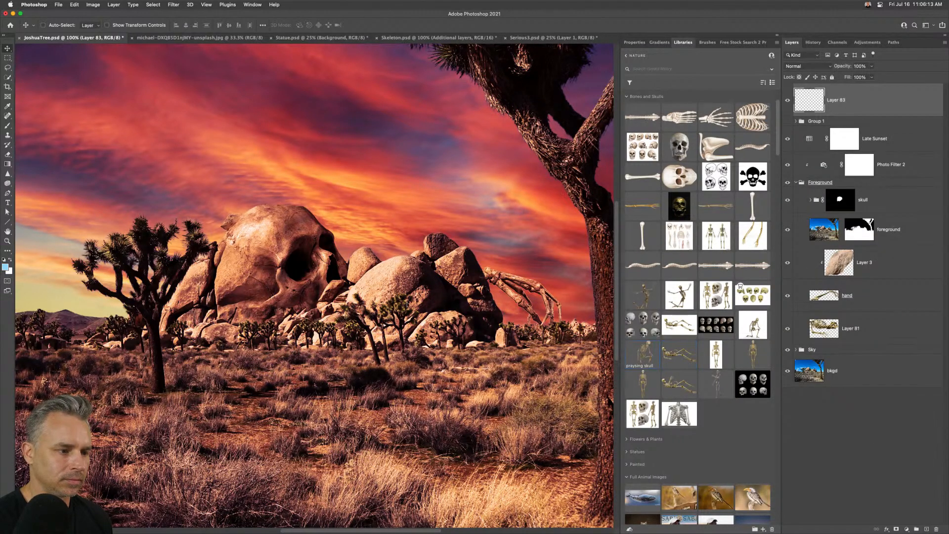
Try the kneeling skeleton from the Bones and Skulls assets over the scene, delete its layer, and save the document.
left_click_drag(642, 354, 376, 280)
key("Return")
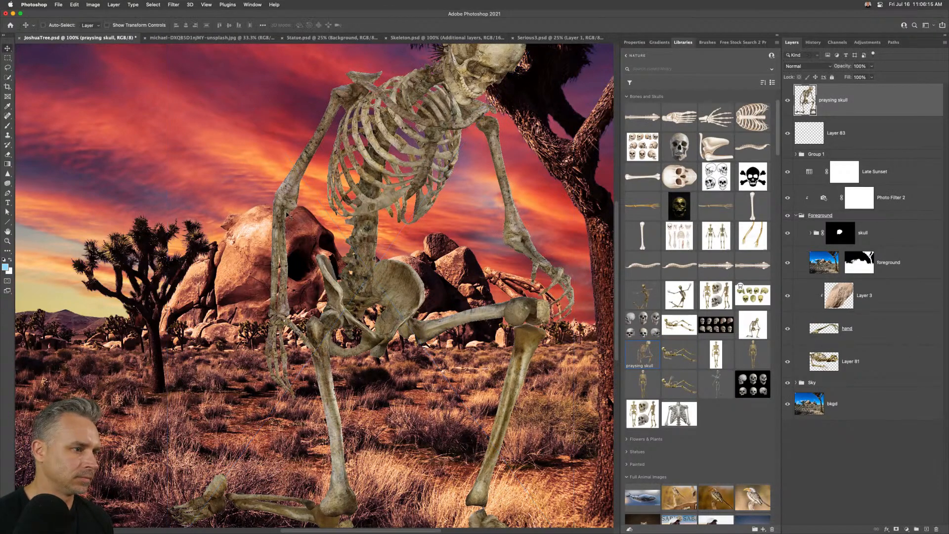
mouse_move(325, 165)
left_mouse_down()
mouse_move(335, 174)
mouse_move(340, 159)
left_mouse_up()
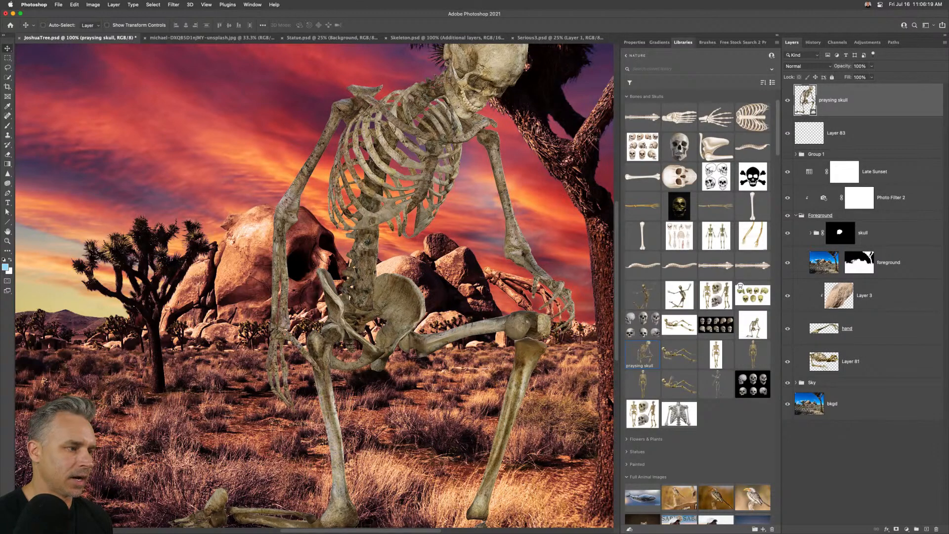
left_click_drag(864, 110, 937, 529)
key("super+s")
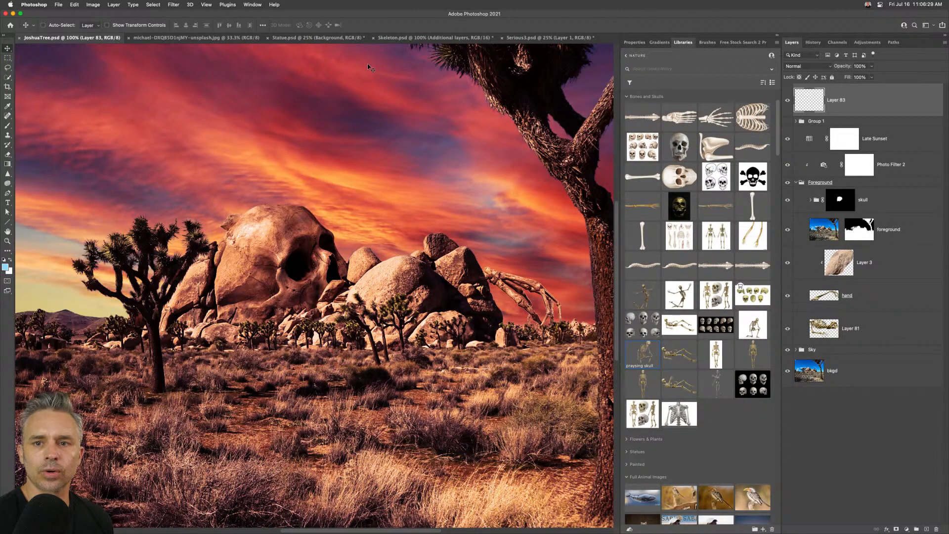
Try the bone arm from the Bones and Skulls assets across the skull boulder, and delete its layer.
key("super+minus")
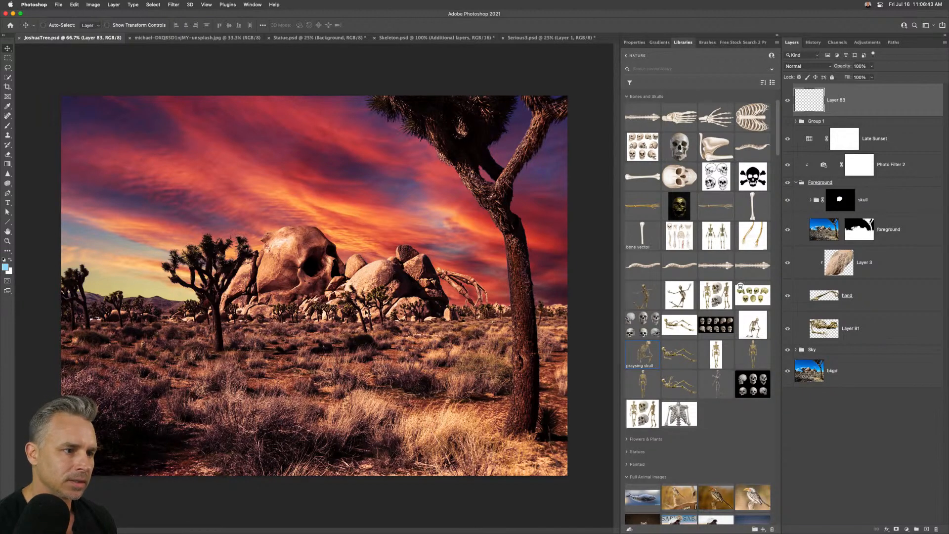
scroll(730, 442, "down", 2)
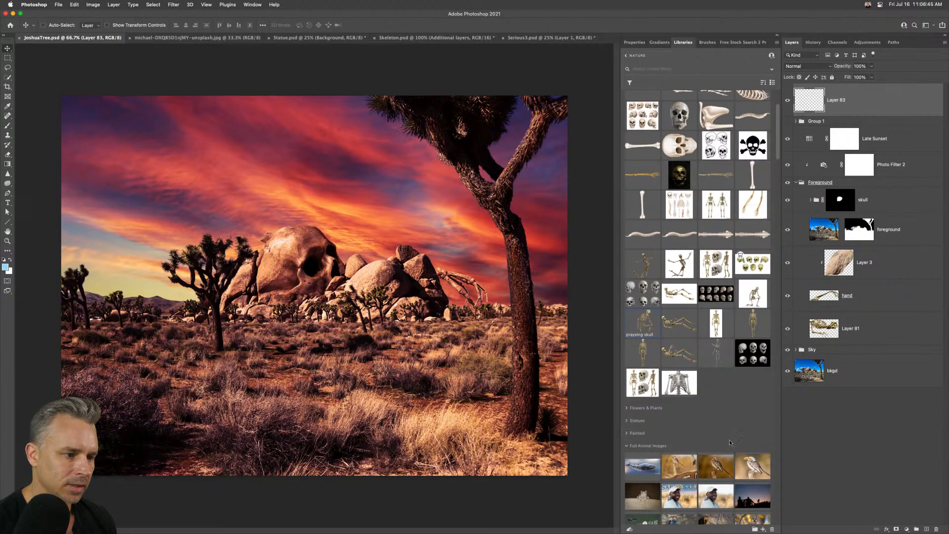
scroll(730, 440, "up", 2)
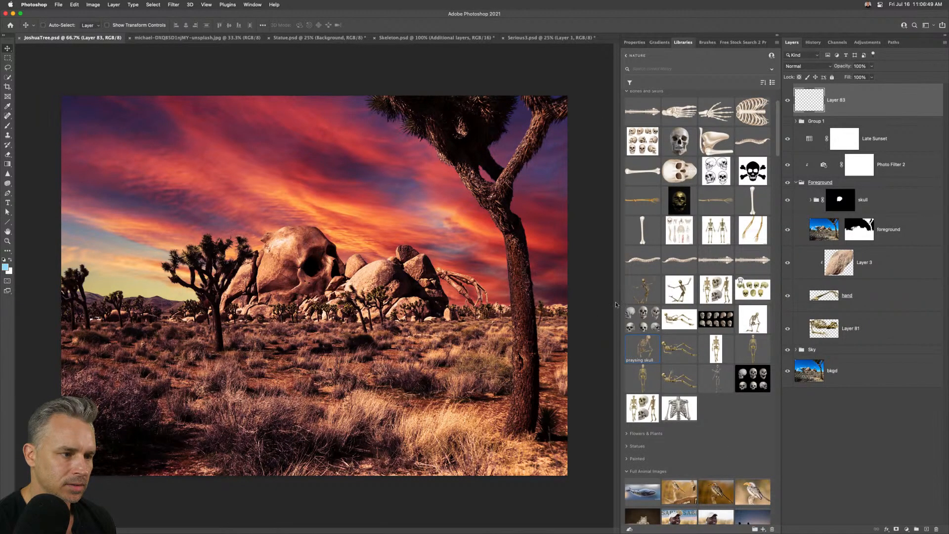
left_click_drag(716, 200, 271, 262)
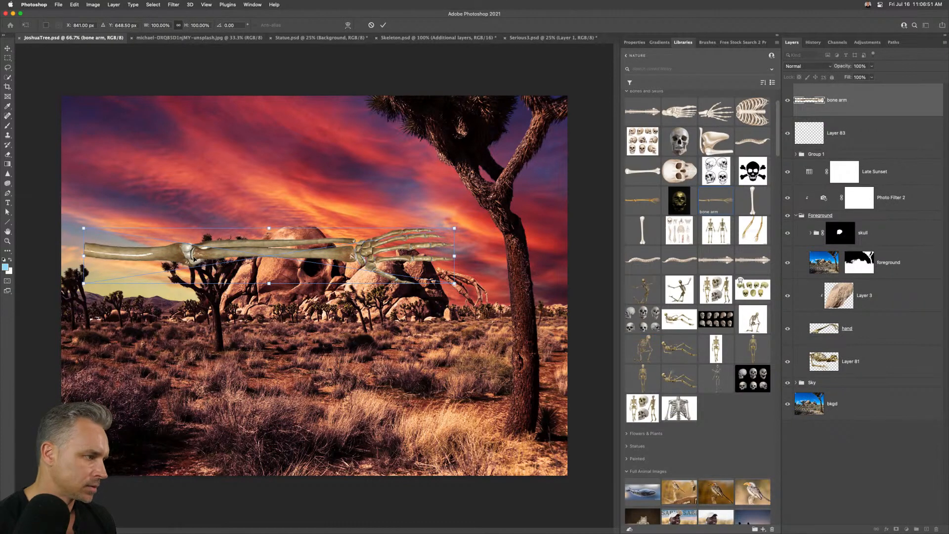
left_click_drag(194, 259, 274, 261)
key("Return")
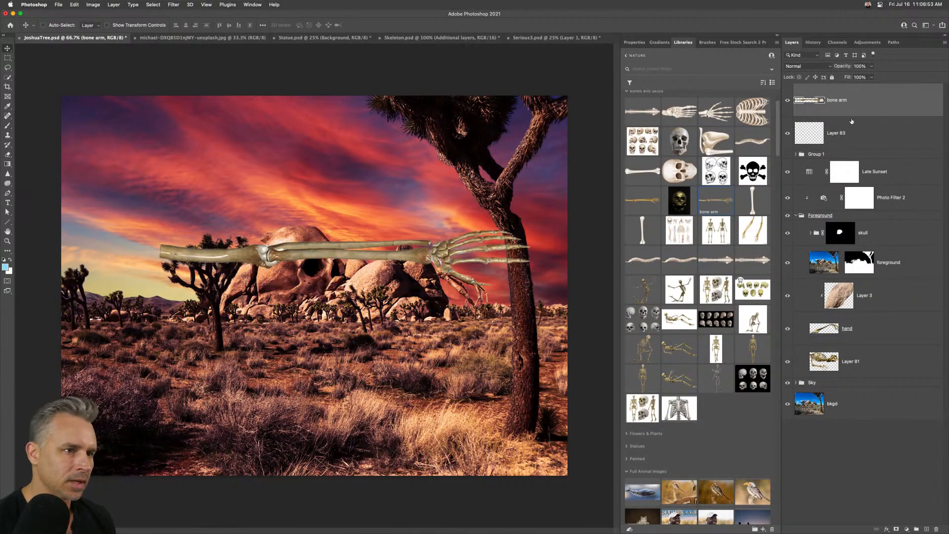
left_click_drag(858, 113, 936, 529)
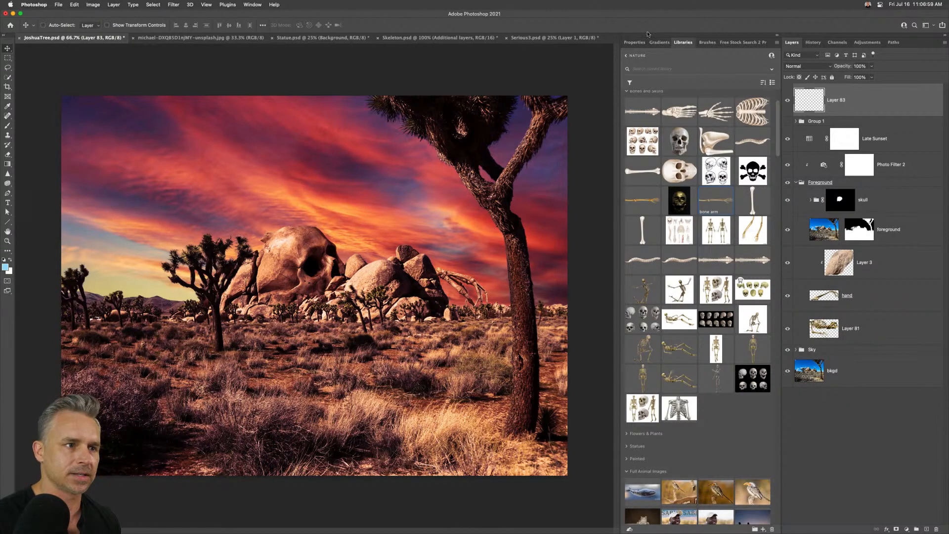
Collapse the library to free the canvas, save the JoshuaTree document, and switch to Adobe Substance 3D Stager.
left_click(777, 38)
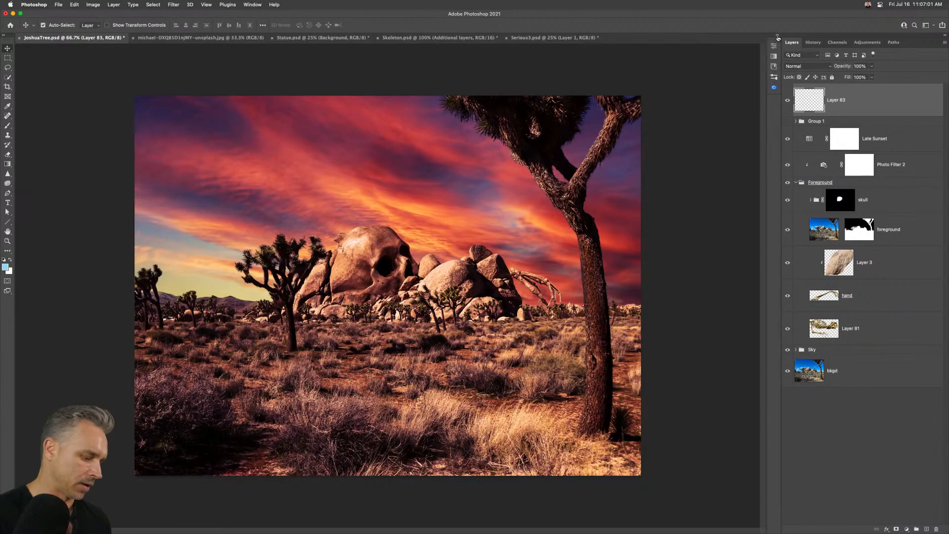
key("super+s")
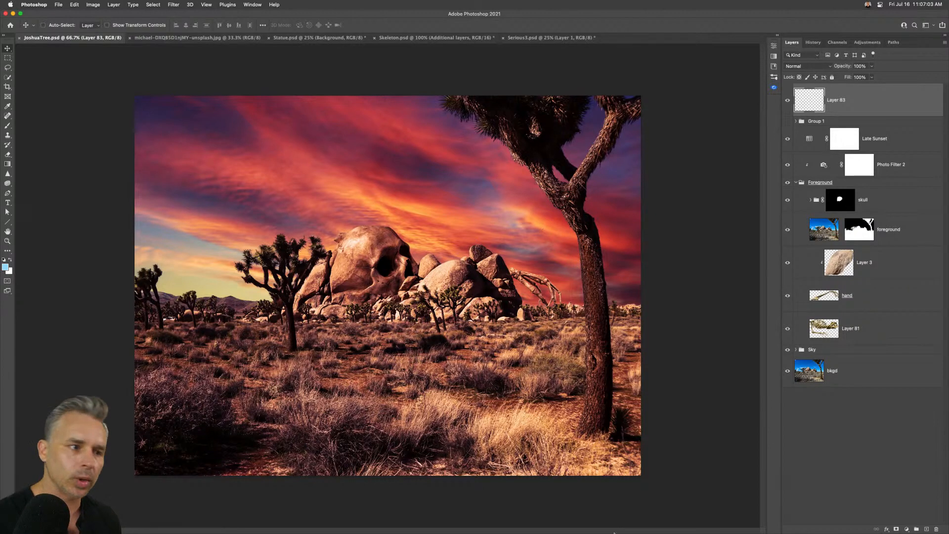
mouse_move(616, 532)
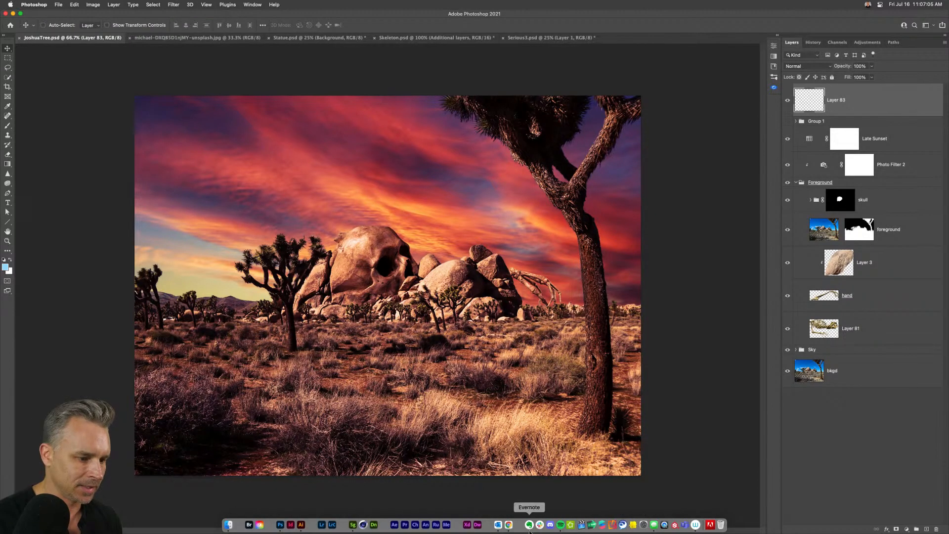
left_click(352, 524)
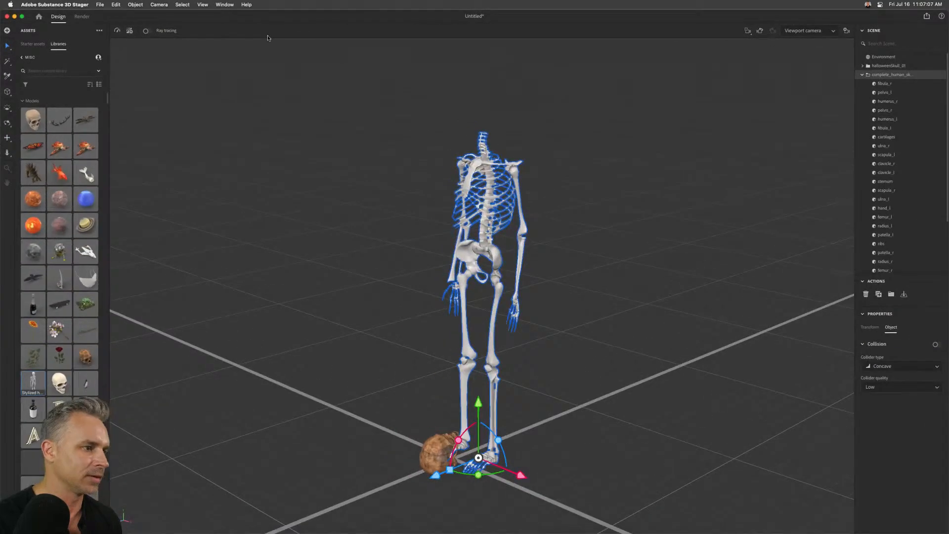
Examine how the human skeleton model is built by selecting the whole figure and its individual fibula_r bone.
left_click(331, 308)
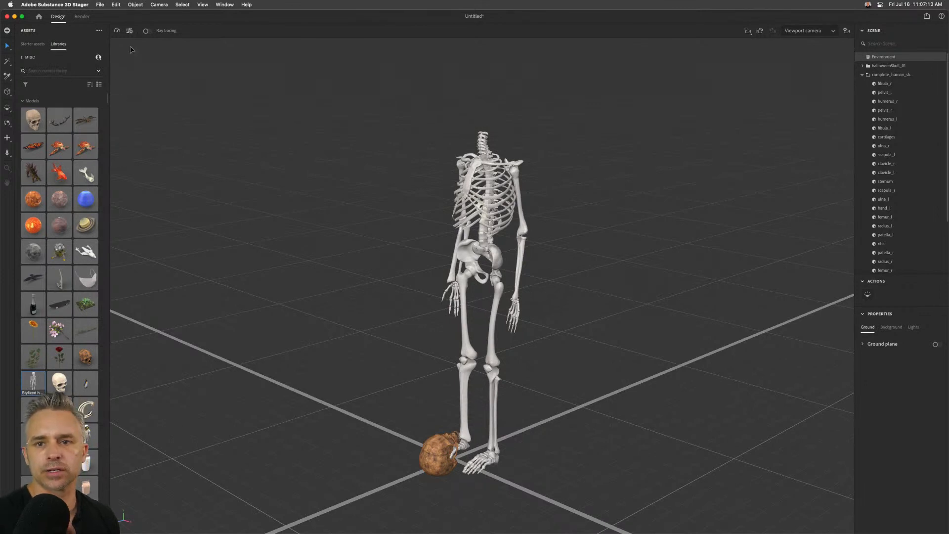
left_click(485, 365)
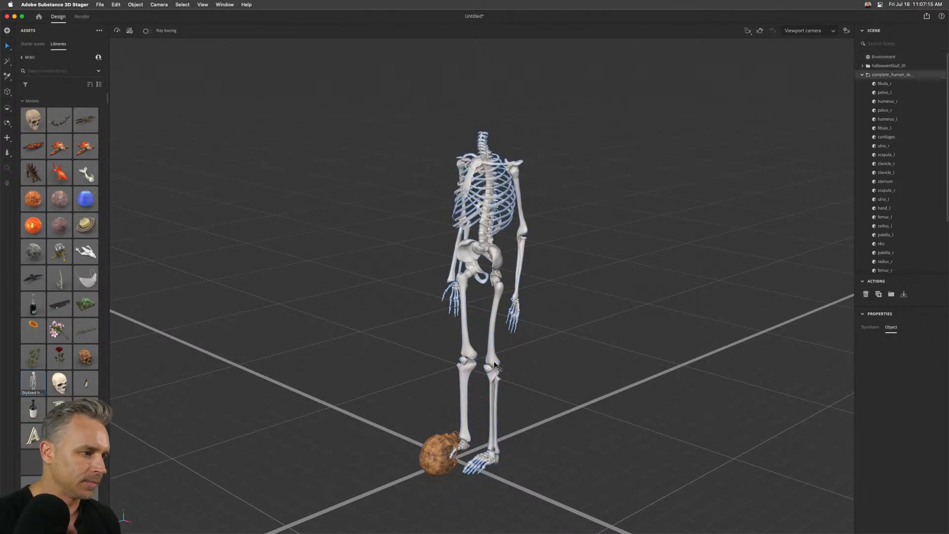
left_click(884, 84)
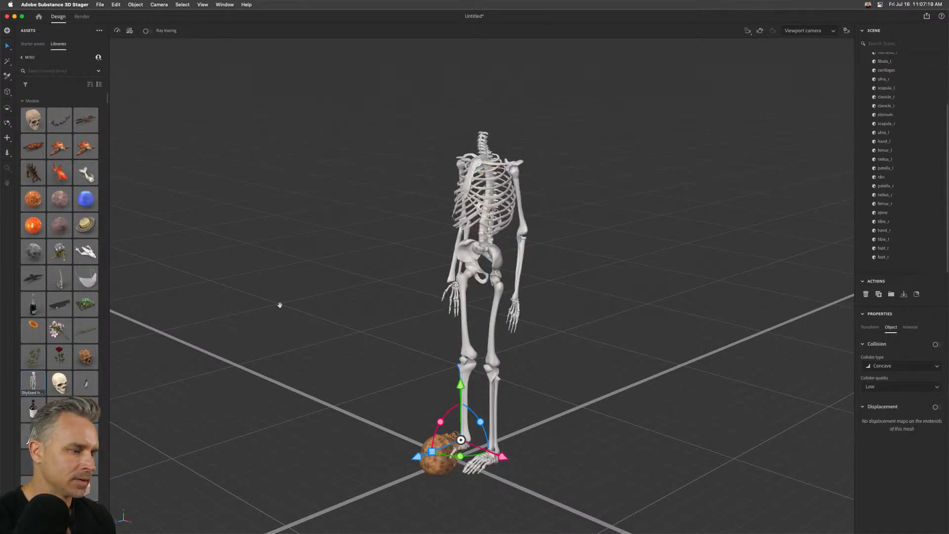
left_click(268, 247)
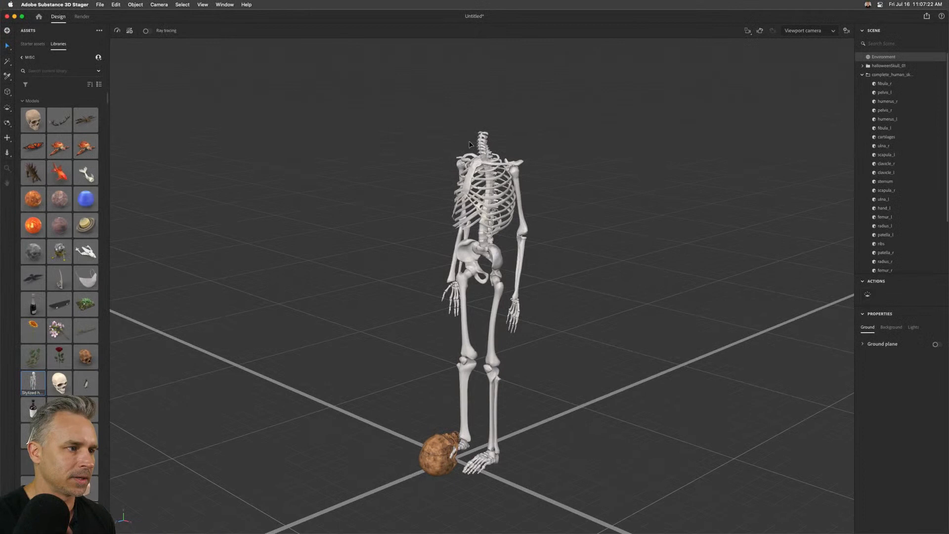
left_click(470, 146)
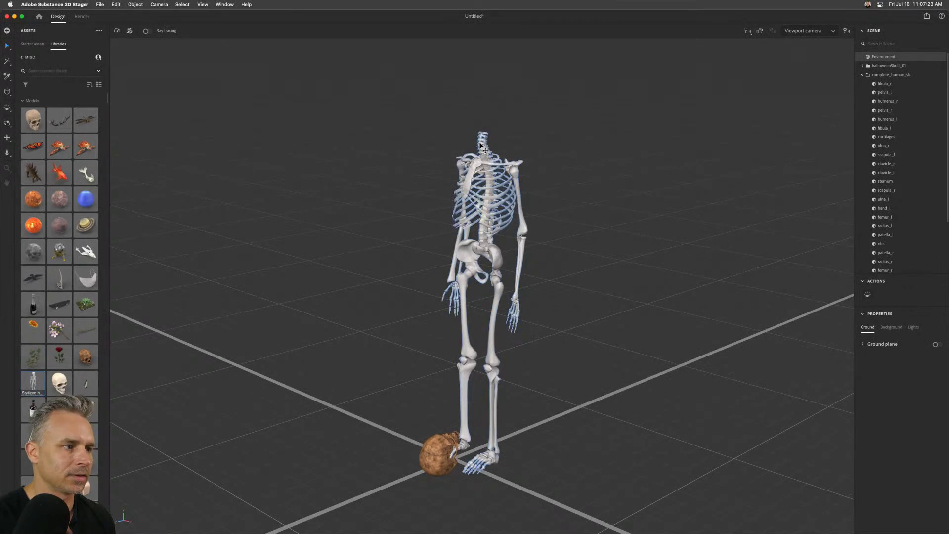
left_click(788, 114)
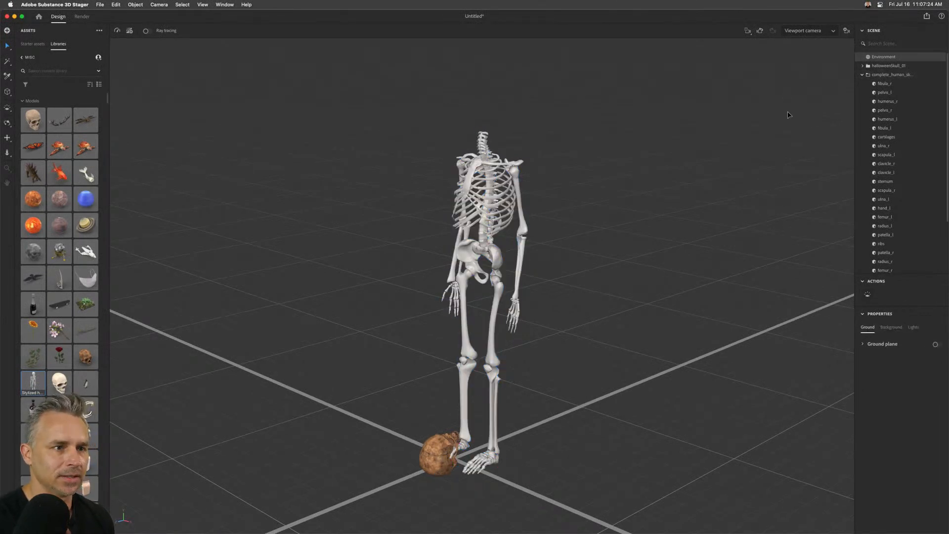
left_click(888, 83)
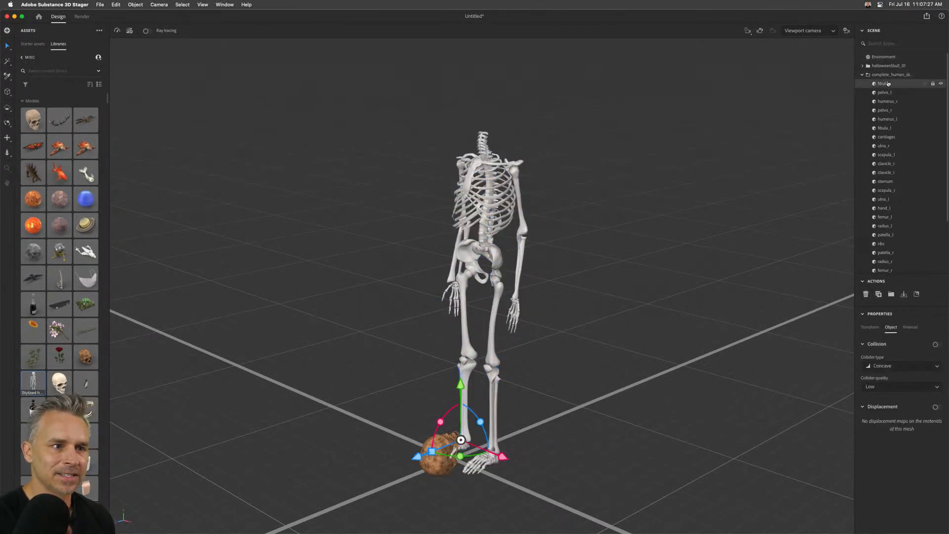
Move the fibula_r bone away from the skeleton's lower leg so it stands apart.
left_click_drag(497, 459, 576, 487)
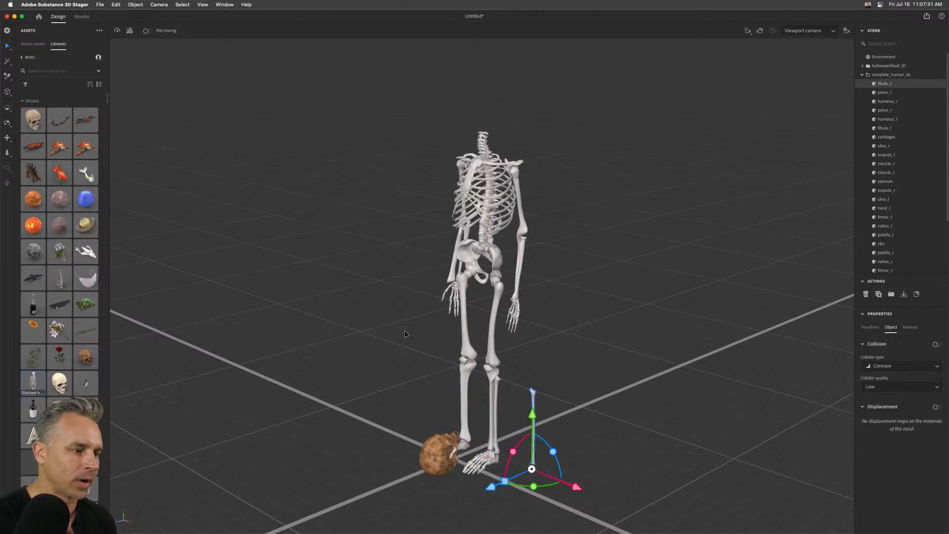
key("2")
mouse_move(400, 335)
left_mouse_down()
mouse_move(395, 266)
mouse_move(402, 368)
mouse_move(403, 333)
left_mouse_up()
key("3")
key("v")
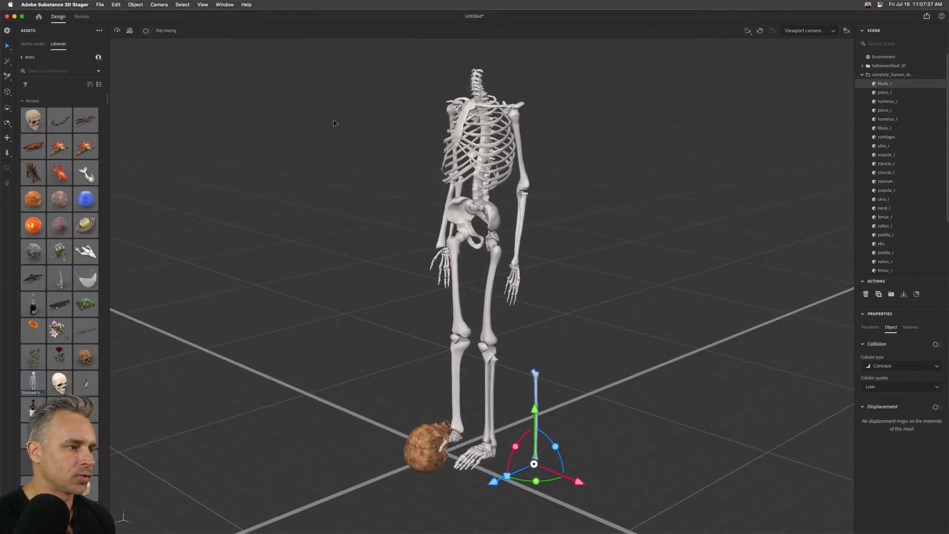
Lay the whole skeleton flat on its back and position it on the ground with its neck beside the skull.
left_click(870, 75)
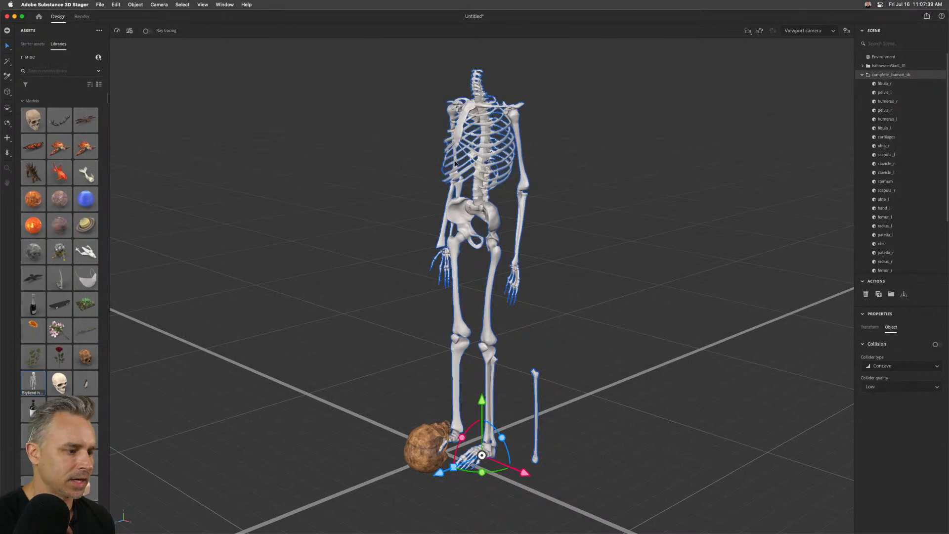
left_click_drag(480, 473, 435, 435)
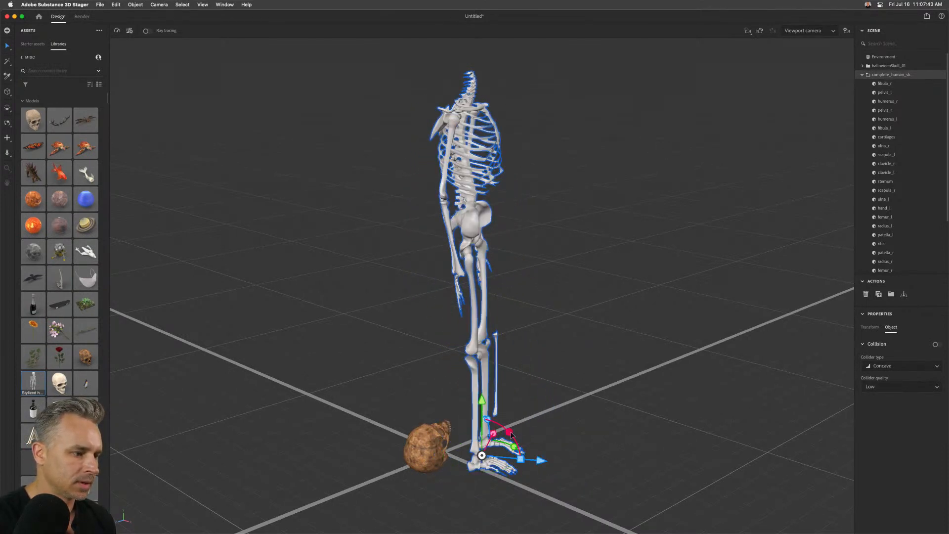
left_click_drag(510, 433, 441, 403)
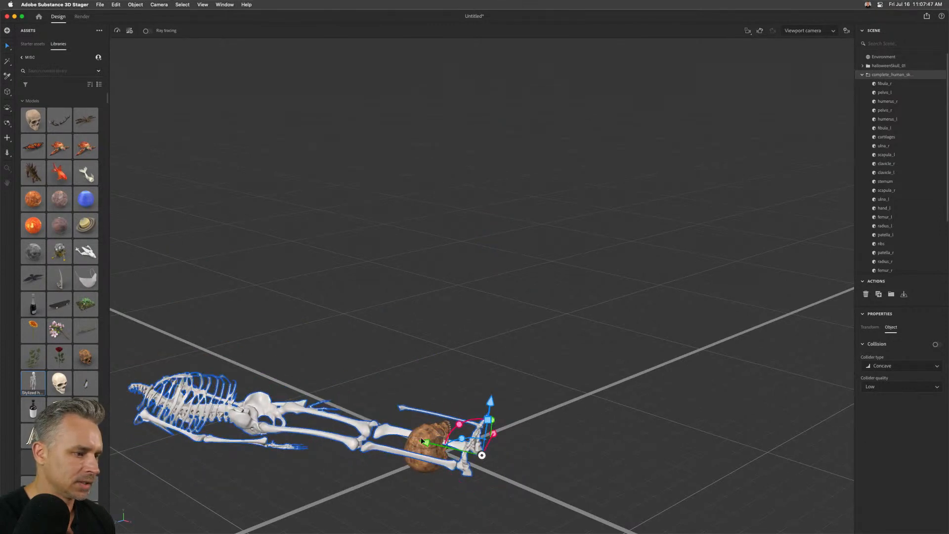
left_click_drag(424, 442, 764, 520)
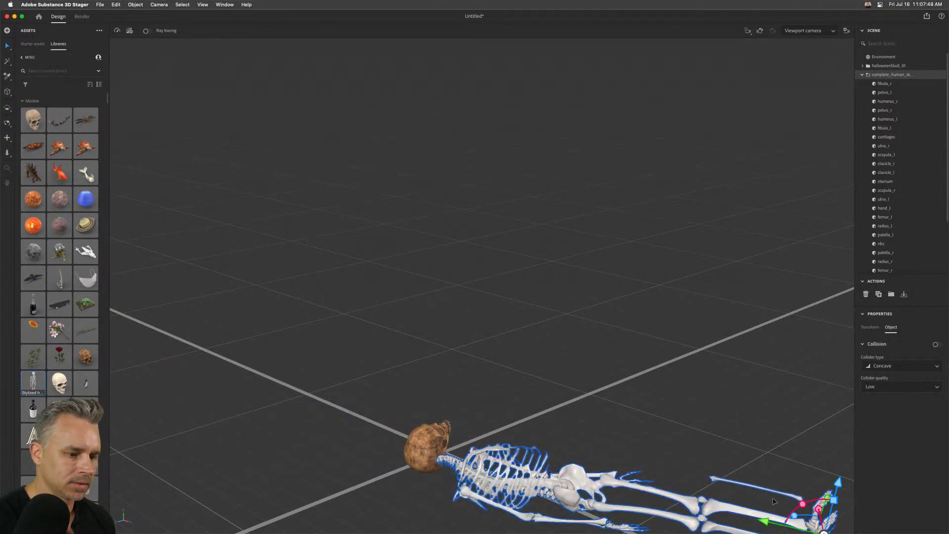
left_click_drag(839, 485, 848, 448)
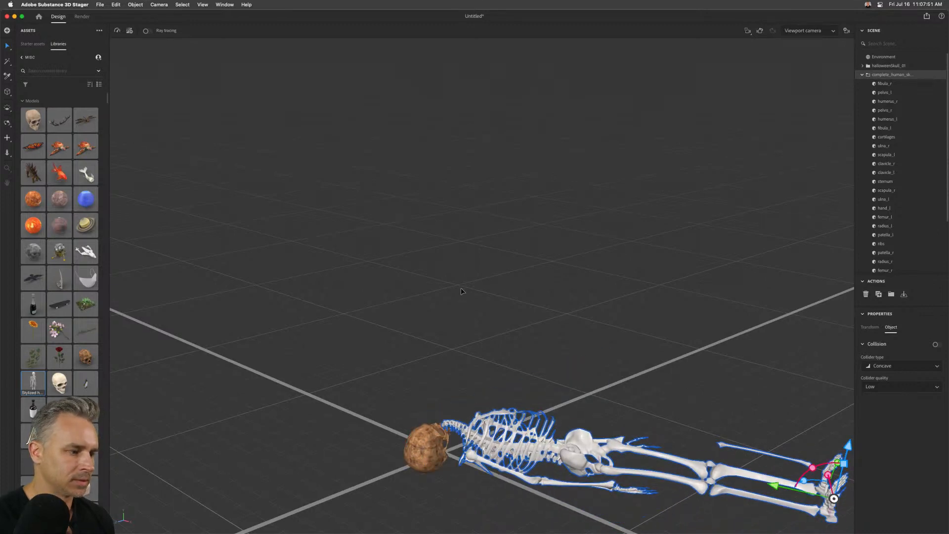
Rotate the skull to face upward in line with the lying skeleton and move it away from the neck.
left_click(466, 303)
left_click_drag(425, 356, 410, 236)
left_click(389, 309)
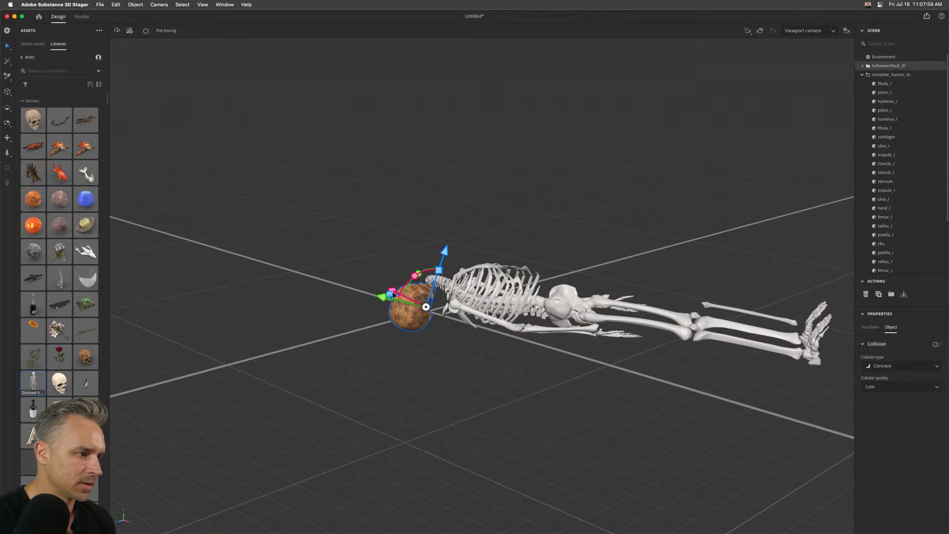
left_click_drag(394, 295, 438, 336)
left_click_drag(643, 394, 352, 222)
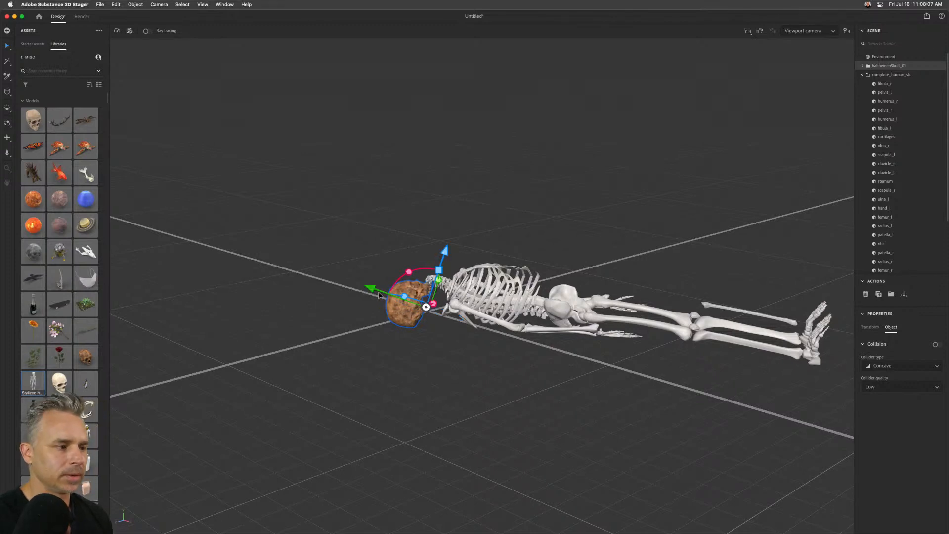
left_click_drag(374, 290, 340, 280)
left_click(420, 164)
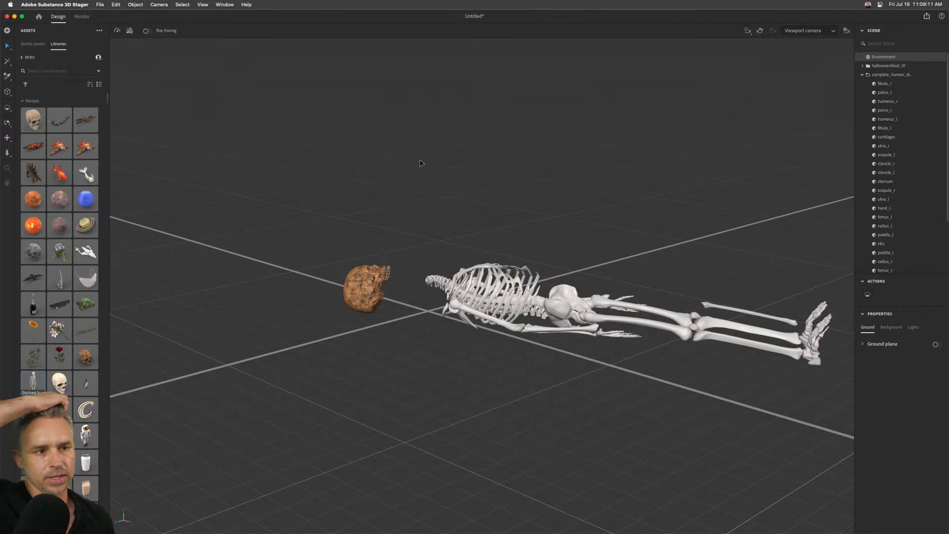
Examine the skeleton's hand and forearm parts by selecting hand_l, ulna_l, hand_r and ulna_r, viewing the right forearm up close.
left_click(525, 332)
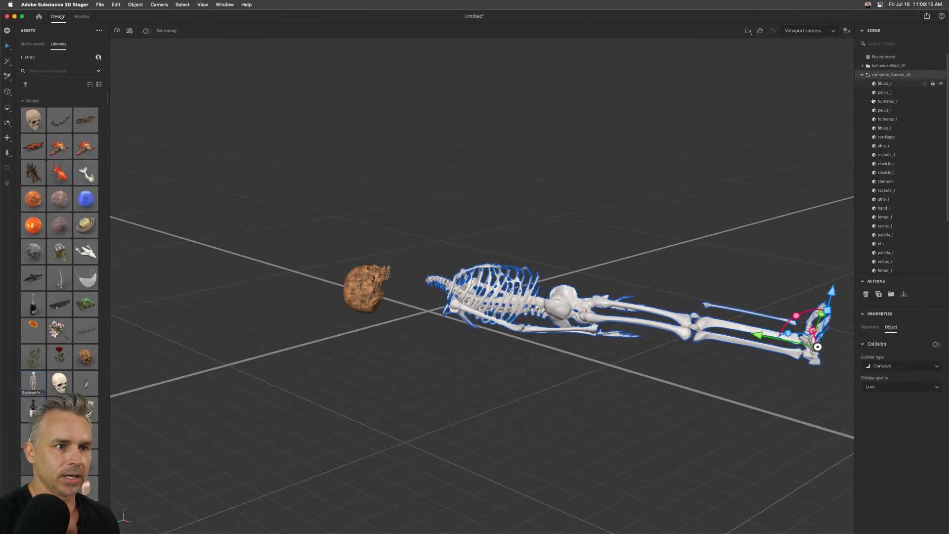
scroll(885, 148, "down", 3)
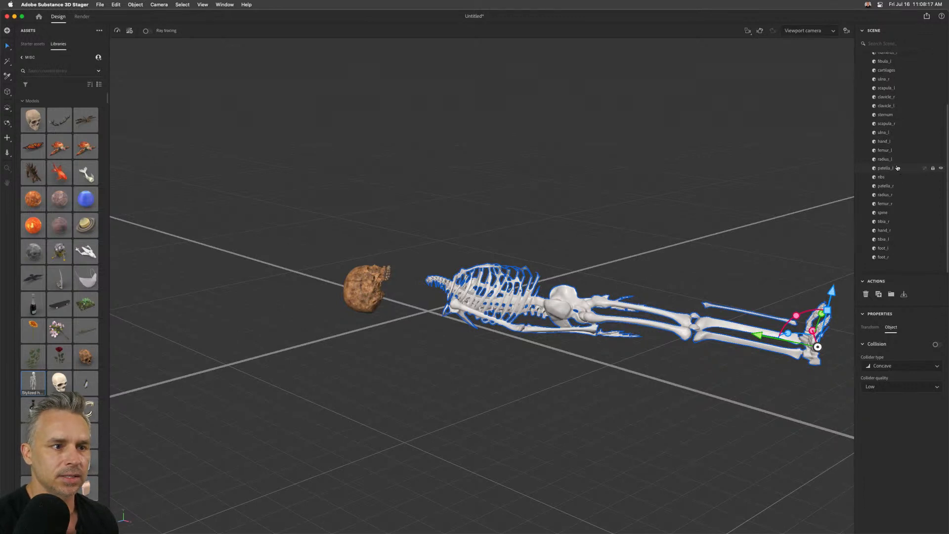
left_click(884, 142)
left_click(882, 133)
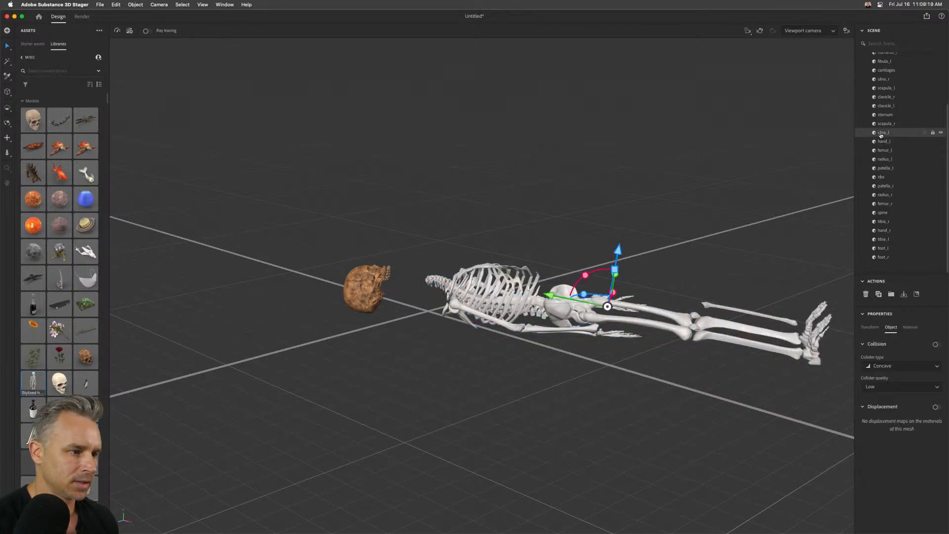
left_click(882, 143)
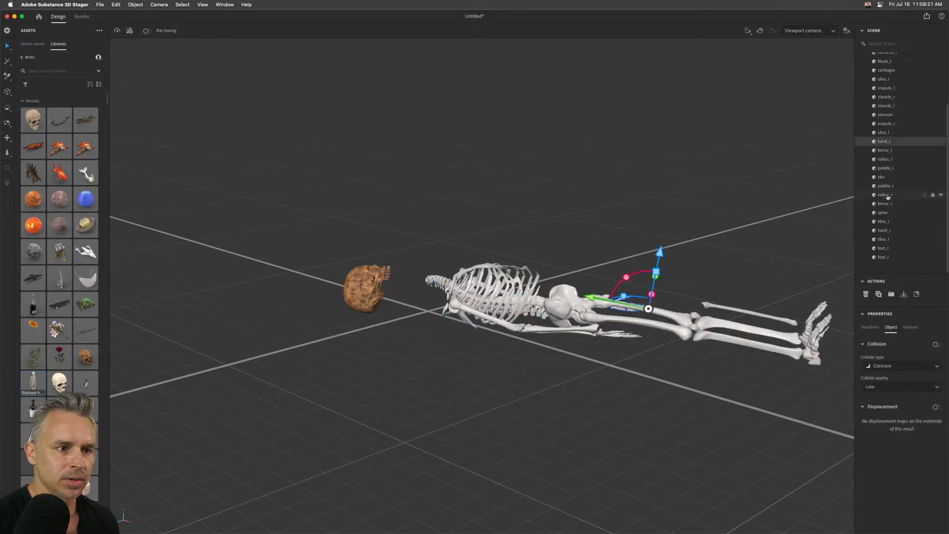
left_click(884, 231)
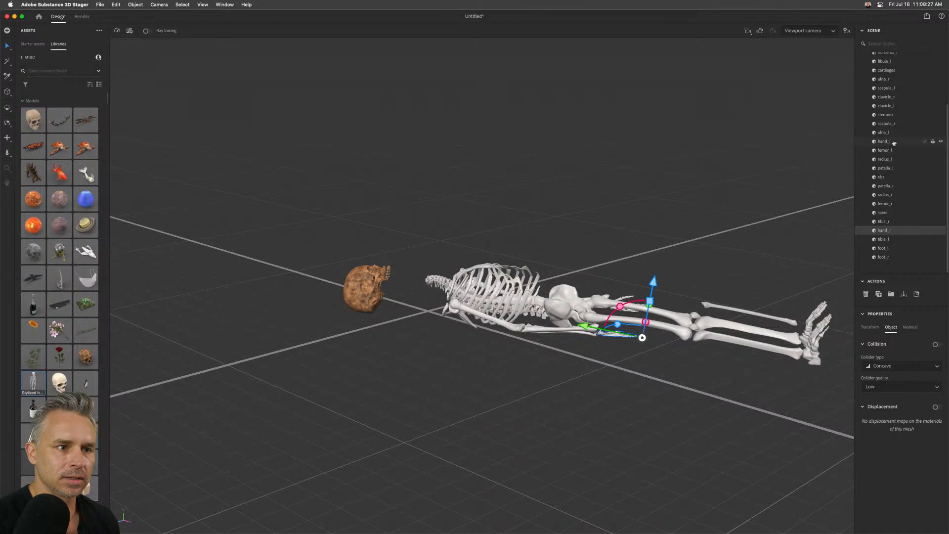
scroll(896, 115, "up", 1)
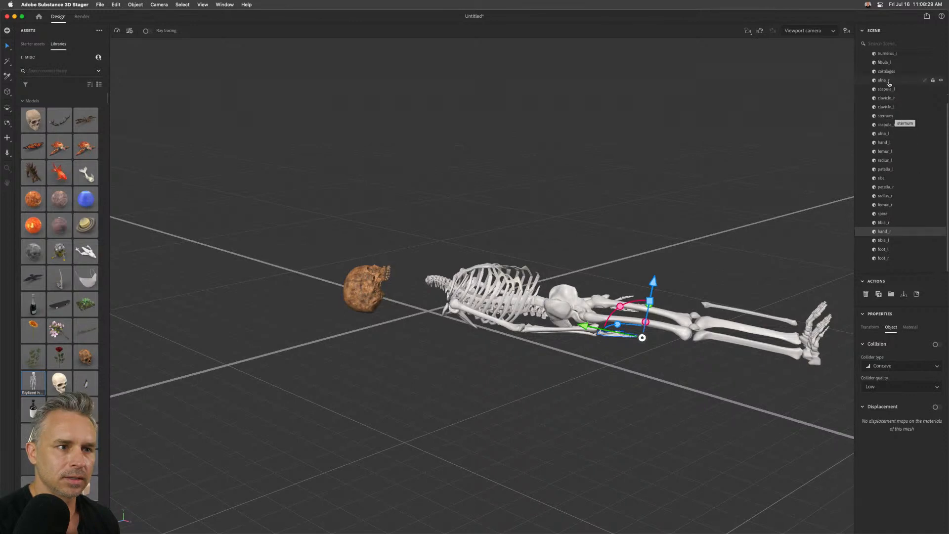
left_click(890, 81, "shift")
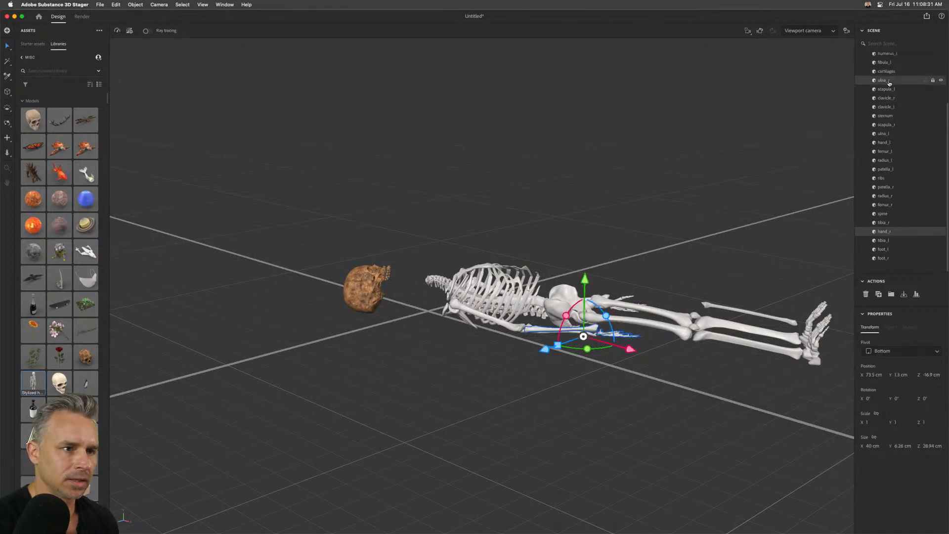
left_click_drag(580, 350, 512, 492)
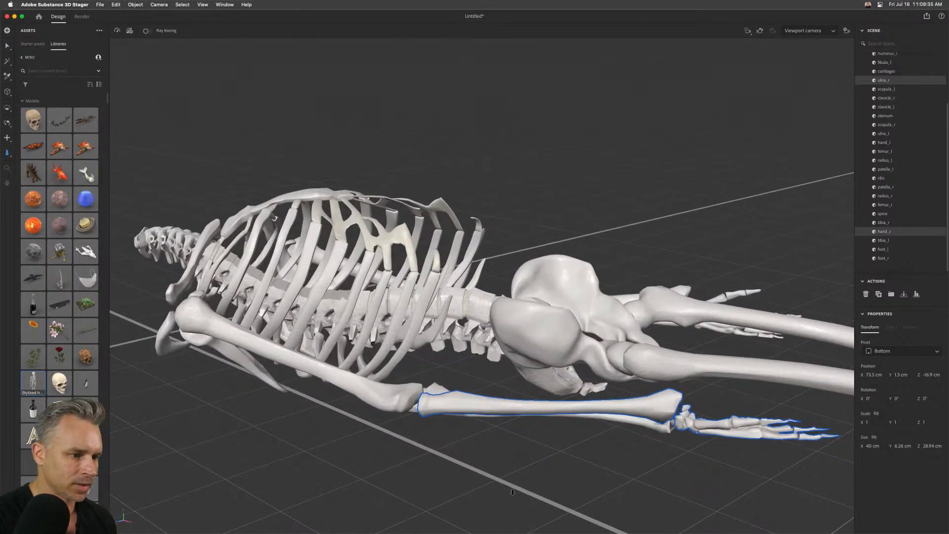
left_click(660, 431)
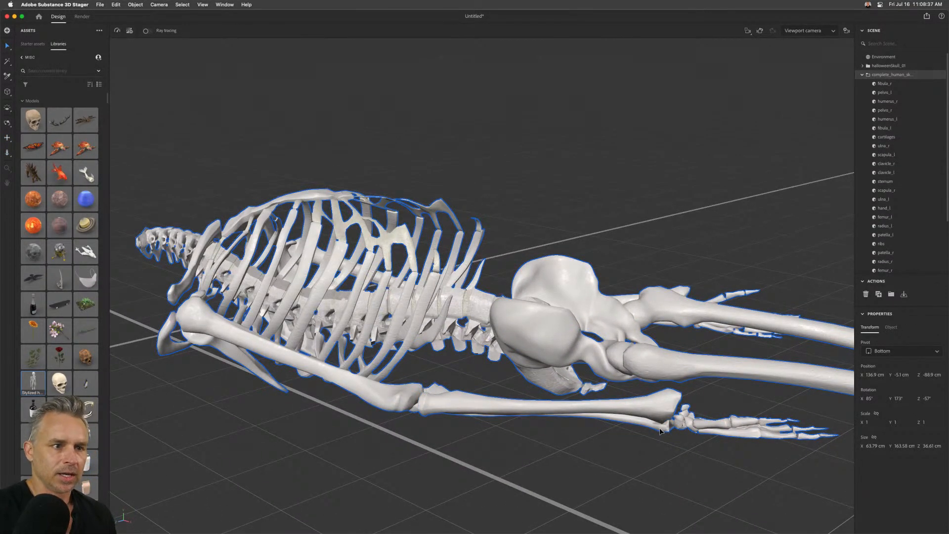
left_click(339, 147)
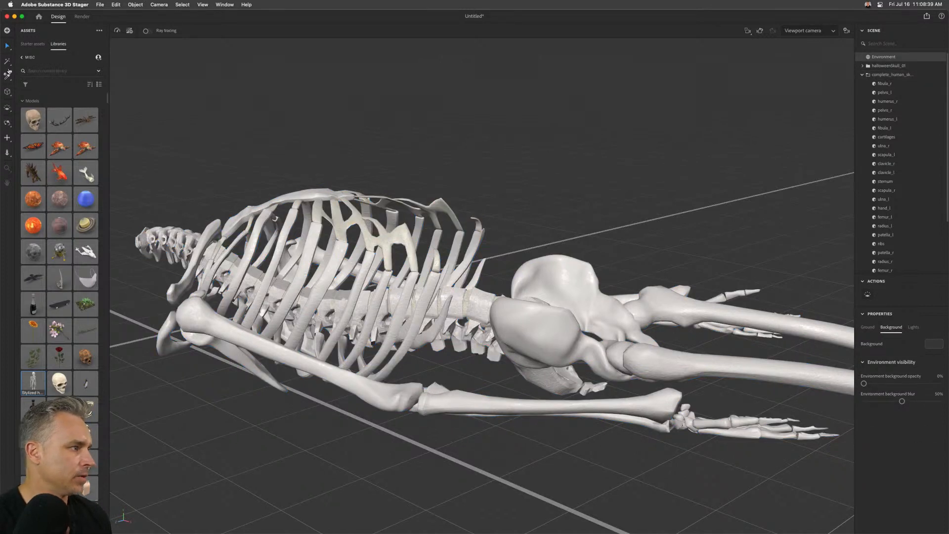
Try the Magic Wand at Tiny selection size on the skeleton's right forearm and hand bones.
left_click(645, 424)
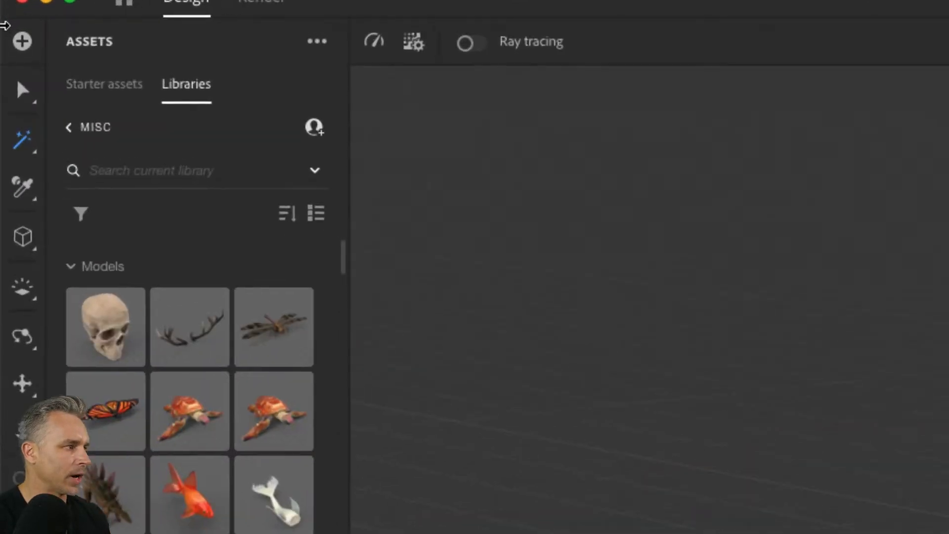
left_click(17, 148)
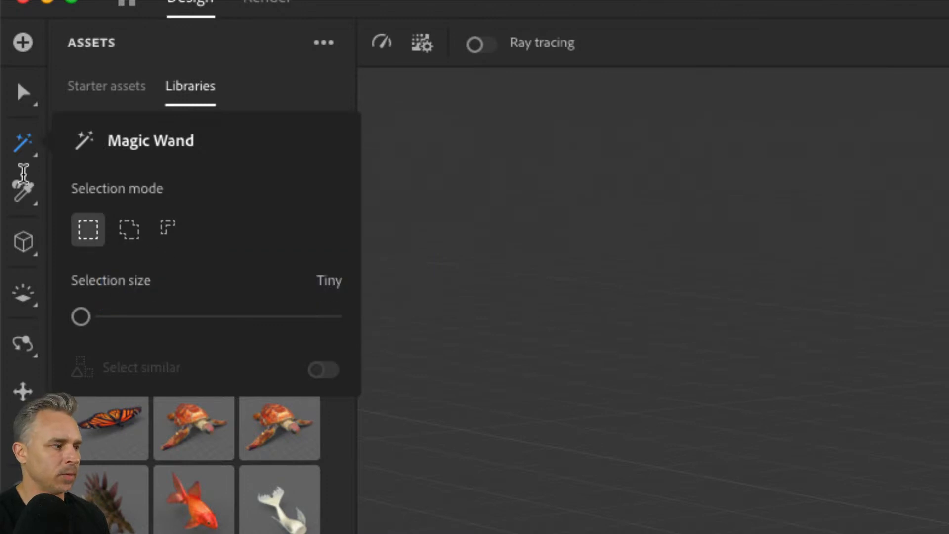
left_click(25, 149)
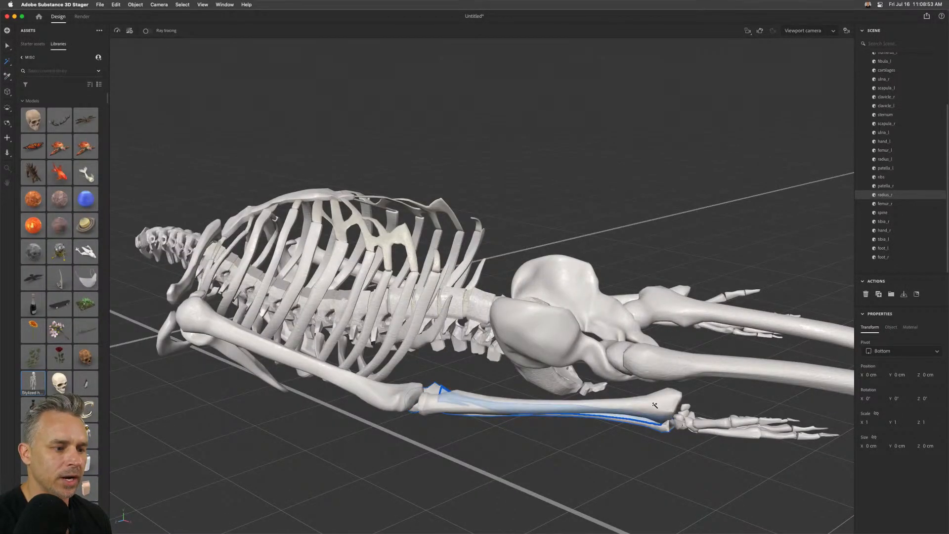
left_click(655, 405)
left_click(665, 431)
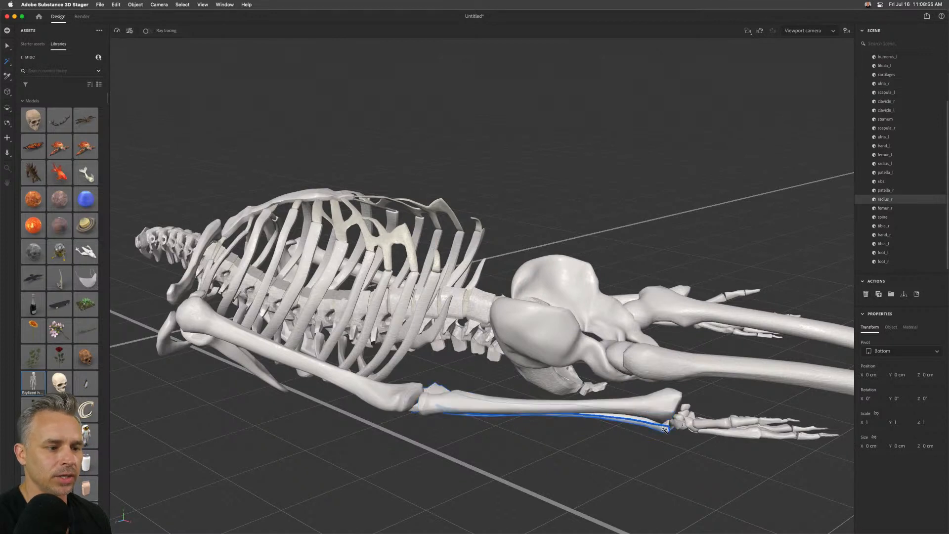
left_click(700, 427)
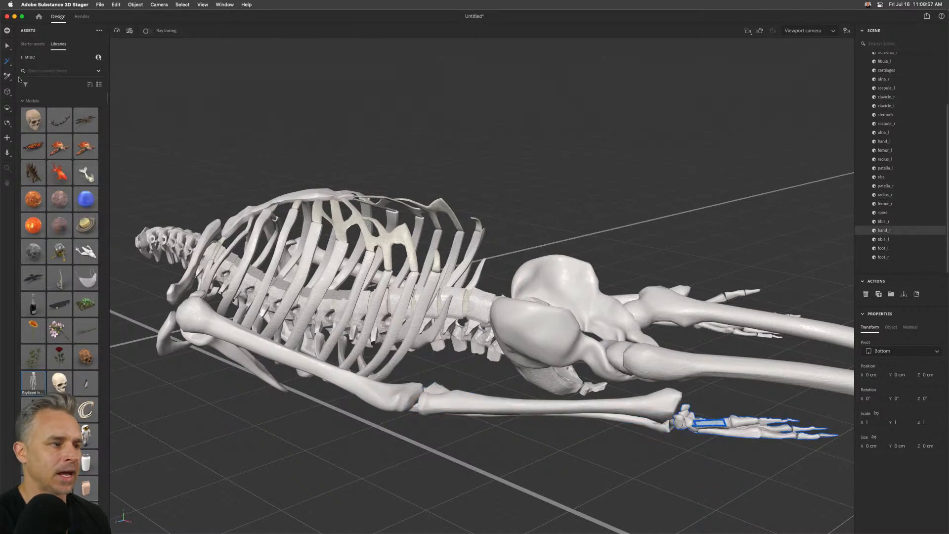
Move the radius_r, hand_r and ulna_r bones together out of the skeleton group to the scene's top level.
left_click(790, 193)
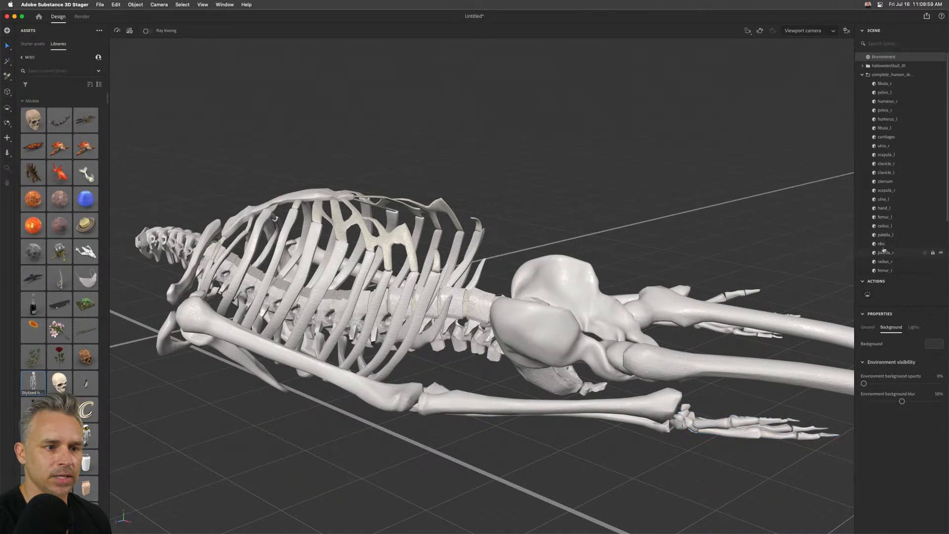
scroll(888, 237, "up", 1)
scroll(888, 252, "down", 2)
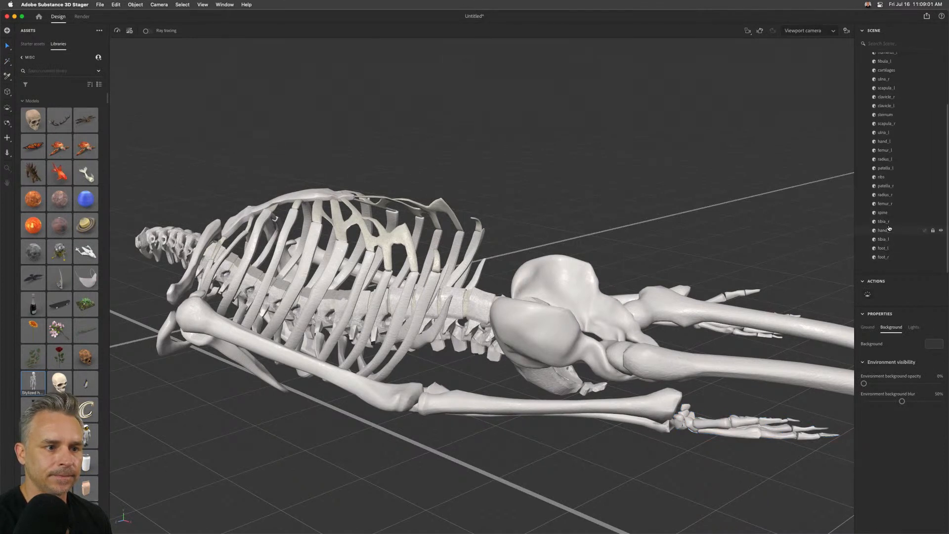
left_click(885, 221)
left_click(887, 196)
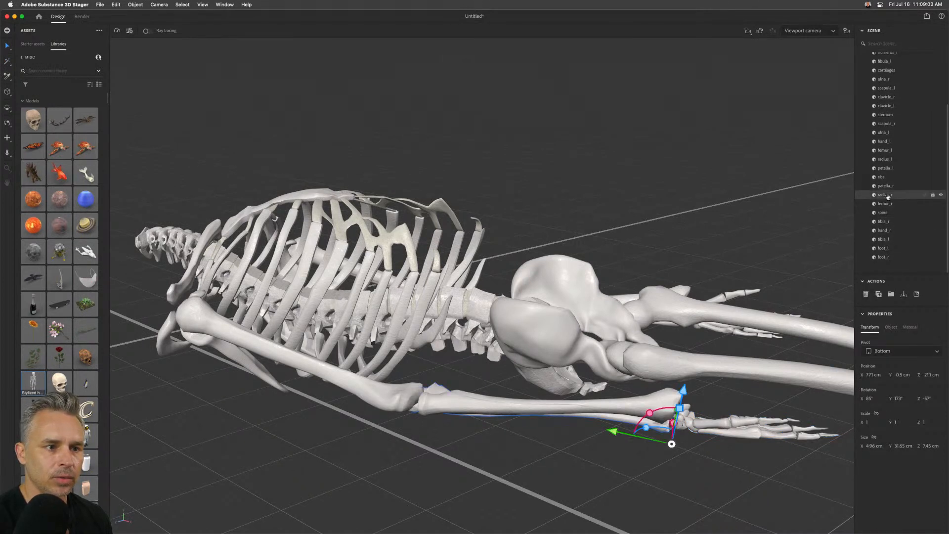
left_click(885, 231, "shift")
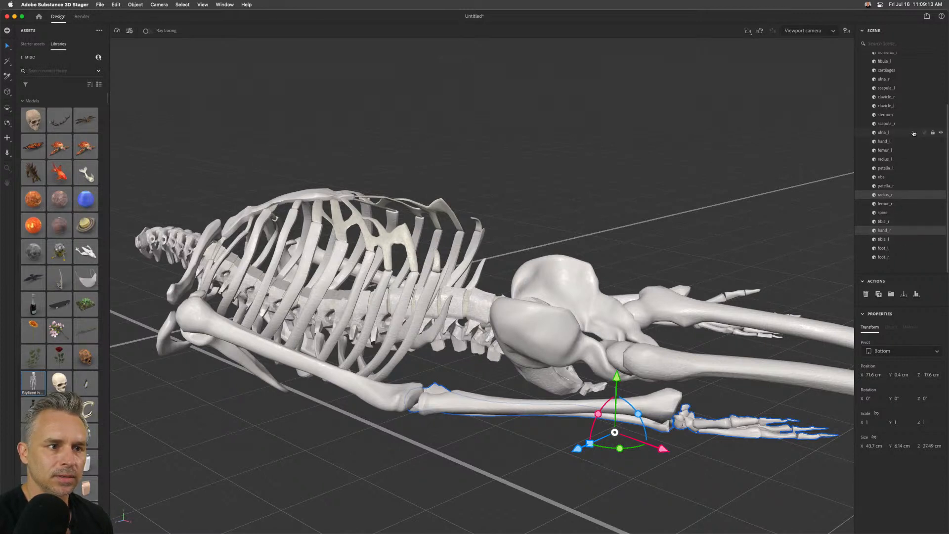
scroll(913, 128, "up", 5)
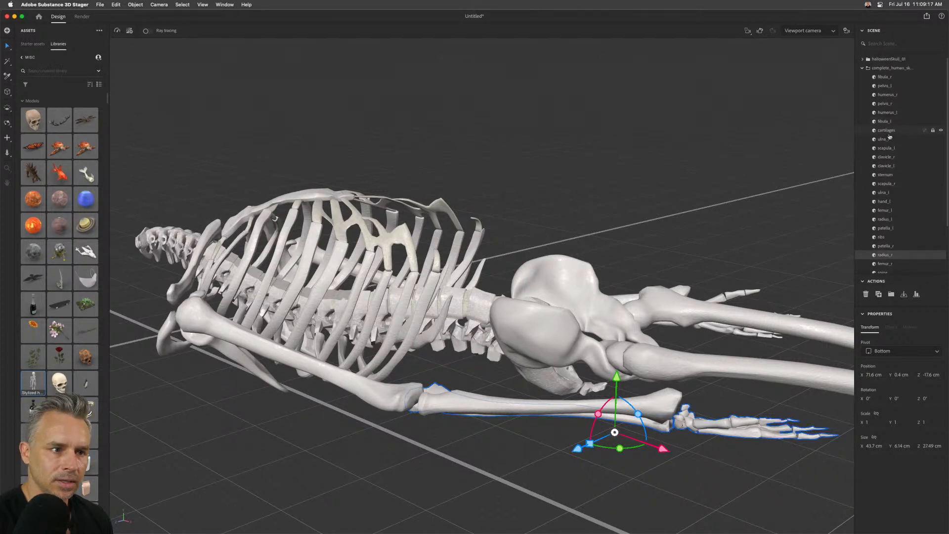
left_click(883, 140, "shift")
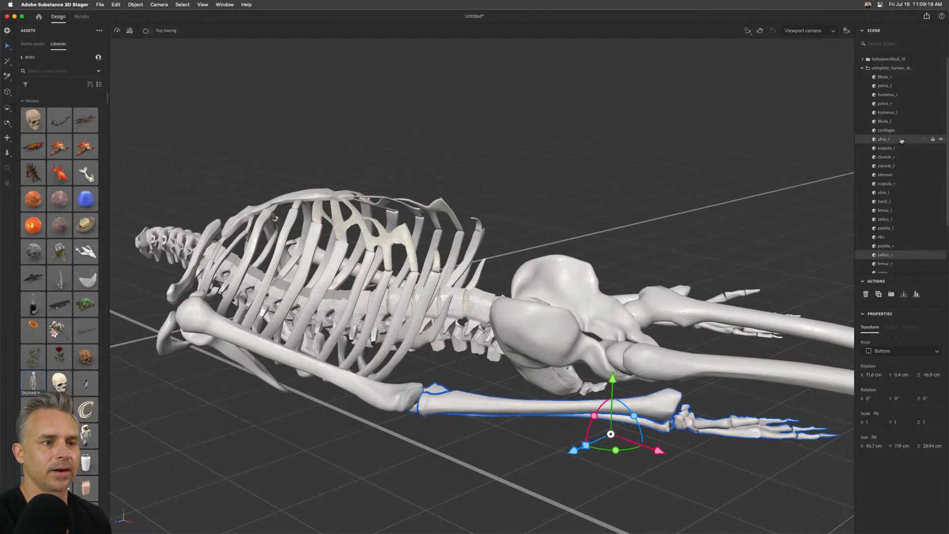
left_click_drag(898, 139, 905, 66)
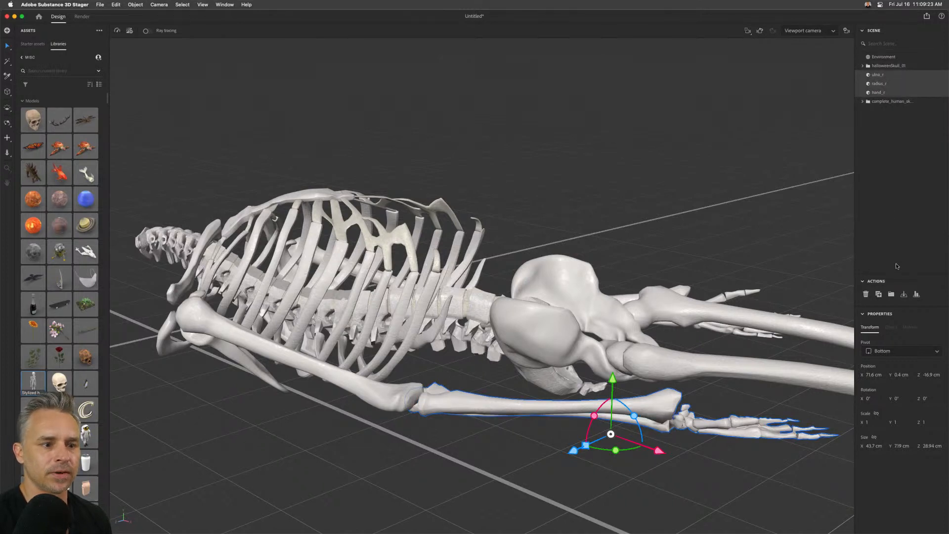
Group the three extracted forearm and hand bones and name the group Right arm.
left_click(893, 294)
double_click(875, 75)
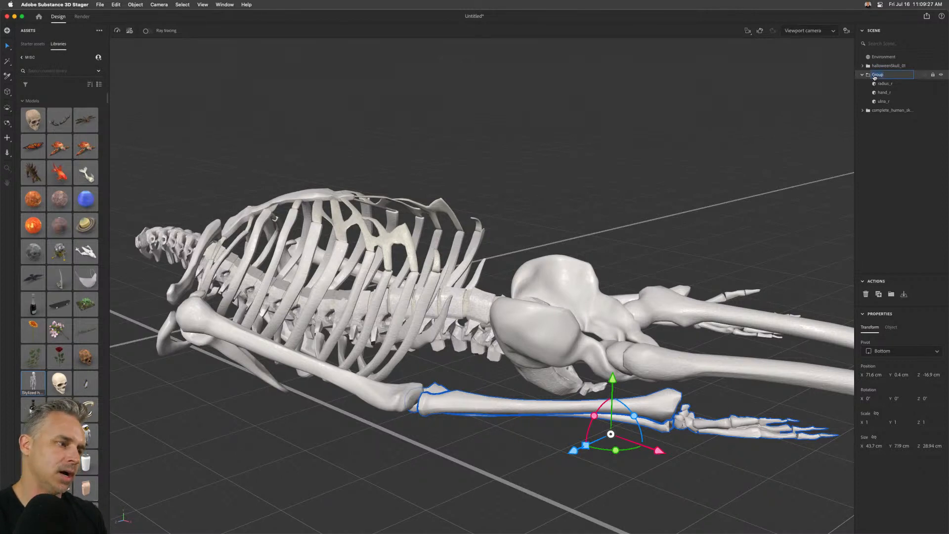
type("Right arm")
key("Return")
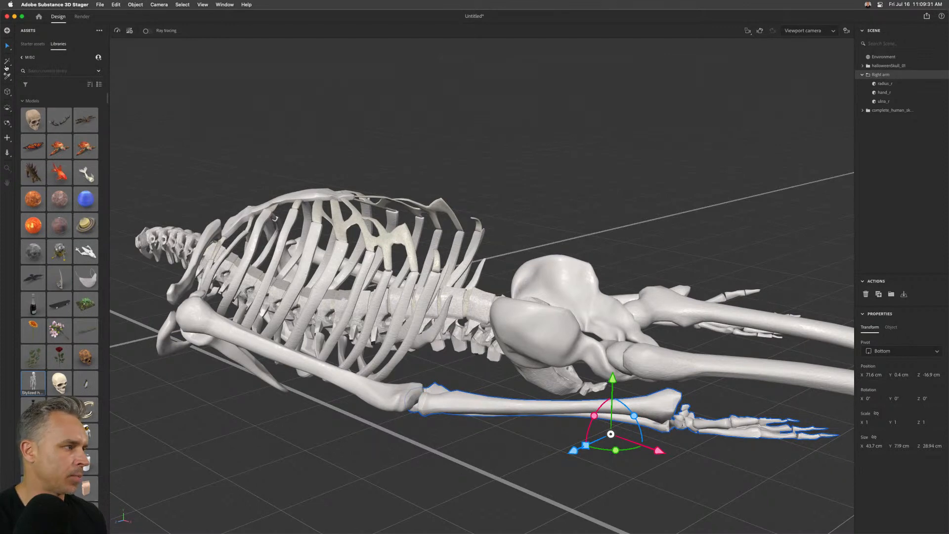
Raise the Right arm group to about Y 24.9 cm and rotate it until the hand points upward above the skeleton's legs.
left_click_drag(609, 376, 439, 140)
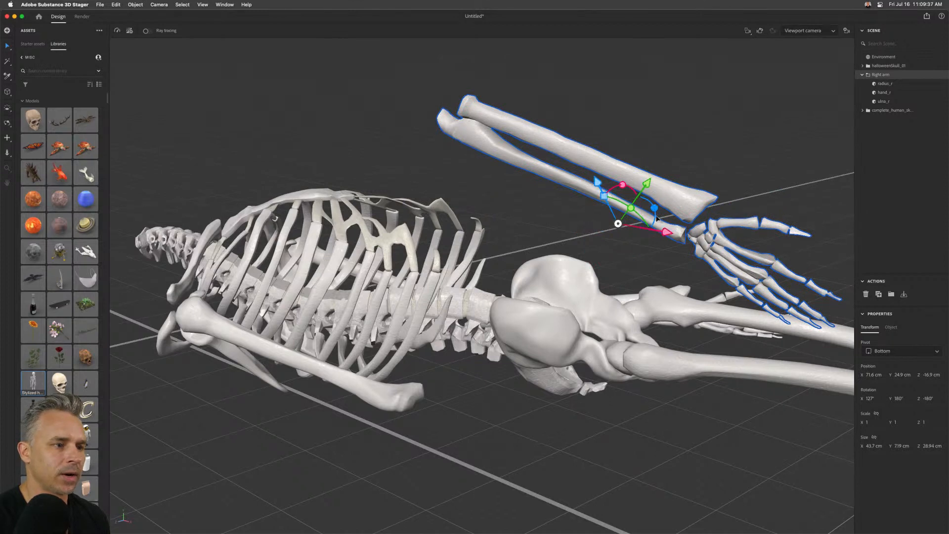
left_click_drag(655, 208, 576, 248)
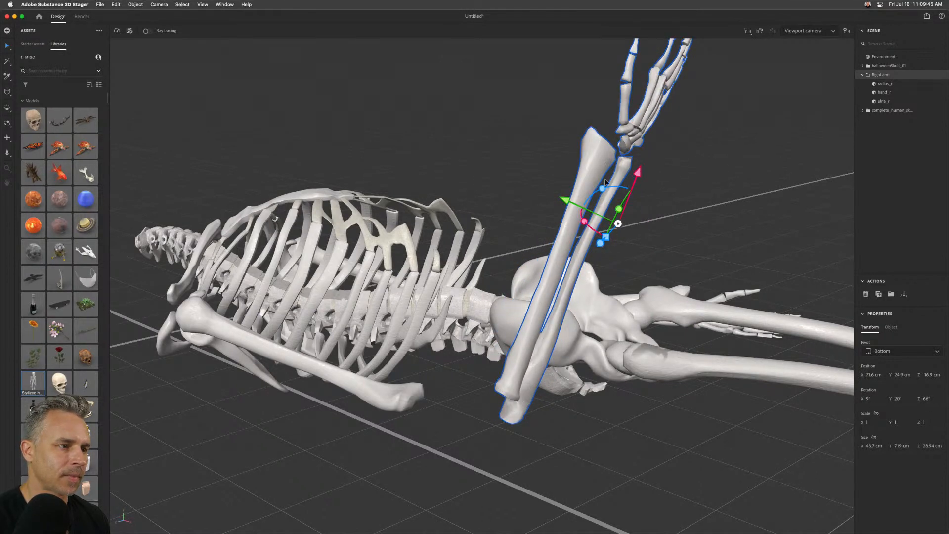
left_click_drag(603, 190, 764, 238)
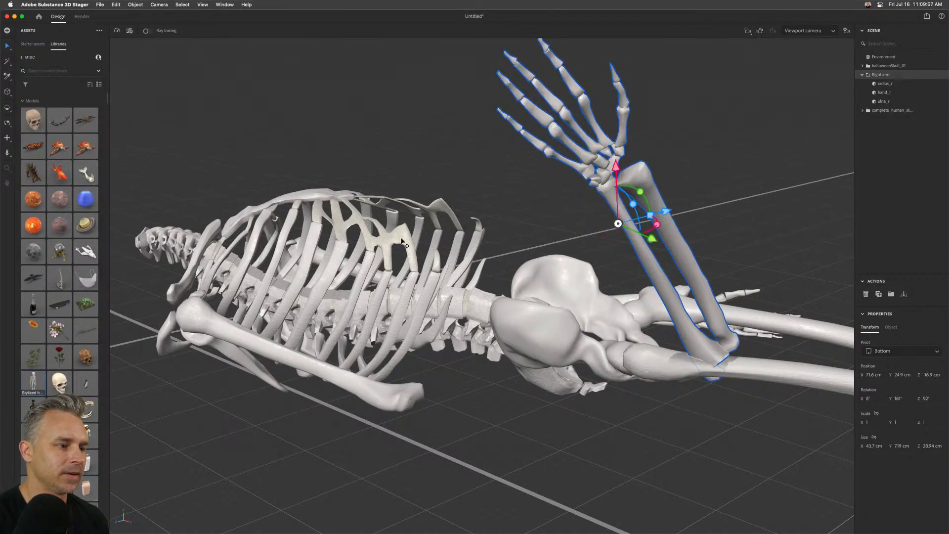
Expand the skeleton group and pull the pelvis_l bone up and away from the body, beyond the raised hand.
left_click(640, 363)
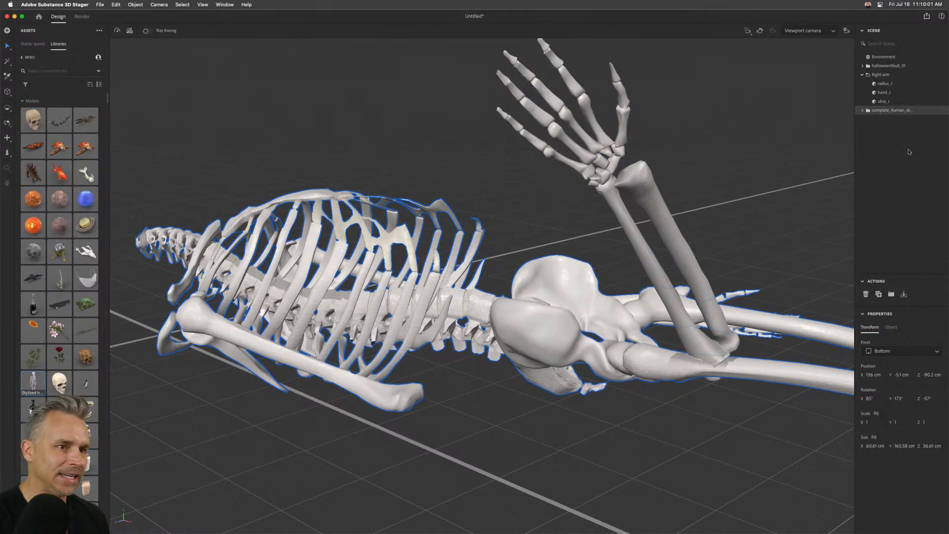
left_click(862, 111)
left_click(894, 128)
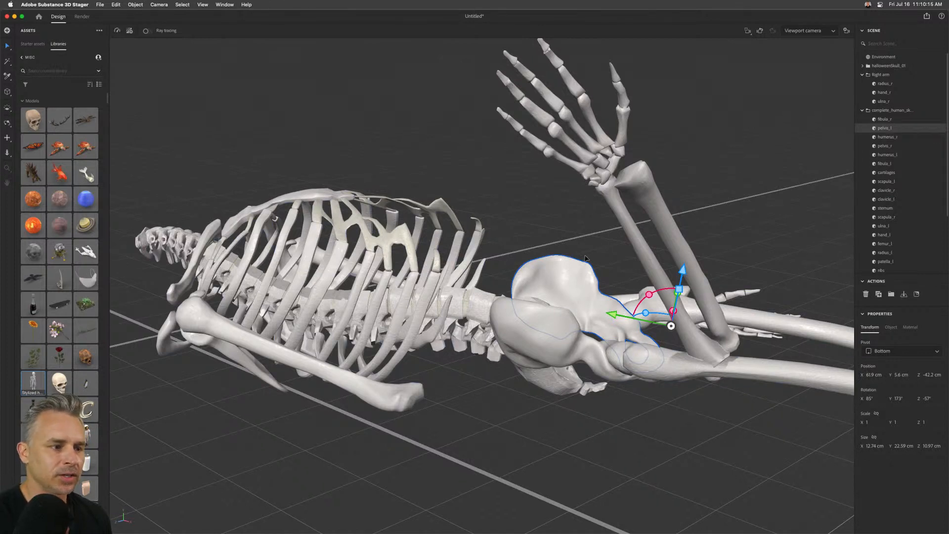
left_click_drag(683, 270, 780, 7)
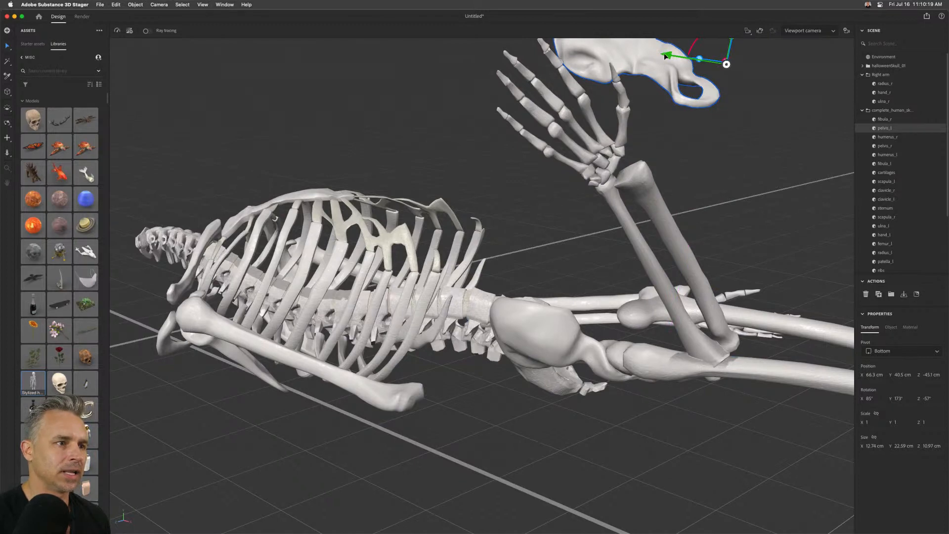
left_click_drag(663, 52, 748, 66)
Examine the fibula_r bone up close, framing it on its own and returning to a view of the whole scene.
left_click(532, 323)
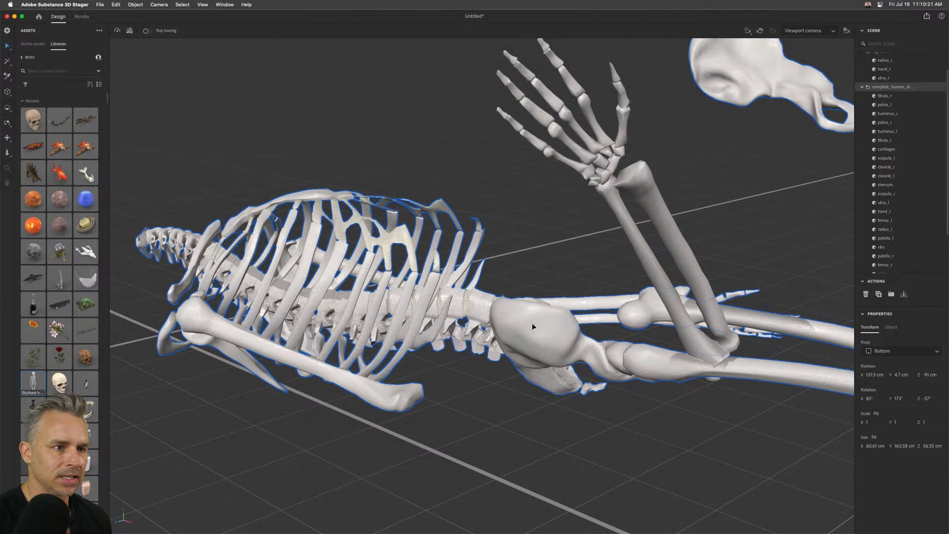
left_click(873, 94)
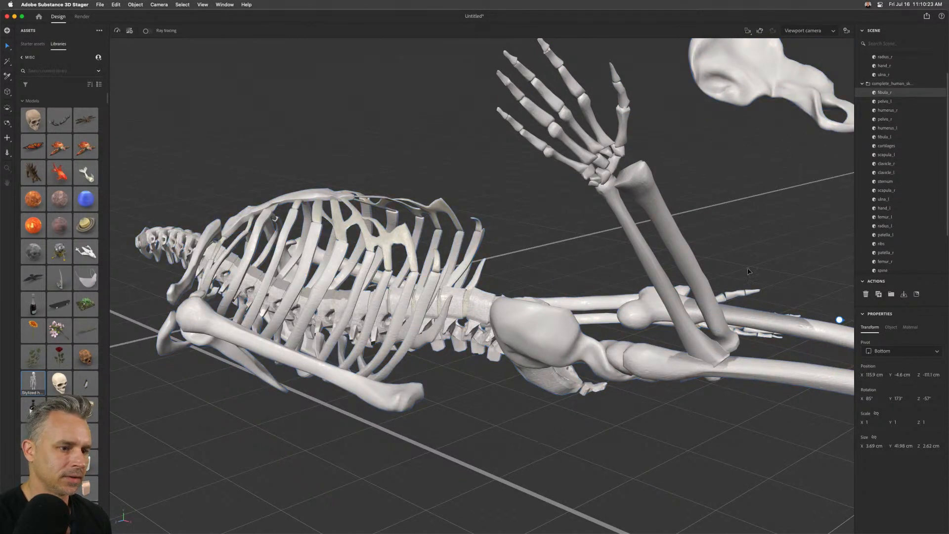
left_click(747, 30)
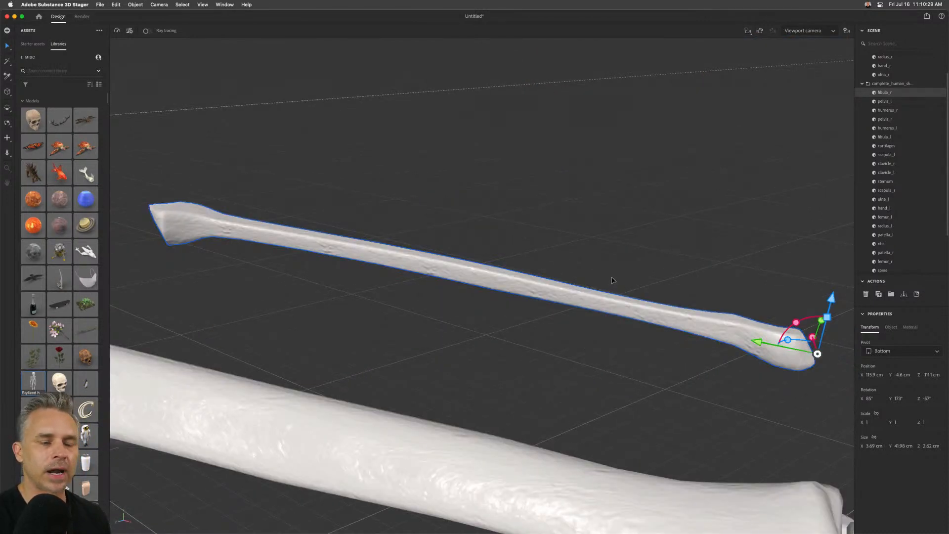
left_click(700, 84)
key("super+a")
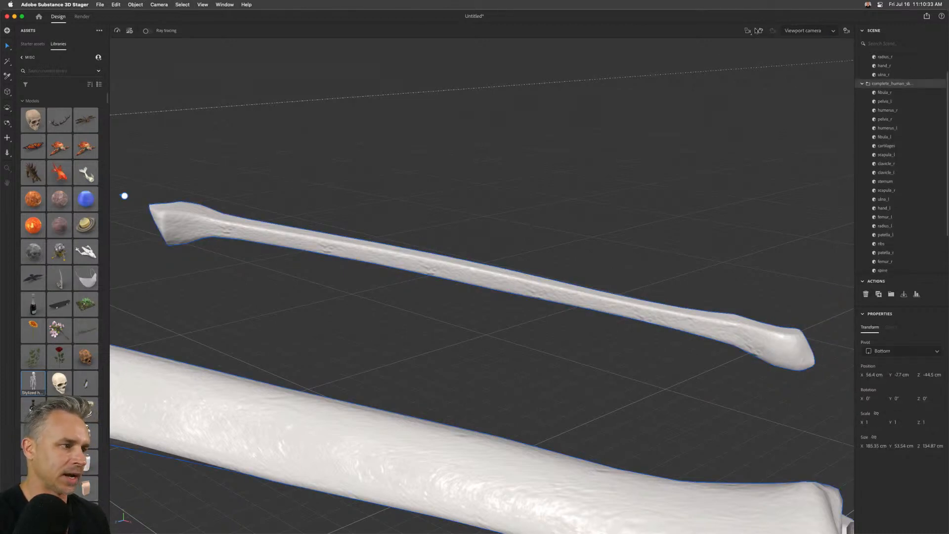
left_click(748, 31)
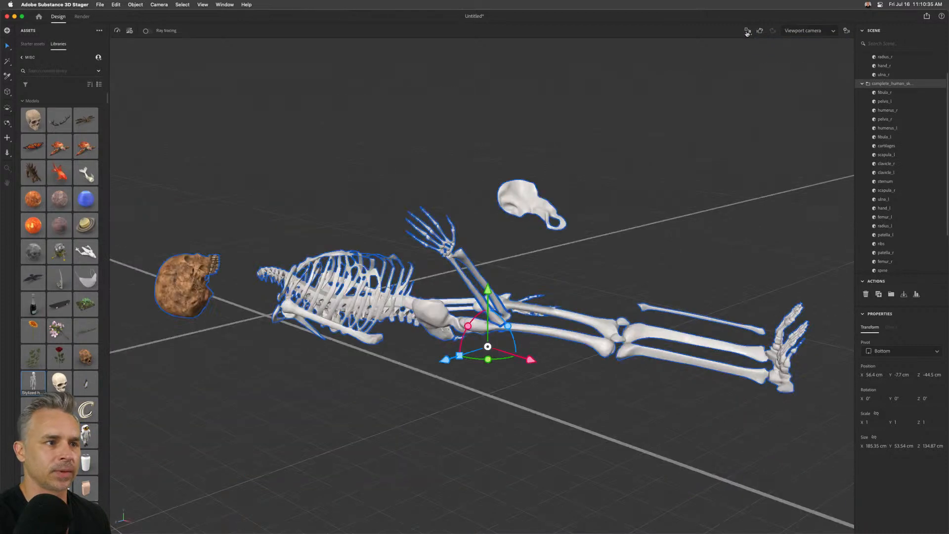
left_click(349, 138)
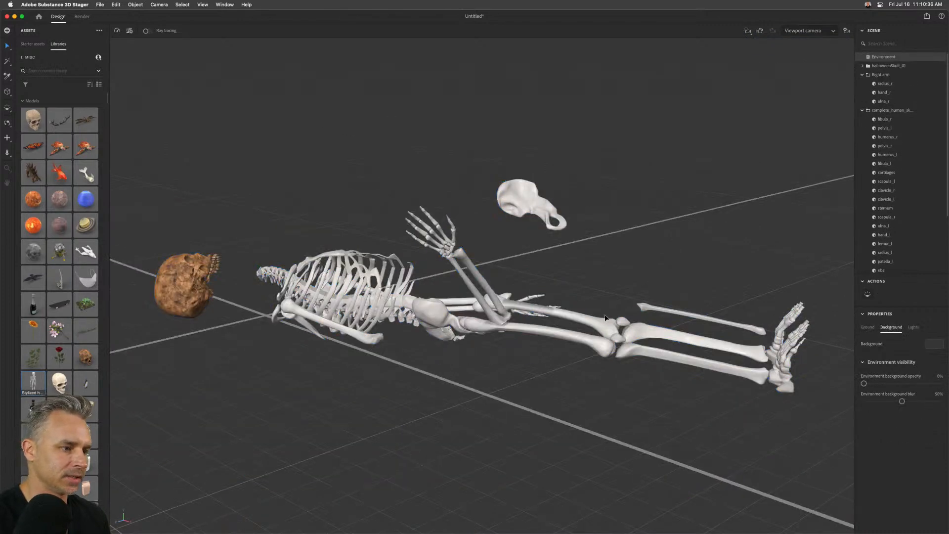
left_click(702, 346)
left_click(869, 181)
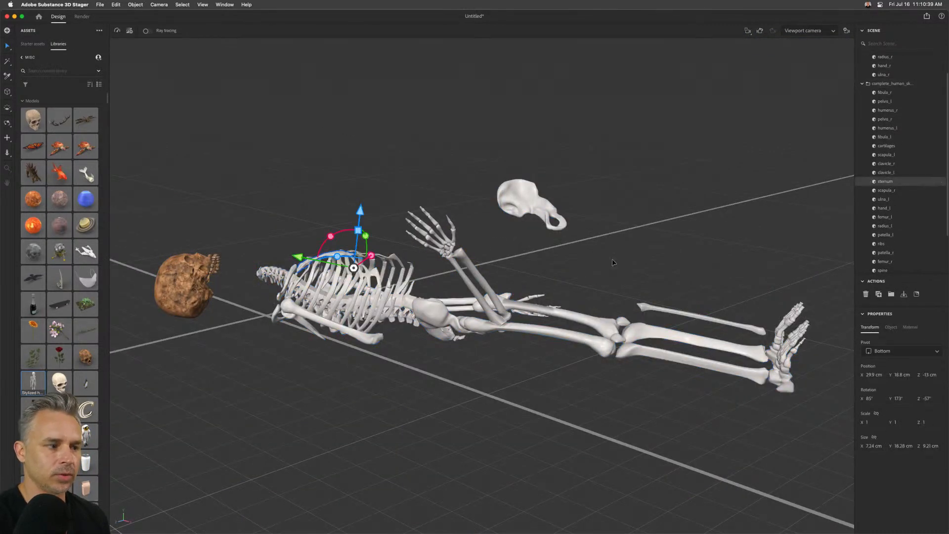
mouse_move(359, 220)
left_mouse_down()
mouse_move(363, 139)
mouse_move(362, 217)
left_mouse_up()
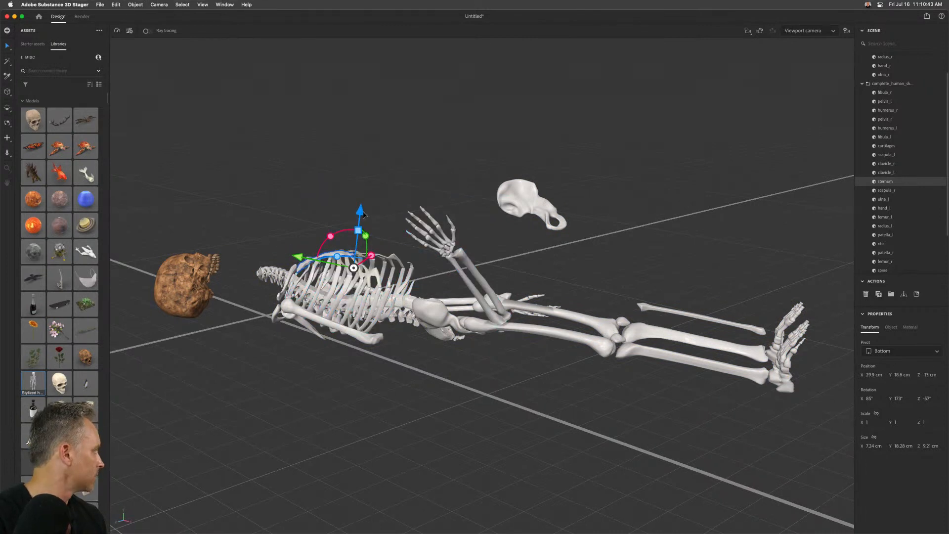
Select humerus_l and fibula_l together and move them above the skull and rib cage, to about X -90.6, Y 41.8 cm.
left_click(364, 340)
left_click(872, 141)
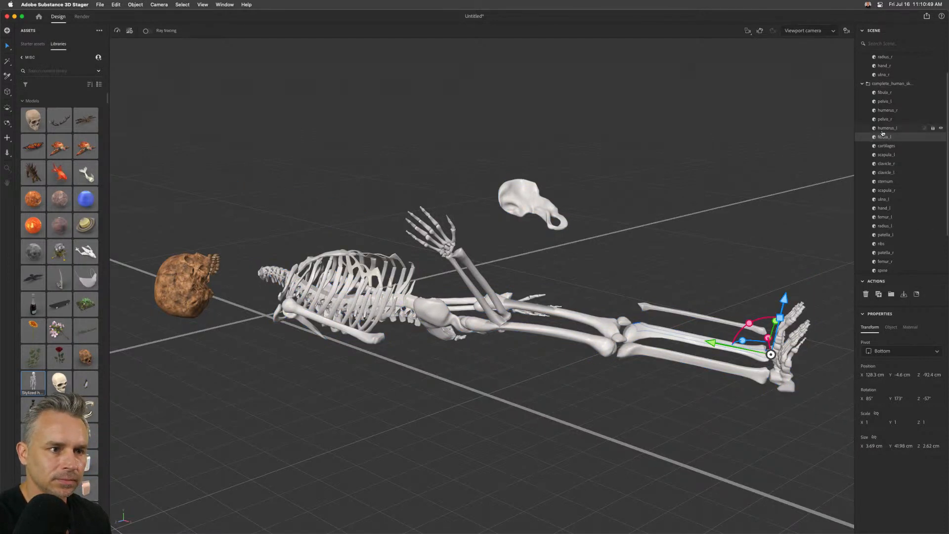
left_click(884, 129)
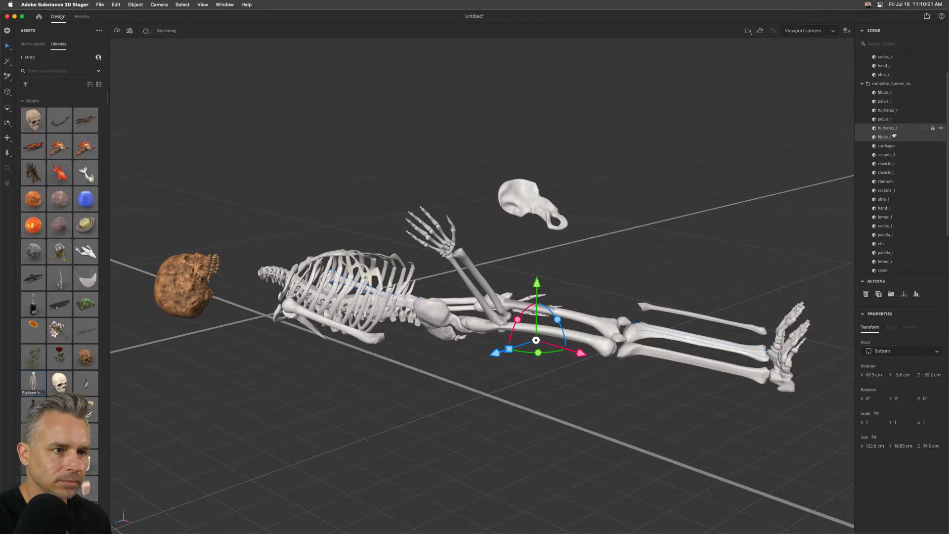
left_click(907, 155, "super")
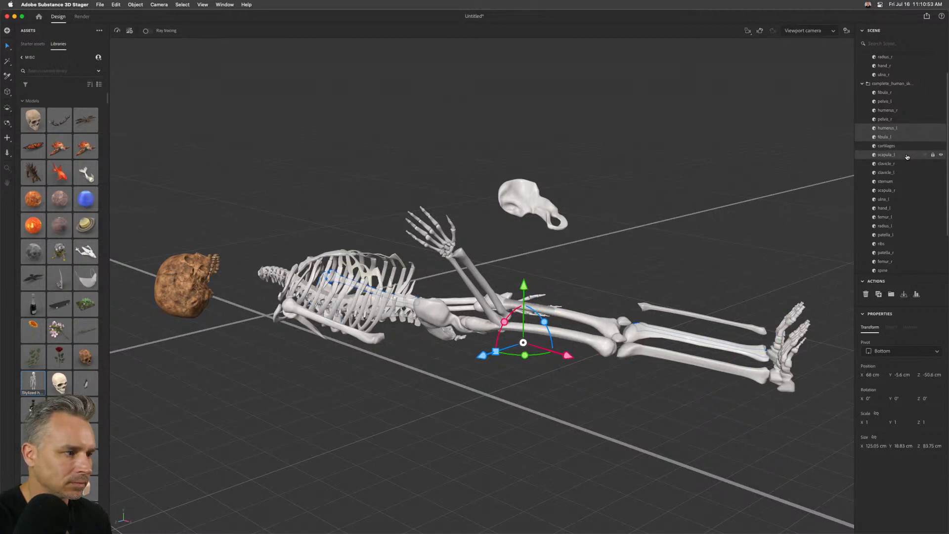
left_click(907, 156, "super")
left_click_drag(580, 355, 302, 88)
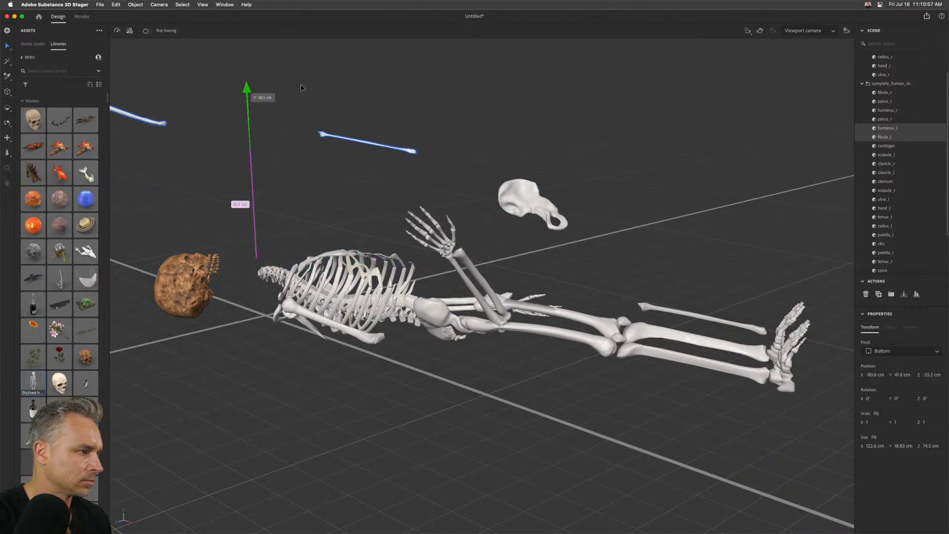
left_click(260, 111)
Take fibula_r out of the skeleton group to the scene's top level and float it above the rib cage at about Y 30.4 cm.
left_click(148, 114)
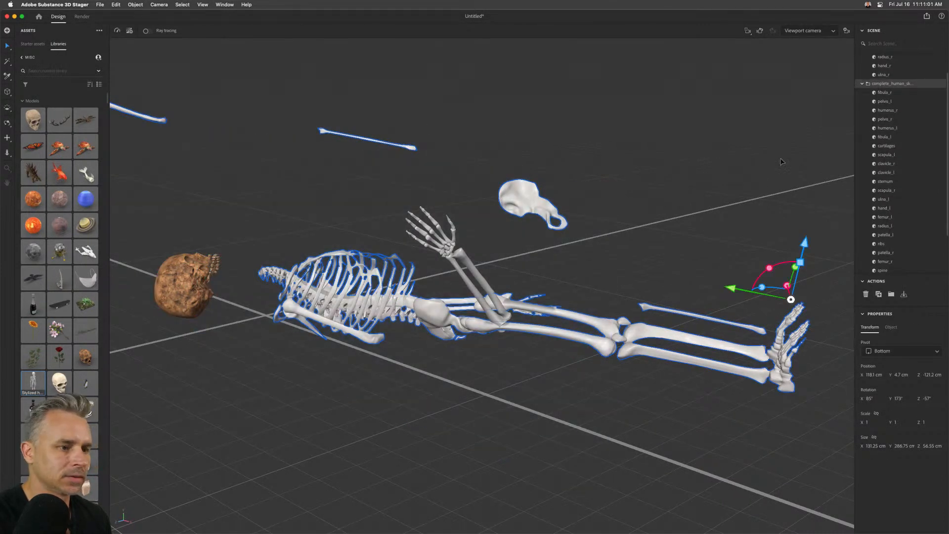
left_click_drag(885, 92, 870, 78)
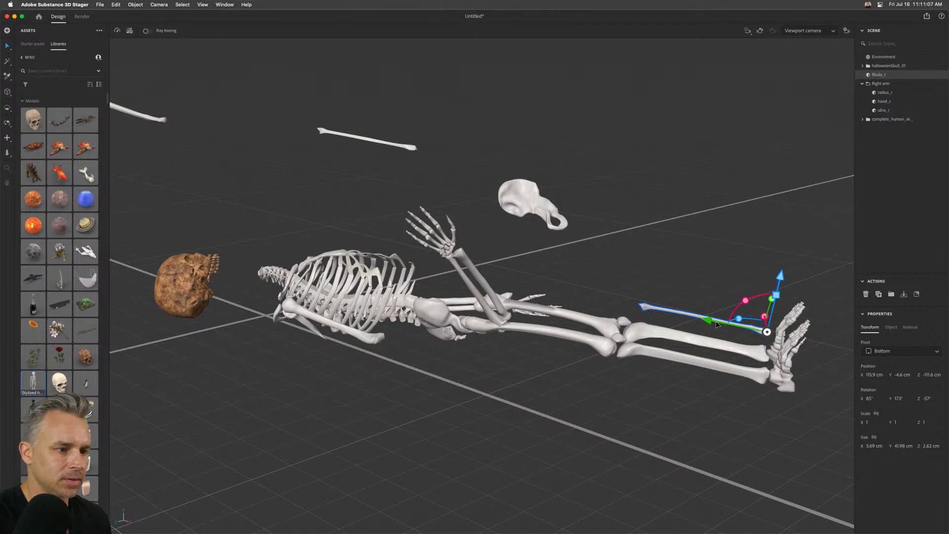
left_click_drag(690, 319, 318, 192)
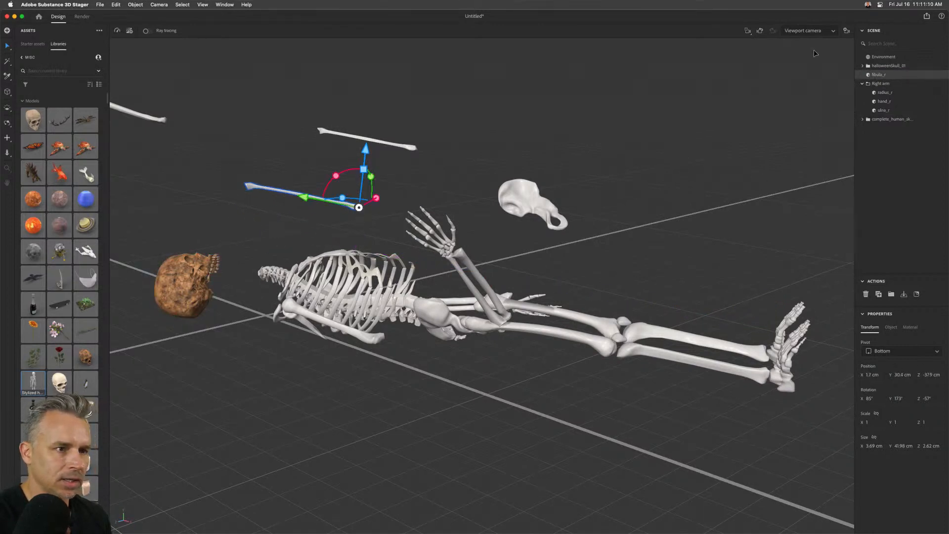
Lift the foot_r bone from the skeleton group to about Y 57 cm and turn it to about 14° in Z.
left_click(862, 120)
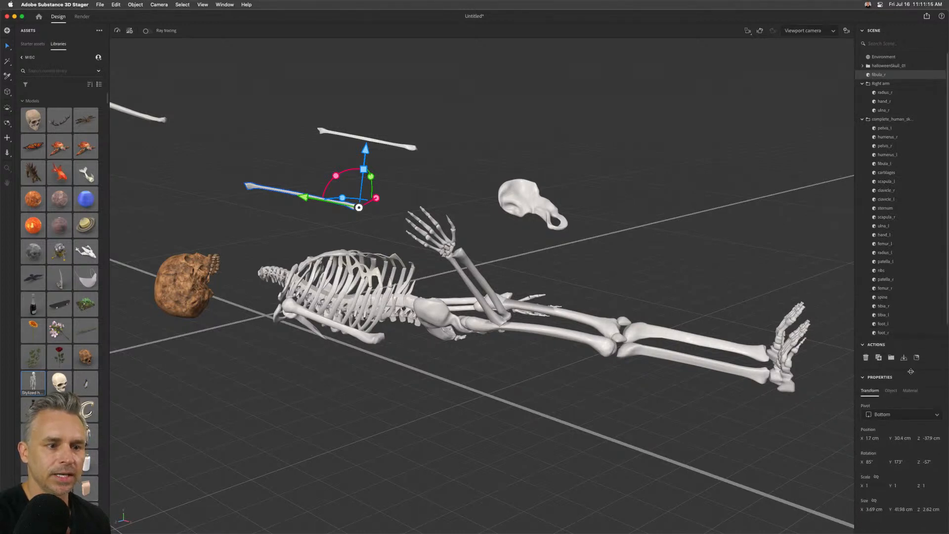
left_click(912, 333)
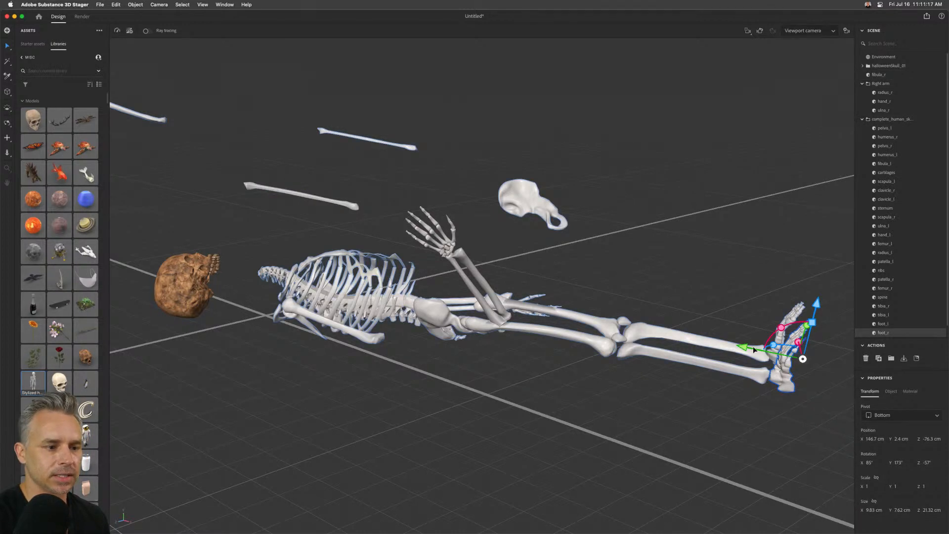
left_click_drag(748, 348, 586, 314)
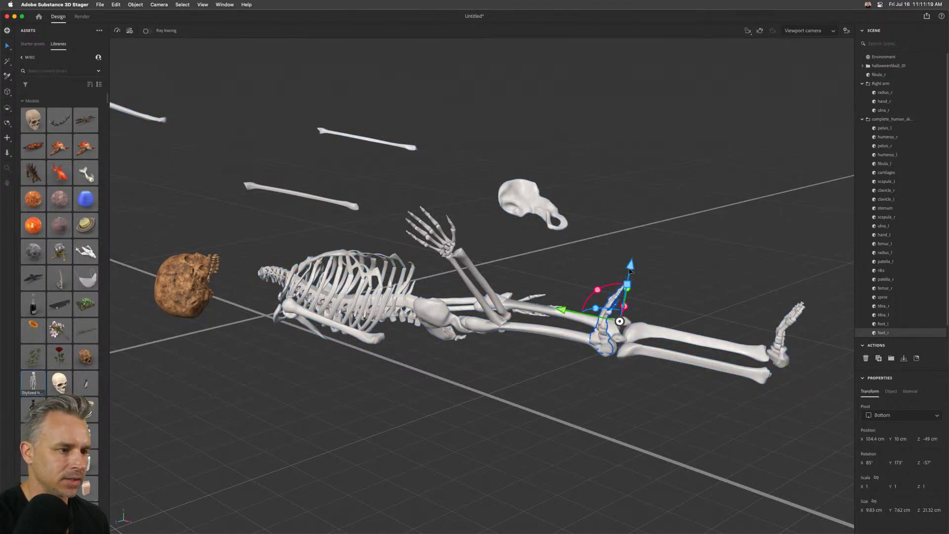
left_click_drag(631, 269, 720, 112)
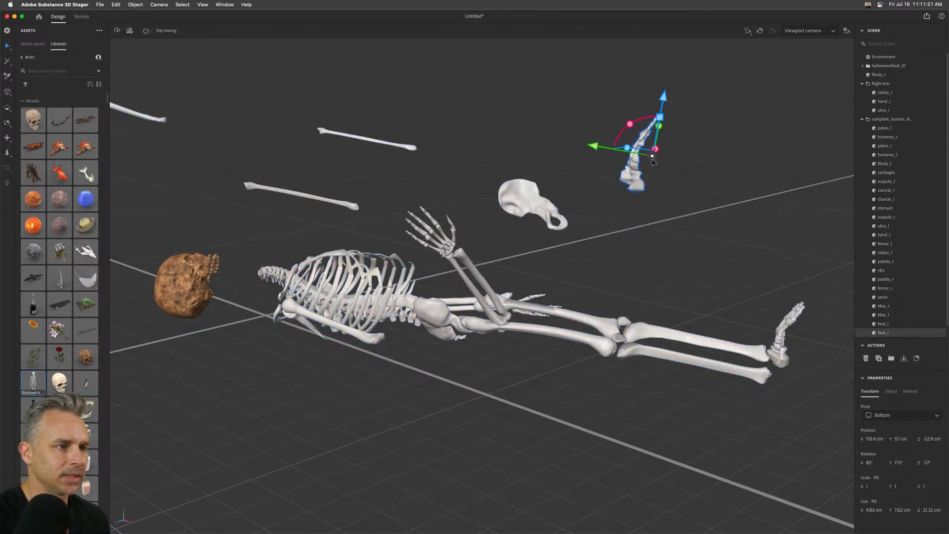
left_click_drag(626, 151, 691, 139)
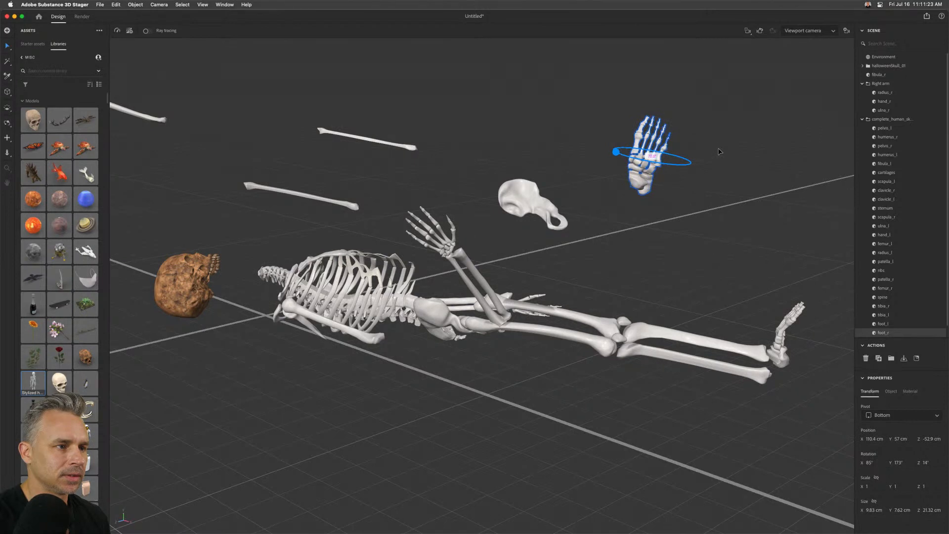
Raise the pelvis_r bone to about Y 64.1 cm and rotate it to about X 52°, Y -168°, Z -51°.
left_click(435, 306)
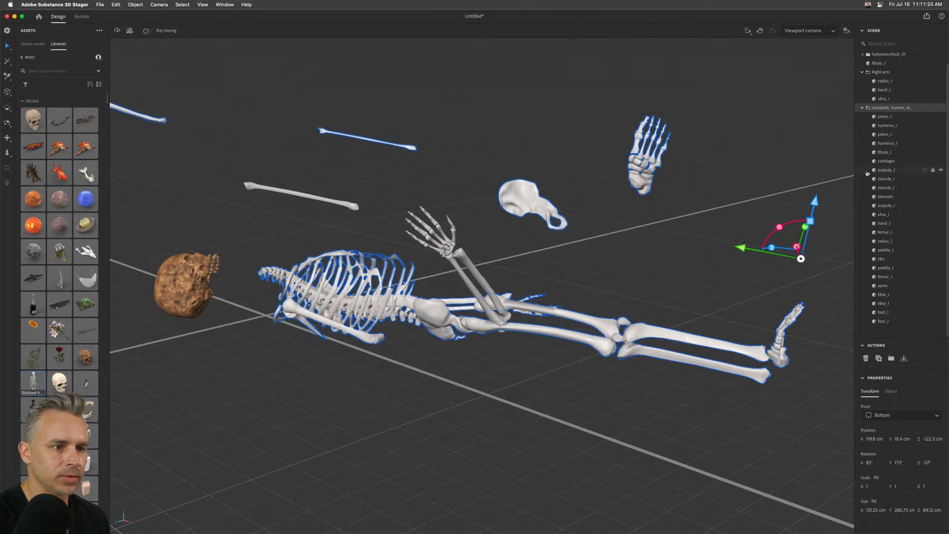
left_click(876, 118)
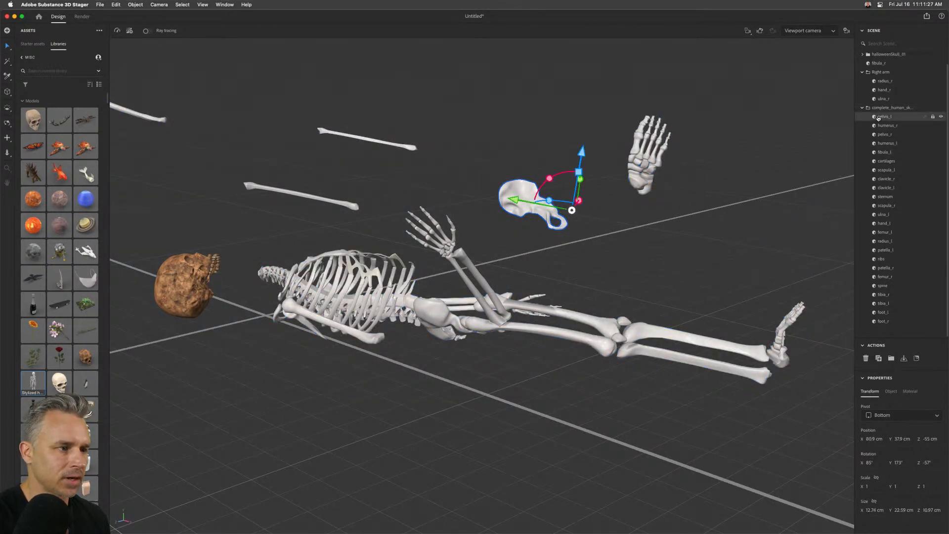
left_click(876, 134)
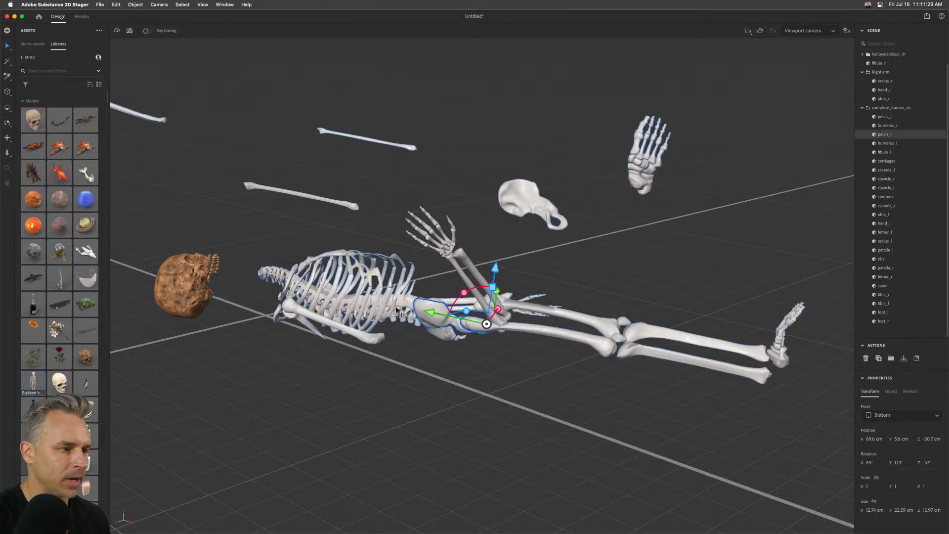
left_click_drag(495, 267, 488, 136)
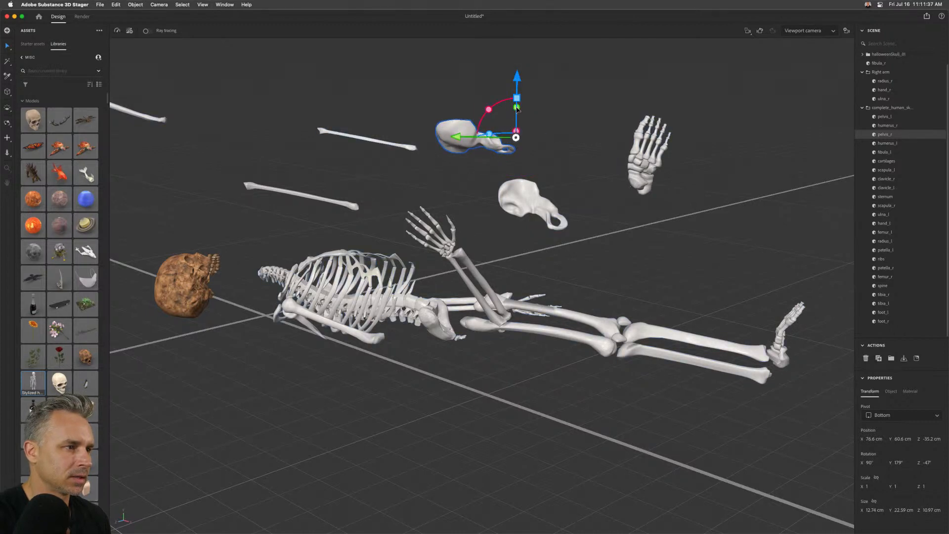
left_click_drag(517, 107, 506, 85)
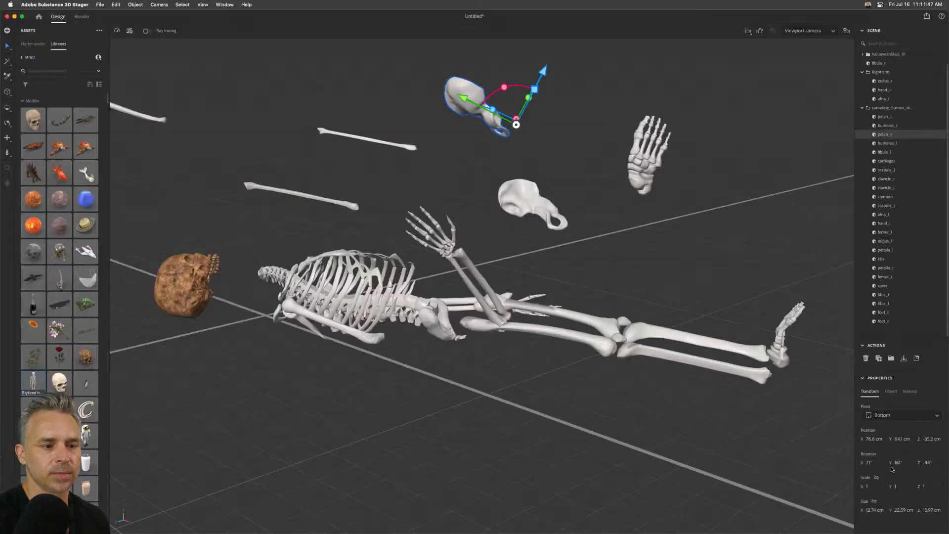
left_click_drag(896, 463, 921, 463)
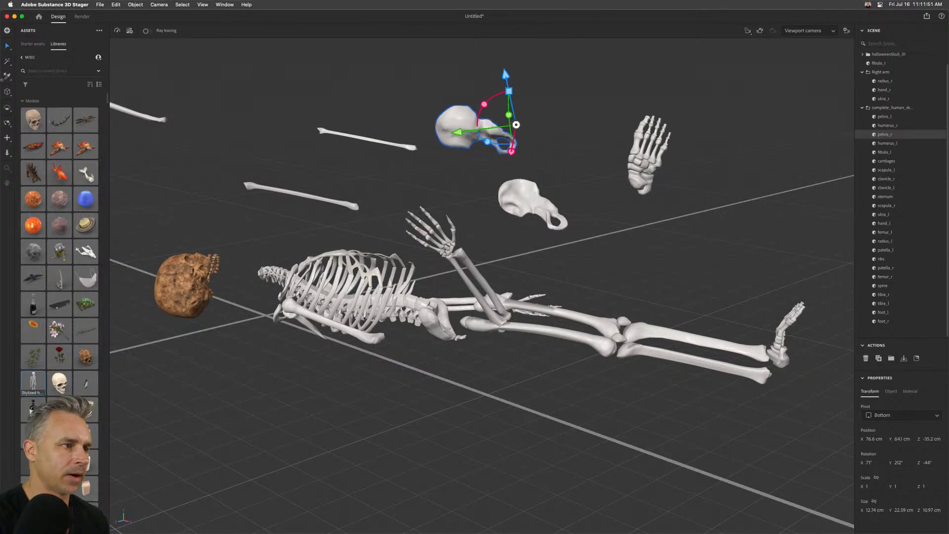
left_click_drag(485, 105, 530, 99)
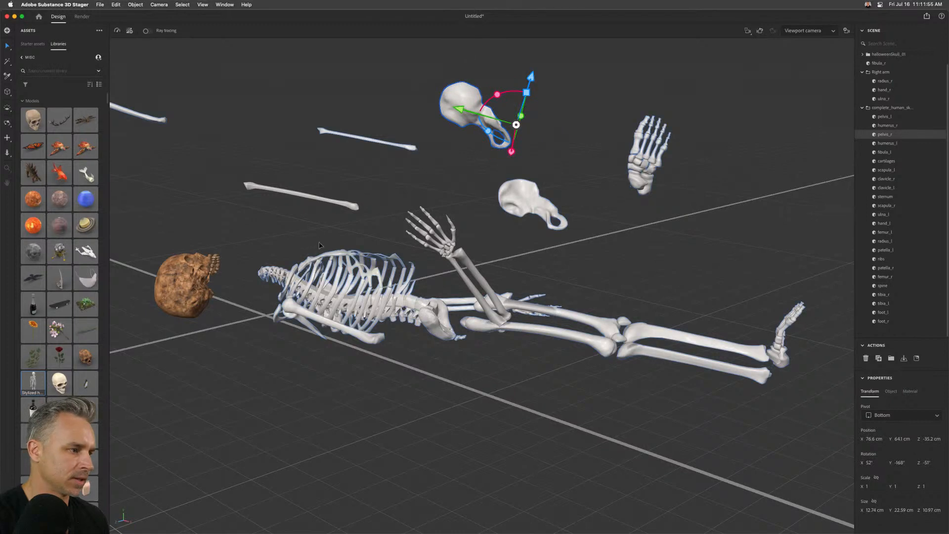
Deselect the bones and collapse the Right arm and skeleton groups in the scene list.
left_click(250, 229)
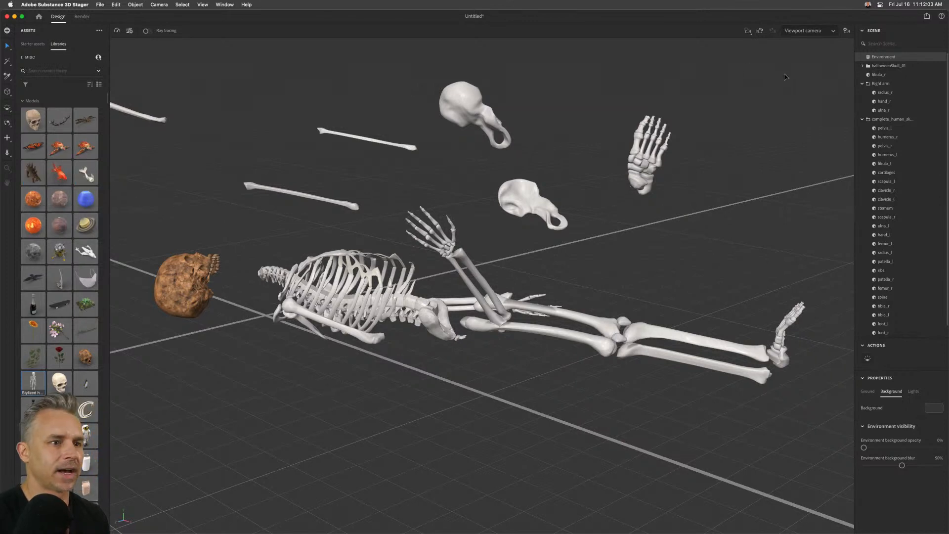
left_click(862, 83)
left_click(862, 93)
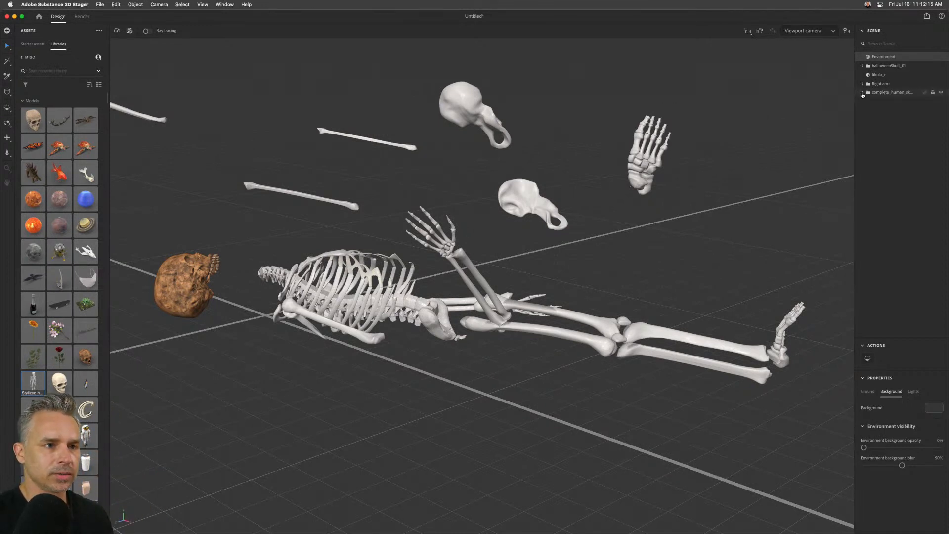
Try to apply the Mercury asset to all the skeleton group's bones and delete the added sphere.
left_click(863, 93)
left_click(885, 103)
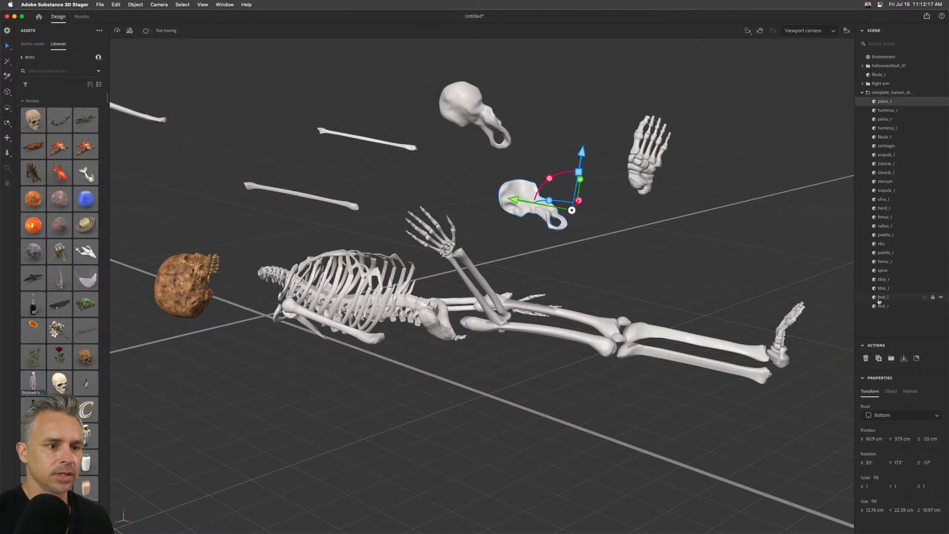
left_click(879, 306, "shift")
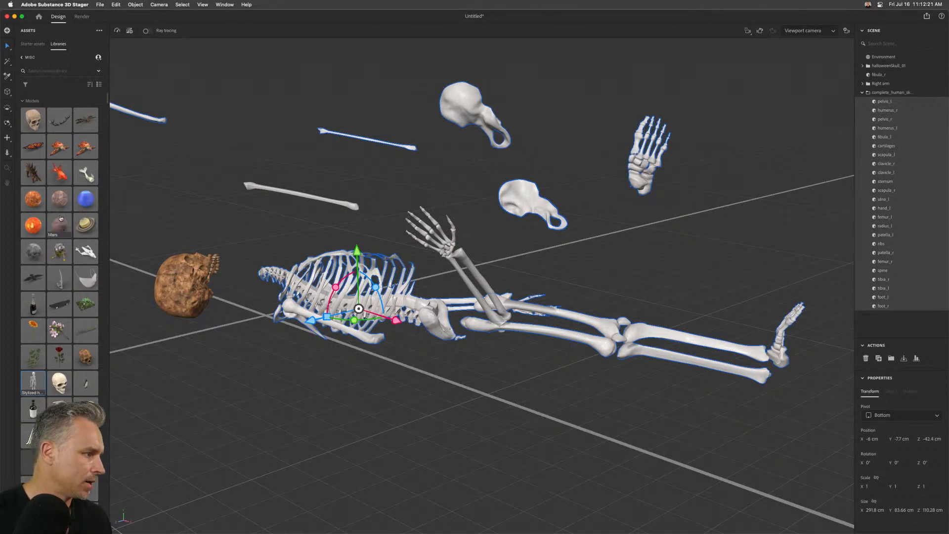
left_click_drag(58, 197, 431, 317)
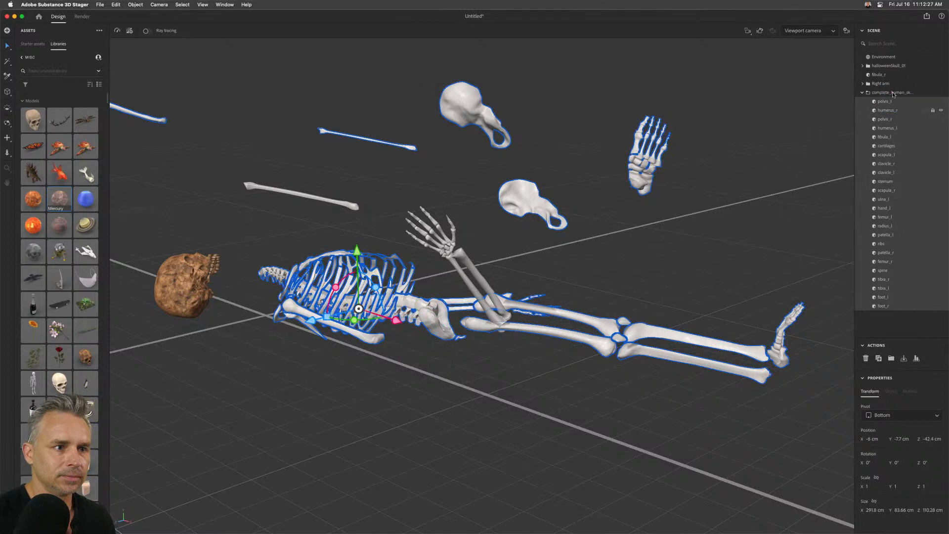
left_click_drag(59, 202, 914, 127)
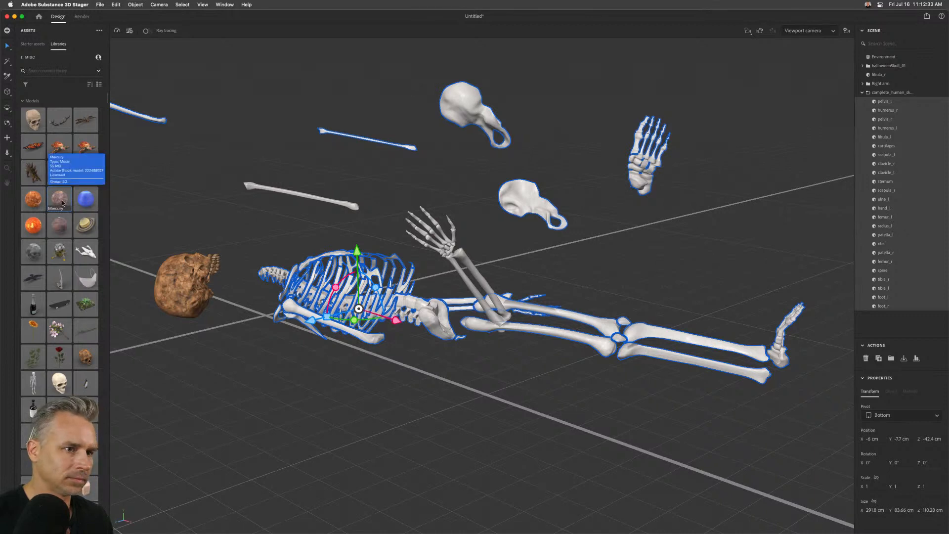
left_click_drag(210, 178, 159, 195)
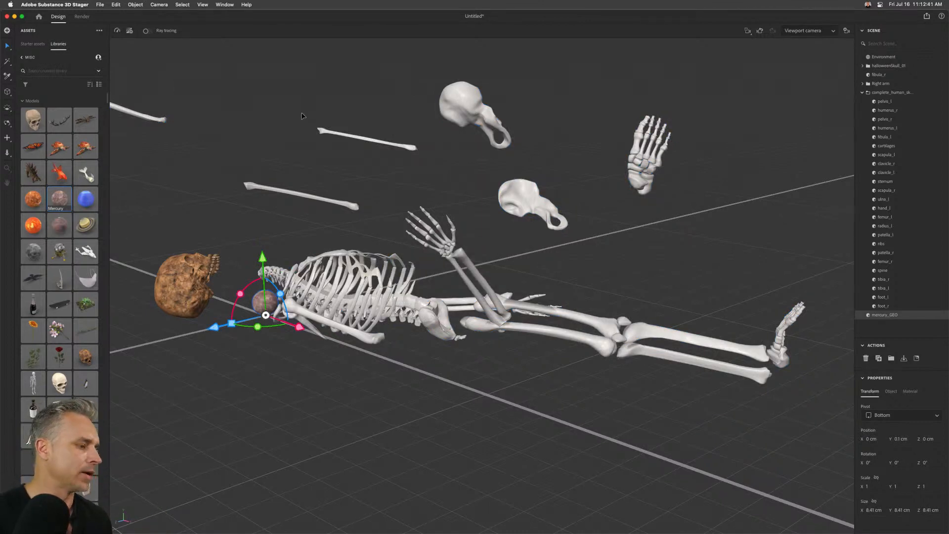
key("Delete")
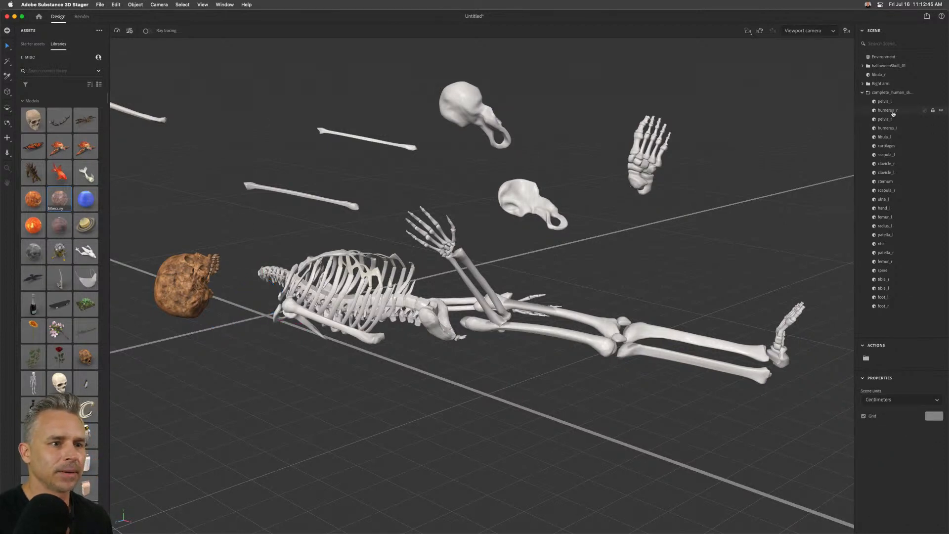
Select every bone from pelvis_l to foot_r in the skeleton group and apply Material 1 from the MISC library.
left_click(884, 103)
left_click(885, 307, "shift")
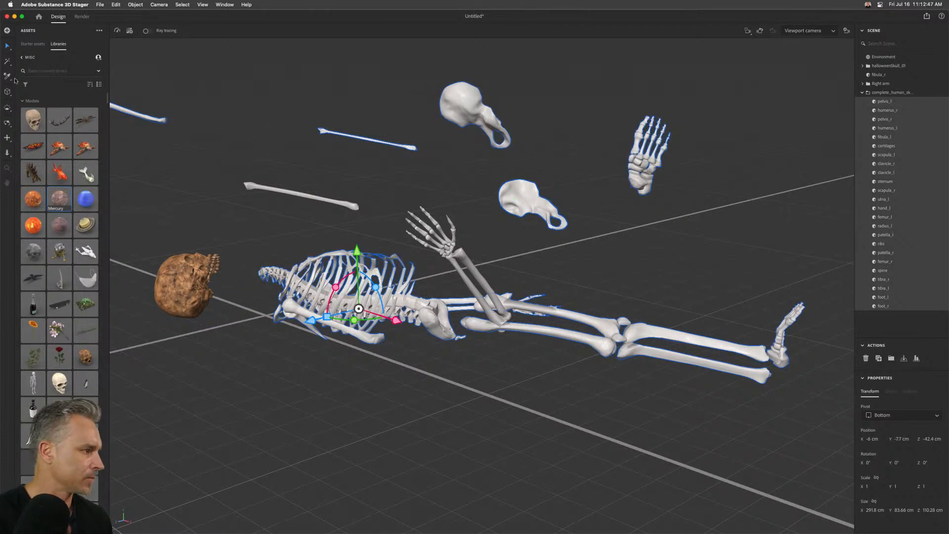
left_click(21, 101)
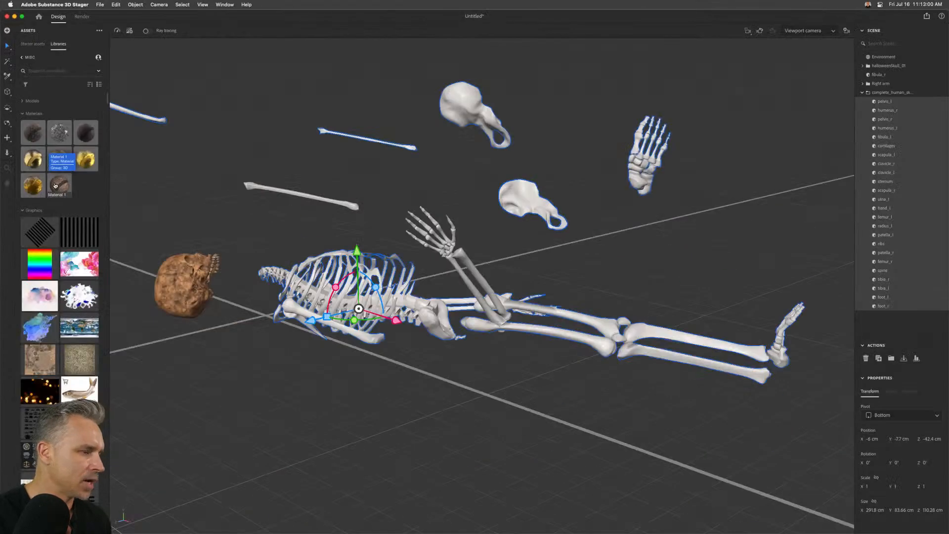
left_click_drag(55, 185, 900, 94)
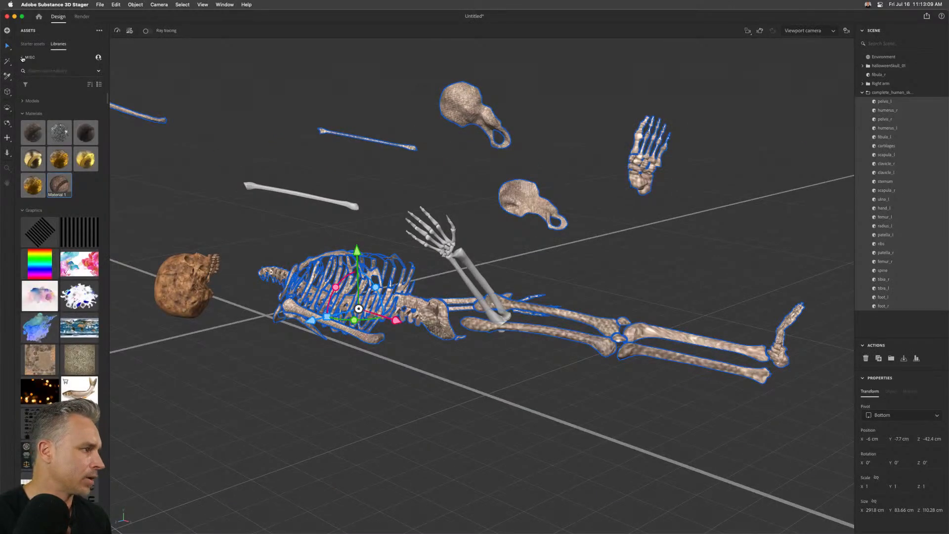
Find the Natural suede leather material among the starter assets and apply it to all the selected skeleton bones.
left_click(20, 58)
left_click(33, 44)
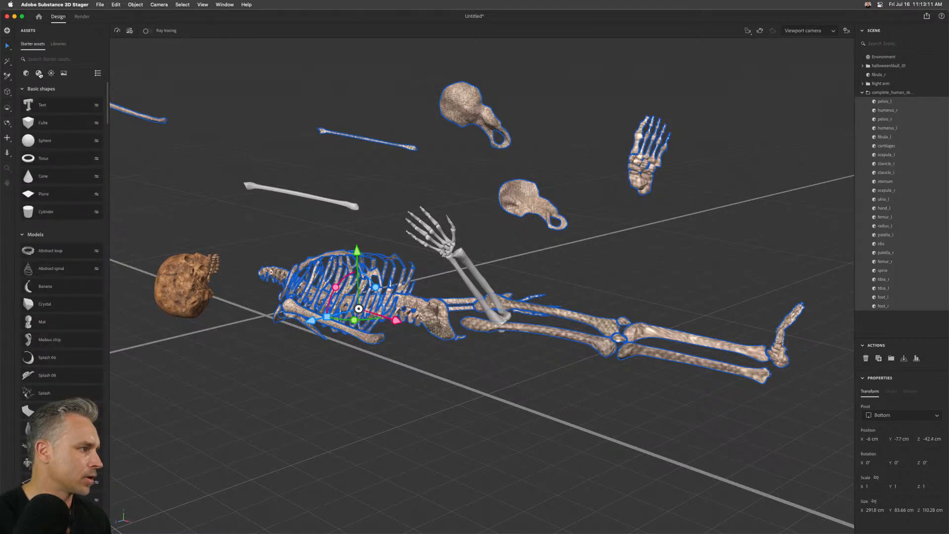
left_click(39, 73)
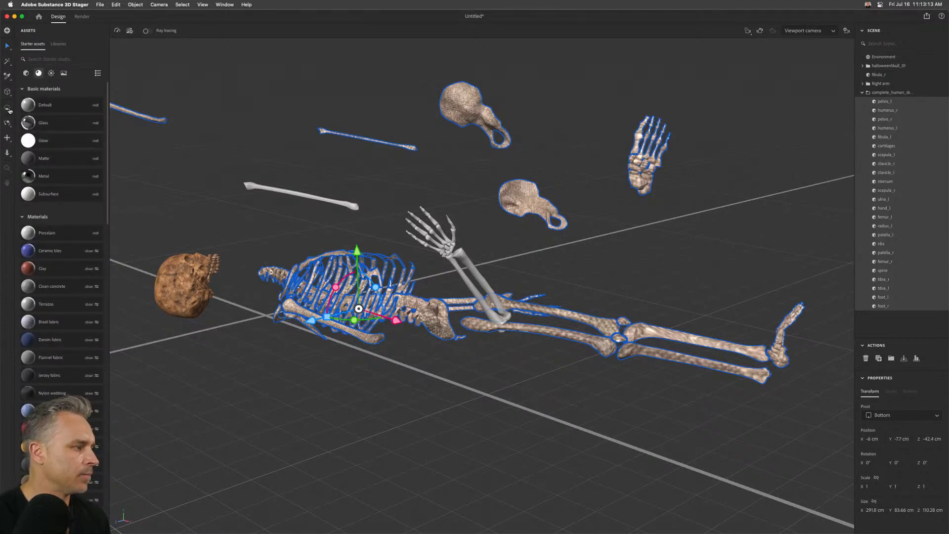
scroll(24, 106, "down", 10)
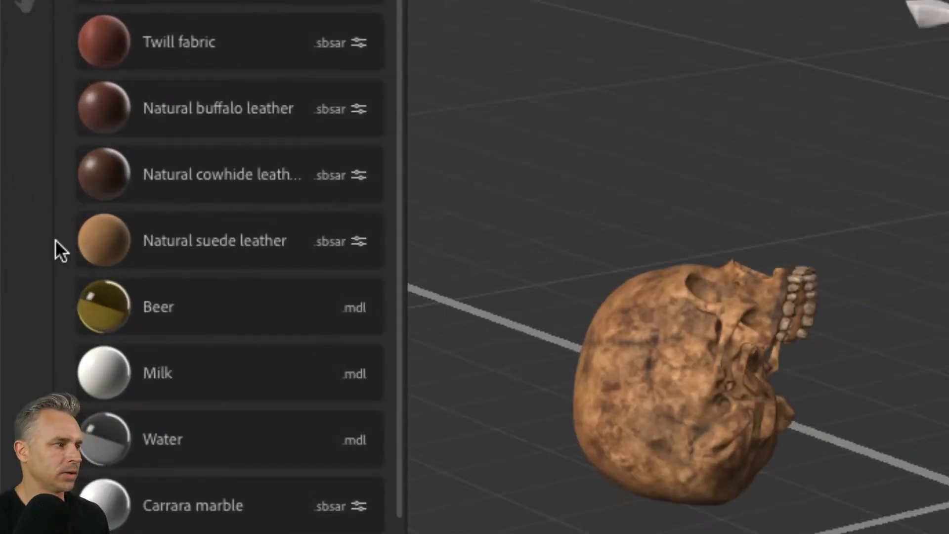
scroll(85, 243, "down", 20)
scroll(85, 244, "up", 8)
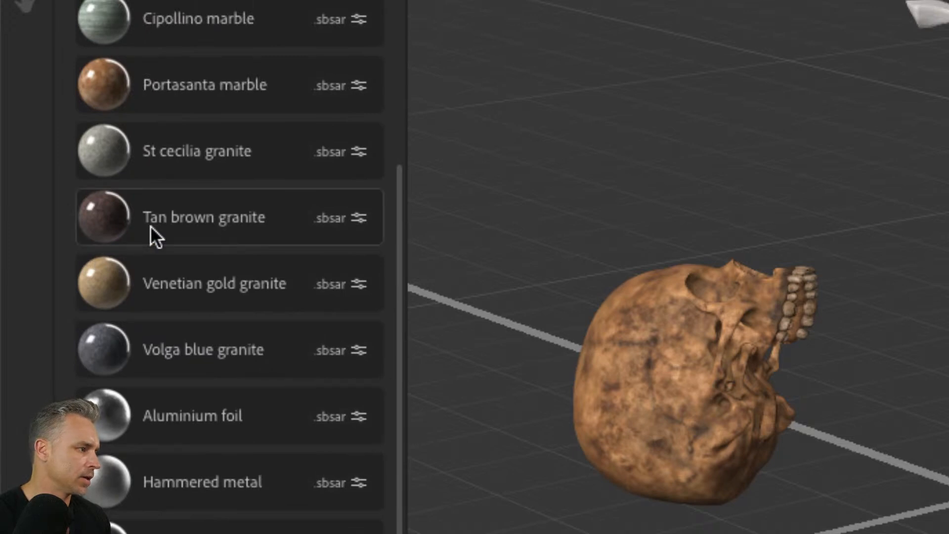
scroll(151, 225, "down", 13)
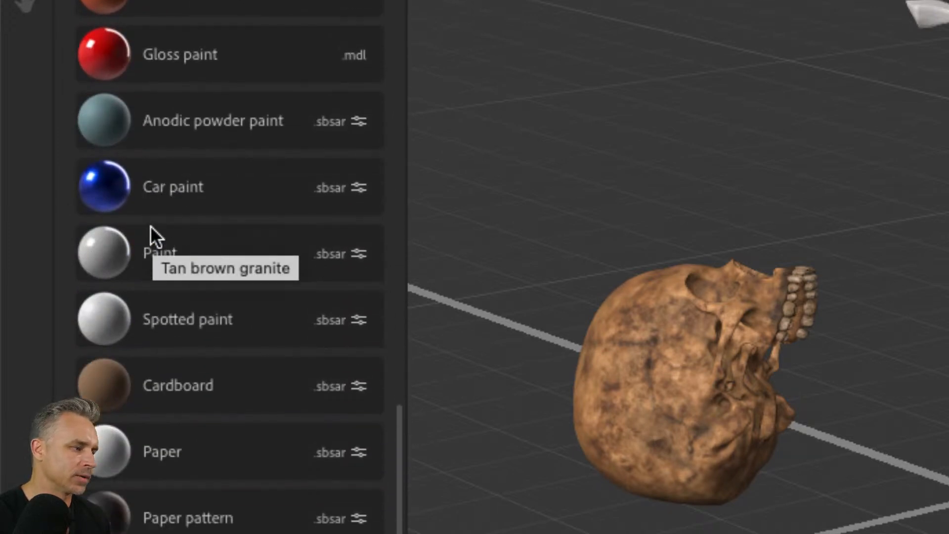
scroll(152, 227, "down", 6)
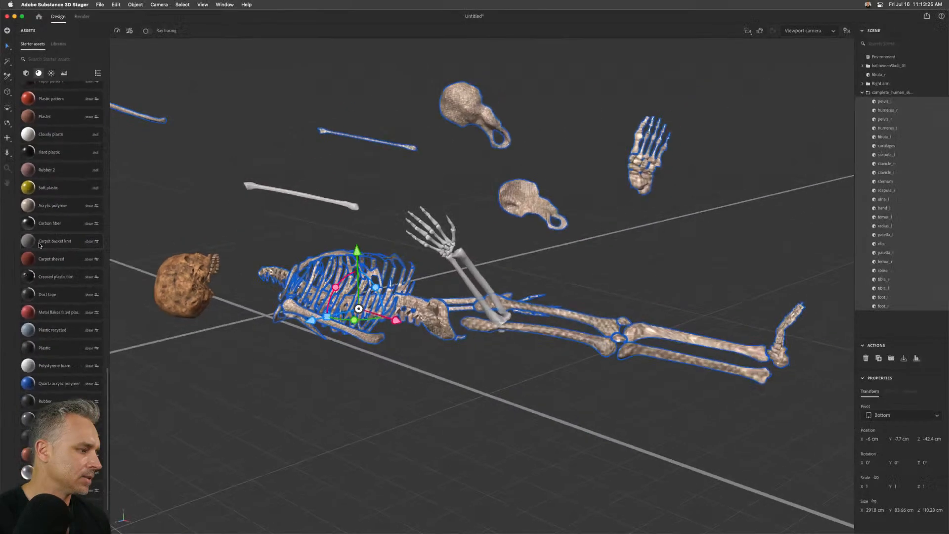
scroll(43, 243, "down", 3)
scroll(472, 275, "down", 10)
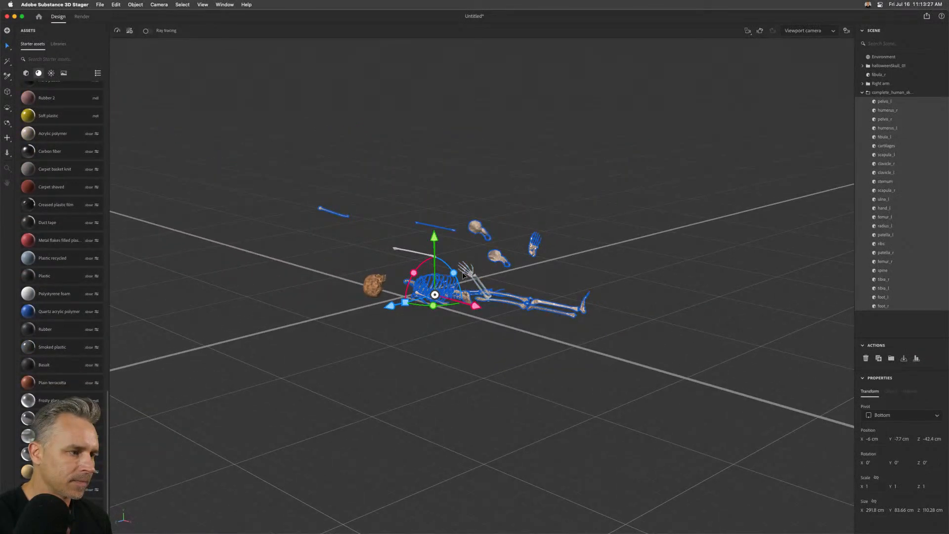
scroll(464, 275, "up", 10)
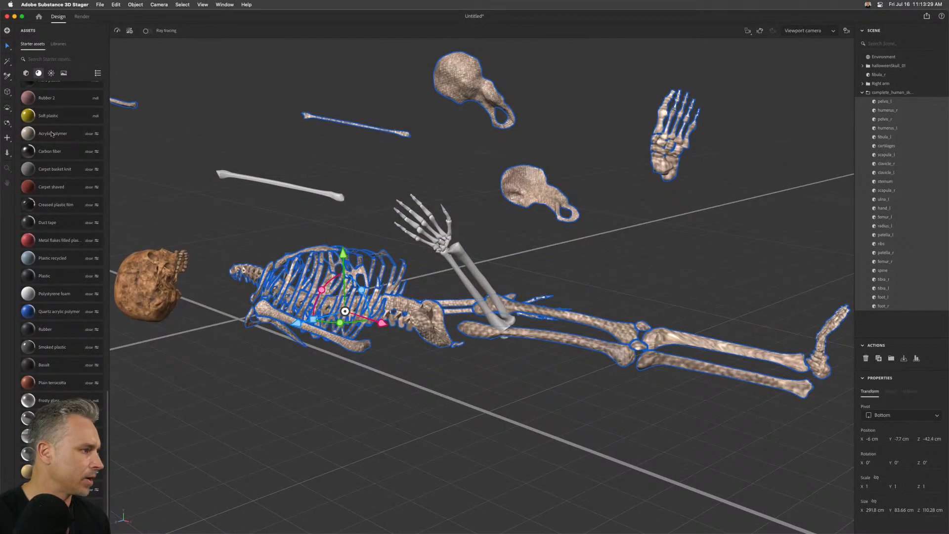
scroll(33, 348, "up", 15)
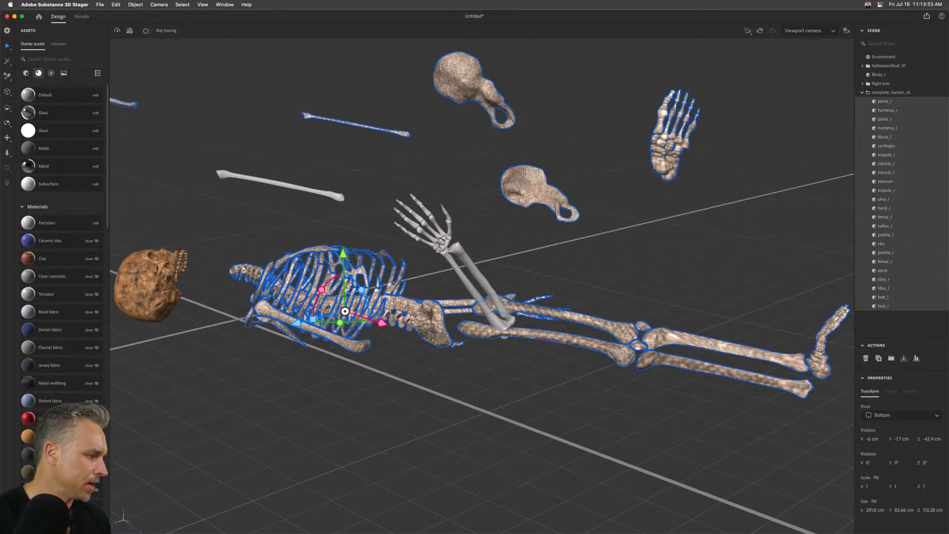
scroll(36, 466, "down", 4)
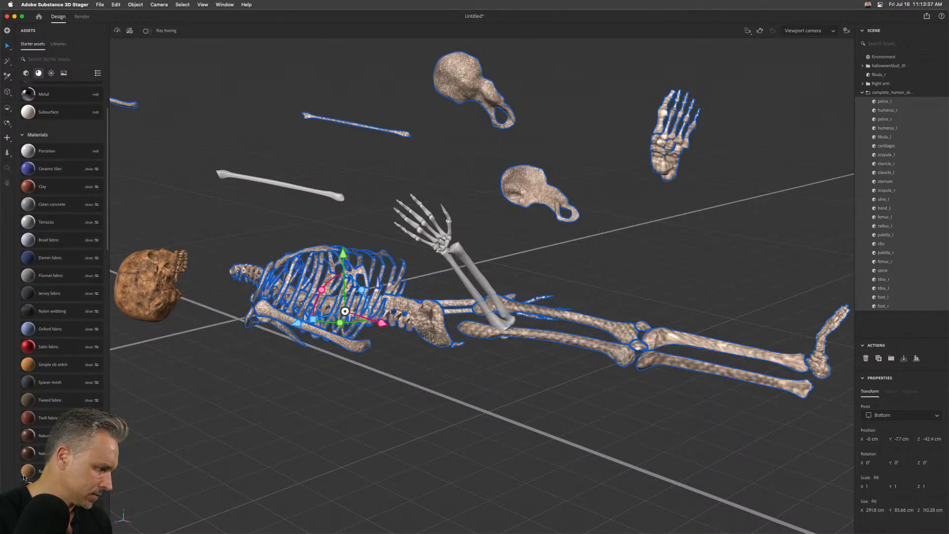
left_click_drag(25, 475, 885, 97)
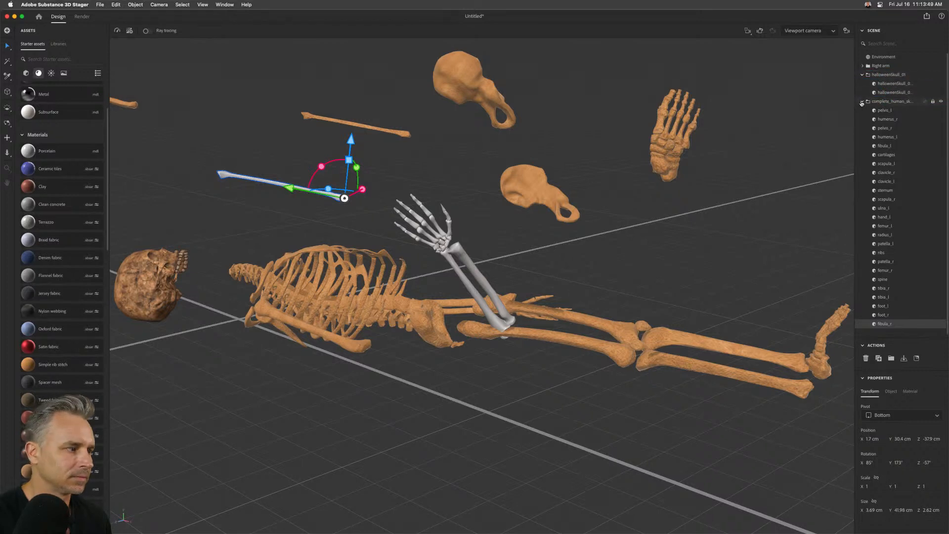
Move the Right arm group into the skeleton group and give the properties area more height.
left_click(863, 75)
mouse_move(876, 68)
left_mouse_down()
mouse_move(887, 88)
mouse_move(879, 83)
left_mouse_up()
left_click(874, 76)
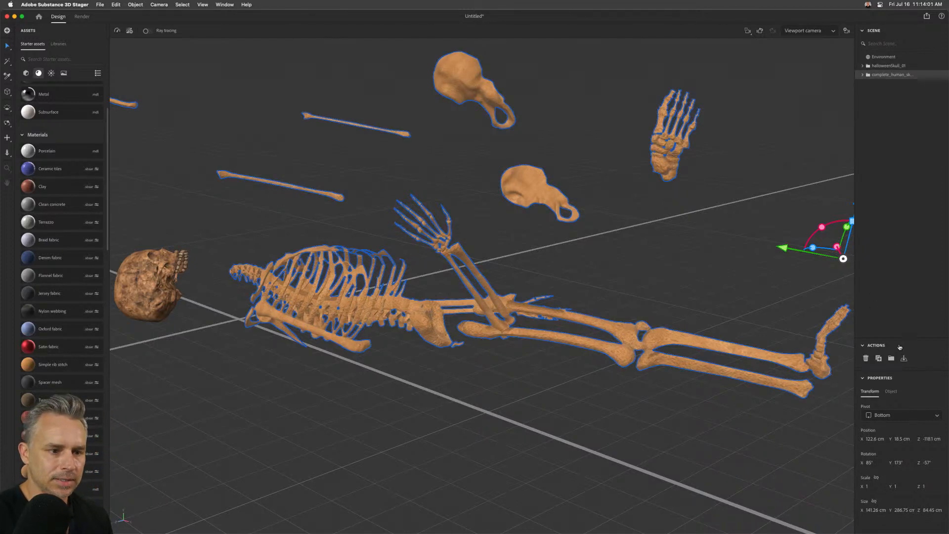
left_click_drag(874, 338, 883, 148)
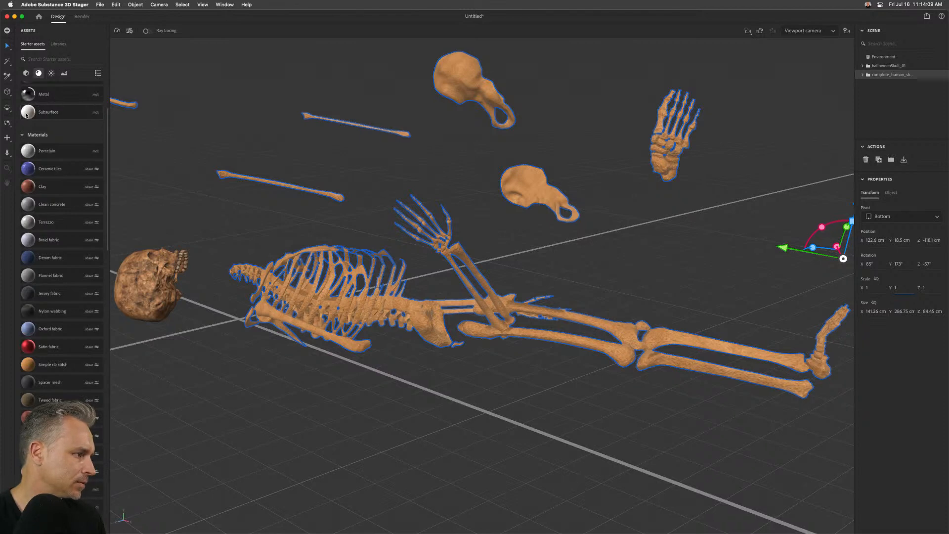
Look through the remaining starter materials and examine the base color image of the halloween skull's material.
scroll(59, 294, "down", 10)
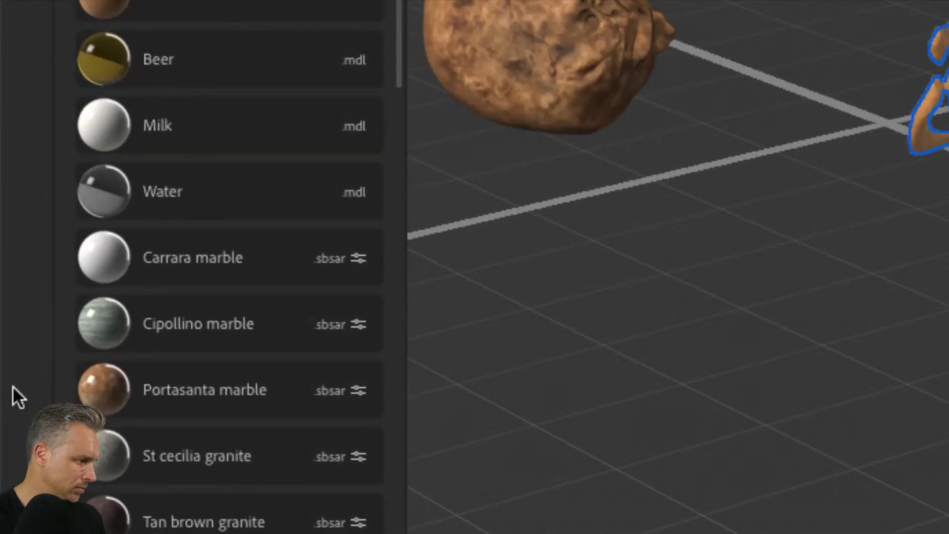
scroll(36, 348, "down", 20)
scroll(88, 344, "down", 8)
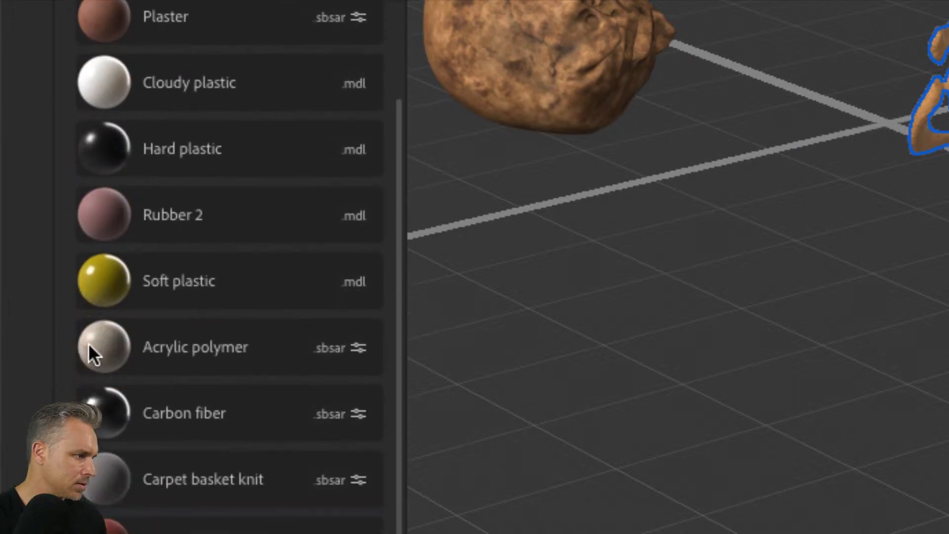
scroll(89, 344, "down", 13)
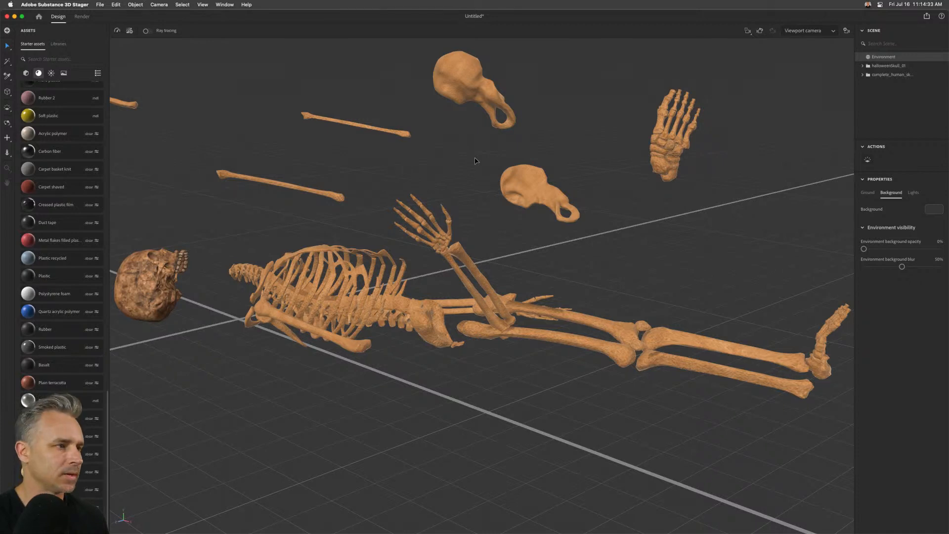
left_click(862, 65)
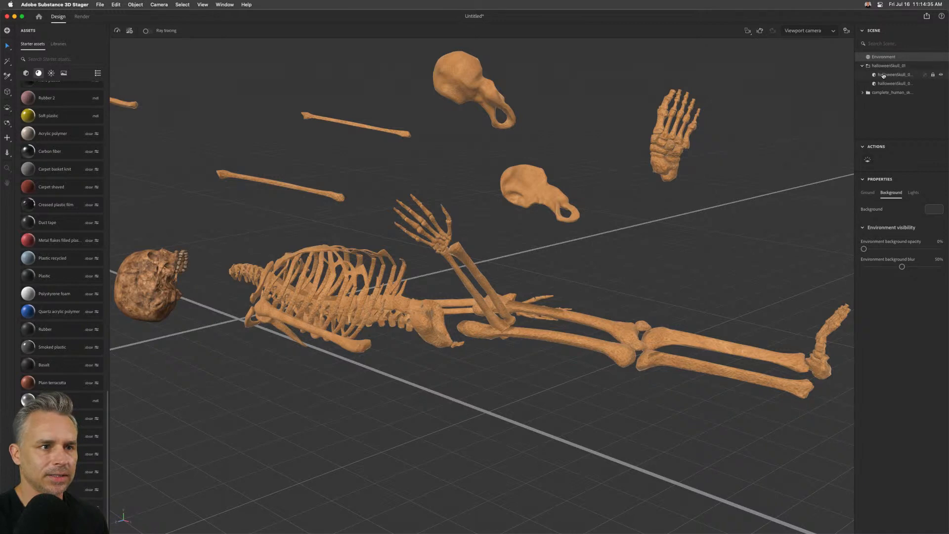
left_click(890, 74)
left_click(909, 193)
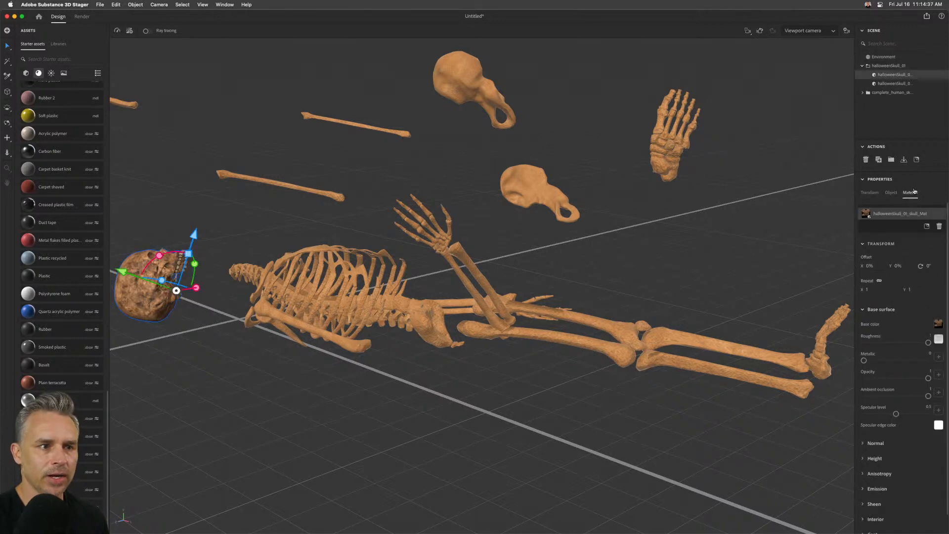
left_click(937, 324)
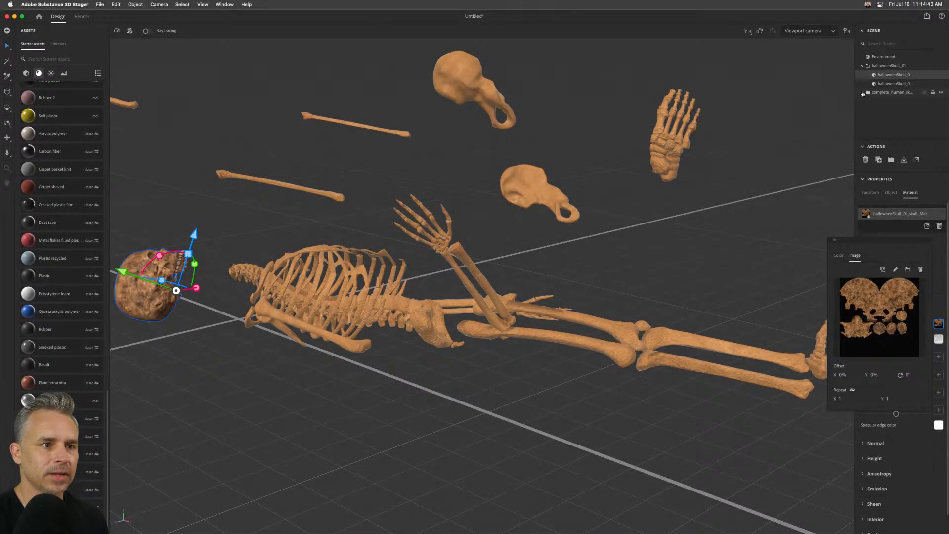
Select pelvis_l in the skeleton group, try unlinking its Natural Suede Leather 2 material, and undo the unlink.
left_click(863, 92)
left_click(863, 65)
left_click(882, 93)
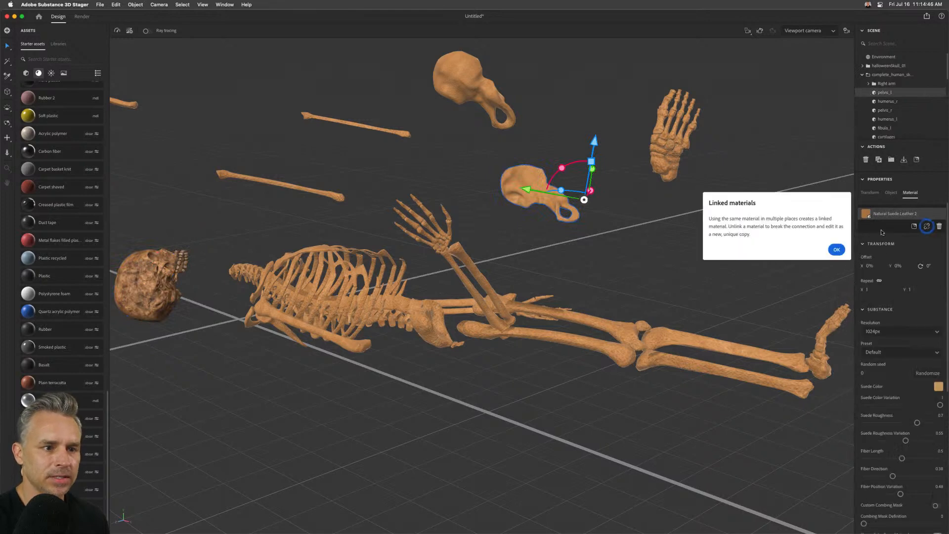
left_click(837, 249)
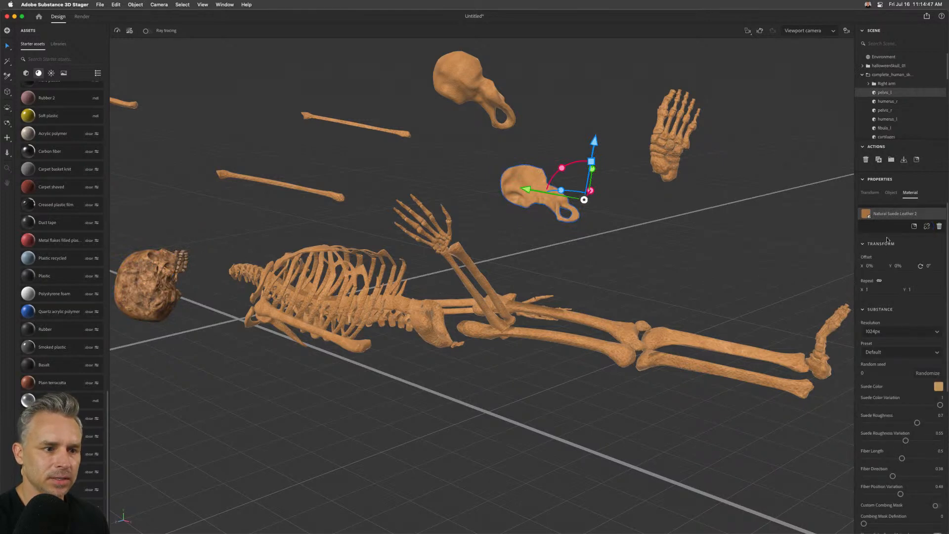
left_click(927, 227)
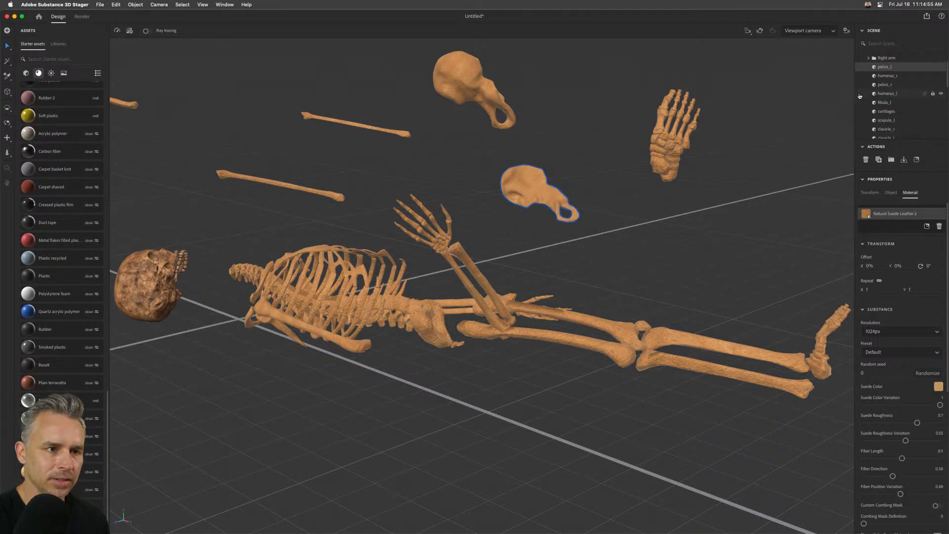
key("super+z")
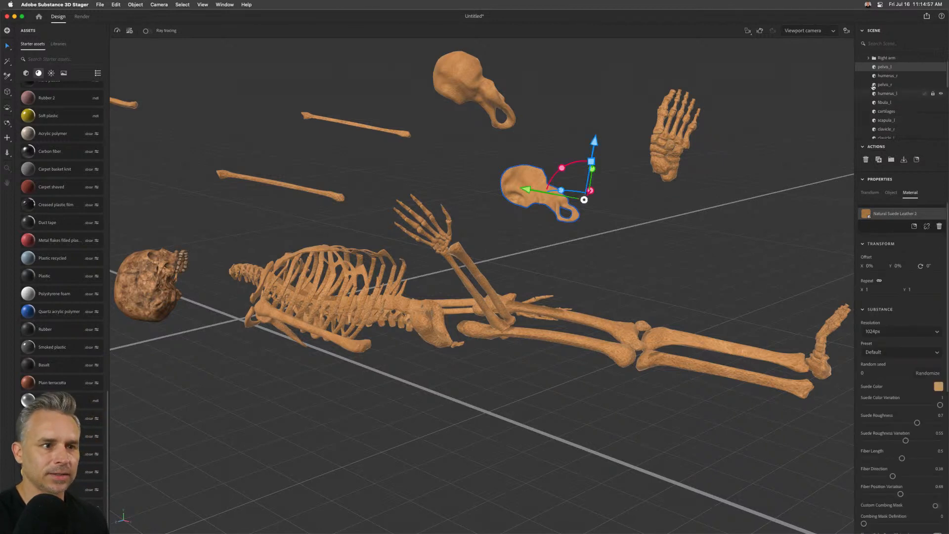
Examine the Natural Suede Leather 2 material's settings on pelvis_l, including its suede color and base surface options.
left_click(877, 215)
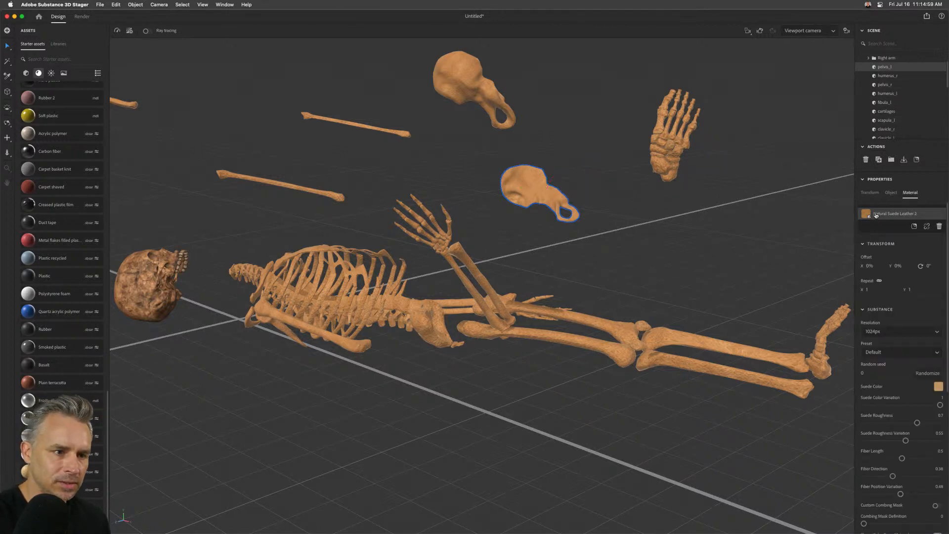
scroll(892, 389, "down", 4)
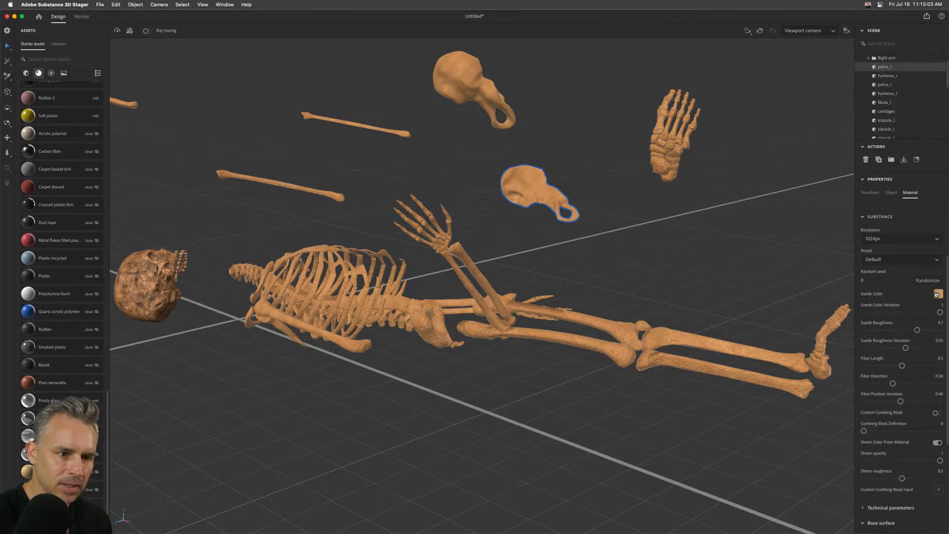
left_click(938, 294)
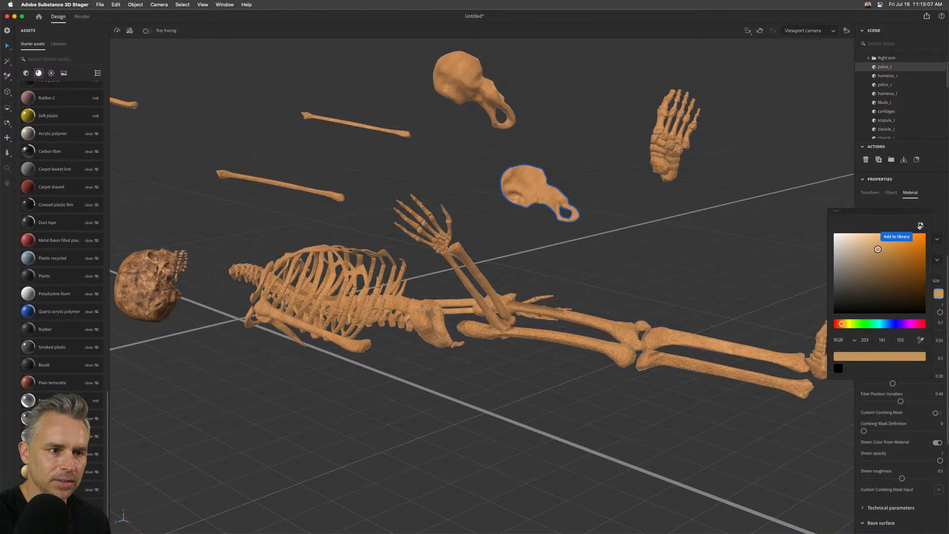
left_click(939, 221)
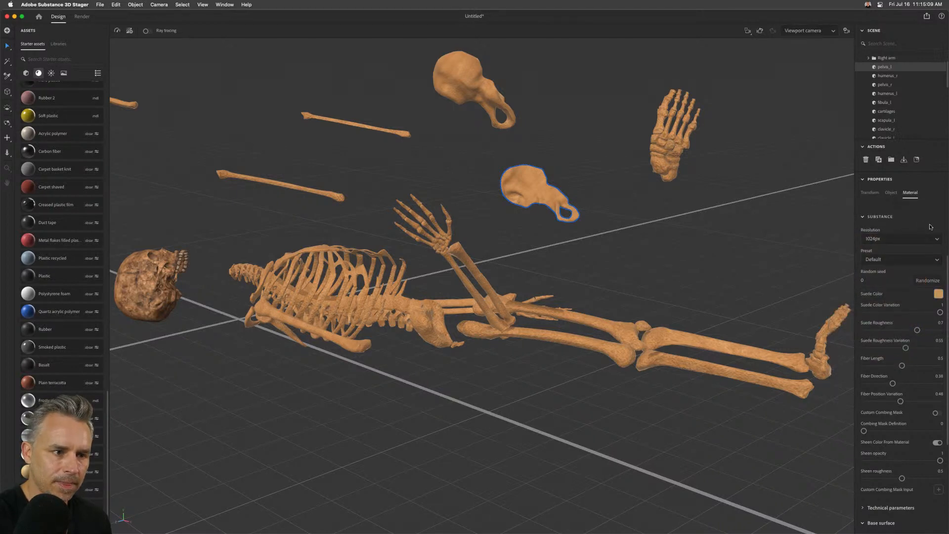
scroll(930, 227, "down", 8)
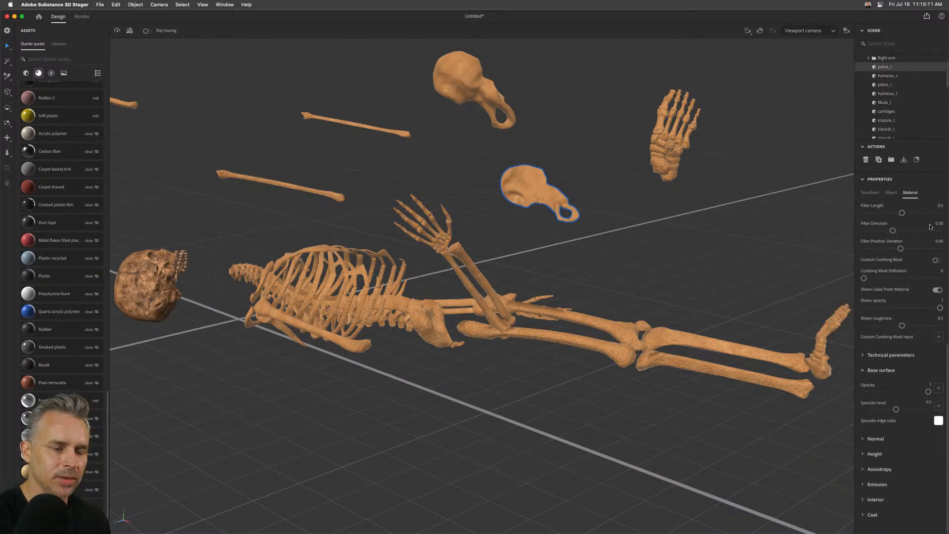
scroll(557, 411, "down", 3)
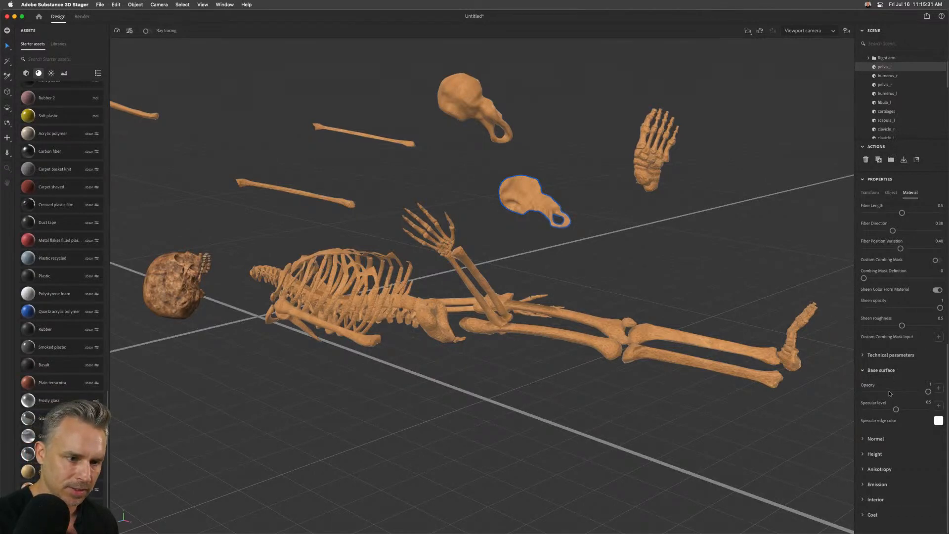
scroll(885, 275, "up", 5)
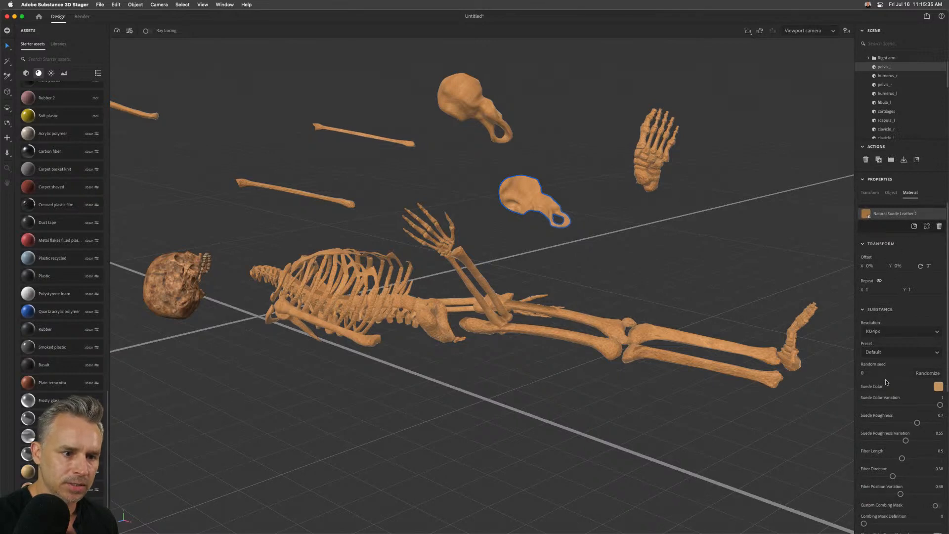
scroll(887, 382, "down", 2)
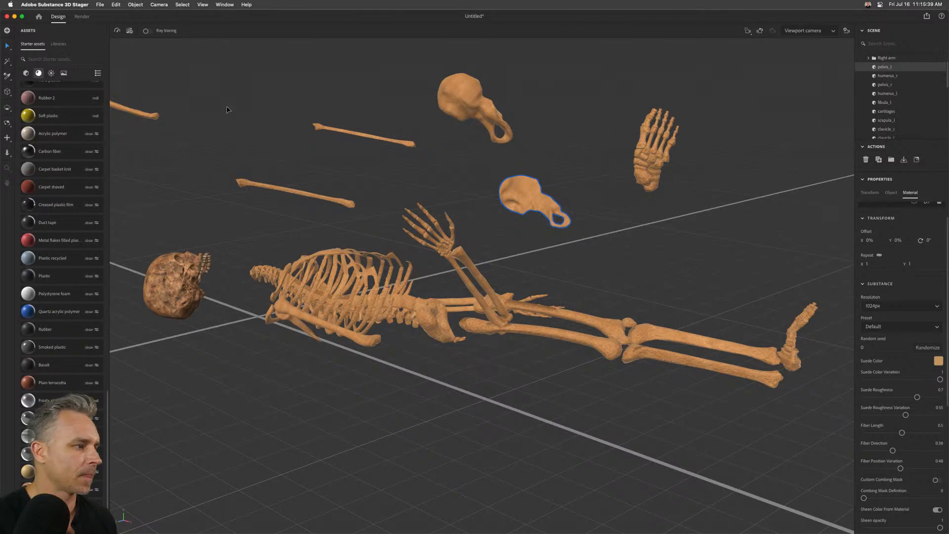
Select the whole human skeleton group, give the scene list more height, and apply the Default basic material to the group.
key("Escape")
left_click(876, 76)
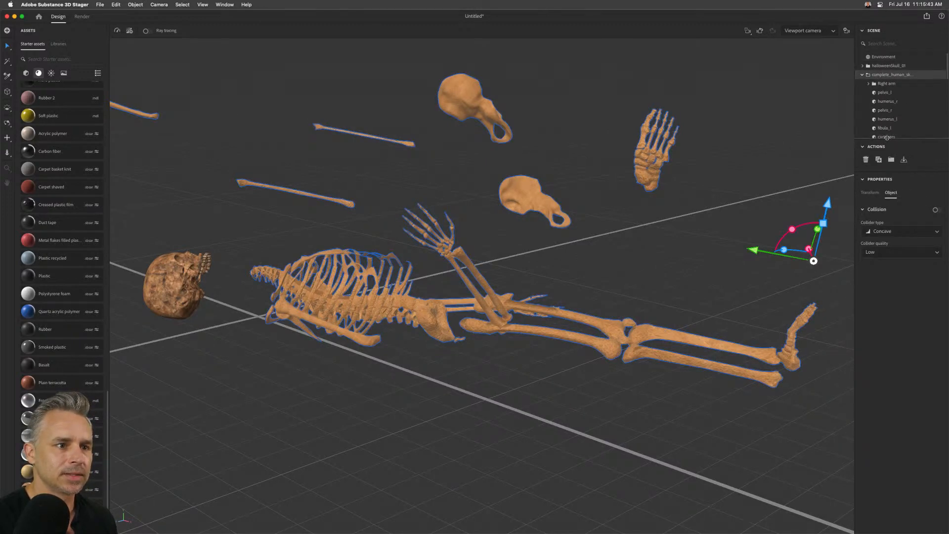
left_click_drag(889, 142, 895, 368)
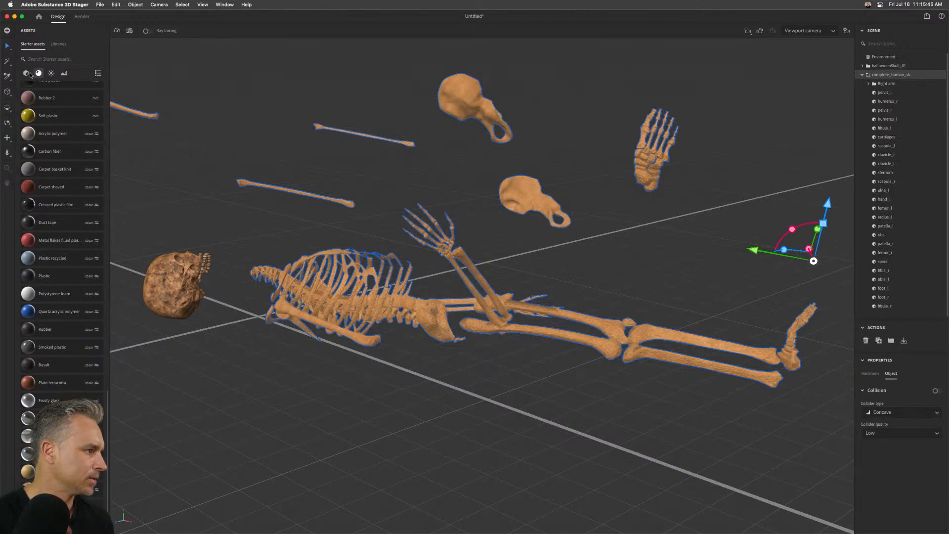
scroll(55, 126, "up", 10)
scroll(55, 126, "up", 10)
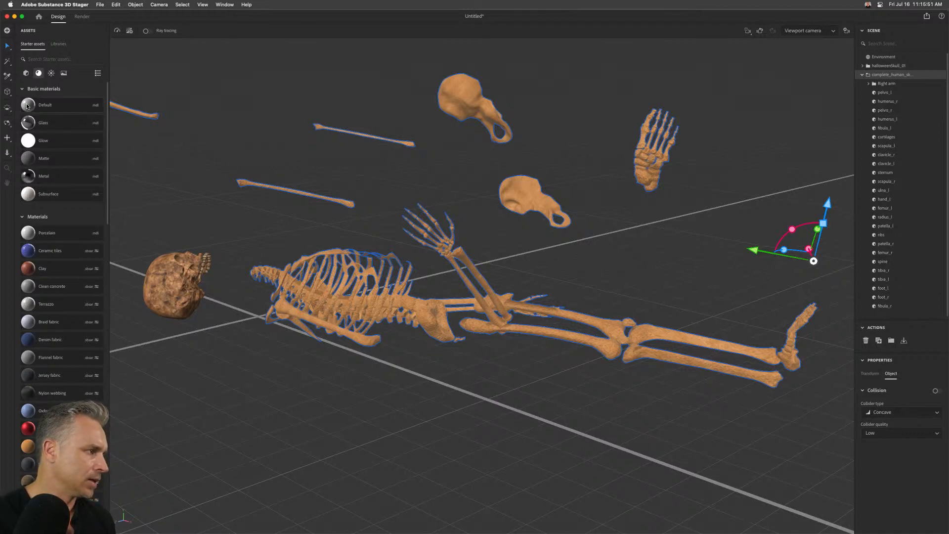
left_click(902, 76)
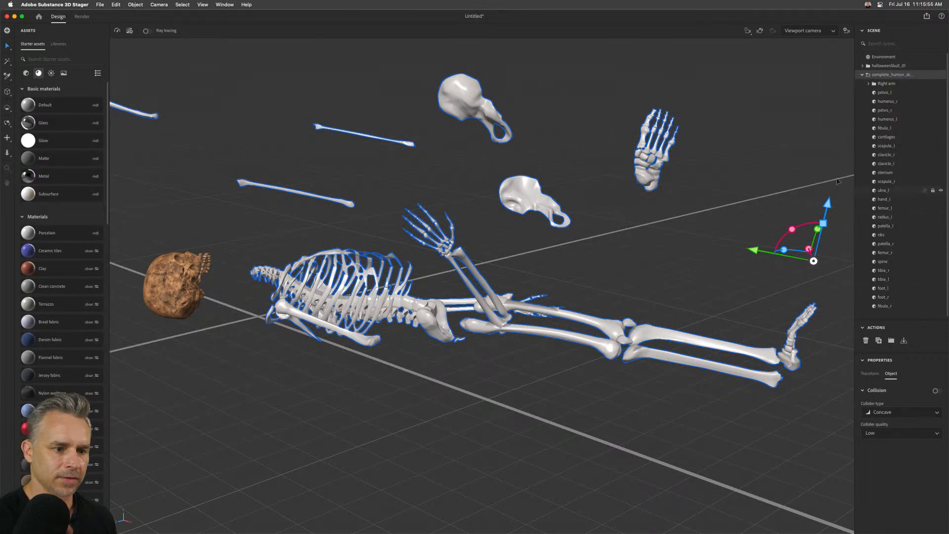
Select pelvis_l and open the image option for the base color of its default_material.
left_click(895, 94)
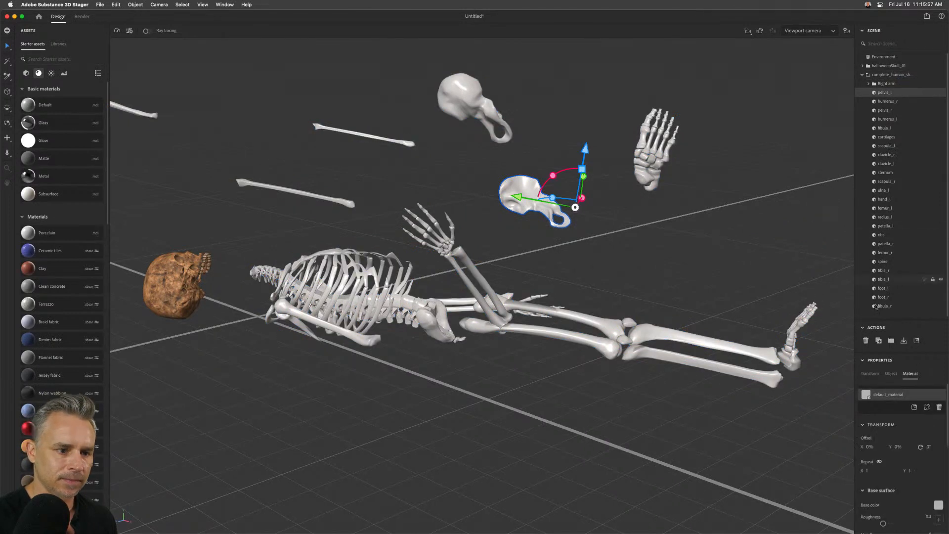
scroll(919, 317, "down", 5)
left_click(939, 321)
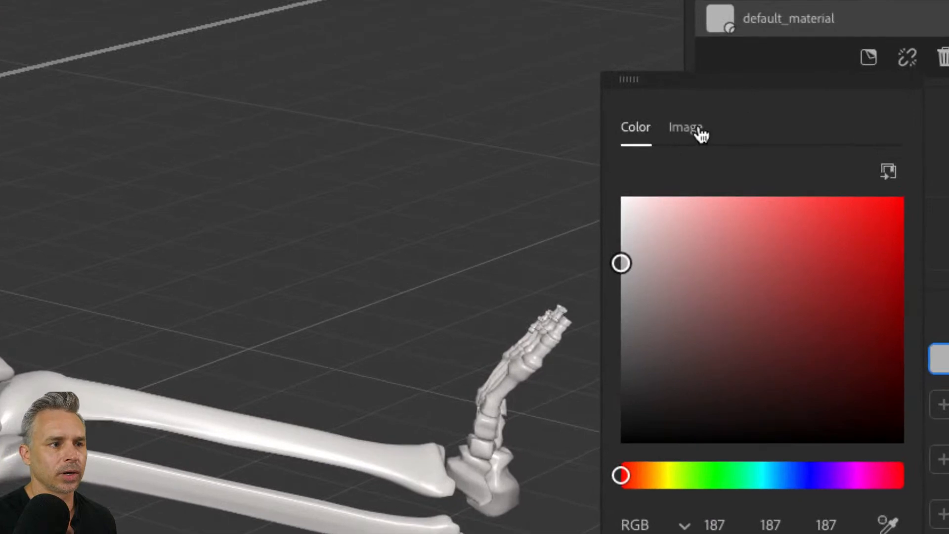
left_click(768, 173)
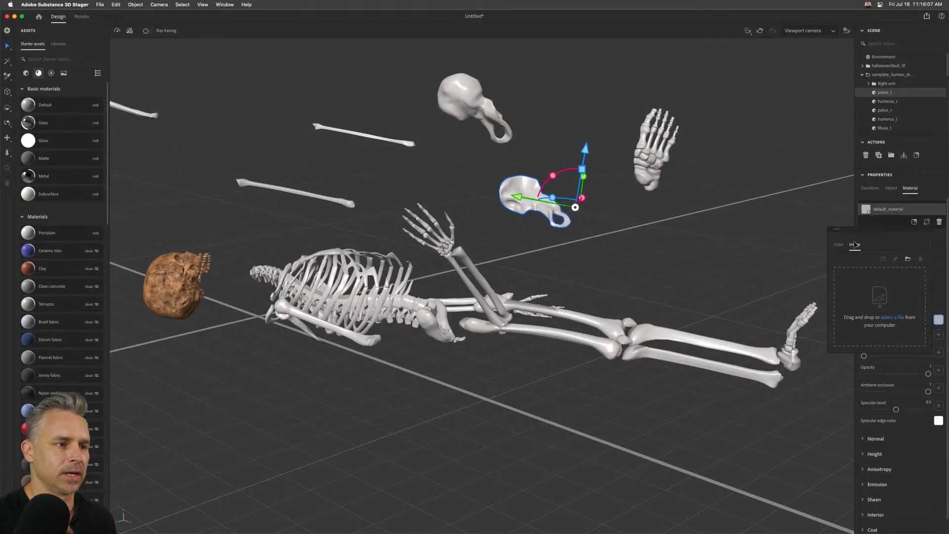
Switch to Photoshop, copy the rock texture from Layer 3 of JoshuaTree.psd, and paste it into a new document.
mouse_move(280, 527)
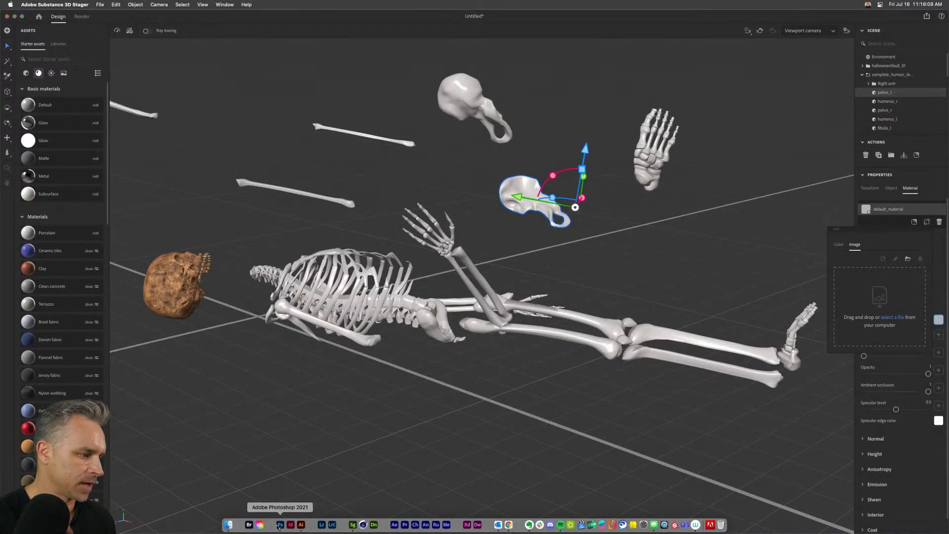
left_click(279, 525)
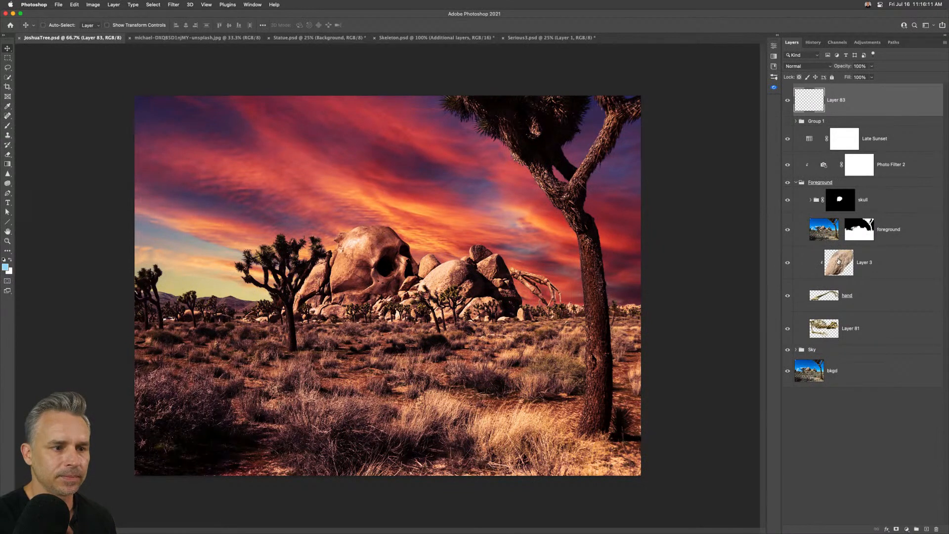
left_click(839, 262)
left_click(839, 262, "super")
key("super+c")
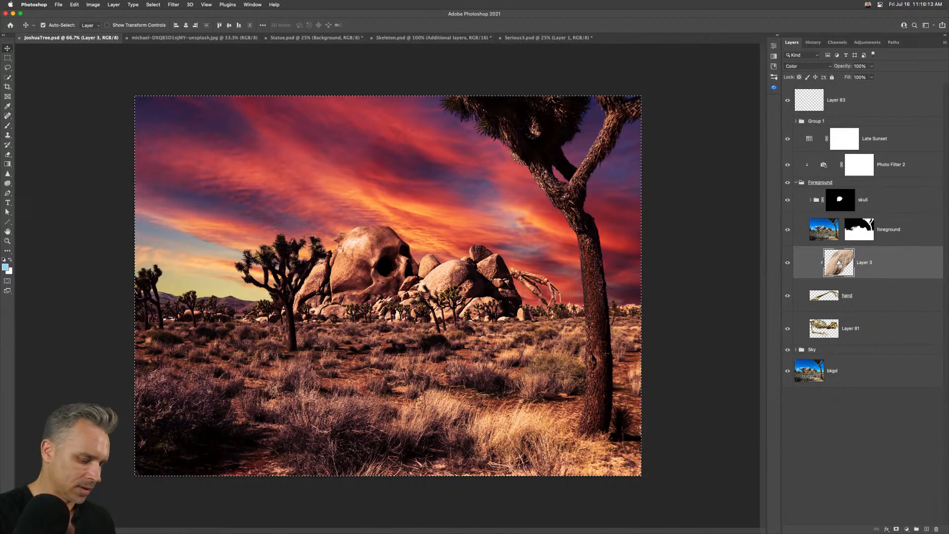
key("super+n")
key("Return")
key("super+v")
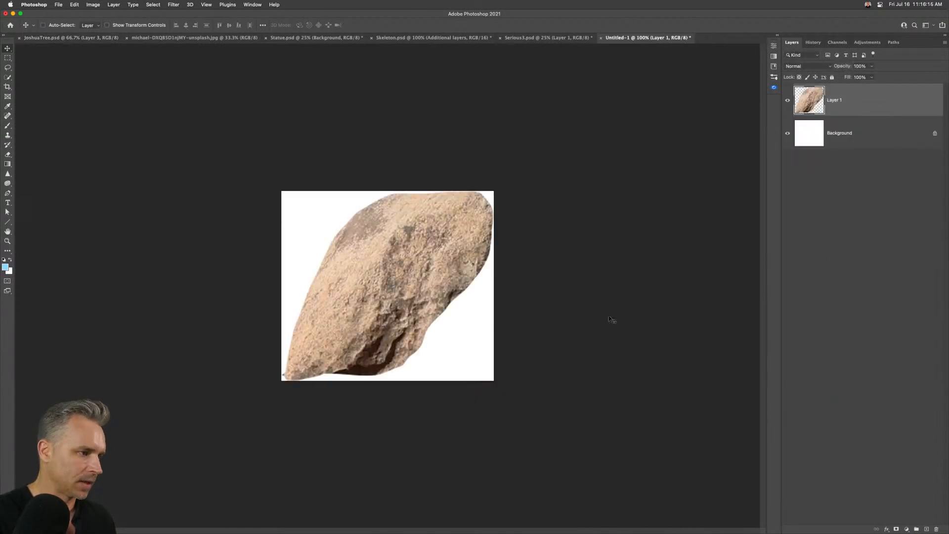
Duplicate the rock layer twice, offset the copies over the canvas's empty upper-left and lower-right areas, and rotate the upper-left copy upside down.
key("super+j")
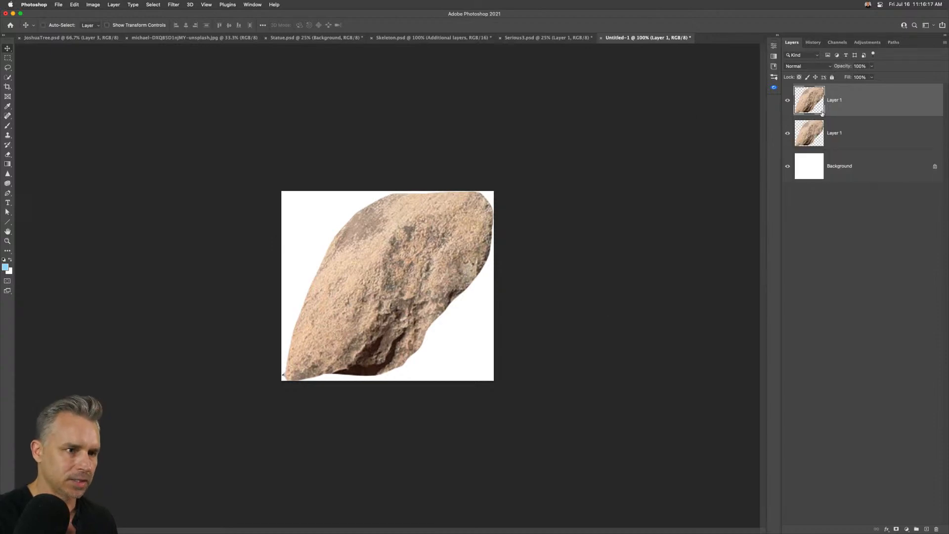
left_click_drag(258, 213, 134, 203)
key("super+j")
left_click(43, 25)
key("super+t")
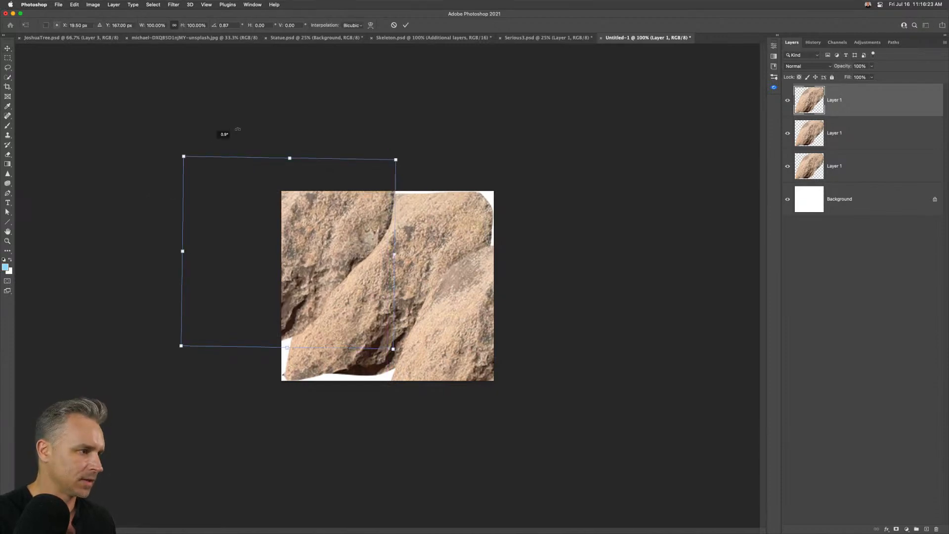
left_click_drag(223, 131, 400, 416)
key("Return")
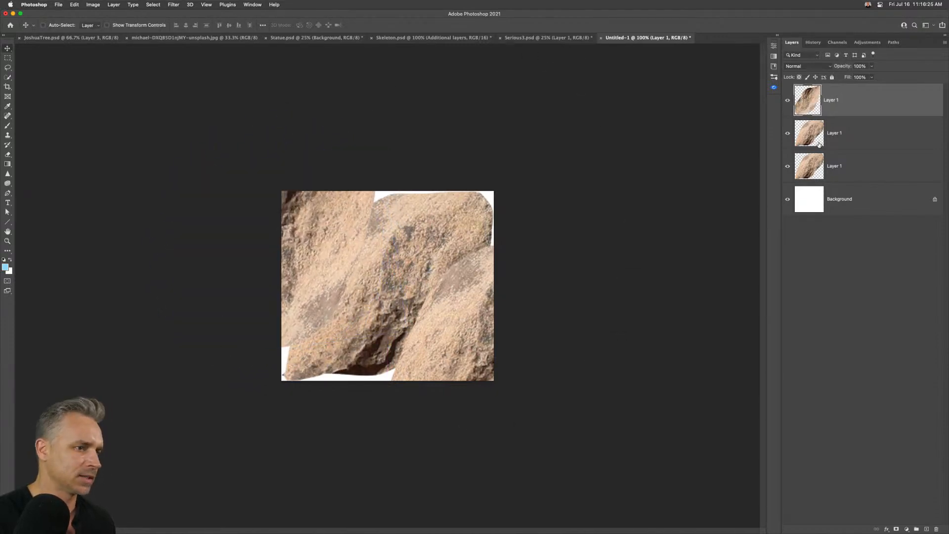
Enlarge all three rock layers together to fill the canvas and flatten the image.
left_click(851, 176, "shift")
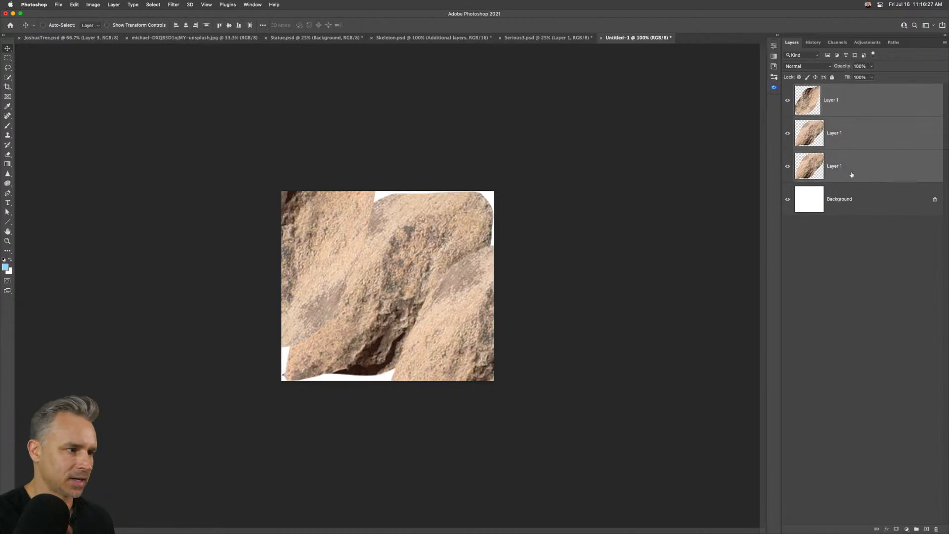
key("super+t")
left_click_drag(591, 433, 633, 463)
left_click_drag(285, 260, 254, 233)
key("Return")
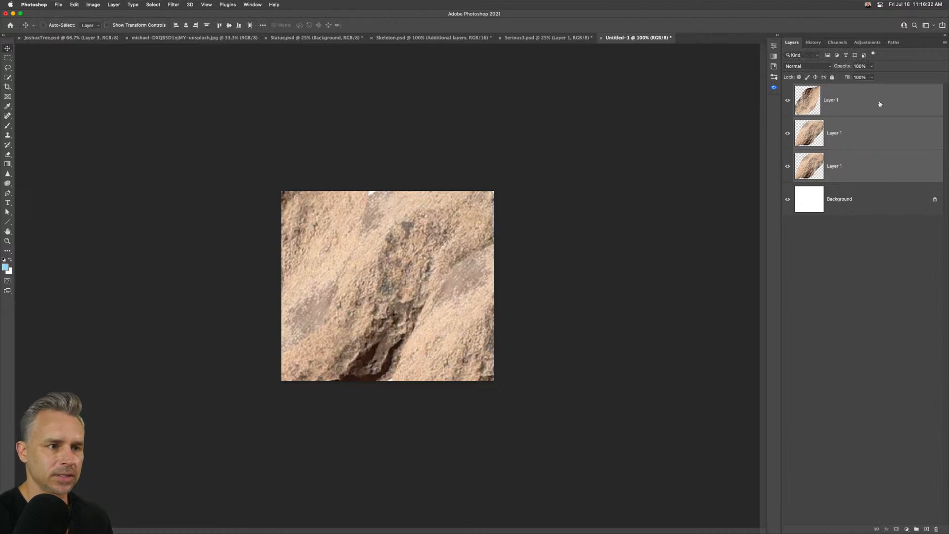
left_click(945, 42)
left_click(849, 269)
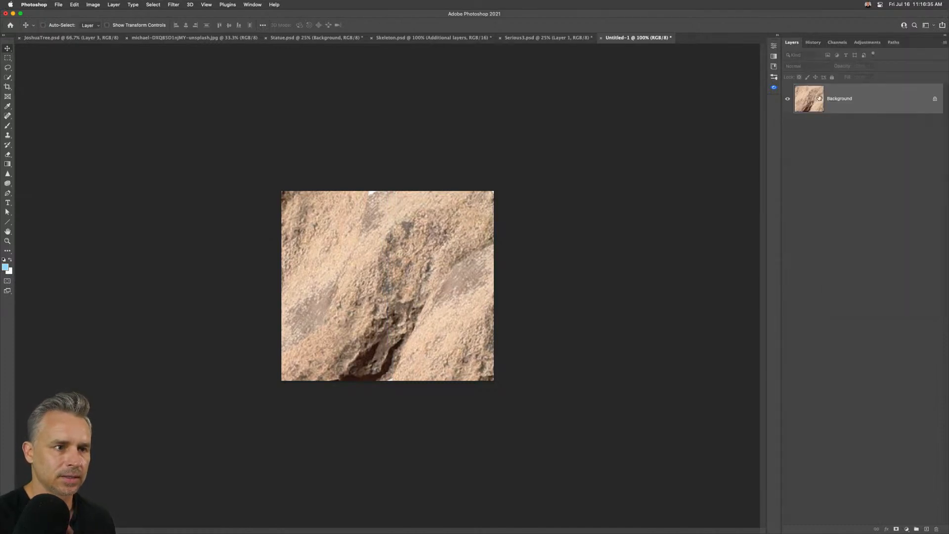
Convert the background to a regular layer named rock and add it to the bones and skulls group of the Nature library.
left_click(779, 36)
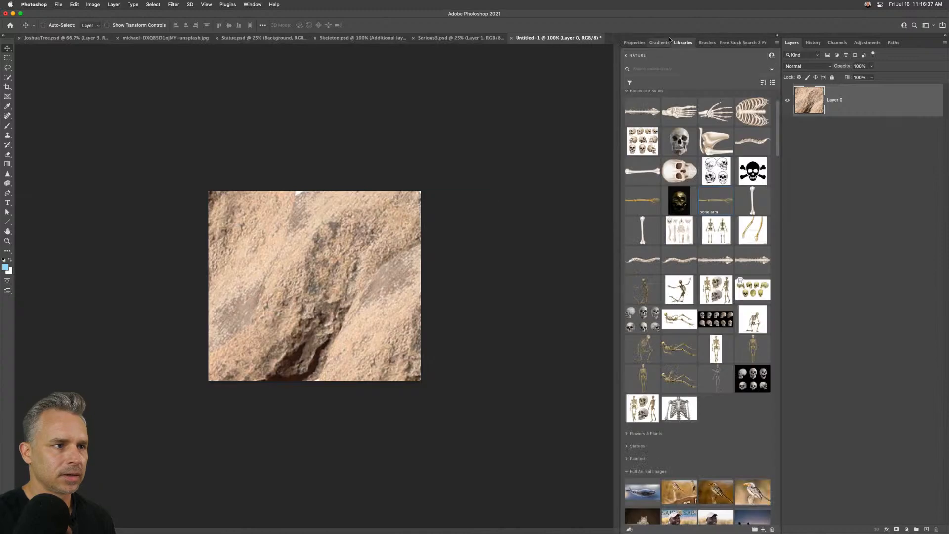
double_click(834, 100)
type("rock")
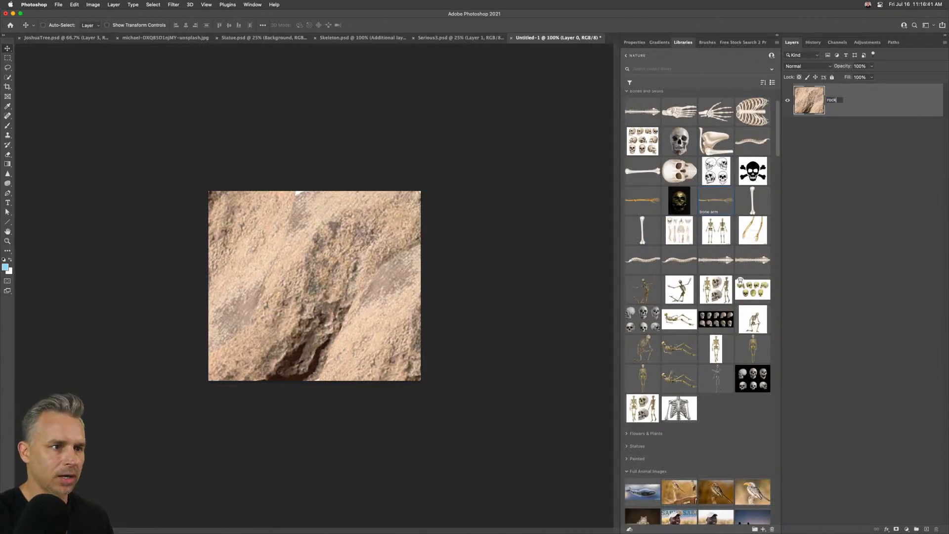
key("Return")
scroll(742, 196, "up", 3)
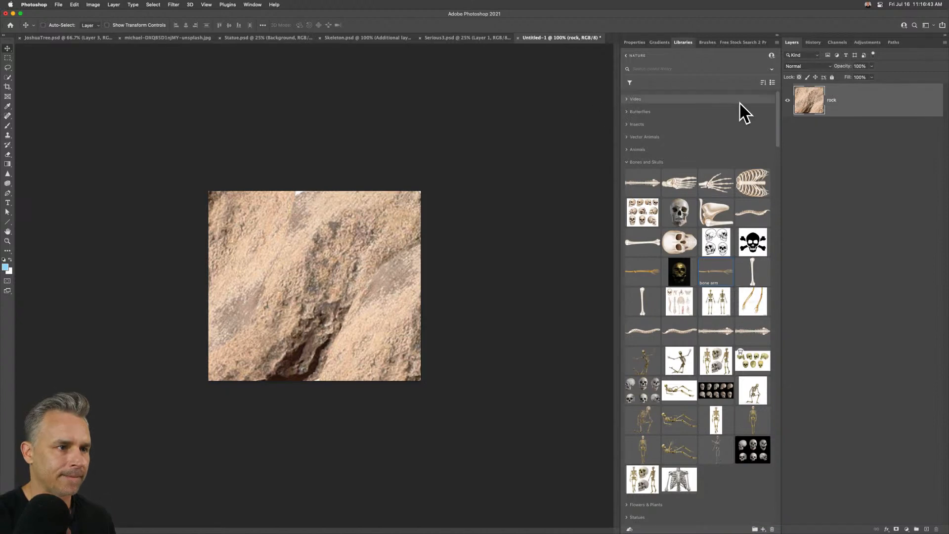
left_click_drag(836, 102, 631, 183)
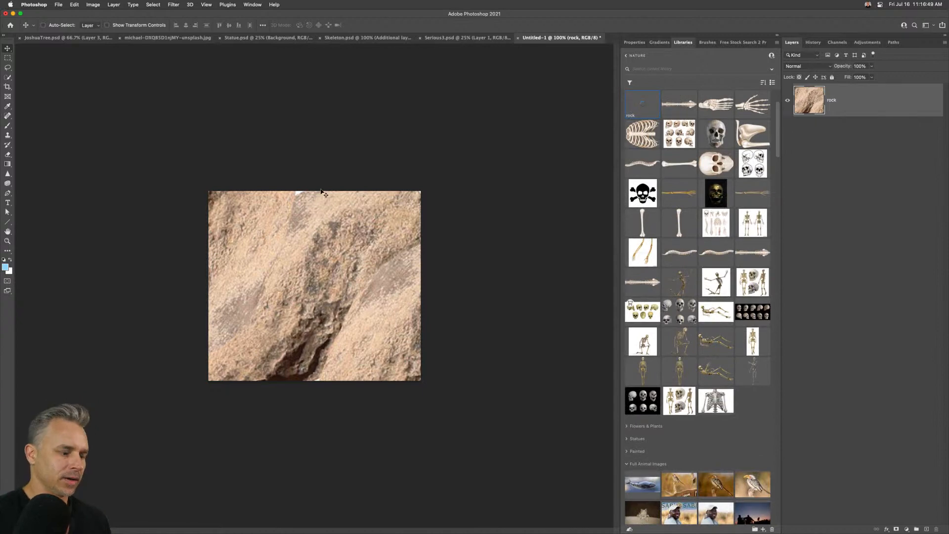
Export the rock texture for the web with the JPEG High preset as Rock.jpg on the Desktop.
key("super+alt+shift+s")
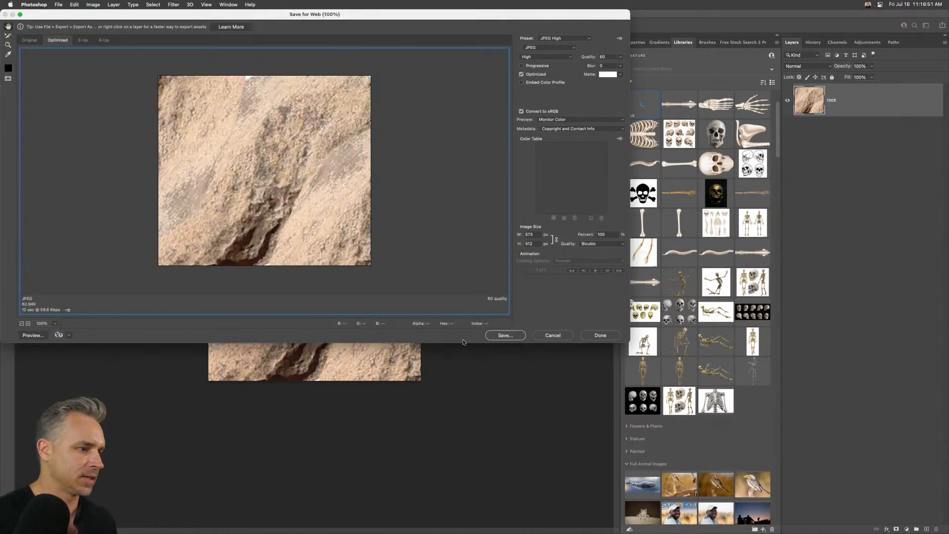
left_click(503, 336)
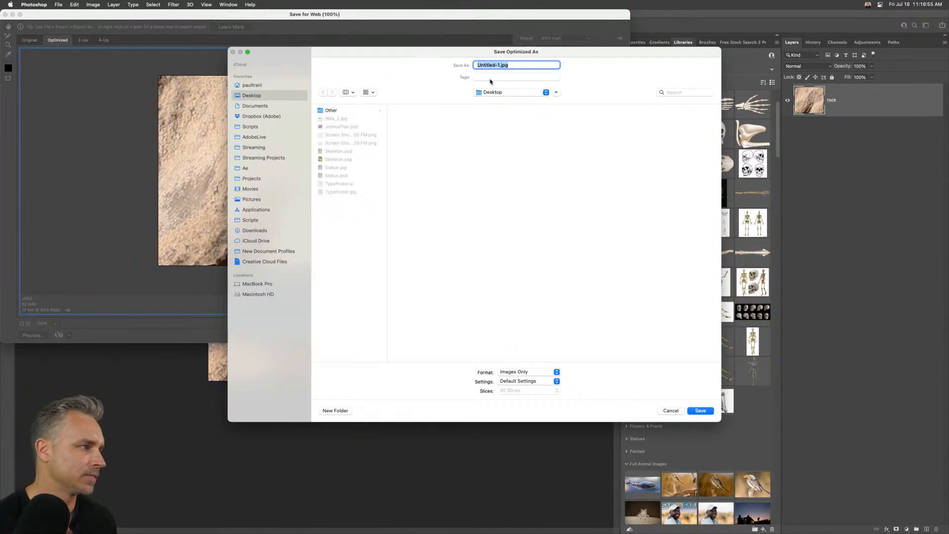
left_click(500, 66)
left_click_drag(500, 66, 326, 20)
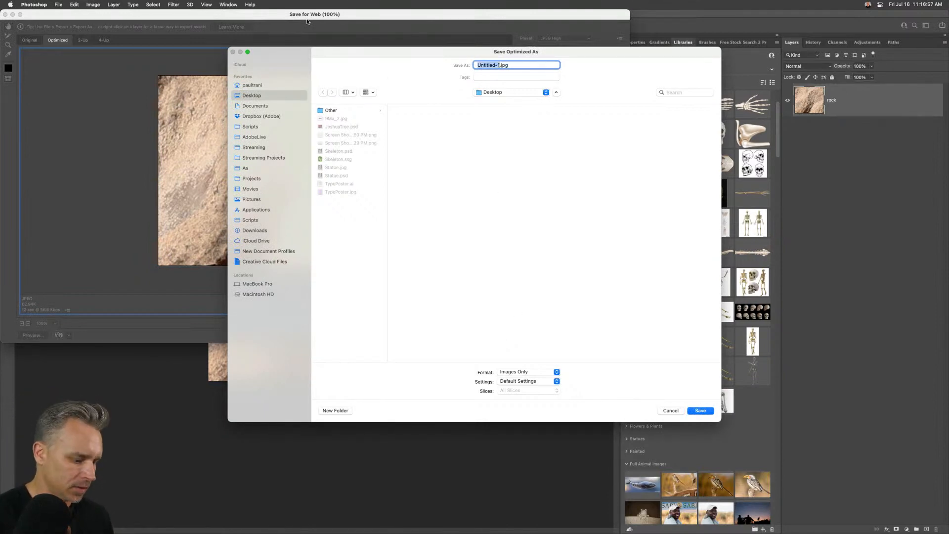
type("Rock")
key("Return")
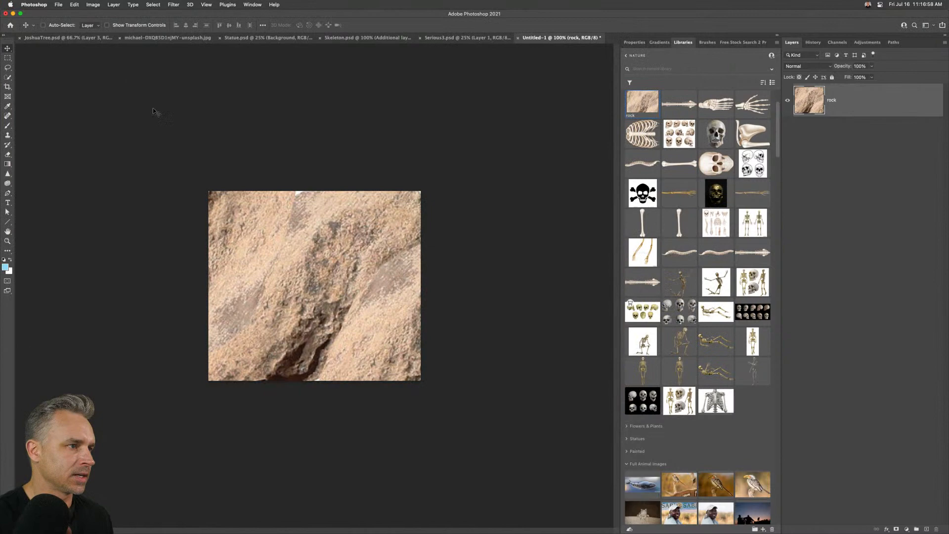
Switch back to Substance 3D Stager and load Rock.jpg from the desktop as the default_material's base color image.
left_click(12, 14)
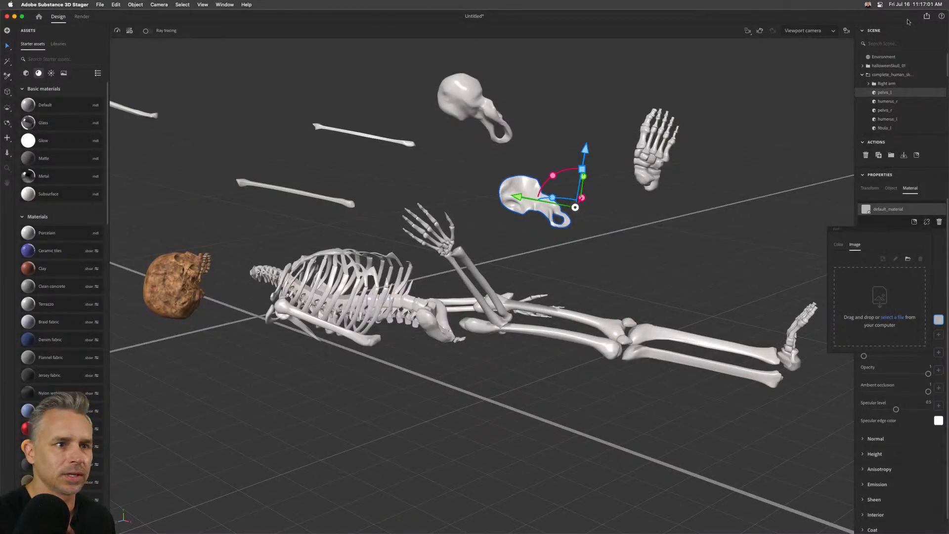
left_click_drag(945, 13, 771, 331)
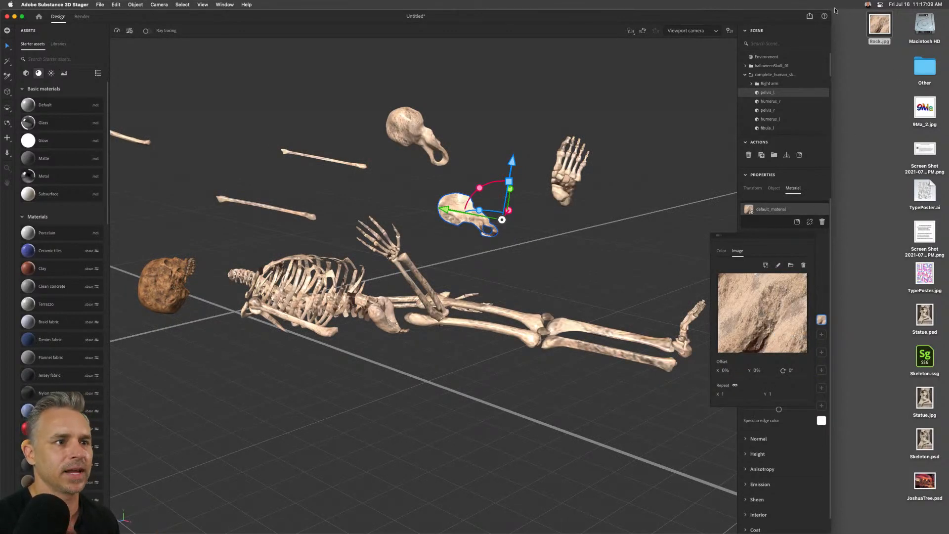
Widen the Stager window and lower the pelvis bone material's specular level to about 0.14.
left_click_drag(831, 11, 948, 10)
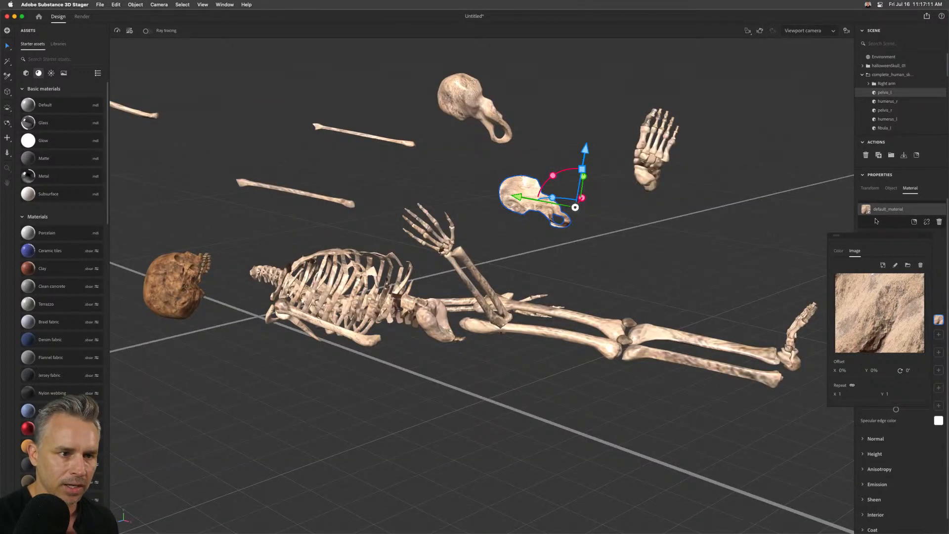
scroll(898, 282, "down", 1)
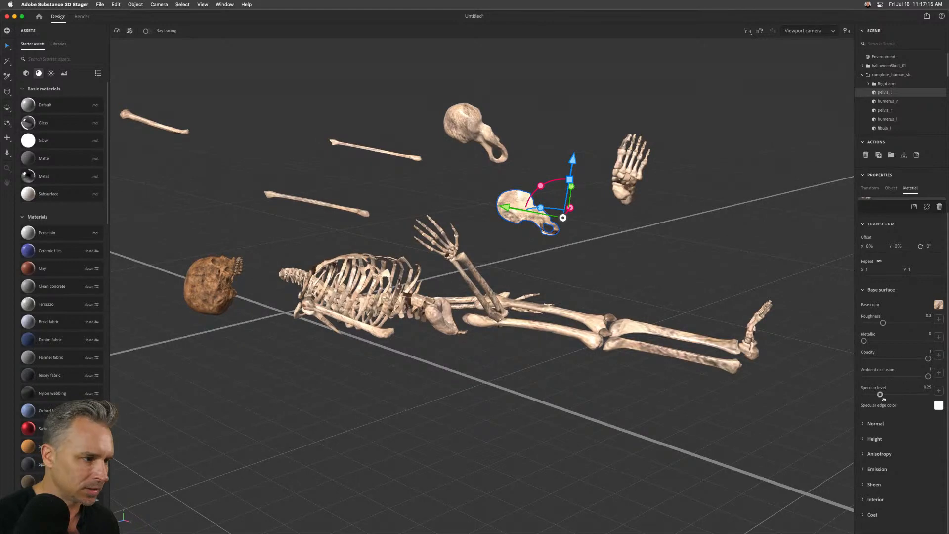
mouse_move(881, 394)
left_mouse_down()
mouse_move(863, 394)
mouse_move(873, 395)
left_mouse_up()
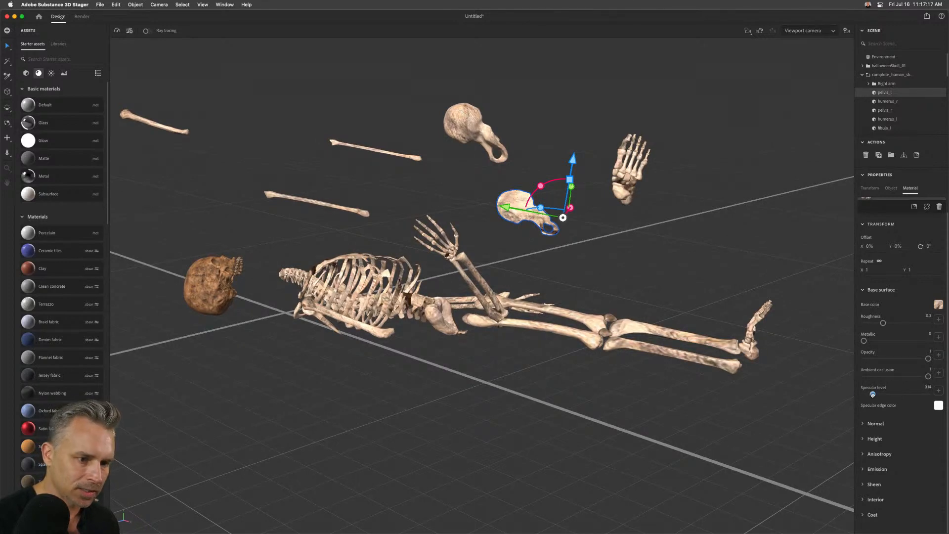
Deselect the bone, collapse the skeleton group in the scene list and add a camera from the current view.
left_click(422, 195)
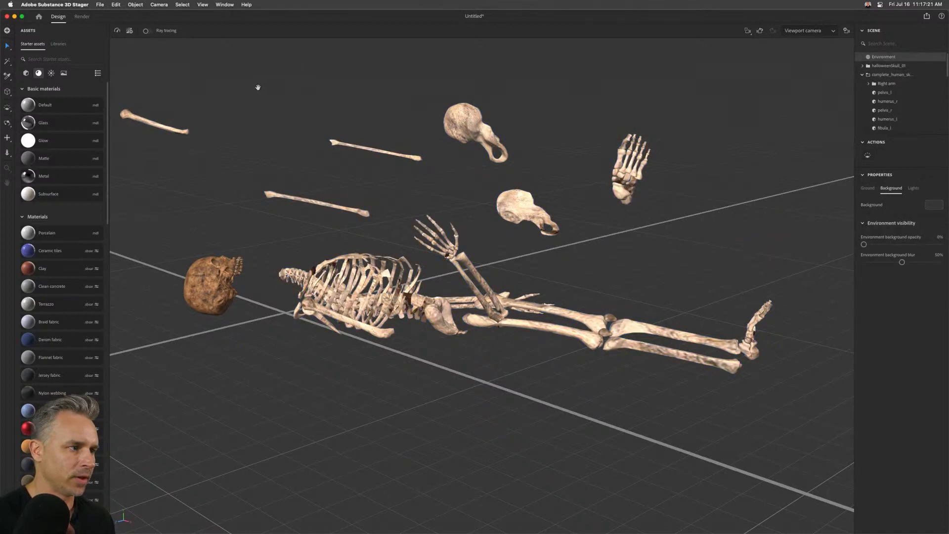
left_click(863, 74)
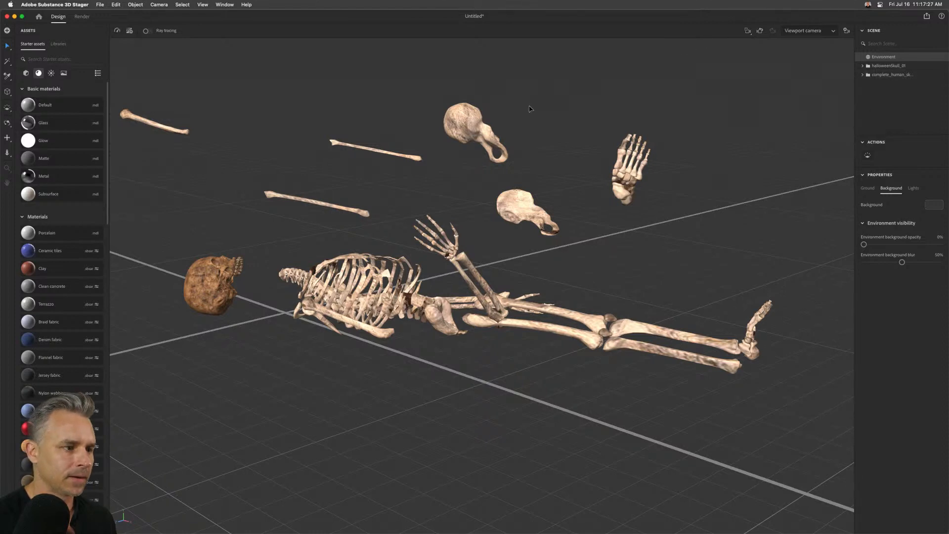
left_click(847, 31)
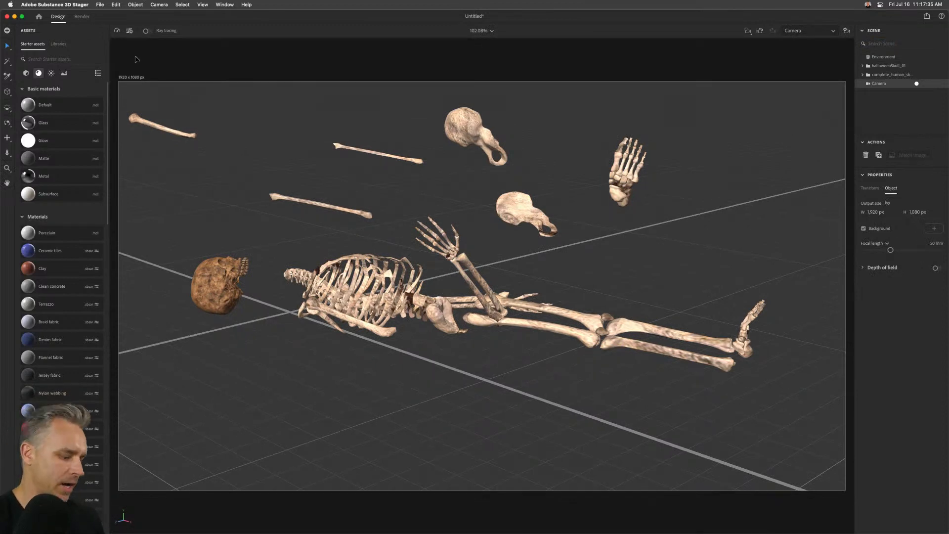
Save the scene on the Desktop as Skeleton2.
key("super+s")
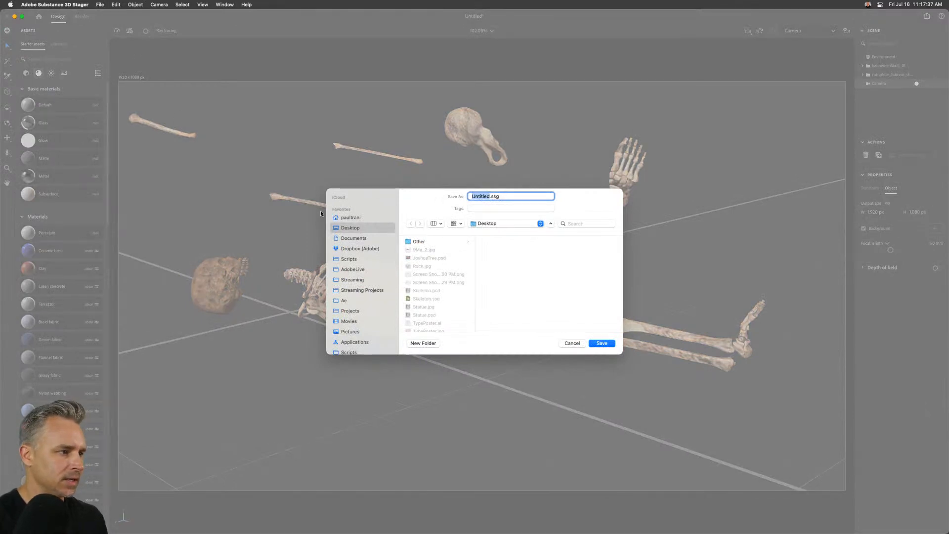
type("Skeleton2")
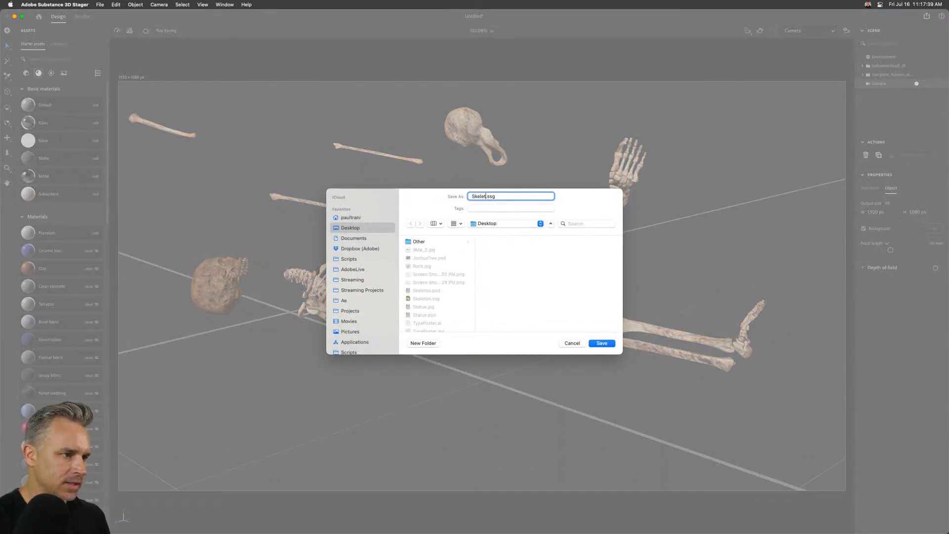
key("Return")
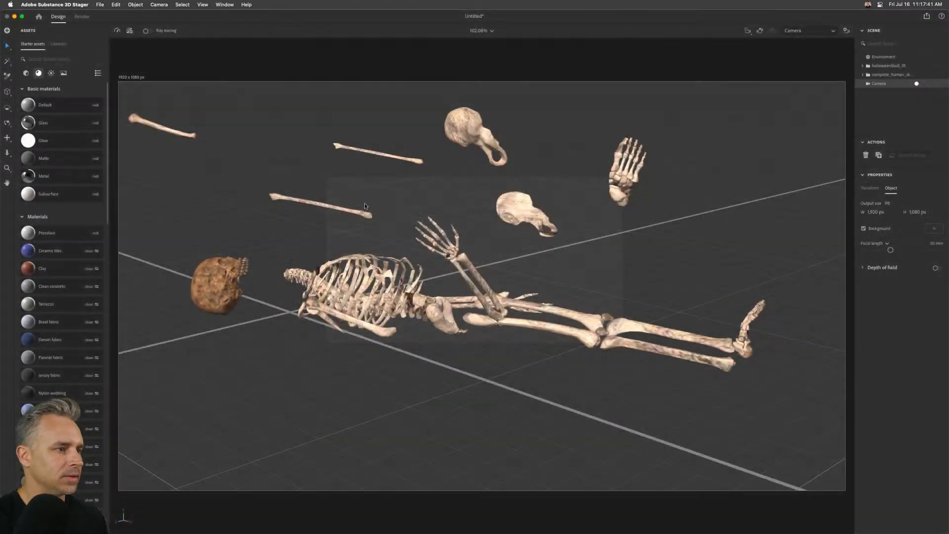
left_click(81, 17)
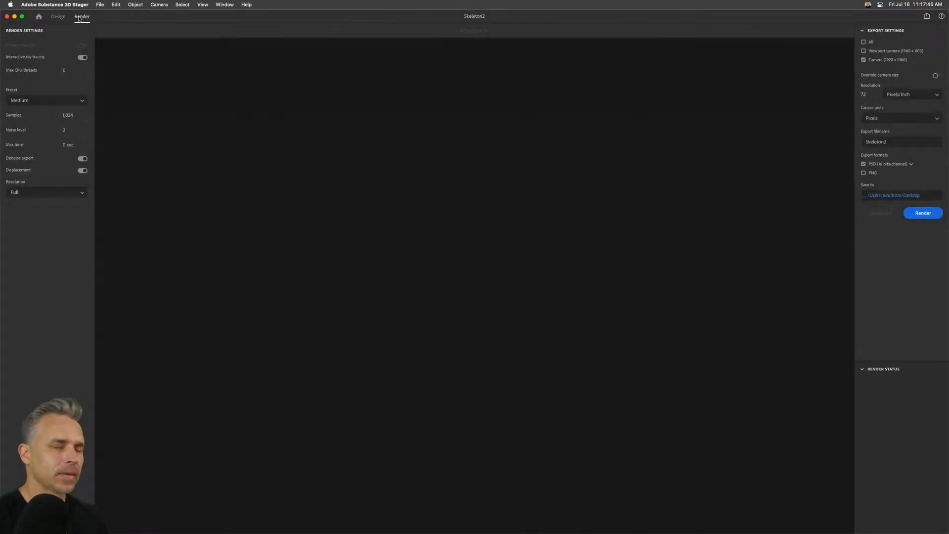
left_click(61, 19)
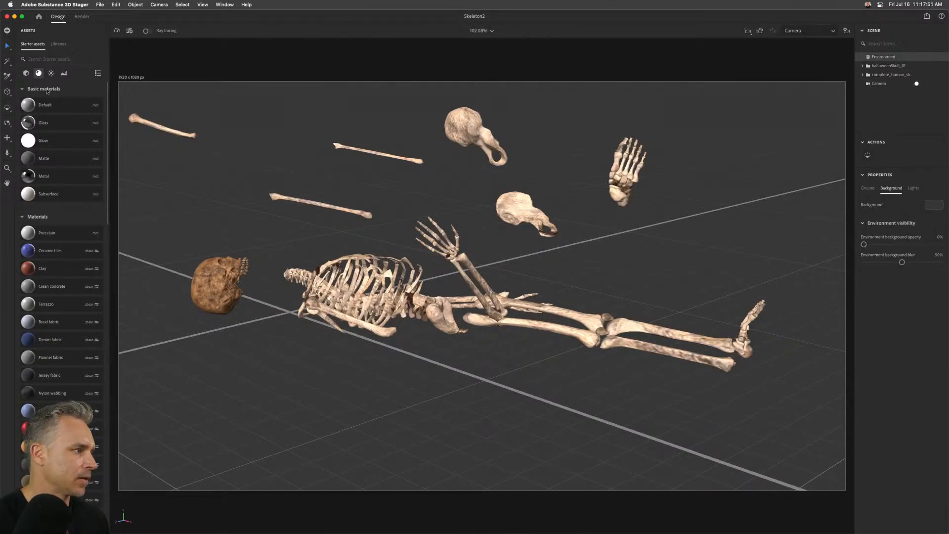
Try a directional physical light at several positions around the skeleton and delete it.
left_click(51, 72)
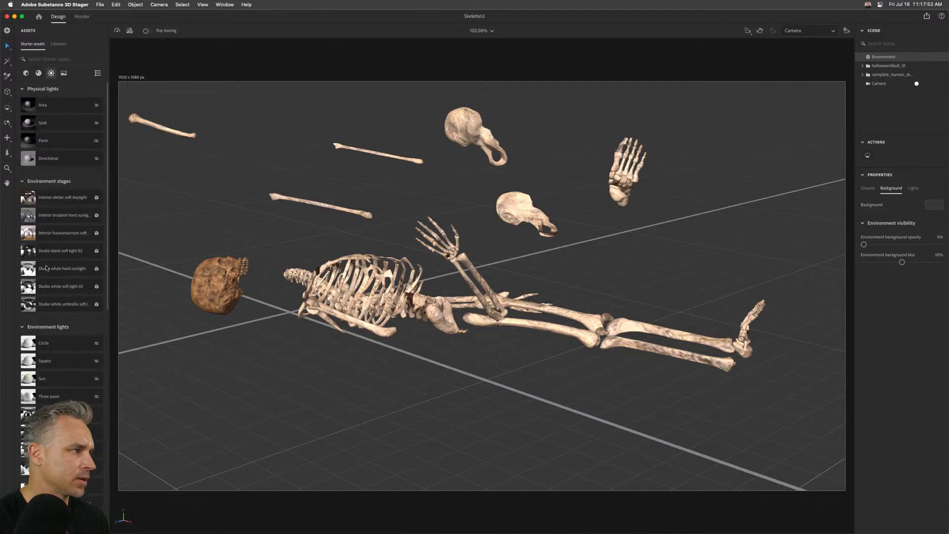
left_click(29, 159)
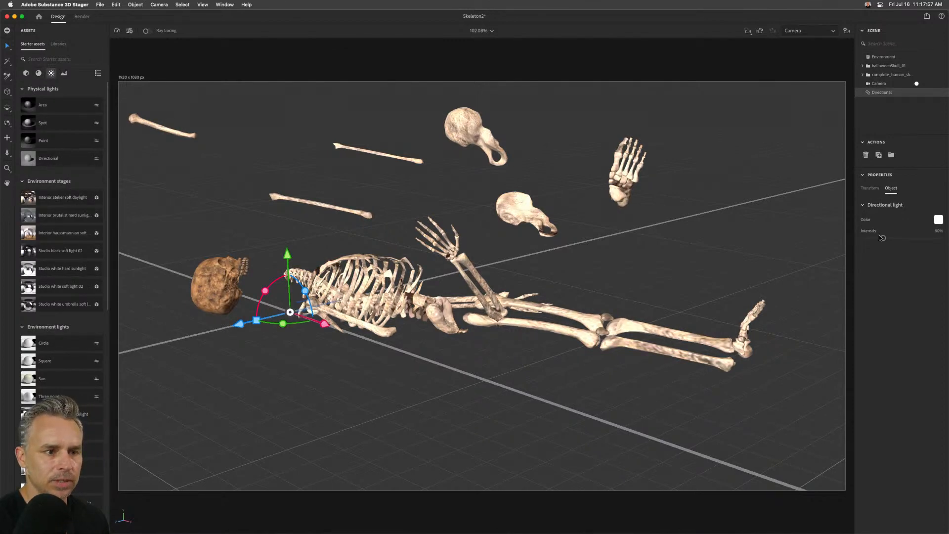
left_click(870, 189)
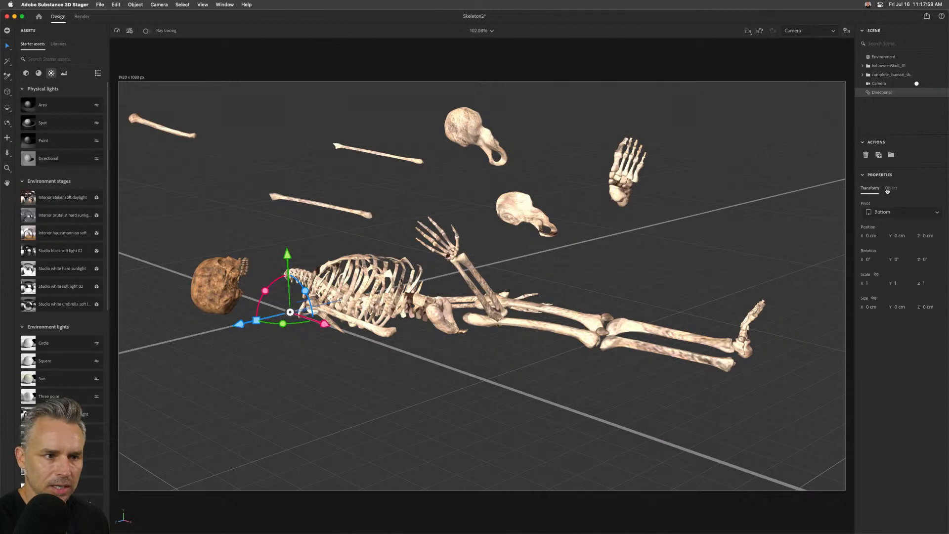
left_click(890, 188)
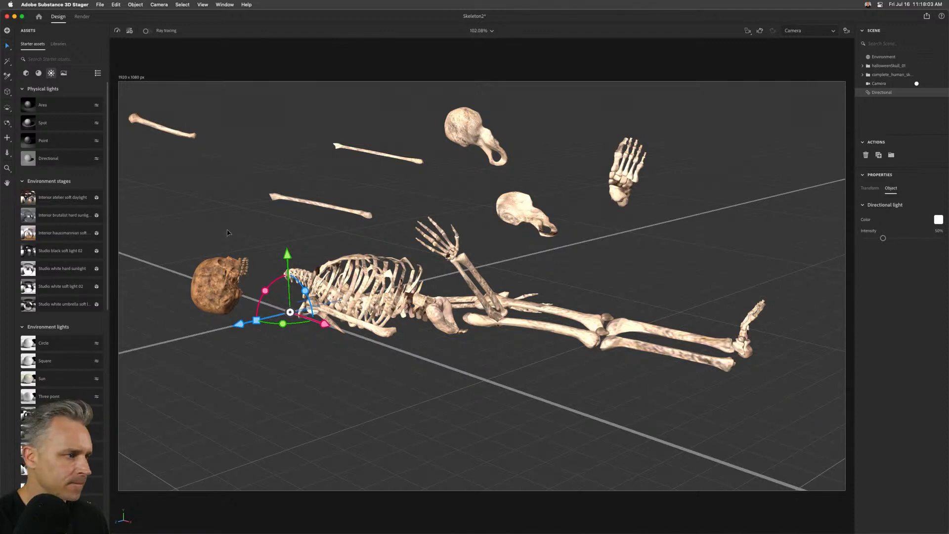
left_click_drag(287, 255, 278, 82)
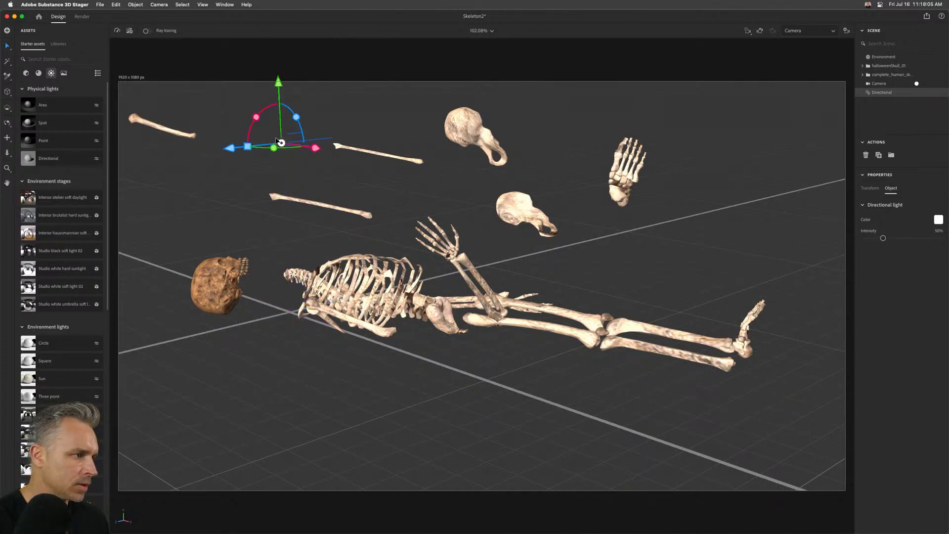
left_click_drag(317, 150, 717, 284)
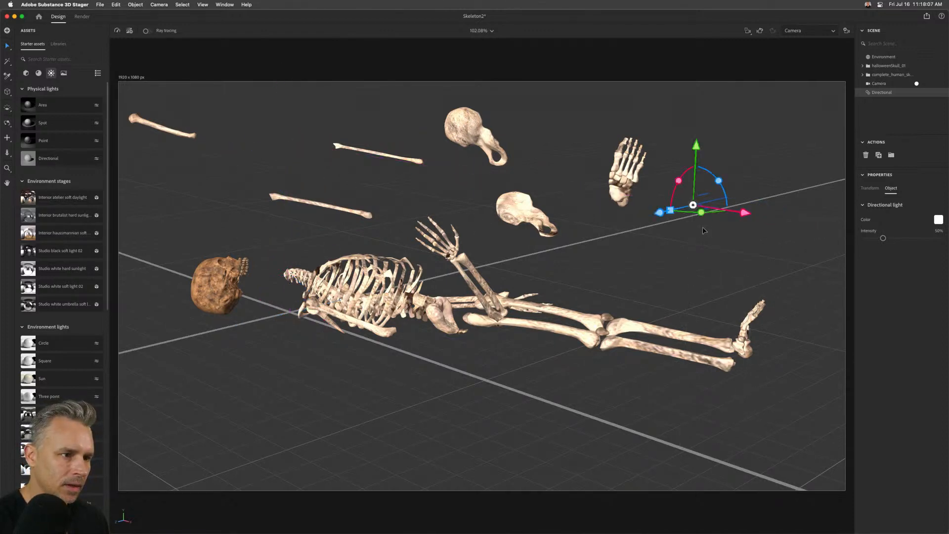
left_click_drag(660, 215, 146, 345)
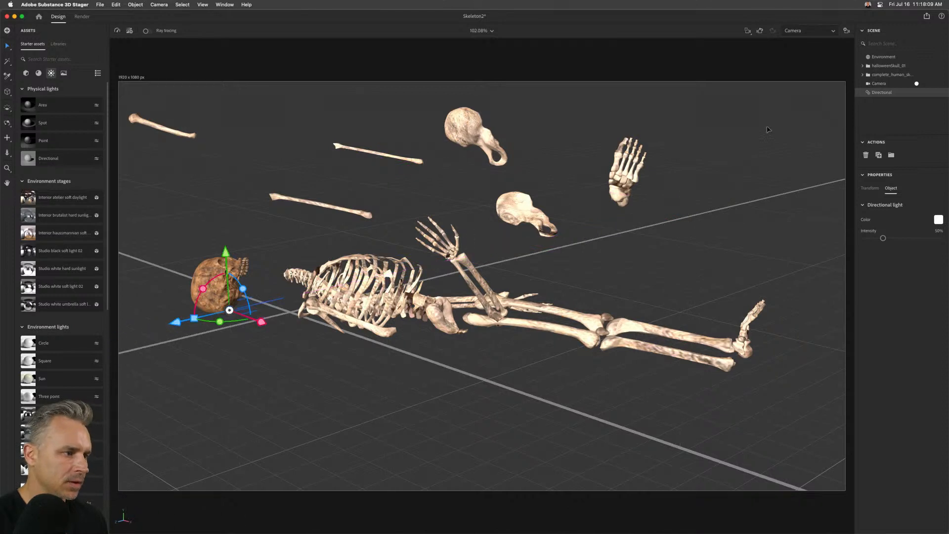
key("Delete")
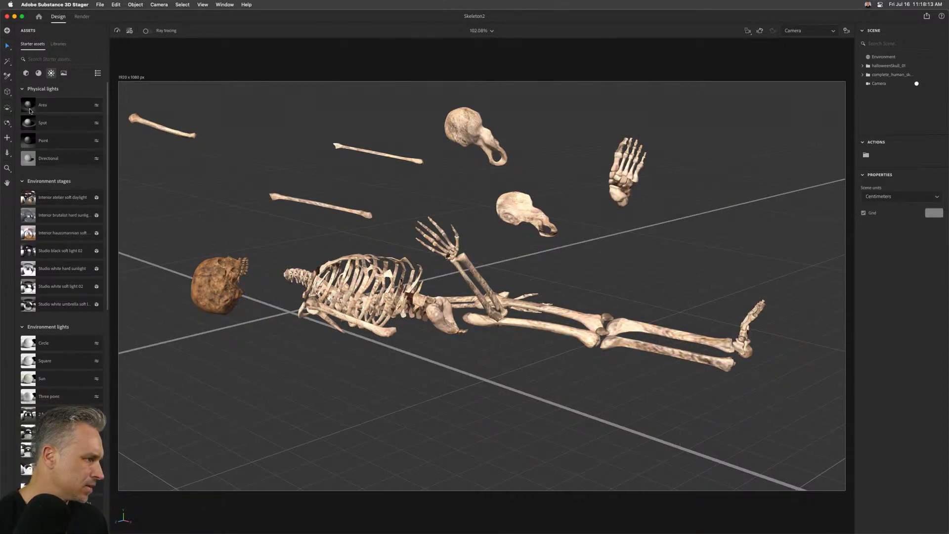
Add an area light, set its intensity to about 96% and place it in front of and above the ribcage.
left_click(30, 111)
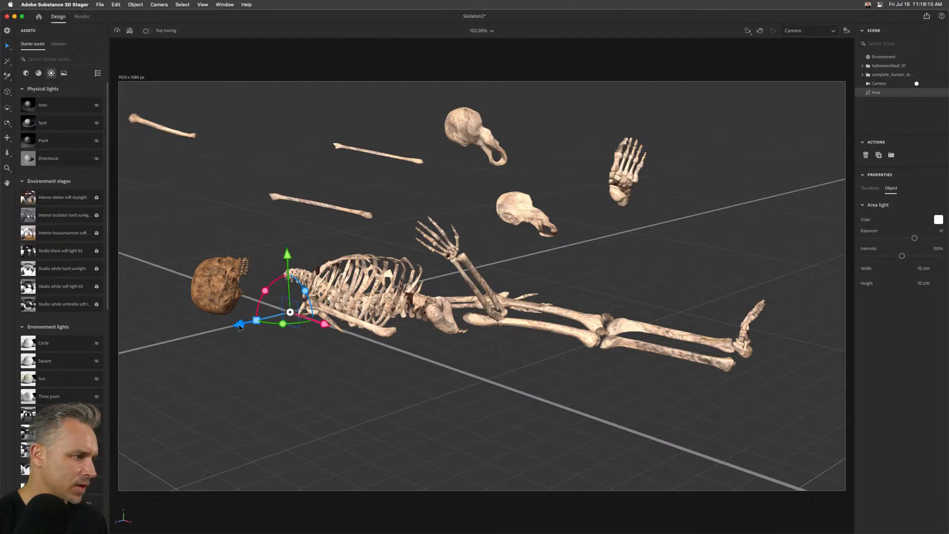
left_click_drag(239, 324, 123, 352)
left_click_drag(211, 352, 332, 405)
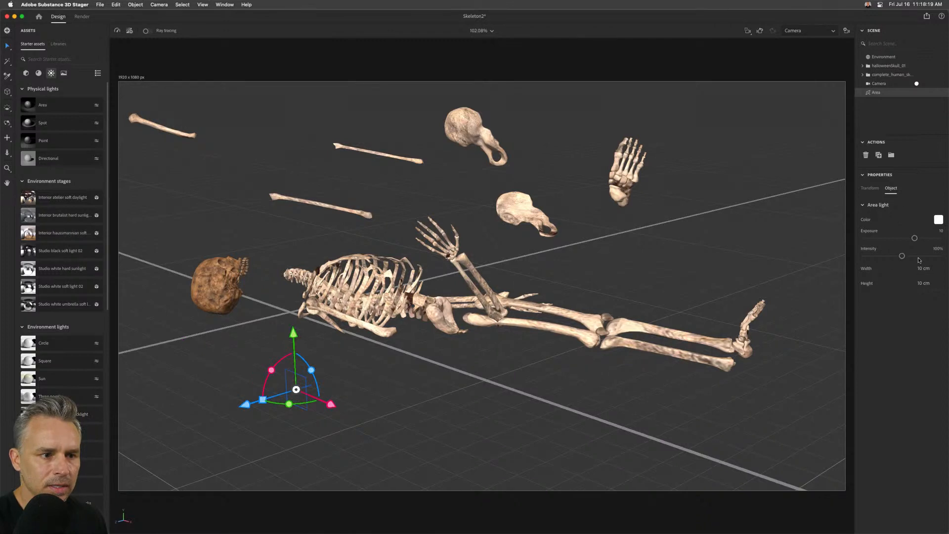
left_click_drag(922, 257, 901, 257)
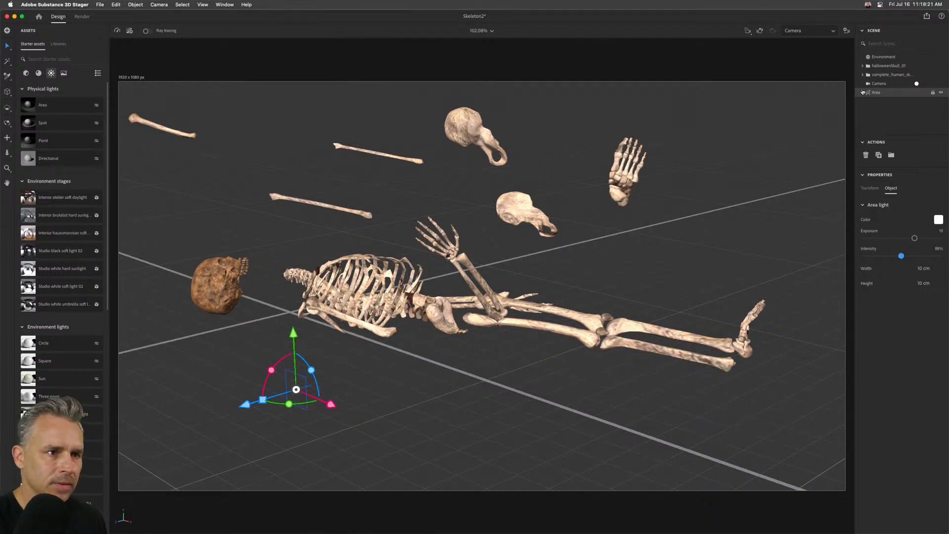
left_click_drag(293, 332, 280, 154)
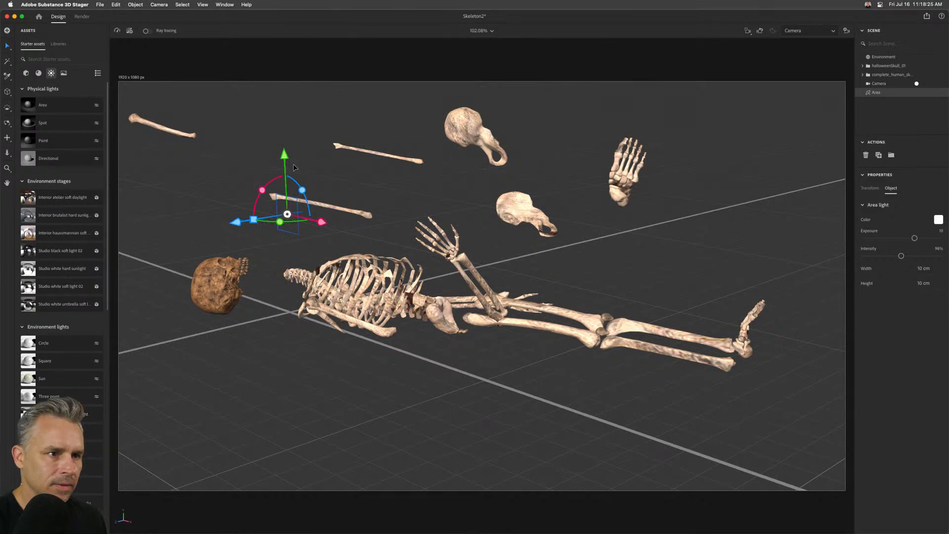
Reselect the area light, tilt it on one axis and raise its exposure to about 11.5.
left_click(881, 84)
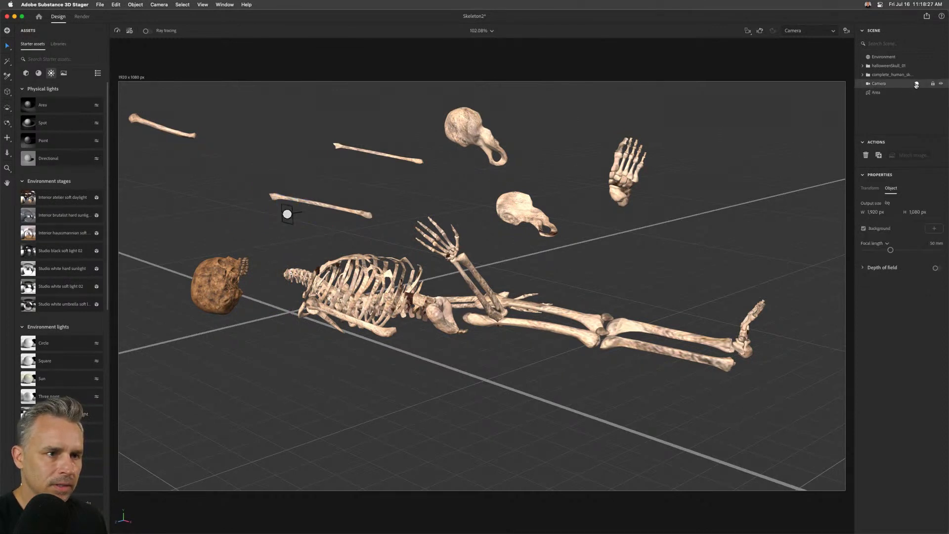
left_click(916, 84)
left_click(916, 84)
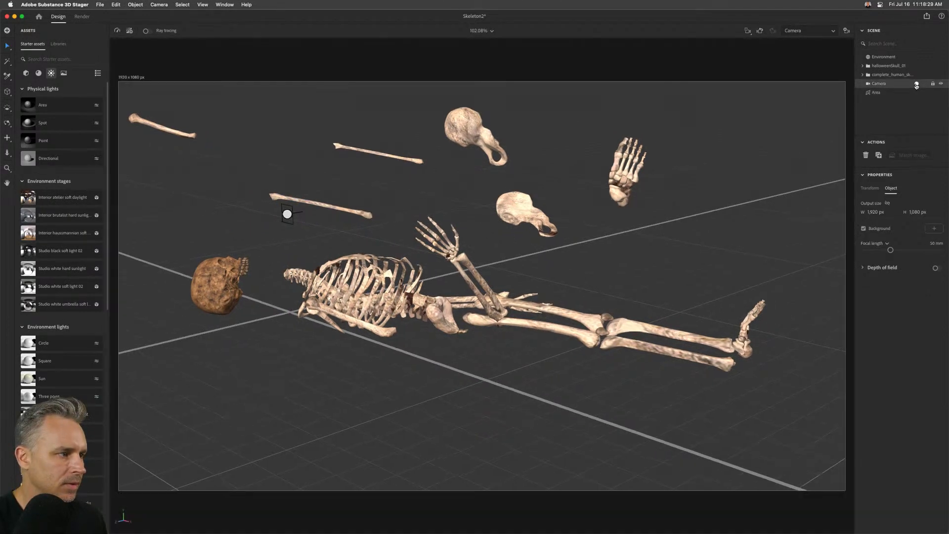
left_click(287, 214)
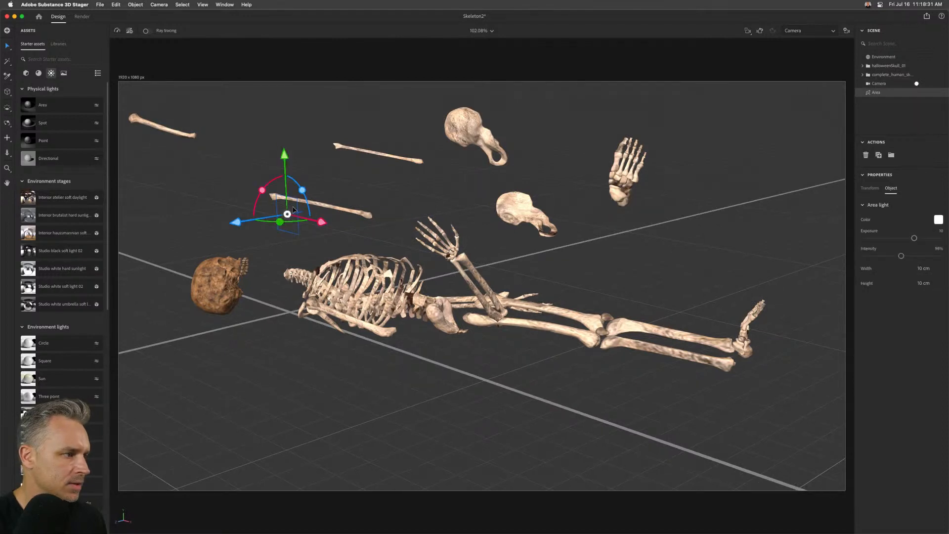
left_click_drag(264, 192, 276, 162)
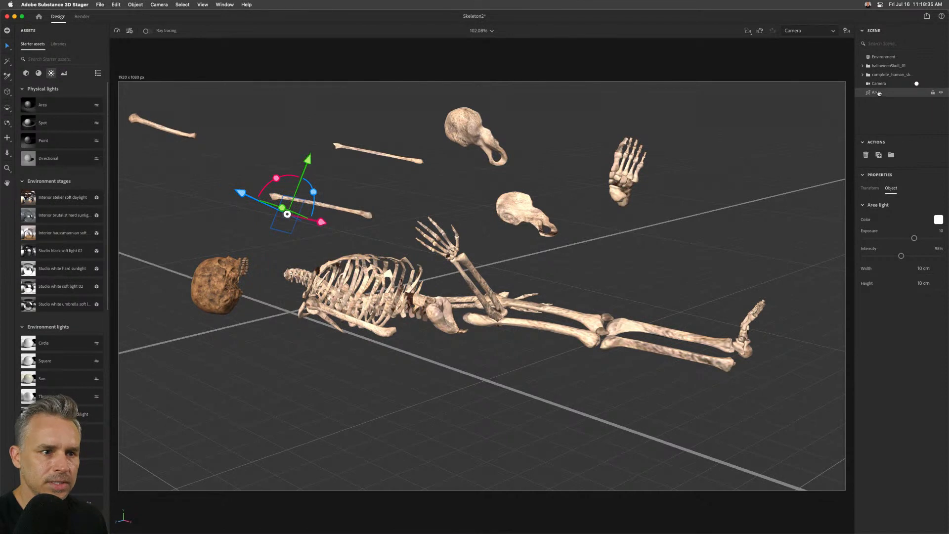
left_click_drag(915, 238, 922, 238)
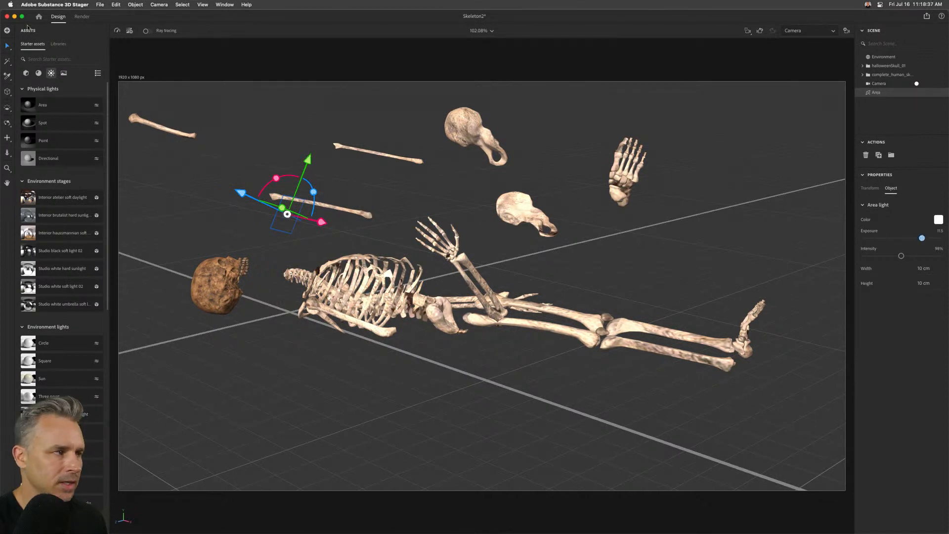
Render the camera view to the Desktop as a 16-bit PSD named Skeleton2 and minimize the Stager window.
left_click(79, 17)
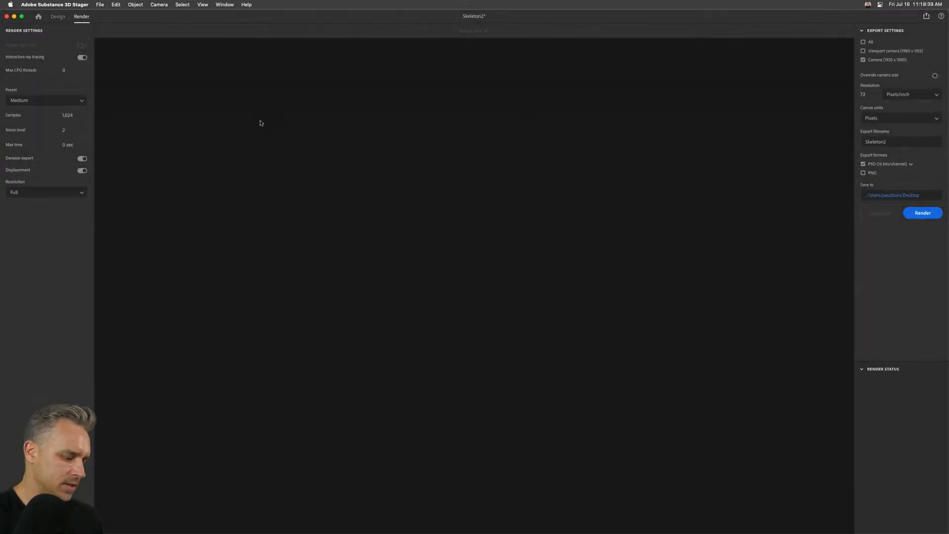
left_click(917, 216)
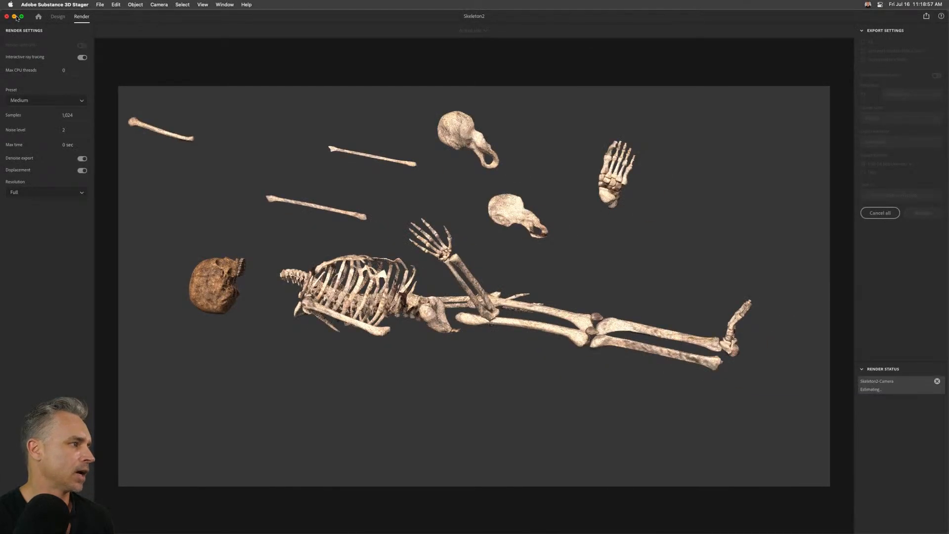
left_click(14, 16)
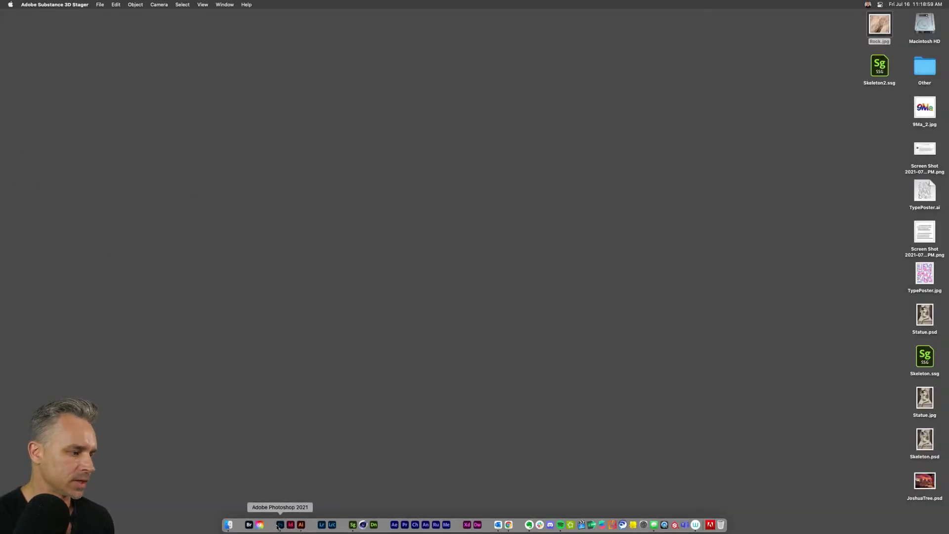
Switch to Photoshop, narrow its window, and show the masked Layer 1 with the Background hidden in Statue.psd.
left_click(277, 528)
left_click(246, 38)
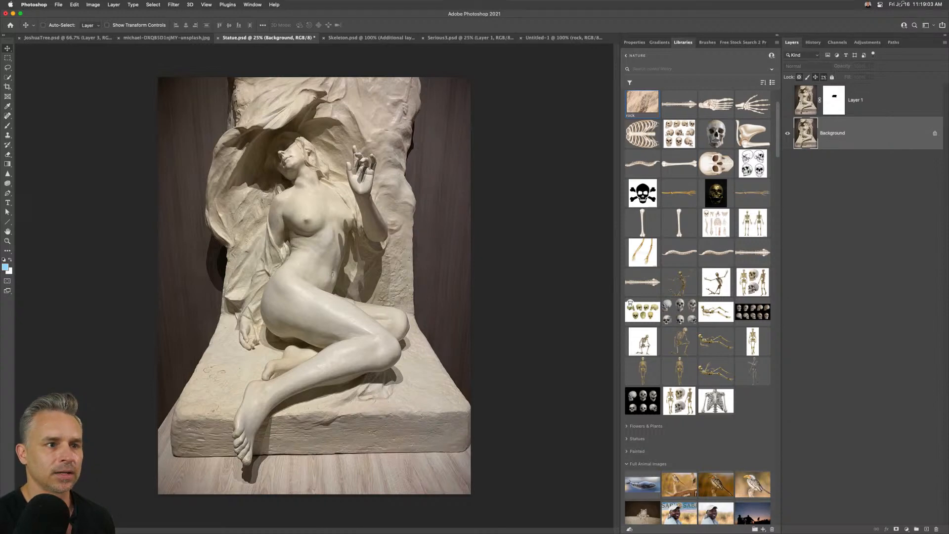
left_click_drag(903, 4, 881, 4)
left_click(721, 133)
left_click(722, 100)
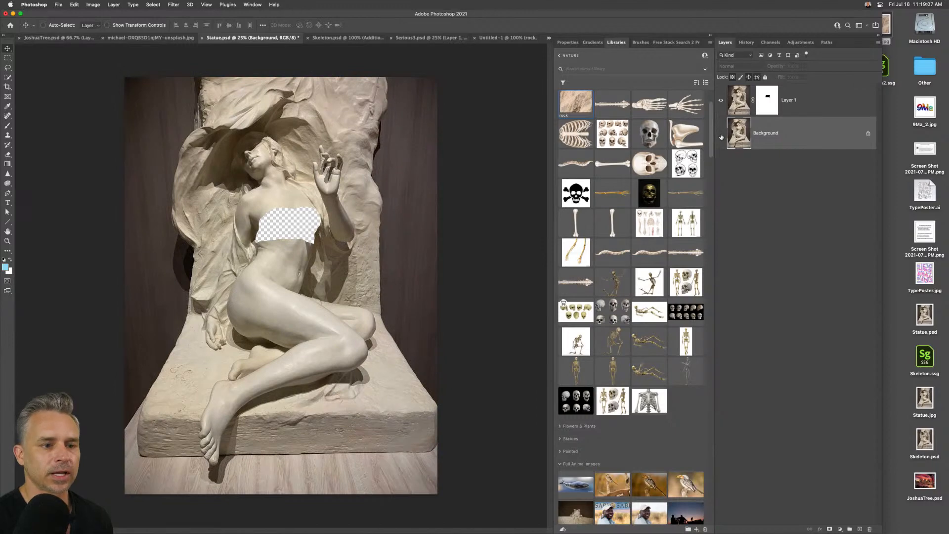
Bring up the Skeleton.psd document and collapse its Additional layers group.
left_click(329, 38)
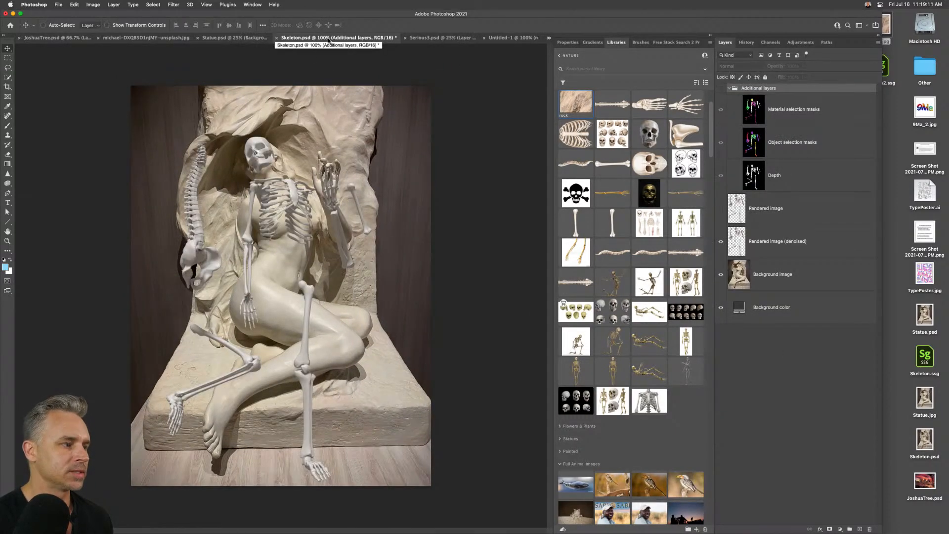
left_click(728, 89)
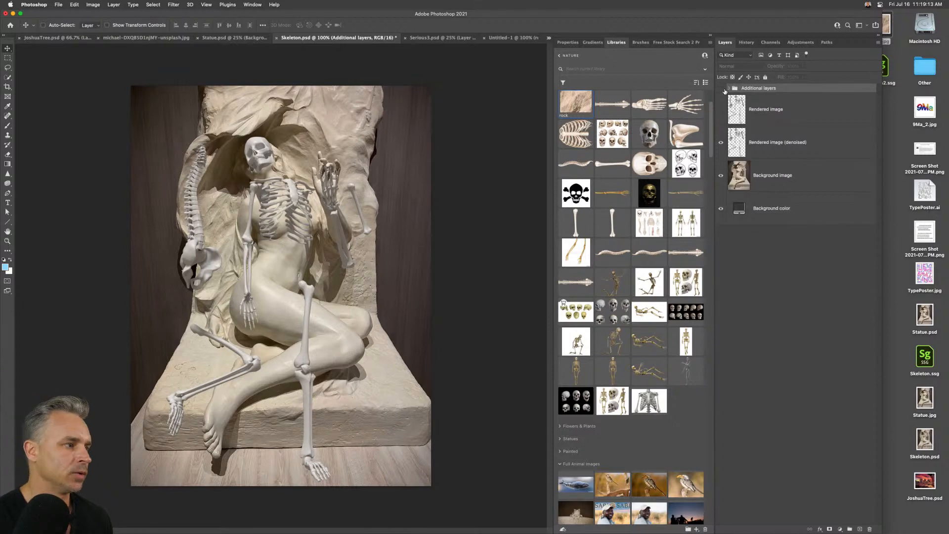
Collapse the Libraries panel group to icons and widen the application window across the full screen.
left_click(711, 35)
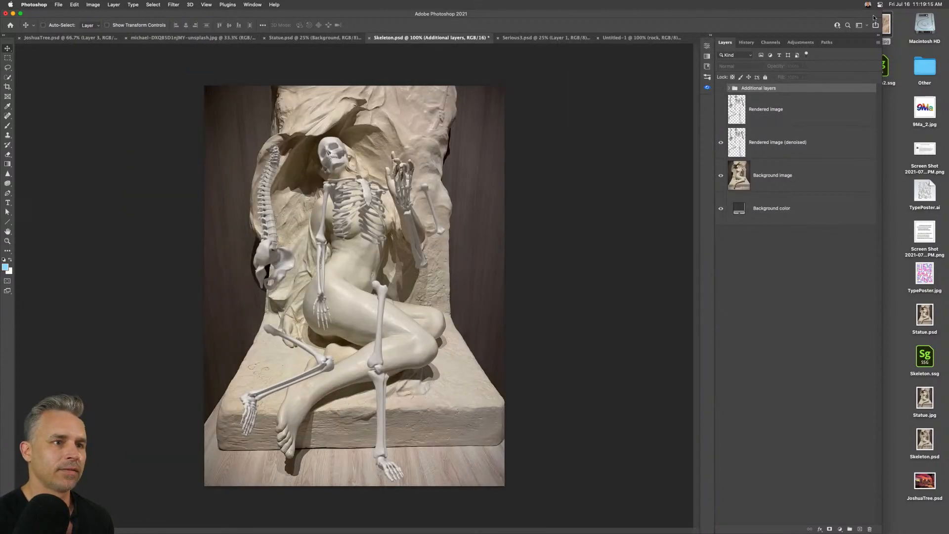
left_click_drag(879, 11, 947, 2)
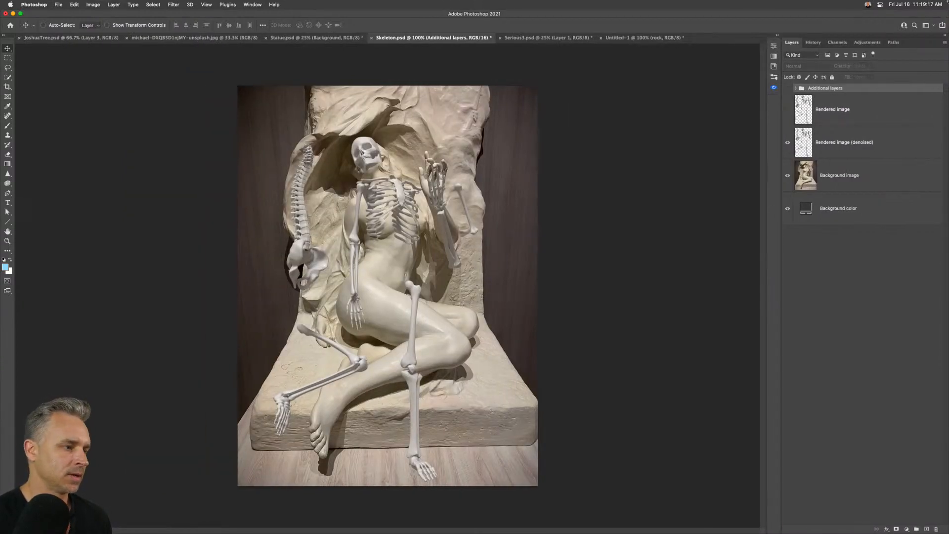
key("super+equal")
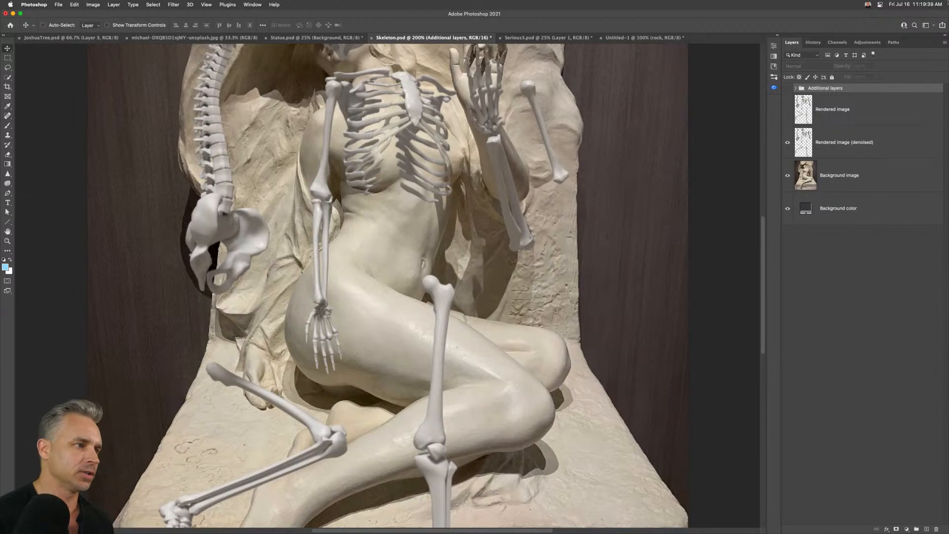
Lasso the bent leg bones on the Rendered image (denoised) layer and cut and paste them onto their own layer.
left_click(828, 141)
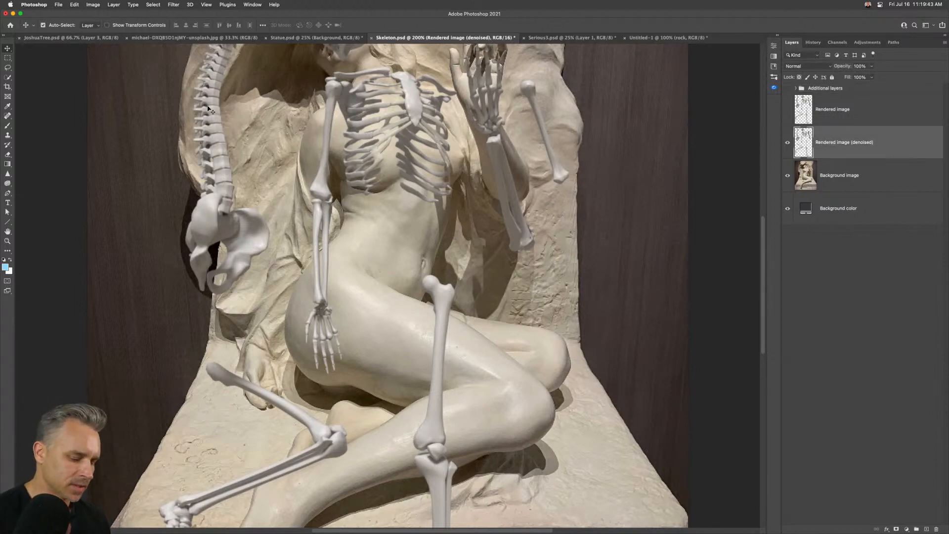
key("super+equal")
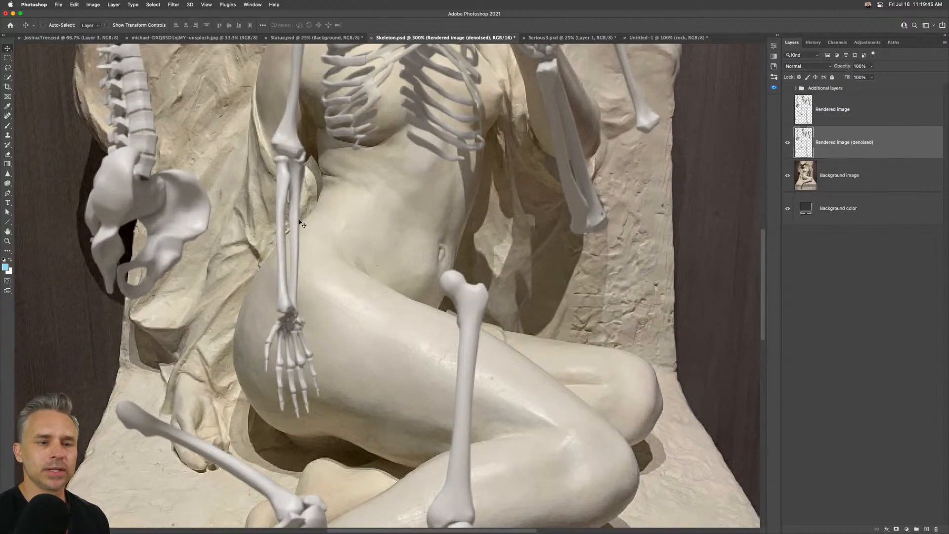
key("super+minus")
key("super+minus")
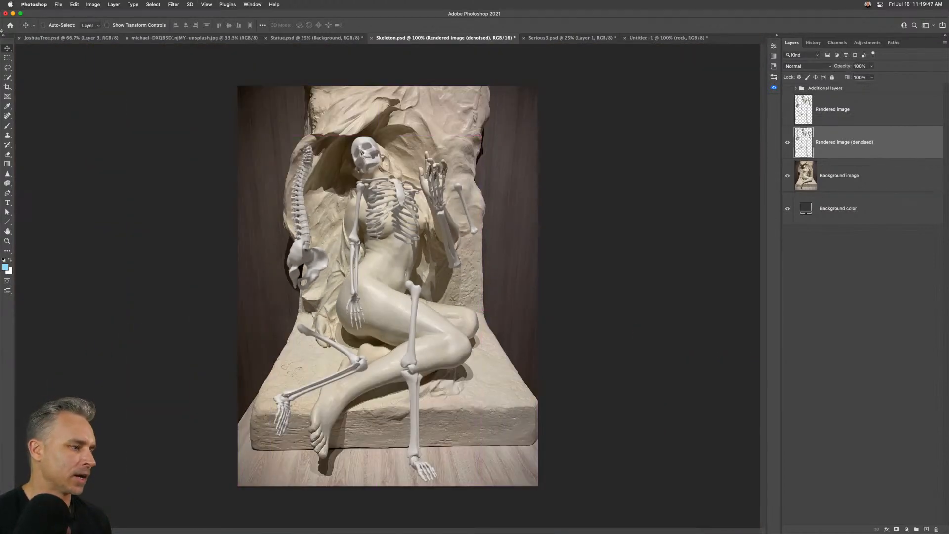
left_click(7, 67)
mouse_move(281, 317)
left_mouse_down()
mouse_move(312, 319)
mouse_move(371, 359)
mouse_move(360, 407)
mouse_move(263, 463)
mouse_move(246, 341)
left_mouse_up()
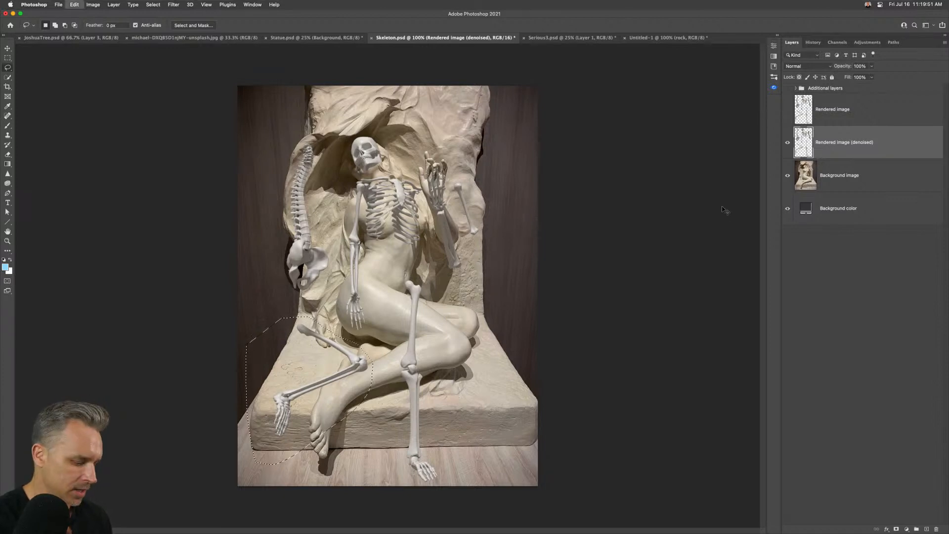
key("super+x")
key("super+v")
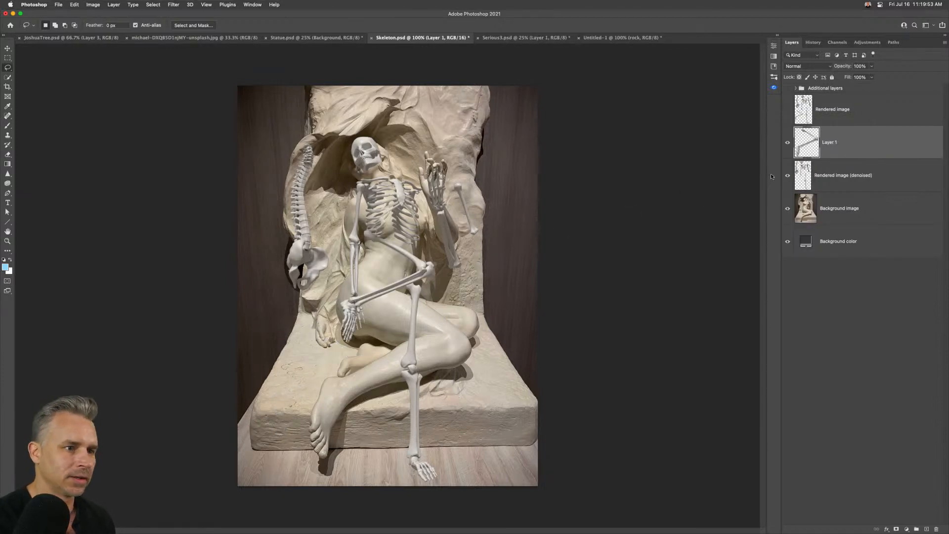
Hide the Rendered image (denoised) layer and move and enlarge the leg bones to cover the statue's front leg.
key("v")
left_click_drag(393, 227, 410, 320)
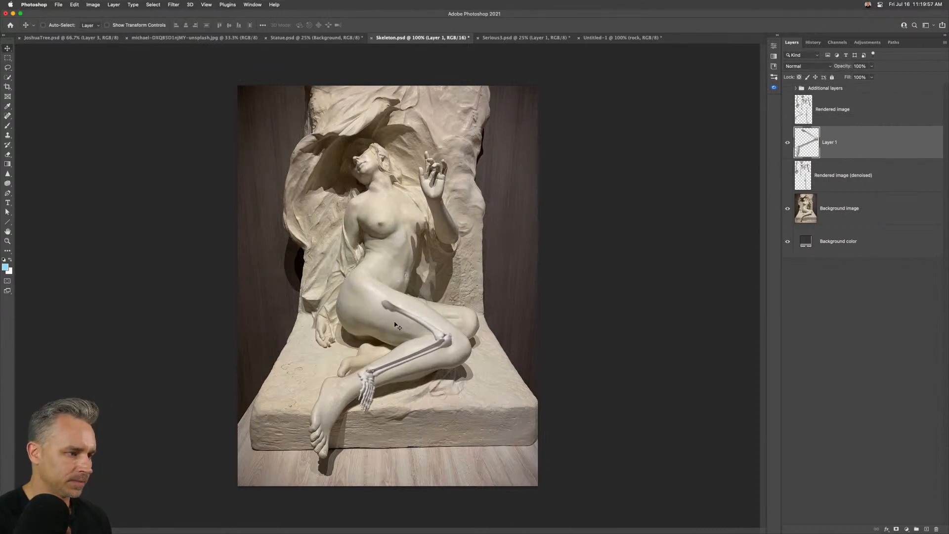
key("super+t")
left_click_drag(356, 297, 229, 245)
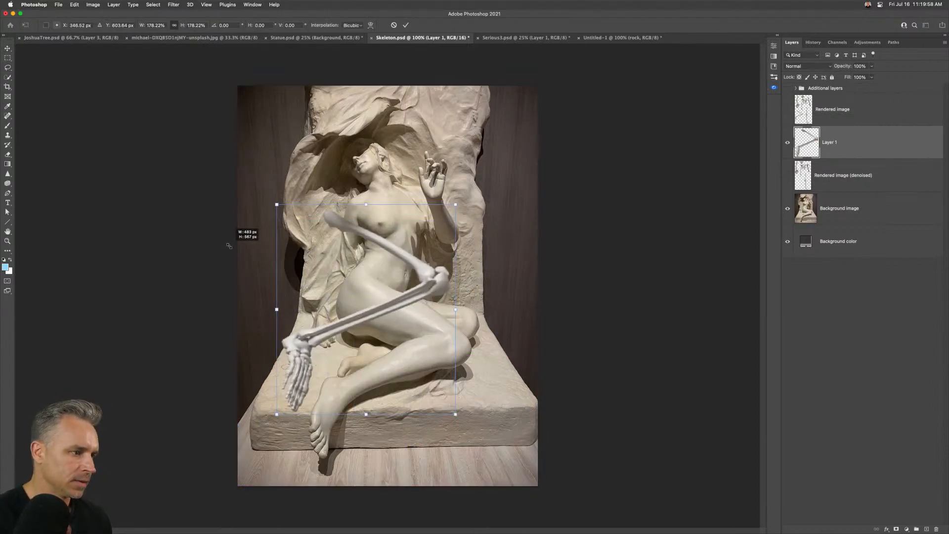
left_click_drag(379, 327, 391, 391)
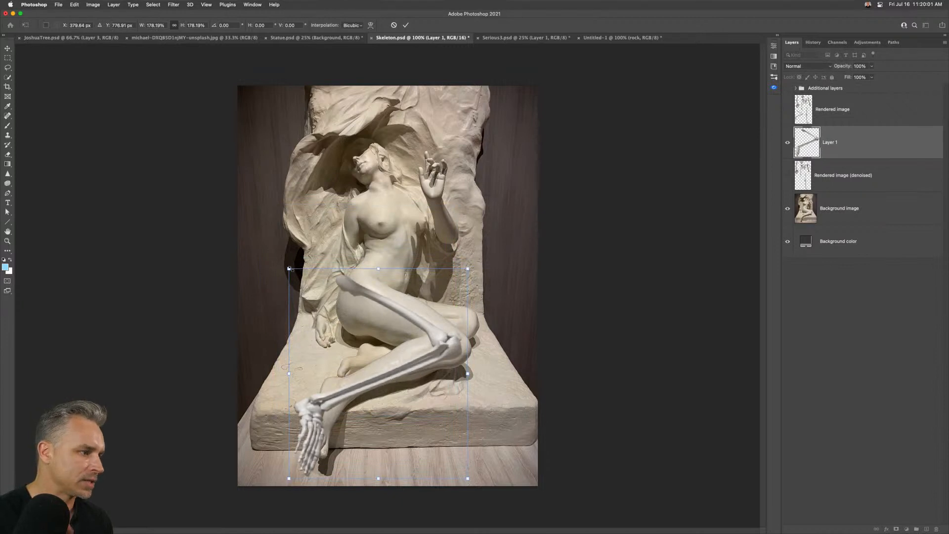
left_click_drag(289, 269, 303, 283)
key("Return")
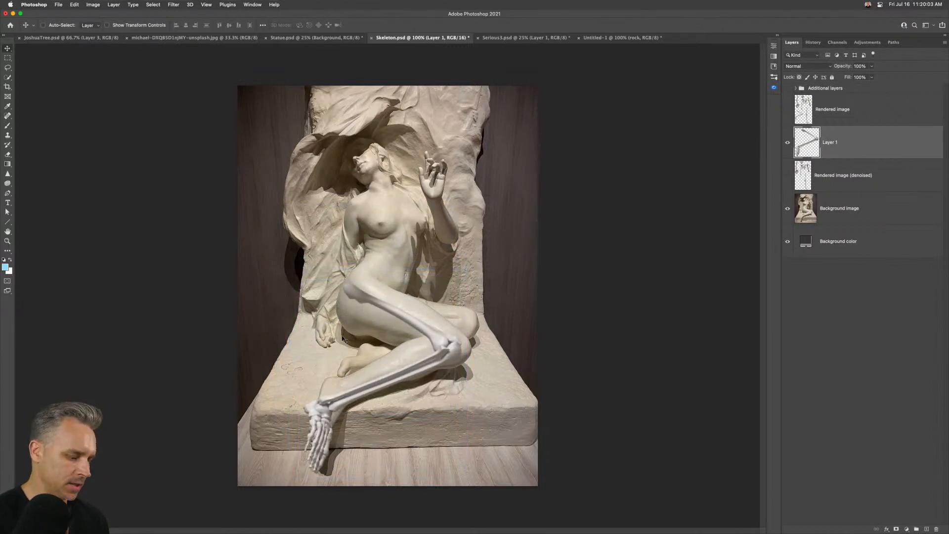
Puppet Warp the leg bones, pulling the hip, ankle and knee pins into line with the statue's leg.
key("super+plus")
left_click_drag(345, 339, 399, 215)
key("super+shift+p")
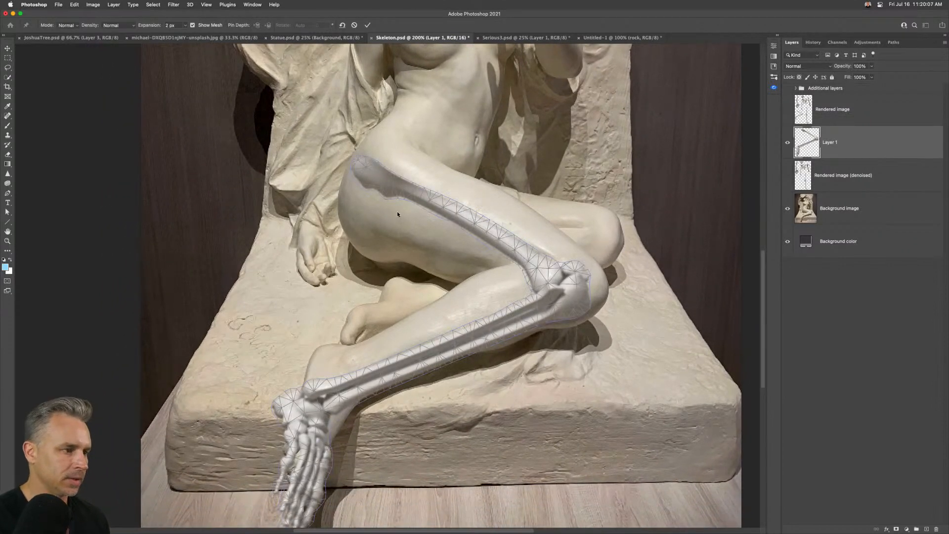
left_click(382, 179)
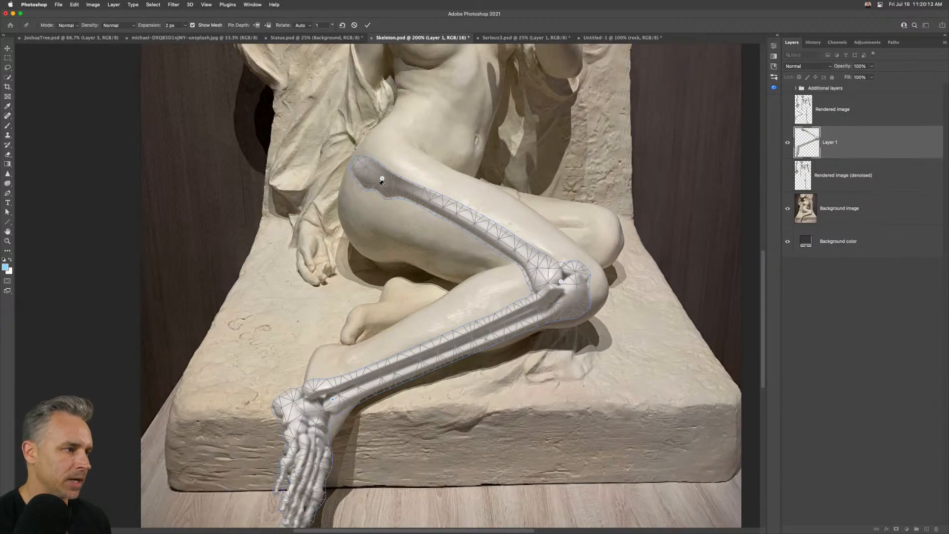
left_click_drag(382, 178, 395, 213)
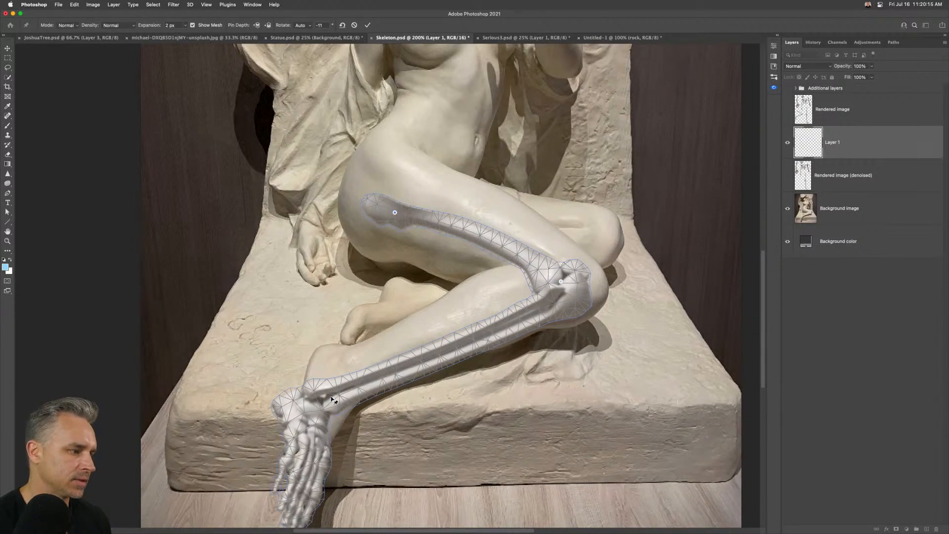
left_click_drag(344, 391, 369, 357)
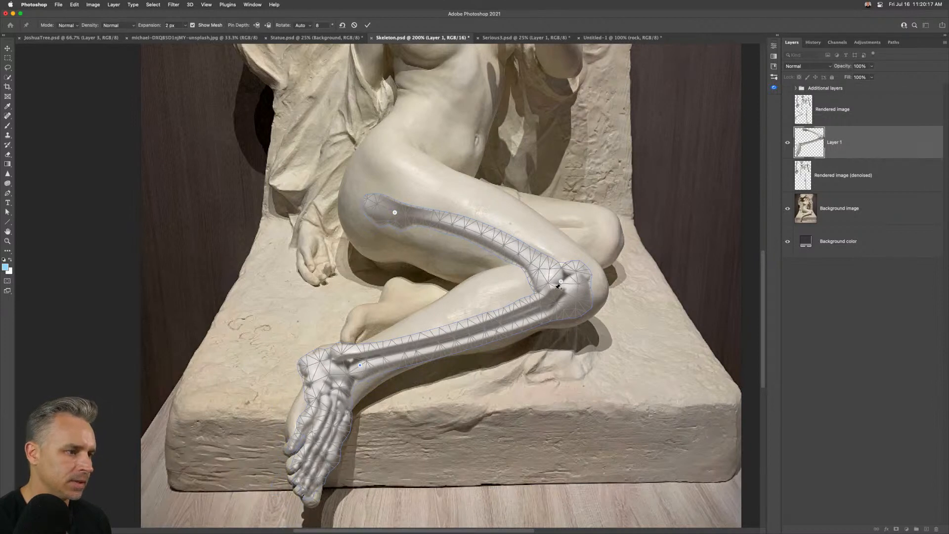
mouse_move(561, 282)
left_mouse_down()
mouse_move(572, 250)
mouse_move(562, 269)
left_mouse_up()
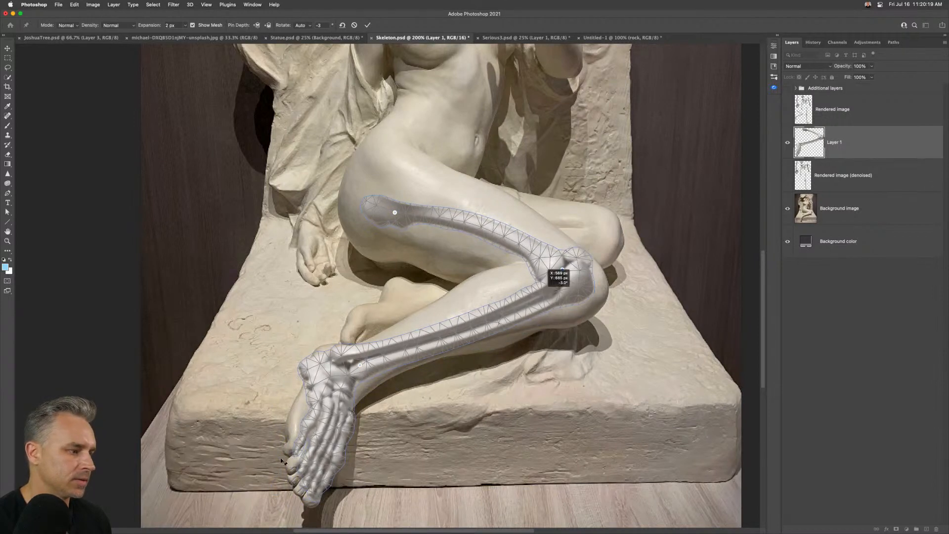
Add pins on the foot, shin and mid-thigh, fine-tune the thigh bone's curve, and apply the Puppet Warp.
left_click(323, 446)
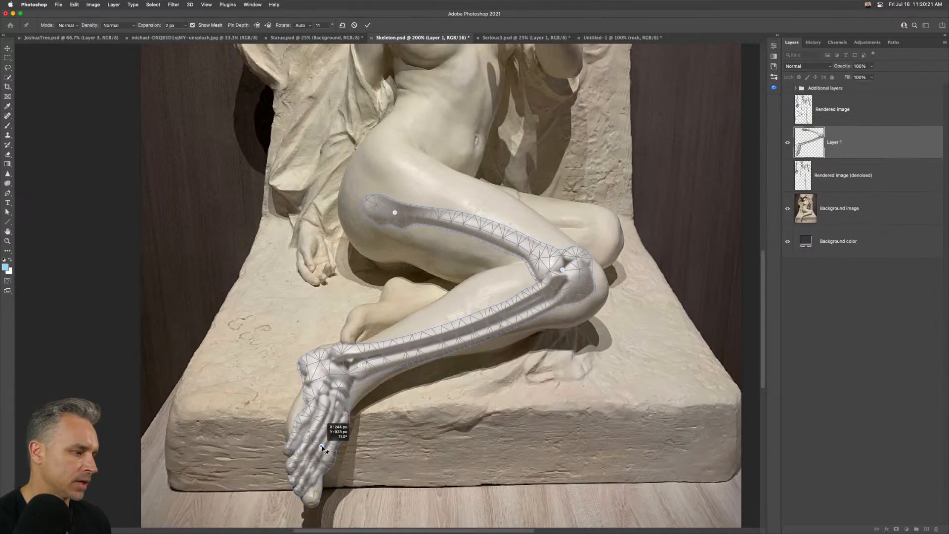
left_click_drag(458, 333, 456, 329)
left_click_drag(478, 218, 473, 234)
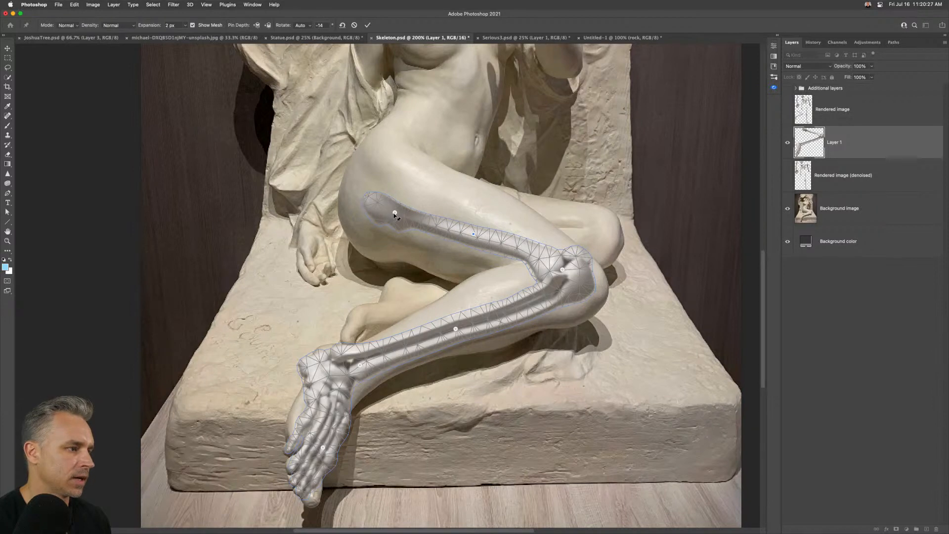
left_click_drag(395, 213, 399, 199)
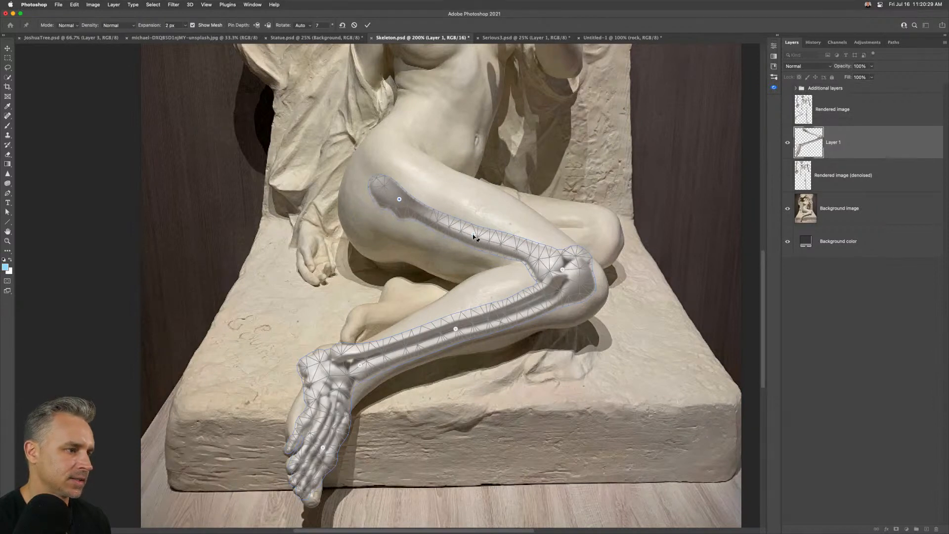
left_click_drag(474, 238, 476, 230)
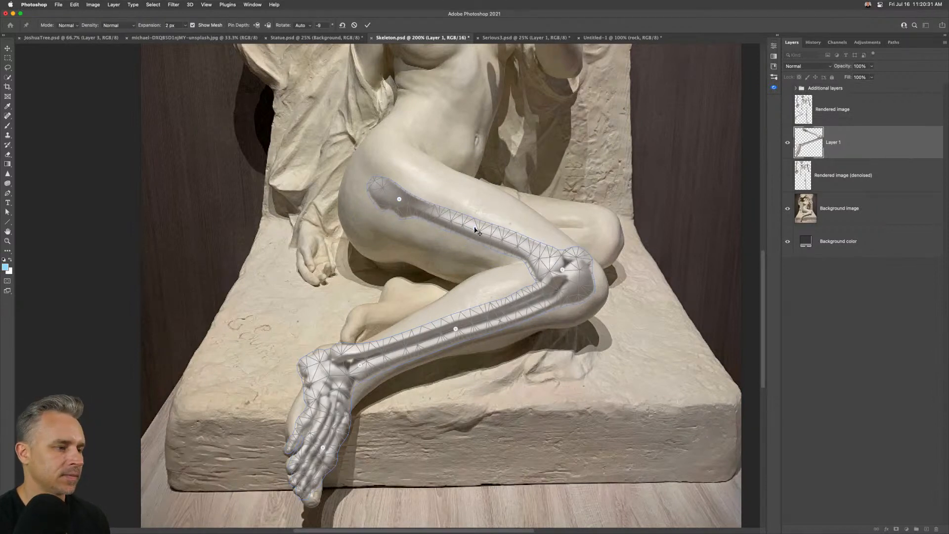
key("Return")
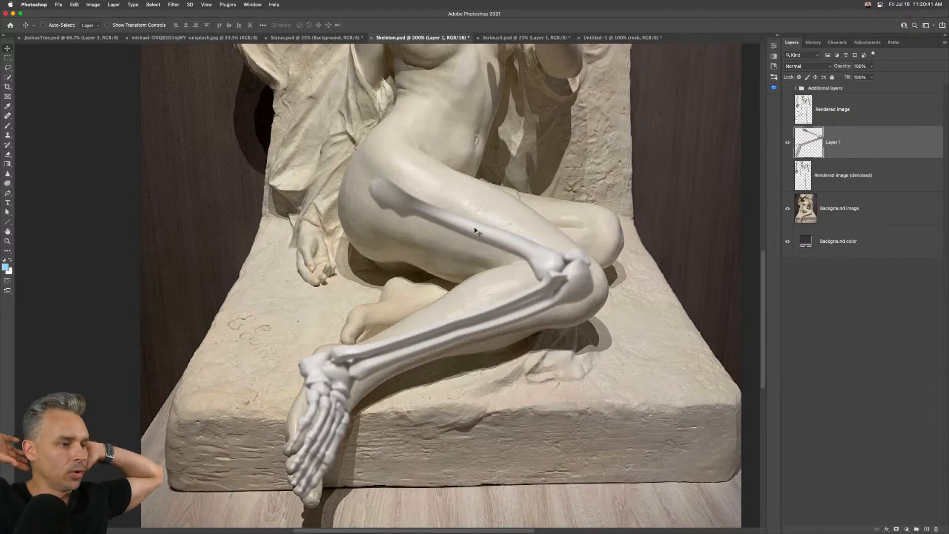
key("super+minus")
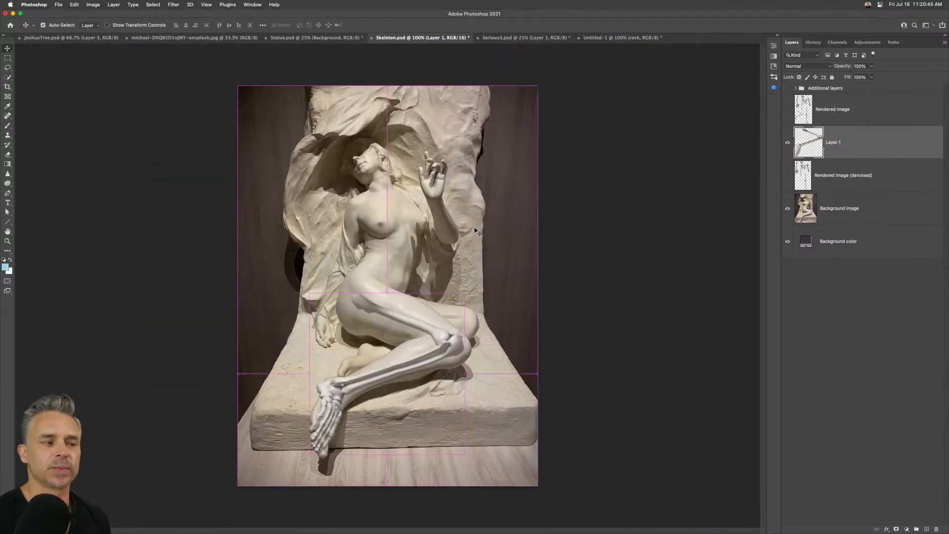
key("super+plus")
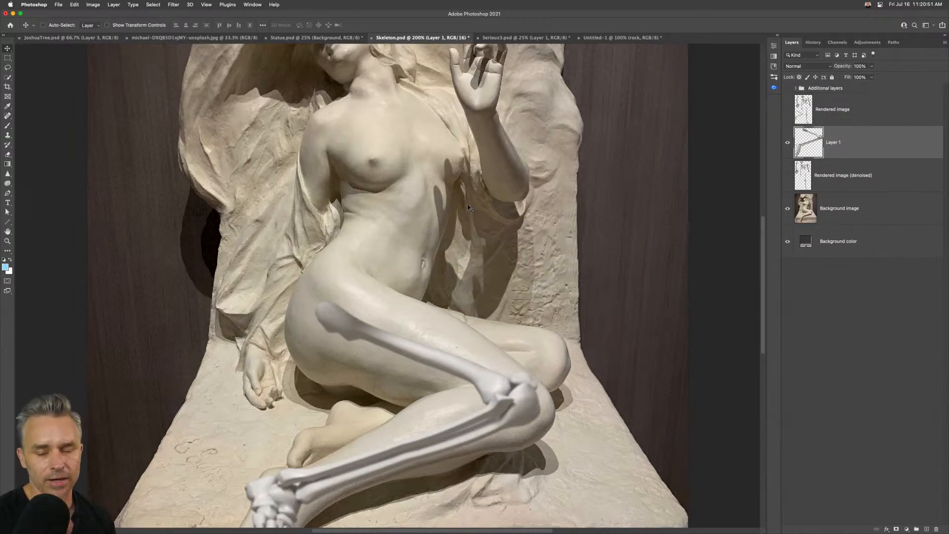
Switch to JoshuaTree.psd, clear the selection, and add a new layer above Layer 83.
left_click(72, 39)
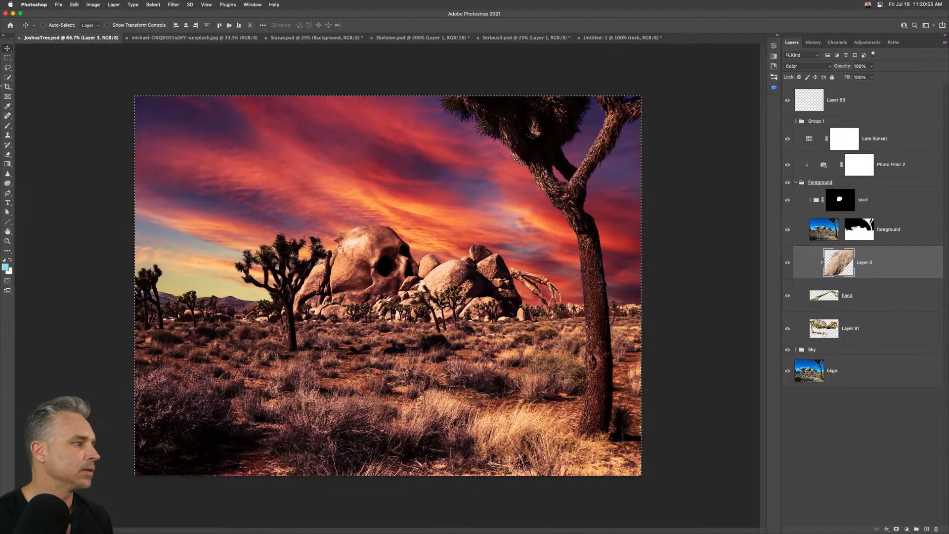
left_click(7, 67)
key("ctrl+d")
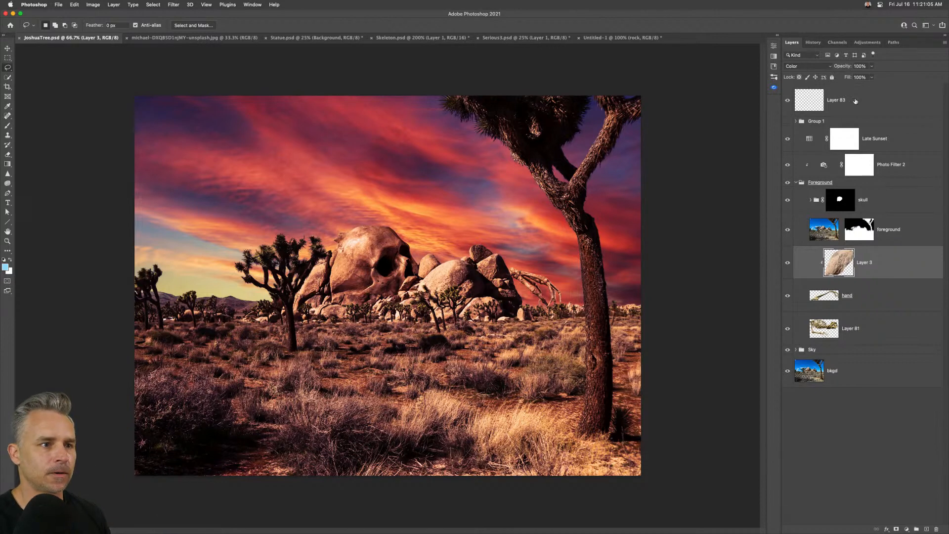
left_click(856, 102)
left_click(926, 529)
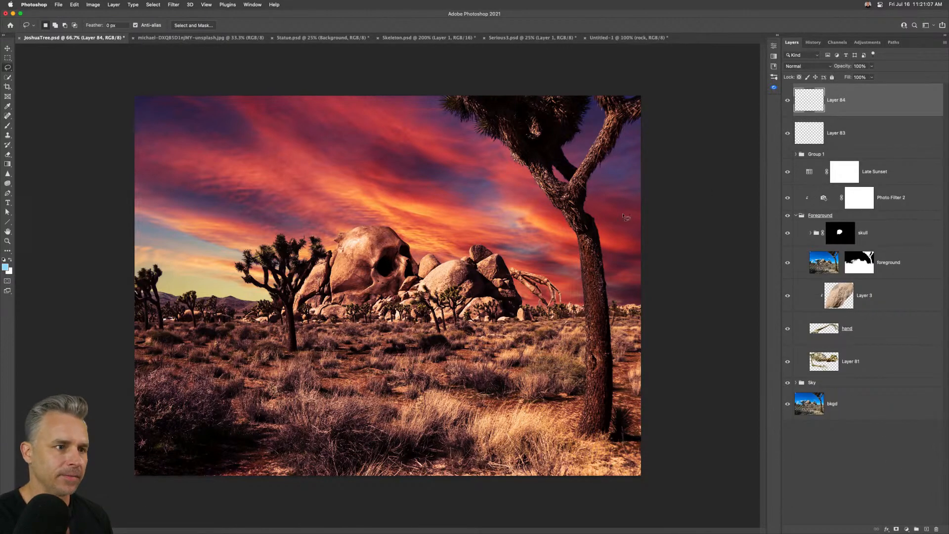
Draw a black-to-transparent linear gradient on Layer 84 from below the image's lower edge up to the skull boulder.
key("b")
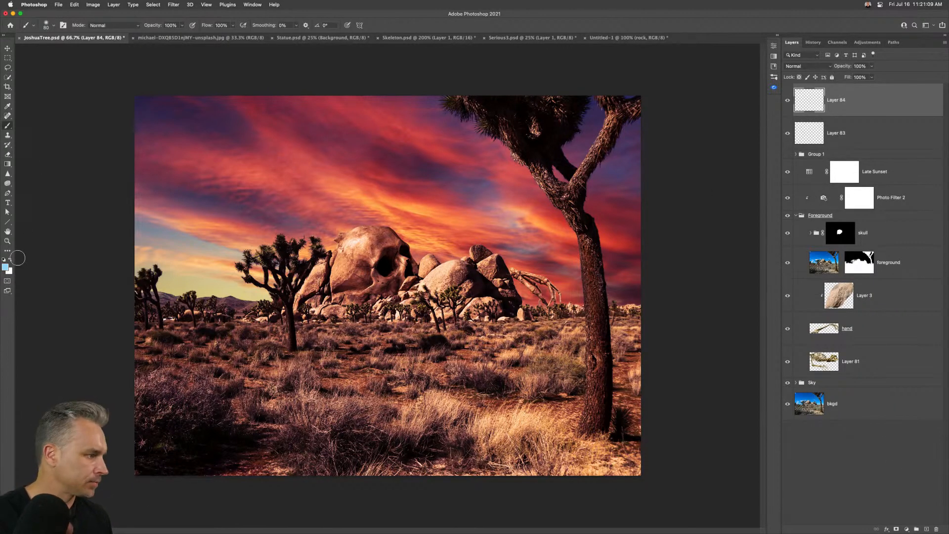
left_click(5, 260)
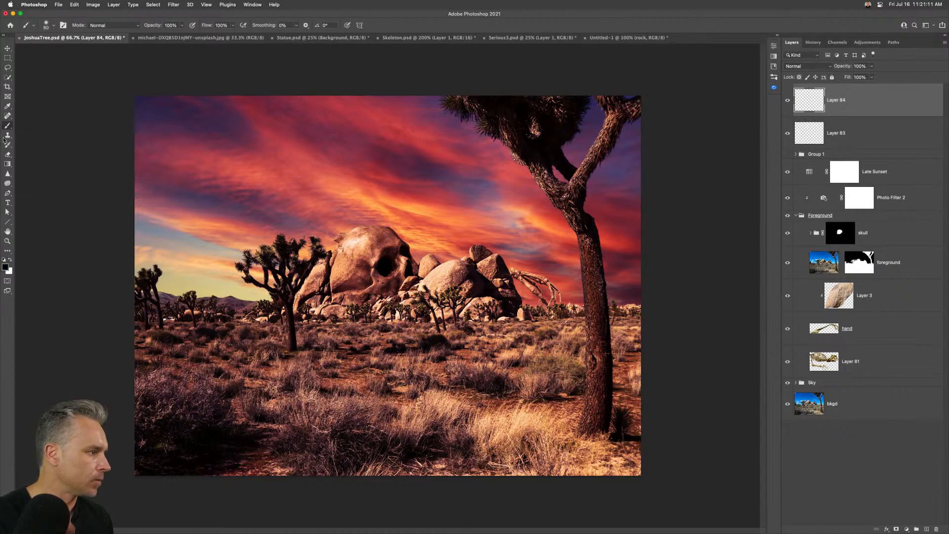
left_click(7, 164)
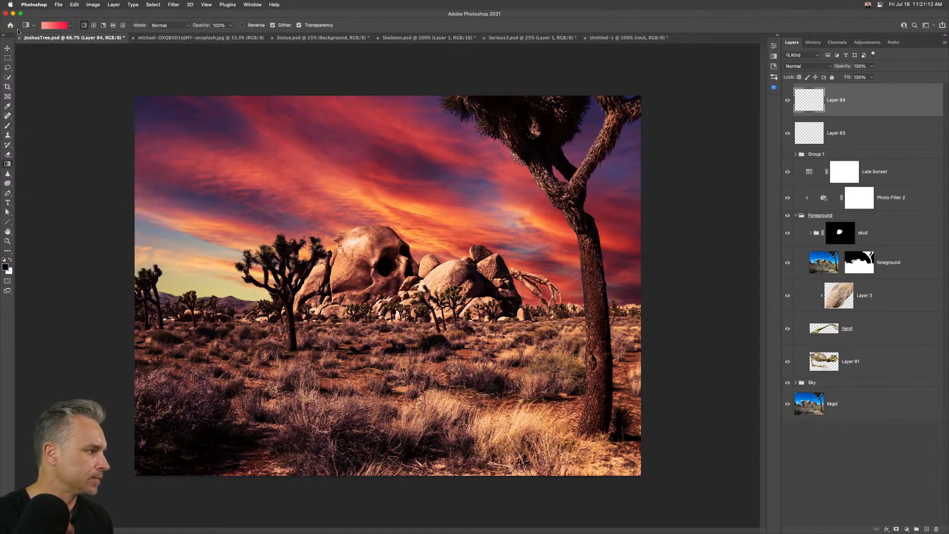
left_click(70, 28)
double_click(27, 61)
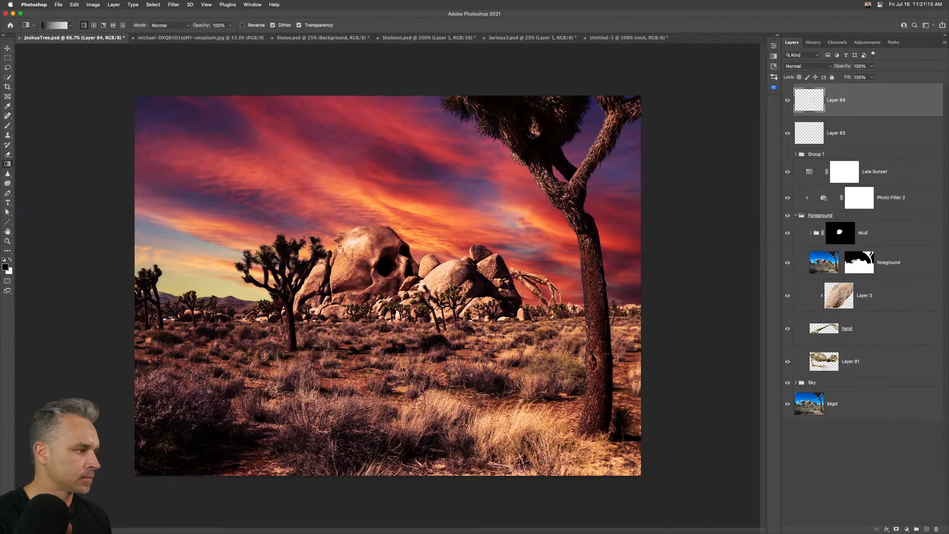
left_click_drag(322, 487, 361, 243)
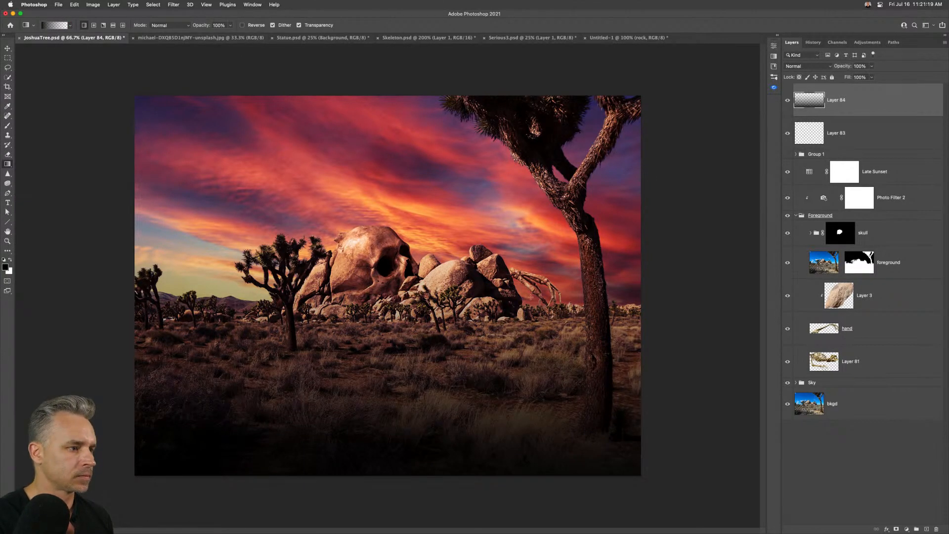
Try the Soft Light blend mode on Layer 84, return it to Normal, and lower its opacity to 65%.
left_click(800, 67)
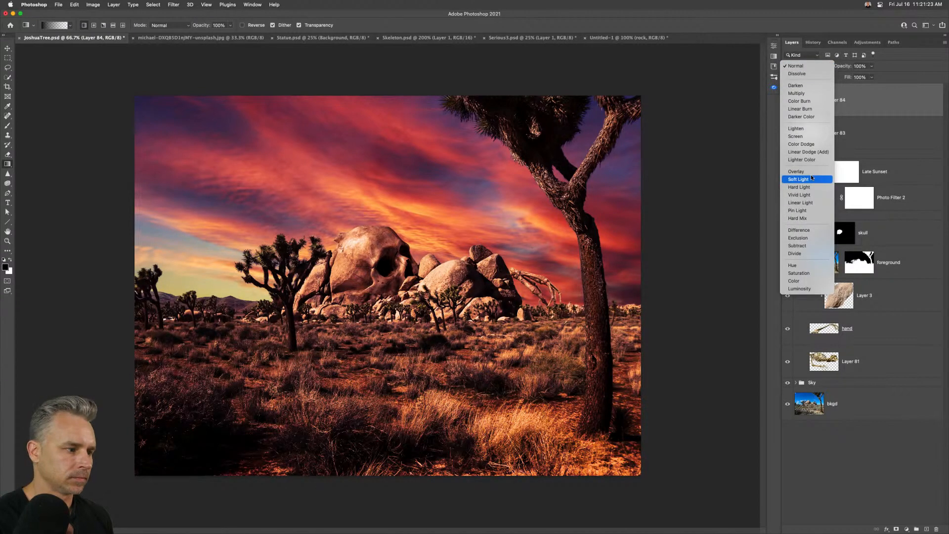
left_click(811, 179)
left_click(797, 68)
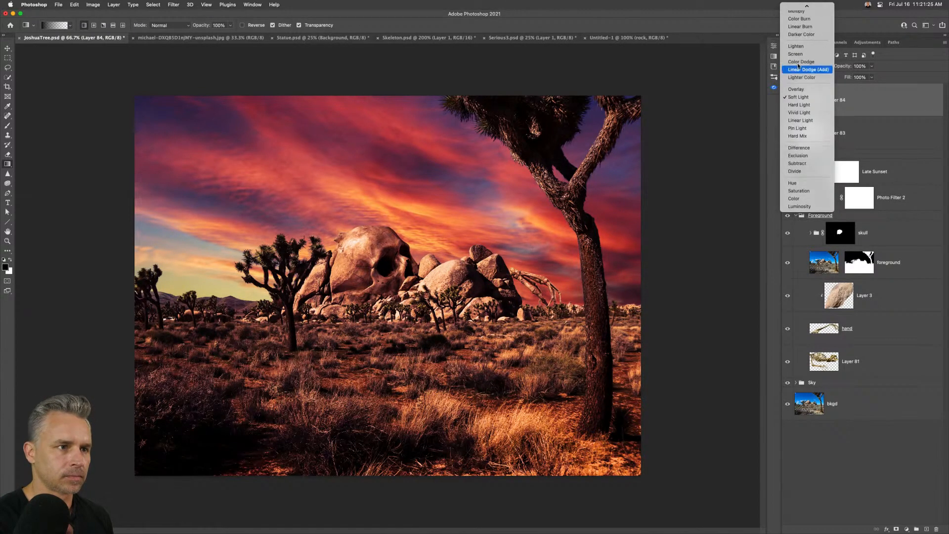
left_click(798, 9)
left_click_drag(850, 69, 834, 68)
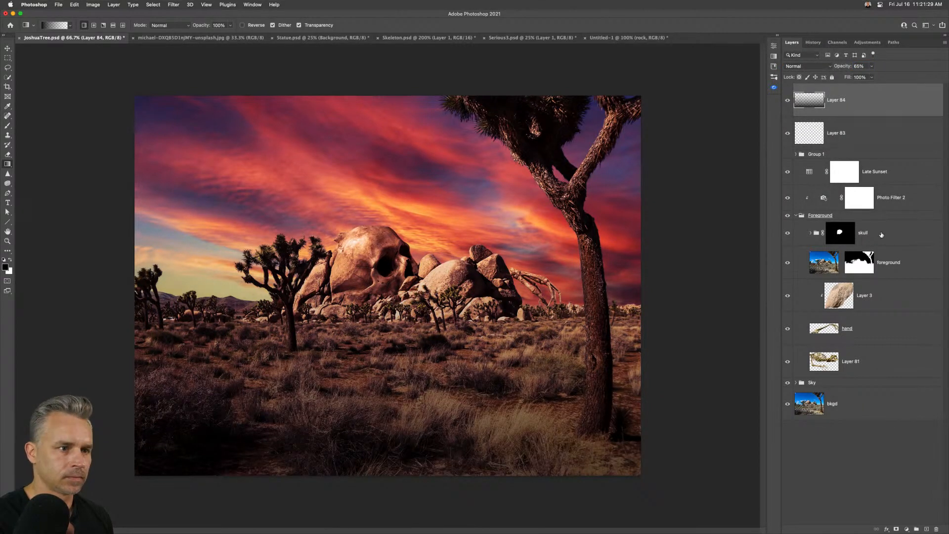
Add a new layer above Layer 84, try a black brush stroke around the image edges at 700 px and 24% flow, and undo it.
left_click(927, 529)
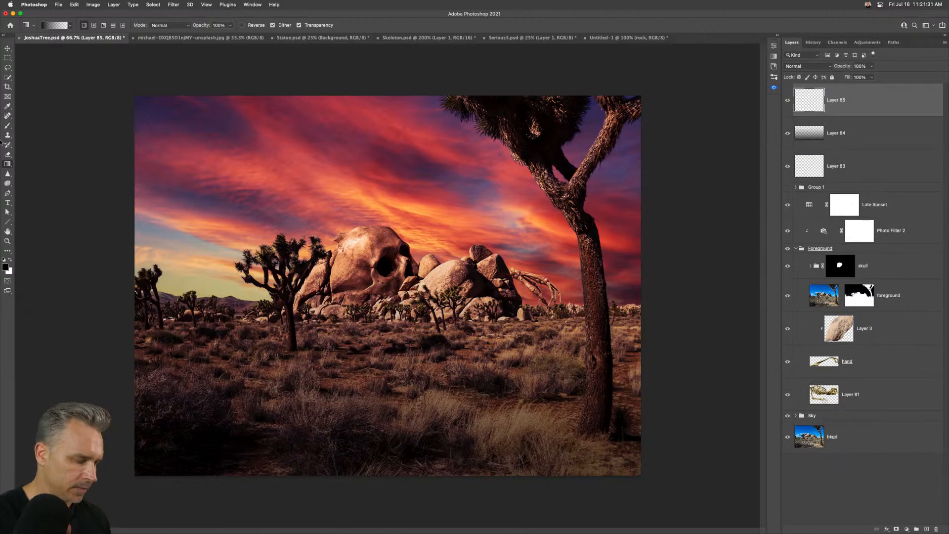
key("b")
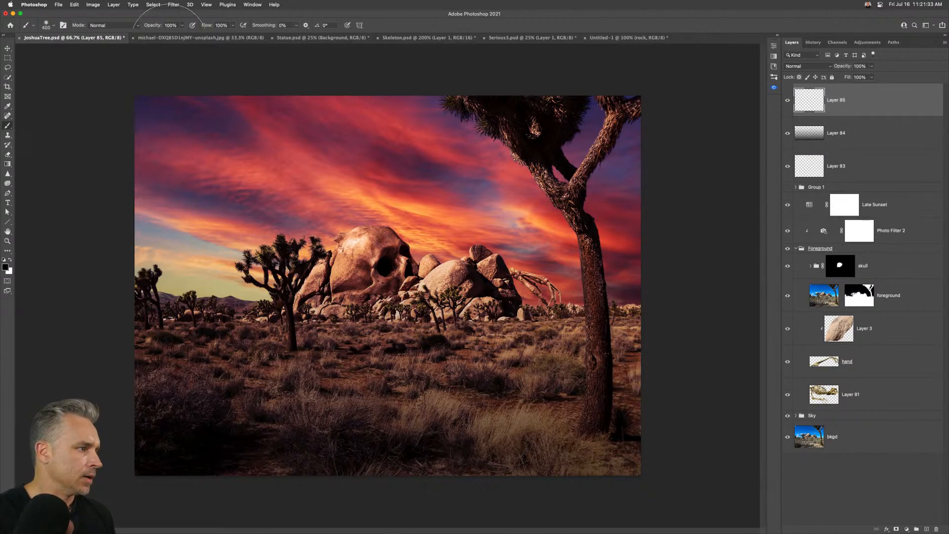
key("]")
mouse_move(209, 25)
left_mouse_down()
mouse_move(168, 29)
mouse_move(179, 31)
left_mouse_up()
key("]")
key("]")
mouse_move(264, 59)
left_mouse_down()
mouse_move(87, 252)
mouse_move(66, 431)
left_mouse_up()
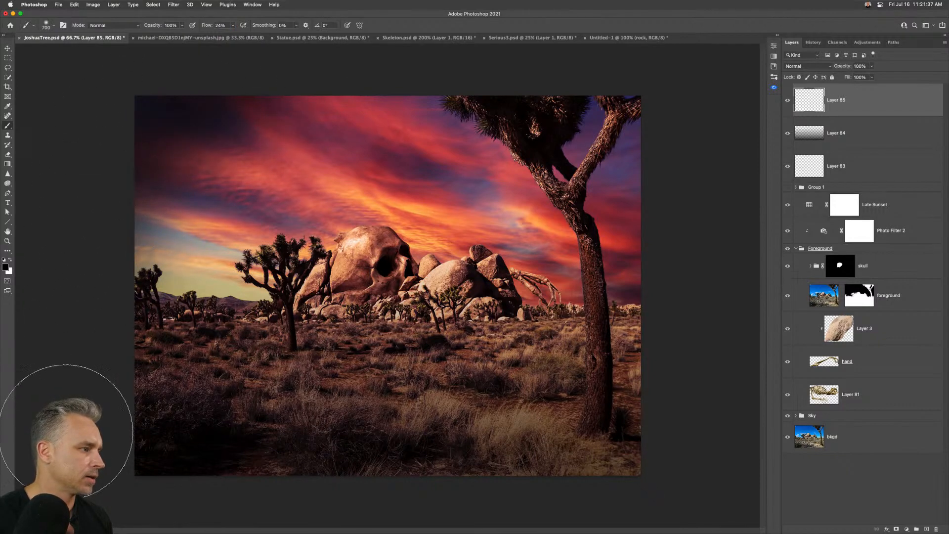
key("ctrl+z")
Paint a soft black vignette along the image edges on Layer 85 with an 800 px brush at 9% flow.
left_click_drag(207, 25, 195, 25)
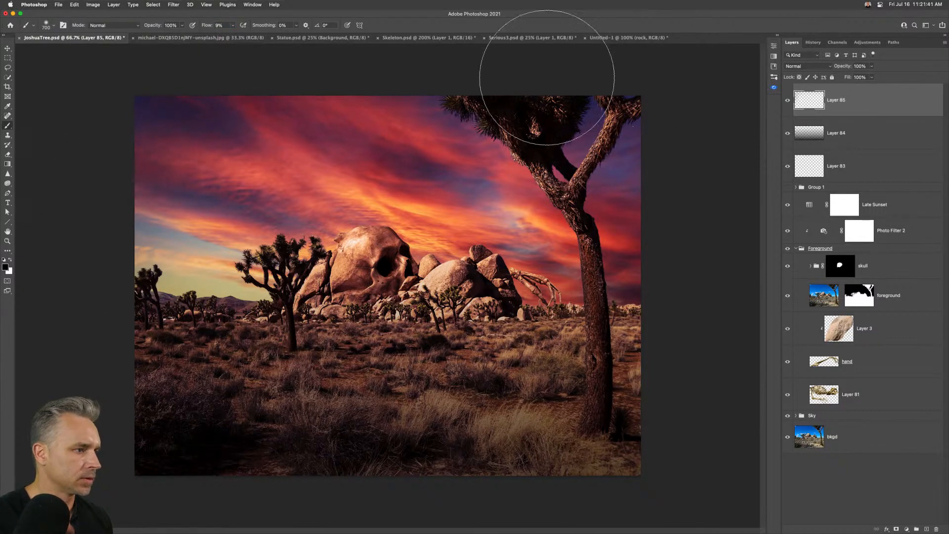
key("]")
key("]")
mouse_move(180, 432)
left_mouse_down()
mouse_move(85, 373)
mouse_move(706, 415)
mouse_move(693, 376)
left_mouse_up()
mouse_move(336, 524)
left_mouse_down()
mouse_move(599, 357)
mouse_move(409, 514)
left_mouse_up()
mouse_move(210, 103)
left_mouse_down()
mouse_move(446, 65)
mouse_move(718, 105)
left_mouse_up()
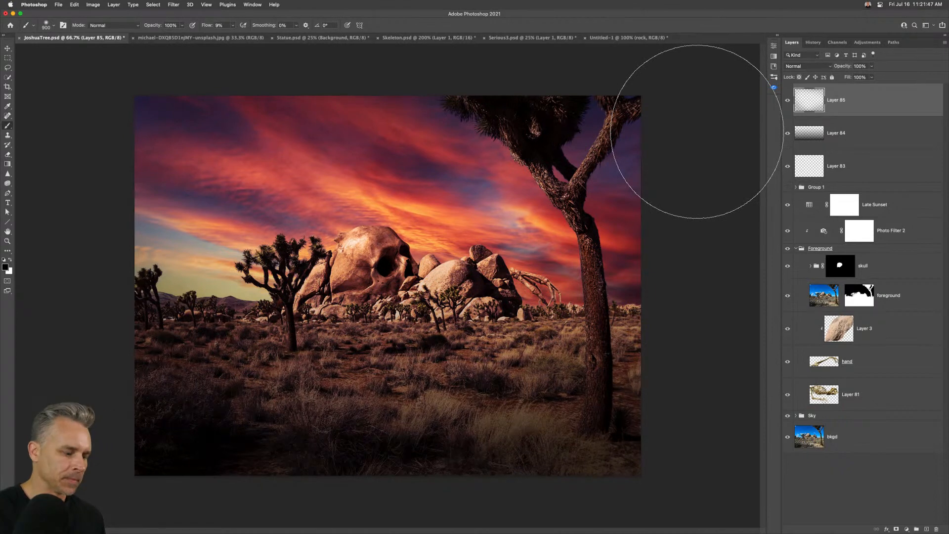
key("super+1")
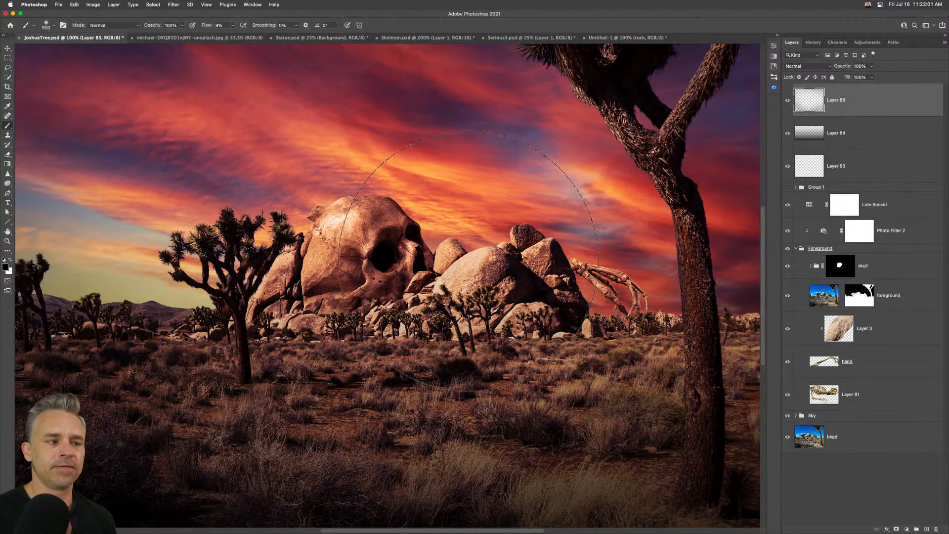
left_click(6, 58)
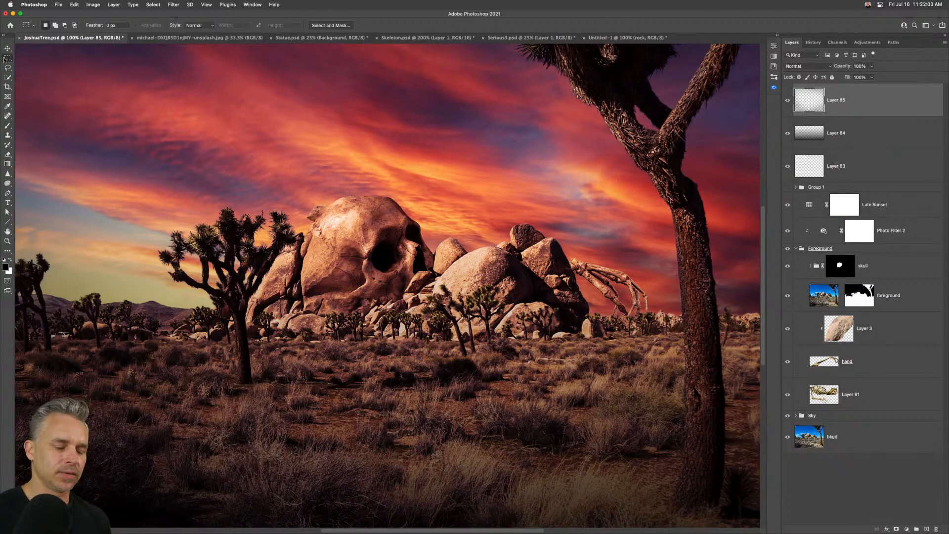
key("super+0")
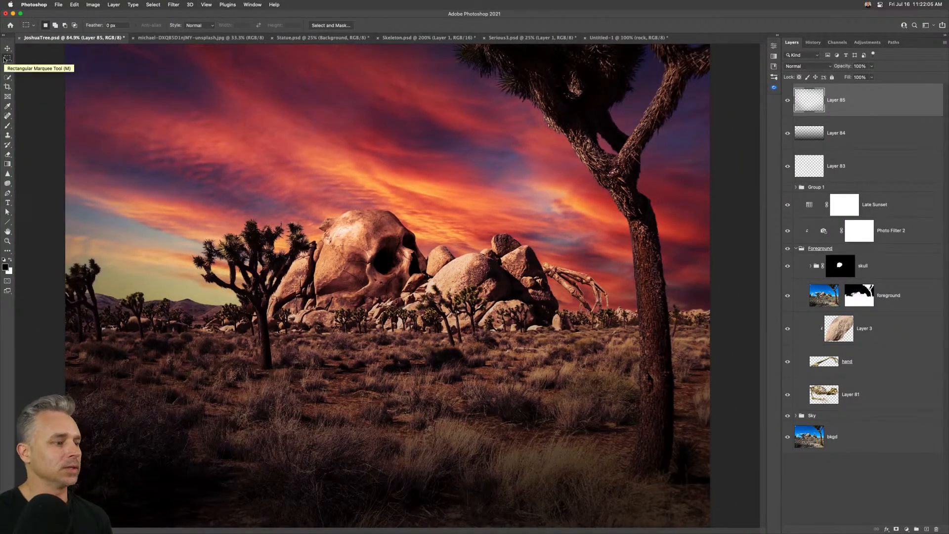
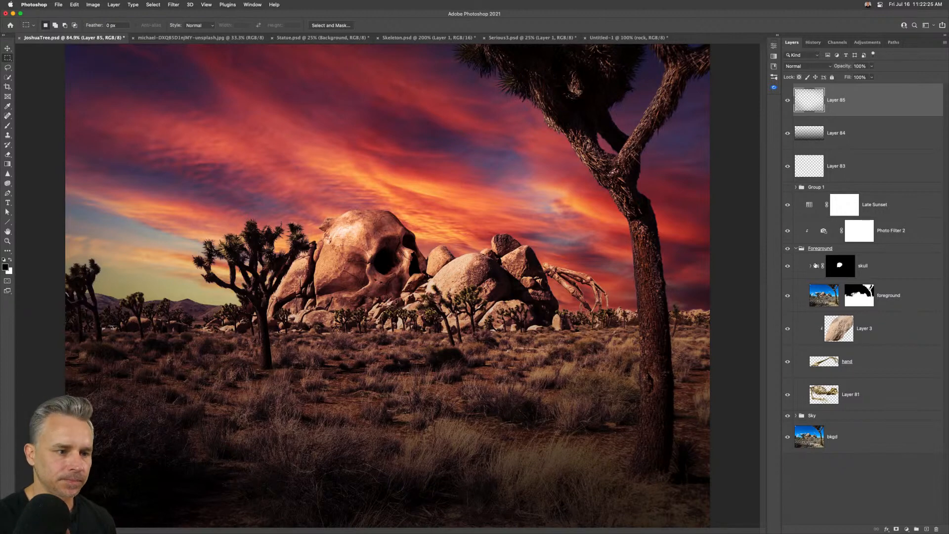
Scale the upper sky layer in the Sky group to about 111% and reposition it over the horizon.
left_click(796, 416)
left_click(821, 382)
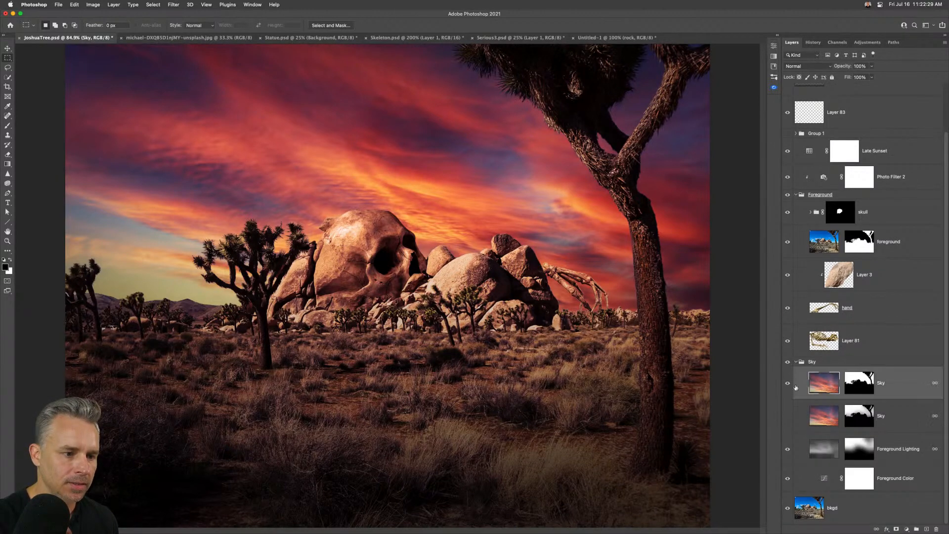
left_click(787, 384)
left_click(787, 385)
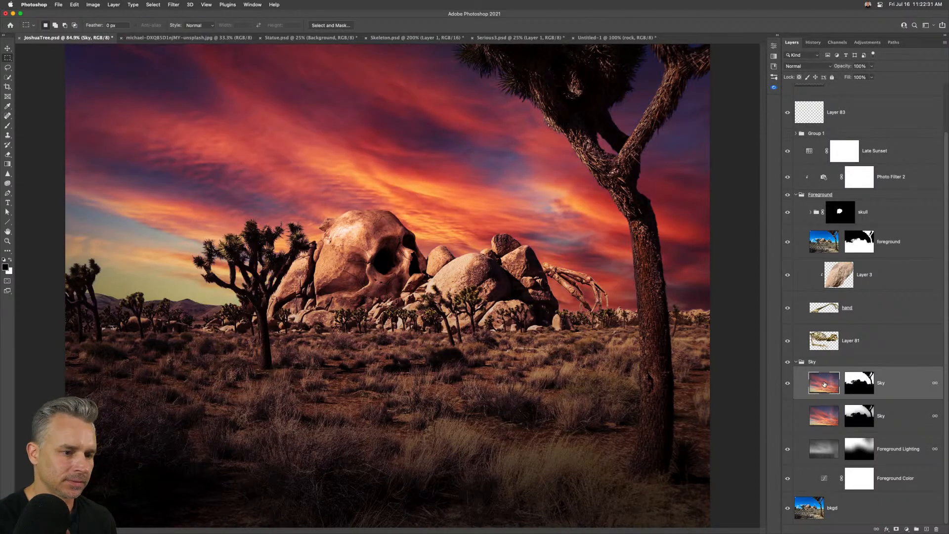
key("super+t")
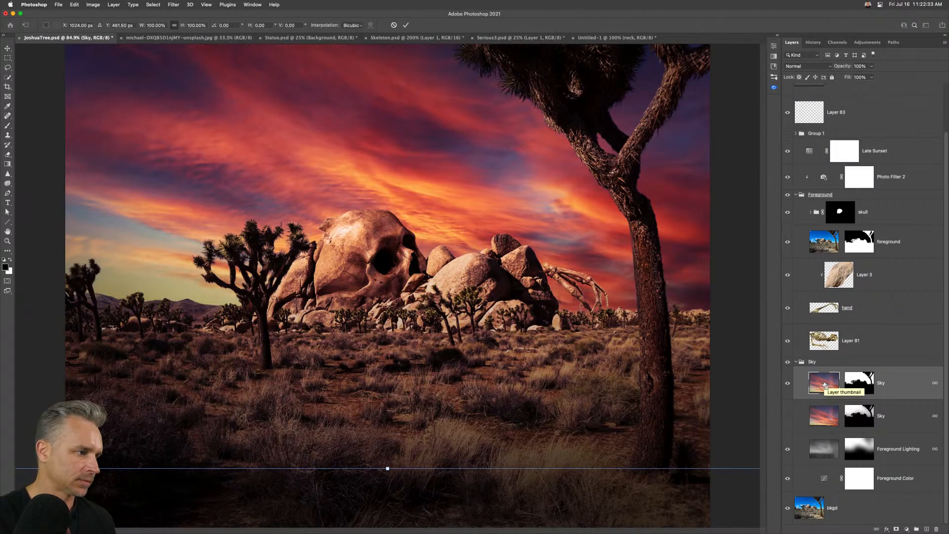
key("super+minus")
key("super+minus")
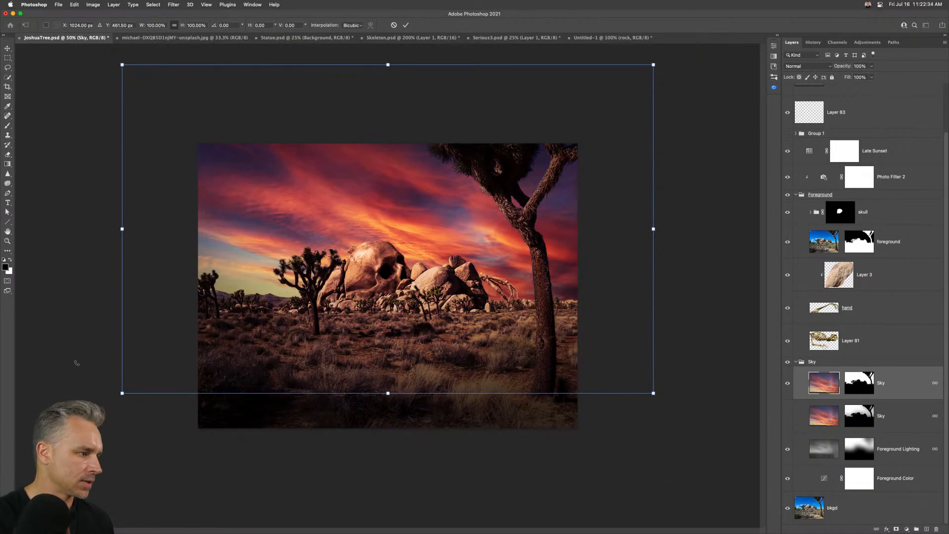
left_click_drag(120, 396, 60, 431)
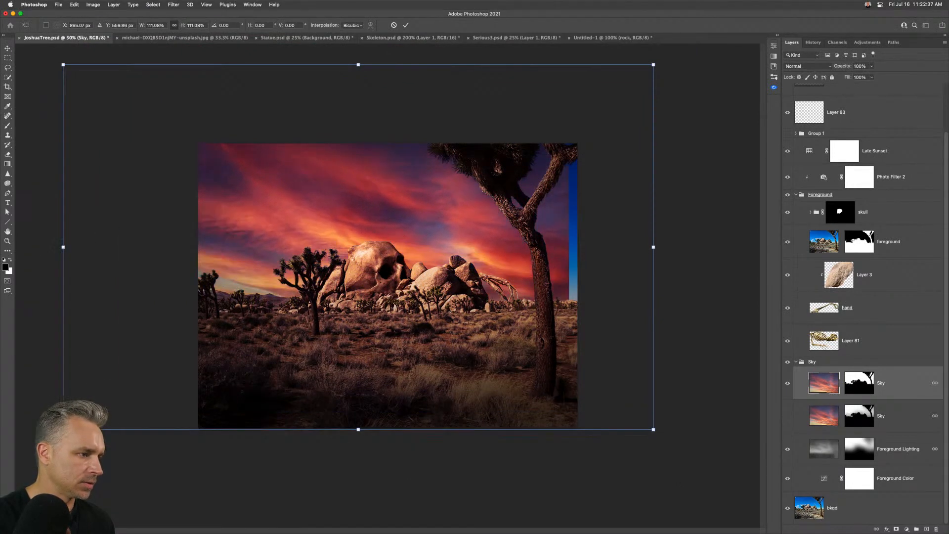
left_click_drag(228, 321, 267, 306)
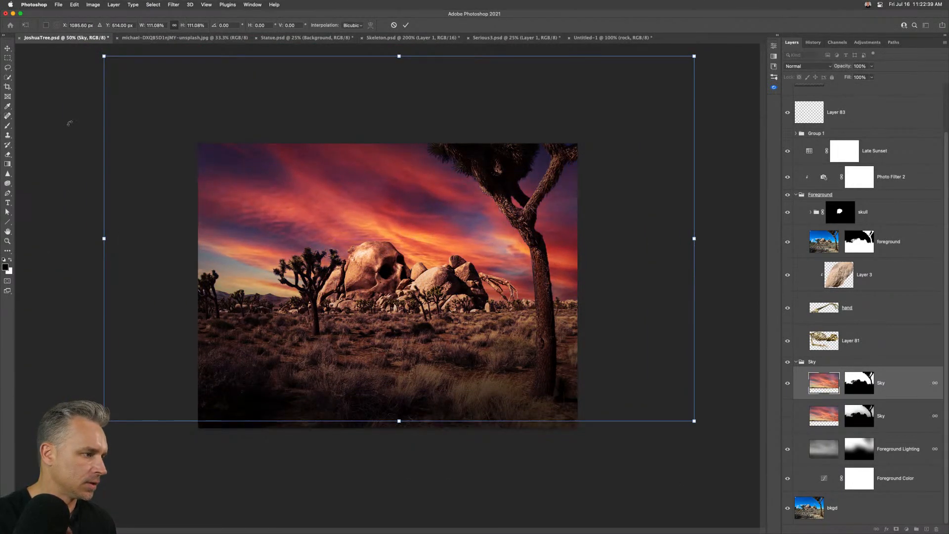
Rotate the sky about 8.6° counterclockwise, fine-tune its position behind the skull boulder, and apply the transform.
left_click_drag(68, 122, 68, 173)
left_click_drag(239, 223, 244, 213)
mouse_move(99, 221)
left_mouse_down()
mouse_move(89, 220)
mouse_move(87, 248)
mouse_move(87, 223)
left_mouse_up()
left_click_drag(220, 235, 218, 247)
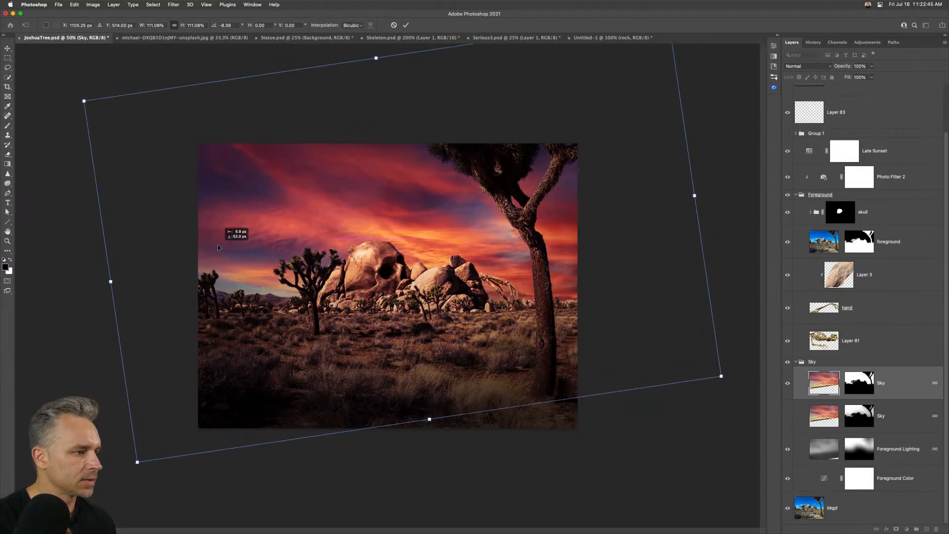
key("Return")
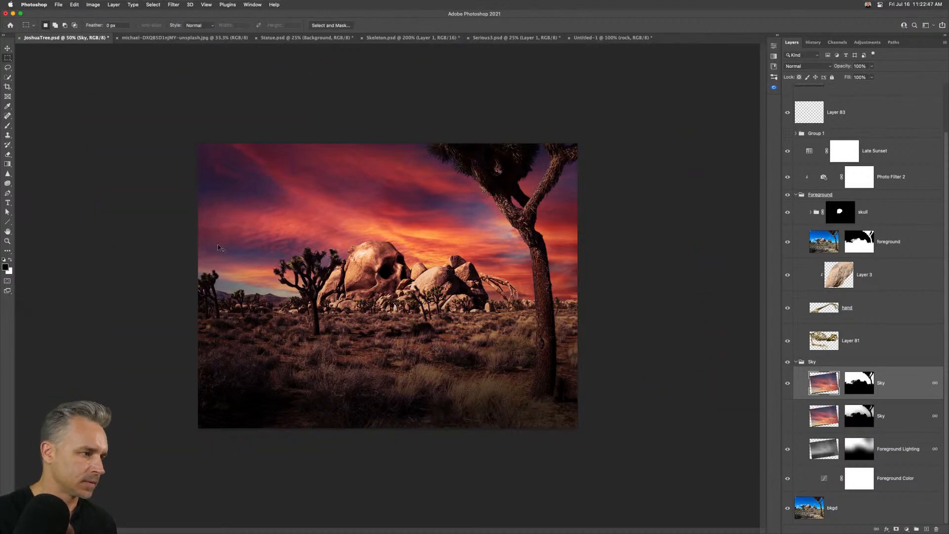
key("super+1")
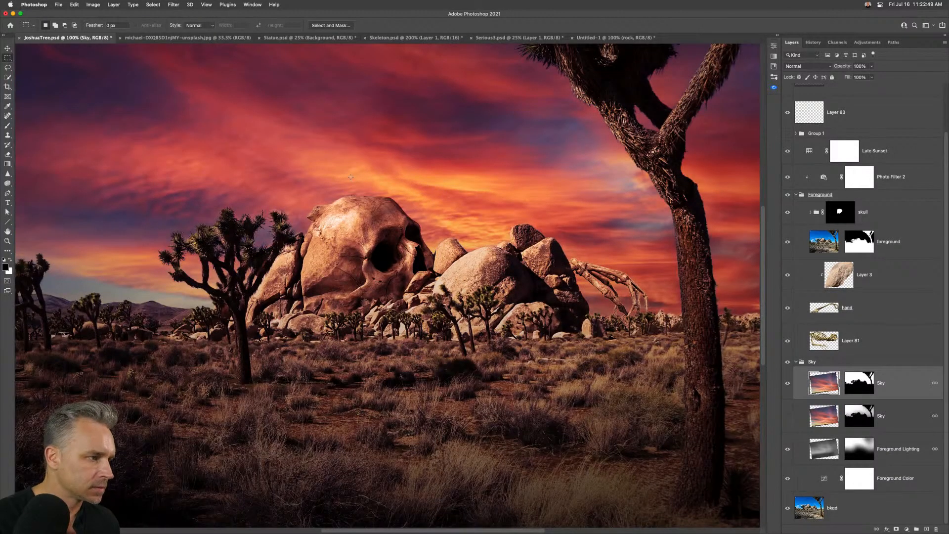
key("super+minus")
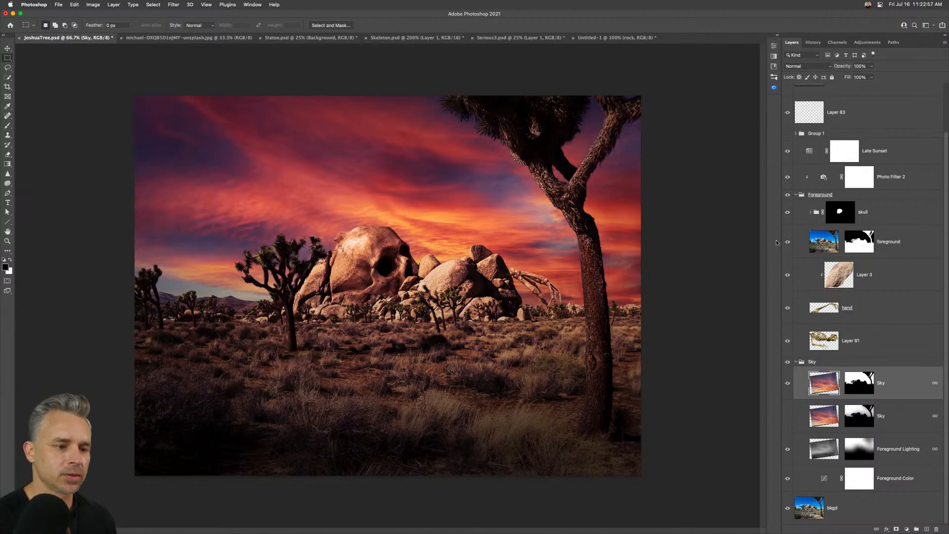
Collapse the Sky group, paste a merged copy of the full composite above Layer 85, and convert it to a smart object.
left_click(796, 362)
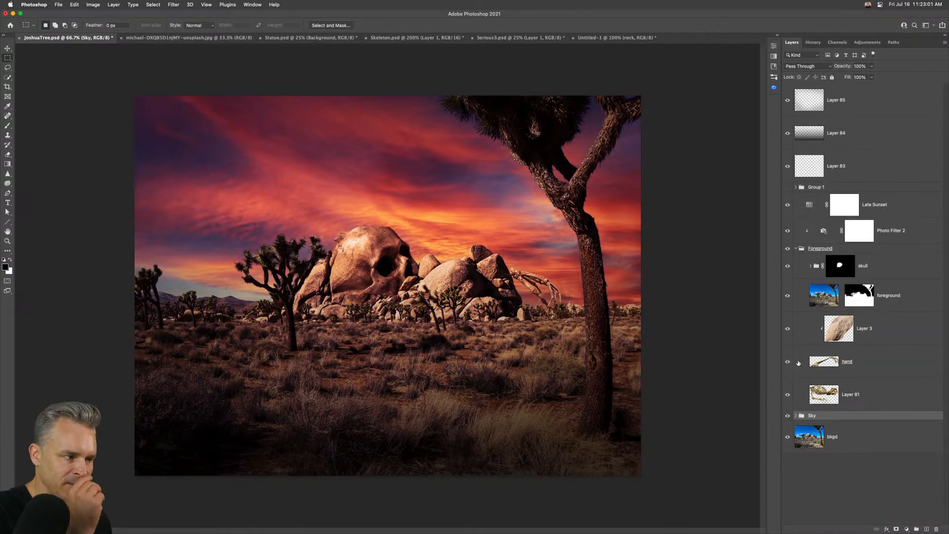
left_click(833, 96)
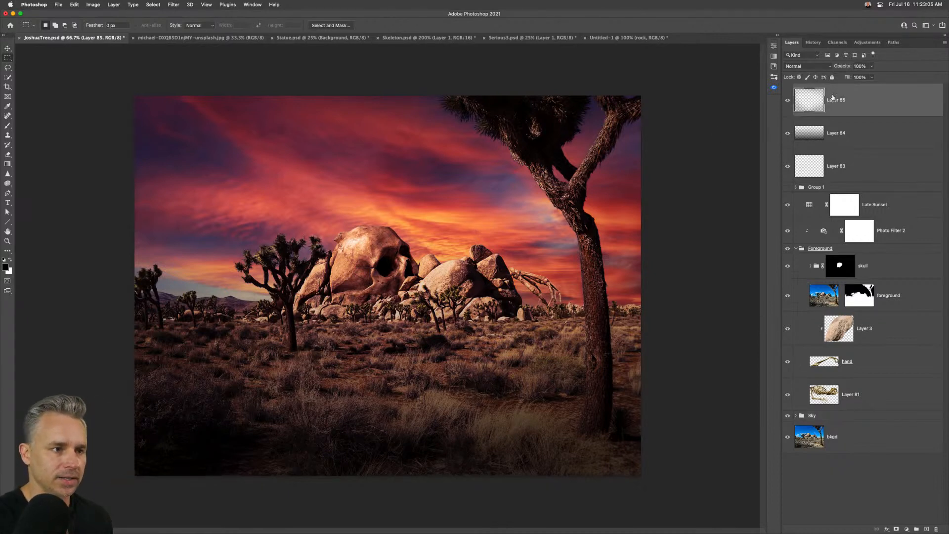
key("super+a")
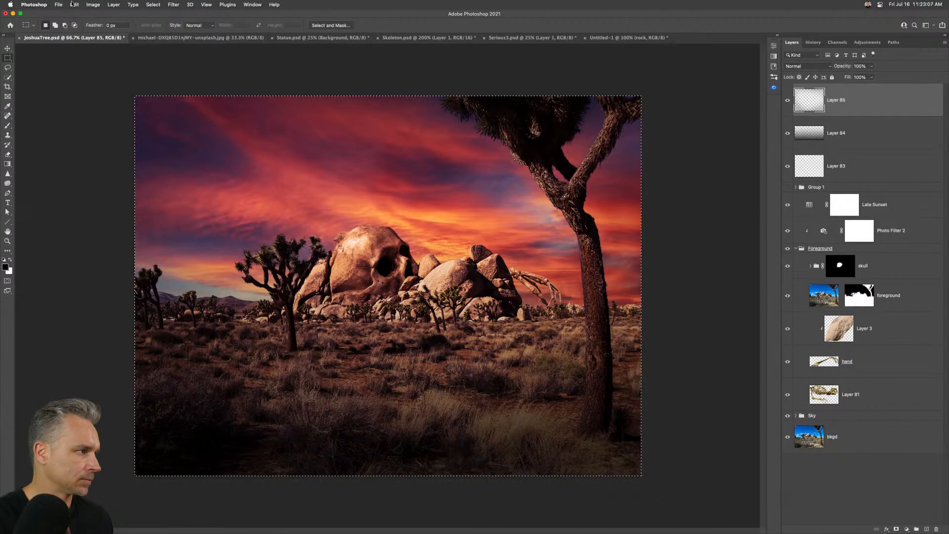
left_click(74, 5)
left_click(88, 63)
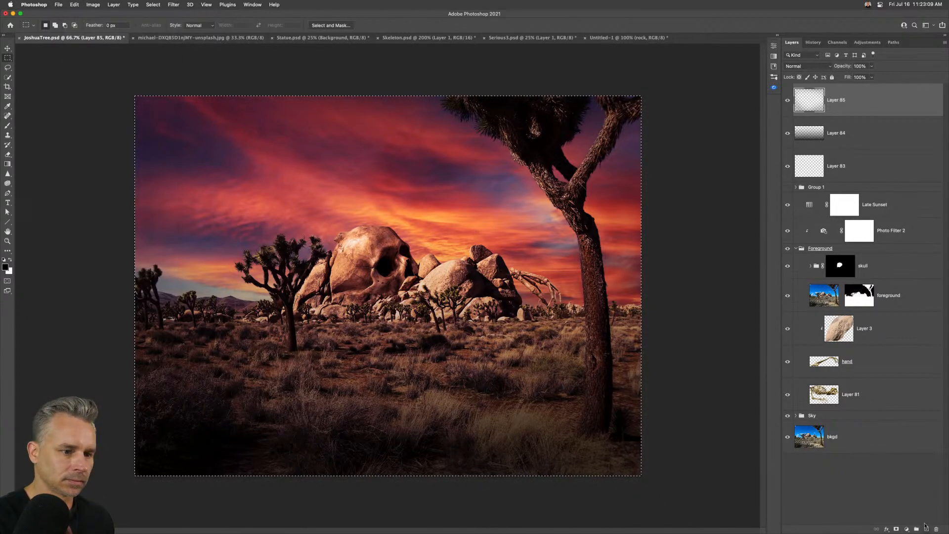
key("super+v")
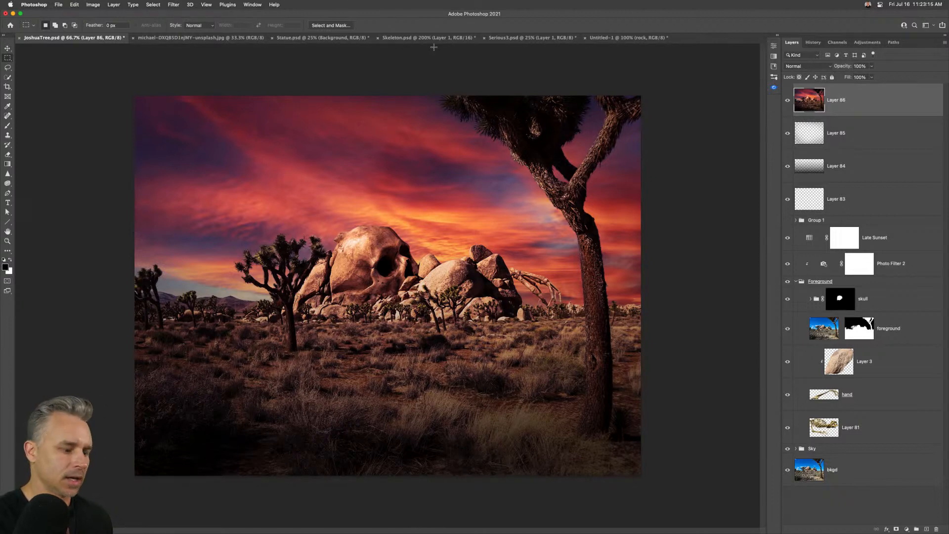
key("super+shift+o")
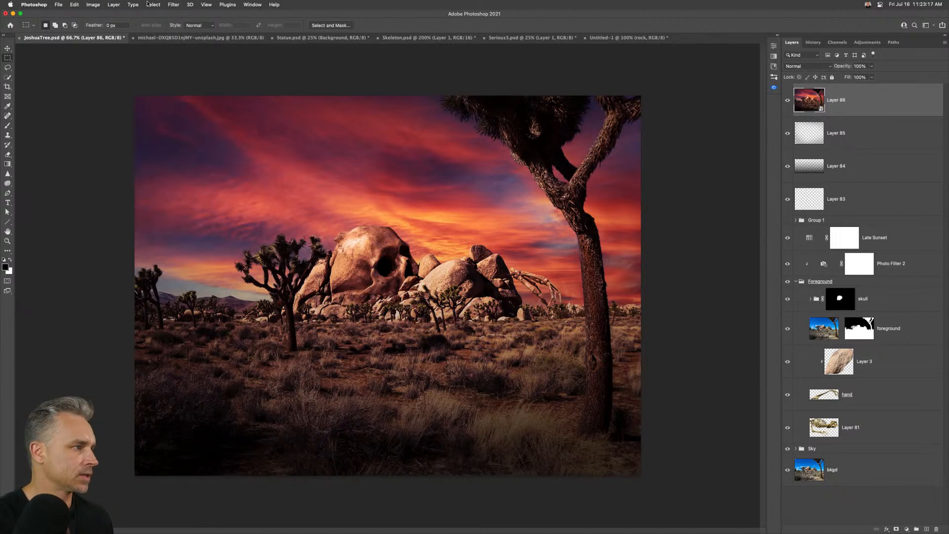
Try a 15 px Tilt-Shift blur without Field Blur on Layer 86, and delete the resulting Blur Gallery filter.
left_click(147, 4)
mouse_move(180, 127)
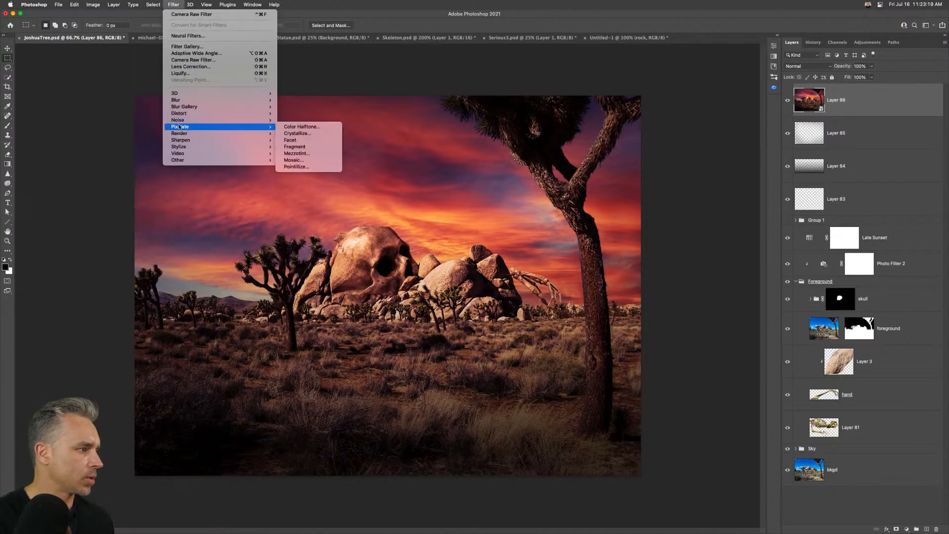
mouse_move(181, 107)
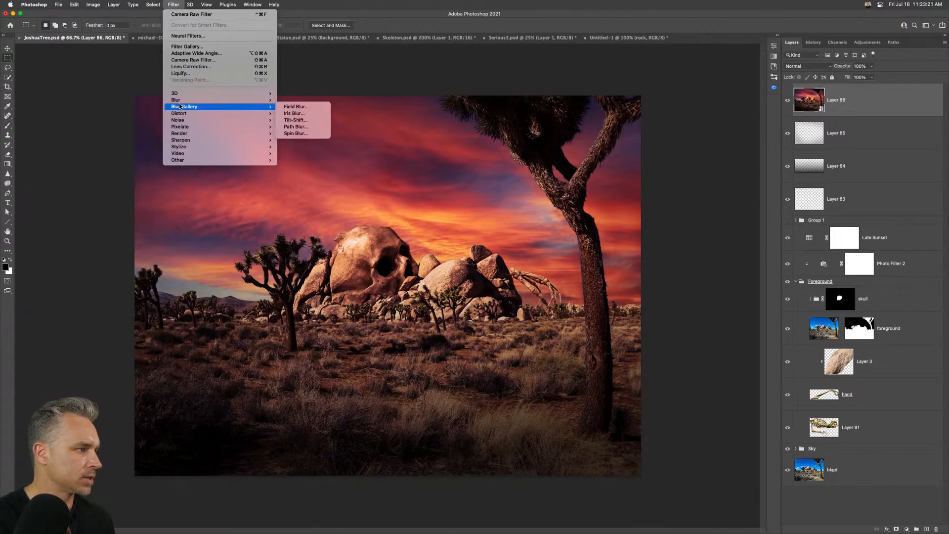
left_click(289, 107)
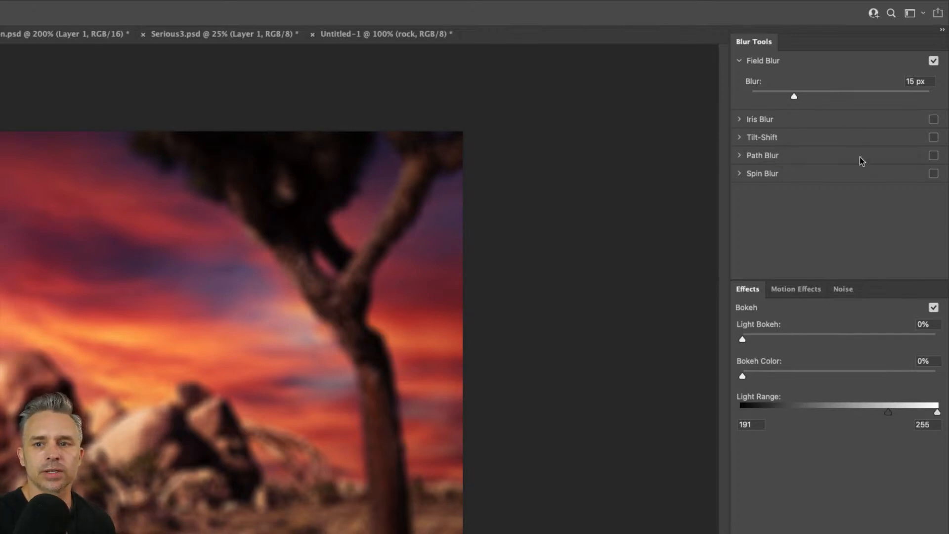
left_click(933, 138)
left_click(934, 61)
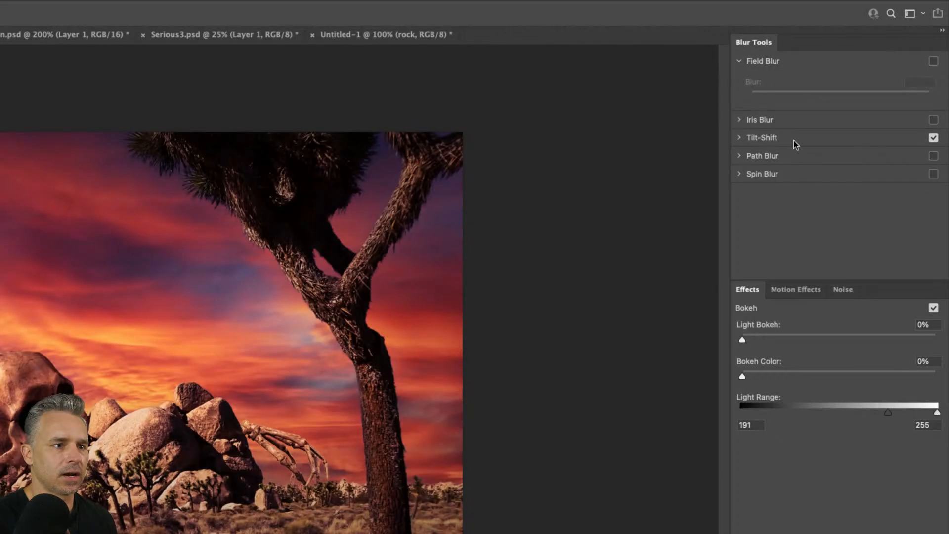
left_click(742, 138)
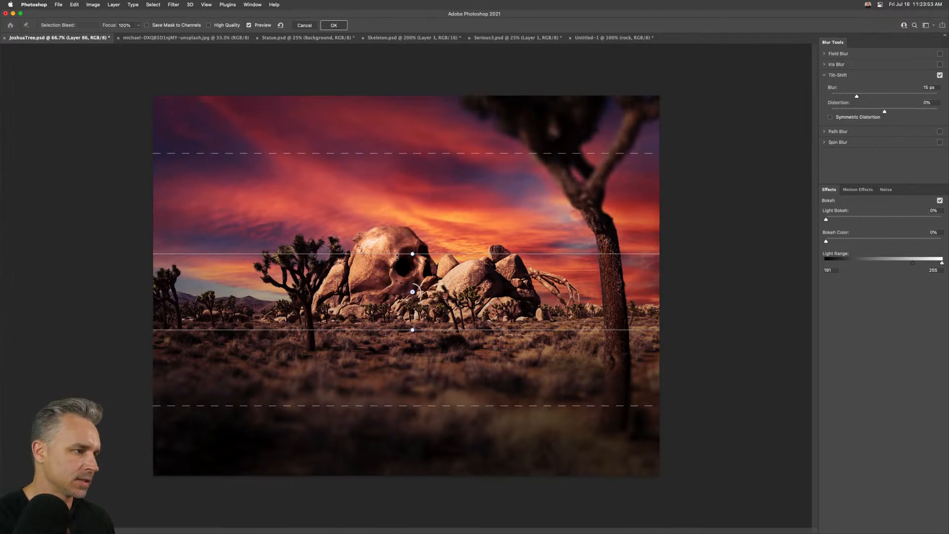
key("Return")
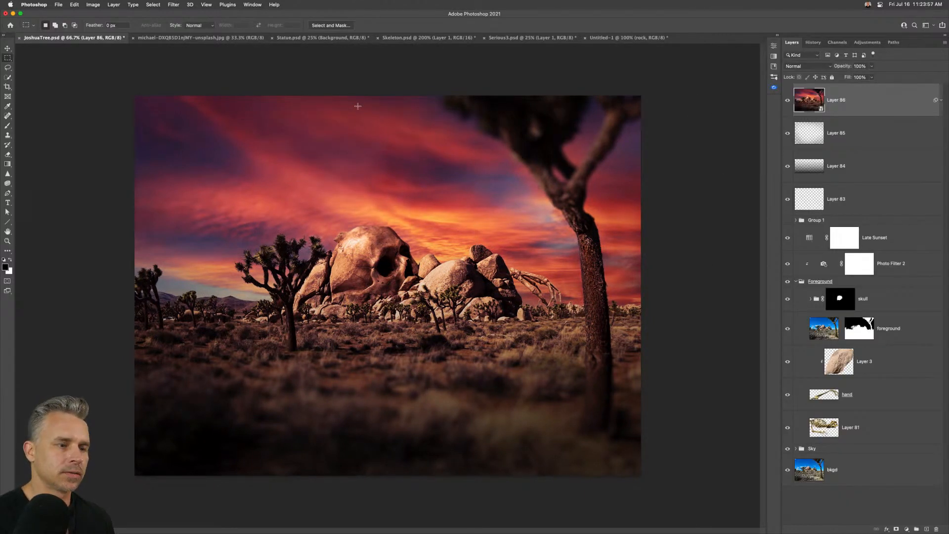
left_click(941, 100)
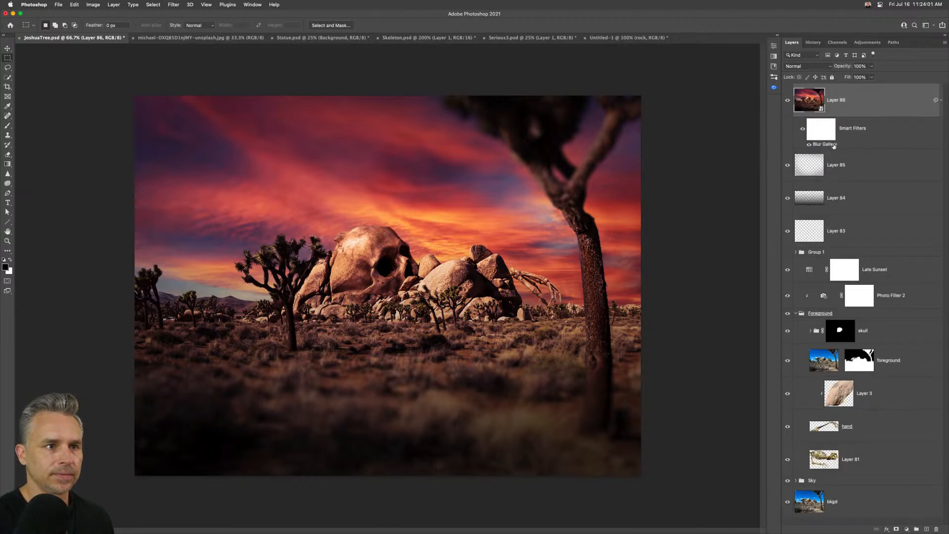
left_click_drag(835, 145, 936, 529)
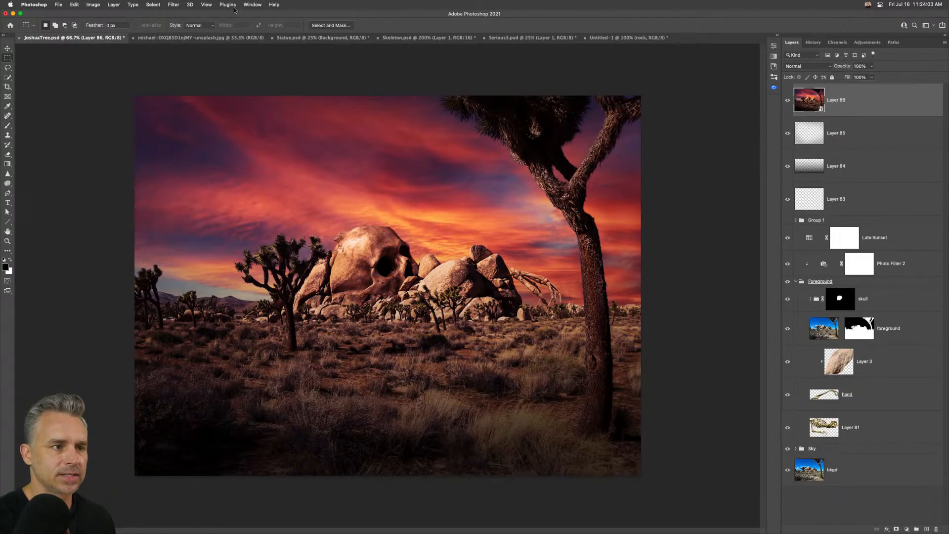
Apply a 15 px Field Blur to Layer 86 and add a white layer mask to the layer.
left_click(180, 4)
mouse_move(257, 107)
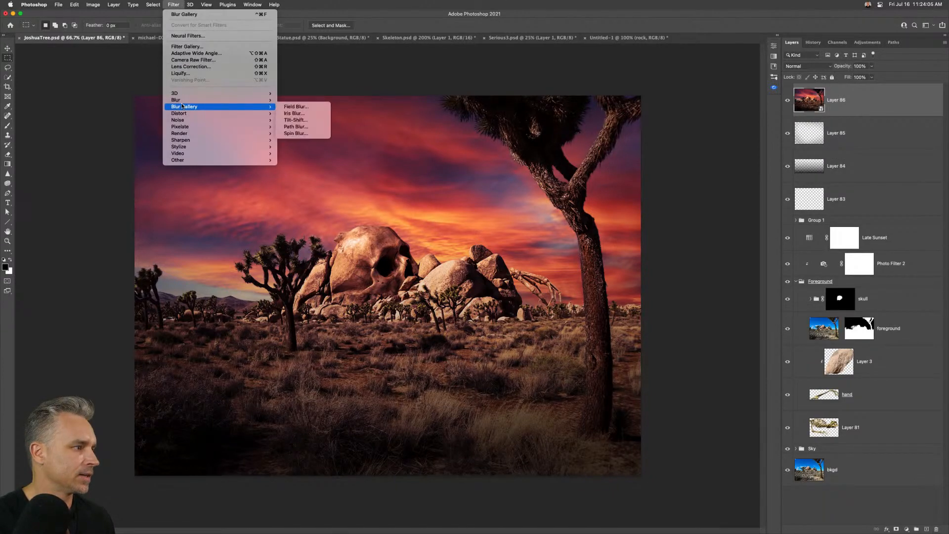
left_click(320, 111)
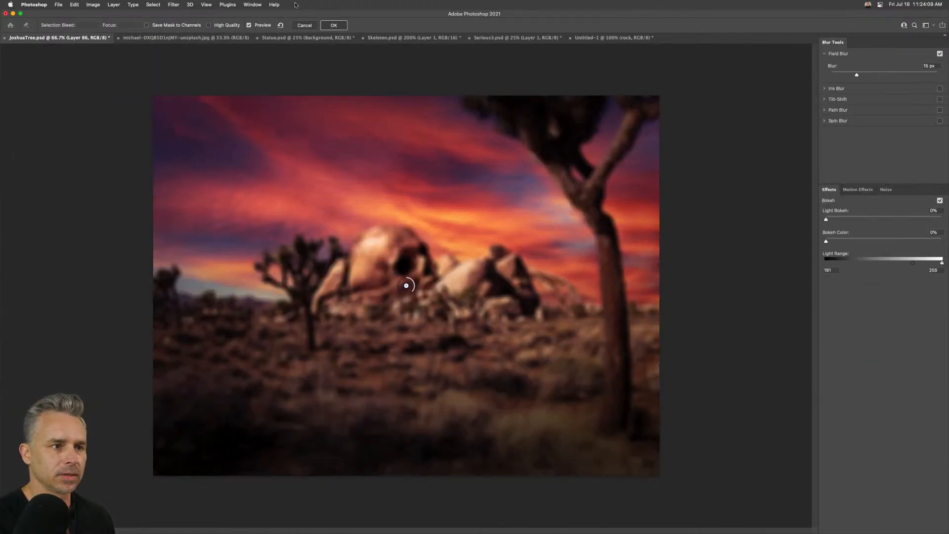
left_click(328, 23)
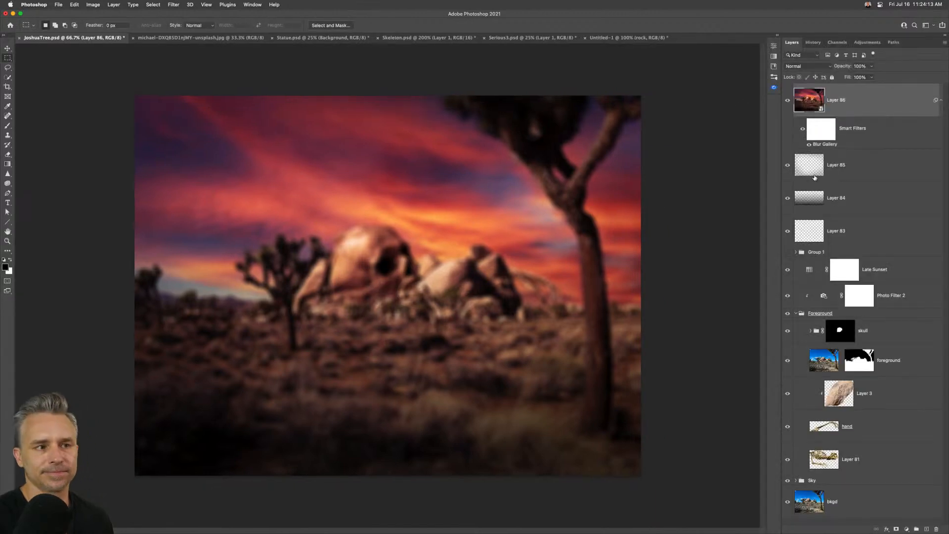
left_click(896, 529)
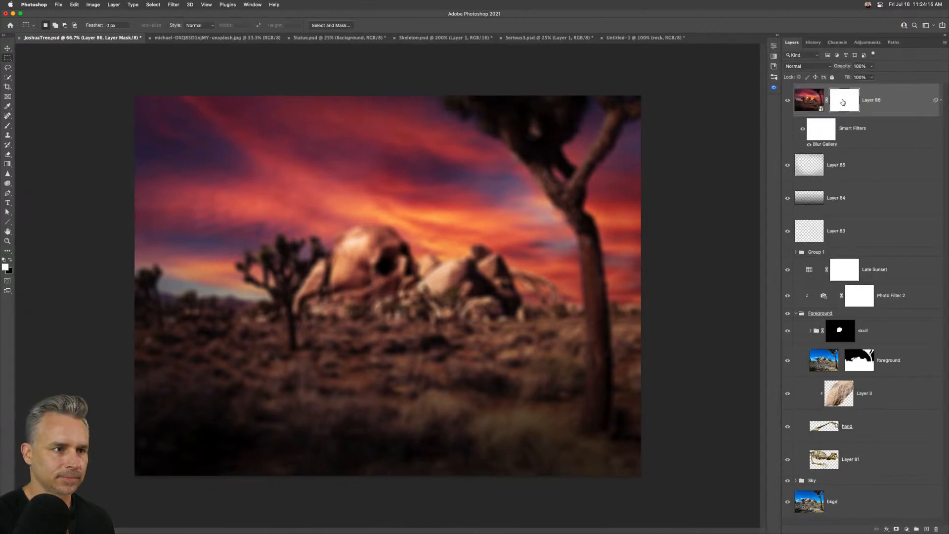
Paint black at 9% flow on Layer 86's mask to remove the blur from the skull boulder, surrounding rocks and middle Joshua tree.
key("b")
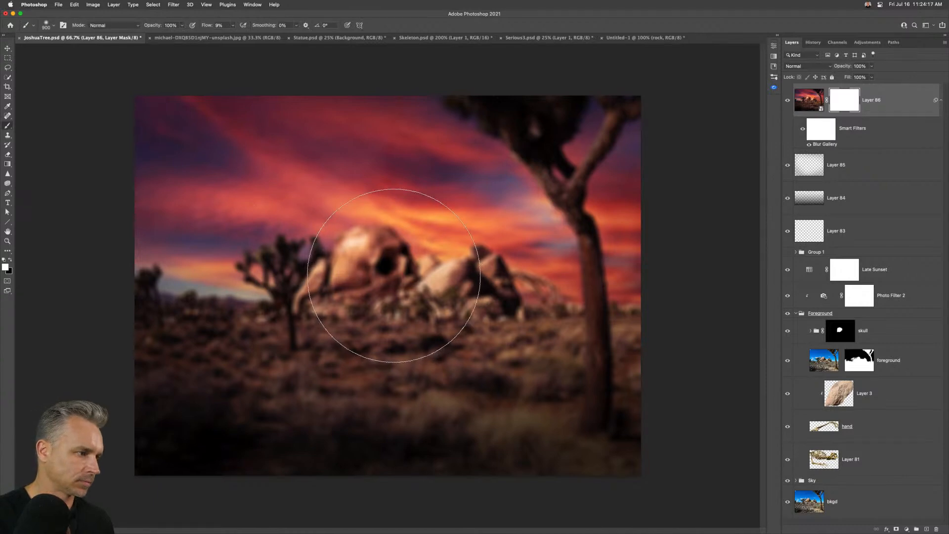
key("x")
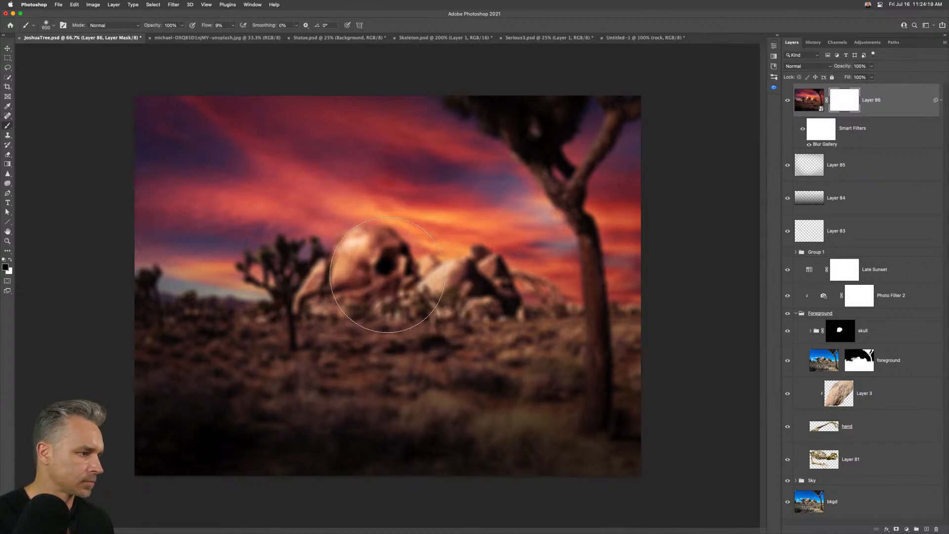
mouse_move(382, 273)
left_mouse_down()
mouse_move(226, 265)
mouse_move(148, 285)
mouse_move(197, 295)
left_mouse_up()
key("bracketleft")
key("bracketleft")
mouse_move(291, 304)
left_mouse_down()
mouse_move(557, 299)
mouse_move(416, 304)
mouse_move(385, 269)
mouse_move(504, 292)
mouse_move(346, 238)
mouse_move(361, 252)
left_mouse_up()
key("bracketleft")
key("bracketleft")
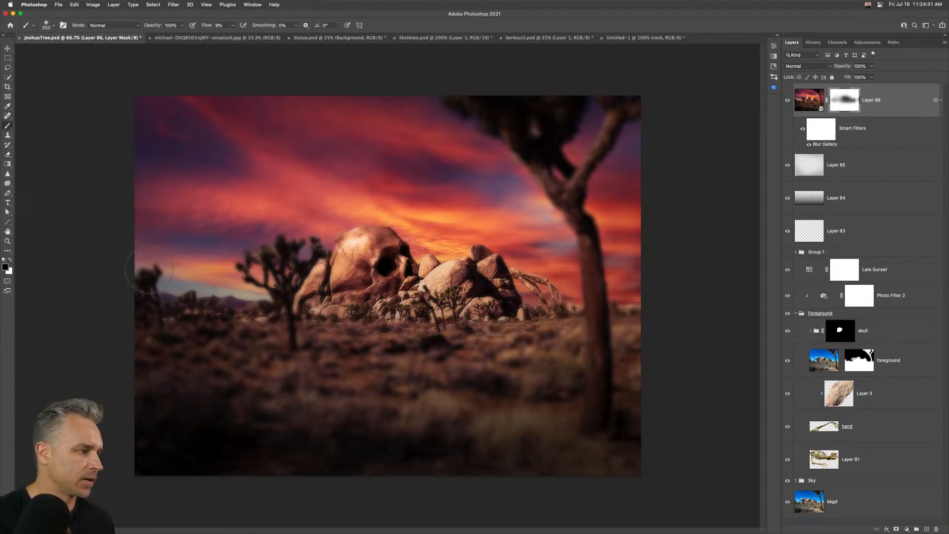
Enlarge the mask brush to 700 px and paint the blur away from the distant trees and the strip of ground along the horizon.
key("bracketright")
key("bracketright")
key("bracketright")
key("bracketright")
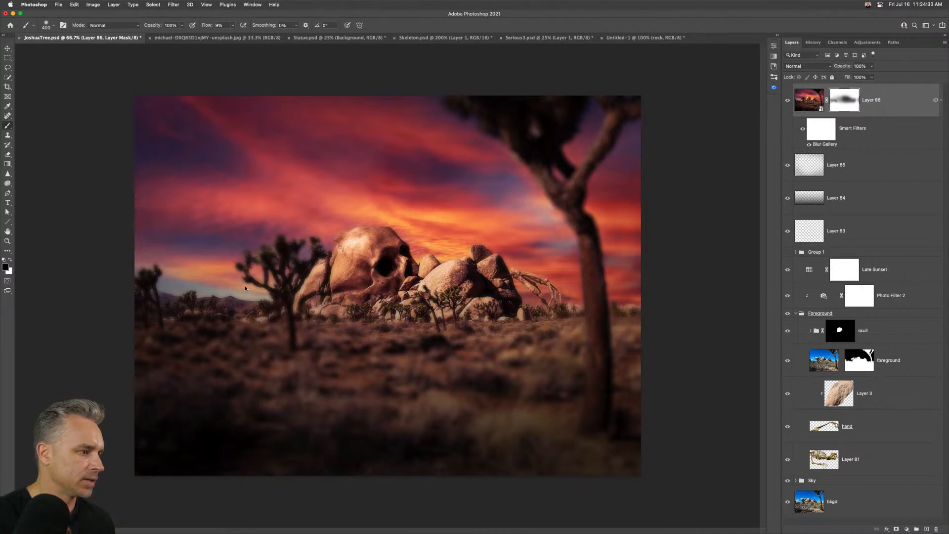
key("bracketright")
key("bracketright")
key("bracketright")
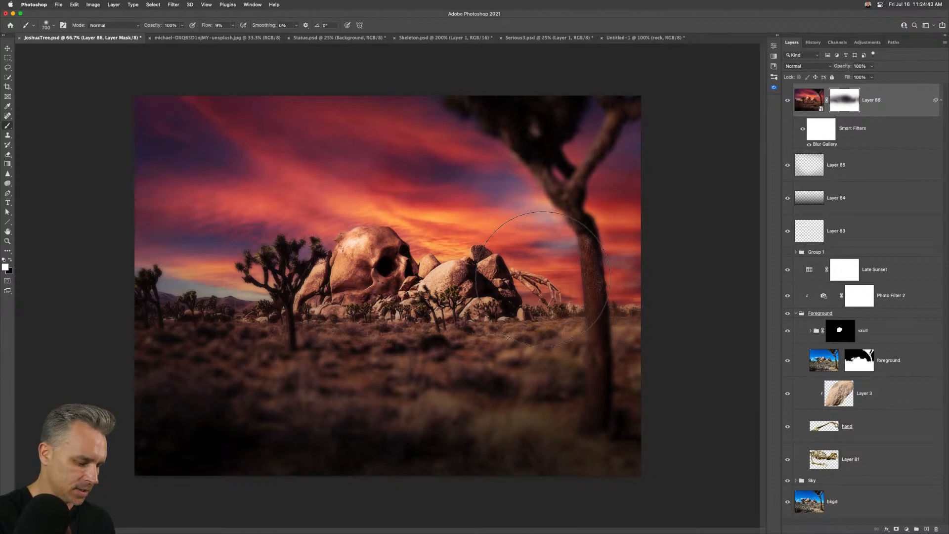
Reduce the brush to 150 px and paint white on Layer 86's mask to restore the blur along the large foreground tree's trunk.
key("bracketleft")
key("bracketleft")
key("bracketleft")
key("bracketleft")
key("bracketleft")
key("bracketleft")
key("bracketleft")
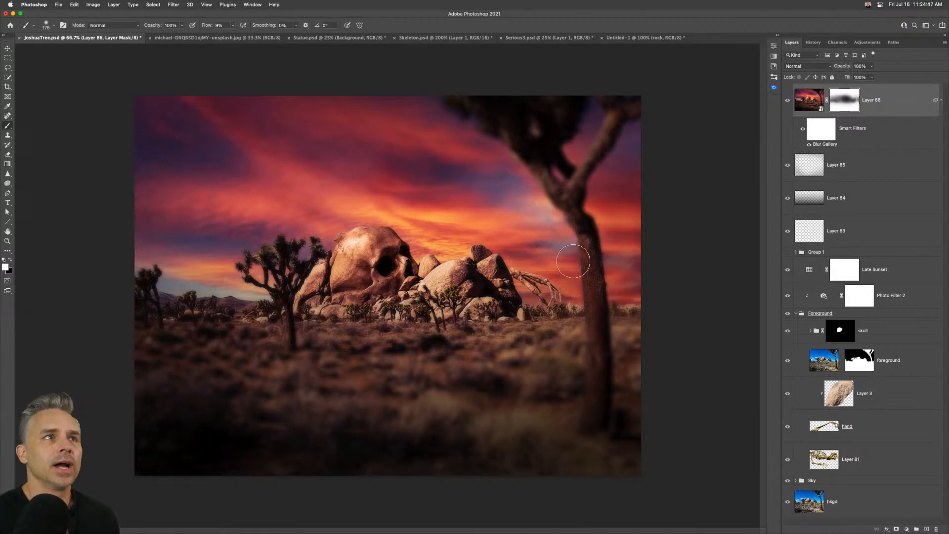
key("bracketleft")
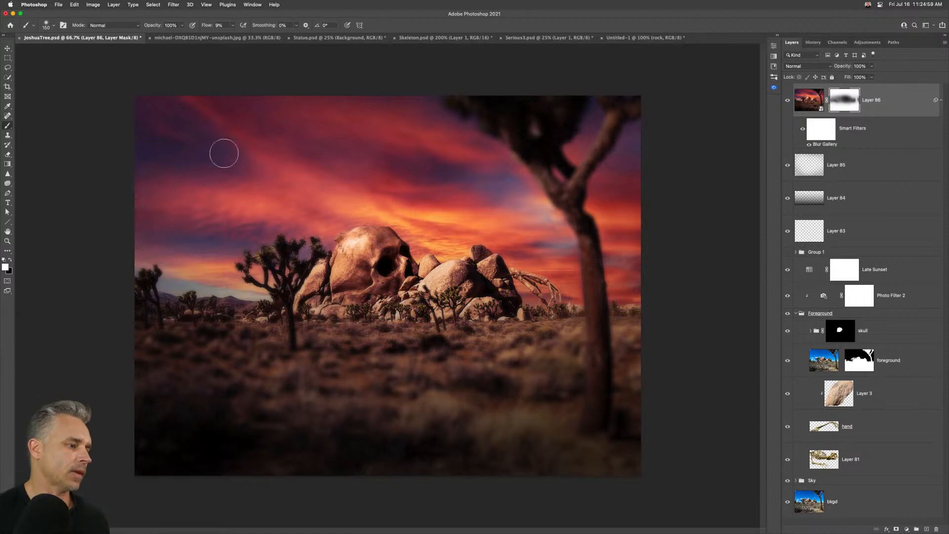
key("bracketright")
key("bracketright")
key("bracketright")
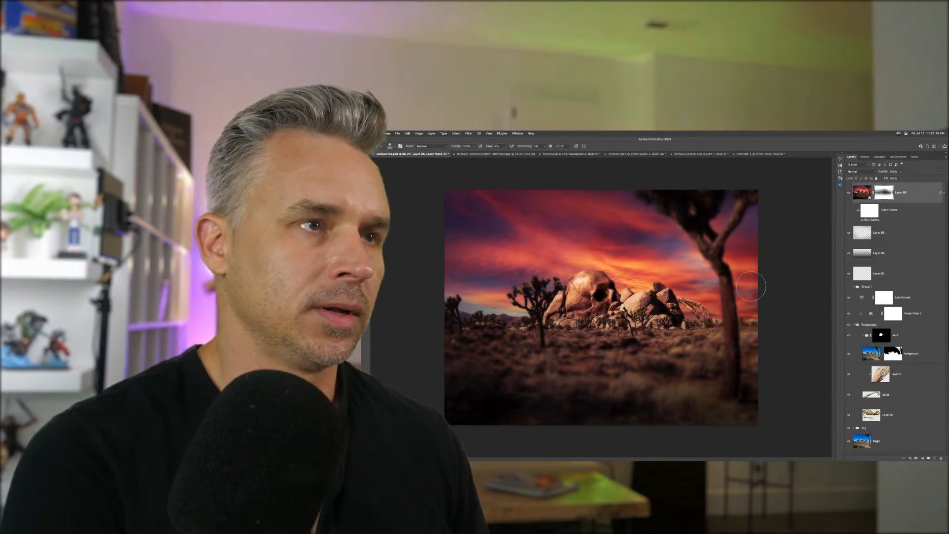
key("super+plus")
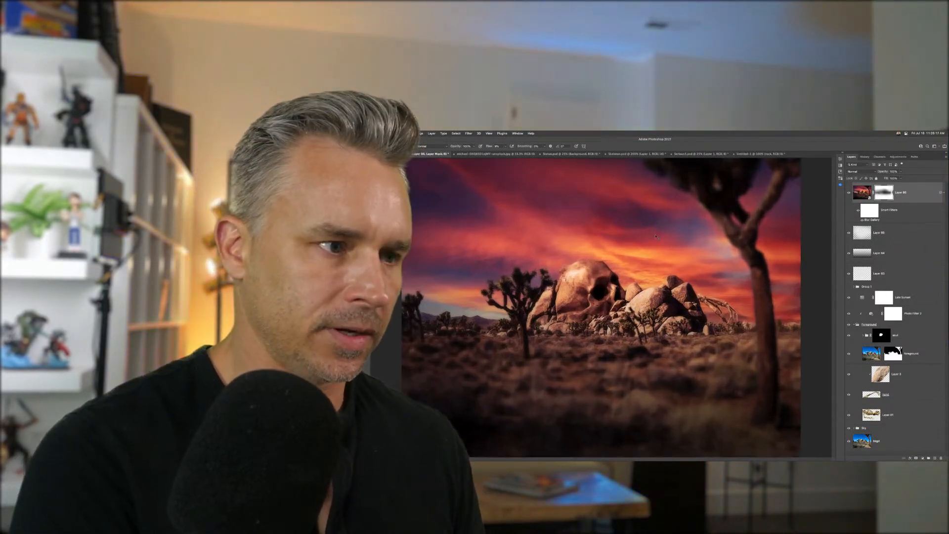